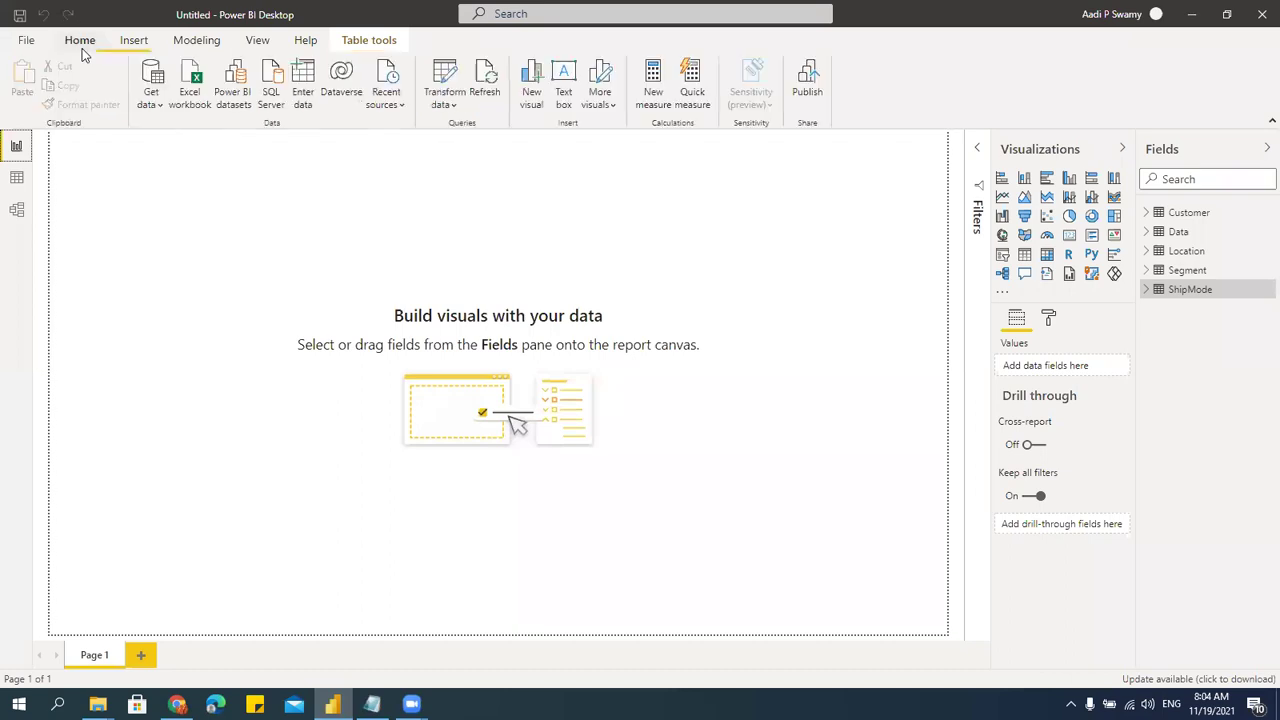
- Check the common data sources, switch to File Explorer and select Excel Raw Data.xlsx in the Data for DAX Functions folder
{"action": "left_click", "coordinate": [153, 104]}
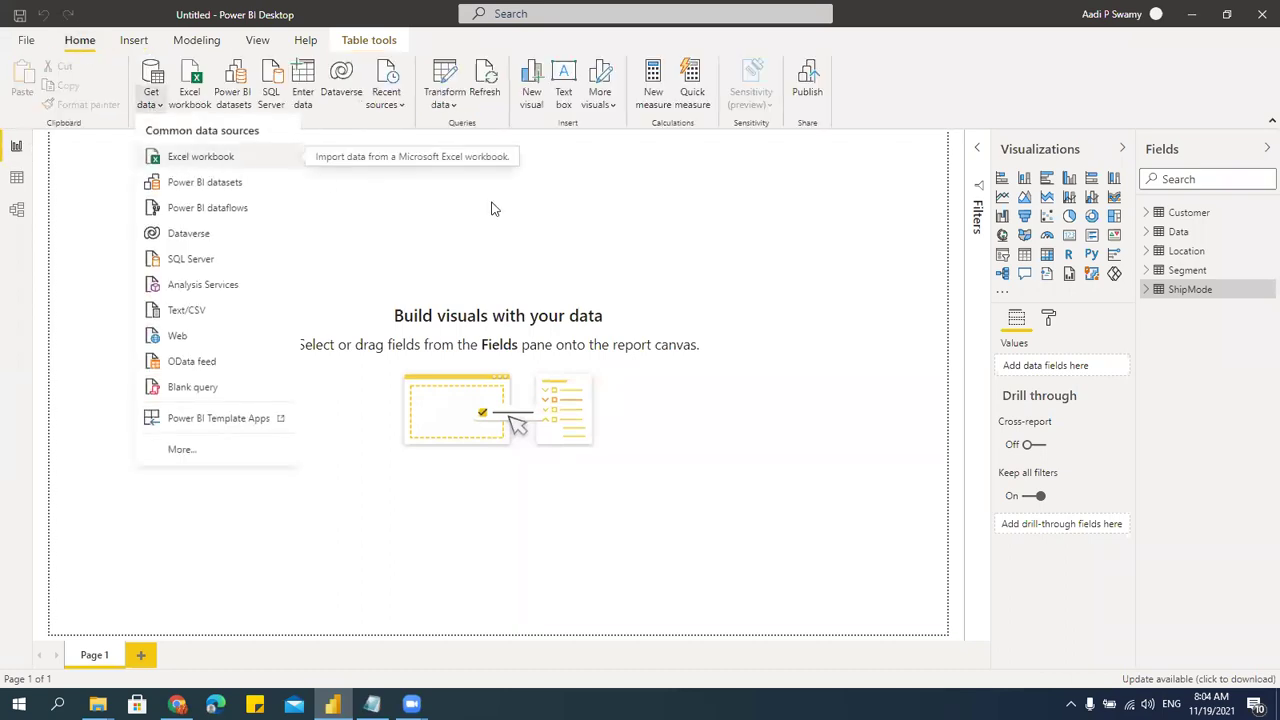
{"action": "left_click", "coordinate": [562, 214]}
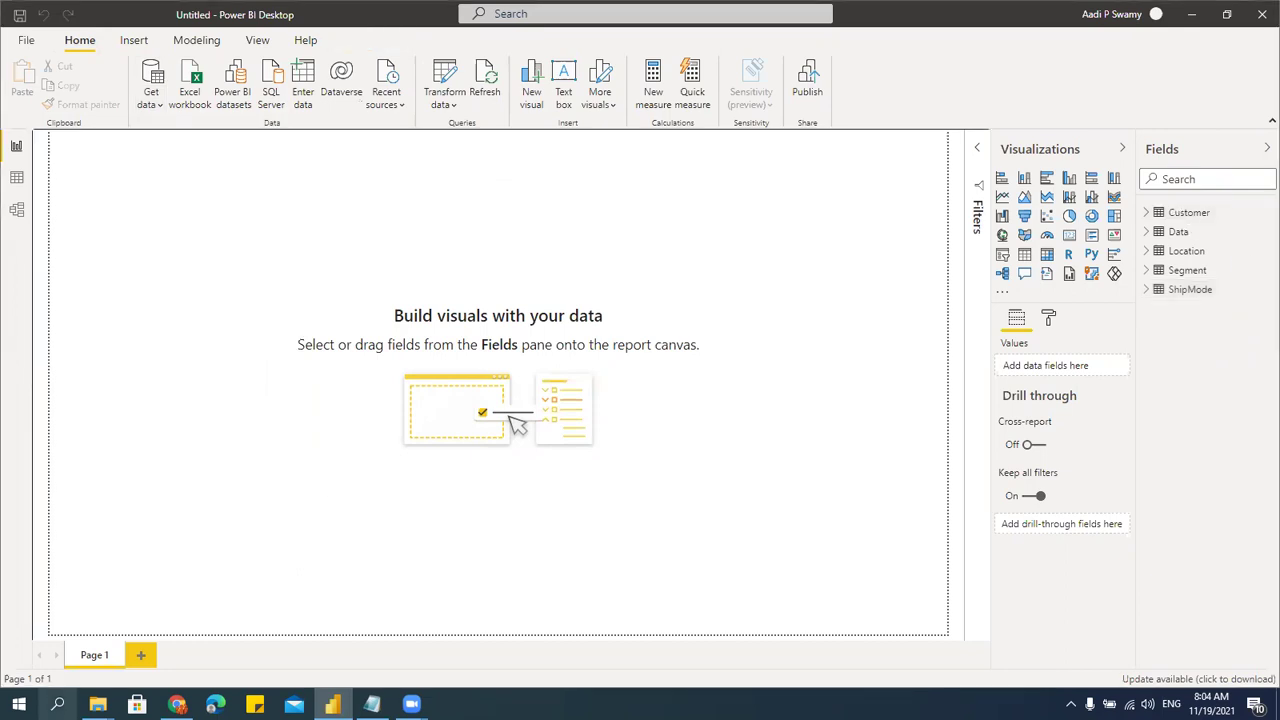
{"action": "left_click", "coordinate": [97, 704]}
{"action": "left_click", "coordinate": [137, 648]}
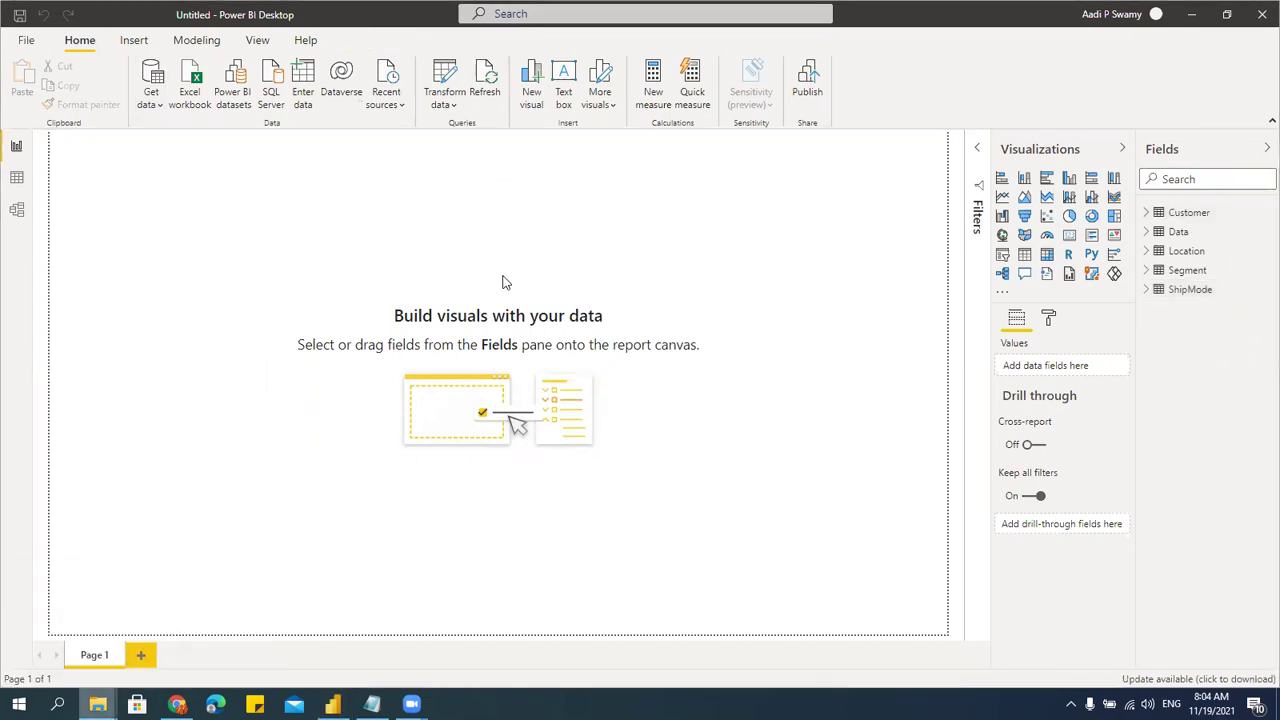
{"action": "left_click", "coordinate": [338, 146]}
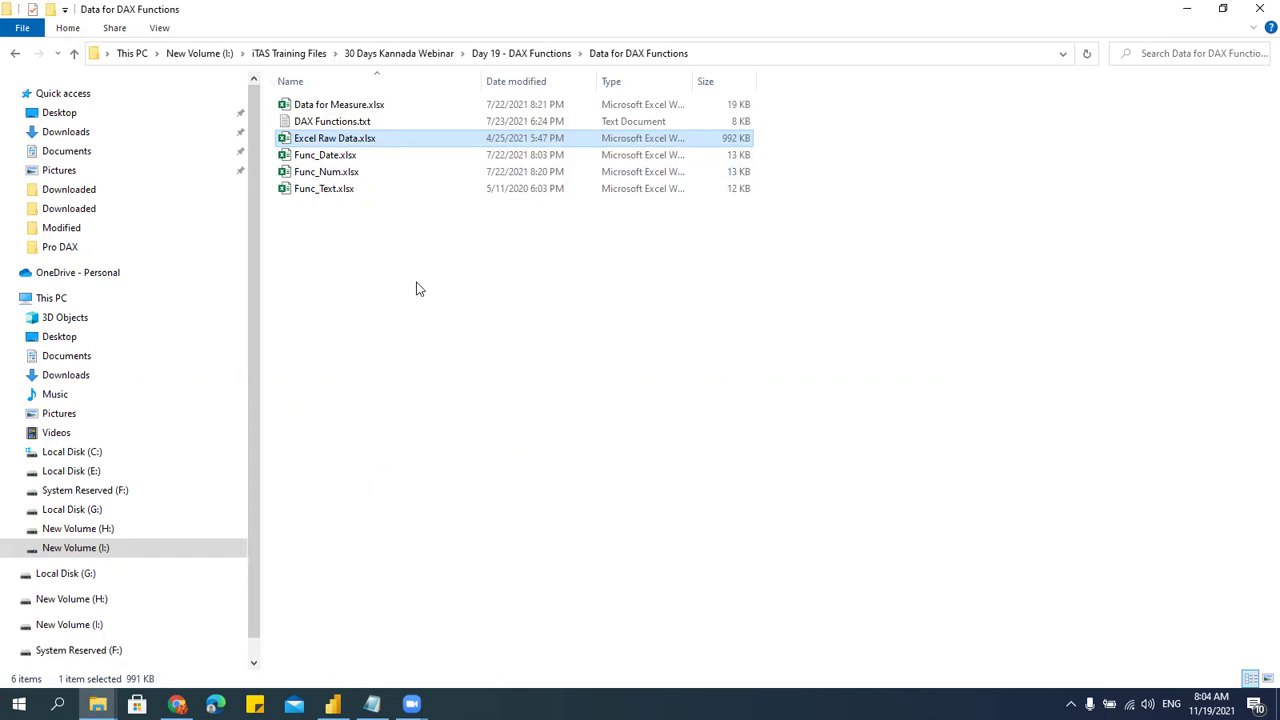
- Switch to DAX Functions.txt in Notepad and examine the Text Functions formulas
{"action": "left_click", "coordinate": [372, 704]}
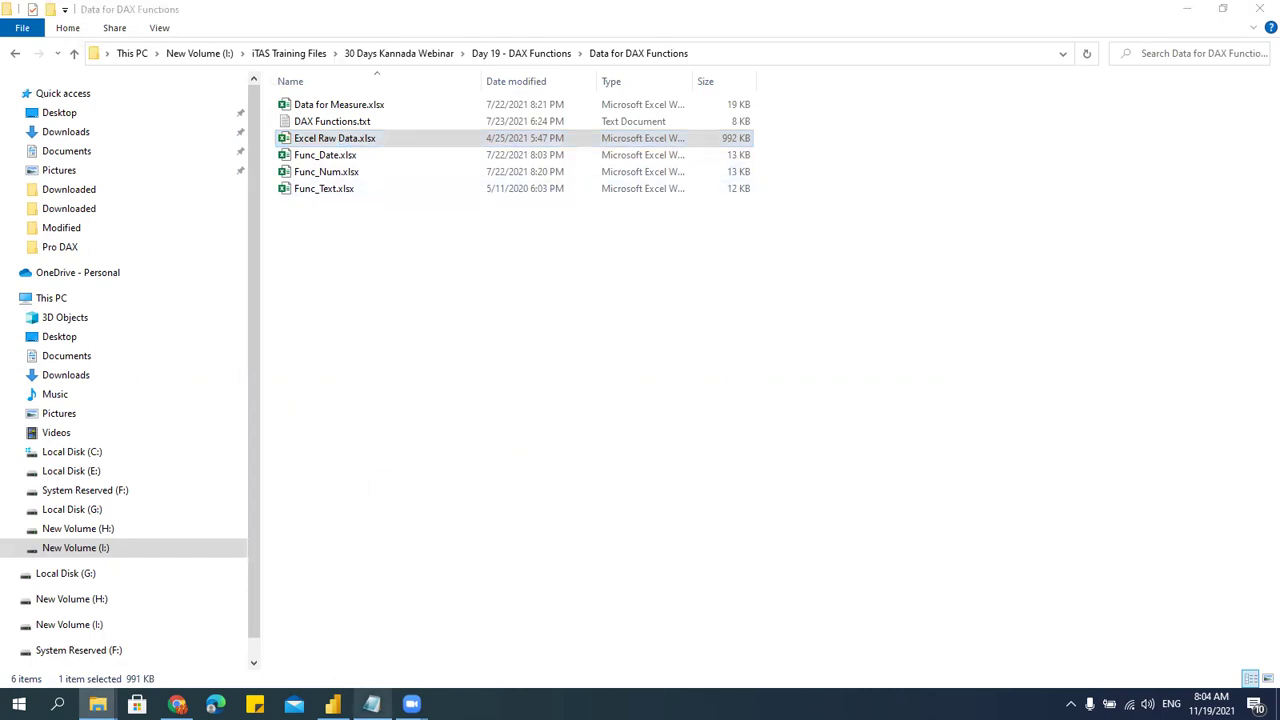
{"action": "left_click", "coordinate": [330, 336]}
{"action": "scroll", "coordinate": [405, 443], "scroll_direction": "up", "scroll_amount": 15}
{"action": "scroll", "coordinate": [405, 443], "scroll_direction": "up", "scroll_amount": 20}
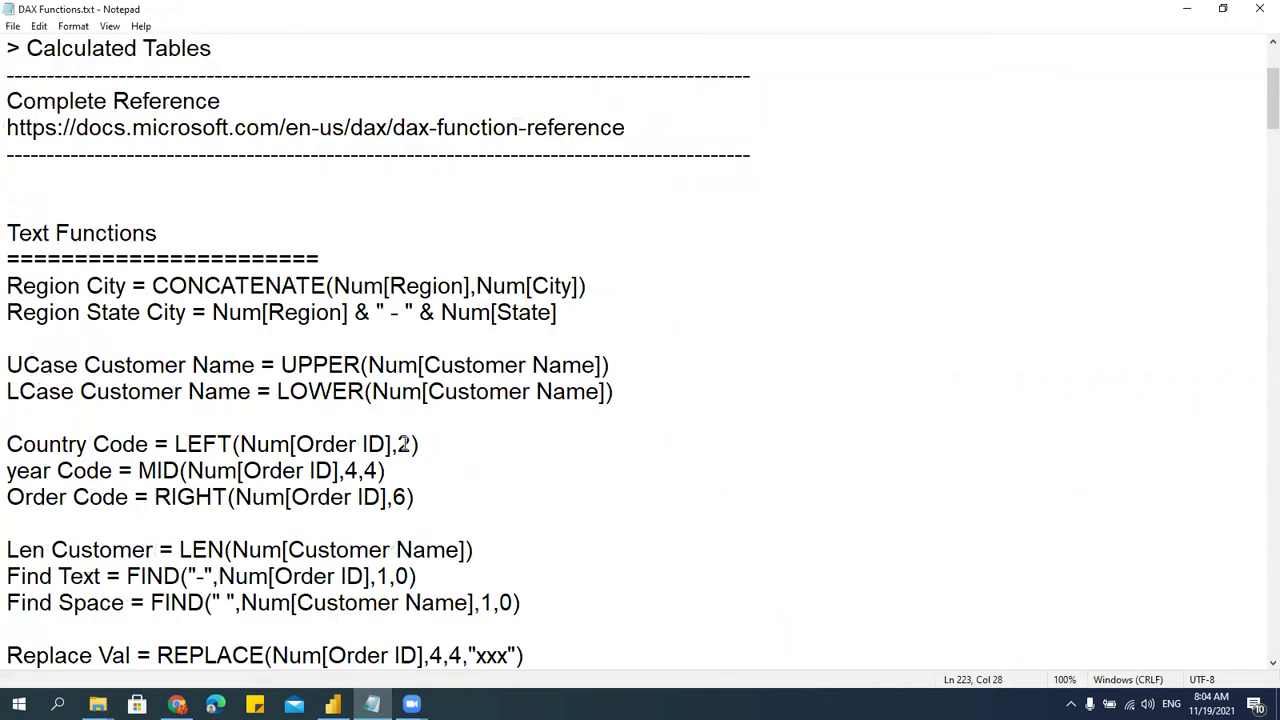
{"action": "scroll", "coordinate": [405, 443], "scroll_direction": "up", "scroll_amount": 3}
{"action": "left_click", "coordinate": [364, 337]}
{"action": "scroll", "coordinate": [445, 455], "scroll_direction": "down", "scroll_amount": 7}
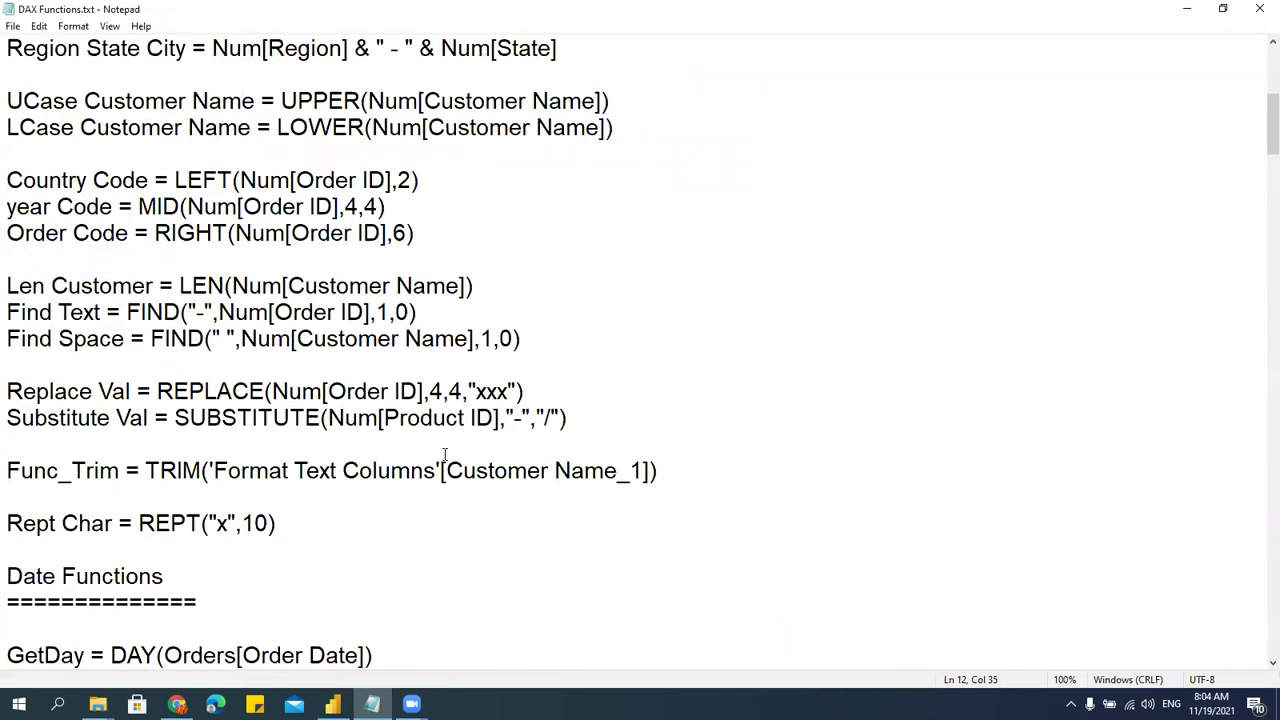
{"action": "scroll", "coordinate": [445, 455], "scroll_direction": "up", "scroll_amount": 2}
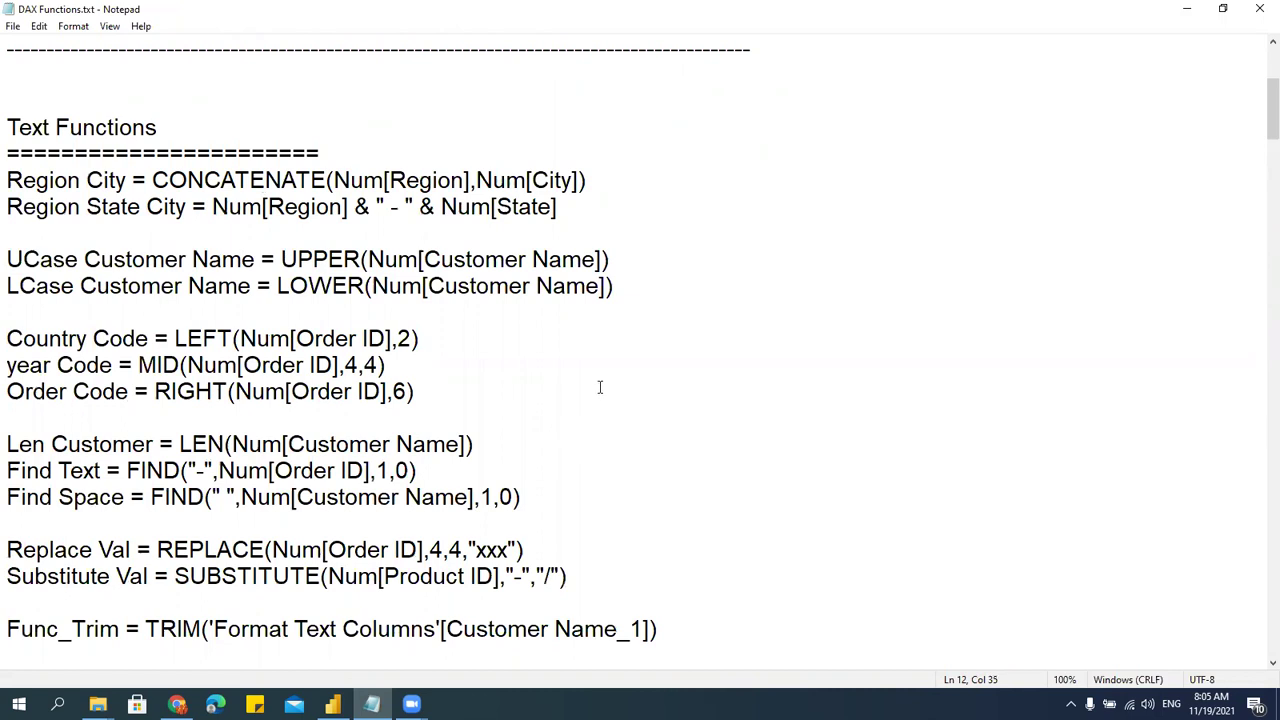
- Look through the remaining DAX function examples and return to the start of the notes
{"action": "left_click", "coordinate": [536, 287]}
{"action": "left_click", "coordinate": [370, 262]}
{"action": "scroll", "coordinate": [571, 349], "scroll_direction": "down", "scroll_amount": 10}
{"action": "scroll", "coordinate": [571, 349], "scroll_direction": "down", "scroll_amount": 11}
{"action": "scroll", "coordinate": [502, 313], "scroll_direction": "up", "scroll_amount": 5}
{"action": "left_click", "coordinate": [502, 313]}
{"action": "scroll", "coordinate": [502, 313], "scroll_direction": "up", "scroll_amount": 6}
{"action": "scroll", "coordinate": [502, 313], "scroll_direction": "up", "scroll_amount": 15}
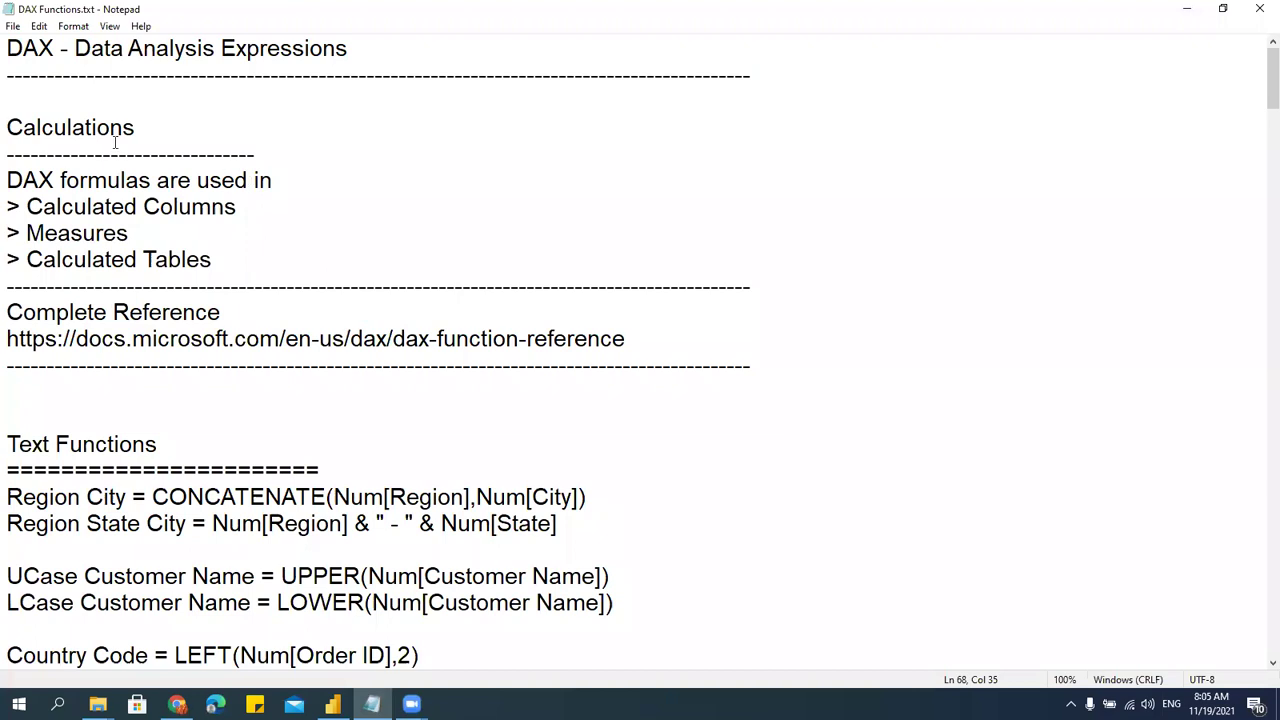
- Highlight "Data Analysis Expressions" in the title line of the notes, and the word "Expressions" on its own
{"action": "left_click_drag", "start_coordinate": [76, 48], "coordinate": [374, 96]}
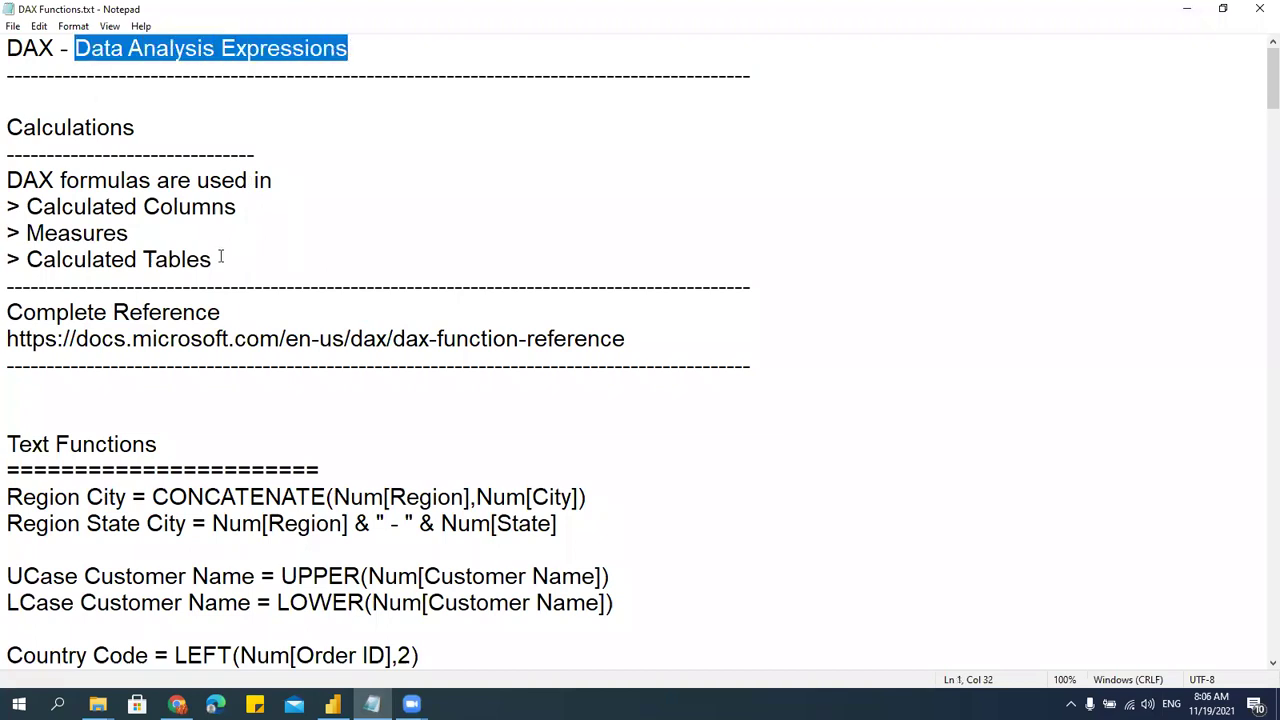
{"action": "left_click", "coordinate": [183, 154]}
{"action": "left_click_drag", "start_coordinate": [221, 48], "coordinate": [348, 48]}
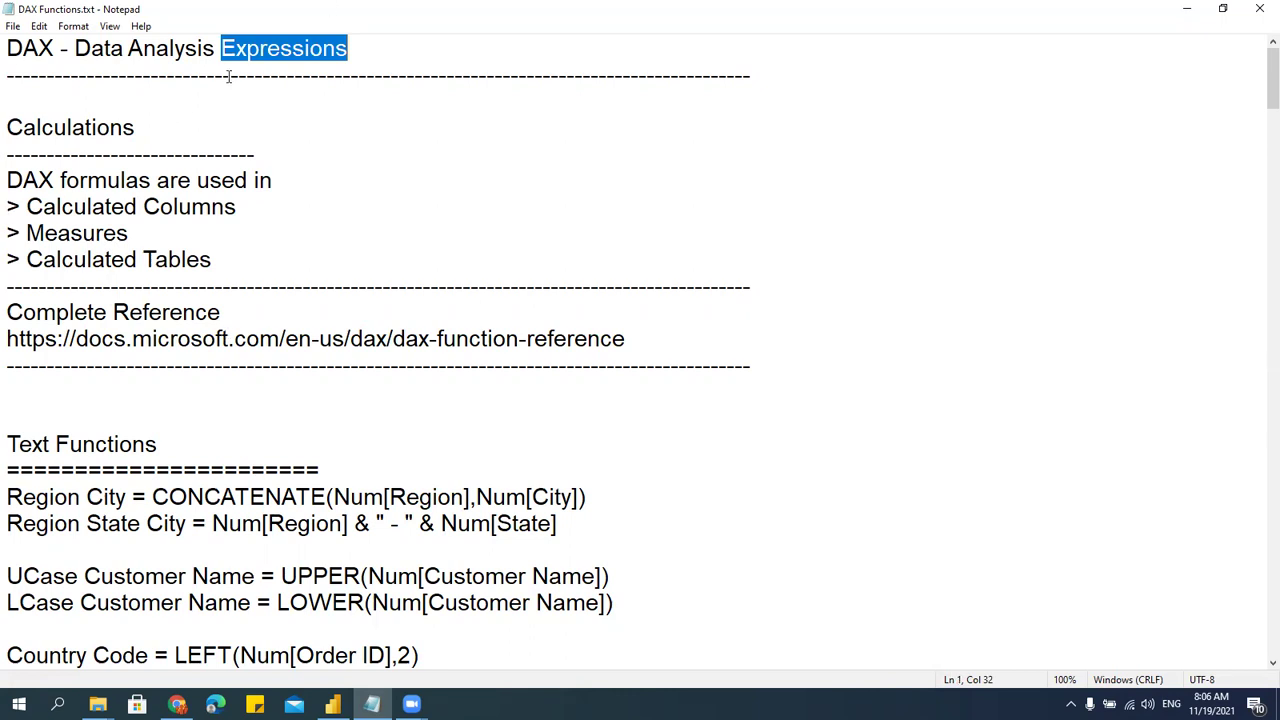
{"action": "left_click", "coordinate": [221, 47]}
{"action": "left_click_drag", "start_coordinate": [221, 47], "coordinate": [408, 42]}
{"action": "left_click", "coordinate": [370, 59]}
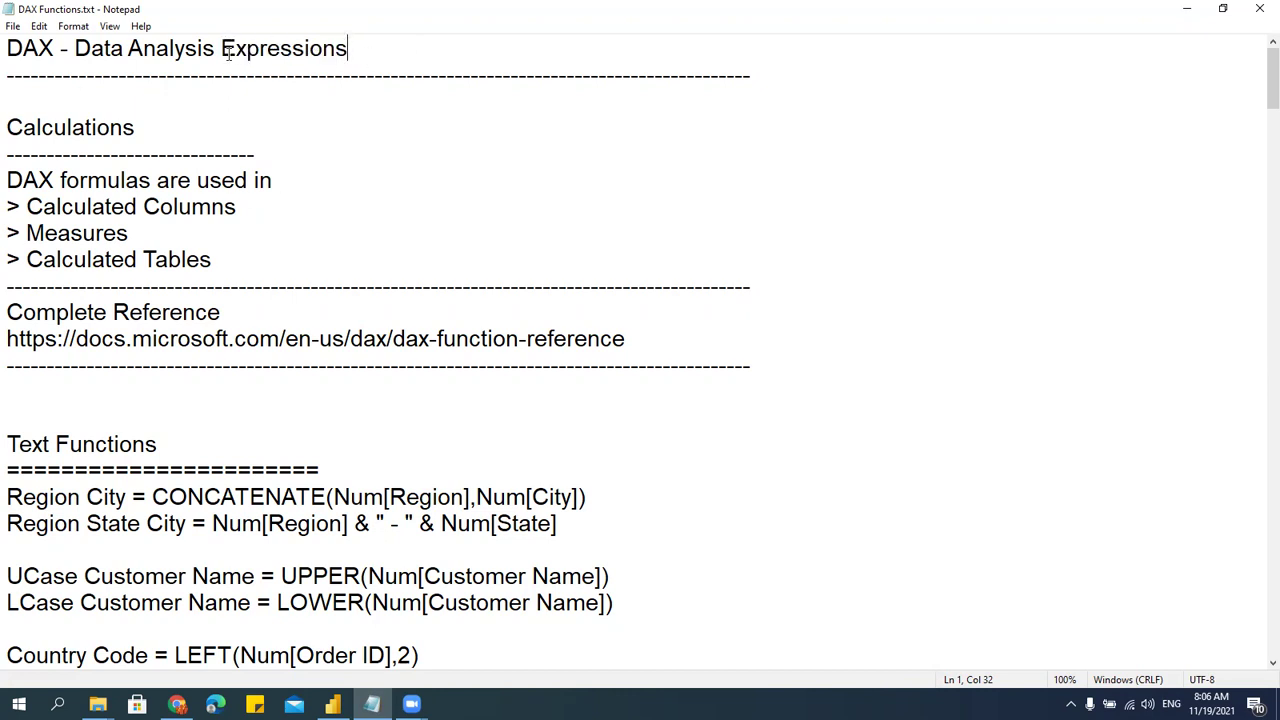
- Highlight the title's parts one by one: "Data Analysis", the full phrase, "Expressions" and the abbreviation "DAX"
{"action": "left_click_drag", "start_coordinate": [77, 48], "coordinate": [221, 48]}
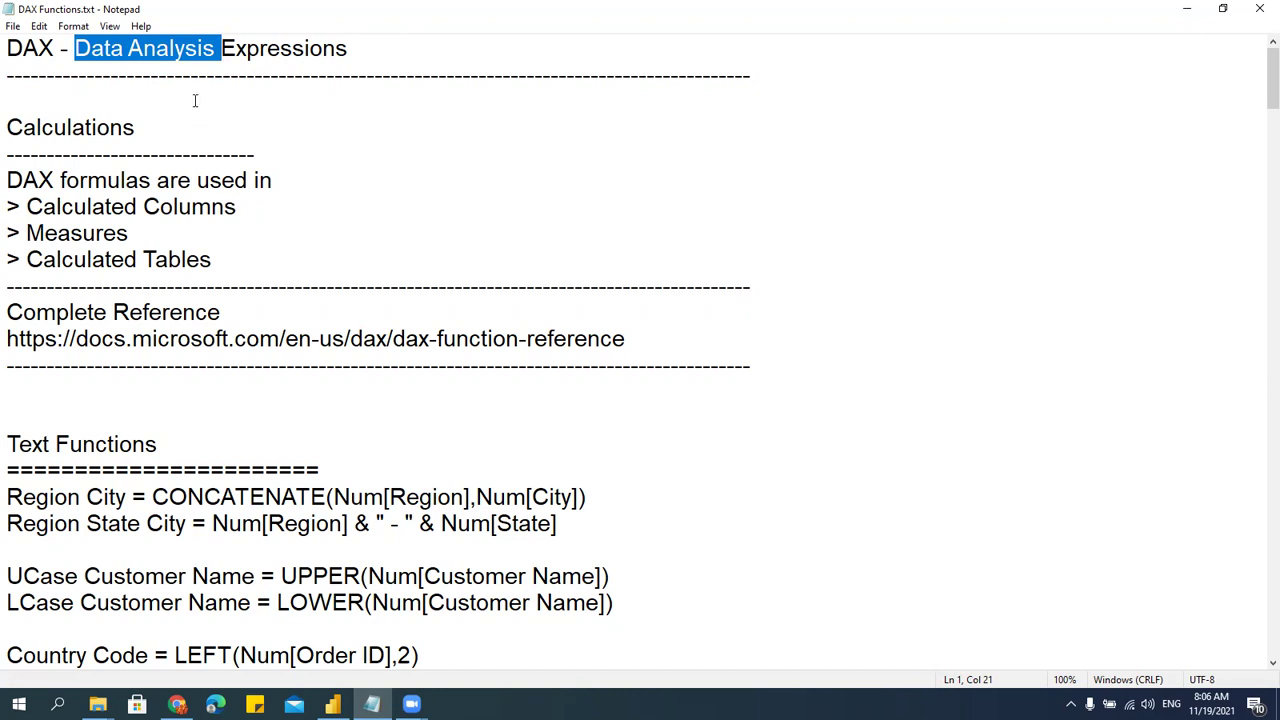
{"action": "left_click", "coordinate": [247, 48]}
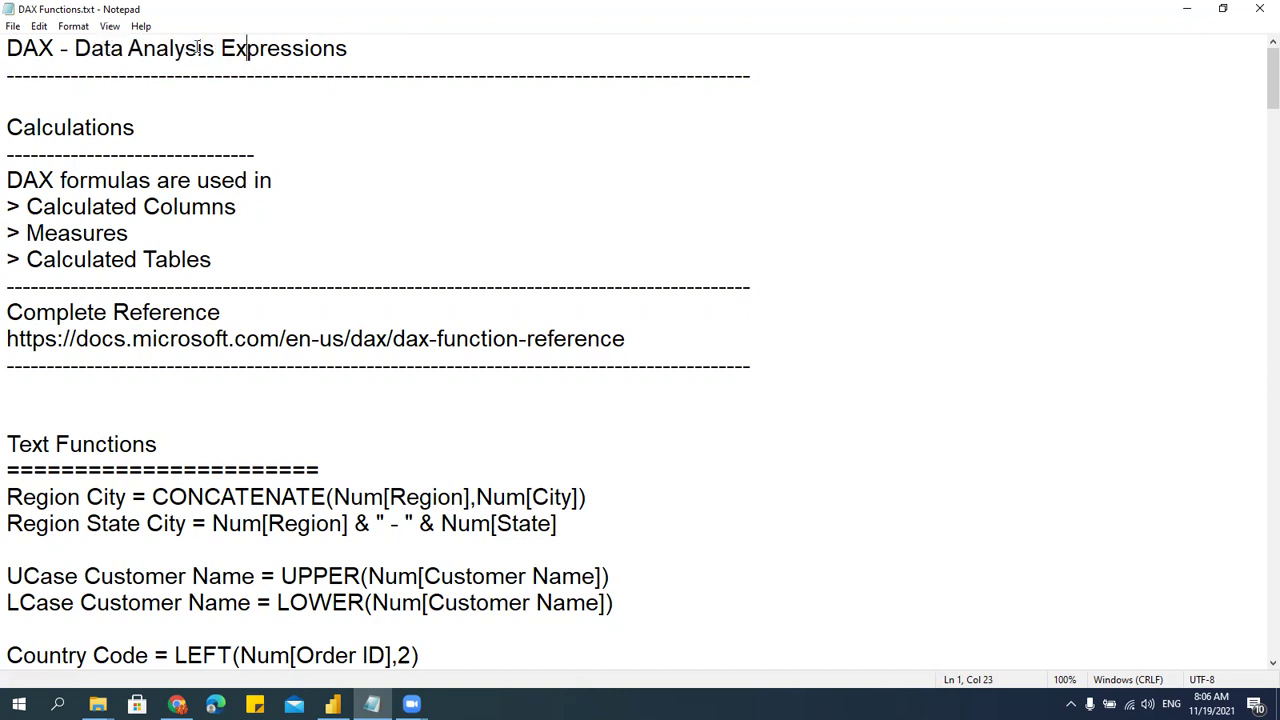
{"action": "left_click_drag", "start_coordinate": [74, 48], "coordinate": [348, 48]}
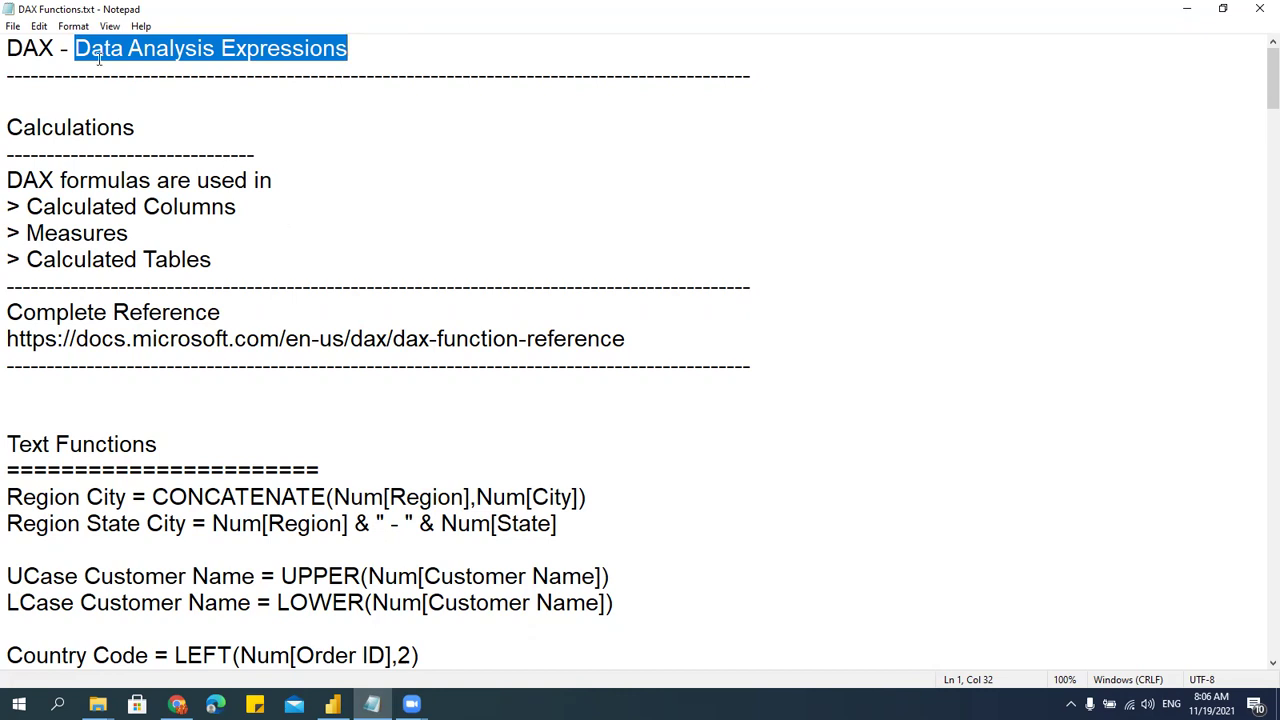
{"action": "left_click", "coordinate": [143, 50]}
{"action": "left_click_drag", "start_coordinate": [221, 48], "coordinate": [374, 49]}
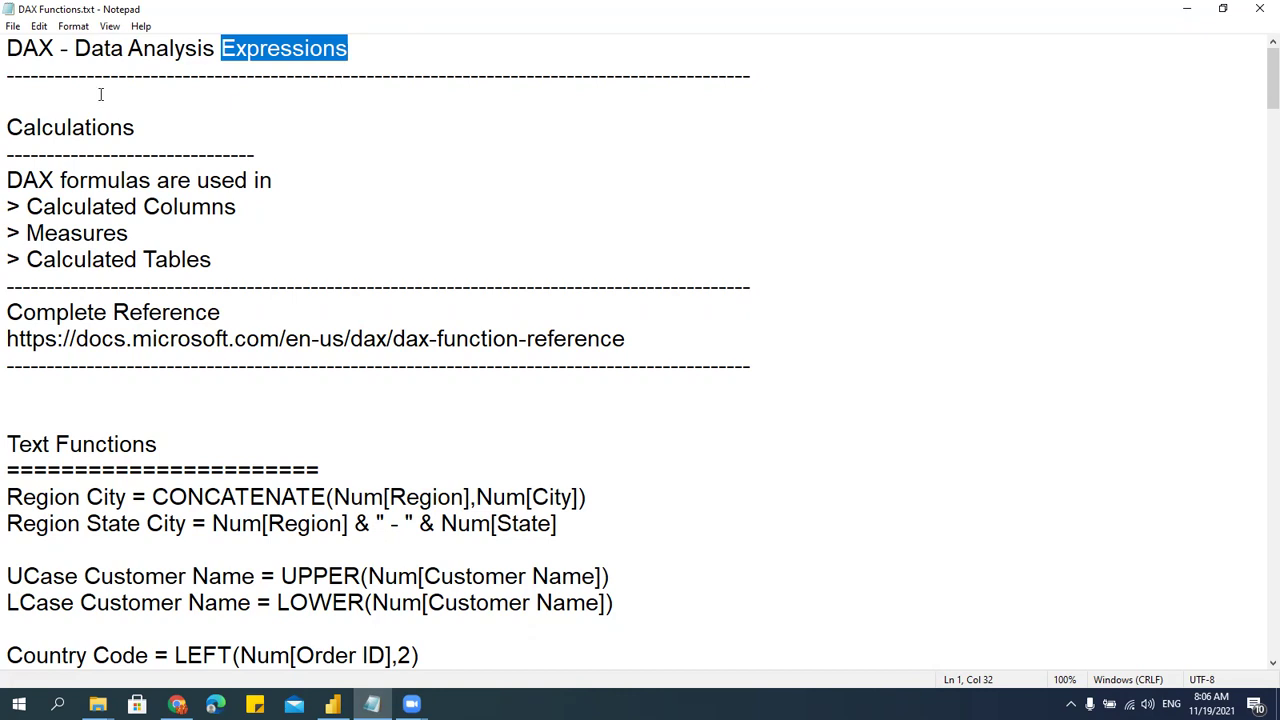
{"action": "left_click_drag", "start_coordinate": [7, 48], "coordinate": [55, 48]}
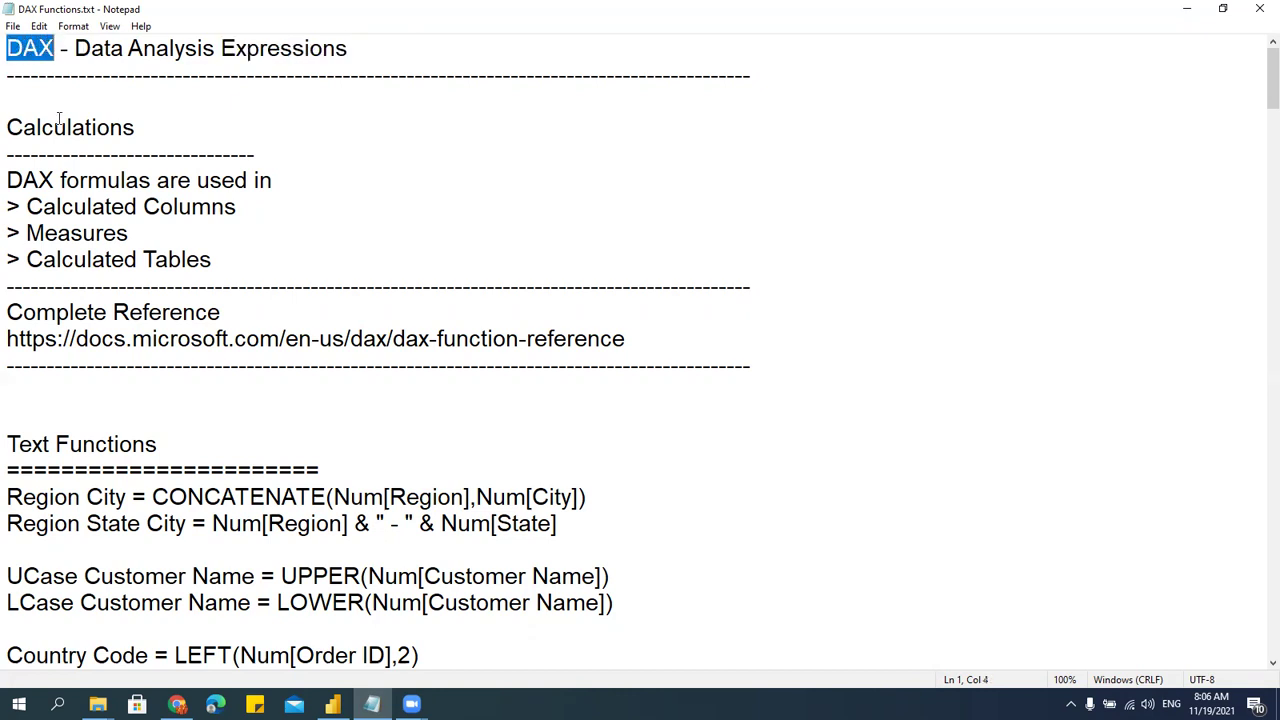
{"action": "left_click", "coordinate": [144, 207]}
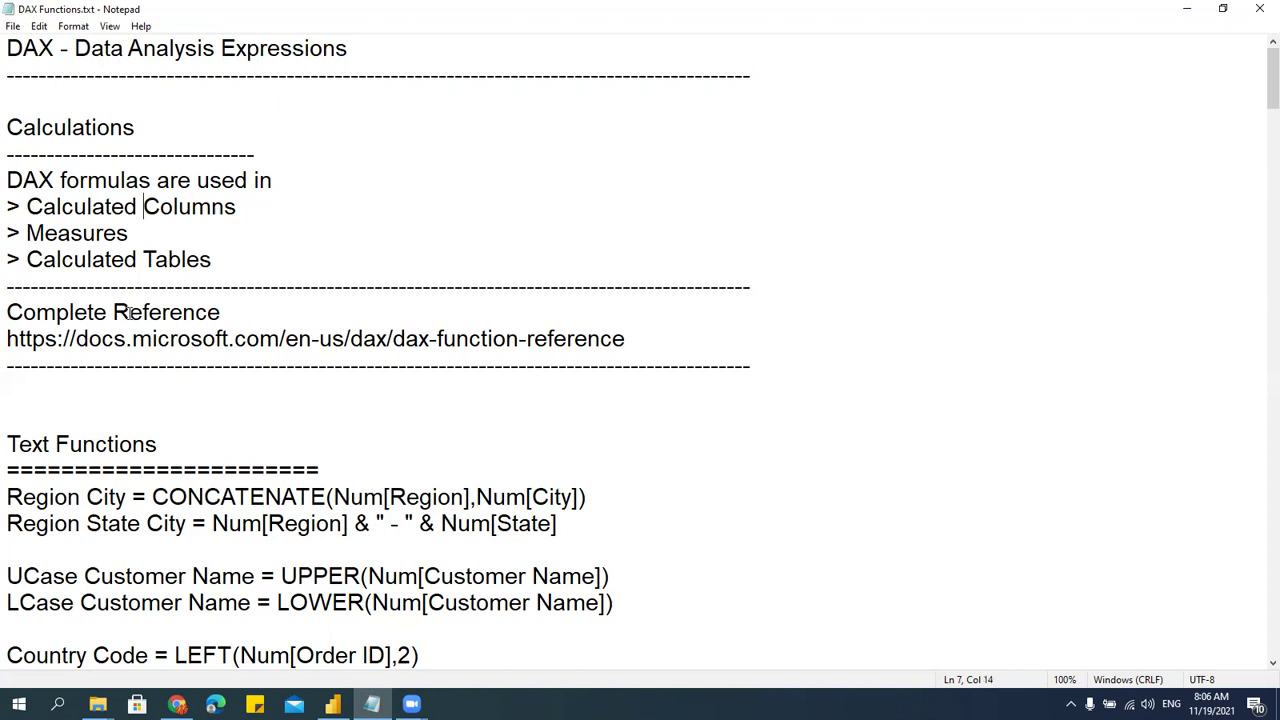
{"action": "double_click", "coordinate": [222, 48]}
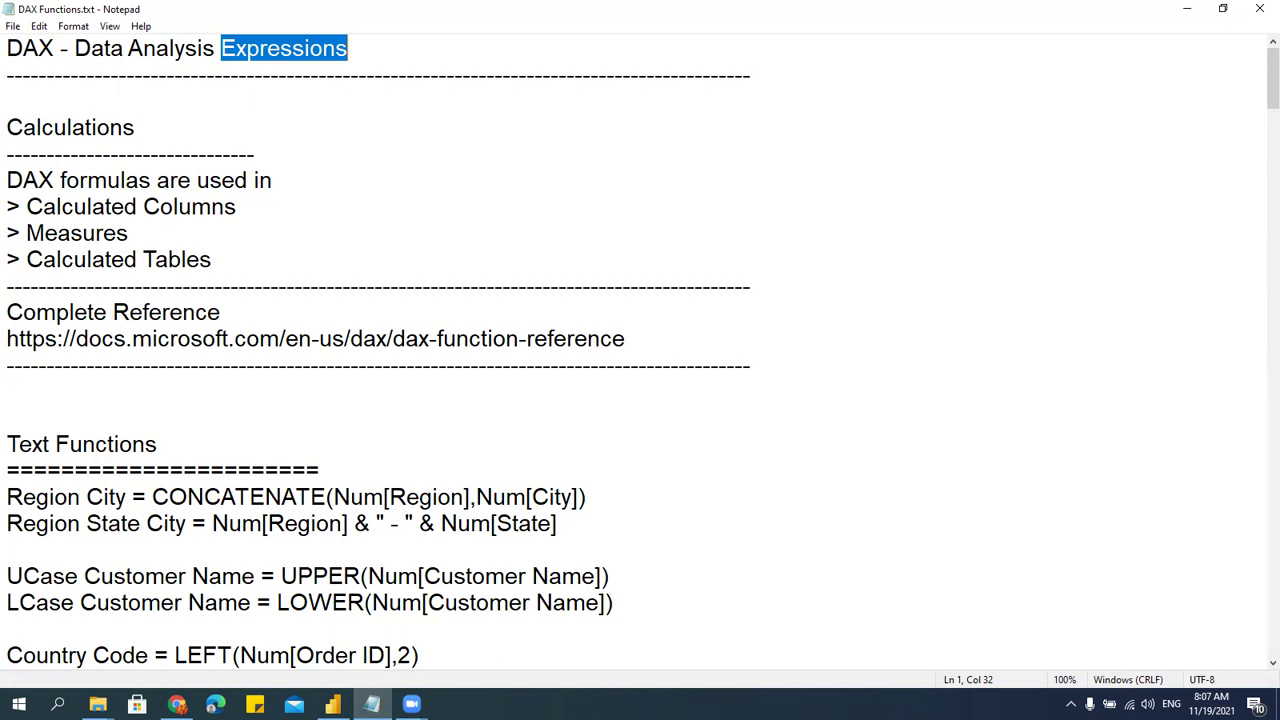
- View the report in Power BI Desktop, return to the notes and highlight Calculated Columns, Measures and Calculated Tables in turn
{"action": "left_click", "coordinate": [333, 704]}
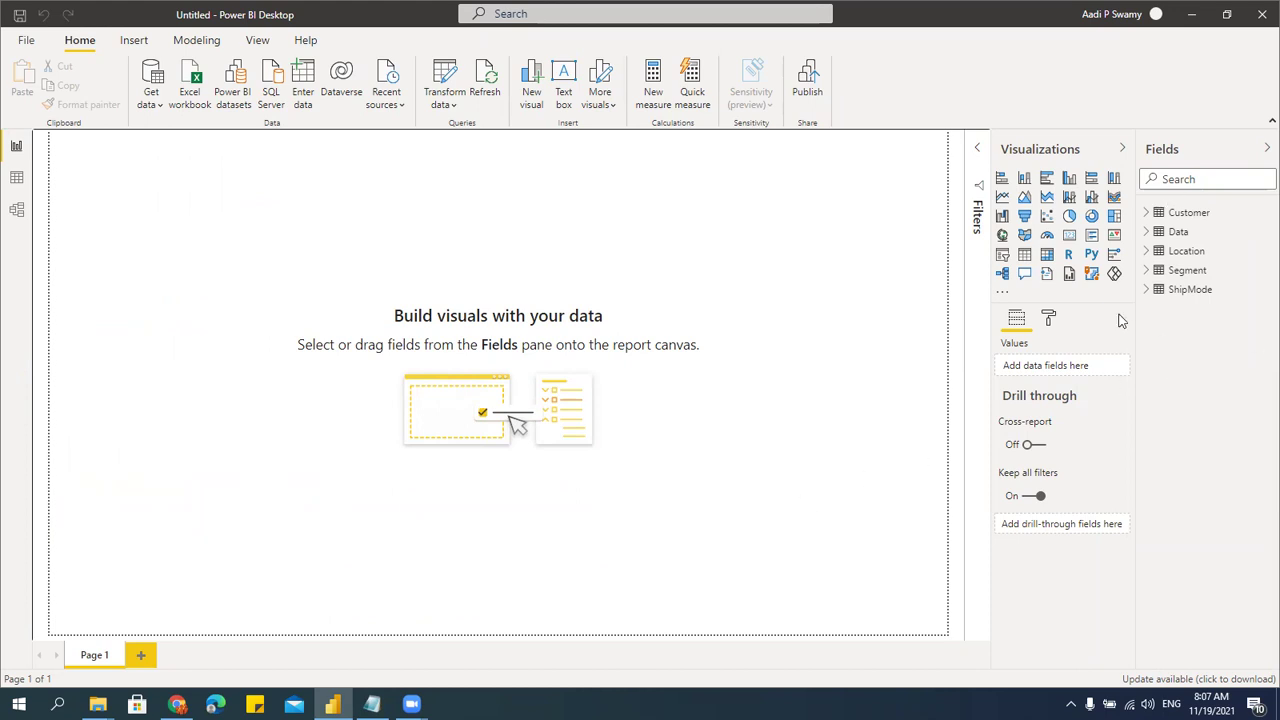
{"action": "left_click", "coordinate": [1192, 14]}
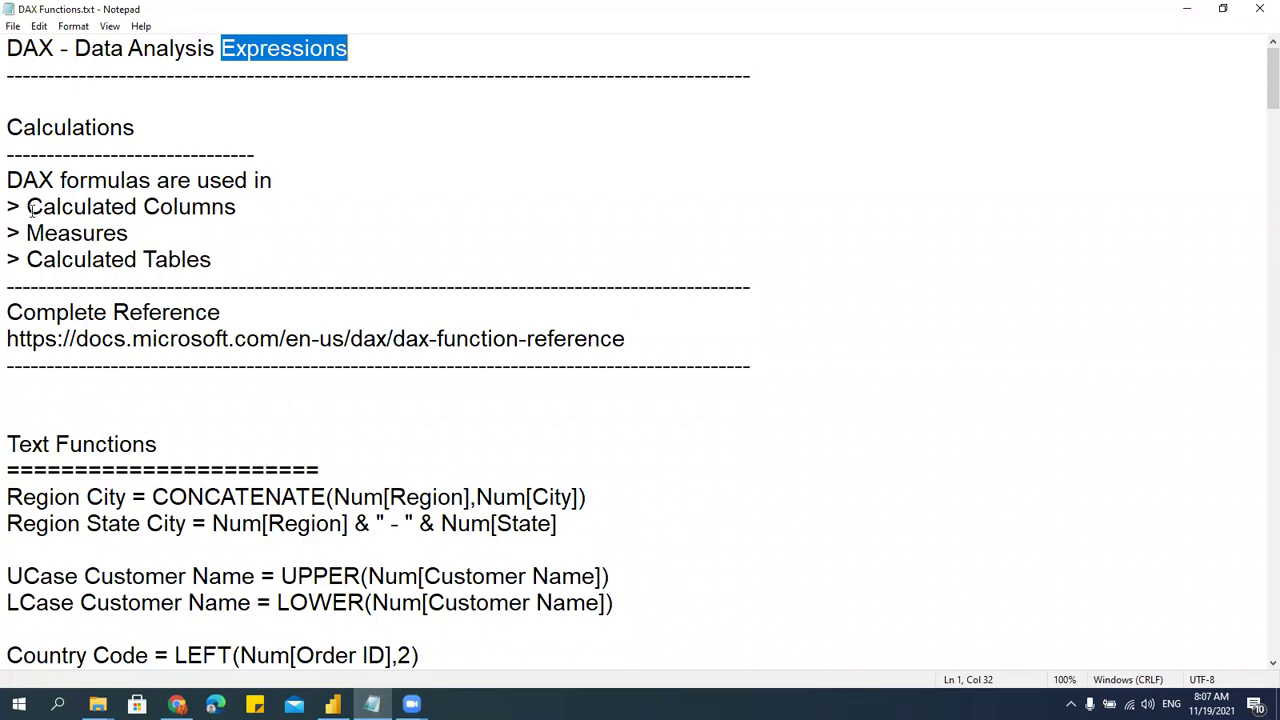
{"action": "left_click_drag", "start_coordinate": [30, 206], "coordinate": [233, 208]}
{"action": "left_click_drag", "start_coordinate": [27, 232], "coordinate": [128, 232]}
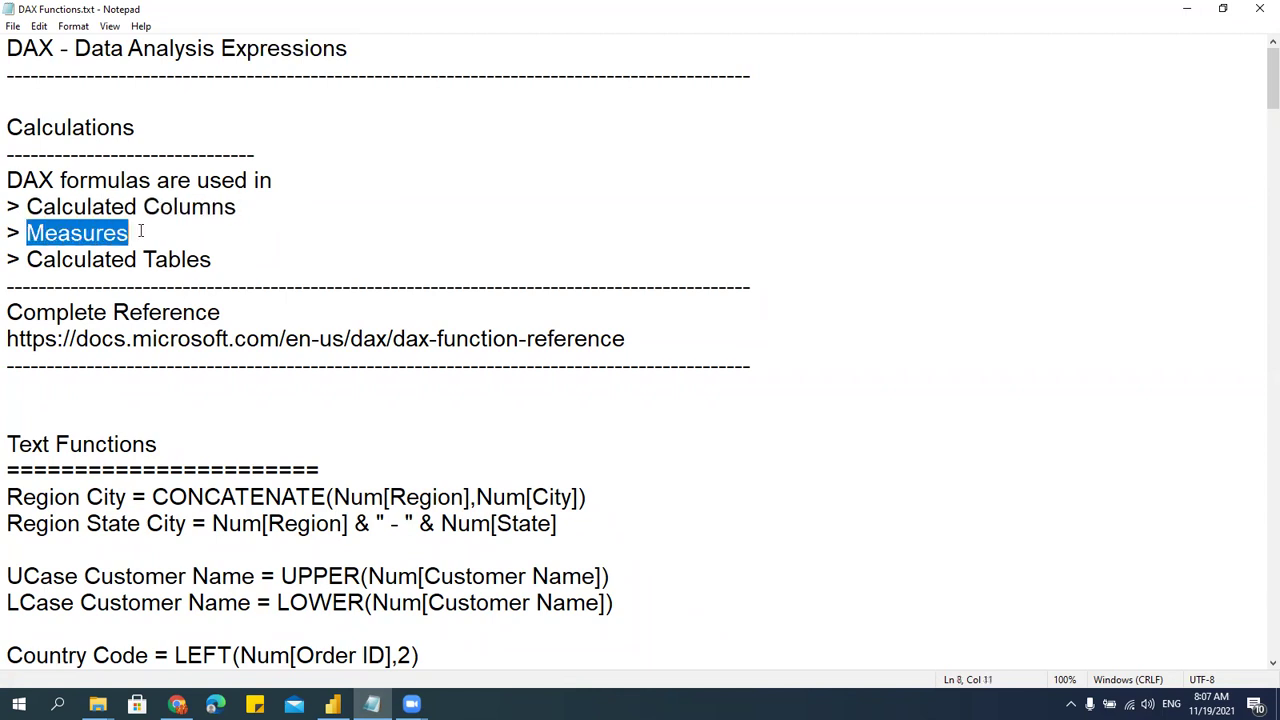
{"action": "left_click_drag", "start_coordinate": [28, 258], "coordinate": [226, 258]}
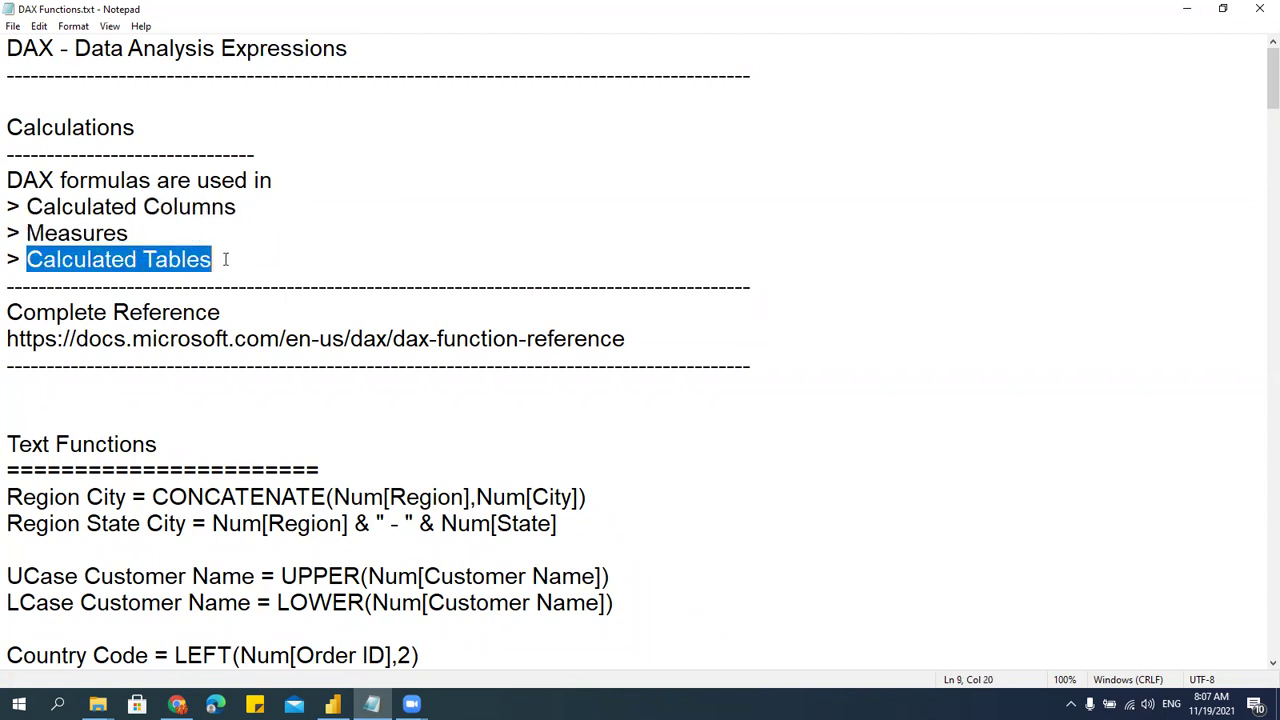
{"action": "left_click", "coordinate": [226, 262]}
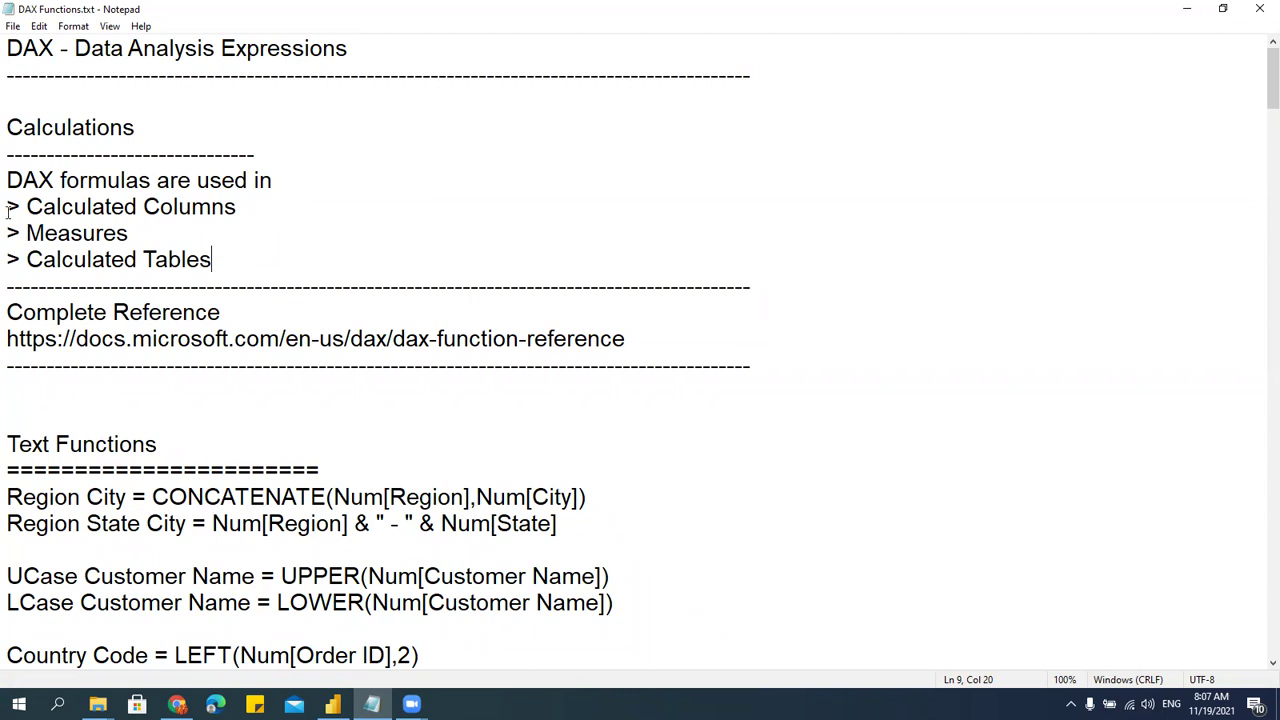
- Highlight the whole list of places where DAX formulas are used, followed by each of its three items
{"action": "left_click_drag", "start_coordinate": [12, 208], "coordinate": [213, 262]}
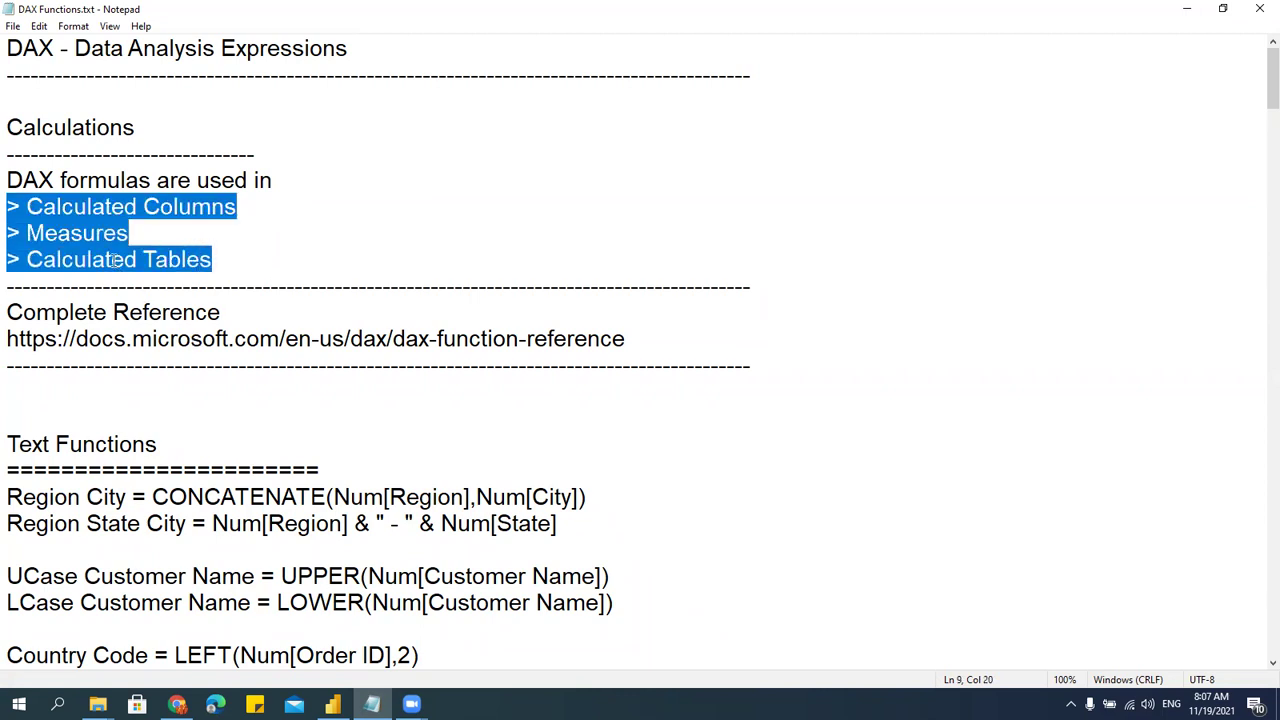
{"action": "left_click", "coordinate": [20, 228]}
{"action": "left_click_drag", "start_coordinate": [26, 208], "coordinate": [268, 208]}
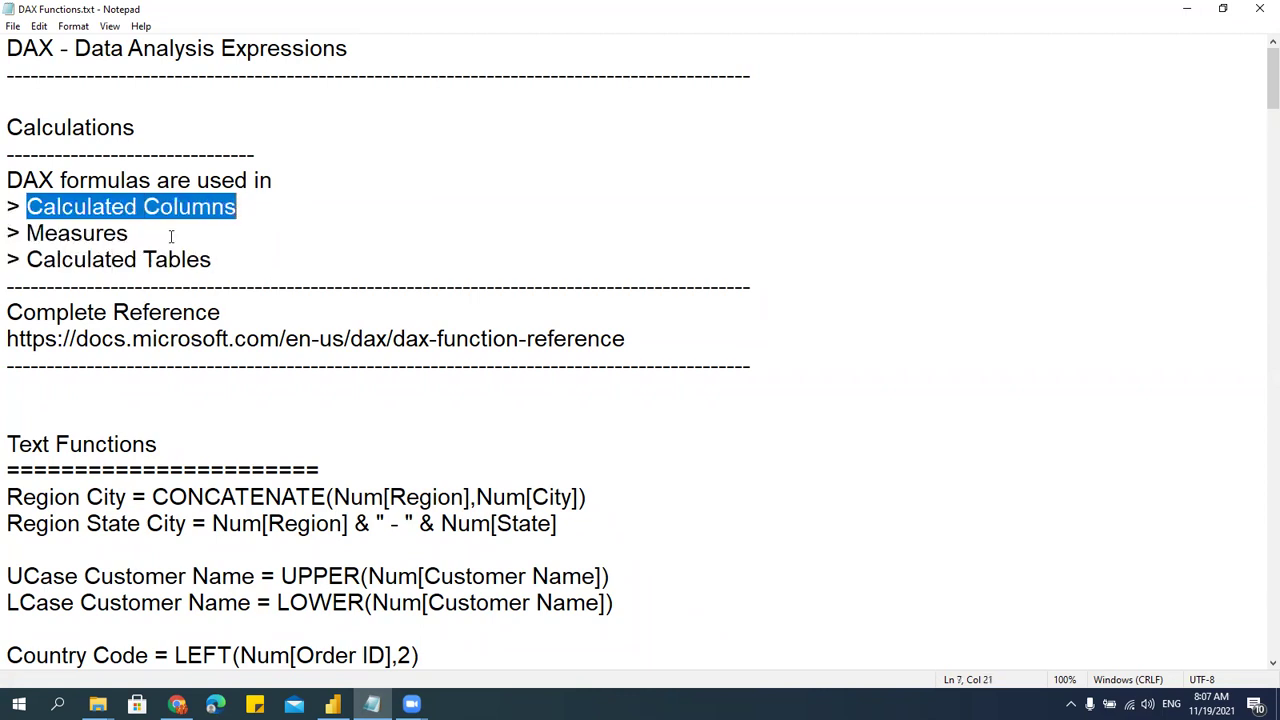
{"action": "double_click", "coordinate": [36, 232]}
{"action": "left_click_drag", "start_coordinate": [30, 258], "coordinate": [230, 252]}
{"action": "left_click", "coordinate": [230, 238]}
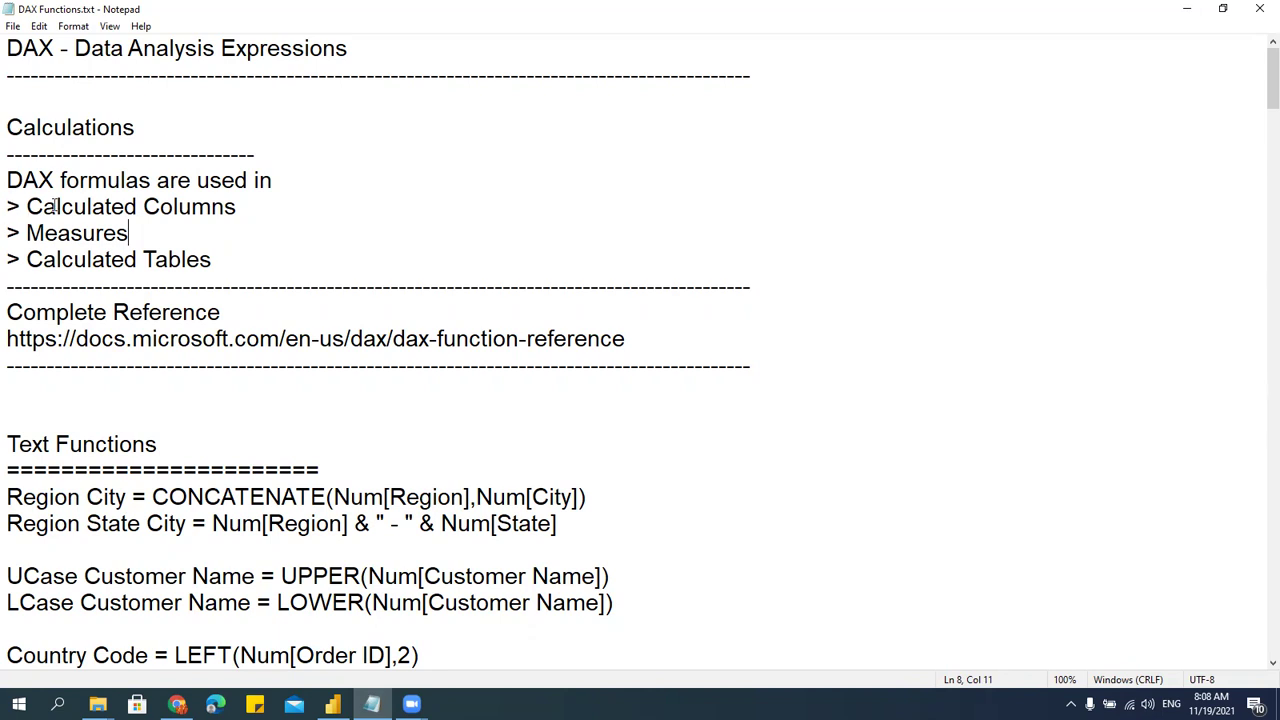
- Highlight Calculated Columns, Measures and Calculated Tables individually once more, and finish by highlighting the three lines together
{"action": "left_click_drag", "start_coordinate": [26, 206], "coordinate": [254, 204]}
{"action": "double_click", "coordinate": [36, 233]}
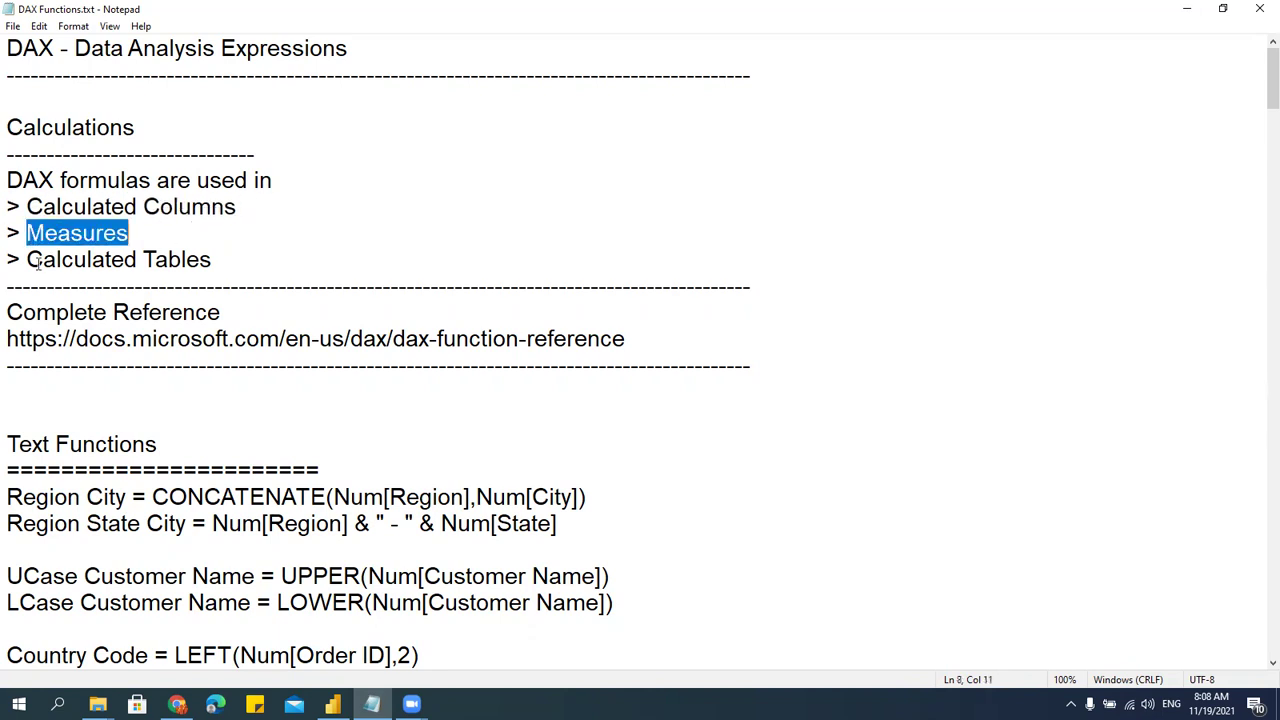
{"action": "left_click_drag", "start_coordinate": [40, 262], "coordinate": [254, 256]}
{"action": "key", "text": "Up"}
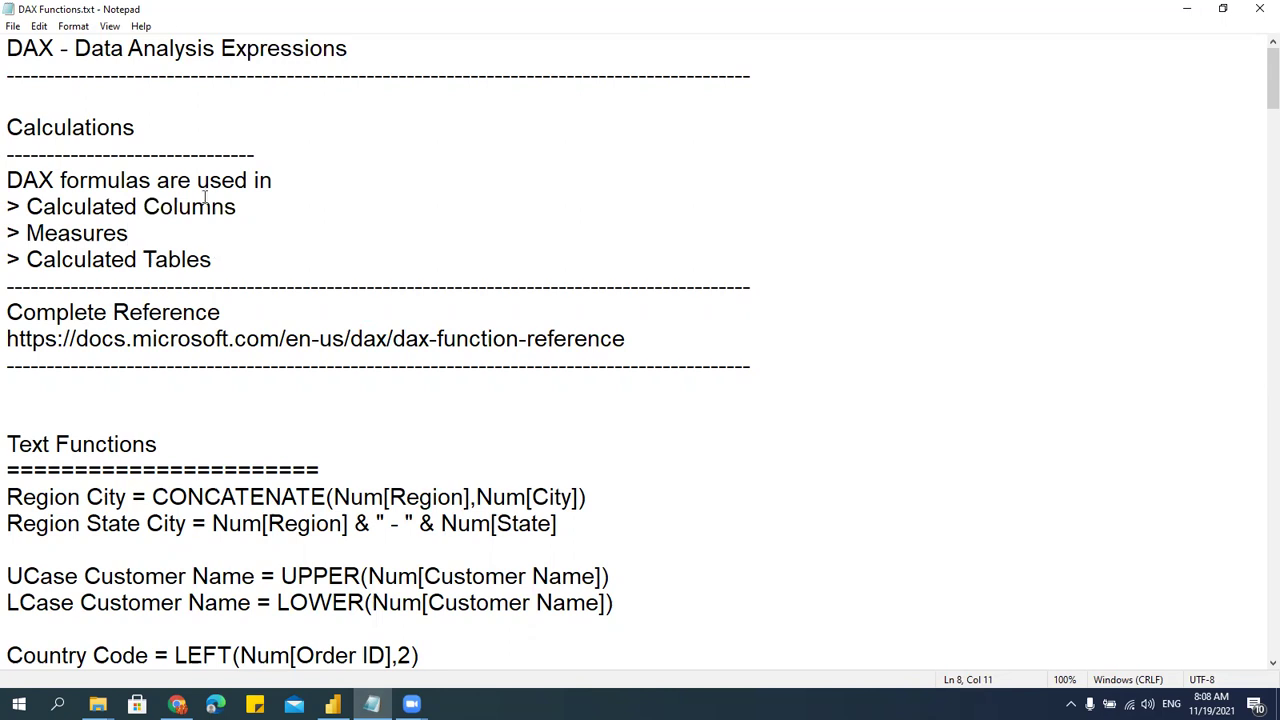
{"action": "left_click", "coordinate": [211, 259]}
{"action": "key", "text": "shift+Up"}
{"action": "key", "text": "shift+Up"}
{"action": "key", "text": "shift+Home"}
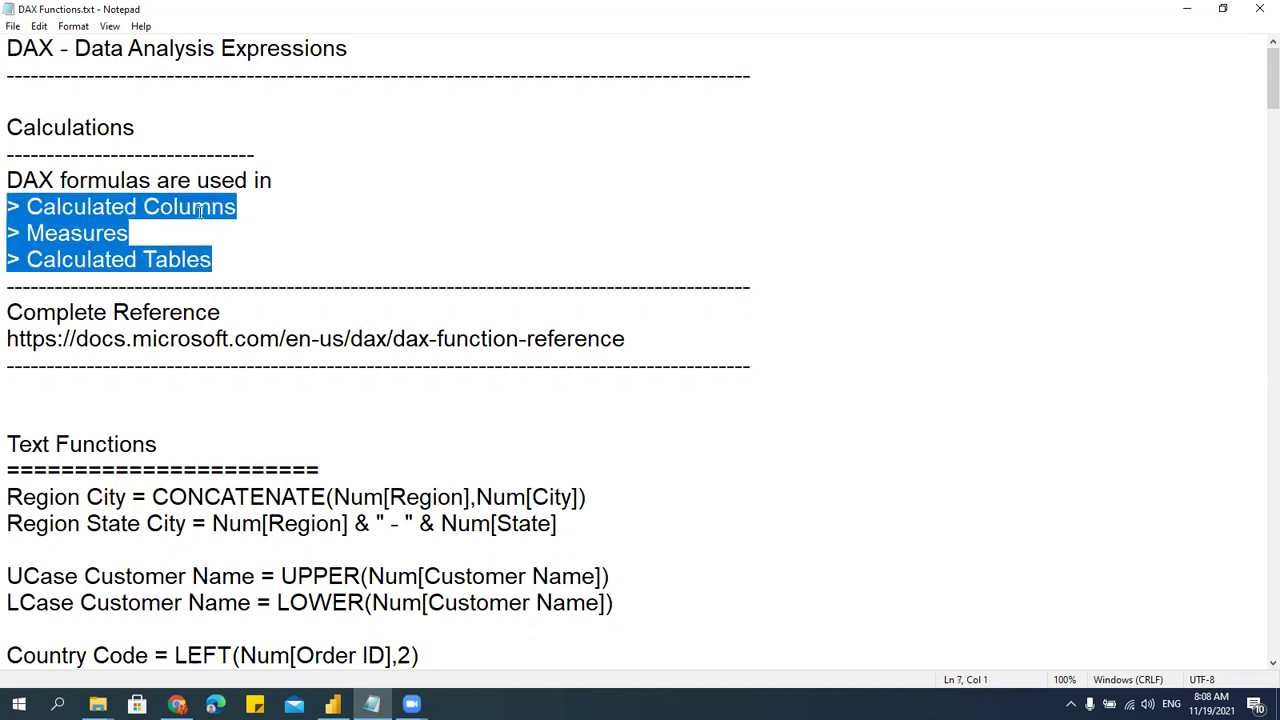
{"action": "left_click", "coordinate": [156, 205]}
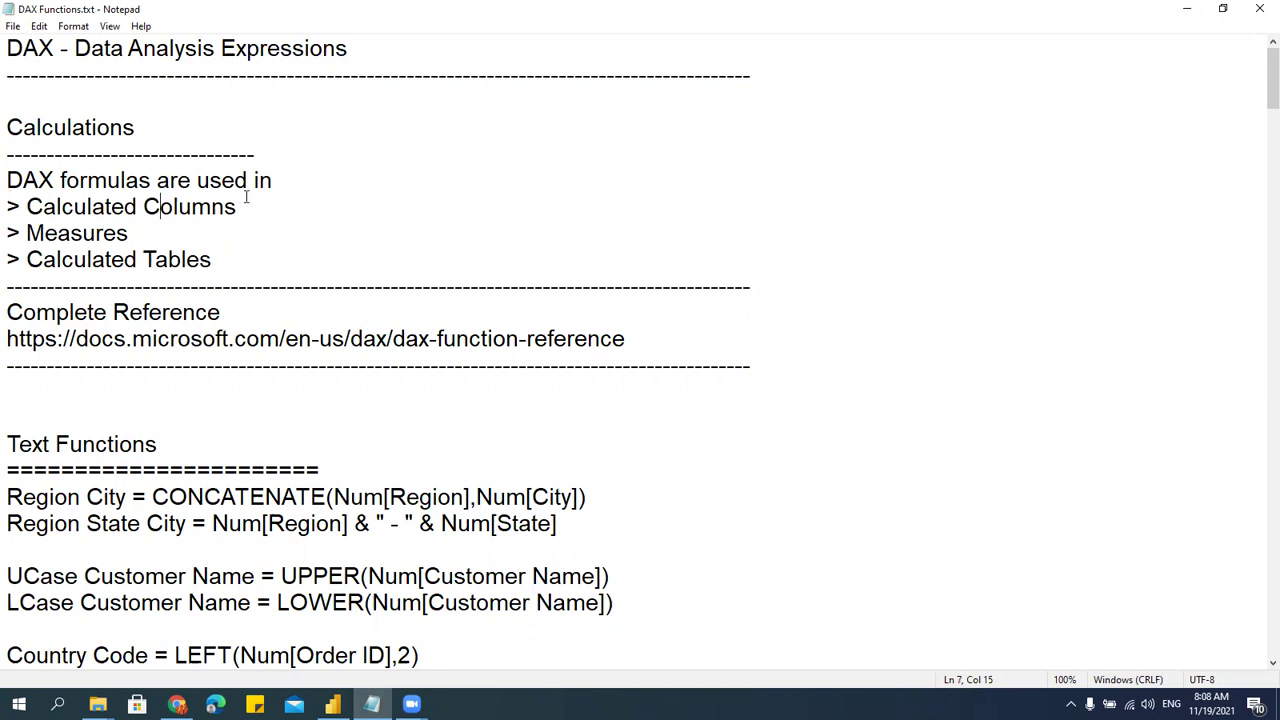
- Show the Customer table in Power BI Desktop's Data view, highlight Measures in the notes and return to the table
{"action": "left_click", "coordinate": [333, 704]}
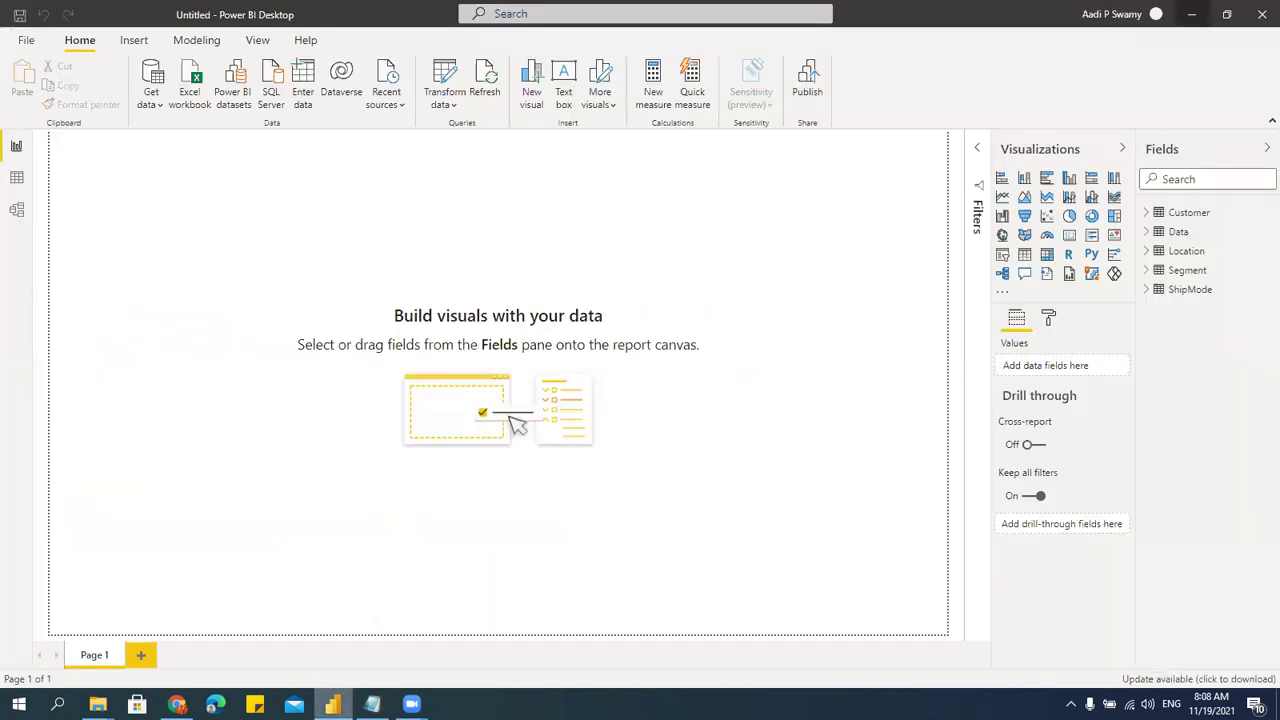
{"action": "left_click", "coordinate": [17, 177]}
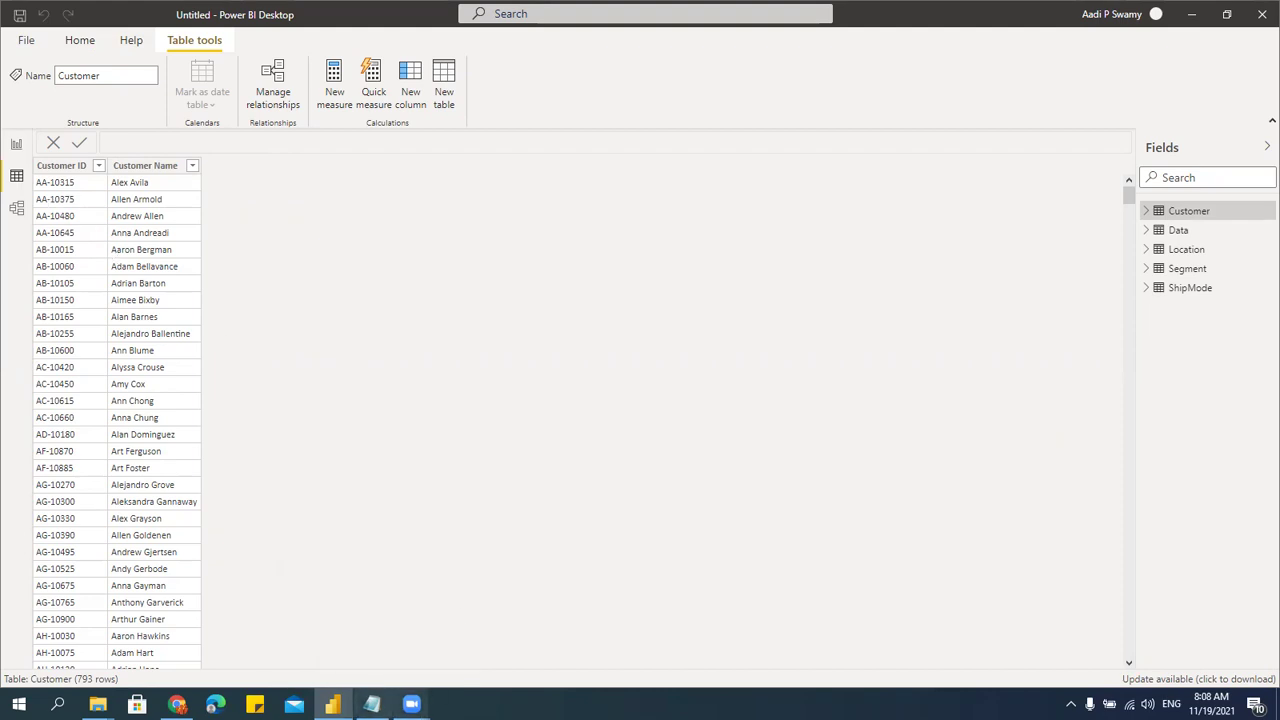
{"action": "left_click", "coordinate": [372, 704]}
{"action": "double_click", "coordinate": [170, 232]}
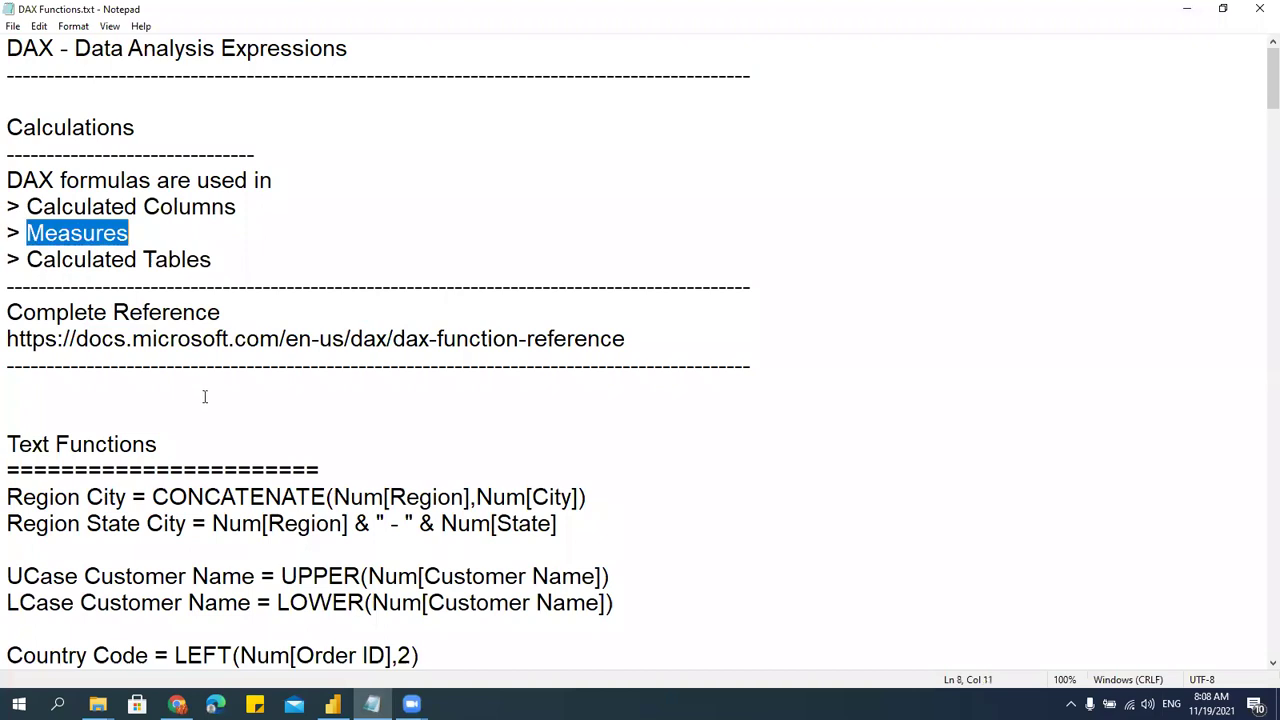
{"action": "left_click", "coordinate": [1188, 10]}
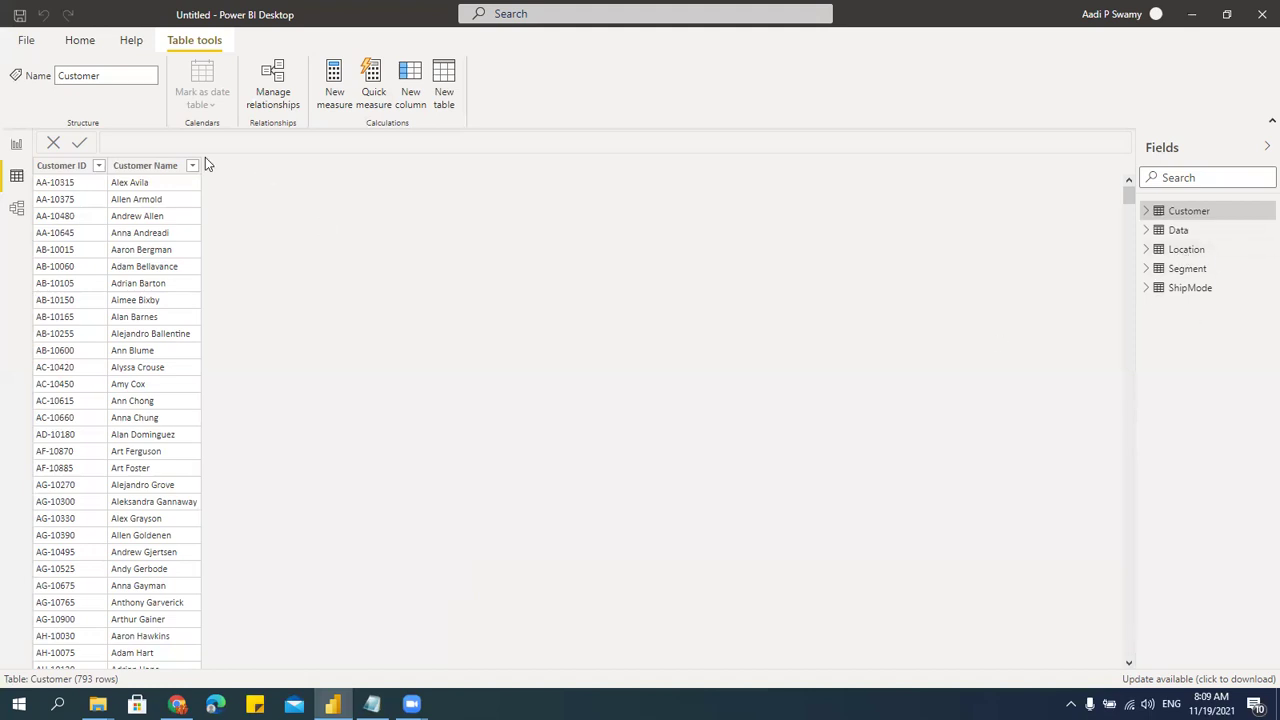
- Alternate between the blank report page and the Customer table in Data view, finishing on the report page
{"action": "left_click", "coordinate": [16, 144]}
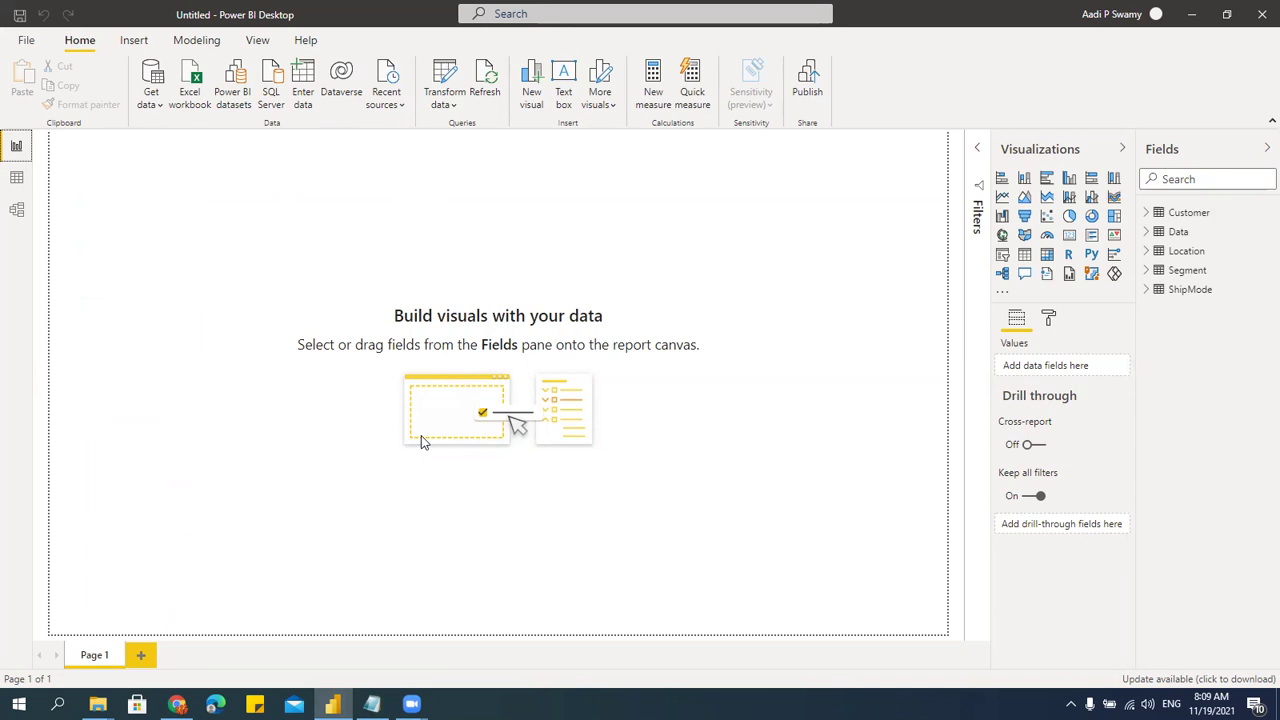
{"action": "left_click", "coordinate": [16, 177]}
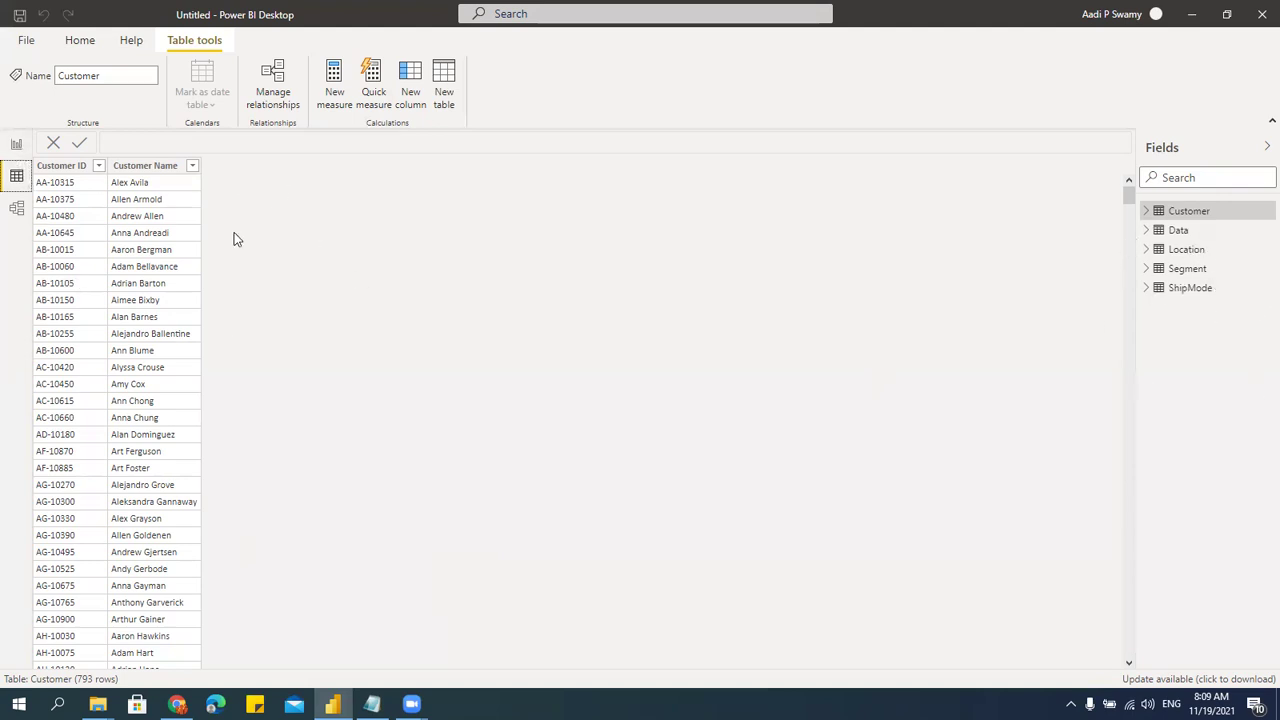
{"action": "left_click", "coordinate": [16, 146]}
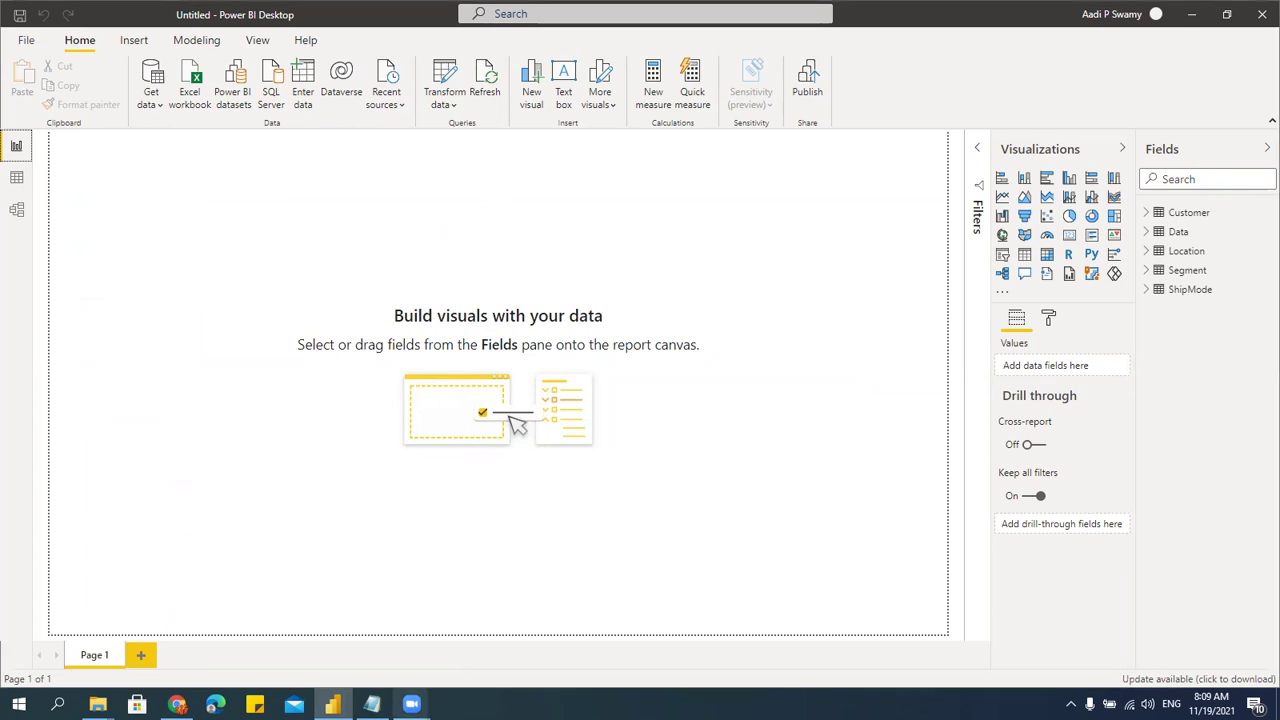
- Switch to the DAX notes in Notepad and highlight the three calculation types together, followed by Calculated Columns alone
{"action": "left_click", "coordinate": [372, 704]}
{"action": "left_click", "coordinate": [116, 261]}
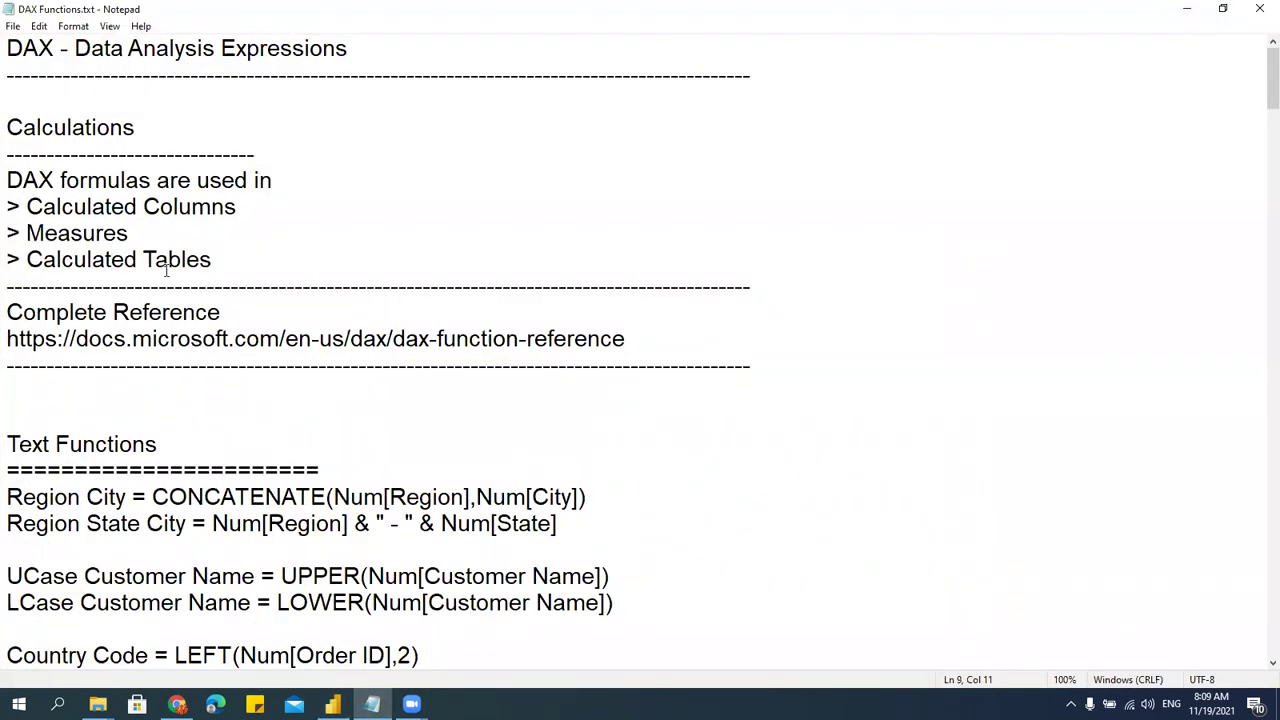
{"action": "left_click_drag", "start_coordinate": [214, 260], "coordinate": [8, 204]}
{"action": "left_click", "coordinate": [106, 230]}
{"action": "left_click_drag", "start_coordinate": [28, 200], "coordinate": [312, 200]}
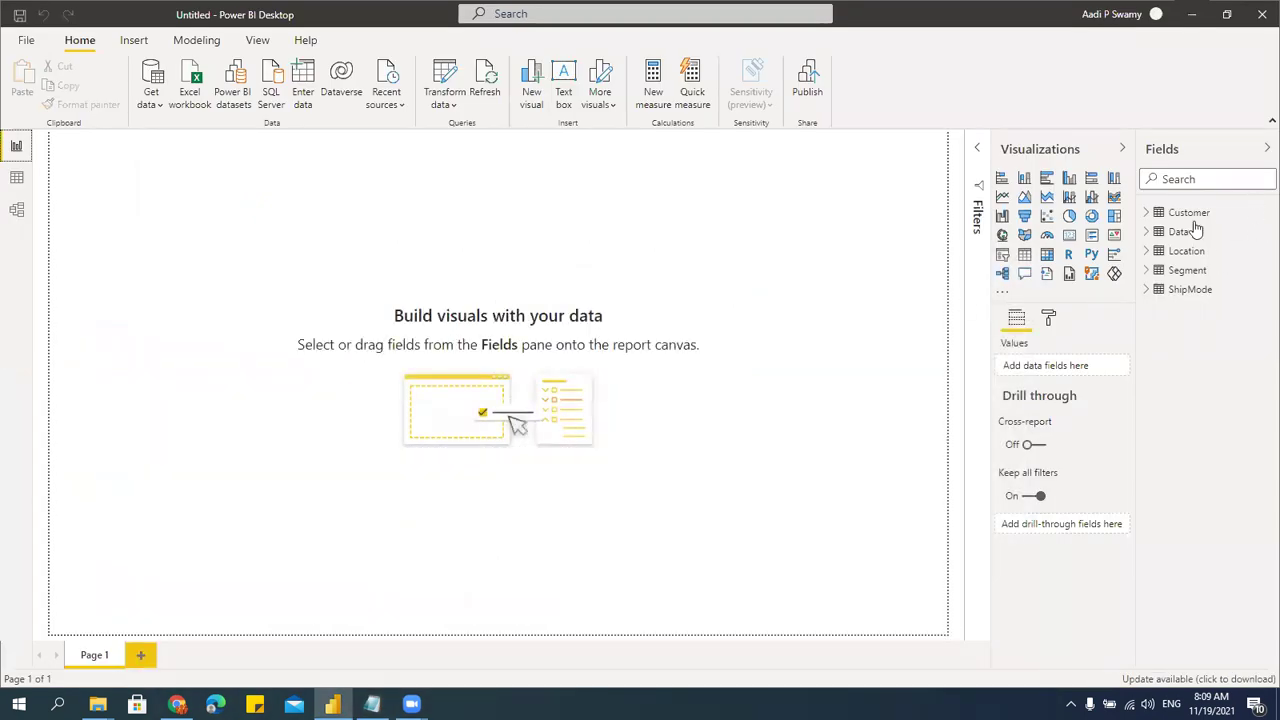
- Show the fields of the Data table in Power BI Desktop, collapse them and expand the Customer table's fields
{"action": "left_click", "coordinate": [1146, 233]}
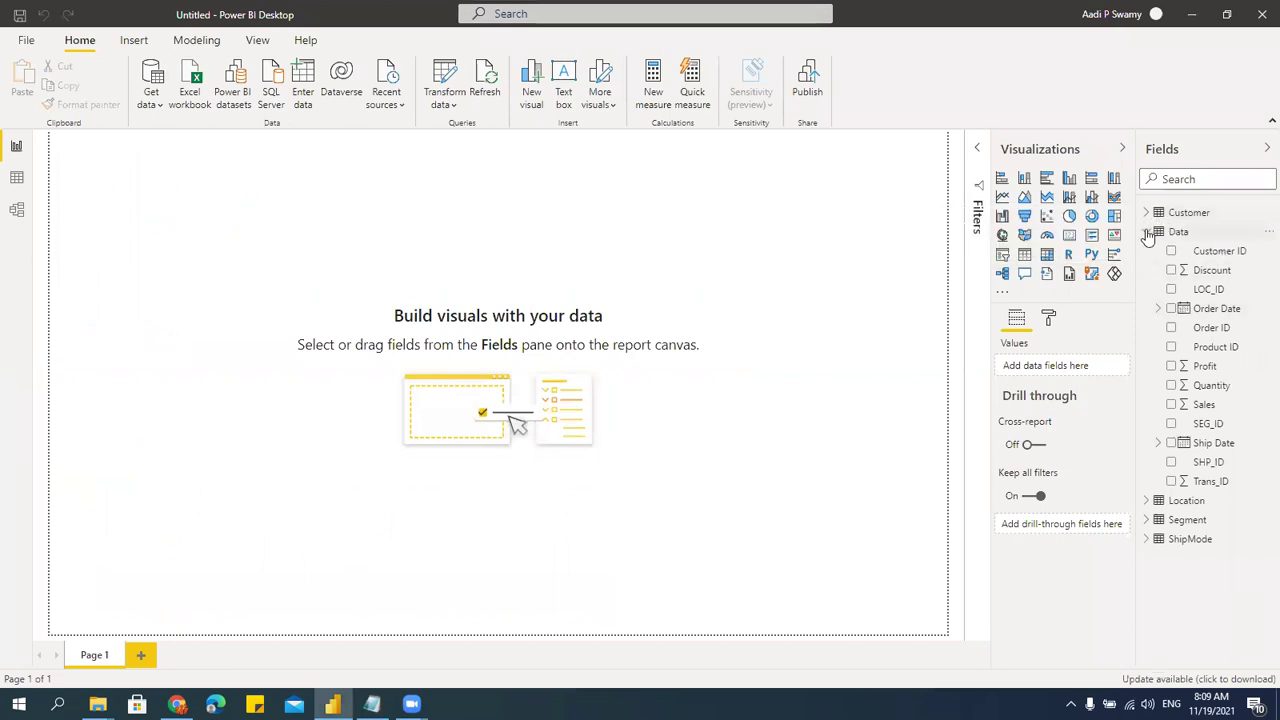
{"action": "left_click", "coordinate": [1146, 232]}
{"action": "left_click", "coordinate": [1146, 212]}
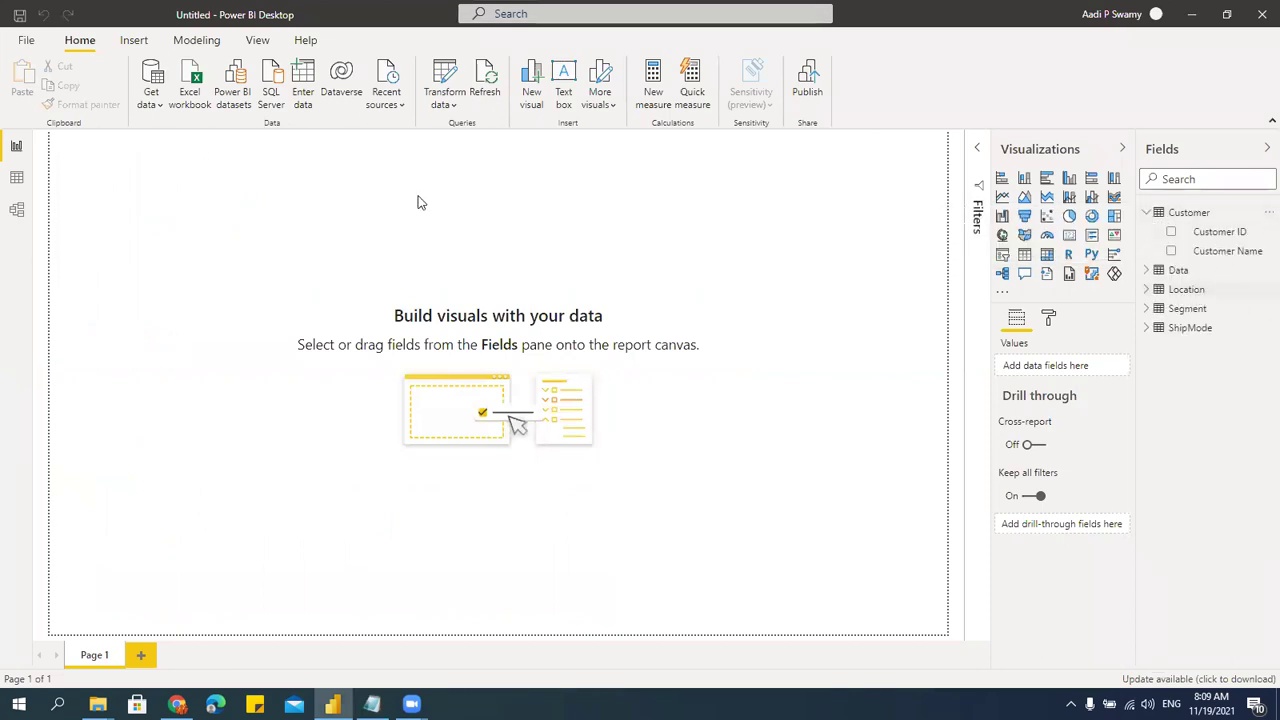
- Add a calculated column to the Customer table, name it CustName UpperCase and start its formula with the UPPER function
{"action": "left_click", "coordinate": [18, 177]}
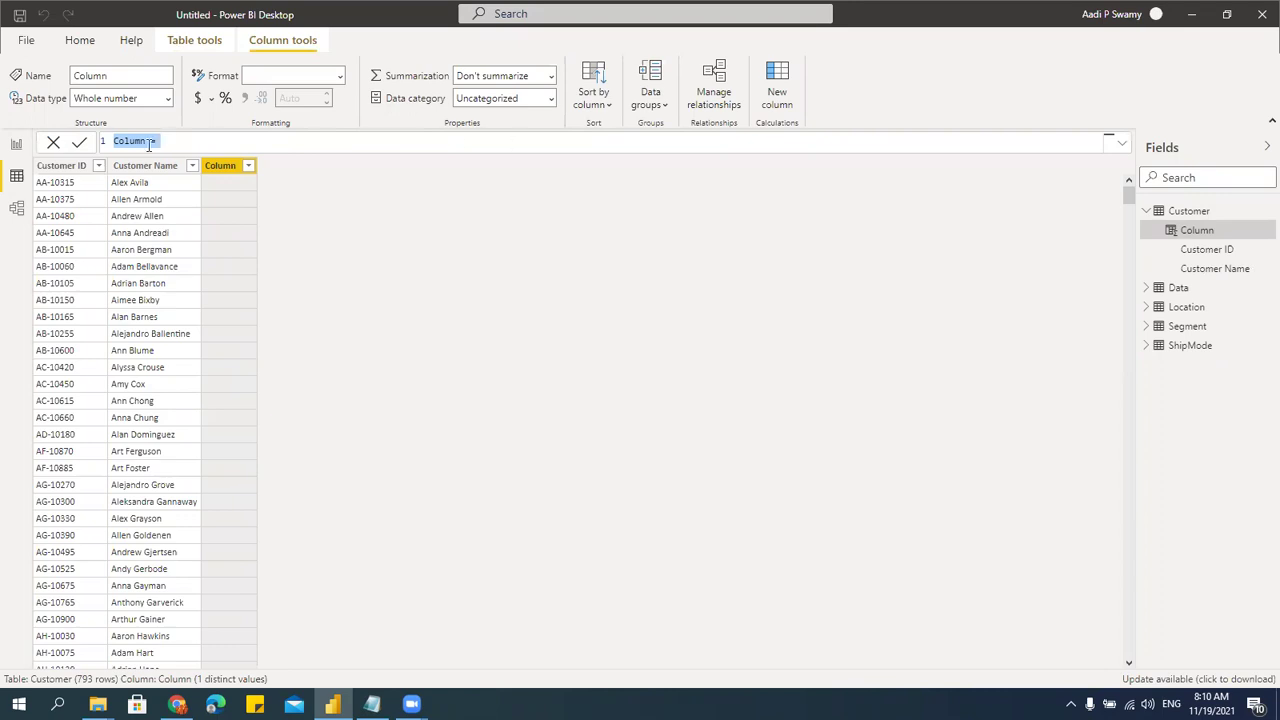
{"action": "left_click", "coordinate": [177, 142]}
{"action": "left_click_drag", "start_coordinate": [113, 141], "coordinate": [167, 140]}
{"action": "key", "text": "BackSpace"}
{"action": "type", "text": "CustName Upper"}
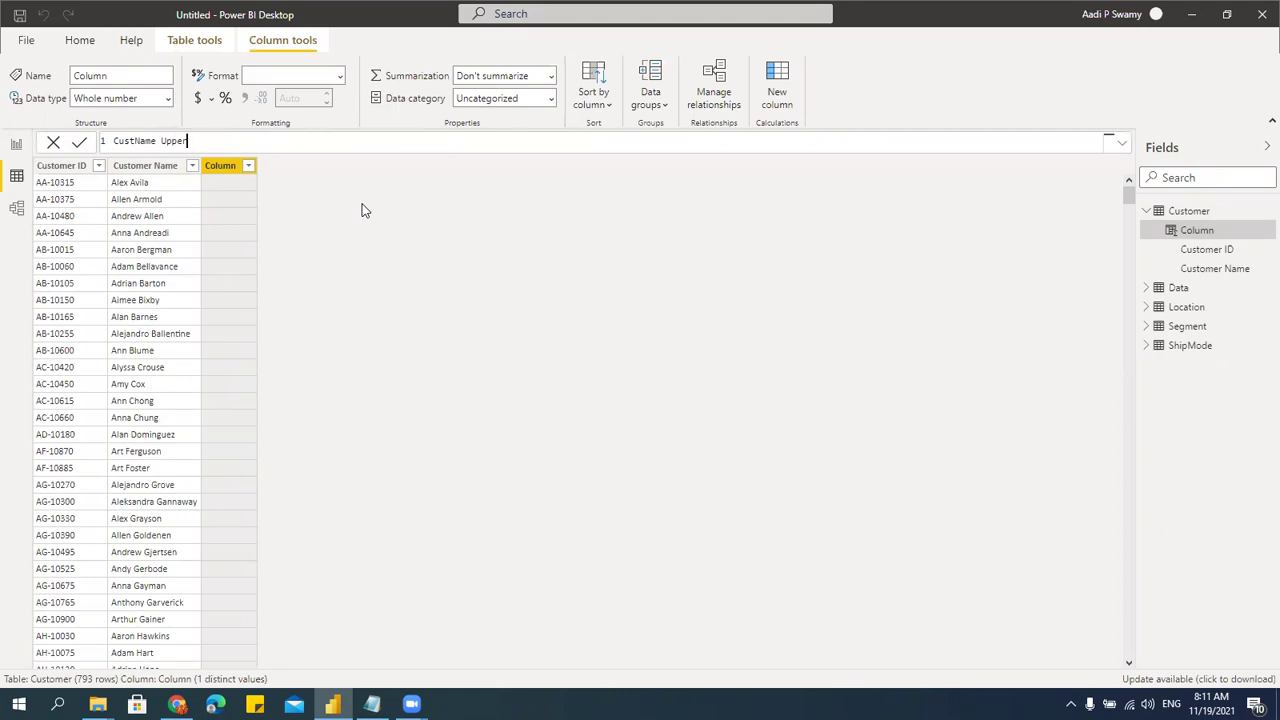
{"action": "type", "text": "Case = upper"}
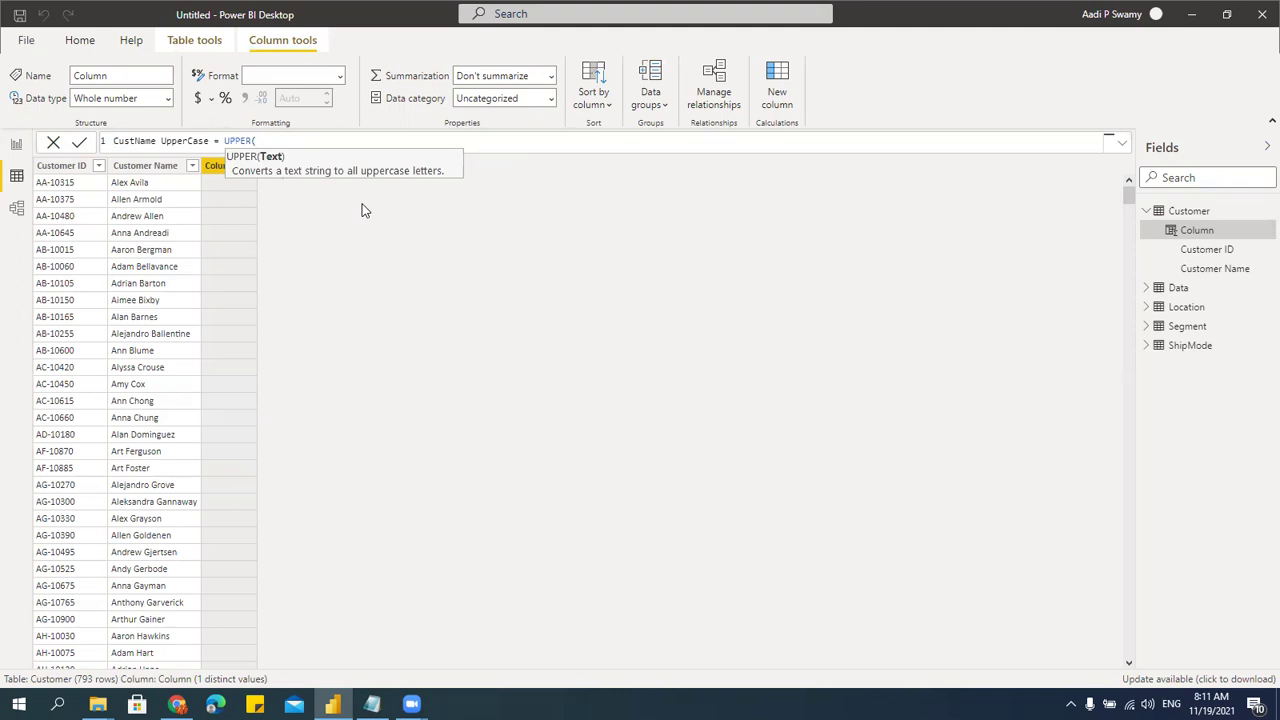
- Complete the UPPER formula with Customer[Customer Name] as its argument and commit the column
{"action": "type", "text": "cus"}
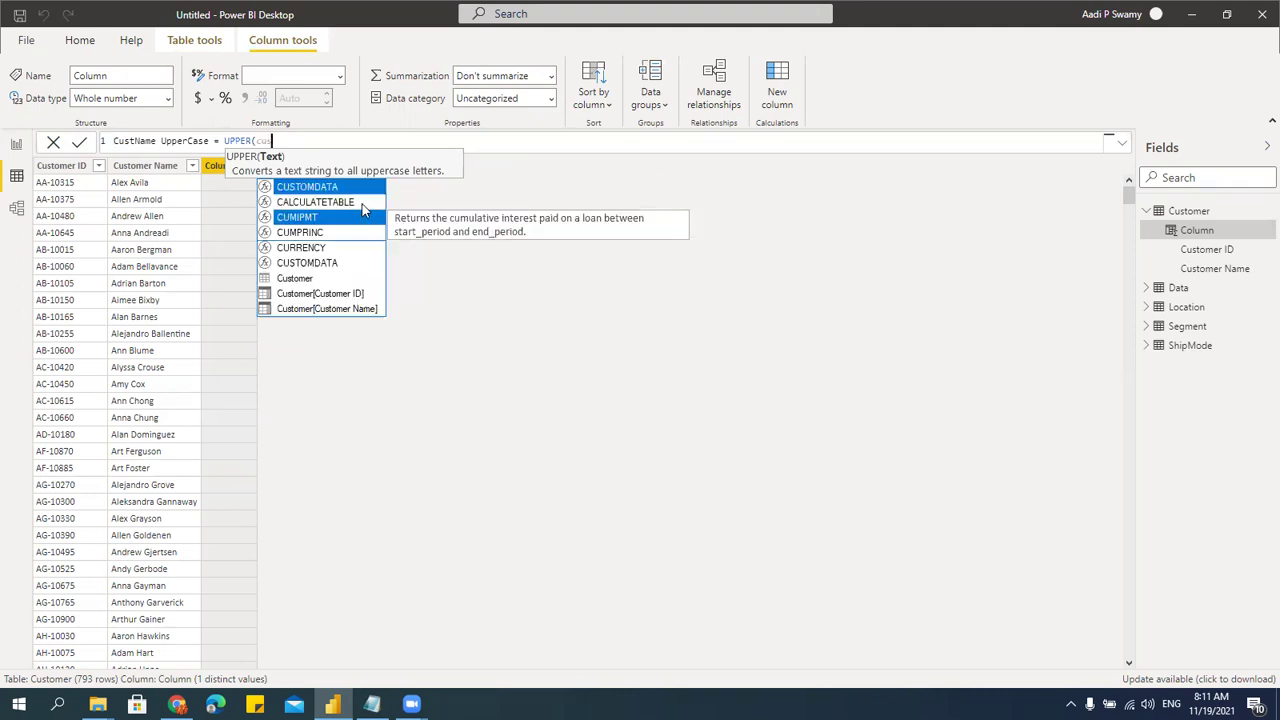
{"action": "key", "text": "Down"}
{"action": "key", "text": "Down"}
{"action": "key", "text": "Down"}
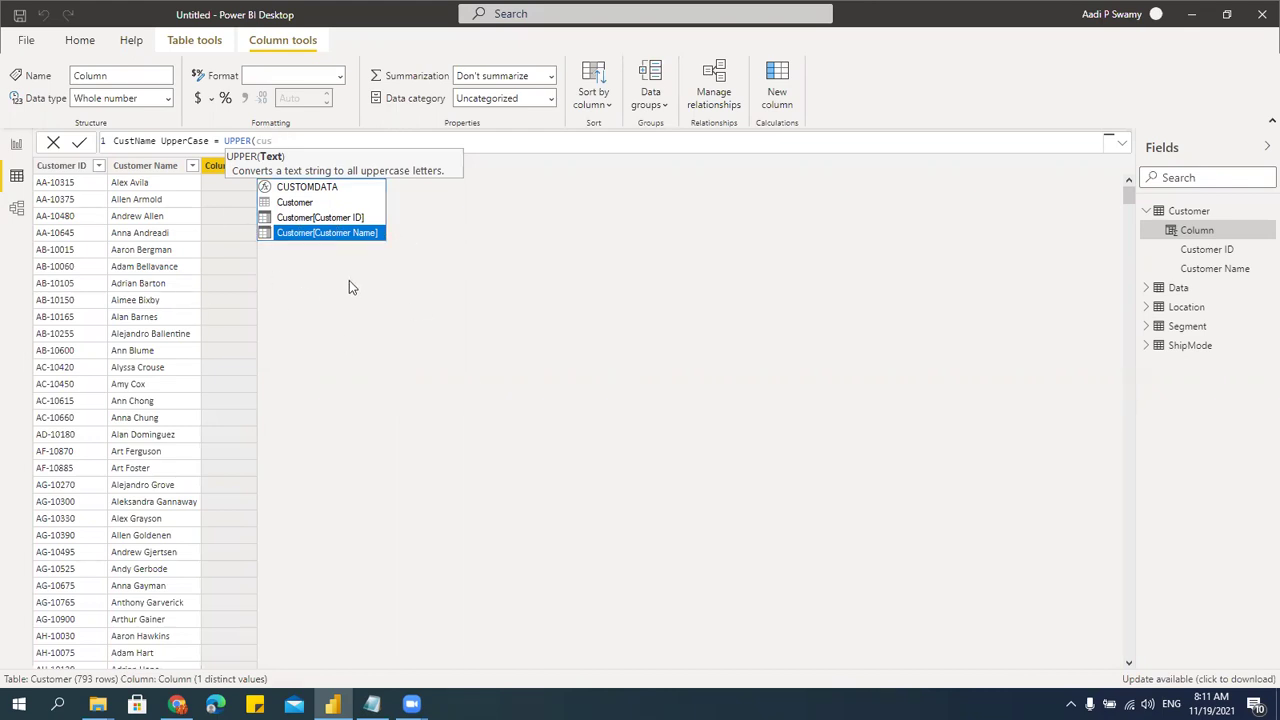
{"action": "key", "text": "Tab"}
{"action": "type", "text": ")"}
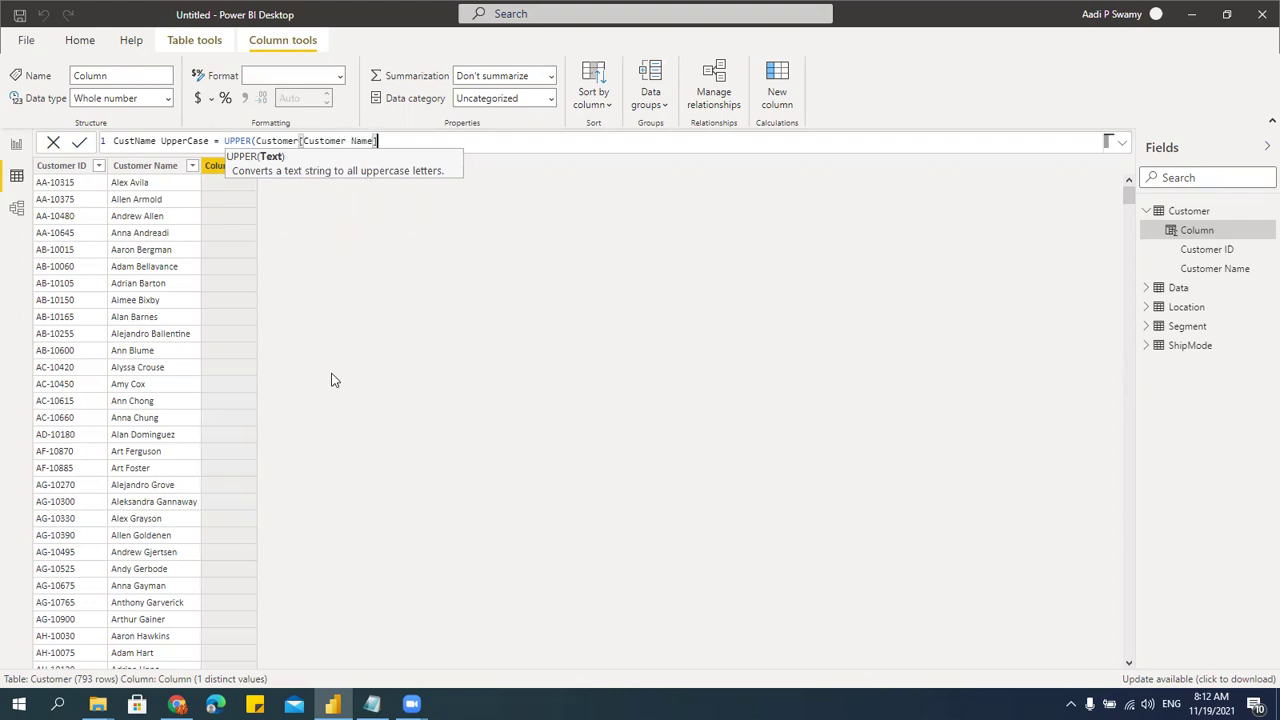
{"action": "type", "text": ")"}
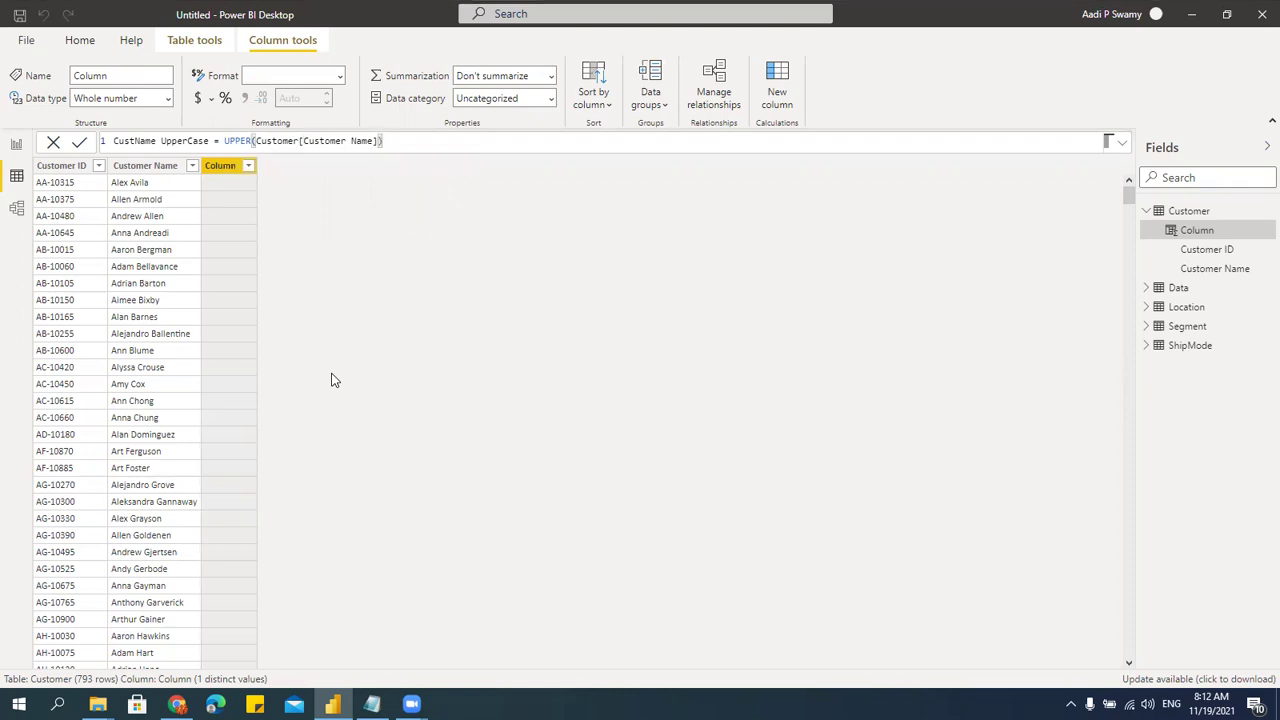
{"action": "key", "text": "Return"}
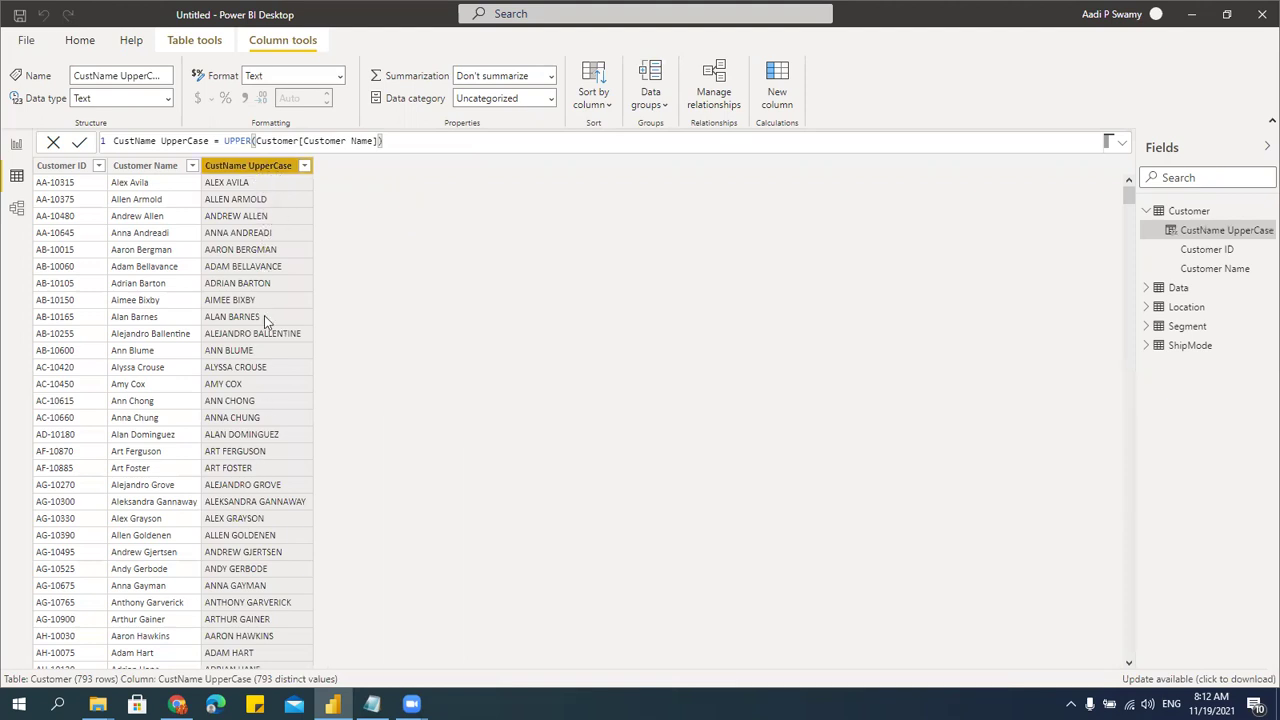
- Add a clustered column chart to the report page, shift it slightly inward and enlarge it
{"action": "left_click", "coordinate": [17, 146]}
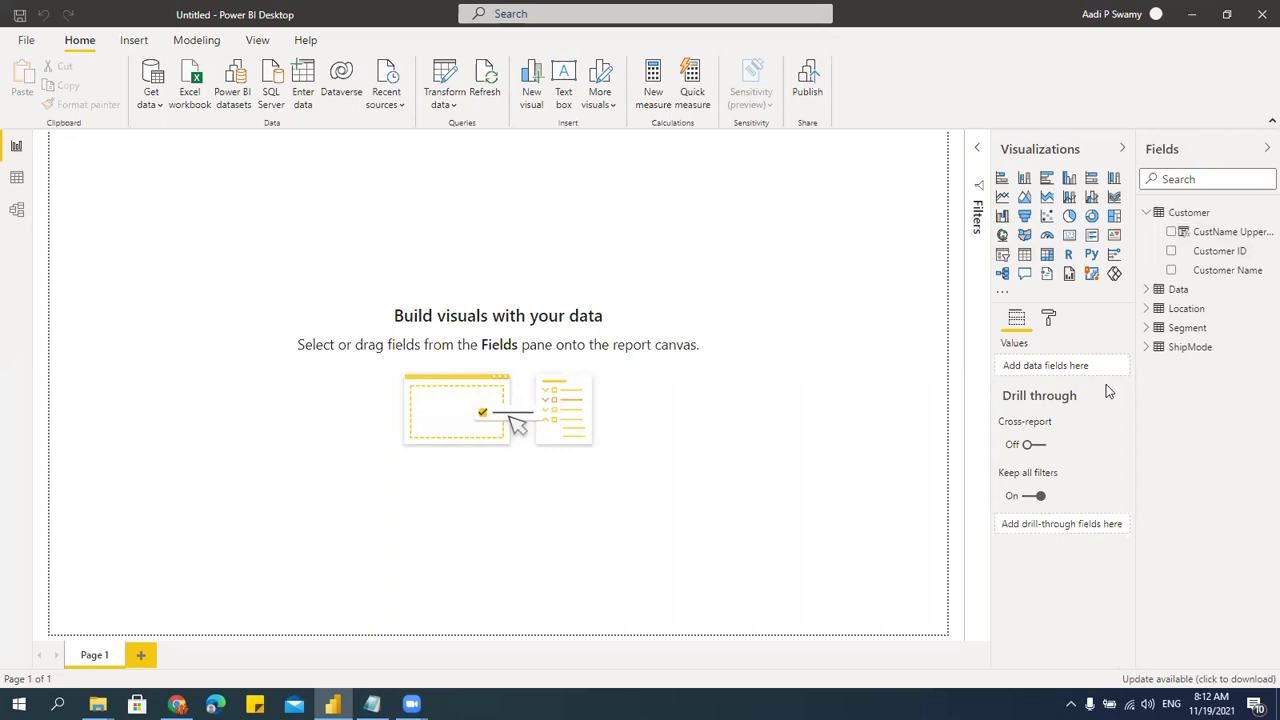
{"action": "left_click_drag", "start_coordinate": [1069, 178], "coordinate": [140, 290]}
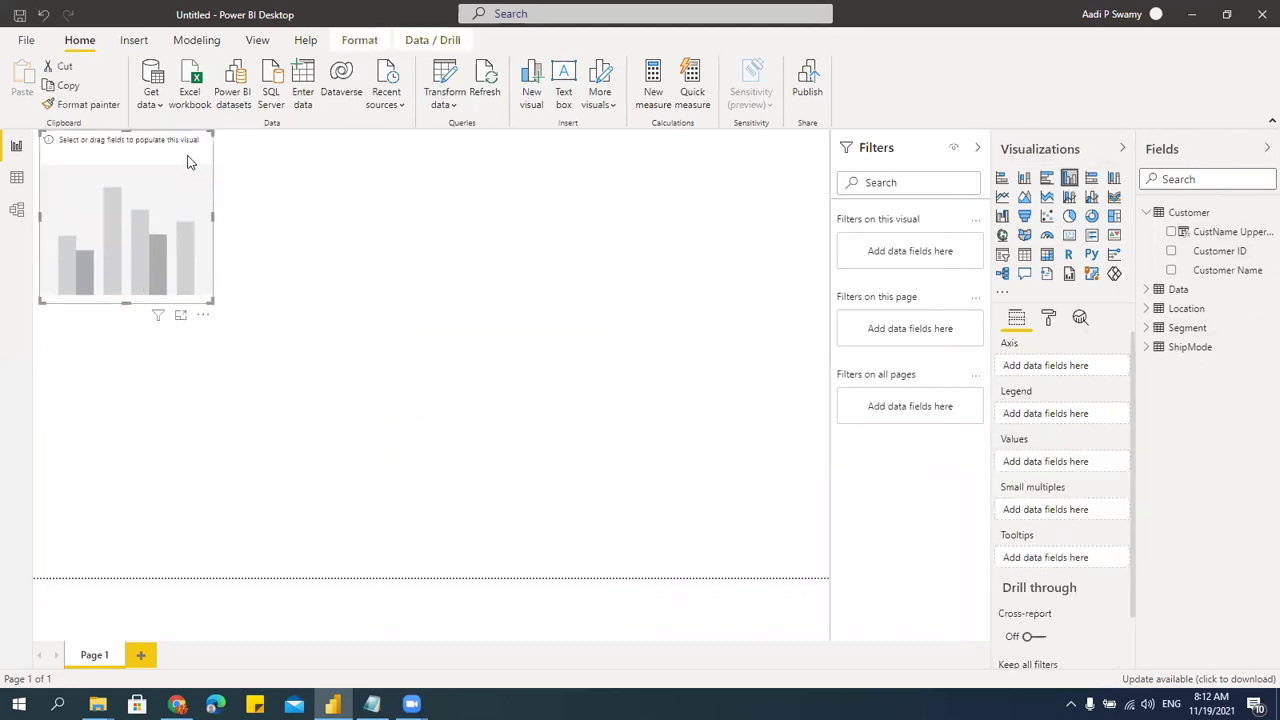
{"action": "left_click_drag", "start_coordinate": [190, 162], "coordinate": [205, 189]}
{"action": "left_click_drag", "start_coordinate": [229, 329], "coordinate": [306, 421]}
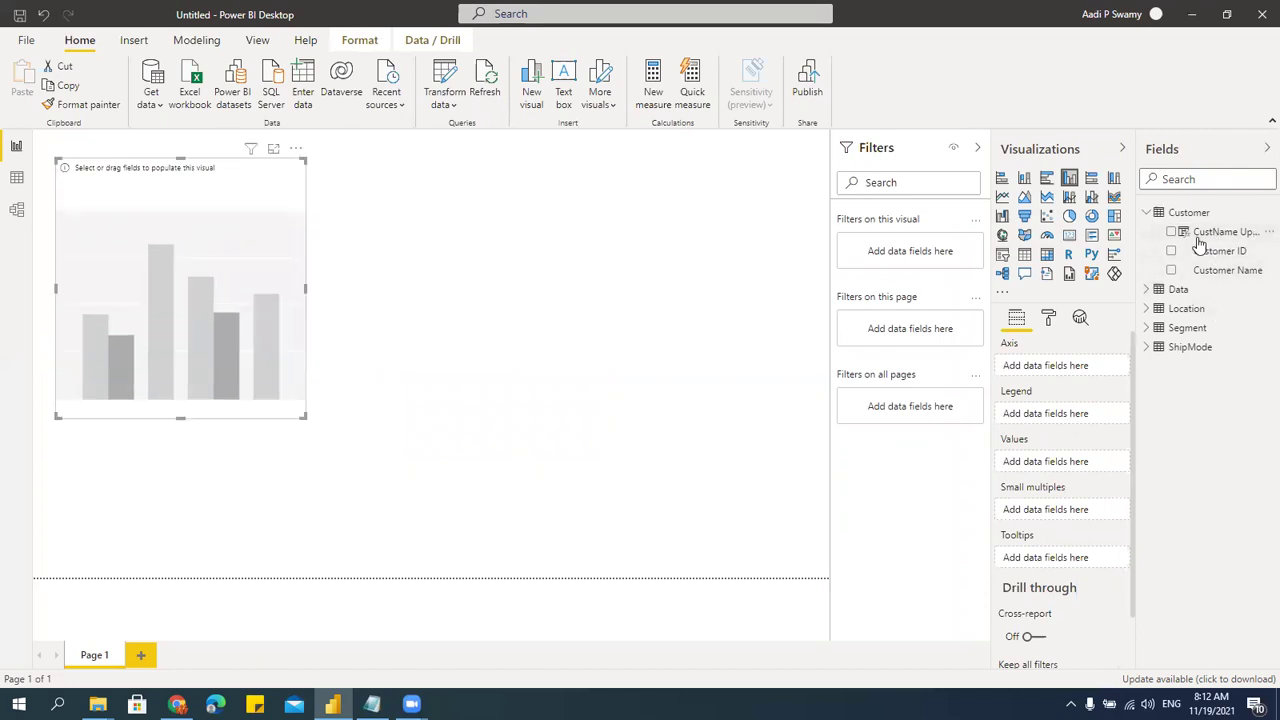
- Put CustName UpperCase on the chart's axis and Sales from the Data table in its values, and widen the chart
{"action": "left_click_drag", "start_coordinate": [1172, 237], "coordinate": [183, 366]}
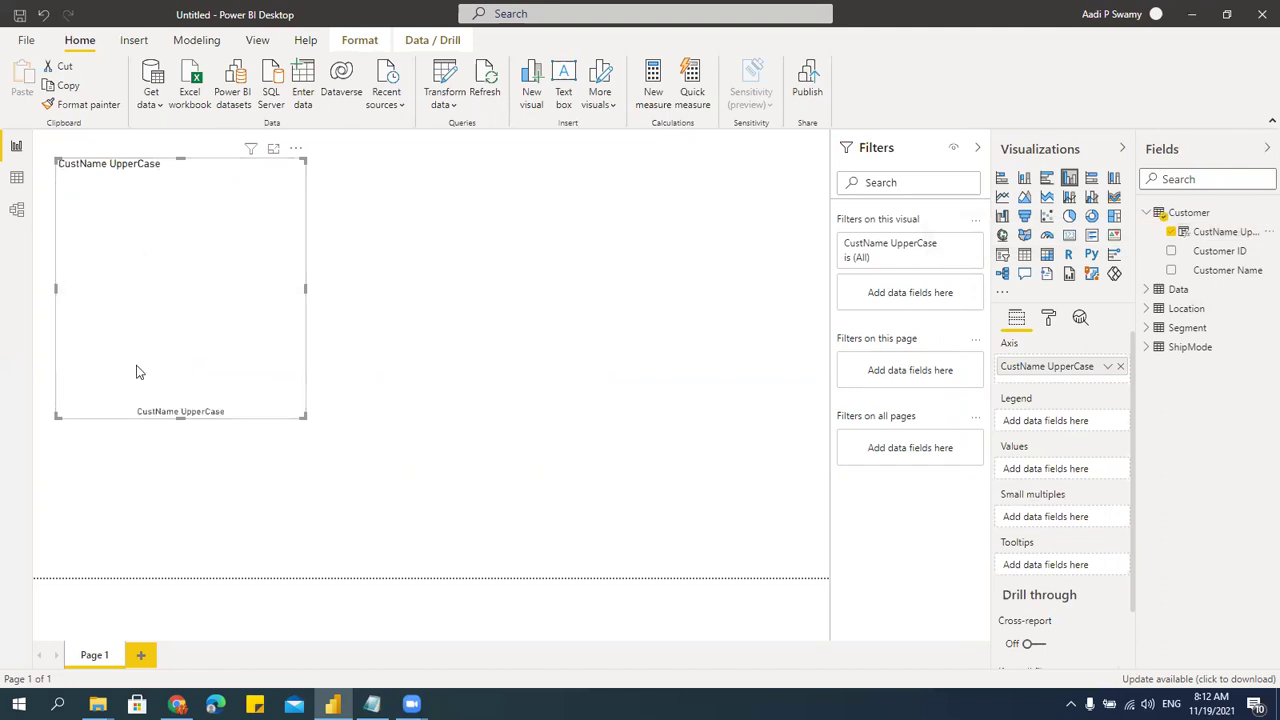
{"action": "left_click", "coordinate": [1147, 289]}
{"action": "left_click_drag", "start_coordinate": [1171, 466], "coordinate": [138, 352]}
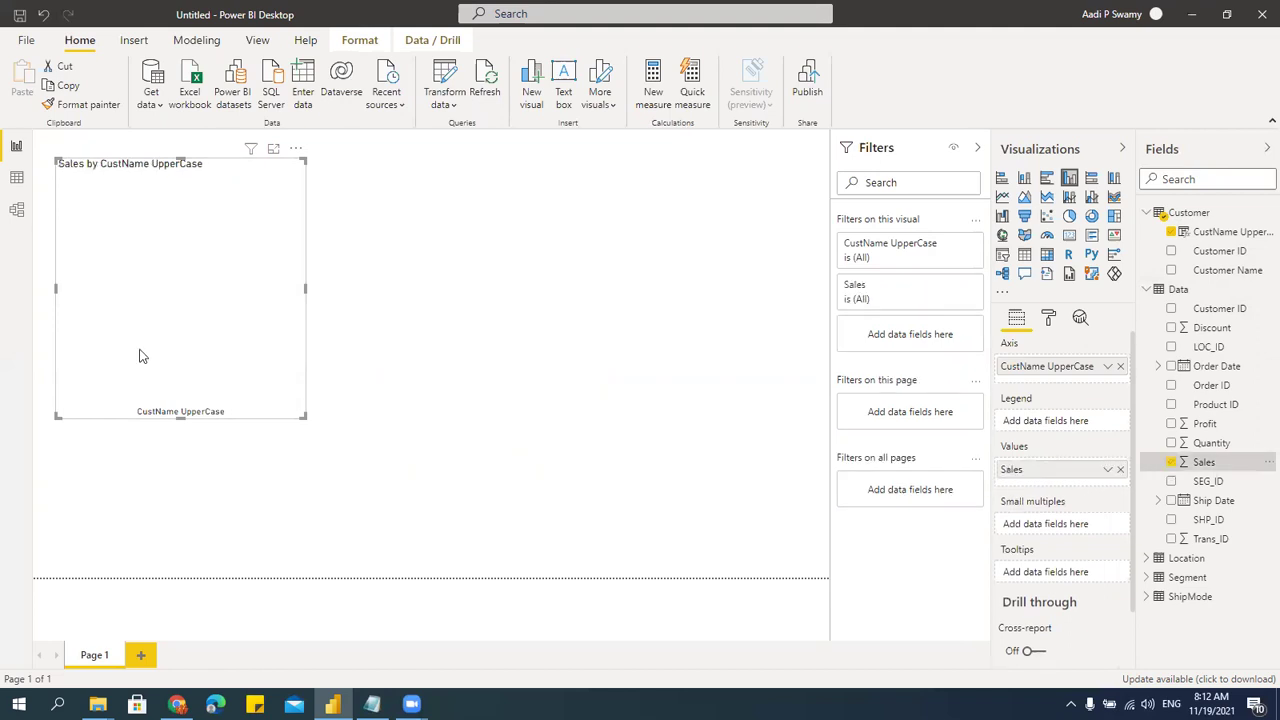
{"action": "left_click_drag", "start_coordinate": [306, 421], "coordinate": [698, 458]}
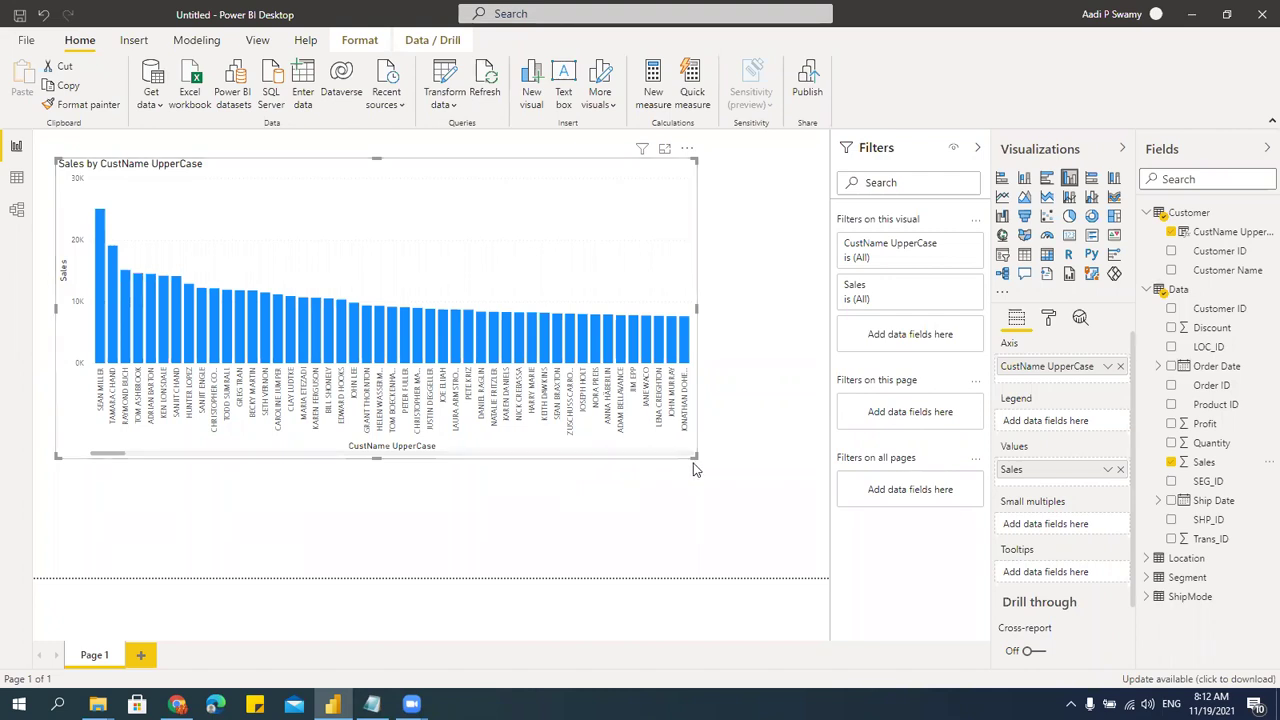
- Convert the chart to a table visual, collapse the Customer and Data field lists, and narrow the table
{"action": "left_click", "coordinate": [1024, 254]}
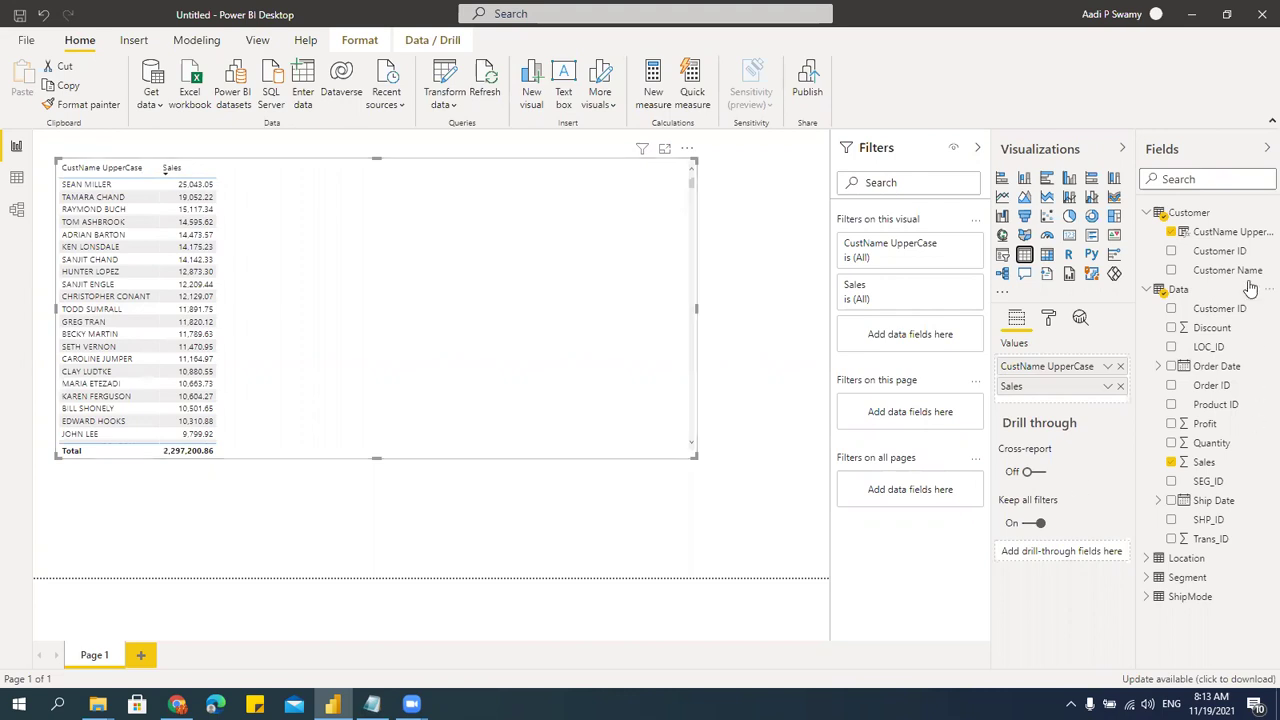
{"action": "left_click", "coordinate": [1147, 213]}
{"action": "left_click", "coordinate": [1148, 232]}
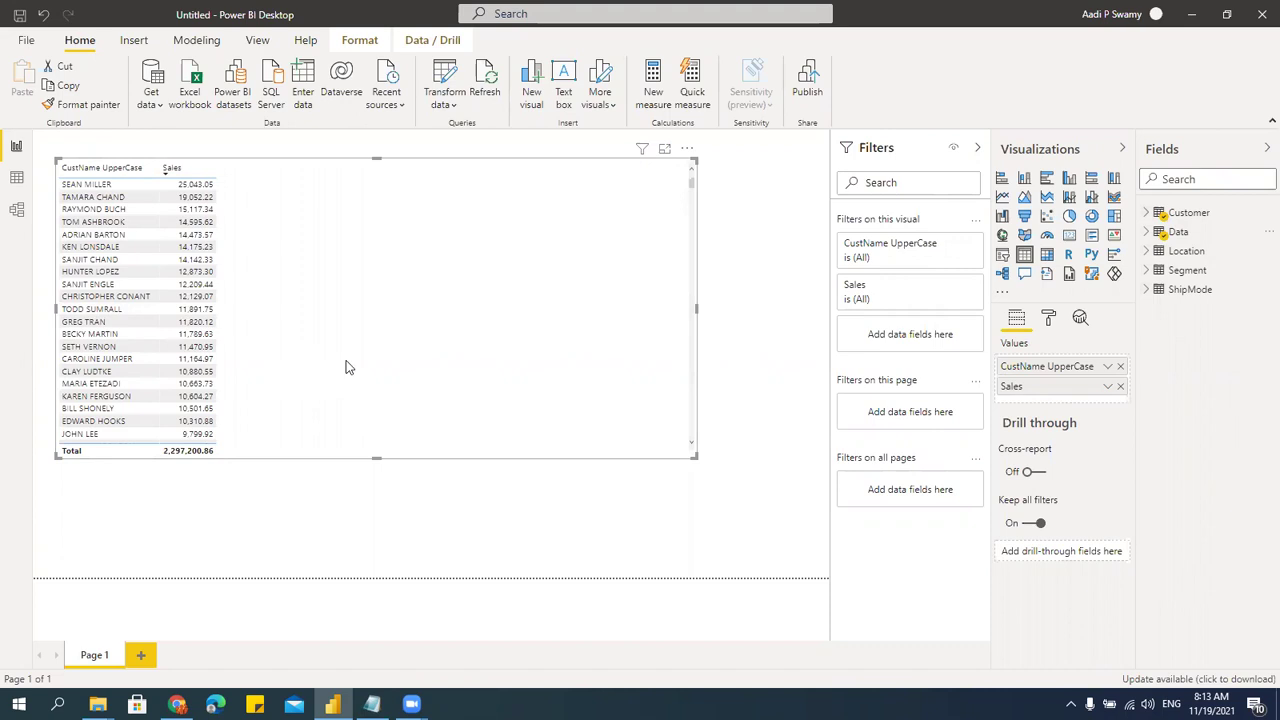
{"action": "left_click_drag", "start_coordinate": [531, 467], "coordinate": [381, 472]}
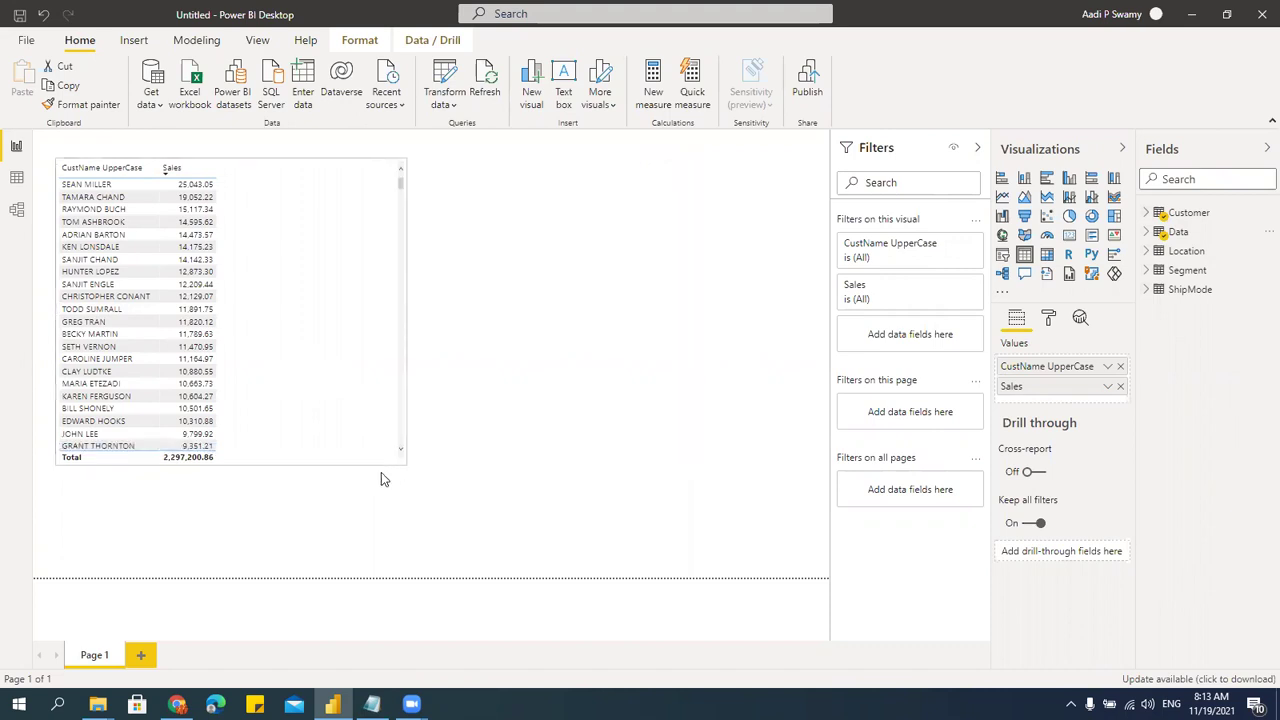
- Open the Data table in Data view with the Customer table's fields collapsed
{"action": "left_click", "coordinate": [17, 177]}
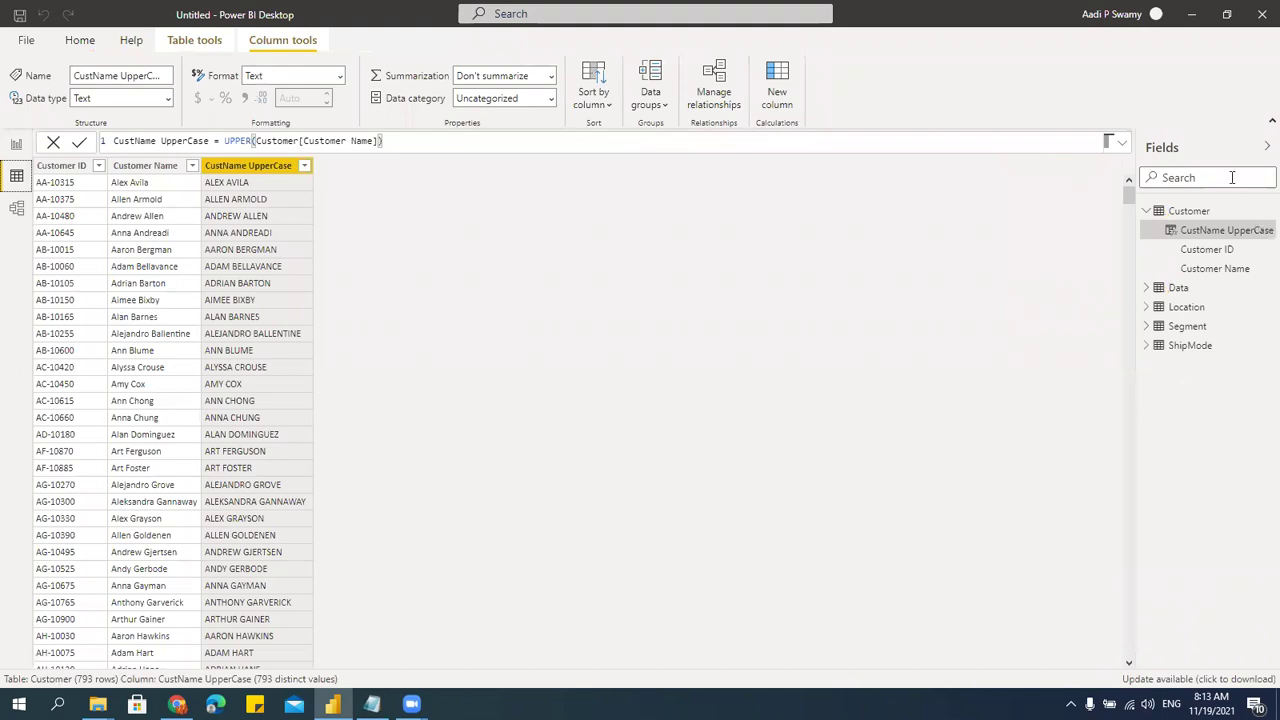
{"action": "left_click", "coordinate": [1146, 211]}
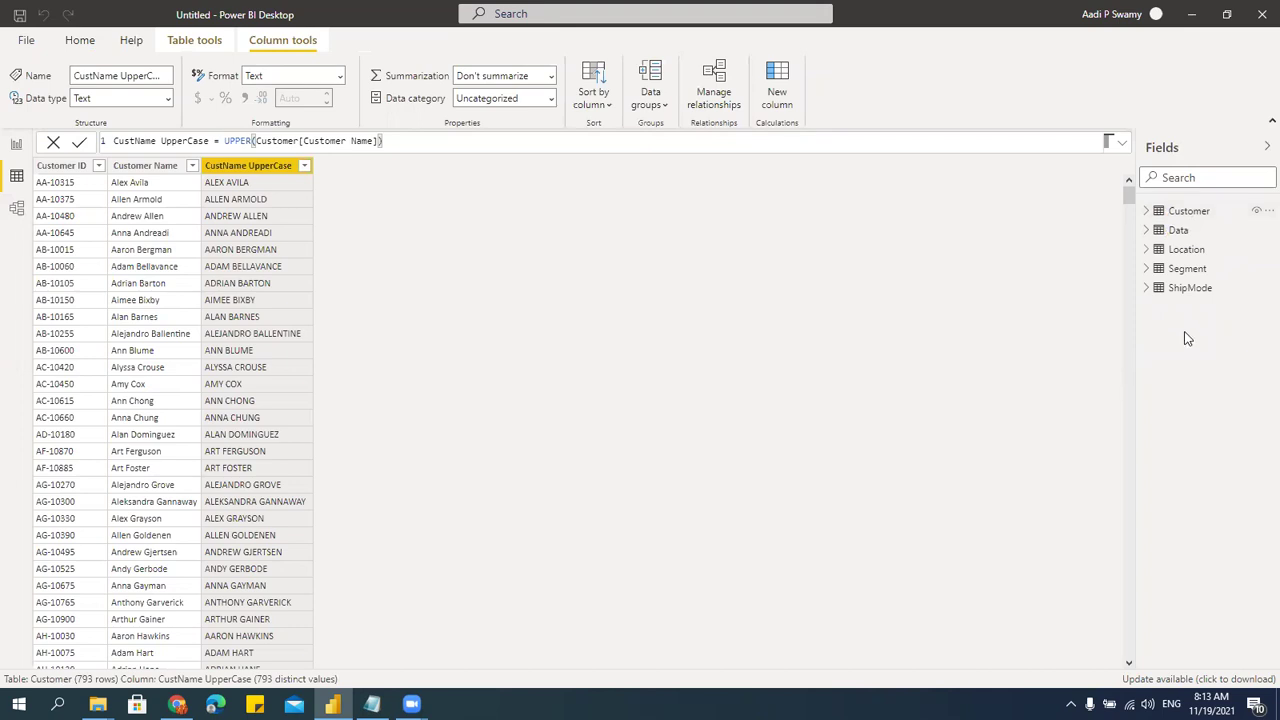
{"action": "left_click", "coordinate": [1178, 235]}
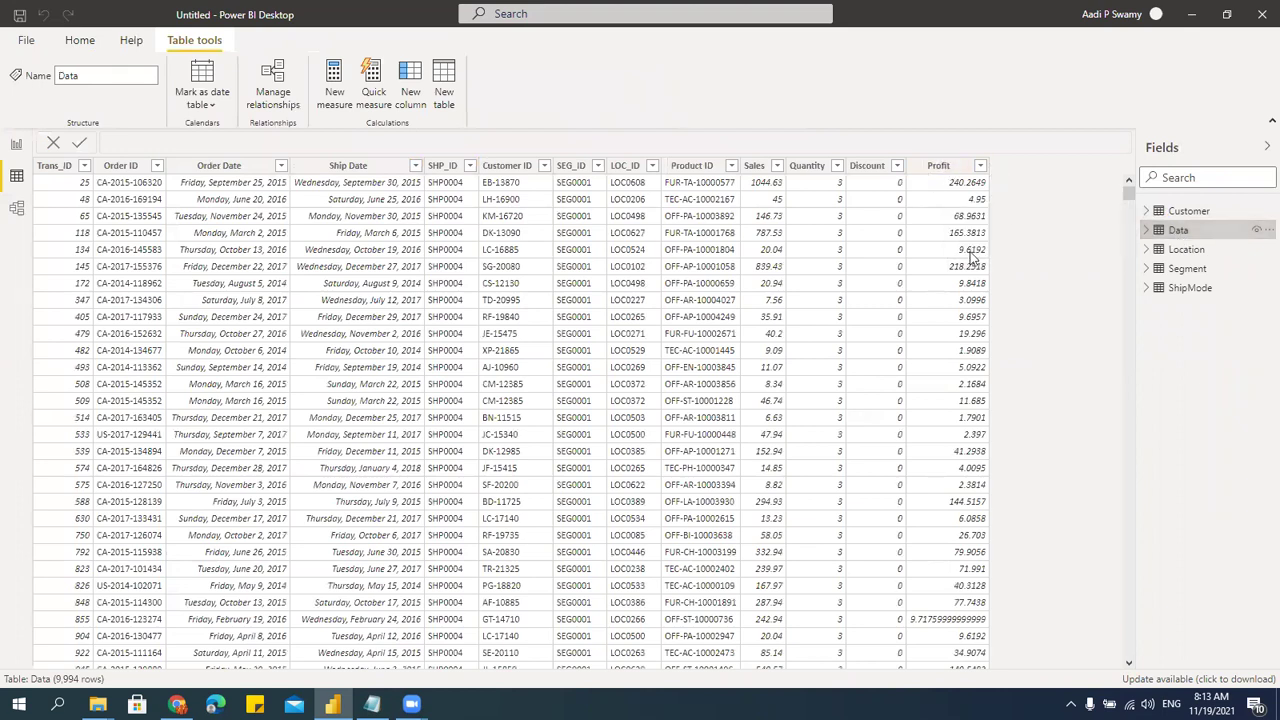
- Create a measure in the Data table with the formula Total Sales = SUM(Data[Sales])
{"action": "left_click", "coordinate": [336, 106]}
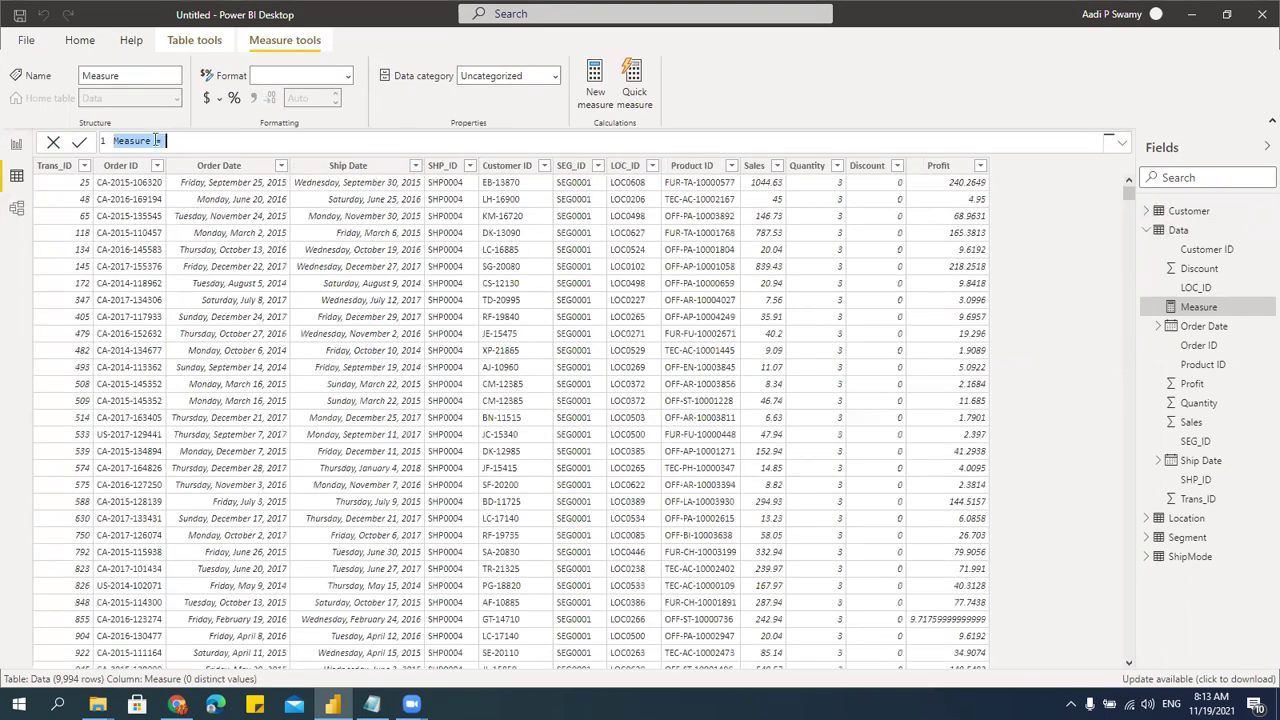
{"action": "left_click", "coordinate": [230, 140]}
{"action": "triple_click", "coordinate": [139, 135]}
{"action": "key", "text": "BackSpace"}
{"action": "type", "text": "Total Sales = sa"}
{"action": "key", "text": "BackSpace"}
{"action": "type", "text": "um"}
{"action": "key", "text": "Tab"}
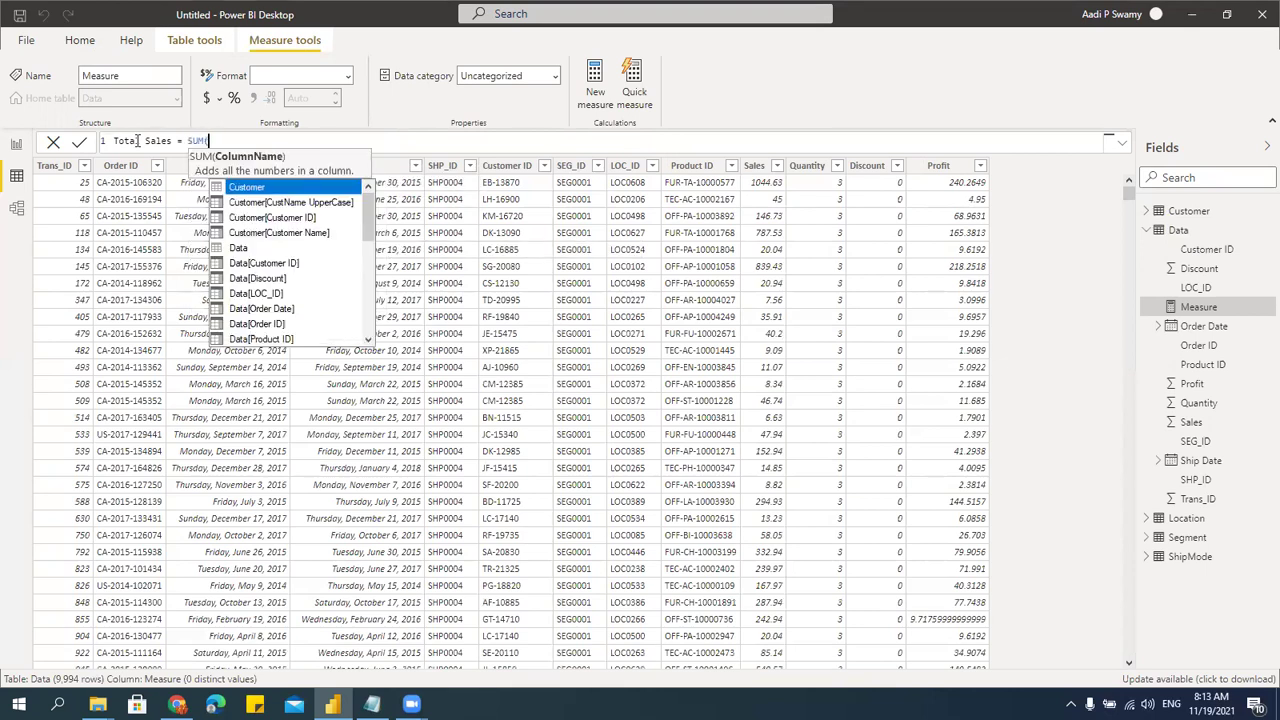
{"action": "type", "text": "sal"}
{"action": "key", "text": "Tab"}
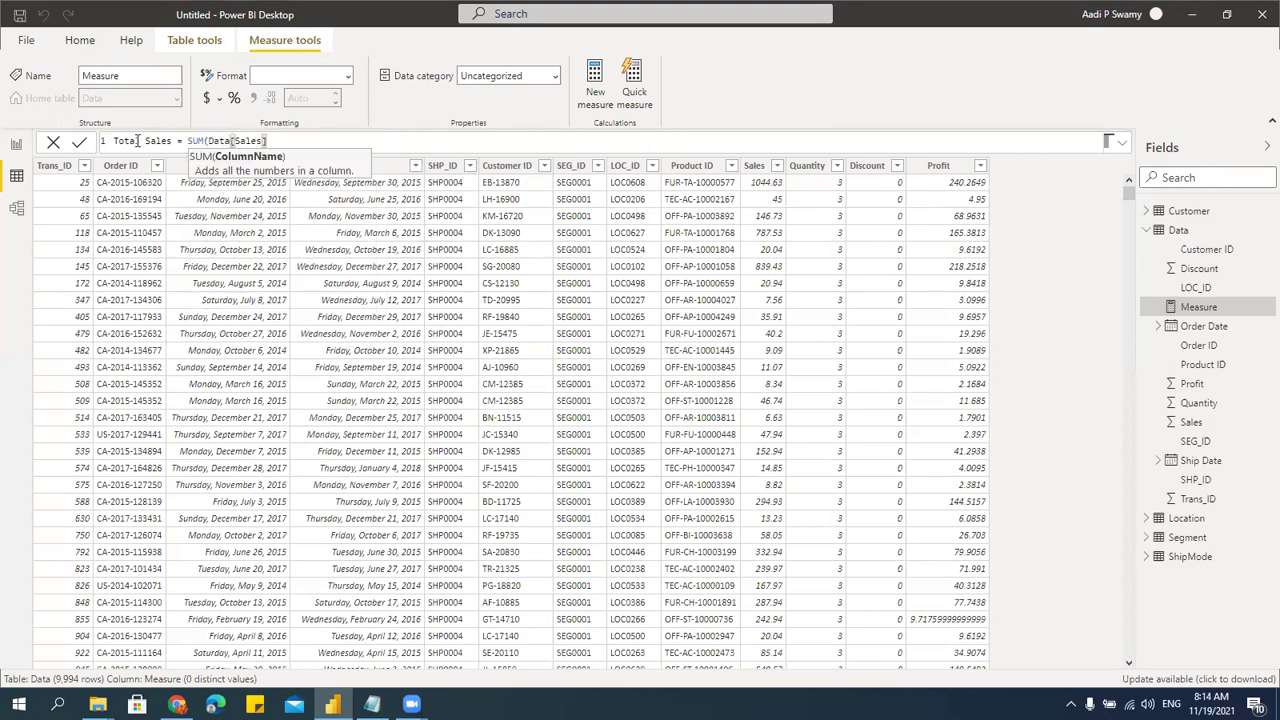
{"action": "type", "text": ")"}
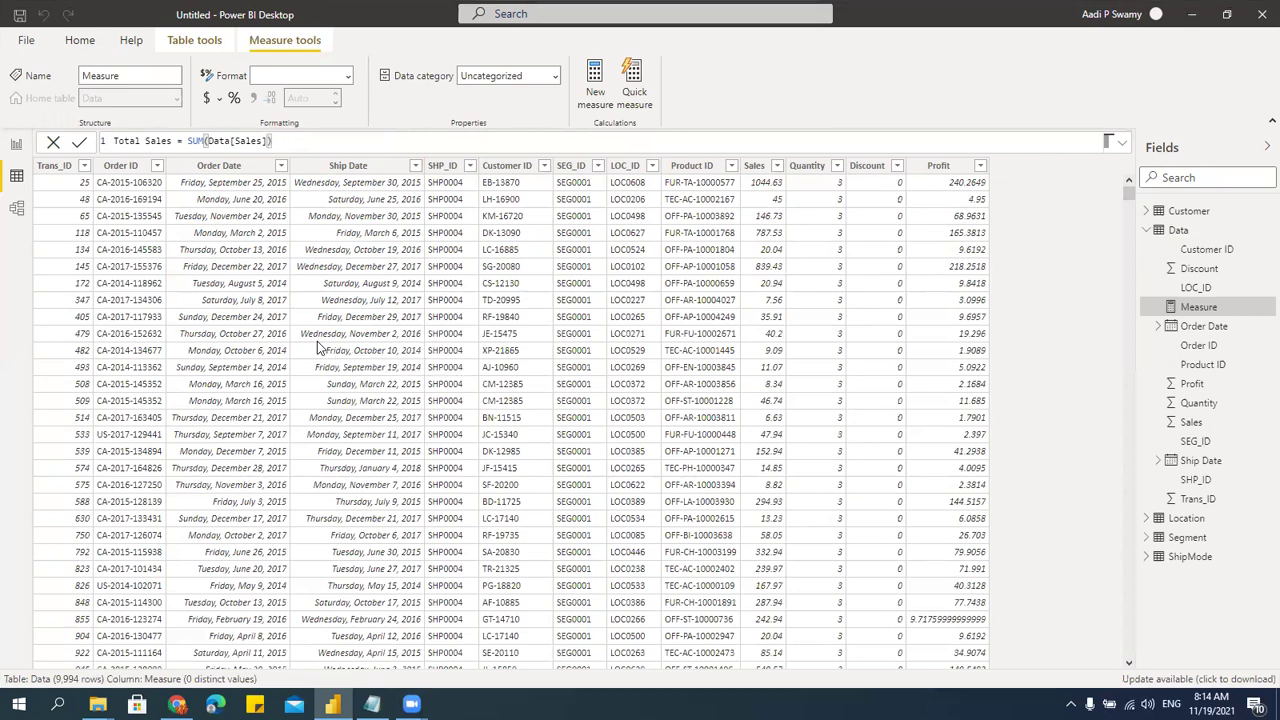
{"action": "key", "text": "Return"}
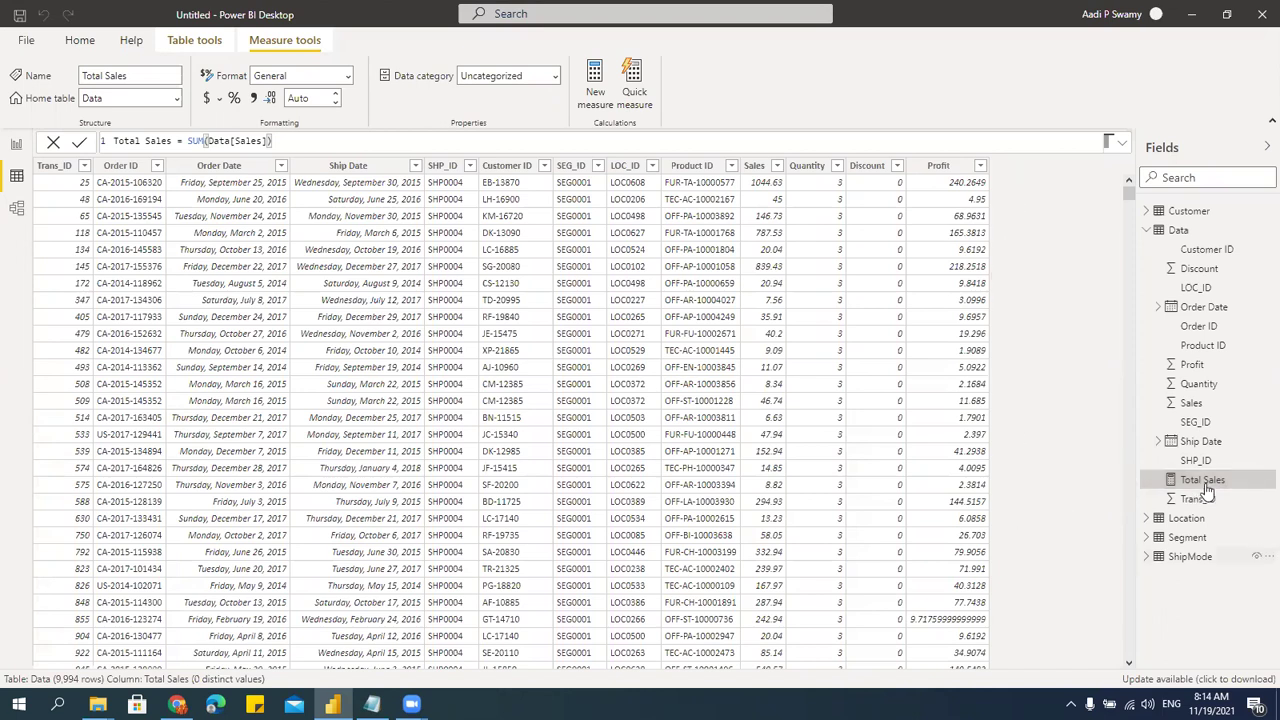
- Expand the Customer table's fields to compare its calculated column with the measure, collapse them and return to the report view
{"action": "left_click", "coordinate": [1147, 211]}
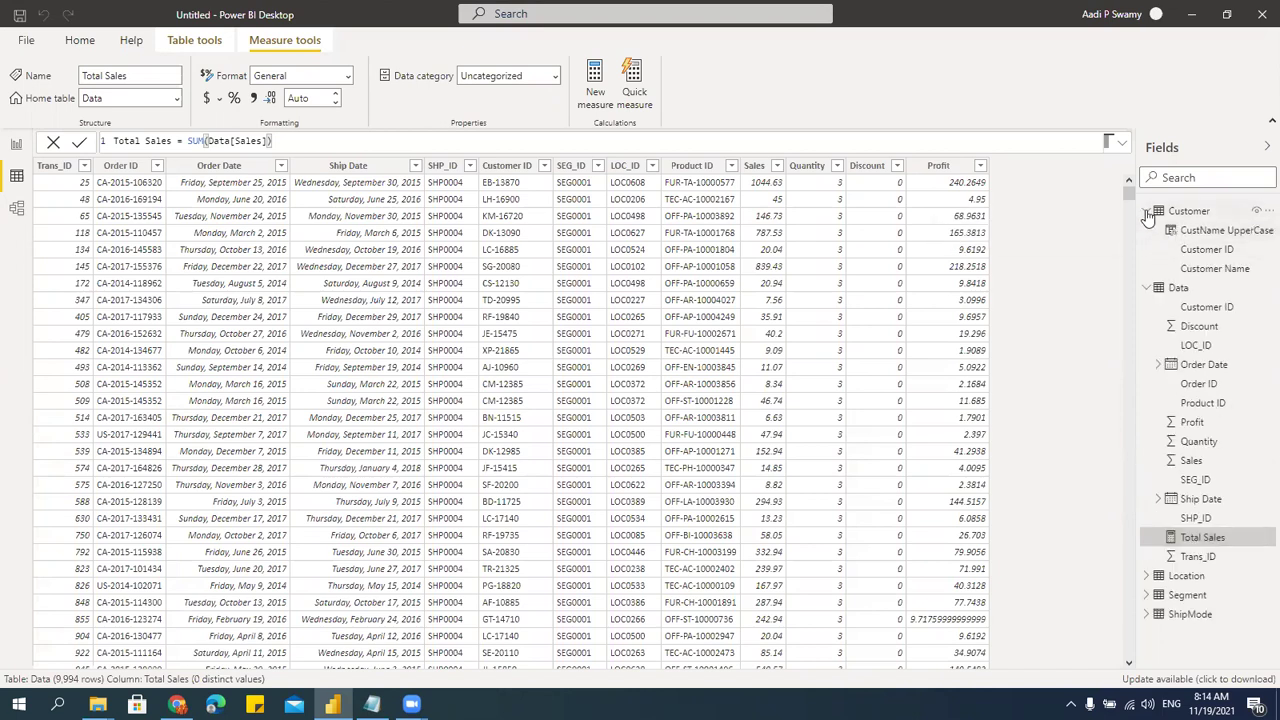
{"action": "left_click", "coordinate": [1147, 211]}
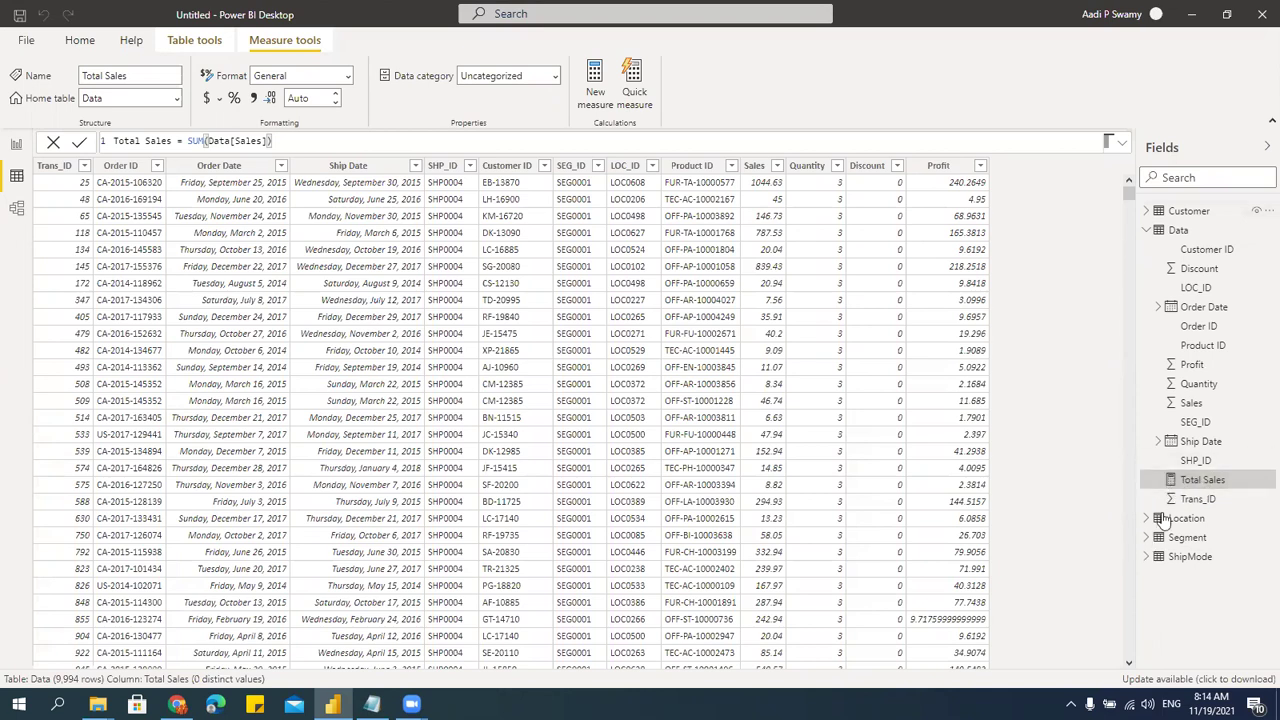
{"action": "left_click", "coordinate": [16, 146]}
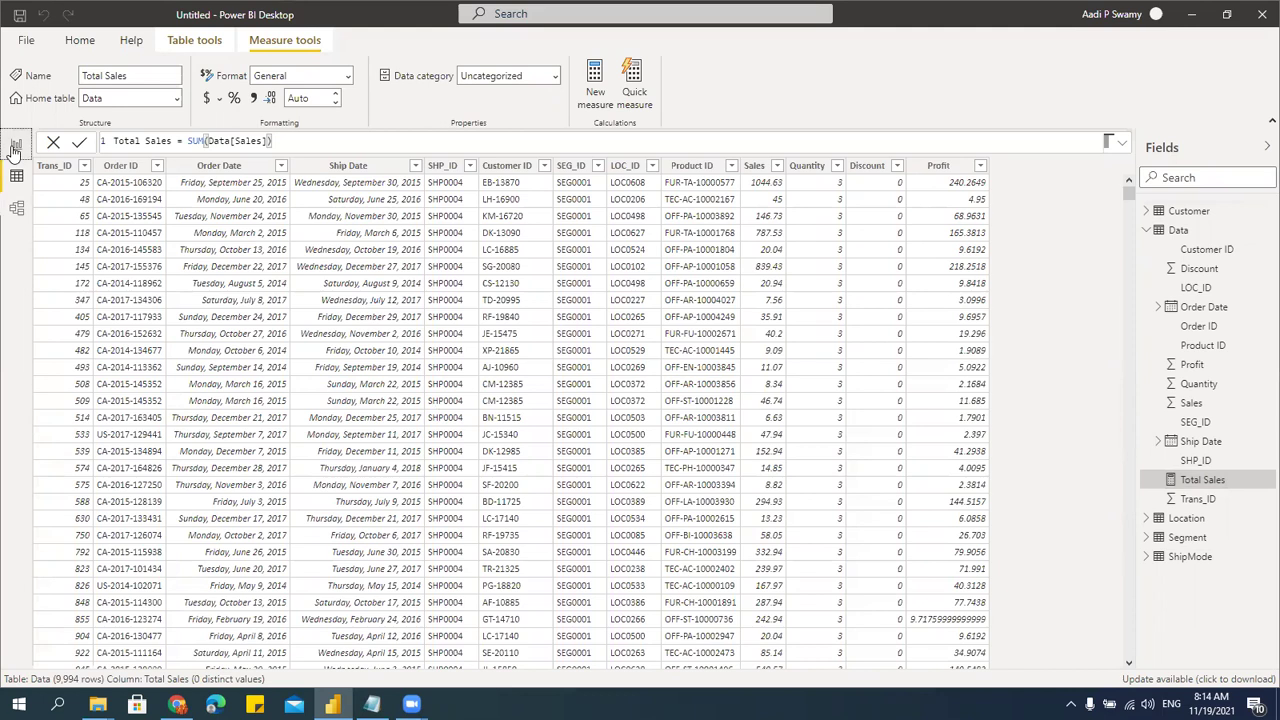
- Narrow the customer sales table and add an empty table visual beside it, enlarged to nearly the same height
{"action": "left_click_drag", "start_coordinate": [382, 469], "coordinate": [280, 471]}
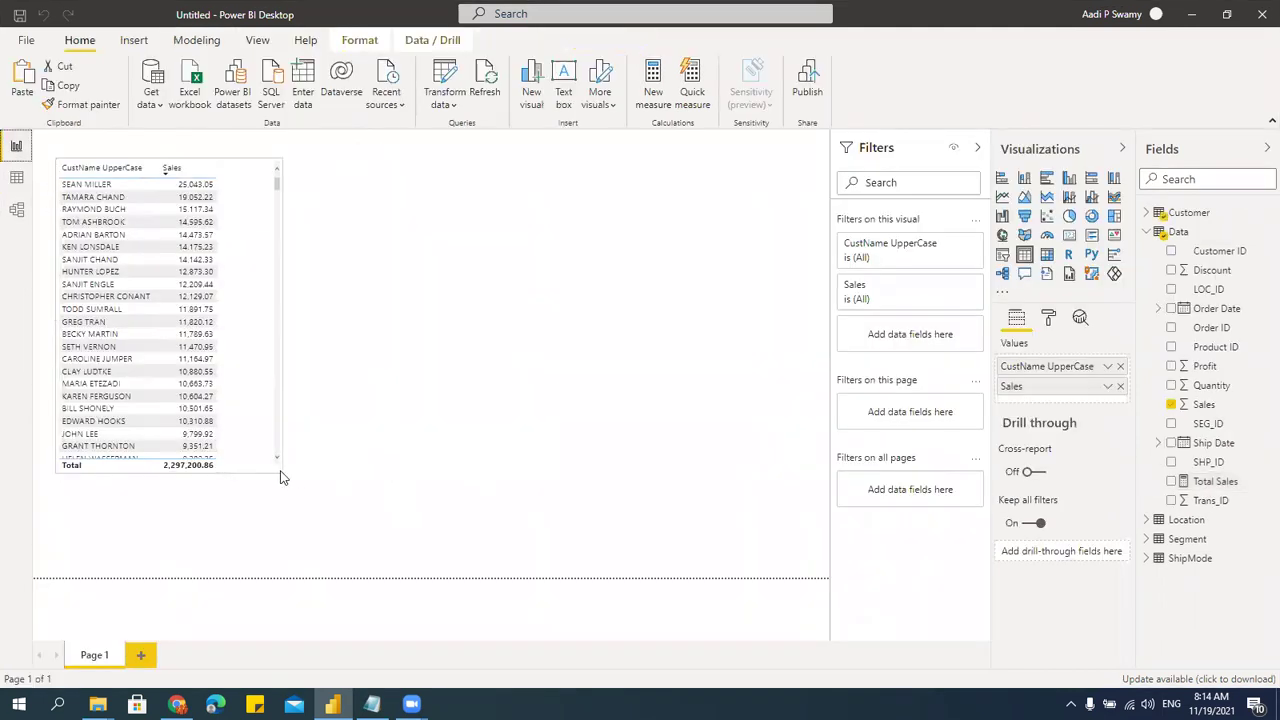
{"action": "left_click", "coordinate": [722, 256]}
{"action": "left_click", "coordinate": [1024, 255]}
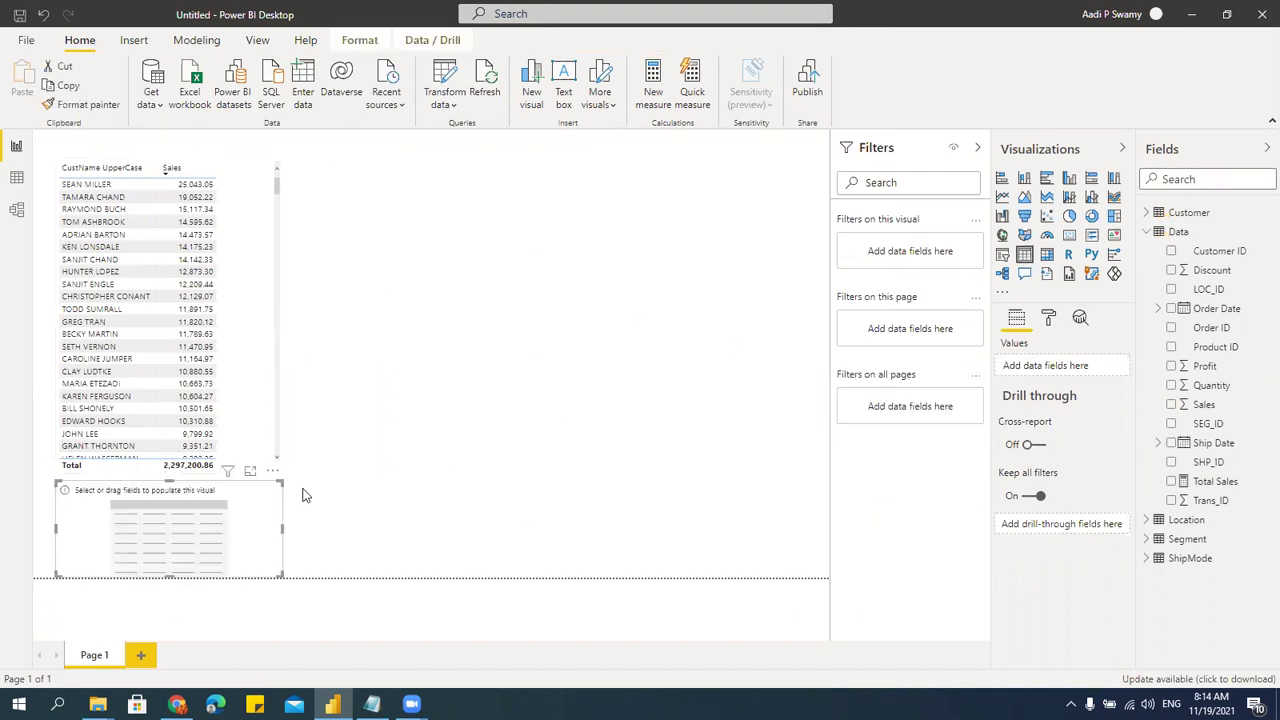
{"action": "left_click_drag", "start_coordinate": [260, 500], "coordinate": [535, 186]}
{"action": "left_click_drag", "start_coordinate": [558, 270], "coordinate": [602, 456]}
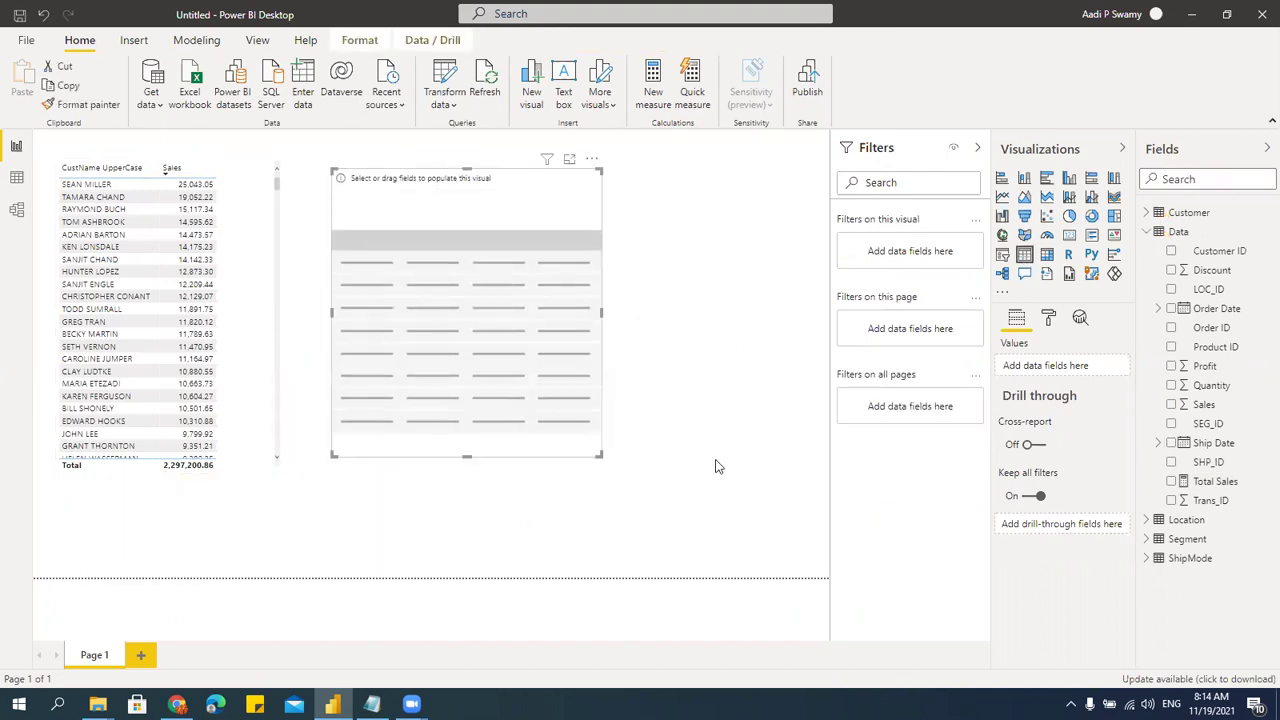
- Fill the empty table visual with Region from the Location table and the Total Sales measure from the Data table
{"action": "left_click", "coordinate": [1149, 232]}
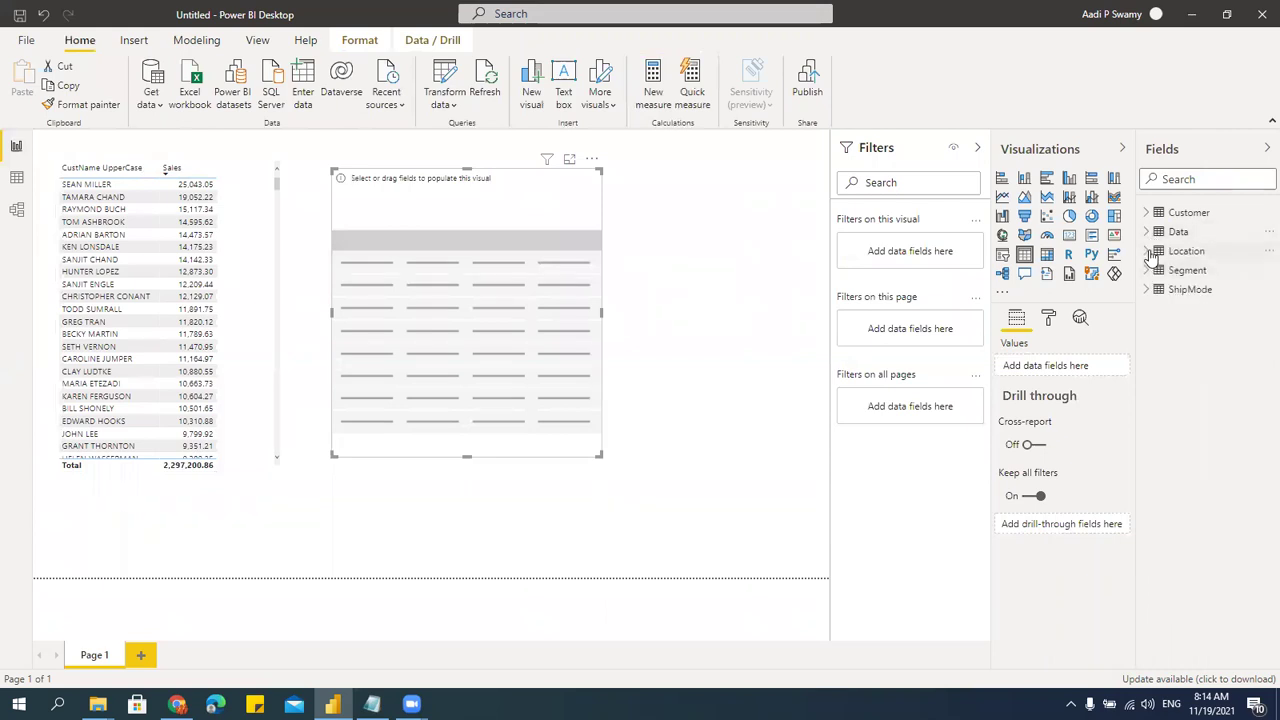
{"action": "left_click", "coordinate": [1148, 251]}
{"action": "left_click", "coordinate": [1171, 347]}
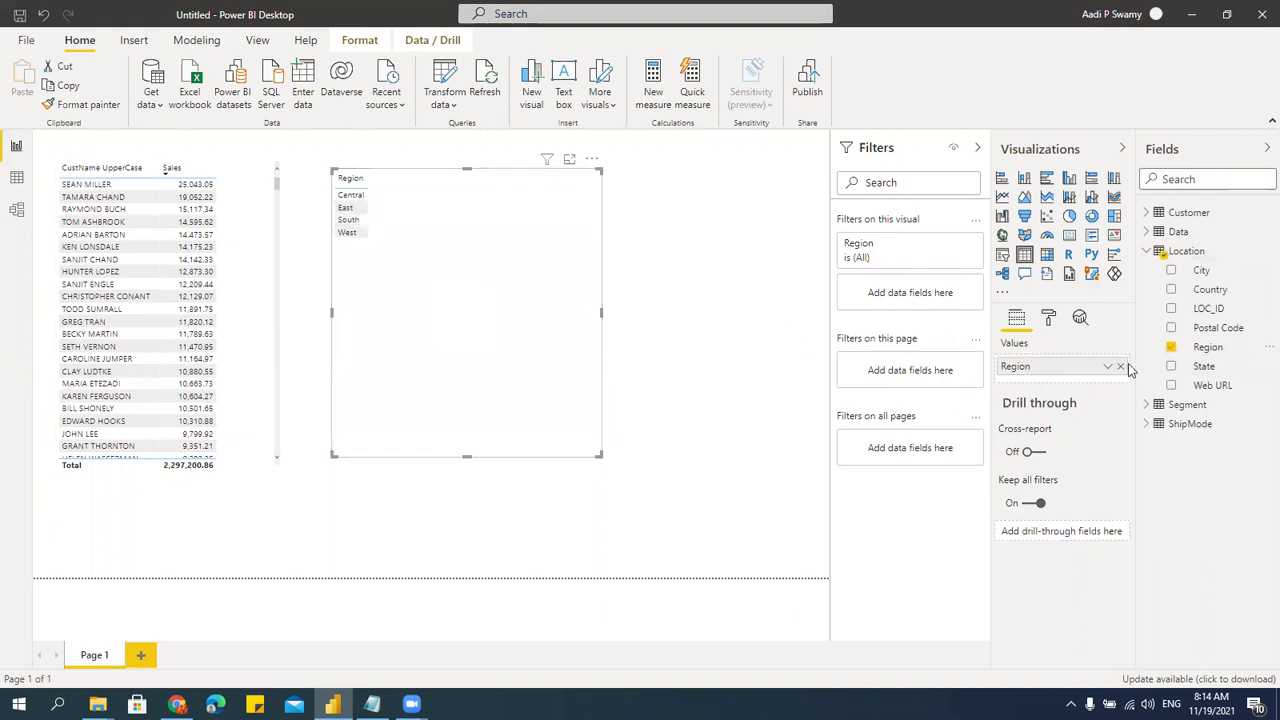
{"action": "left_click", "coordinate": [1147, 251]}
{"action": "left_click", "coordinate": [1147, 232]}
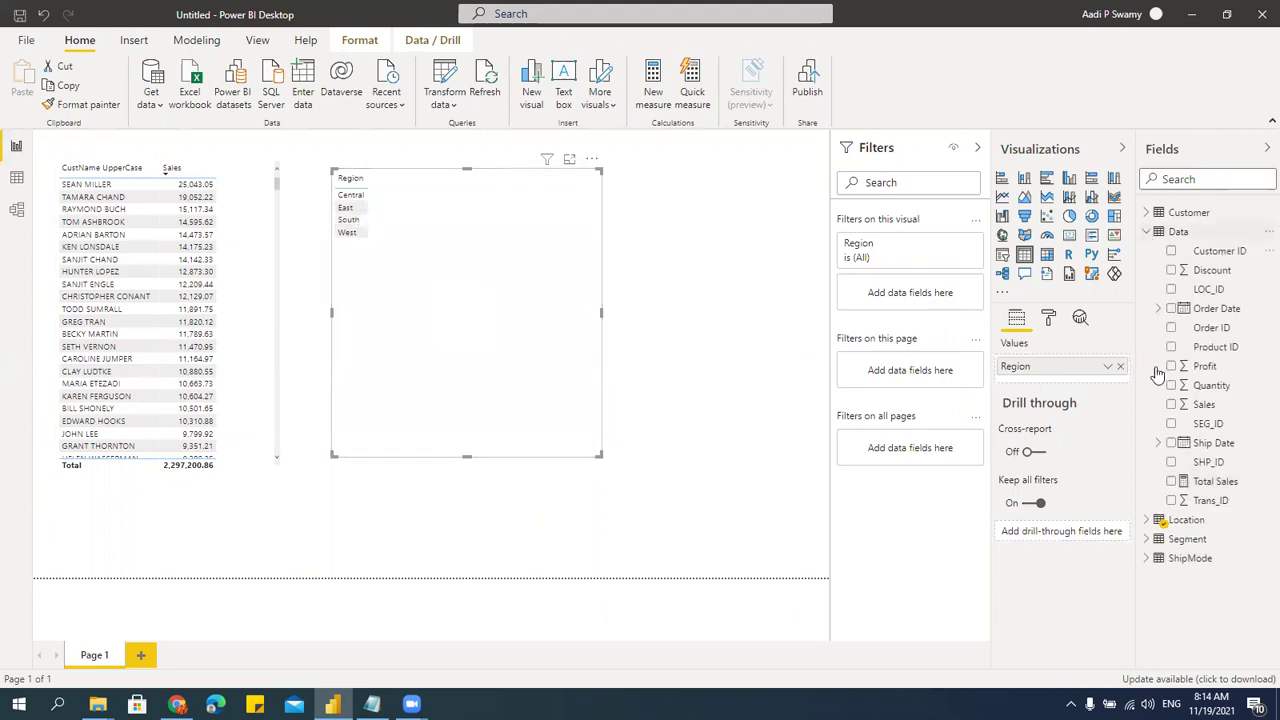
{"action": "left_click", "coordinate": [1172, 482]}
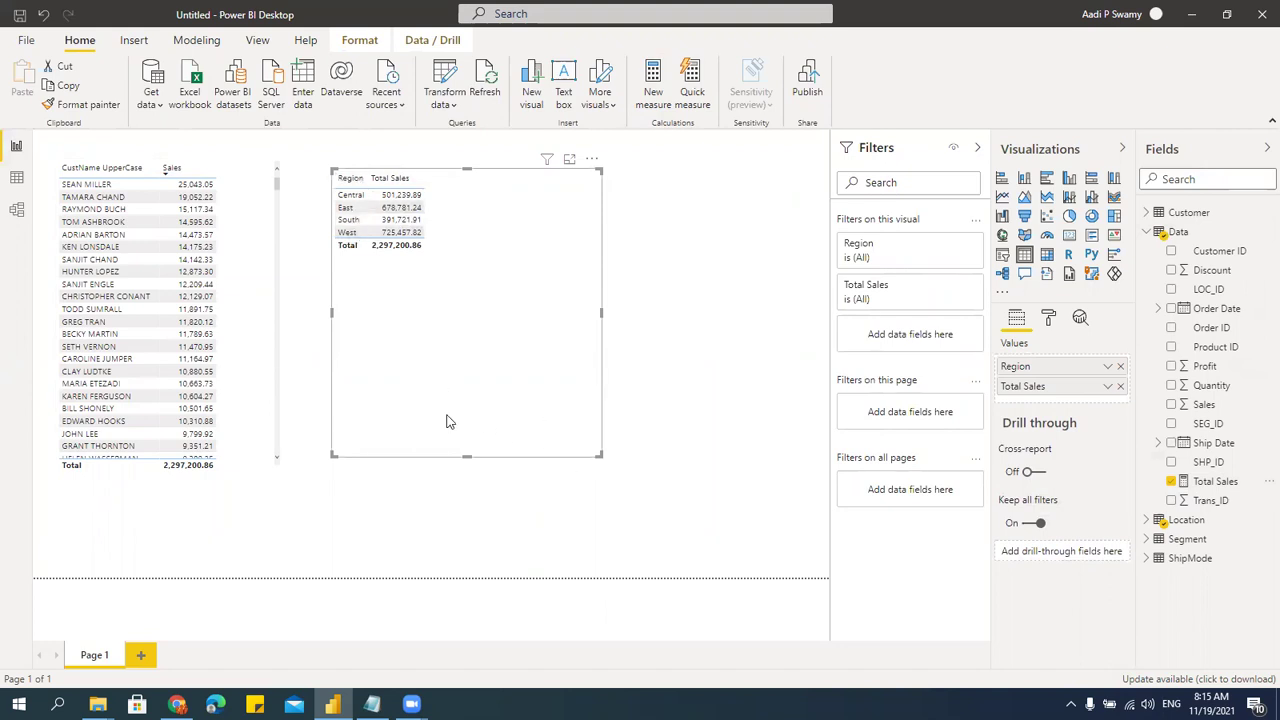
- Replace Region with the ShipMode table's Ship Mode field in the Total Sales table, and shrink the visual to fit its contents
{"action": "left_click", "coordinate": [1120, 366]}
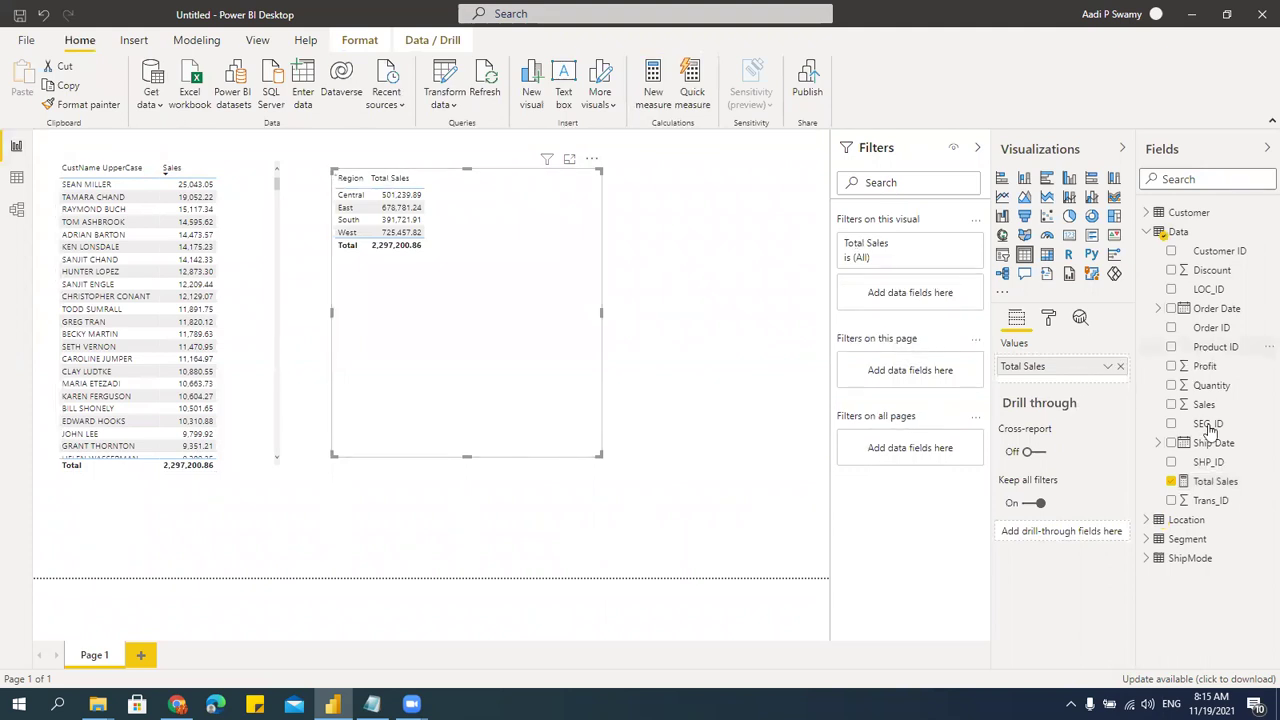
{"action": "left_click", "coordinate": [1146, 231]}
{"action": "left_click", "coordinate": [1146, 289]}
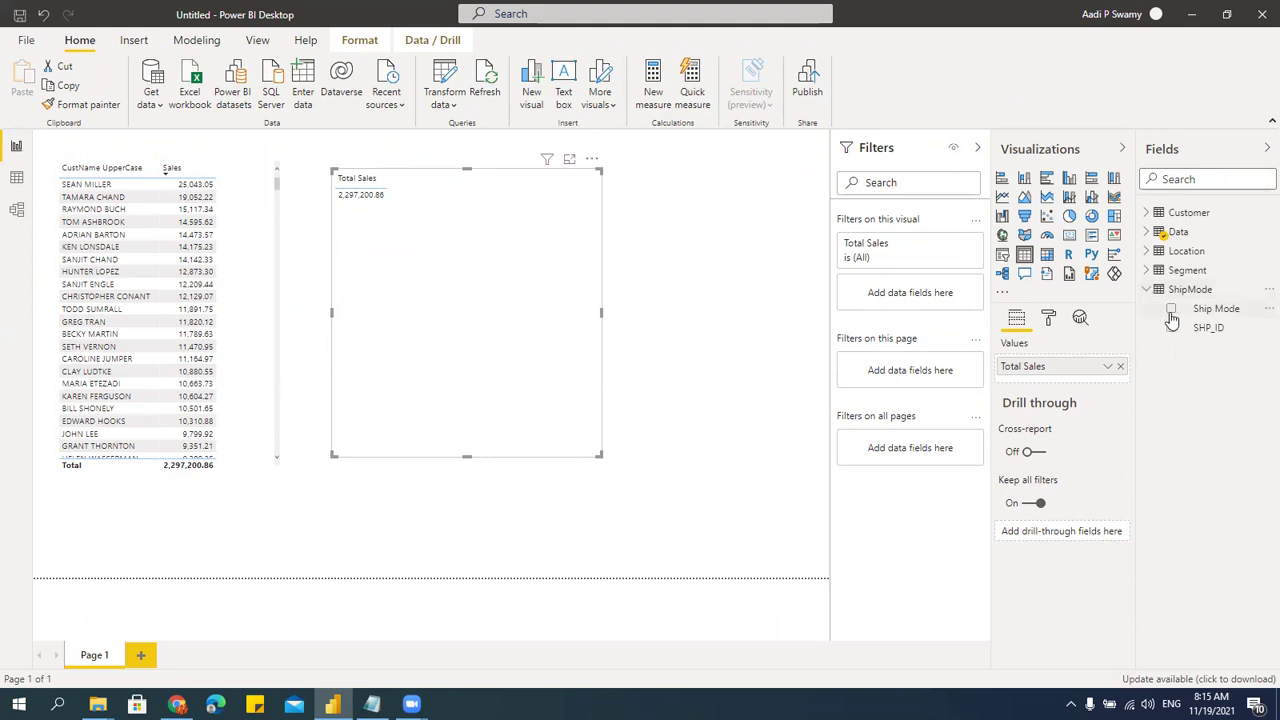
{"action": "left_click", "coordinate": [1171, 308]}
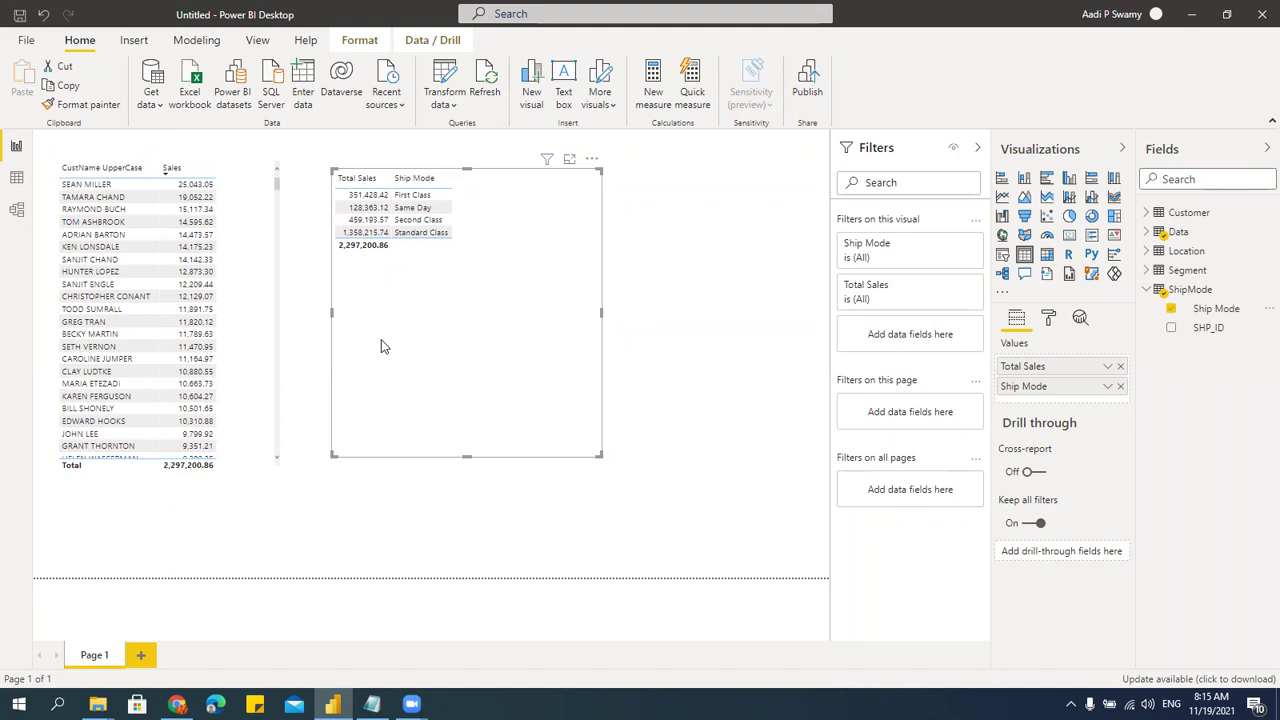
{"action": "left_click_drag", "start_coordinate": [600, 456], "coordinate": [477, 271]}
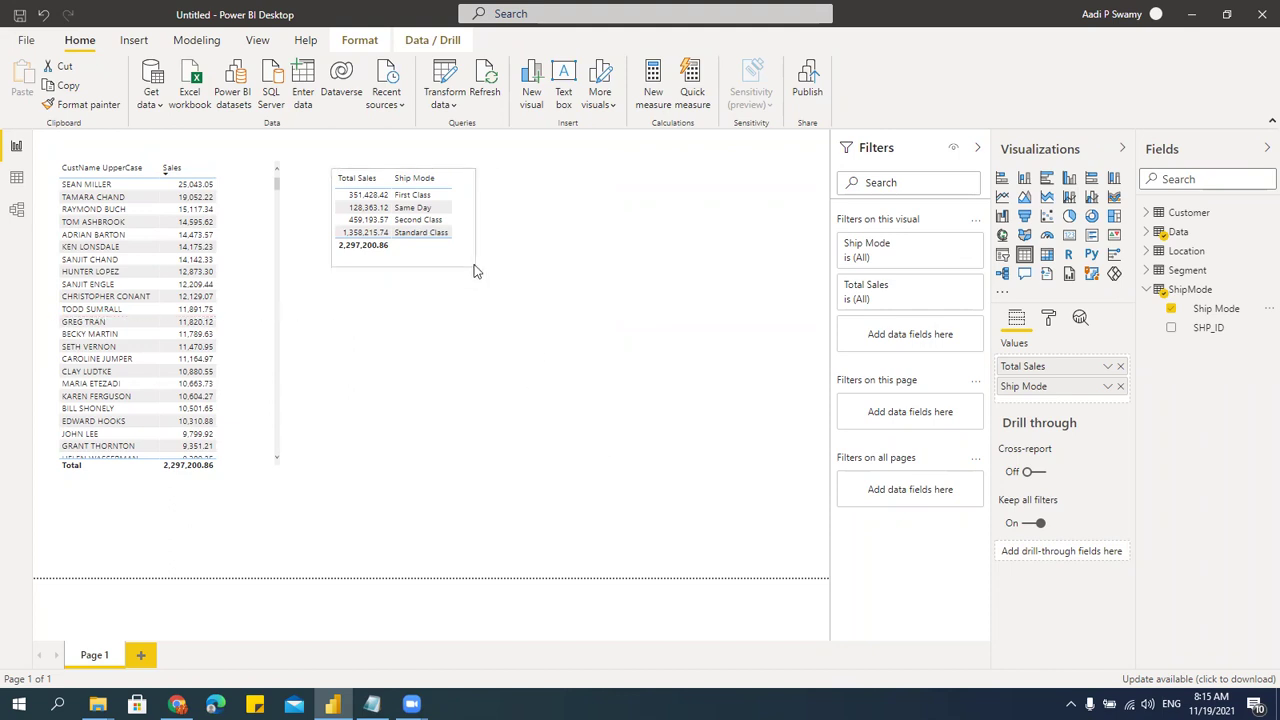
{"action": "left_click", "coordinate": [601, 268]}
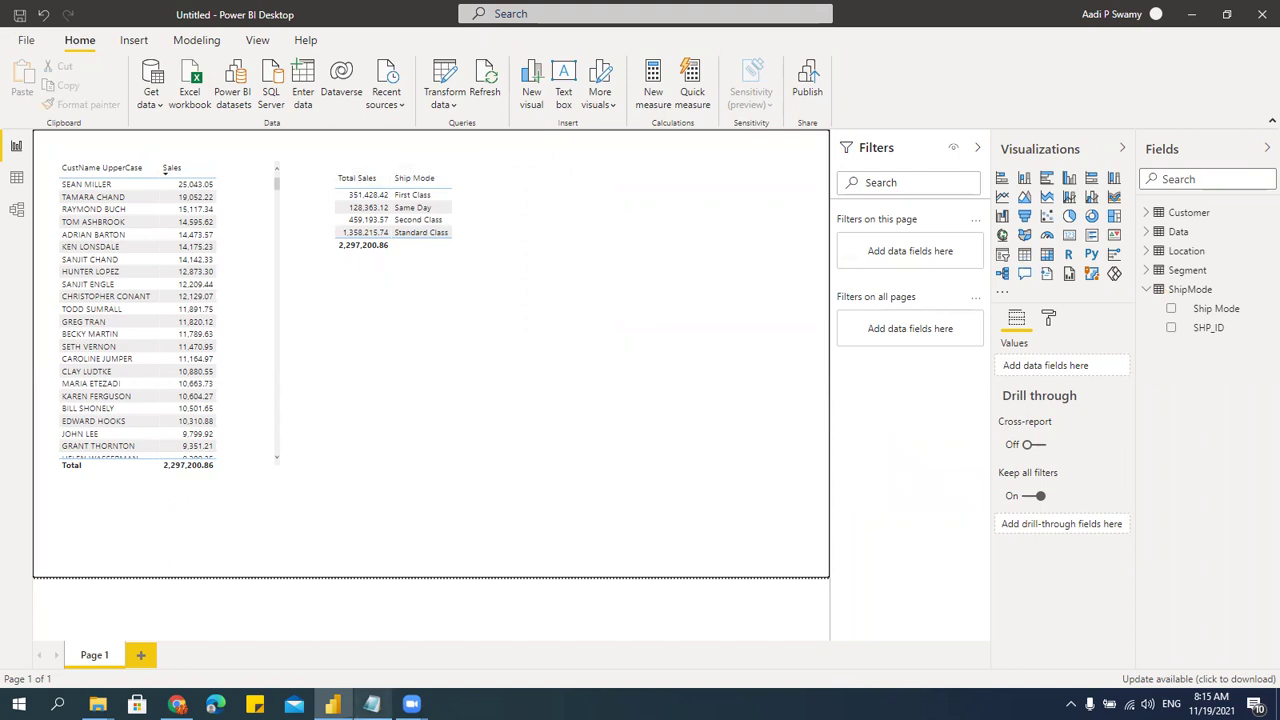
- Switch to the DAX Functions.txt notes in Notepad, highlight "Calculated Tables", and return to Power BI Desktop
{"action": "left_click", "coordinate": [372, 704]}
{"action": "left_click_drag", "start_coordinate": [27, 260], "coordinate": [211, 260]}
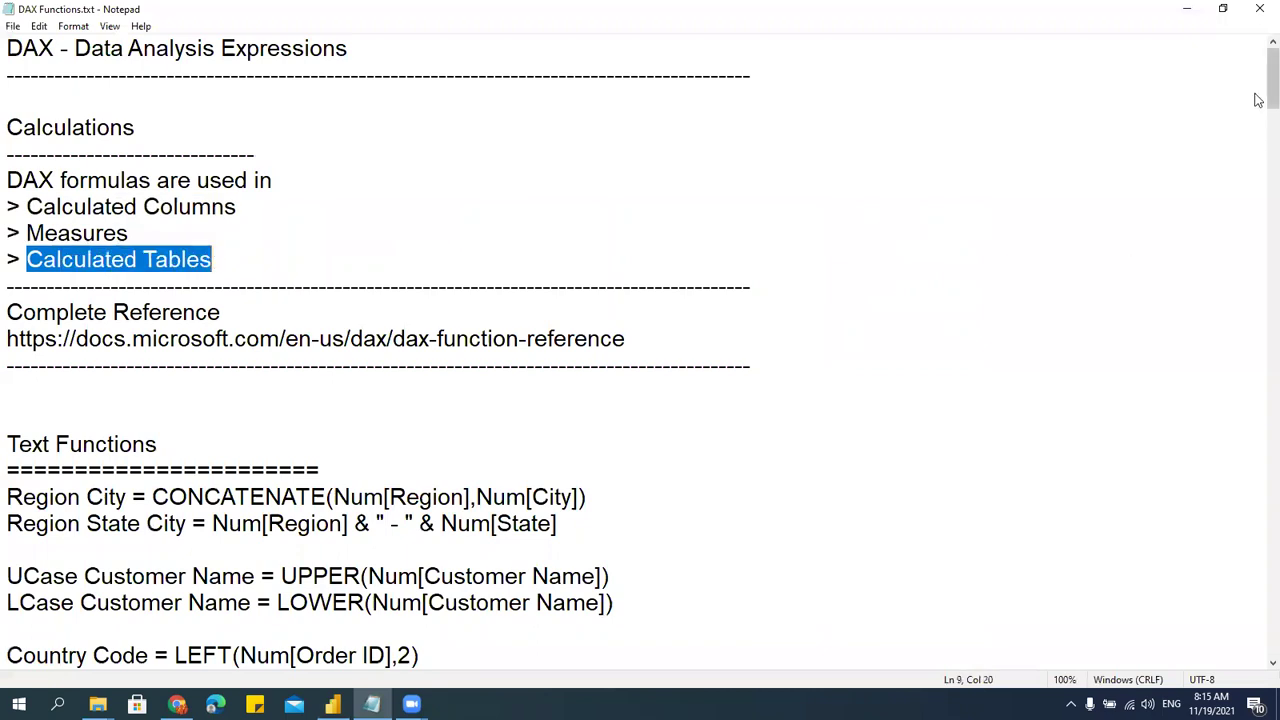
{"action": "left_click", "coordinate": [1187, 9]}
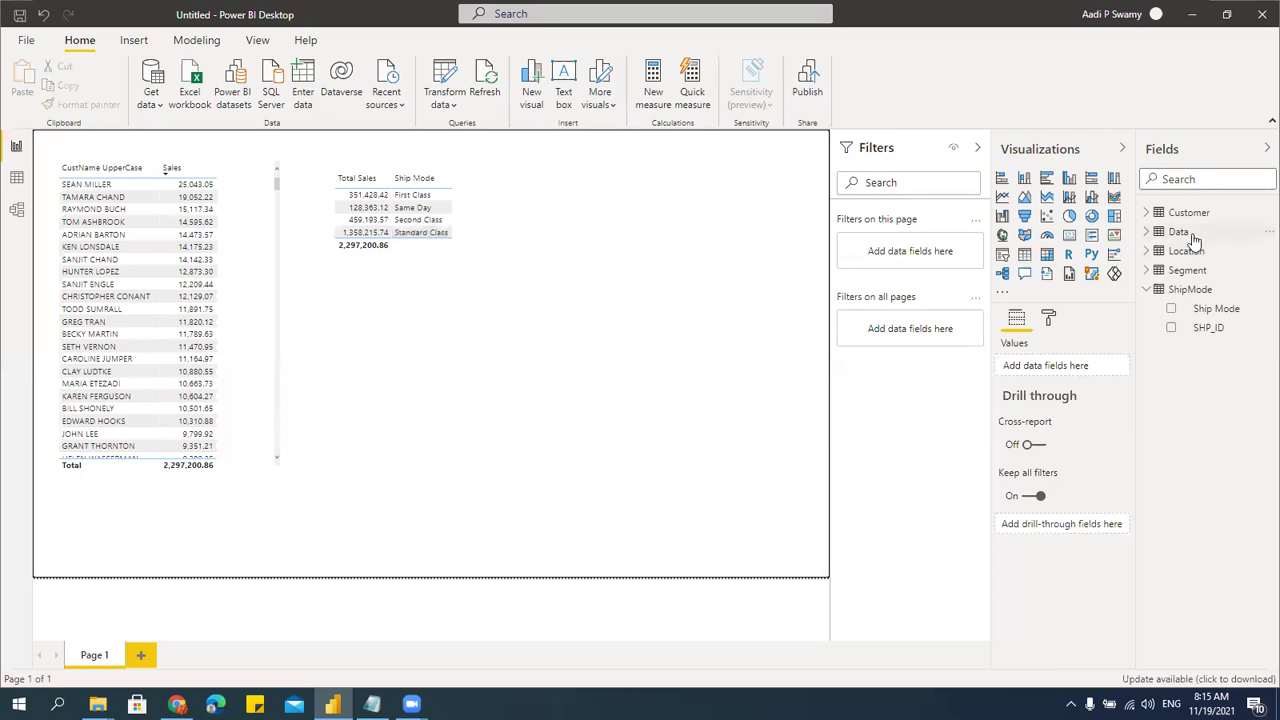
- Open the Data table in Data view and examine the list of values in the Sales column's filter, leaving it unapplied
{"action": "left_click", "coordinate": [1146, 289]}
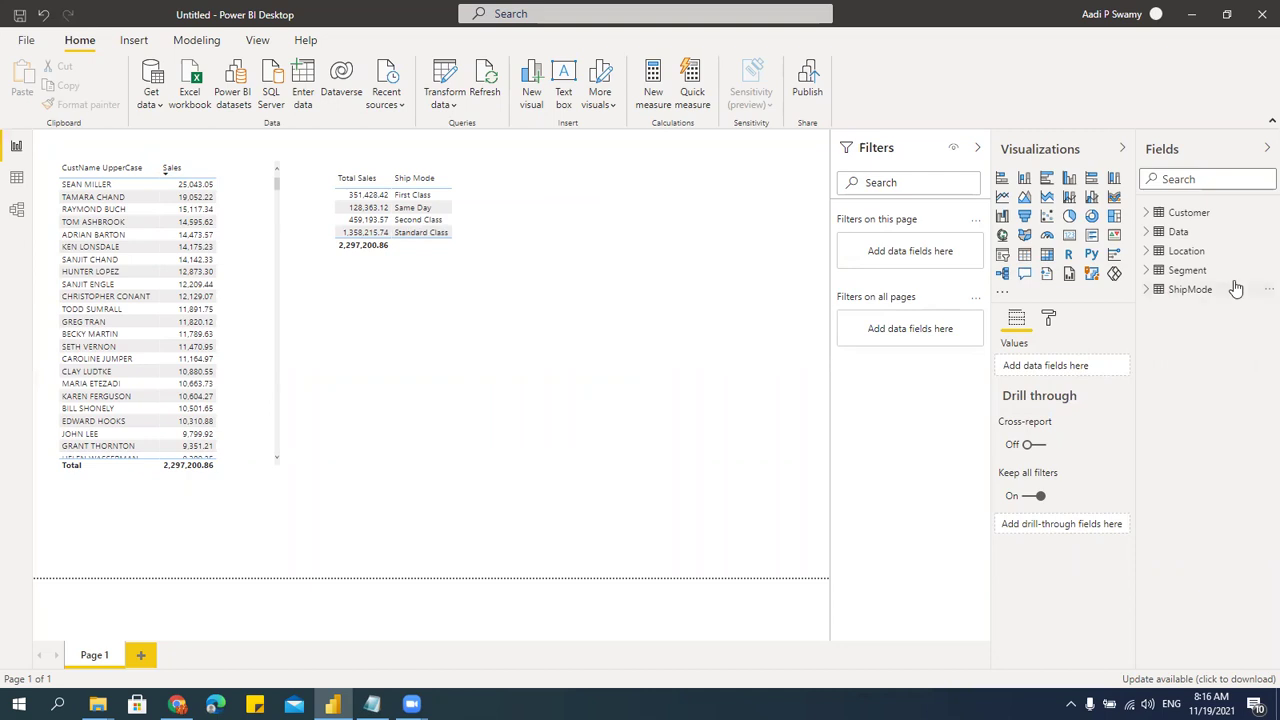
{"action": "left_click", "coordinate": [1147, 232]}
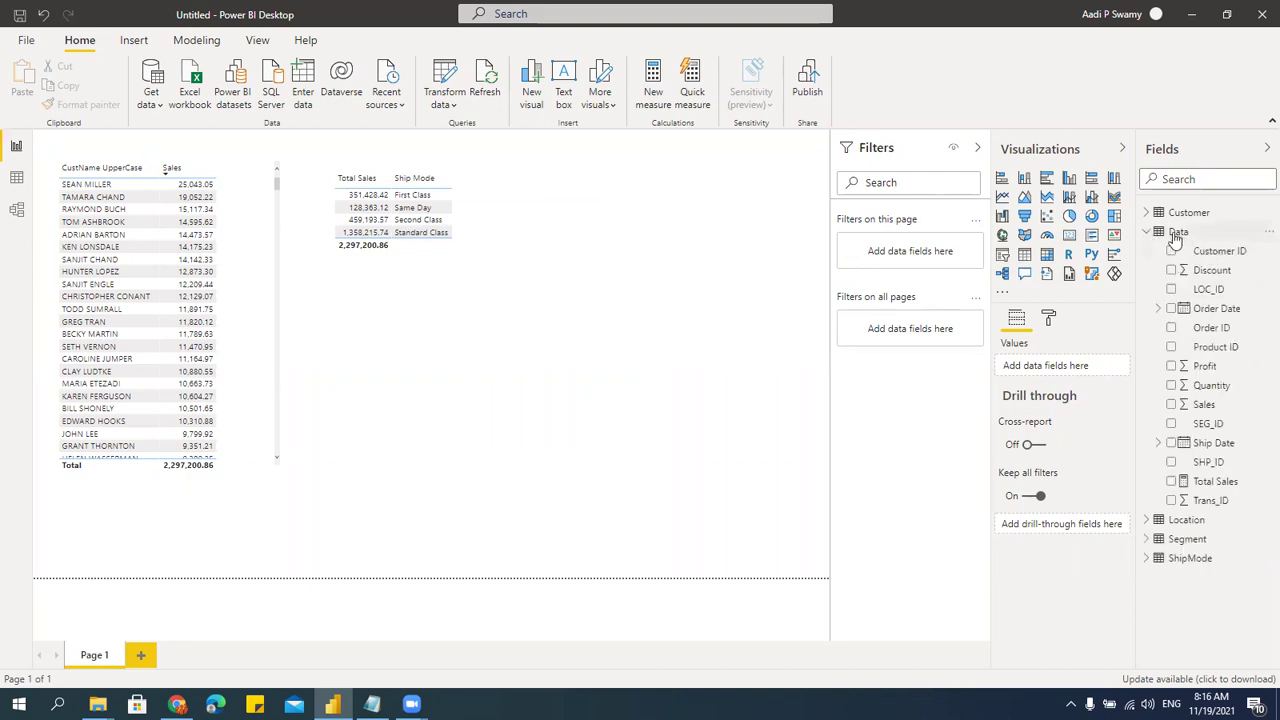
{"action": "left_click", "coordinate": [1180, 233]}
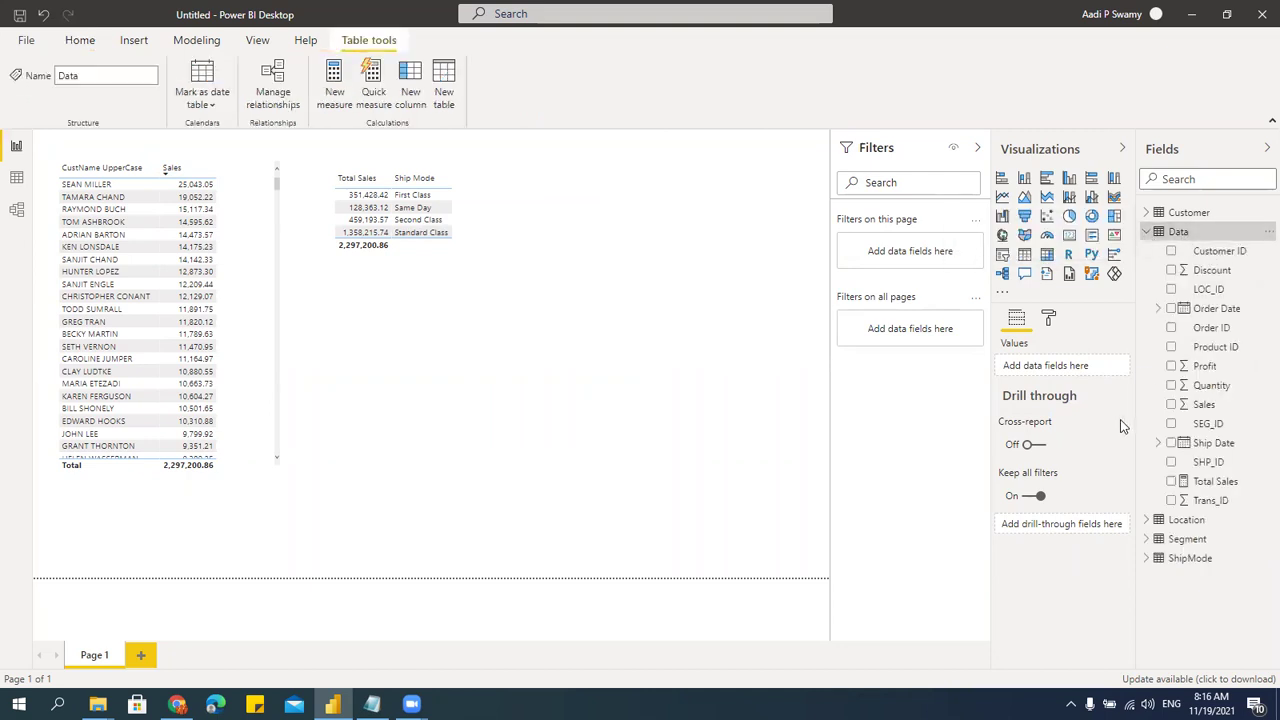
{"action": "left_click", "coordinate": [16, 177]}
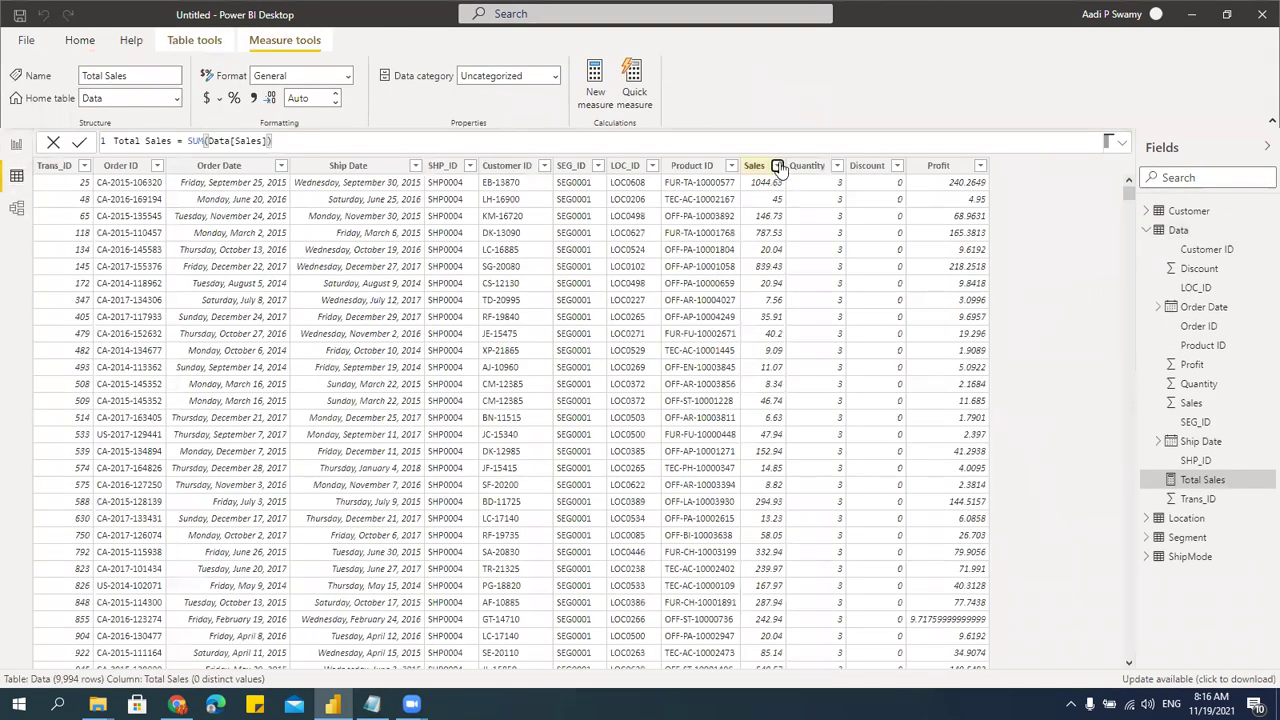
{"action": "left_click", "coordinate": [778, 166]}
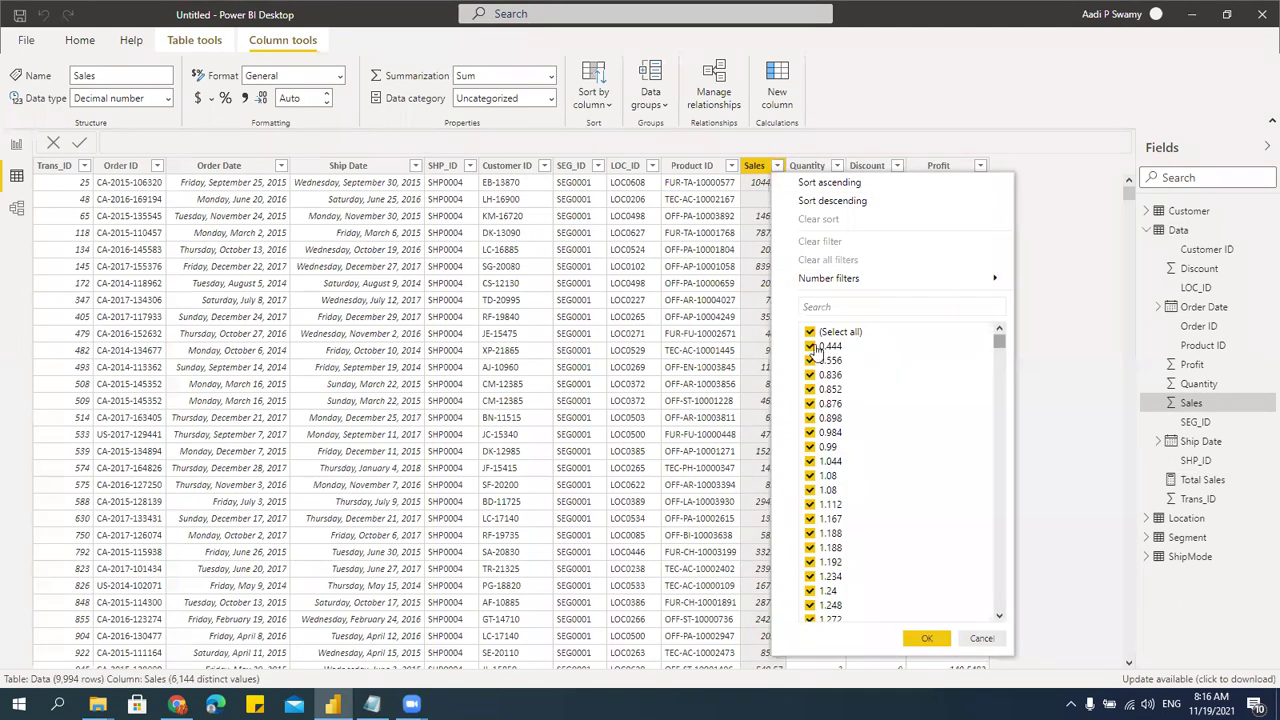
{"action": "left_click_drag", "start_coordinate": [999, 341], "coordinate": [1000, 625]}
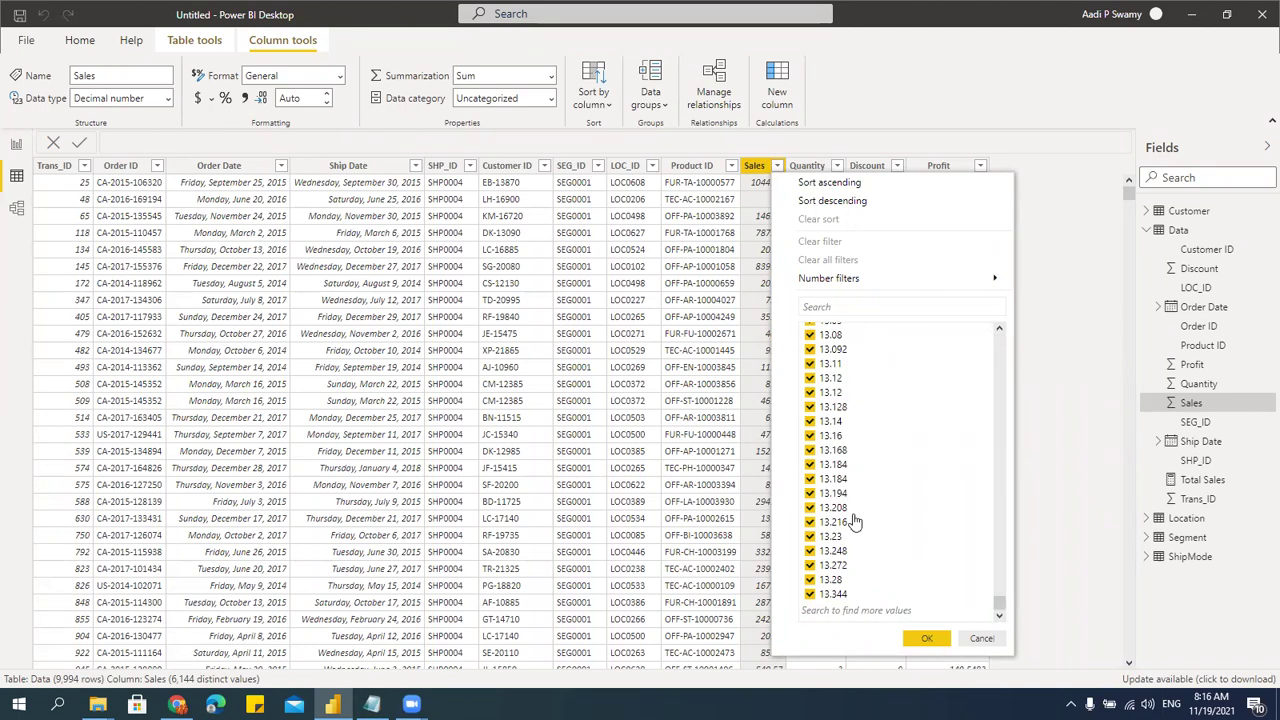
{"action": "left_click", "coordinate": [981, 638]}
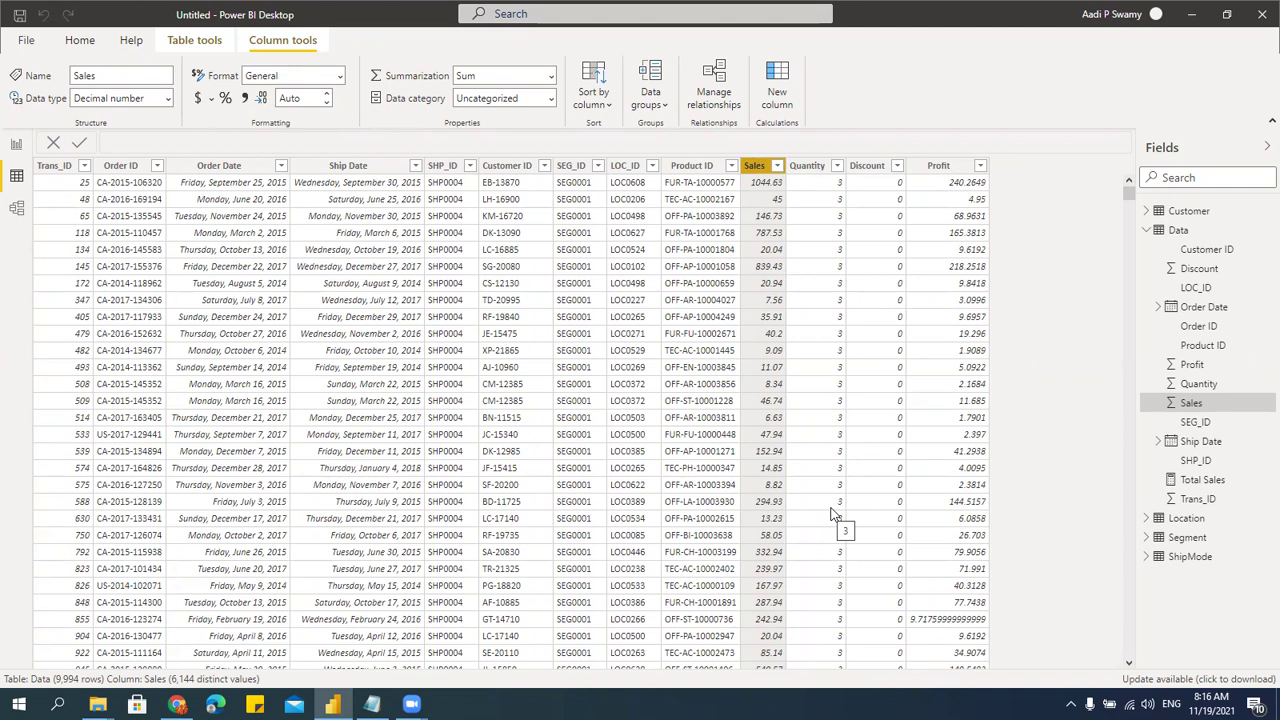
- Collapse the Data table's fields and start a new calculated table named Filter5000
{"action": "left_click", "coordinate": [1147, 230]}
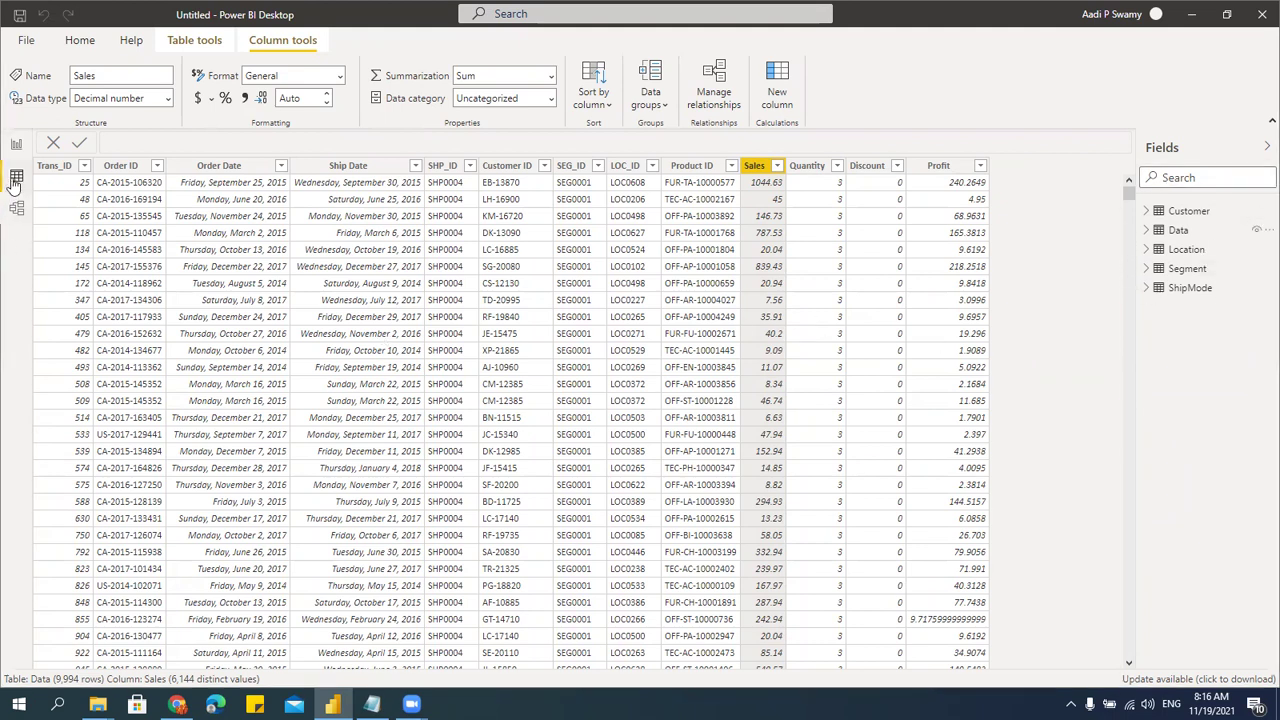
{"action": "left_click", "coordinate": [195, 40]}
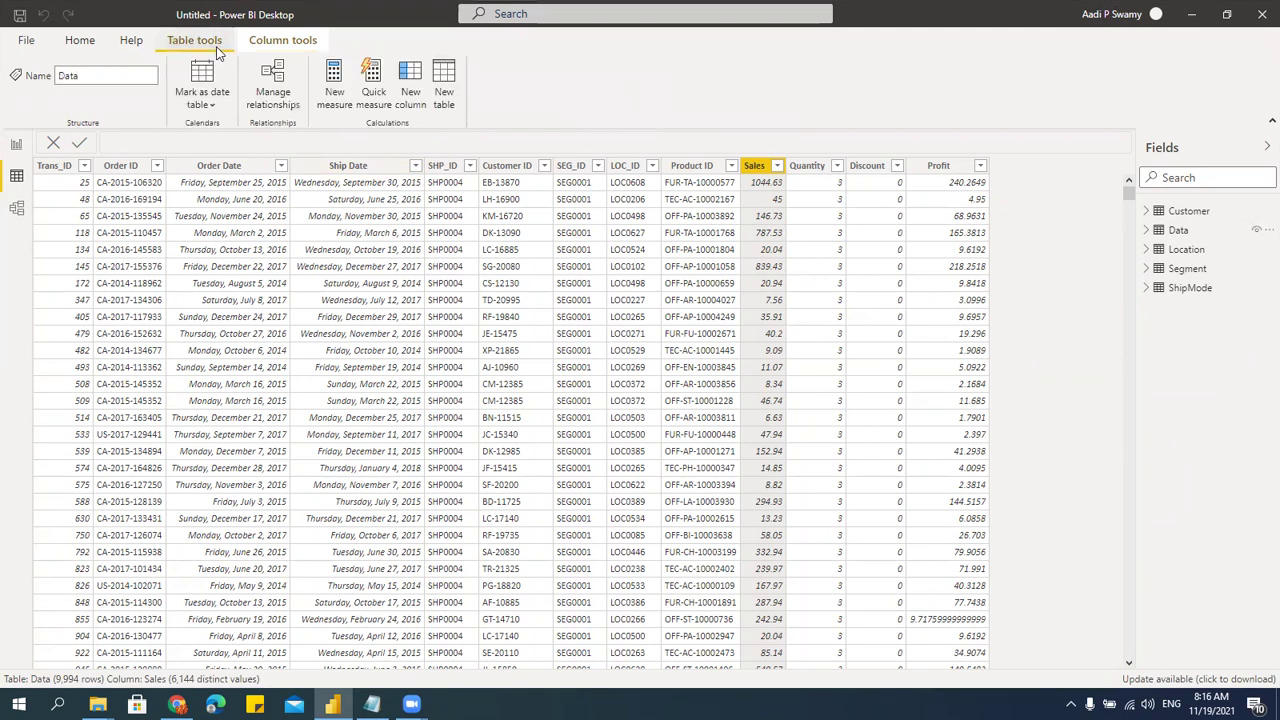
{"action": "left_click", "coordinate": [446, 91]}
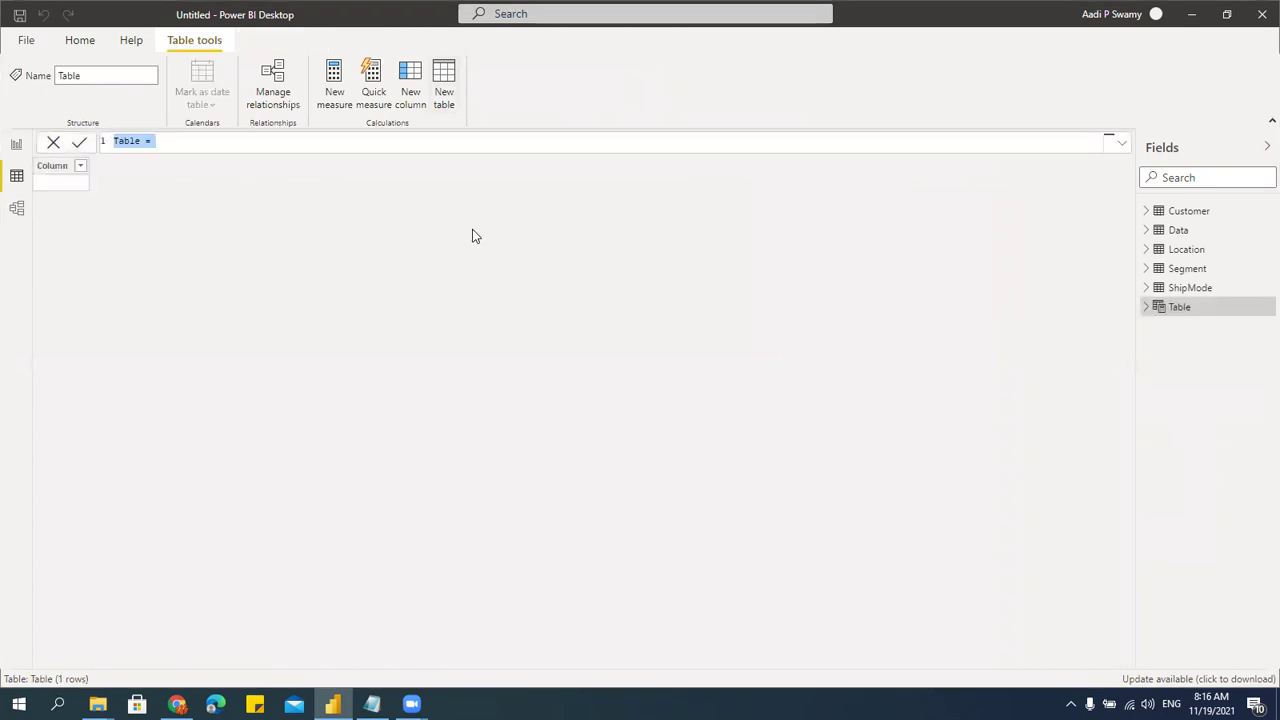
{"action": "left_click", "coordinate": [286, 143]}
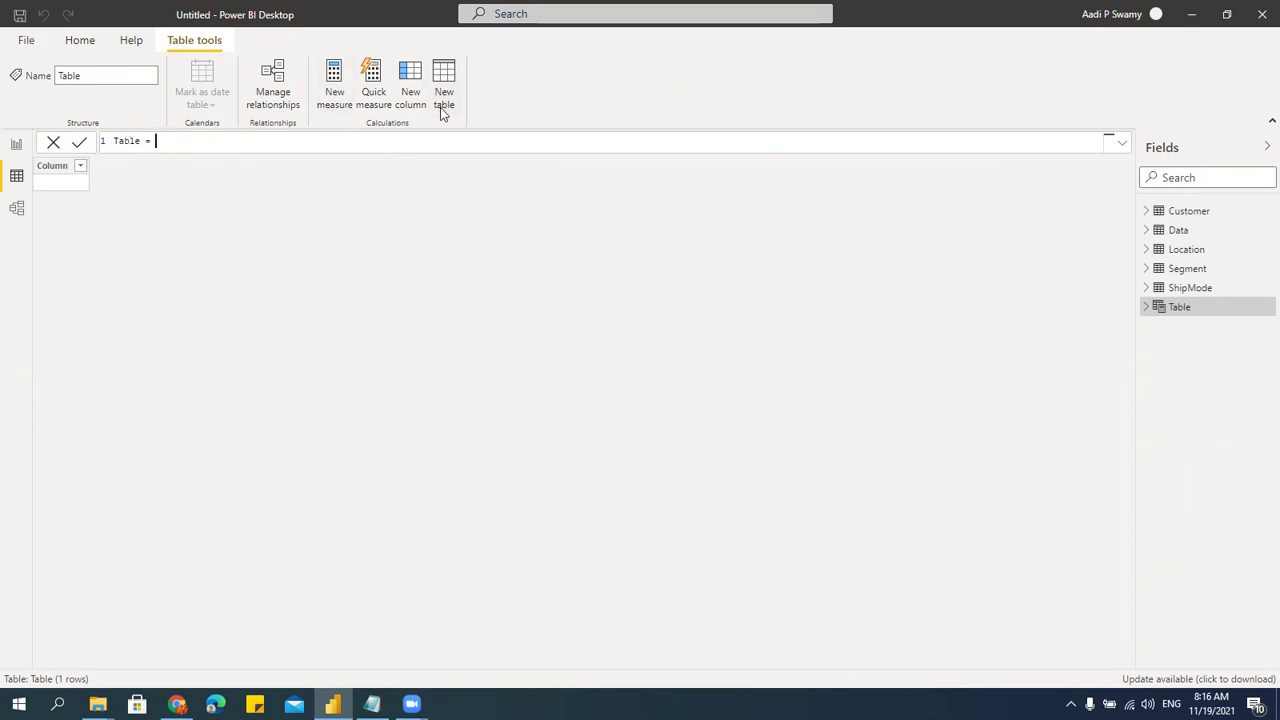
{"action": "key", "text": "ctrl+a"}
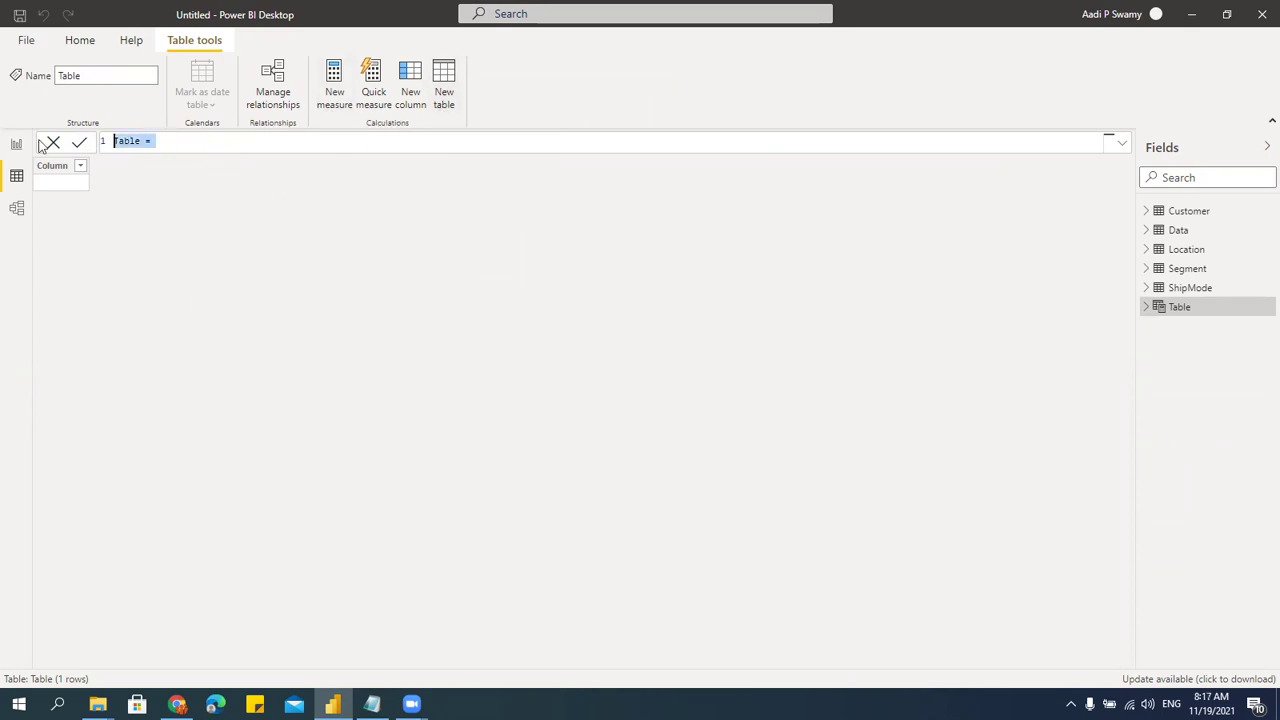
{"action": "key", "text": "BackSpace"}
{"action": "type", "text": "Filter5000 = "}
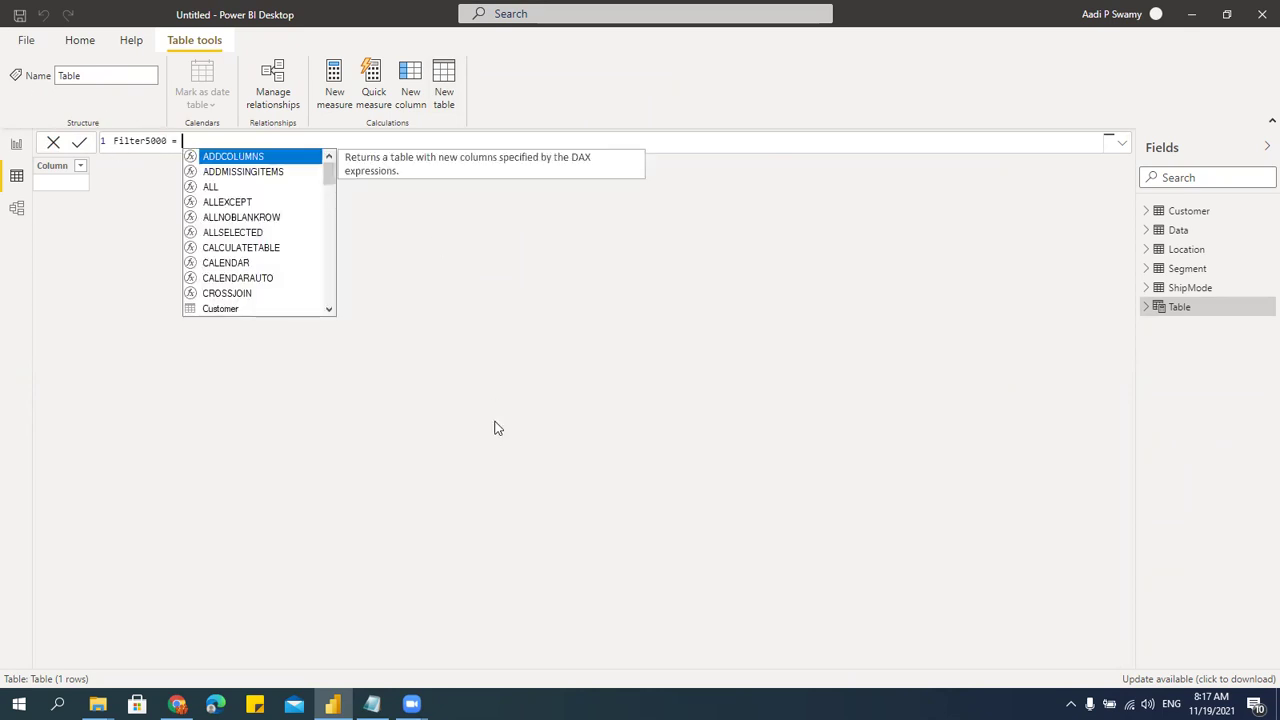
- Define the Filter5000 table as FILTER(data,Data[Sales] > 5000), and open the Data table to compare it
{"action": "type", "text": "filter"}
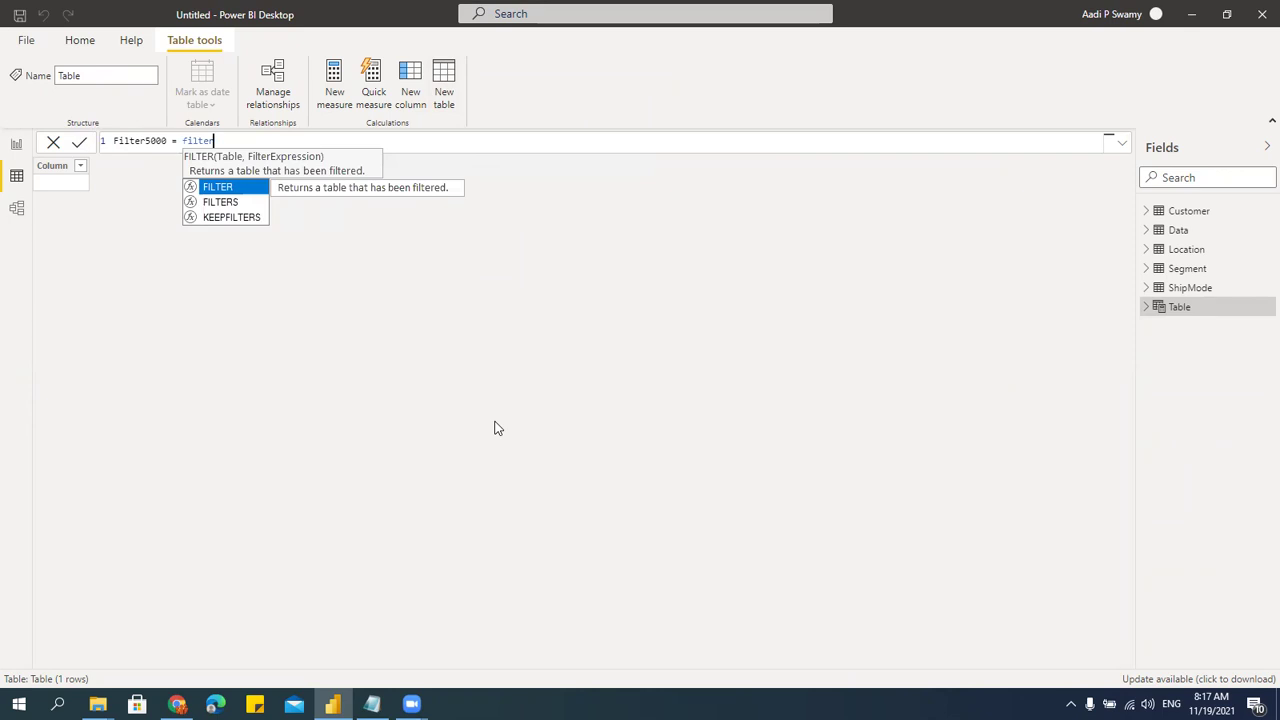
{"action": "key", "text": "Tab"}
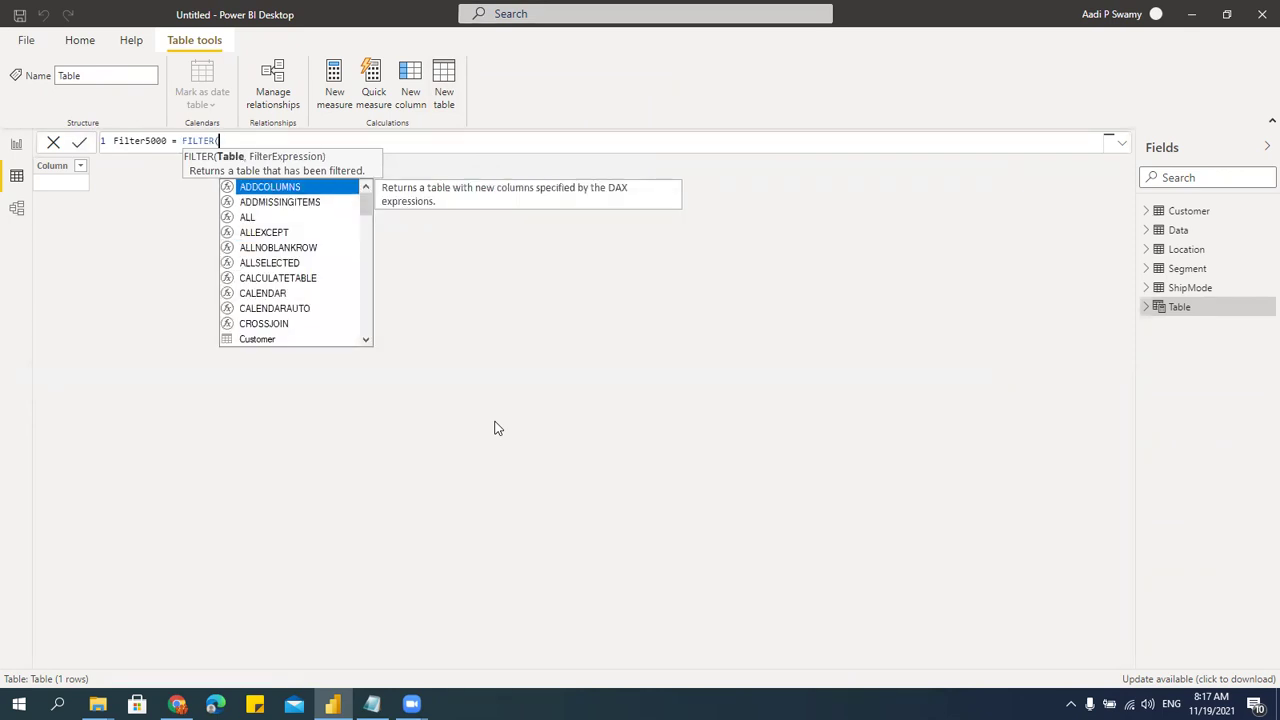
{"action": "type", "text": "data,"}
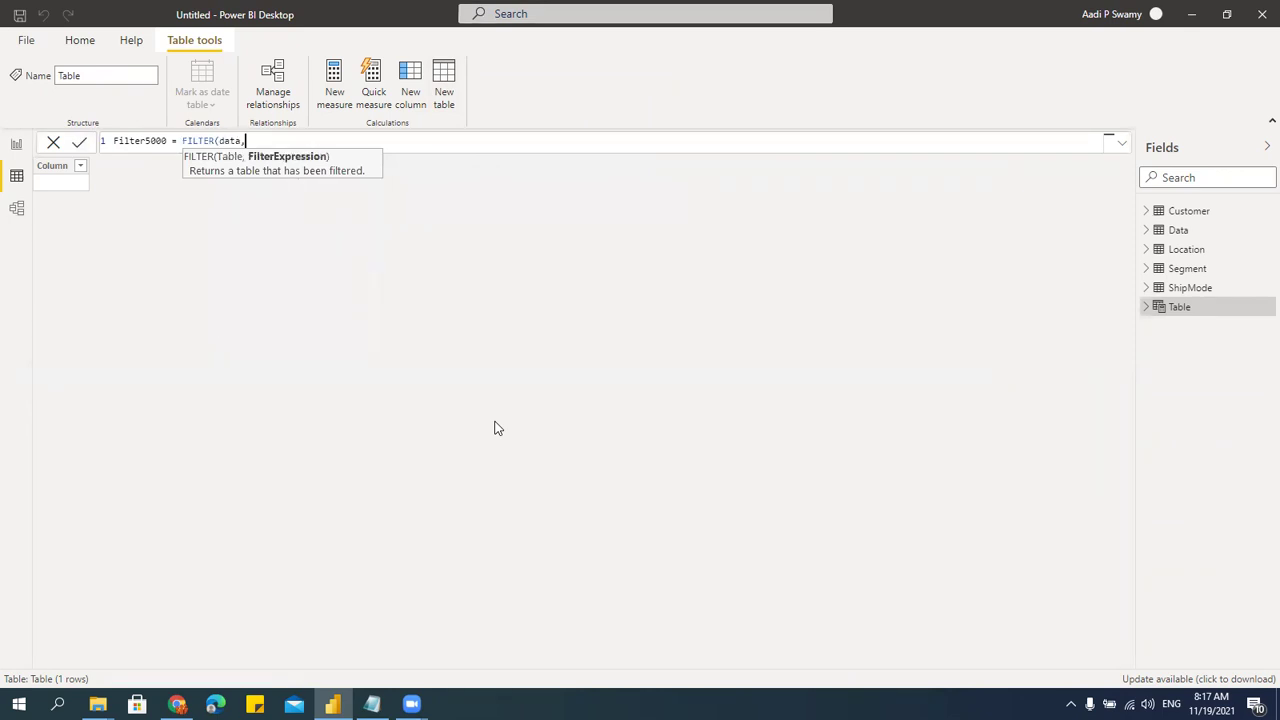
{"action": "type", "text": "sal"}
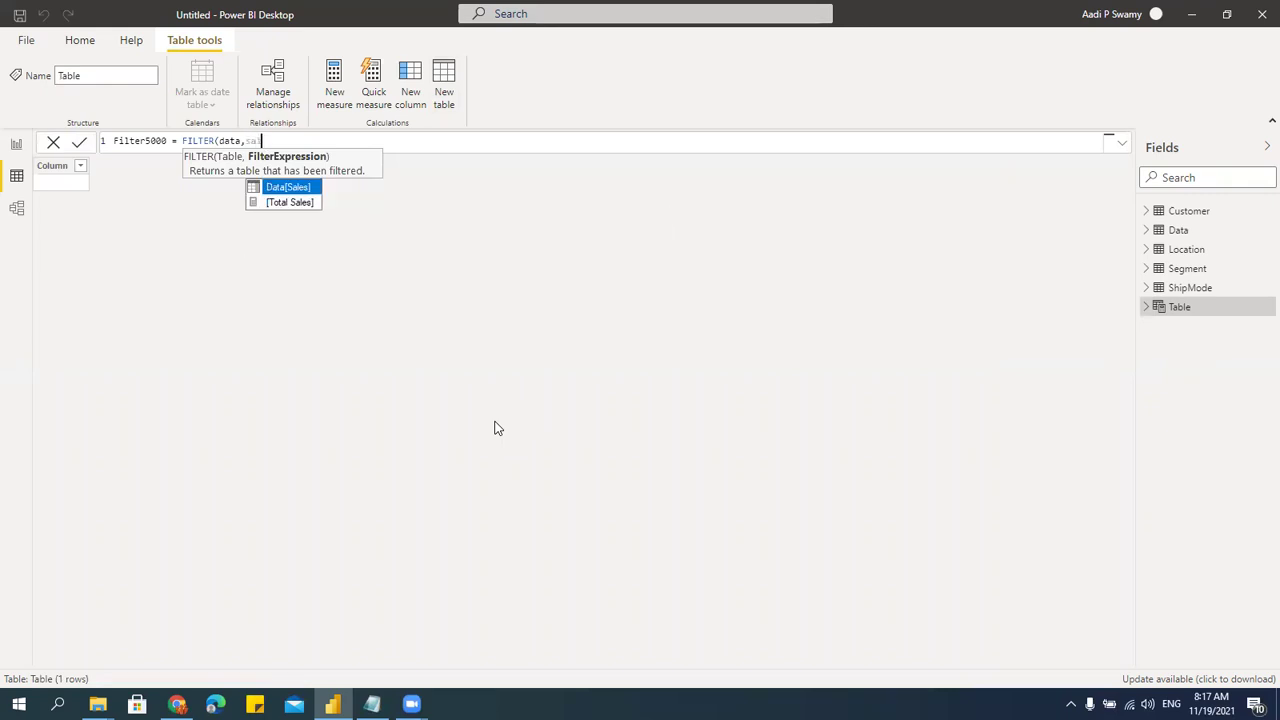
{"action": "key", "text": "Tab"}
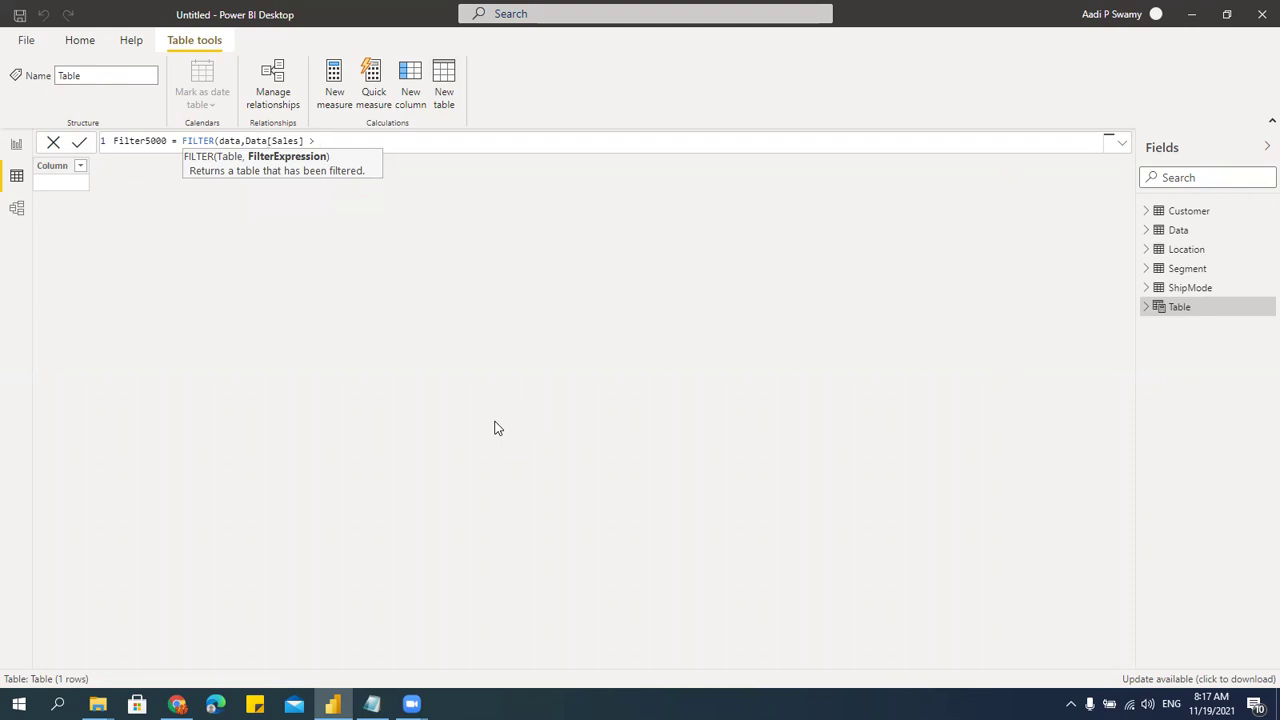
{"action": "type", "text": "> 5000)"}
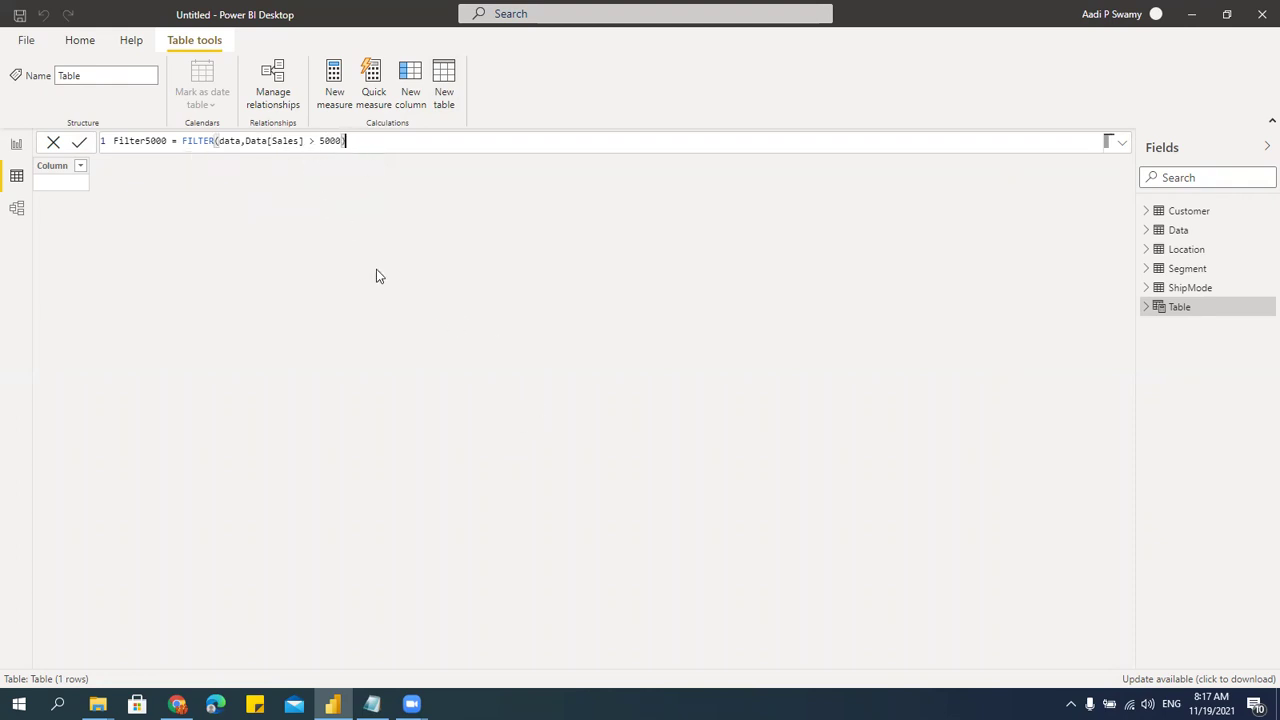
{"action": "key", "text": "Return"}
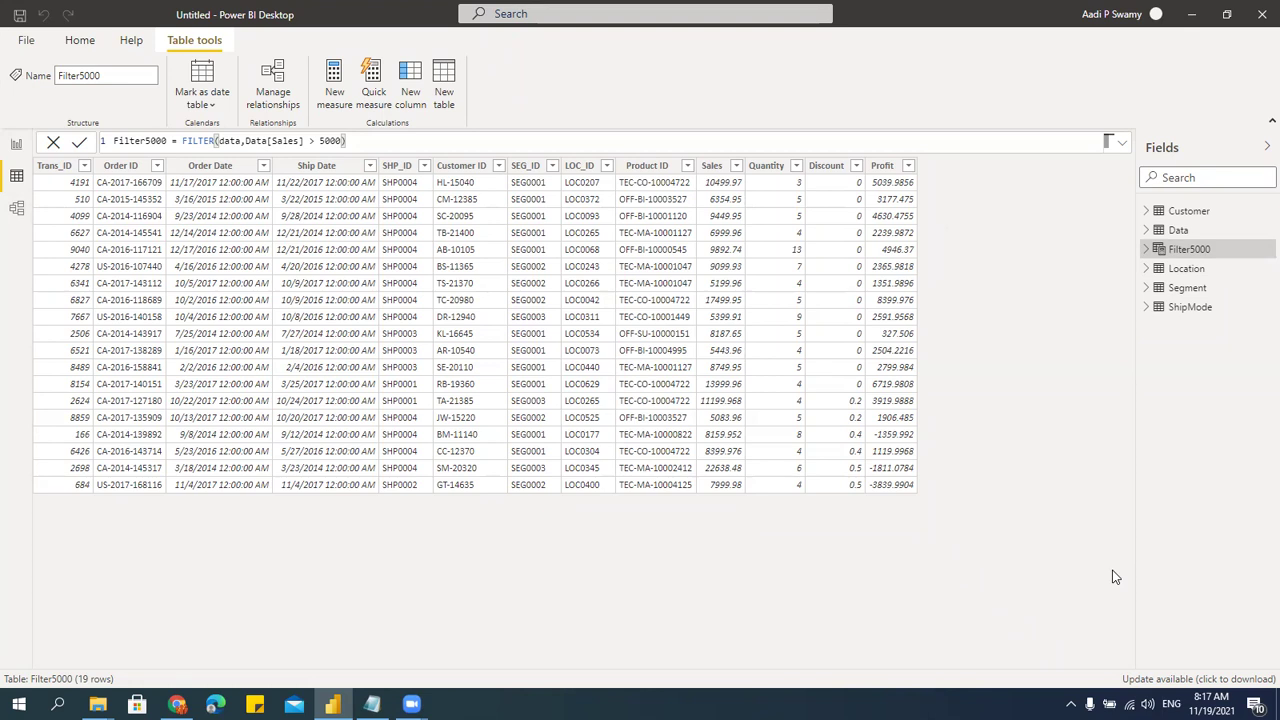
{"action": "left_click", "coordinate": [1182, 232]}
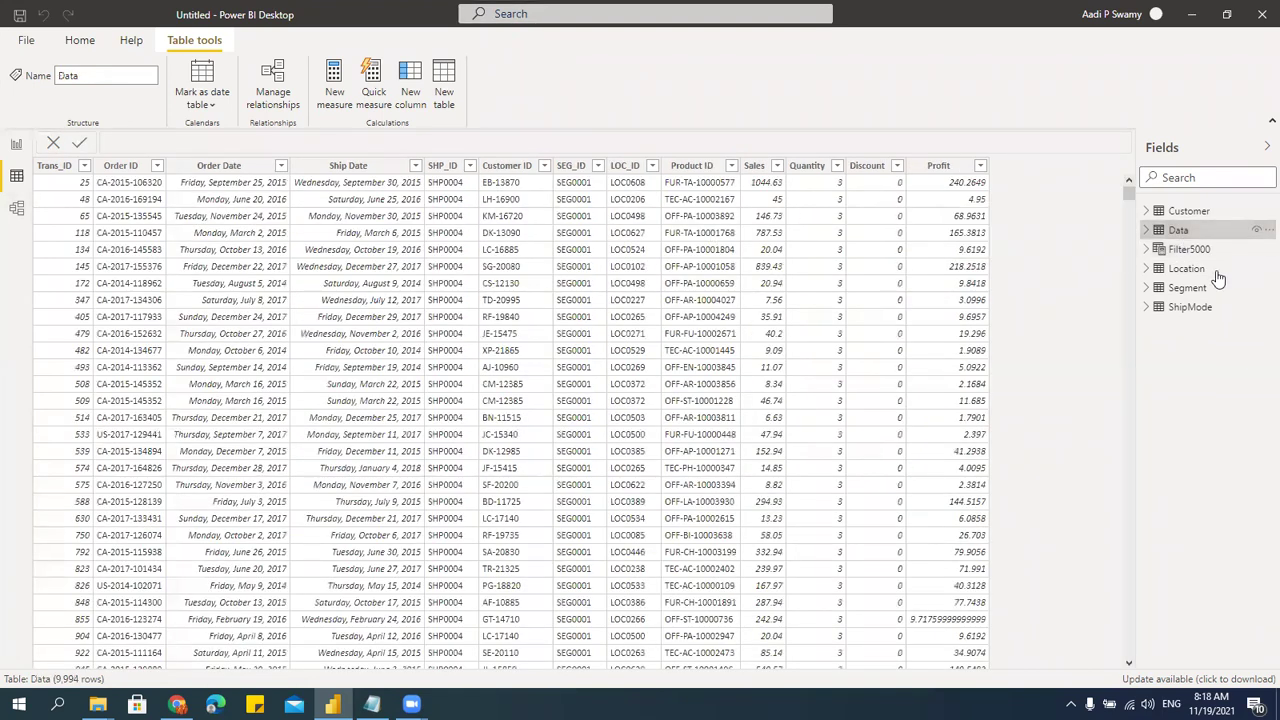
- Open the Filter5000 table, and switch to the DAX Functions.txt notes in Notepad to highlight Calculated Columns, Measures and Calculated Tables
{"action": "left_click", "coordinate": [1188, 250]}
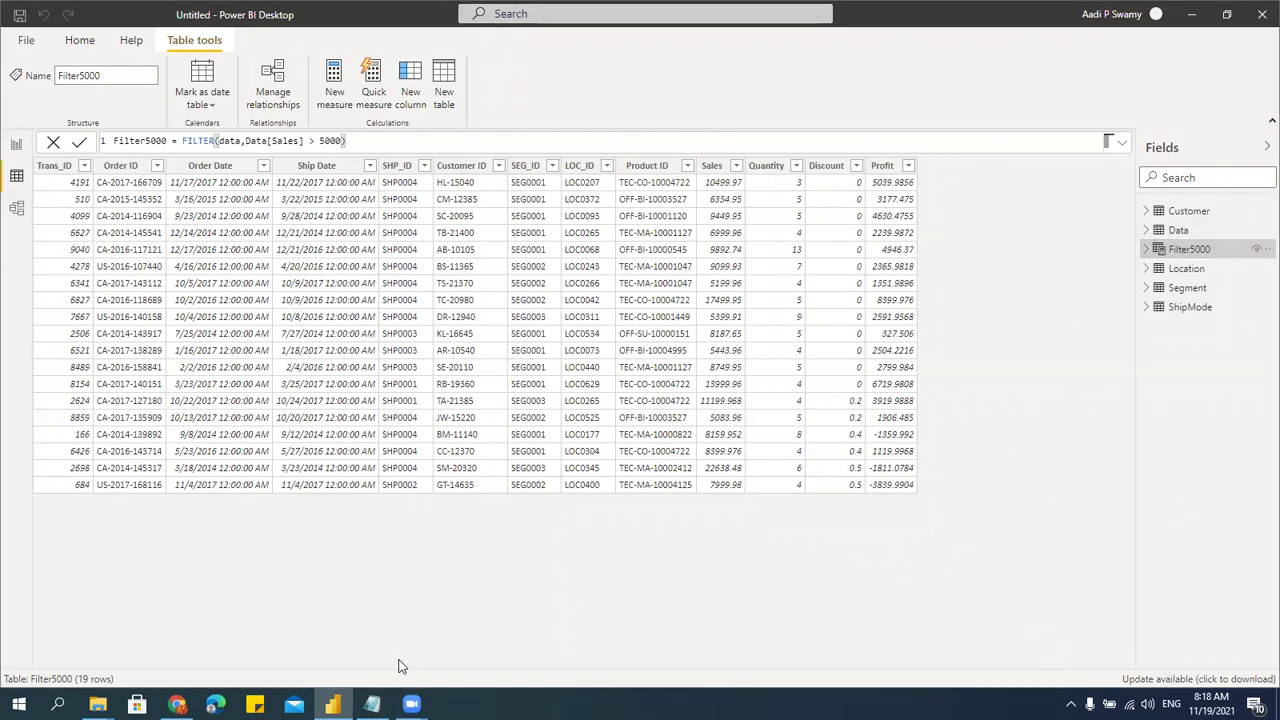
{"action": "left_click", "coordinate": [372, 704]}
{"action": "left_click_drag", "start_coordinate": [28, 206], "coordinate": [236, 206]}
{"action": "left_click_drag", "start_coordinate": [28, 233], "coordinate": [130, 233]}
{"action": "left_click_drag", "start_coordinate": [28, 259], "coordinate": [214, 259]}
{"action": "key", "text": "Down"}
{"action": "key", "text": "Down"}
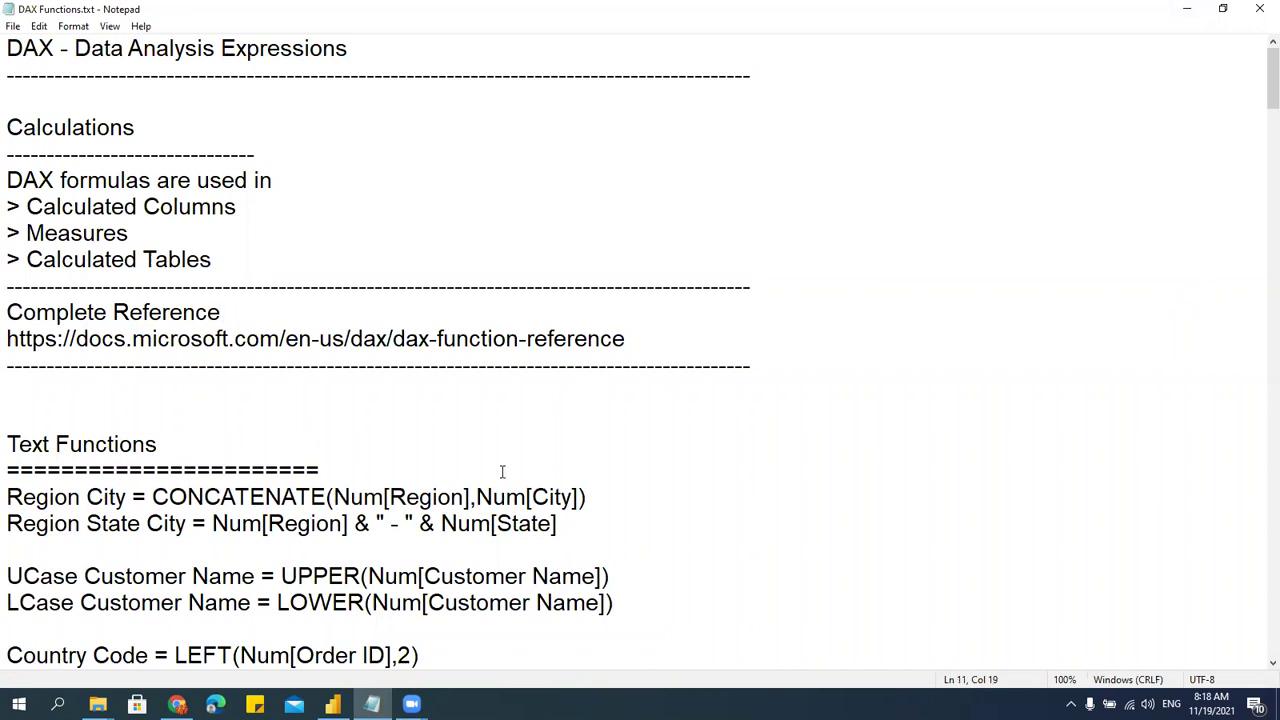
- Examine the Text Functions examples in the notes, highlighting CONCATENATE and UPPER, and return to Power BI Desktop
{"action": "scroll", "coordinate": [502, 471], "scroll_direction": "down", "scroll_amount": 6}
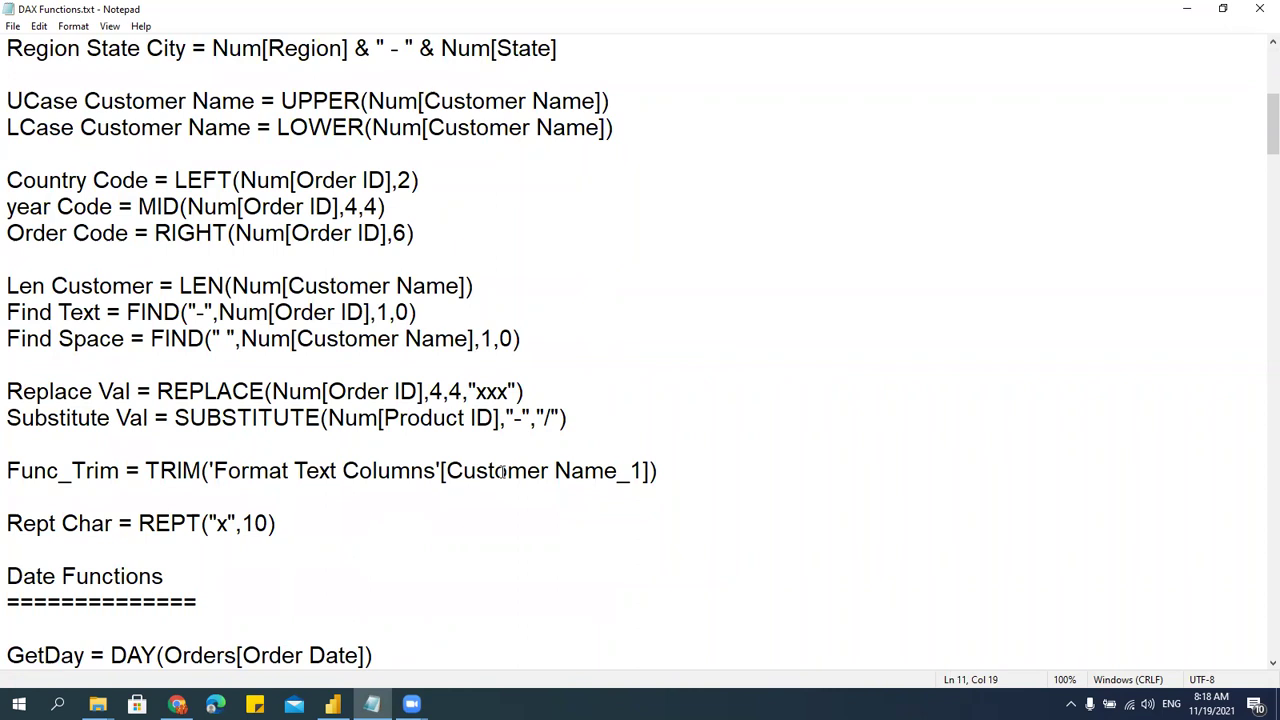
{"action": "scroll", "coordinate": [502, 471], "scroll_direction": "up", "scroll_amount": 1}
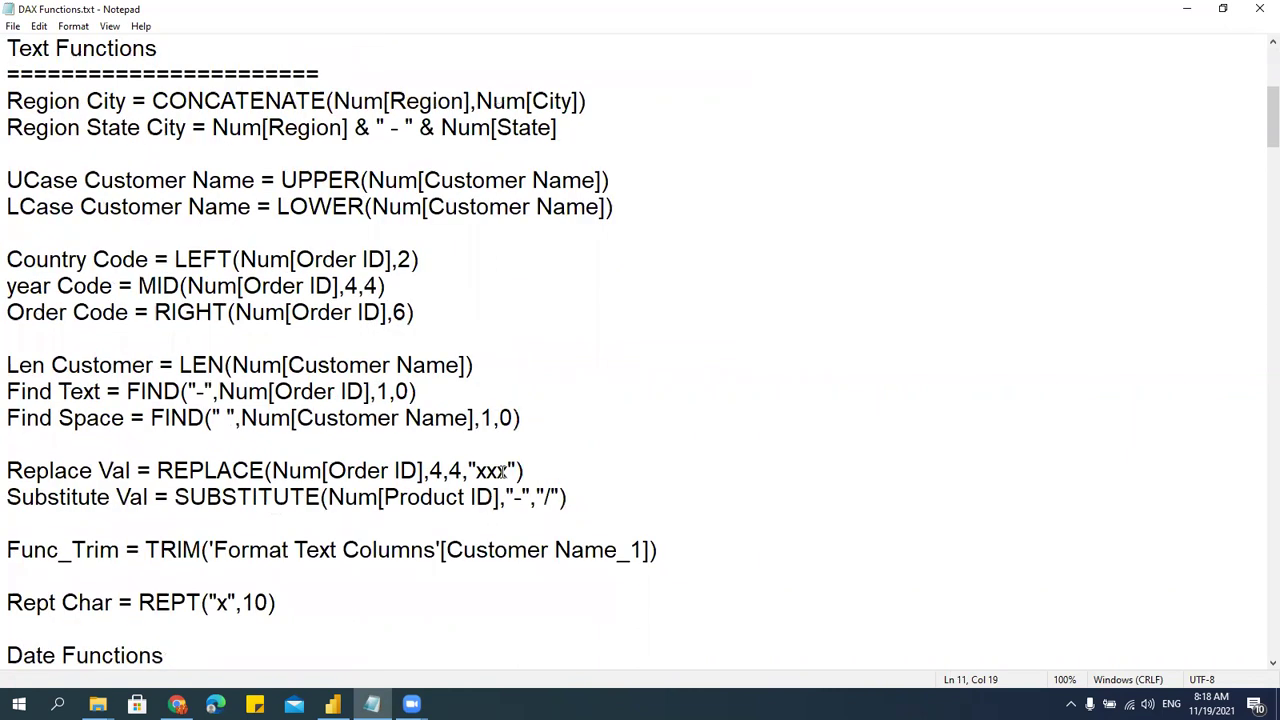
{"action": "left_click_drag", "start_coordinate": [148, 101], "coordinate": [348, 101]}
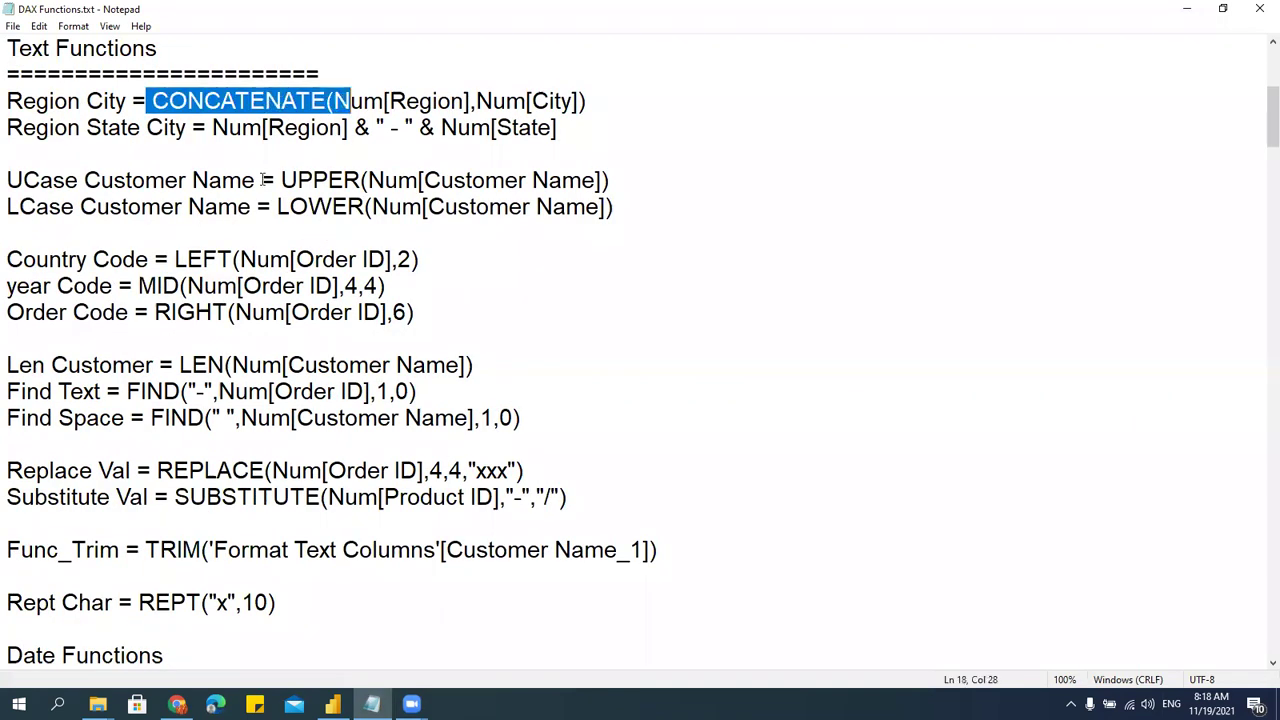
{"action": "left_click_drag", "start_coordinate": [281, 180], "coordinate": [359, 180]}
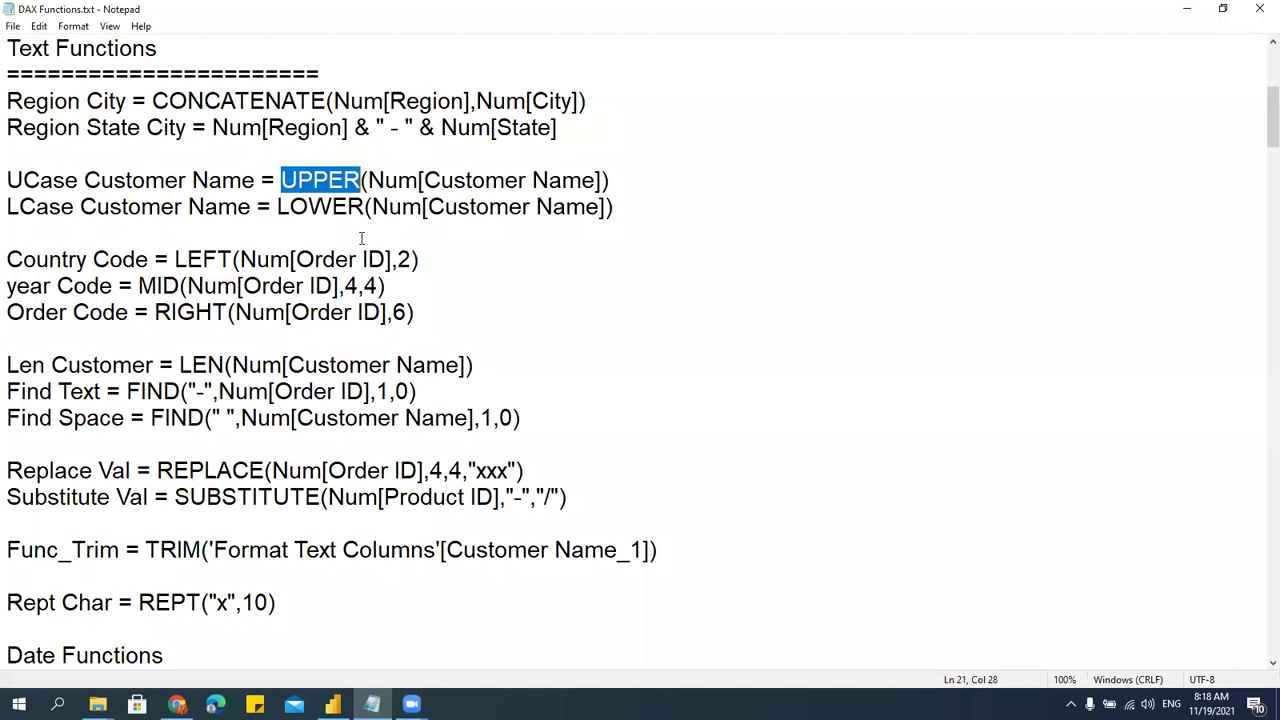
{"action": "left_click", "coordinate": [189, 259]}
{"action": "left_click", "coordinate": [211, 312]}
{"action": "left_click", "coordinate": [164, 391]}
{"action": "scroll", "coordinate": [389, 456], "scroll_direction": "down", "scroll_amount": 1}
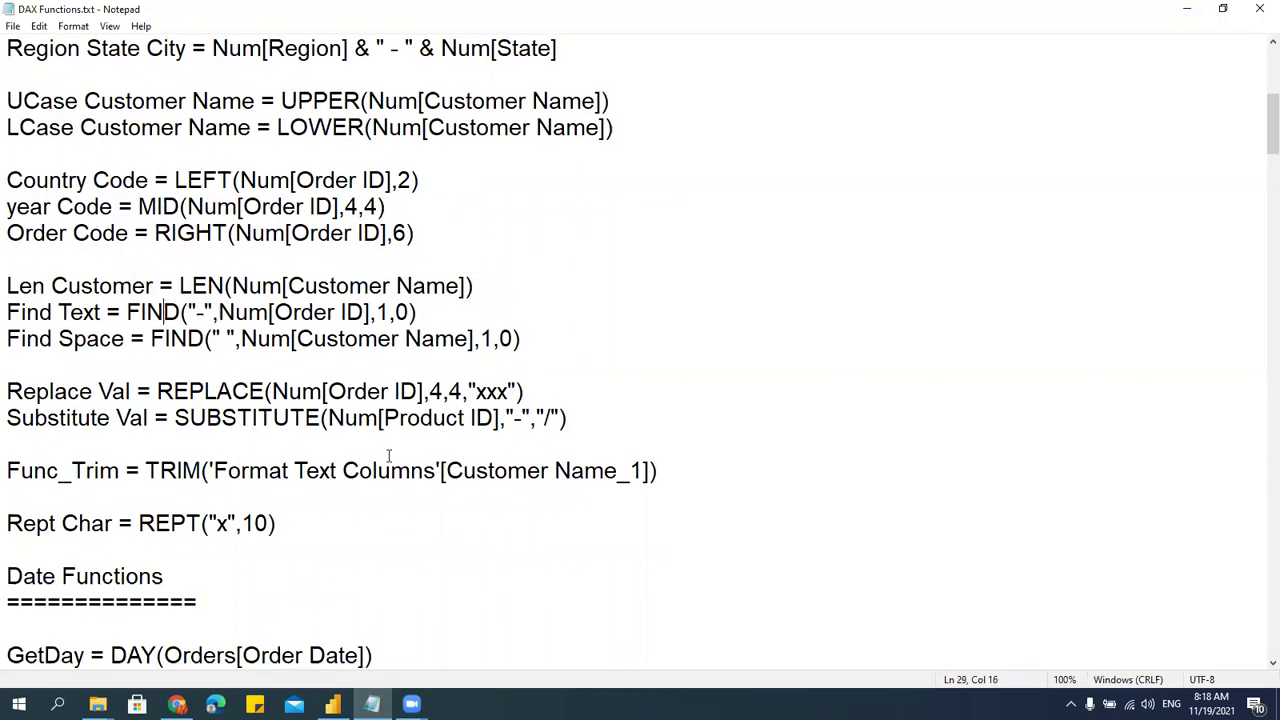
{"action": "scroll", "coordinate": [389, 456], "scroll_direction": "up", "scroll_amount": 1}
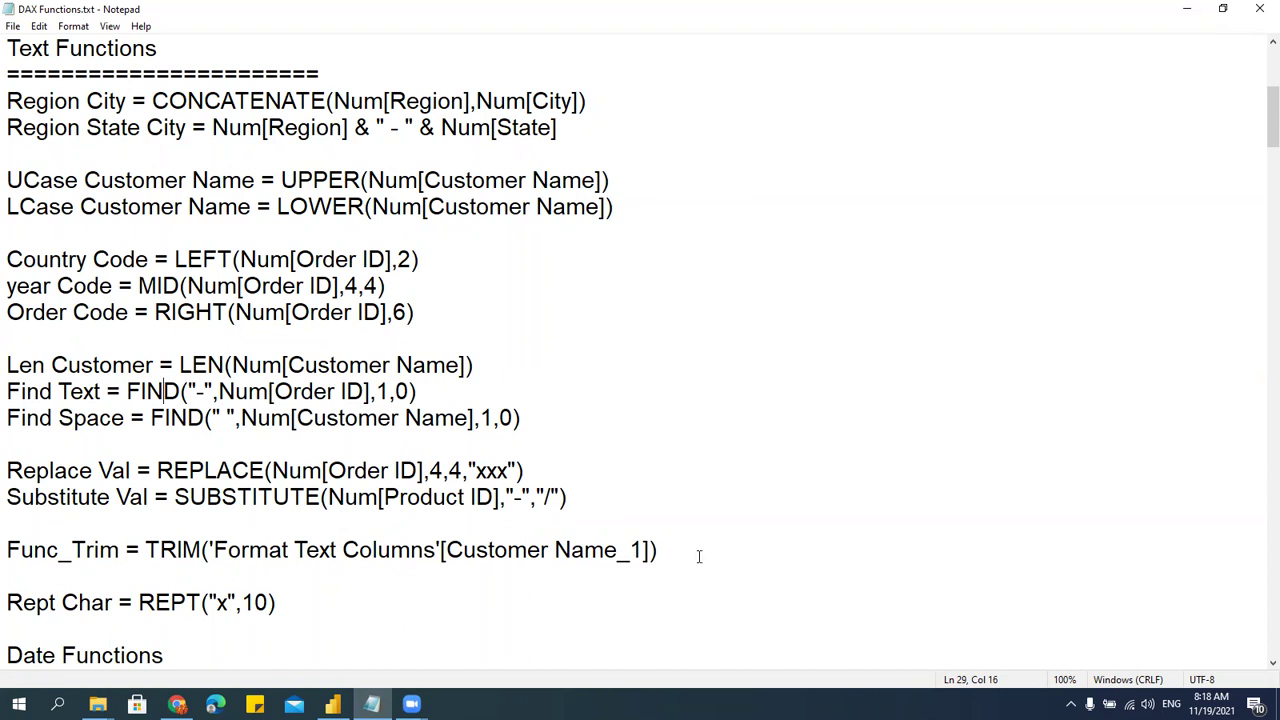
{"action": "left_click", "coordinate": [1187, 9]}
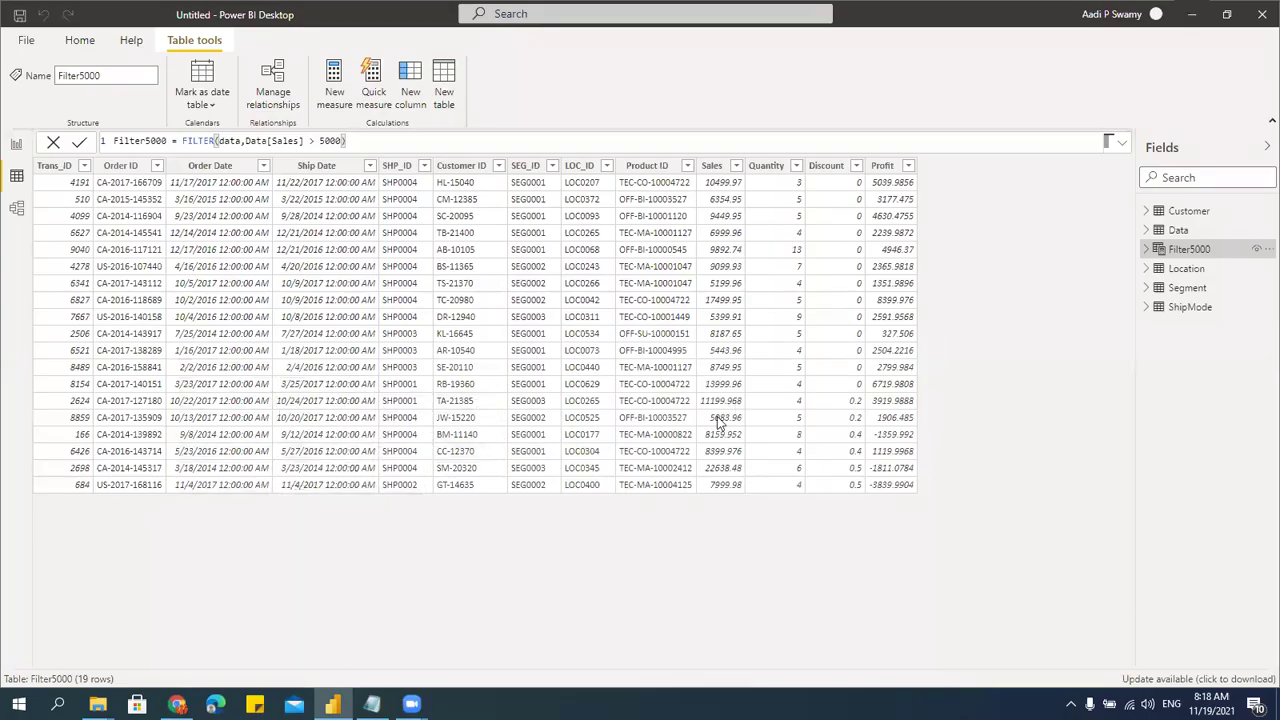
- Start a new calculated column named ProdCode in the Data table, using the LEFT function
{"action": "left_click", "coordinate": [1172, 231]}
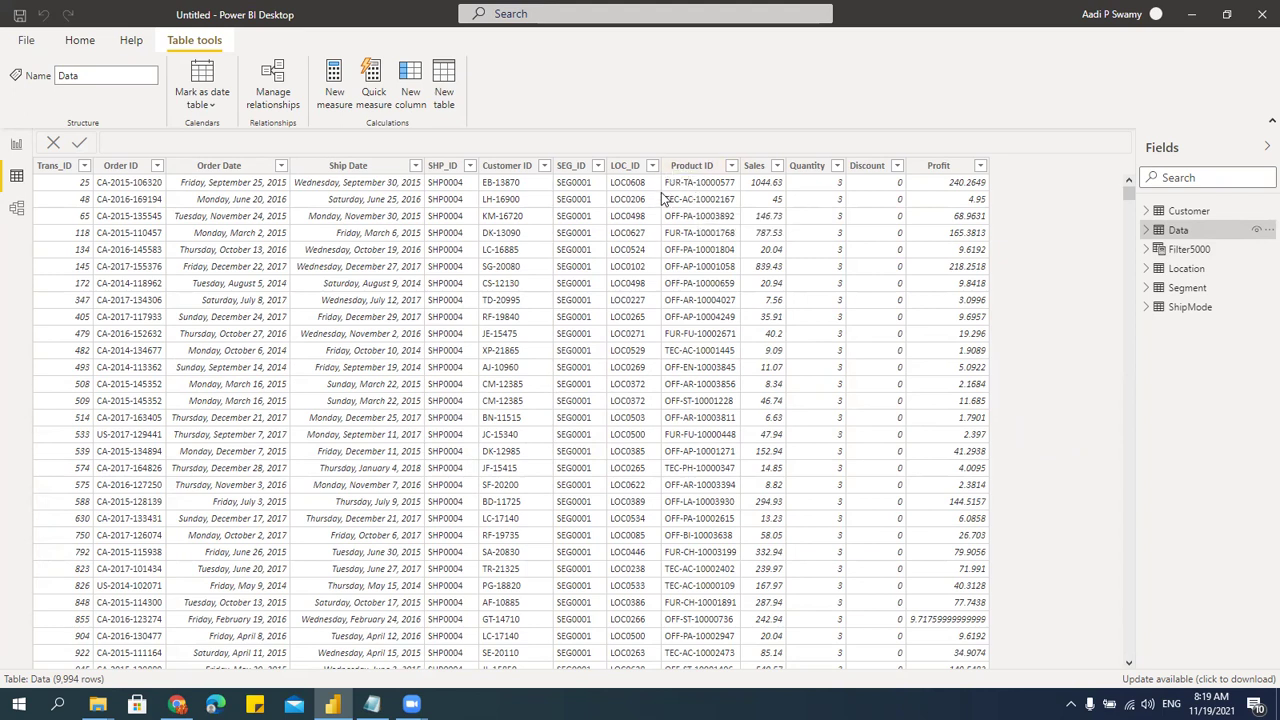
{"action": "left_click", "coordinate": [668, 167]}
{"action": "left_click", "coordinate": [412, 98]}
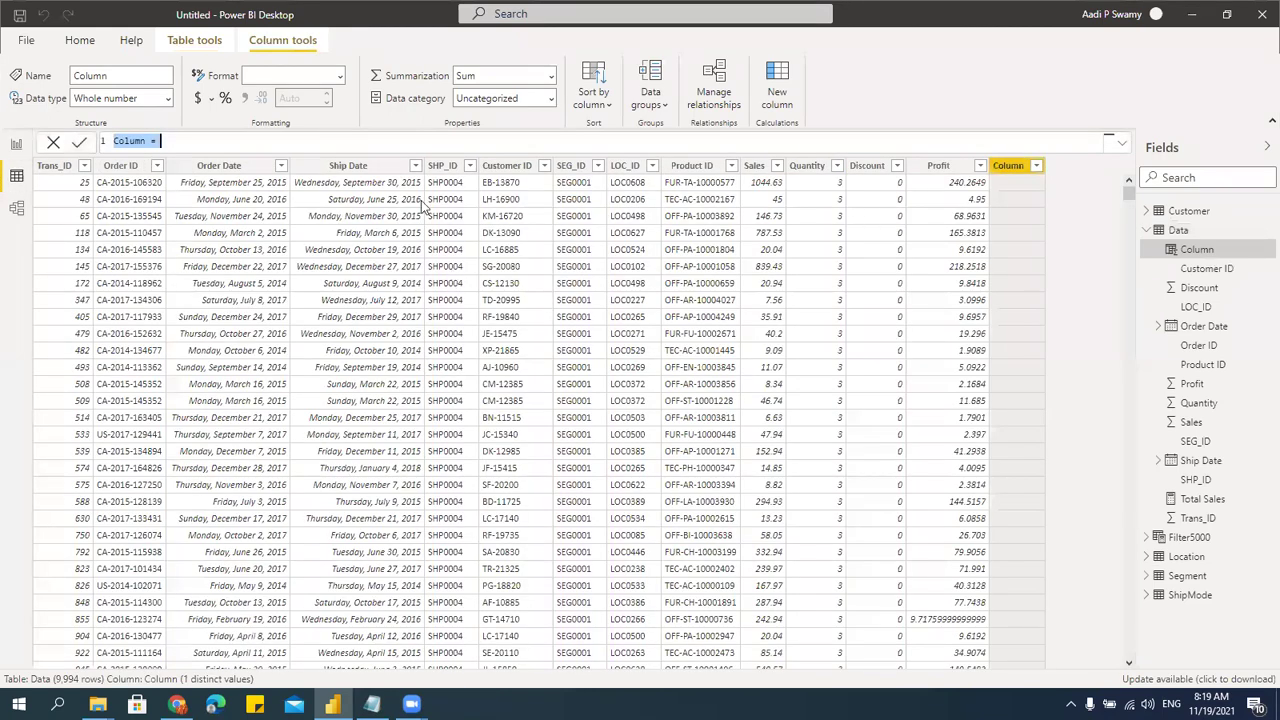
{"action": "left_click", "coordinate": [177, 140]}
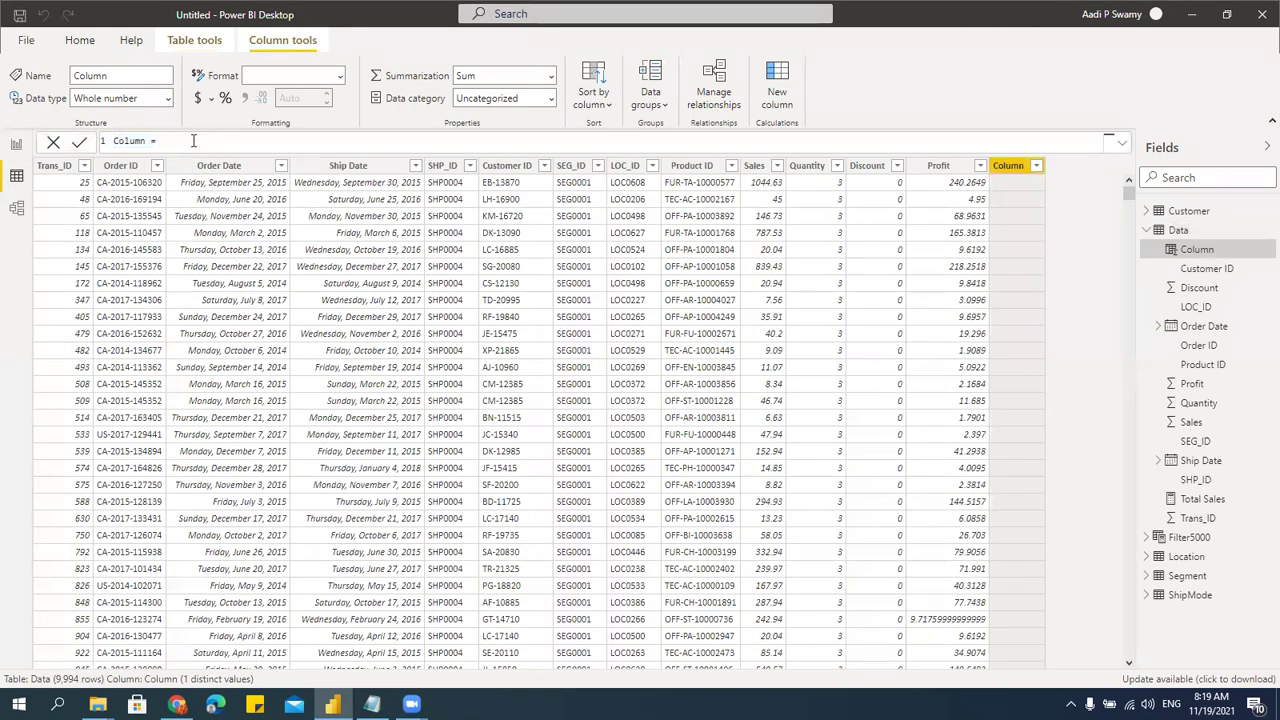
{"action": "key", "text": "BackSpace"}
{"action": "key", "text": "BackSpace"}
{"action": "key", "text": "BackSpace"}
{"action": "key", "text": "BackSpace"}
{"action": "key", "text": "BackSpace"}
{"action": "key", "text": "BackSpace"}
{"action": "key", "text": "BackSpace"}
{"action": "key", "text": "BackSpace"}
{"action": "type", "text": "Pro"}
{"action": "type", "text": "du"}
{"action": "key", "text": "BackSpace"}
{"action": "type", "text": "Code = LEFT("}
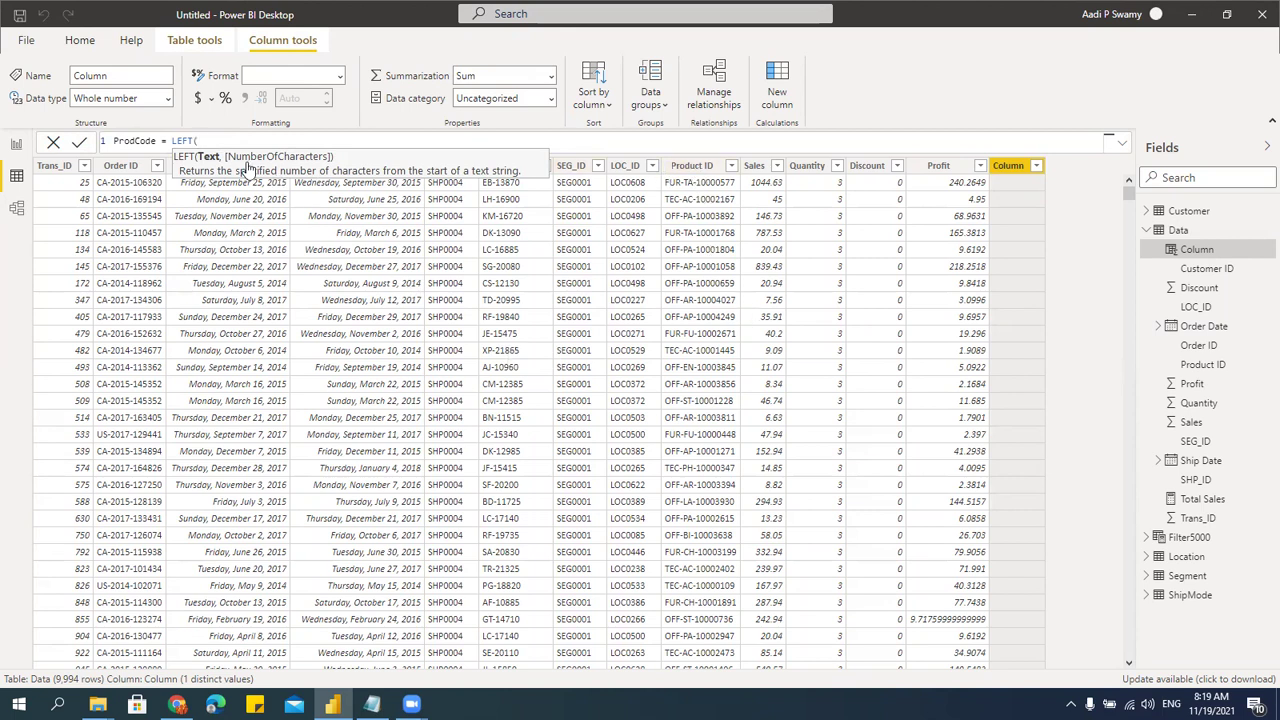
- Complete the ProdCode column's formula as LEFT(Data[Product ID],3) and commit it
{"action": "left_click", "coordinate": [697, 170]}
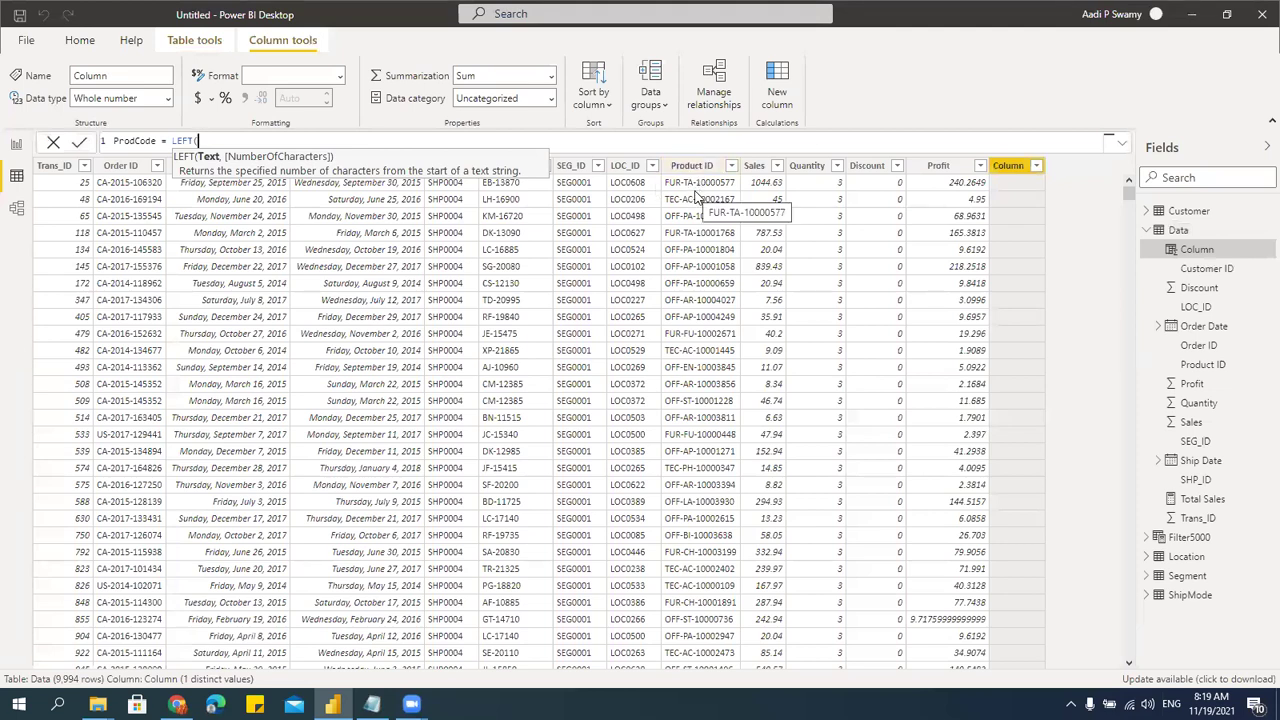
{"action": "type", "text": "pro"}
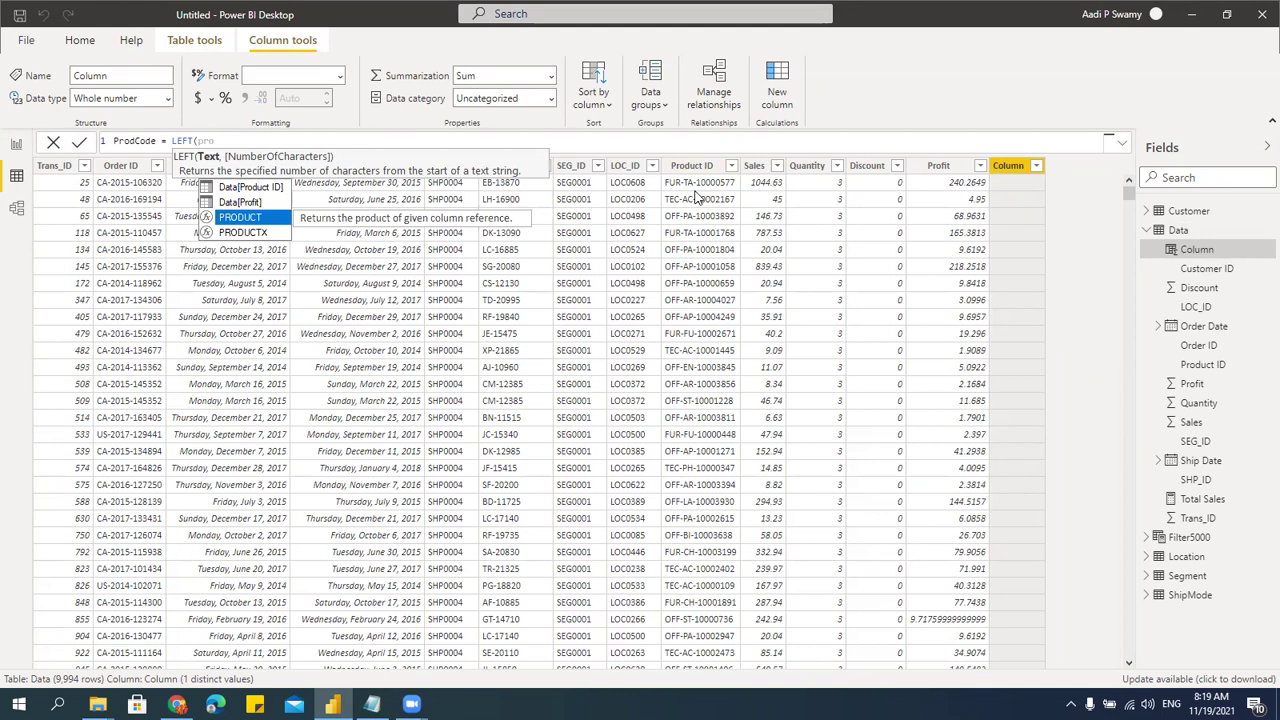
{"action": "key", "text": "Up"}
{"action": "key", "text": "Up"}
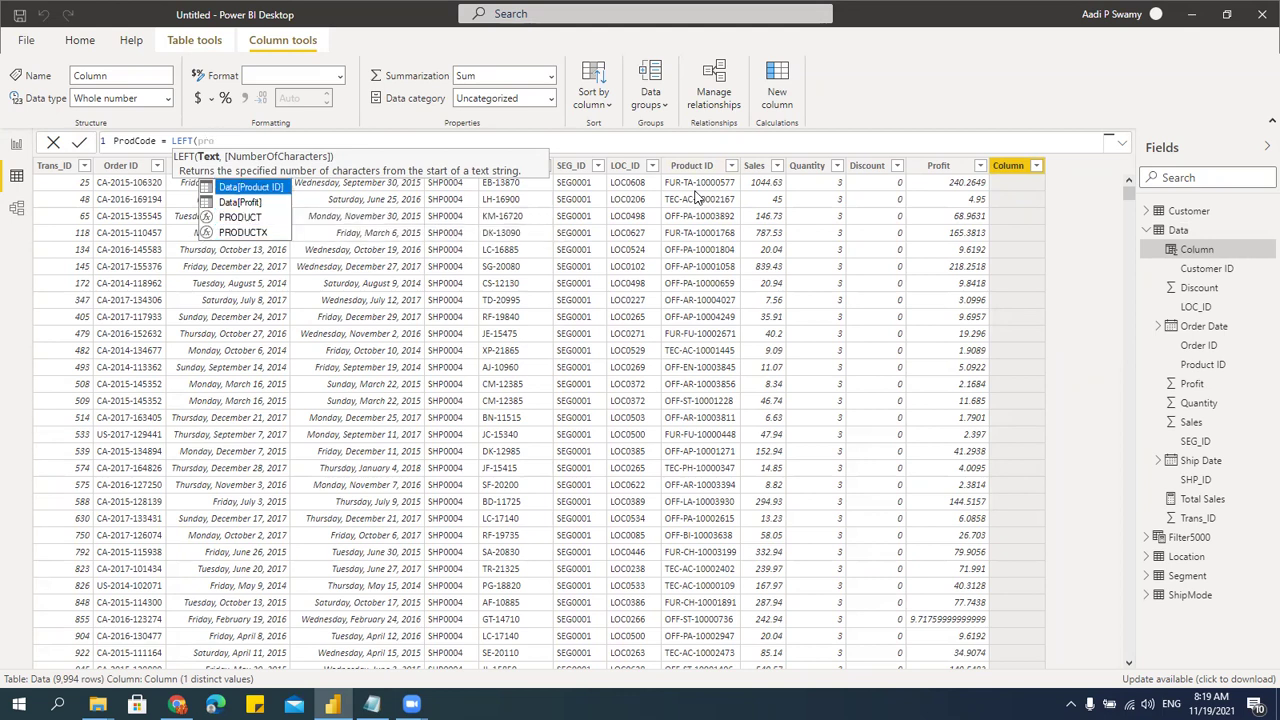
{"action": "key", "text": "Down"}
{"action": "key", "text": "Down"}
{"action": "key", "text": "Down"}
{"action": "key", "text": "Up"}
{"action": "key", "text": "Up"}
{"action": "key", "text": "Up"}
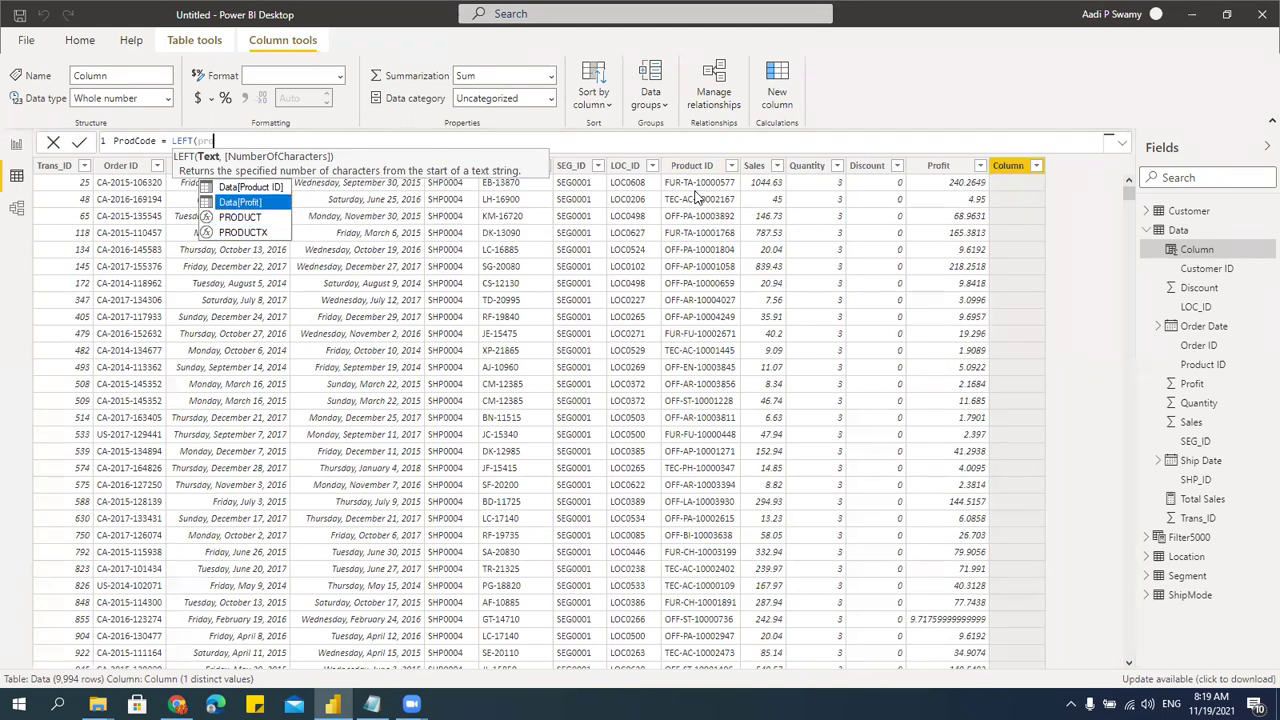
{"action": "key", "text": "Tab"}
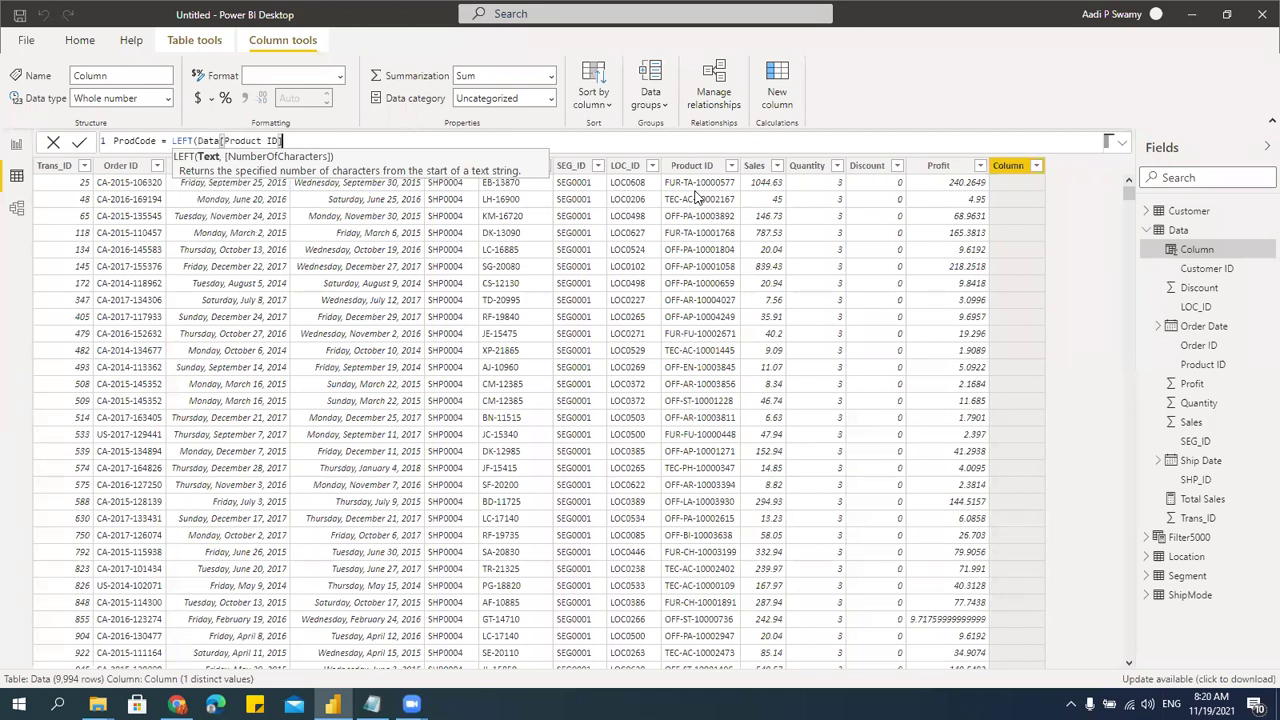
{"action": "type", "text": ","}
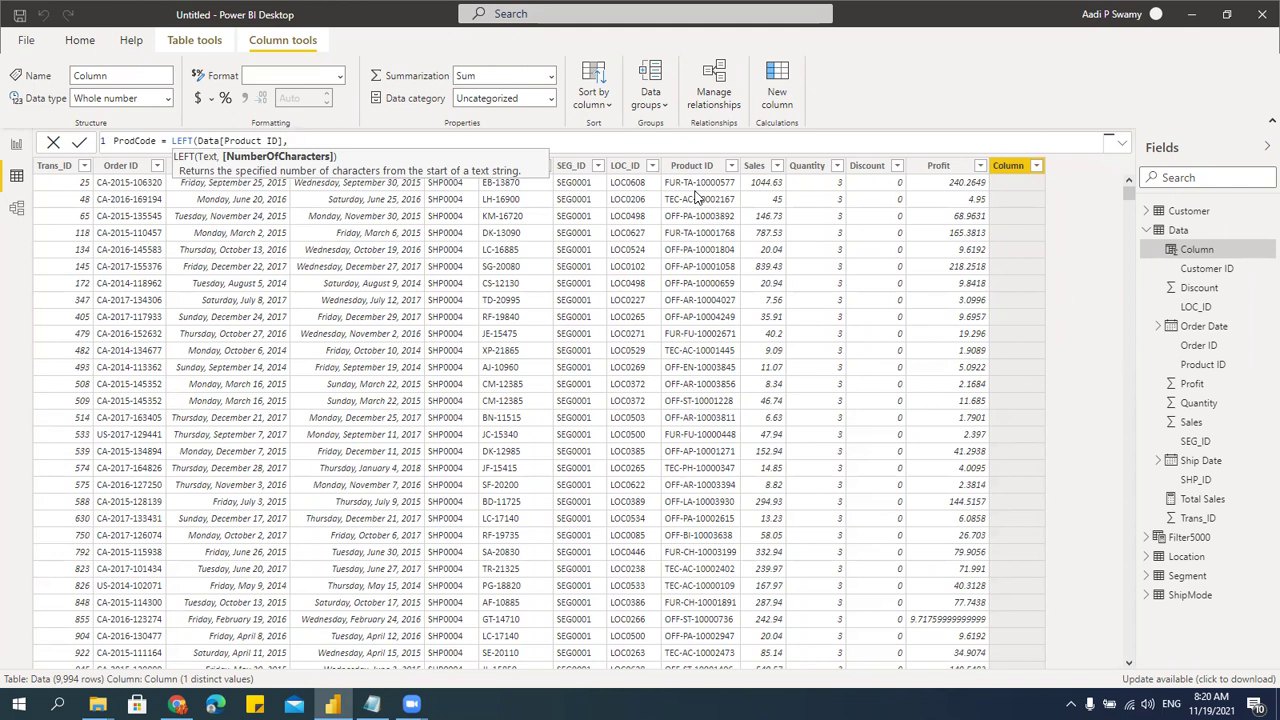
{"action": "type", "text": "3)"}
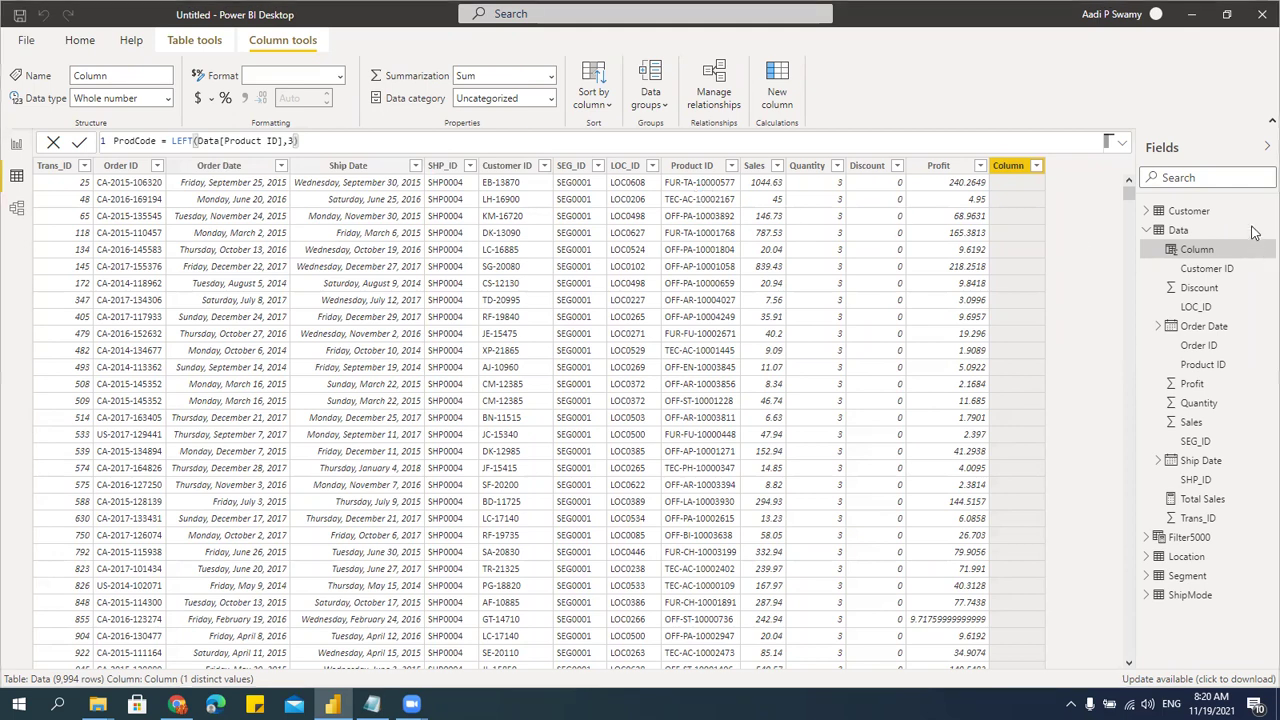
{"action": "key", "text": "Return"}
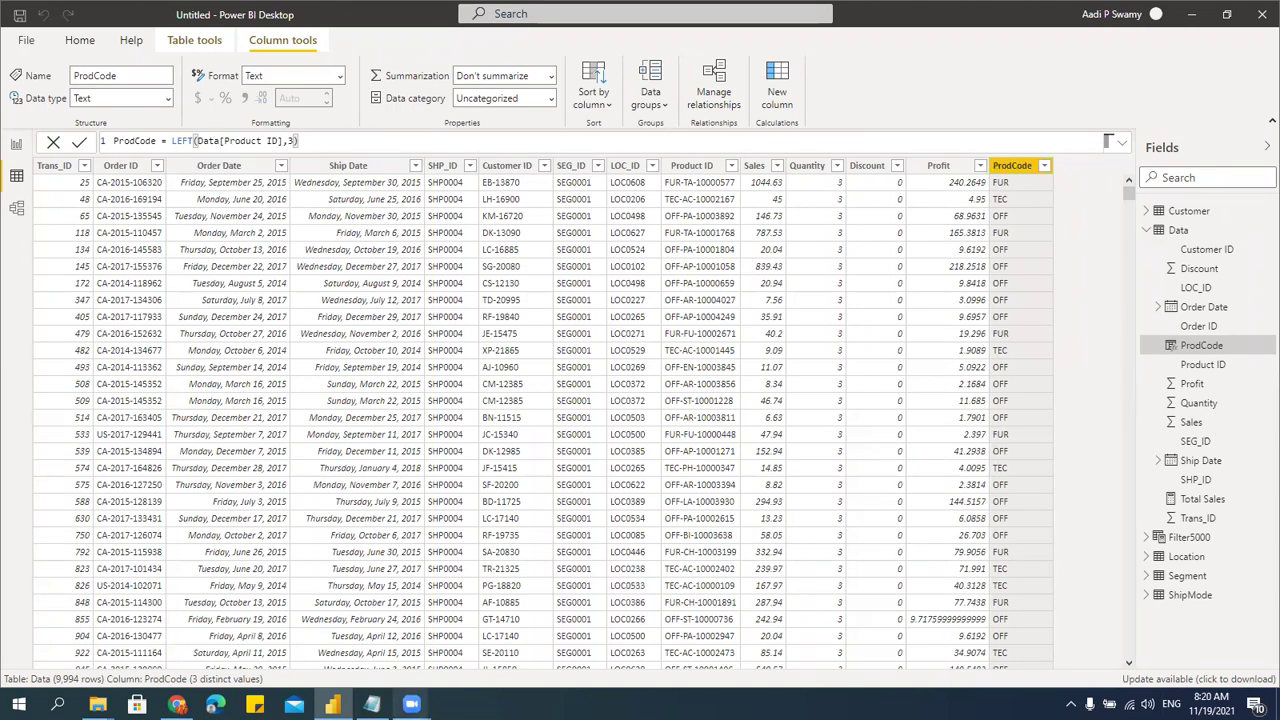
- Highlight the Country Code LEFT example and its Order ID argument in the Notepad notes, and return to Power BI Desktop
{"action": "left_click", "coordinate": [372, 704]}
{"action": "left_click_drag", "start_coordinate": [176, 258], "coordinate": [422, 260]}
{"action": "left_click", "coordinate": [345, 312]}
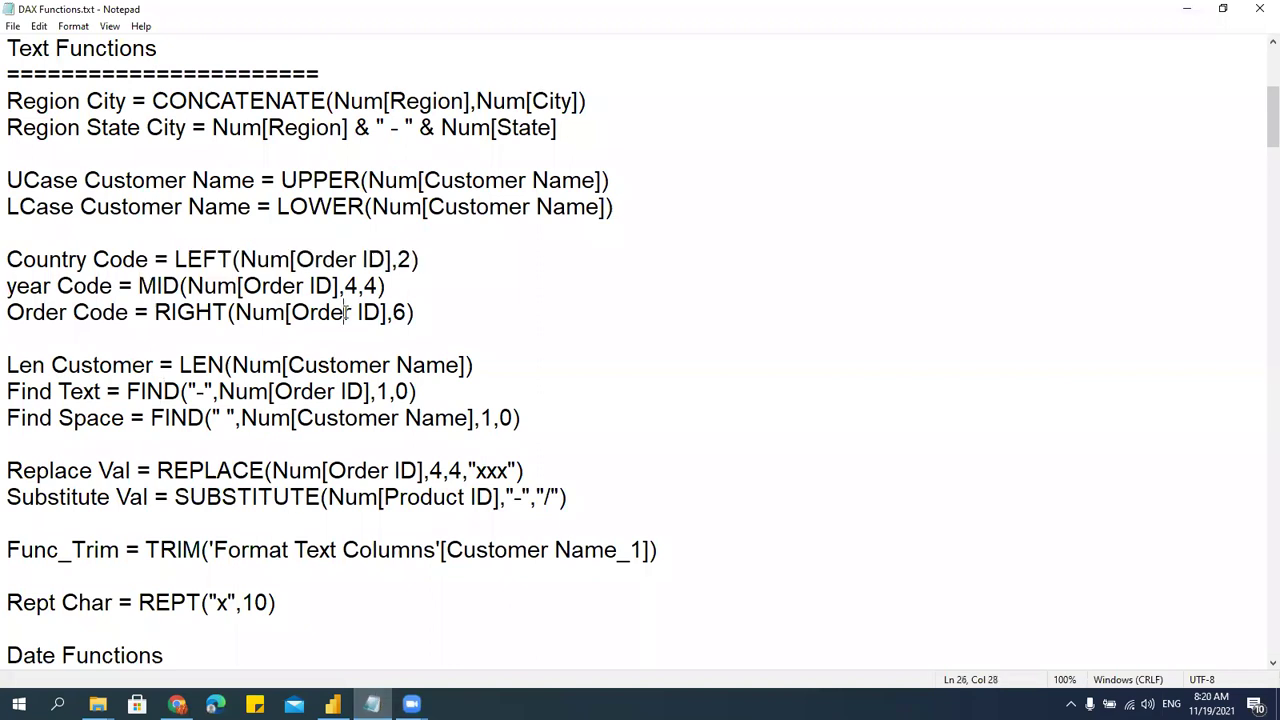
{"action": "left_click", "coordinate": [1187, 9]}
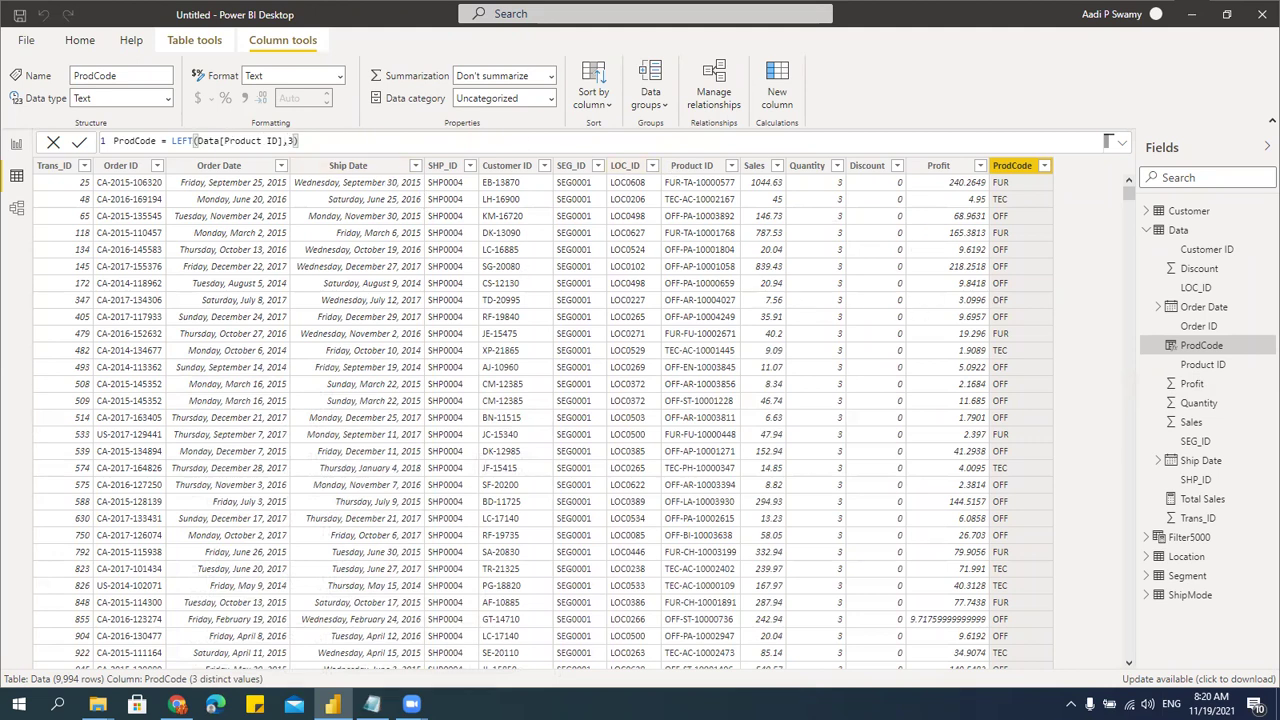
{"action": "key", "text": "alt+Tab"}
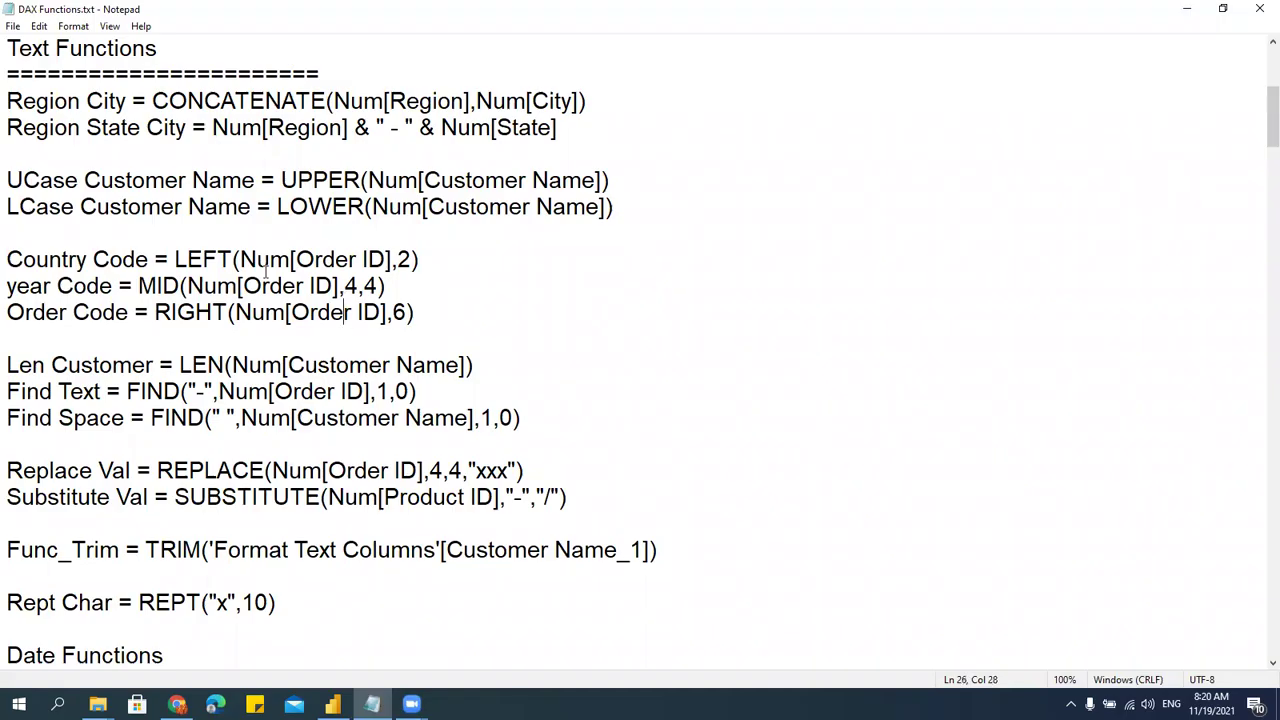
{"action": "left_click_drag", "start_coordinate": [296, 259], "coordinate": [386, 260]}
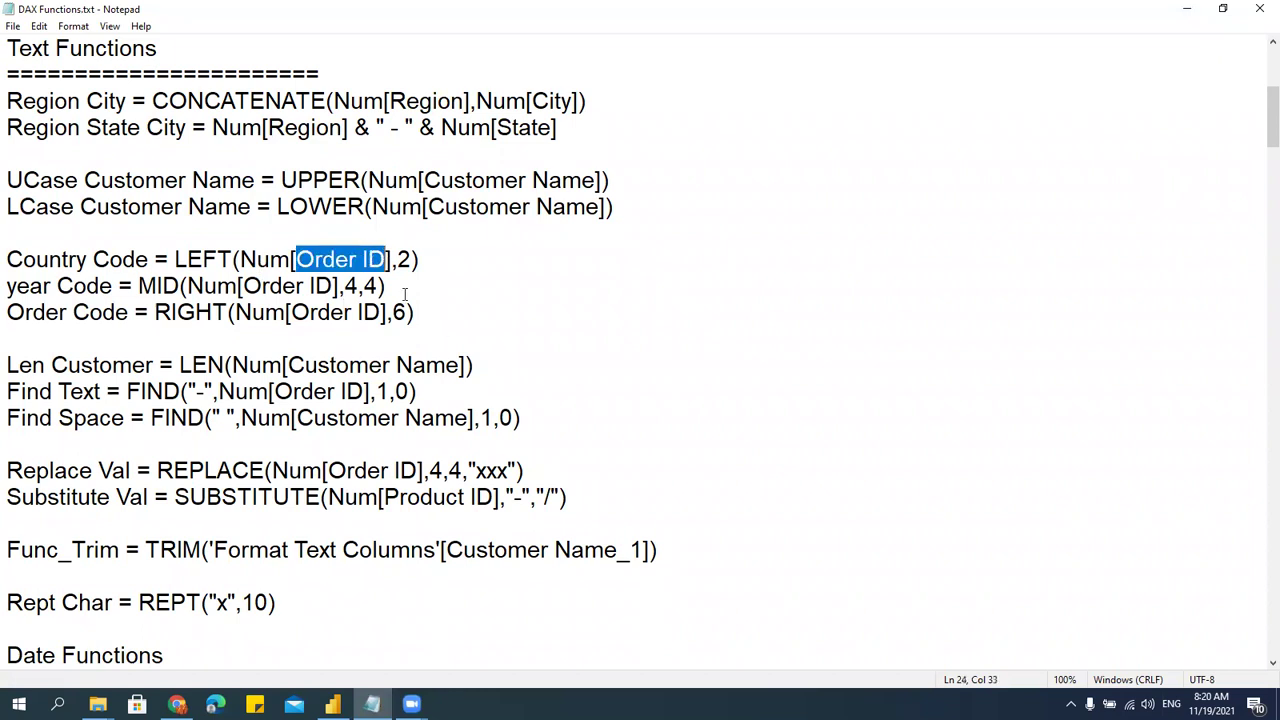
{"action": "key", "text": "alt+Tab"}
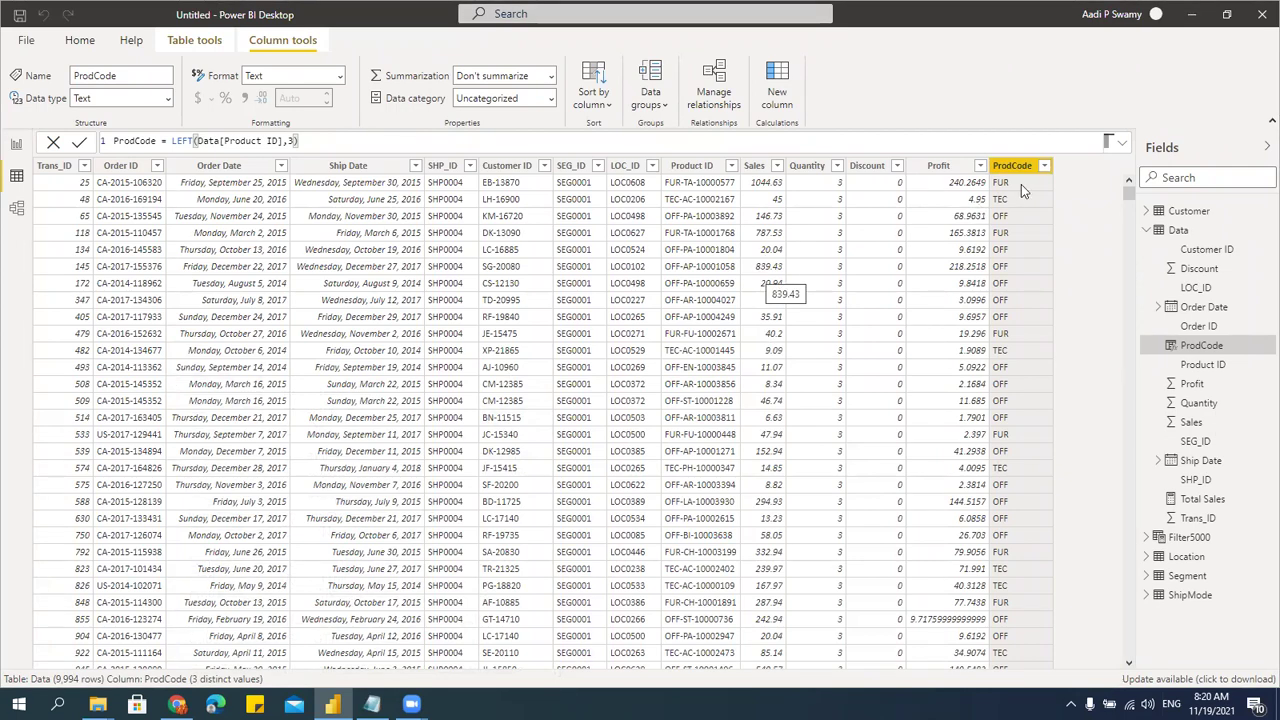
- Review the RIGHT example and highlight FIND in the Find Text example of the Notepad notes, and return to Power BI Desktop
{"action": "key", "text": "alt+Tab"}
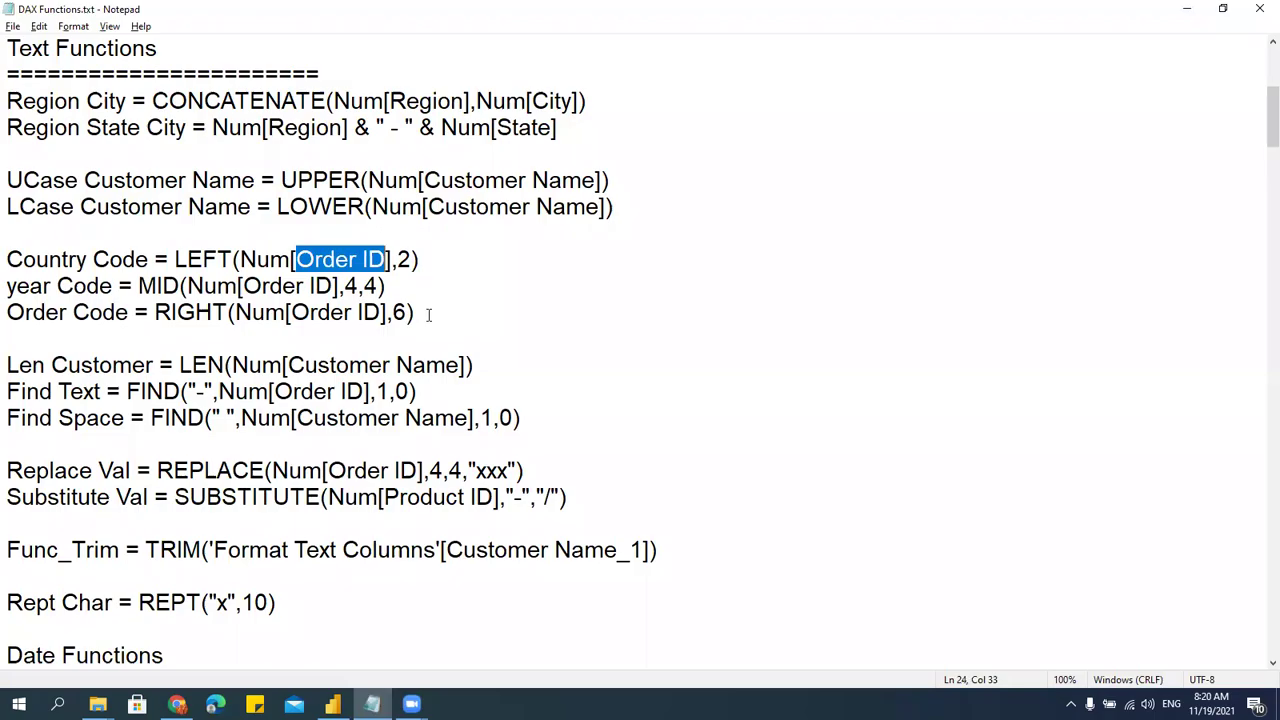
{"action": "left_click", "coordinate": [366, 314]}
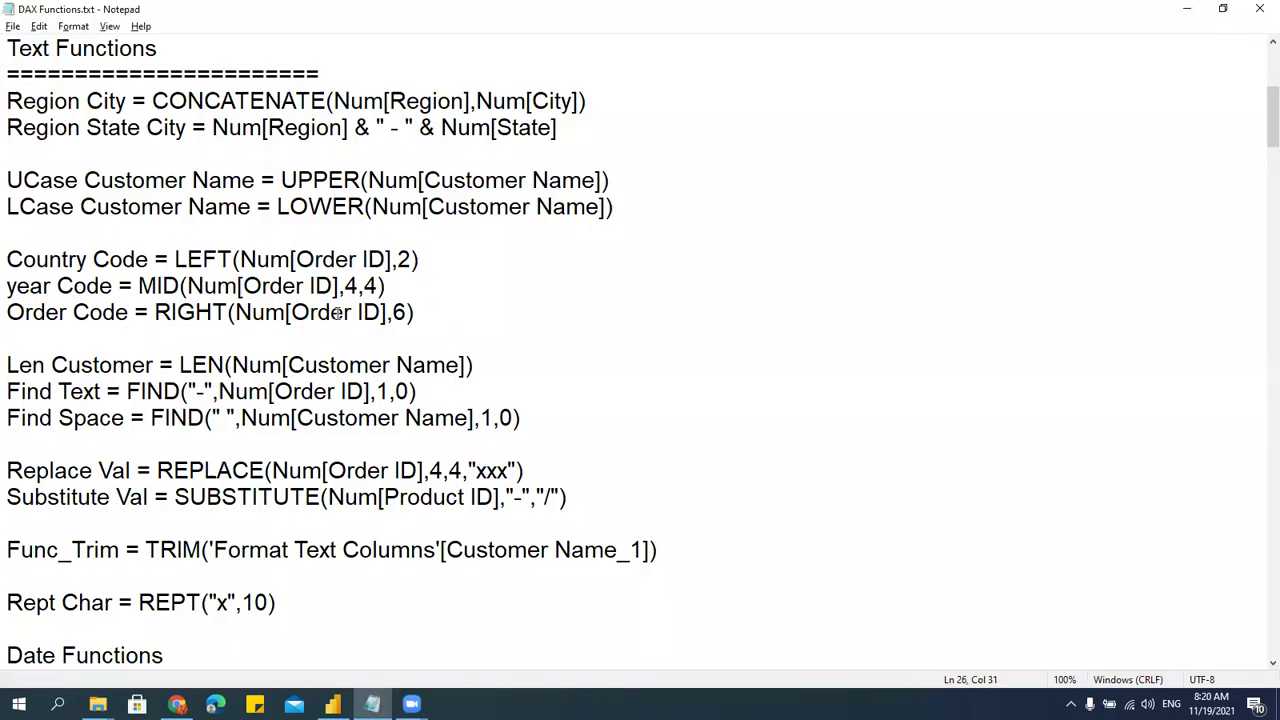
{"action": "scroll", "coordinate": [388, 174], "scroll_direction": "down", "scroll_amount": 2}
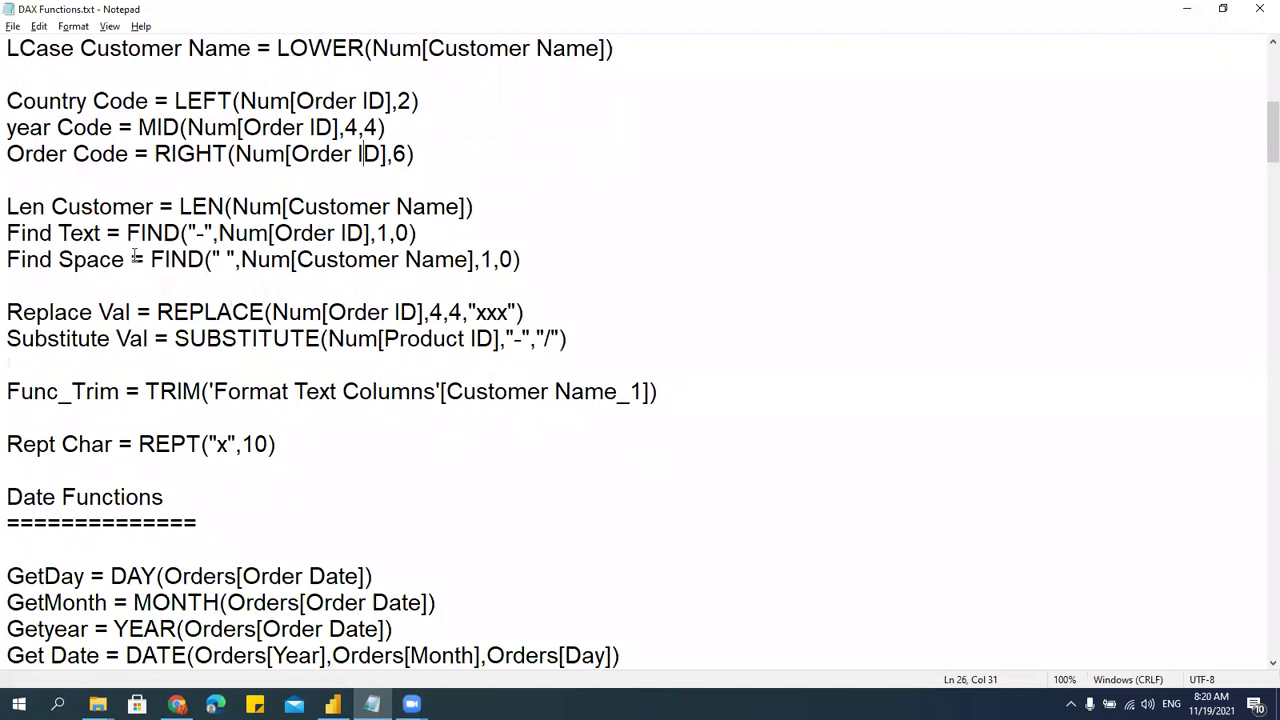
{"action": "left_click_drag", "start_coordinate": [127, 232], "coordinate": [200, 232]}
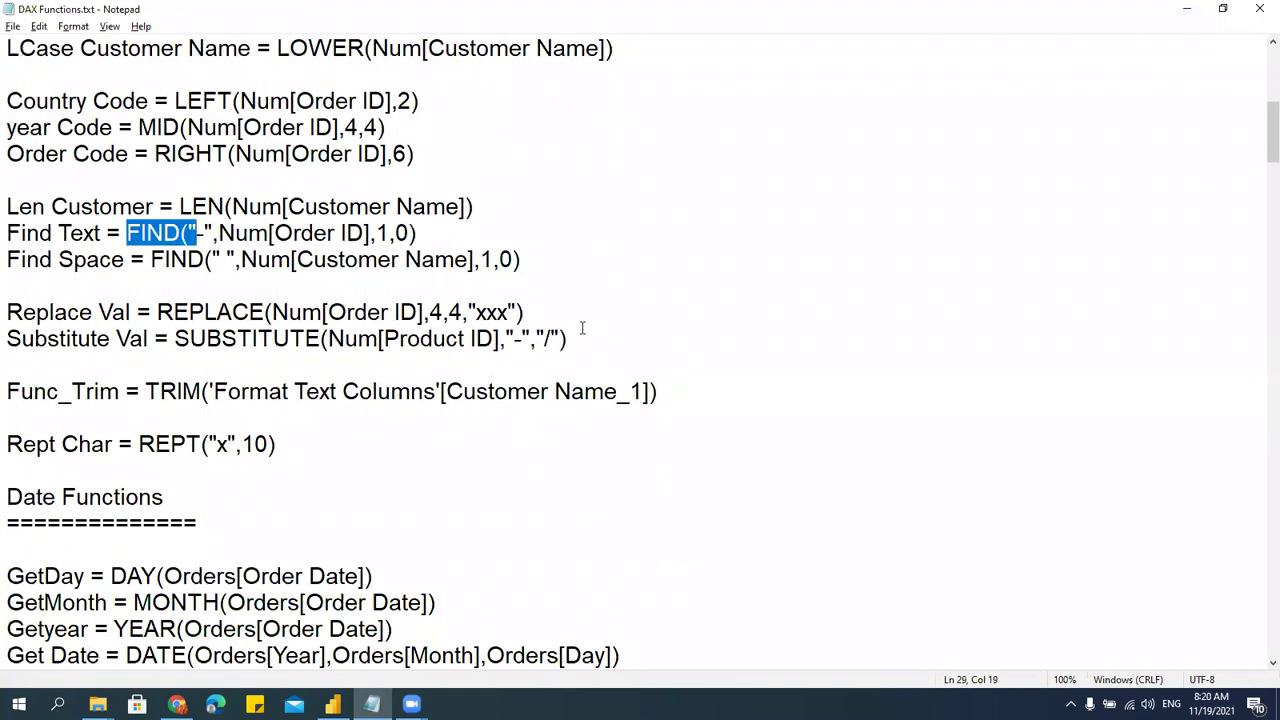
{"action": "key", "text": "alt+Tab"}
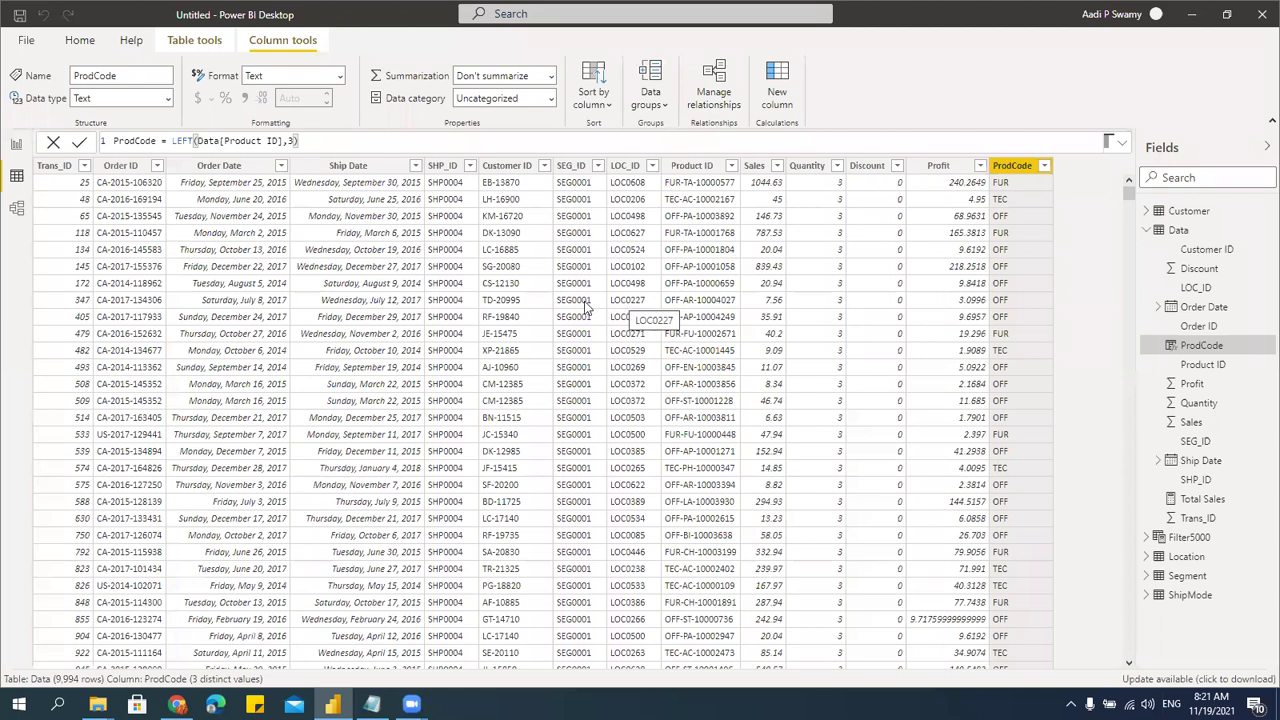
- Start a new calculated column named Find Space in the Customer table, using the FIND function
{"action": "left_click", "coordinate": [1190, 212]}
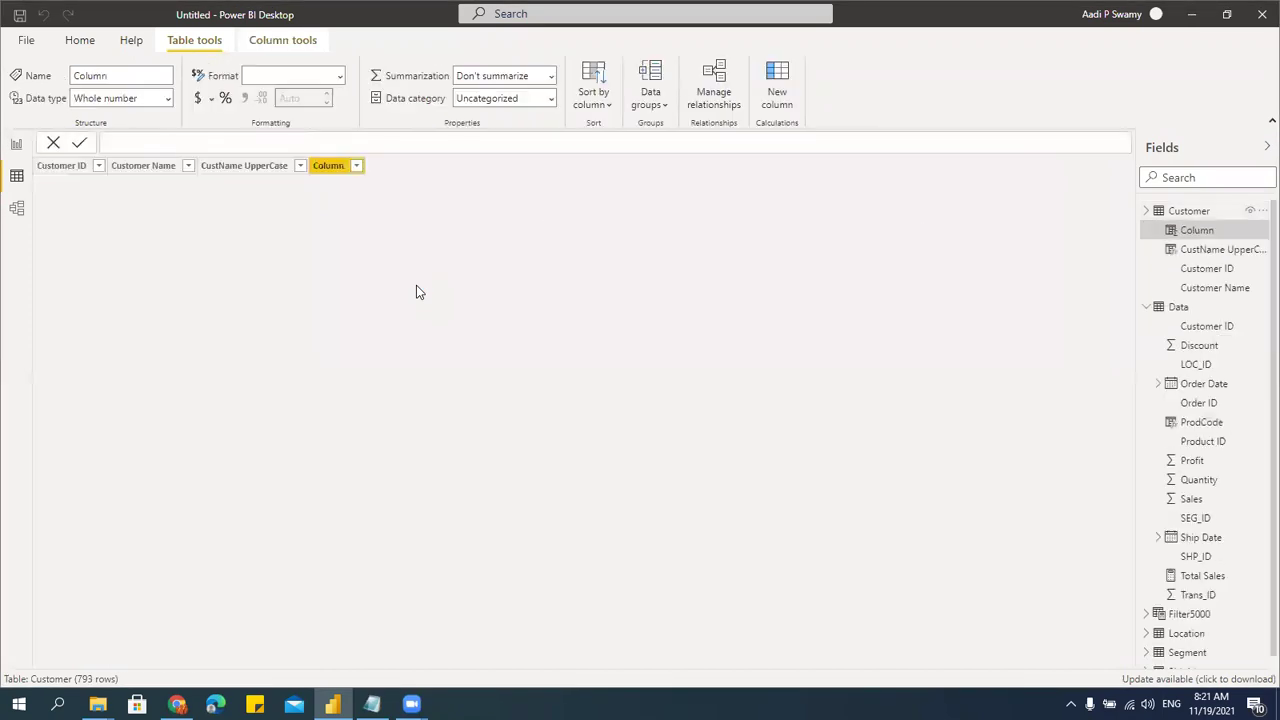
{"action": "left_click", "coordinate": [219, 140]}
{"action": "key", "text": "BackSpace"}
{"action": "key", "text": "BackSpace"}
{"action": "key", "text": "BackSpace"}
{"action": "key", "text": "BackSpace"}
{"action": "key", "text": "BackSpace"}
{"action": "key", "text": "BackSpace"}
{"action": "key", "text": "BackSpace"}
{"action": "key", "text": "BackSpace"}
{"action": "key", "text": "BackSpace"}
{"action": "type", "text": "Find Space"}
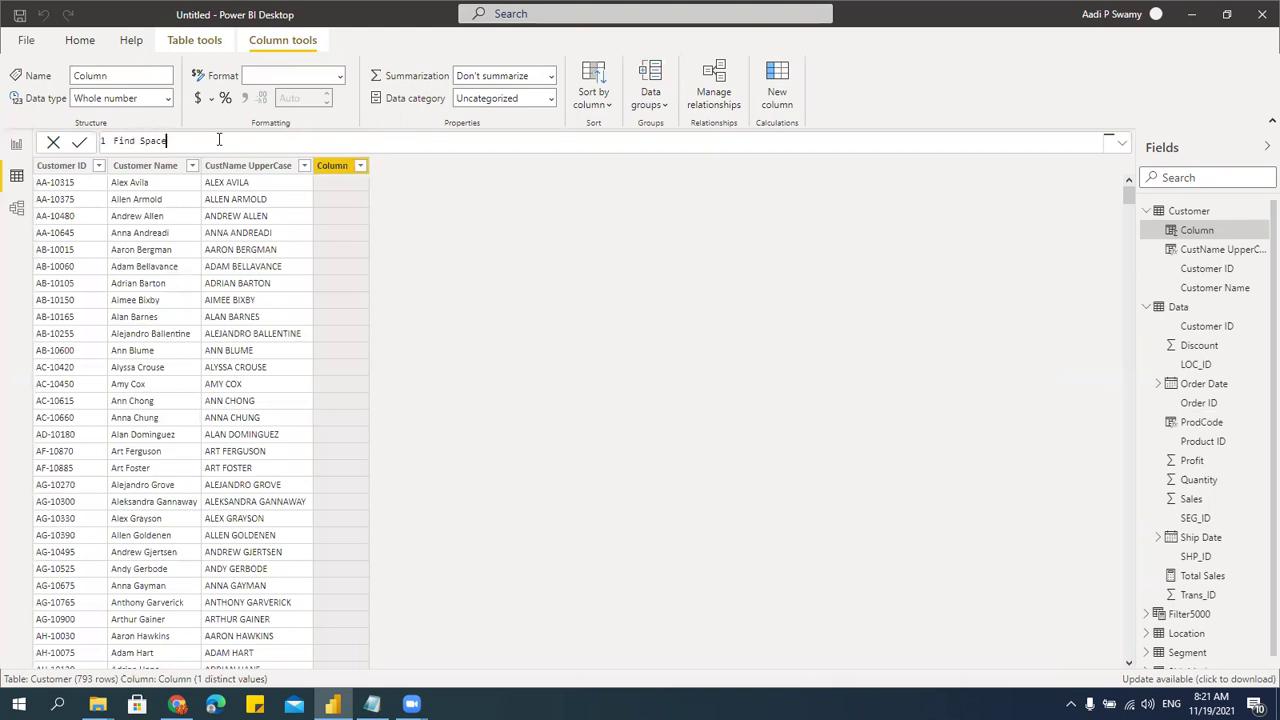
{"action": "type", "text": " = FIND("}
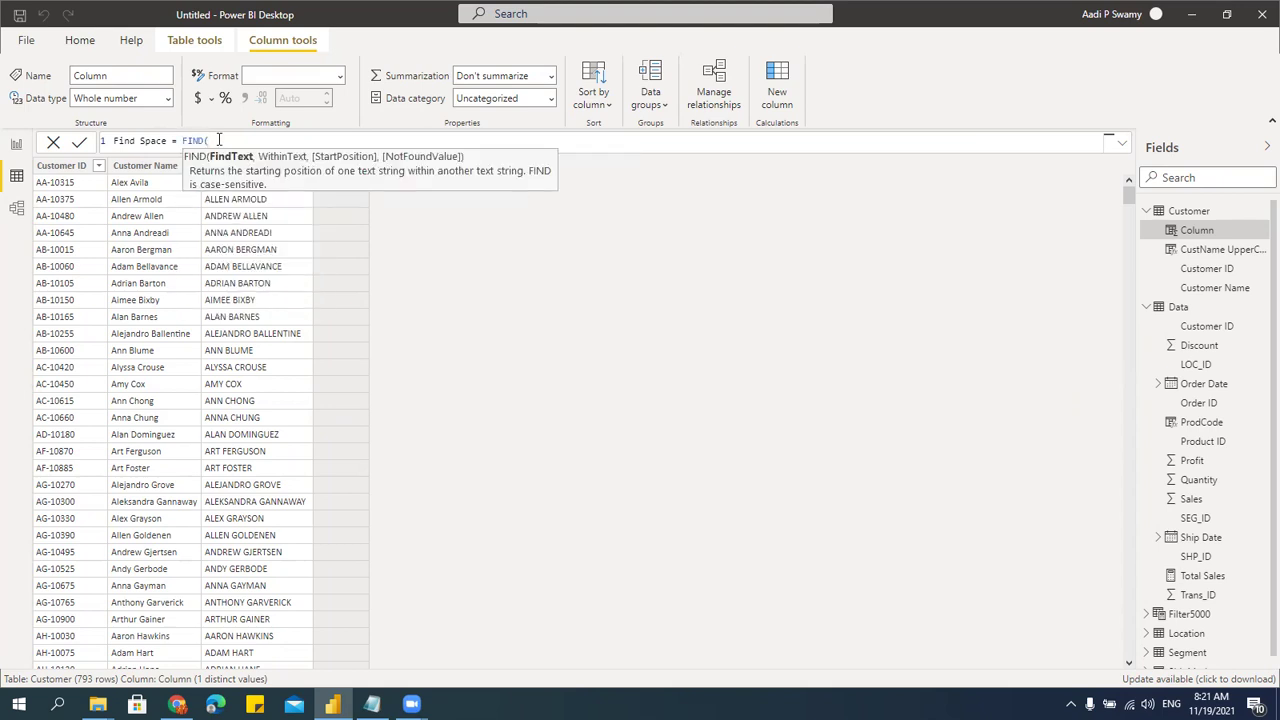
- Complete the Find Space column's formula as FIND(" ",Customer[Customer Name],1,0) and commit it
{"action": "type", "text": "\" \",cu"}
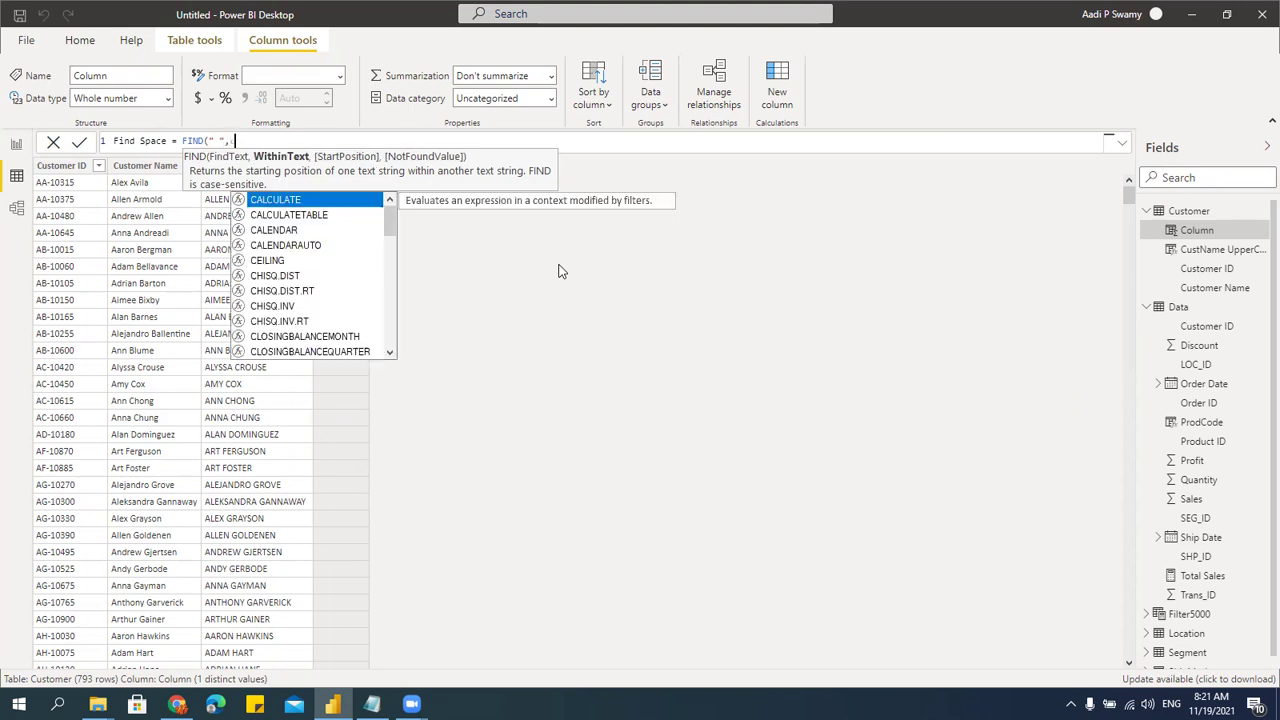
{"action": "key", "text": "Down"}
{"action": "key", "text": "Down"}
{"action": "key", "text": "Down"}
{"action": "key", "text": "Down"}
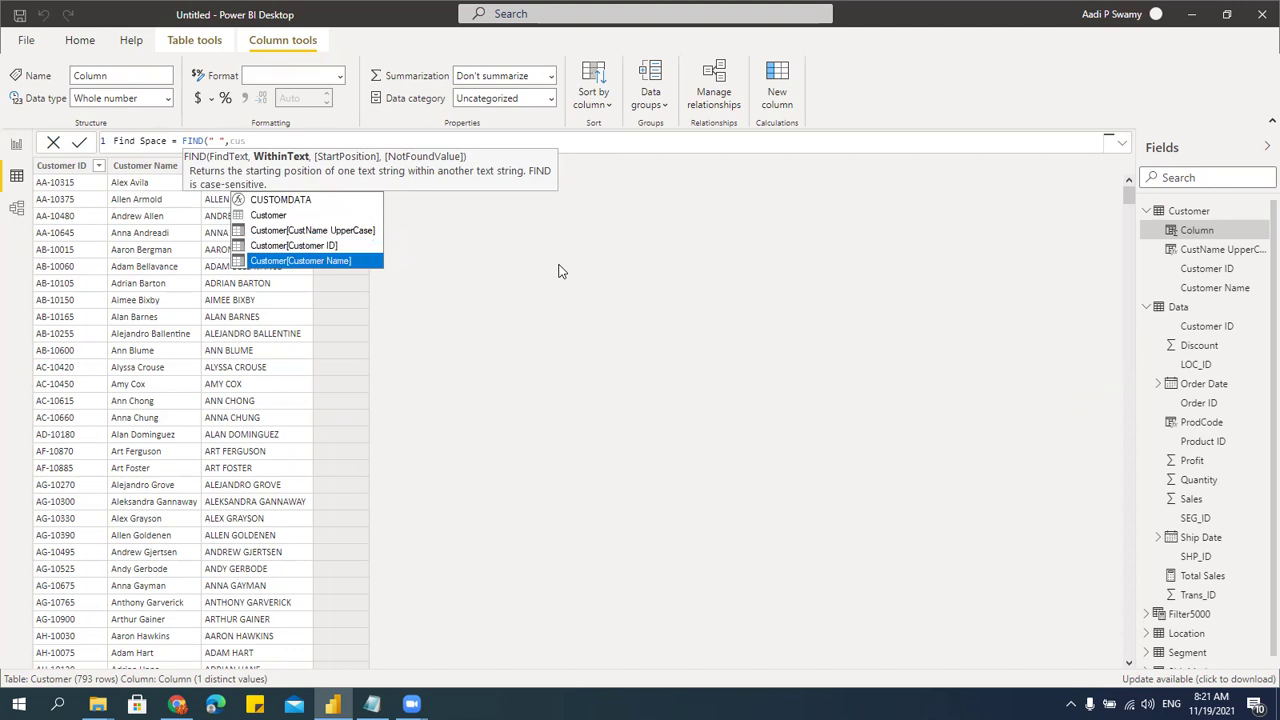
{"action": "key", "text": "Tab"}
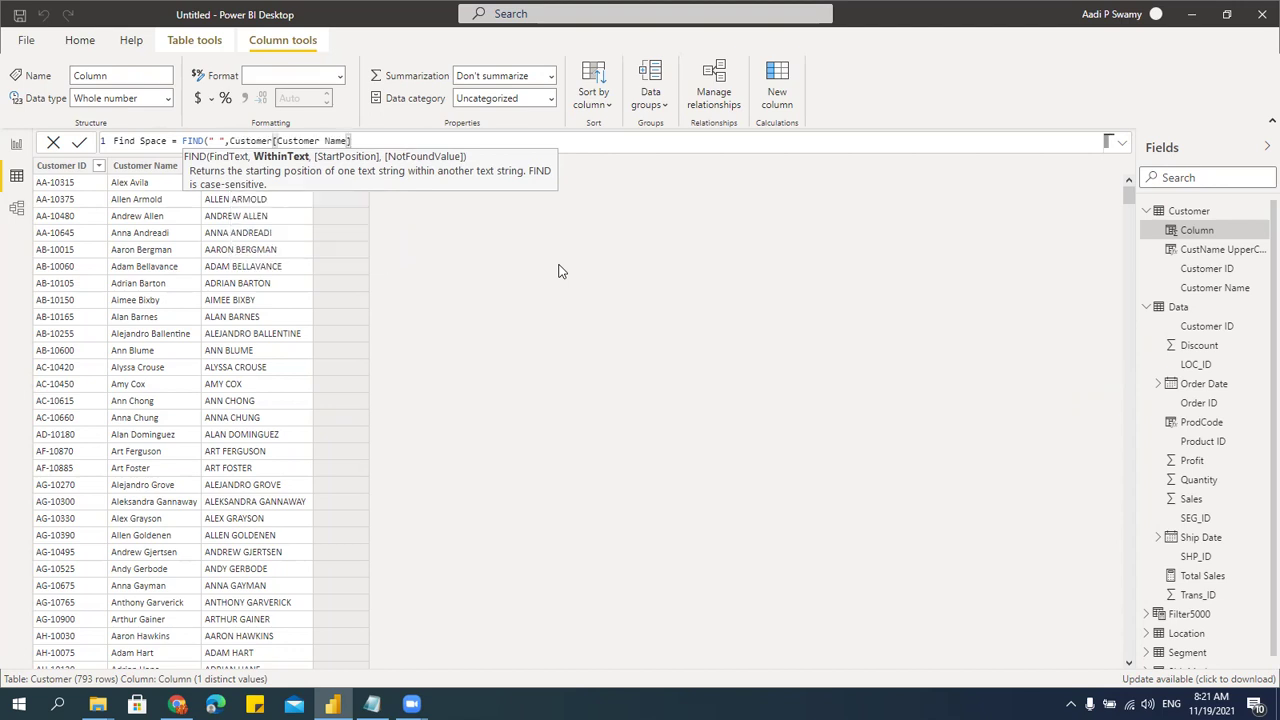
{"action": "type", "text": ","}
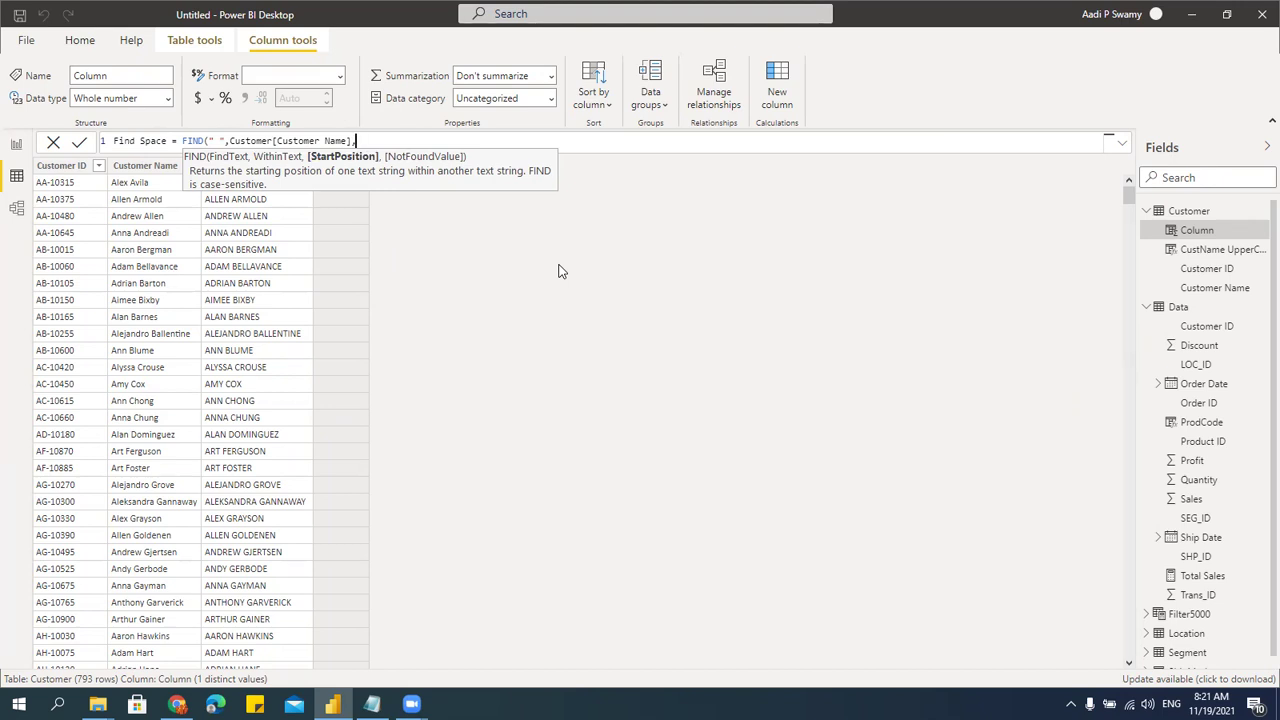
{"action": "type", "text": "1,"}
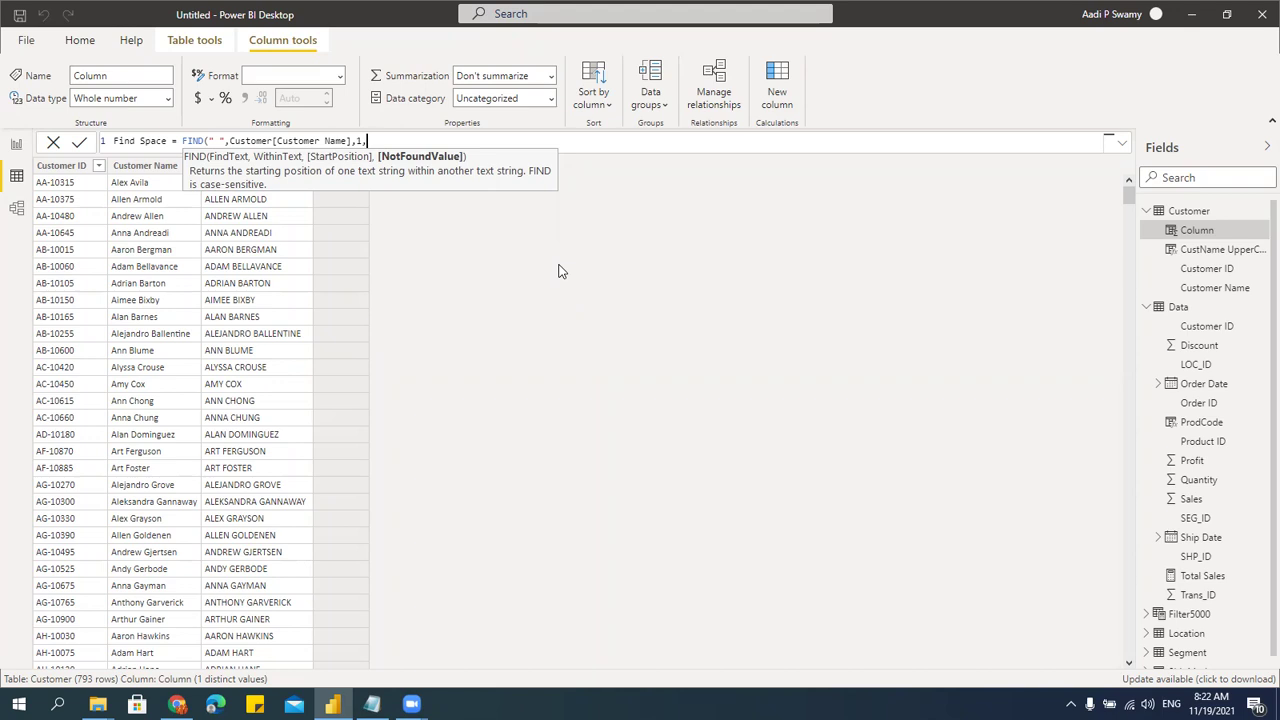
{"action": "type", "text": "0)"}
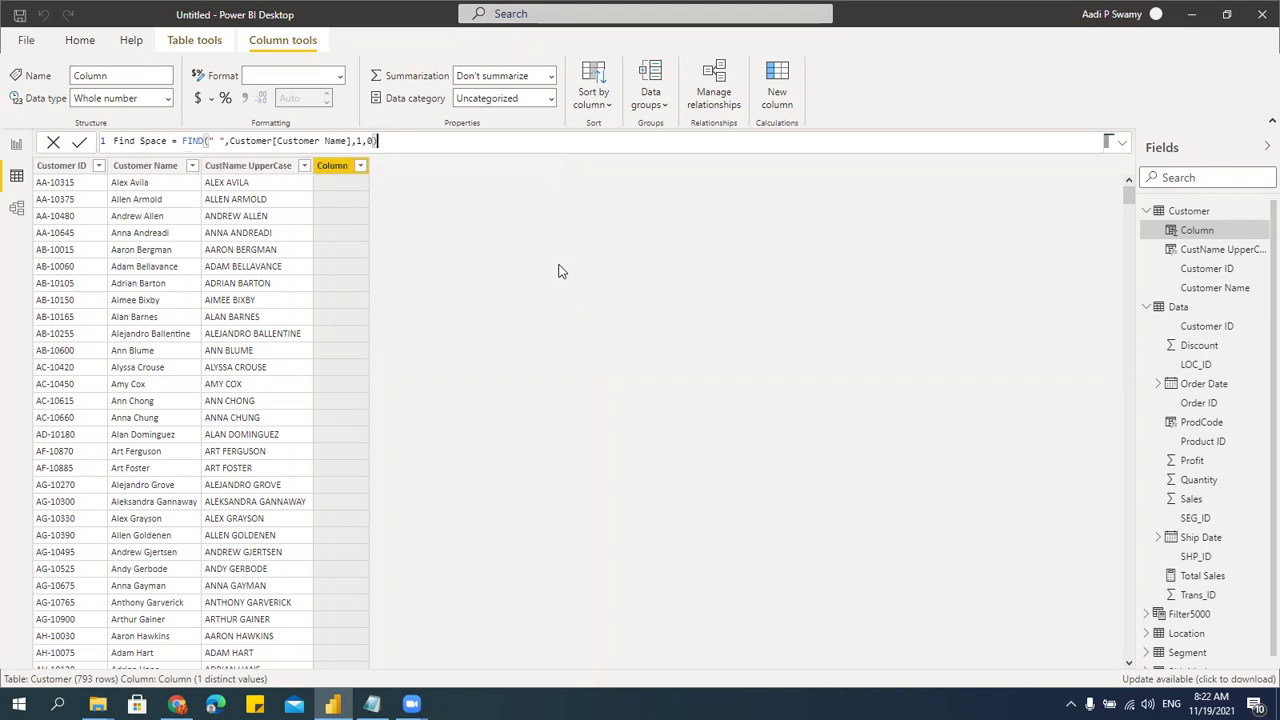
{"action": "key", "text": "Return"}
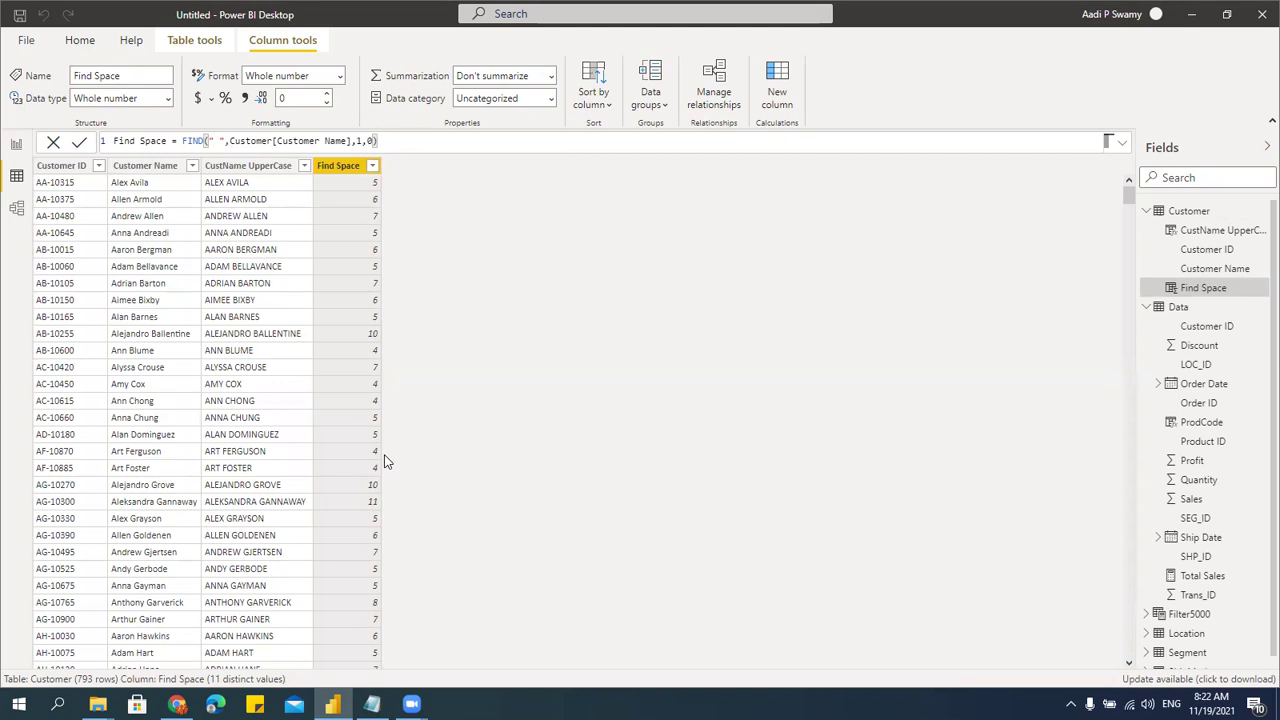
- Change the text searched for in the Find Space formula to "z" and commit it
{"action": "left_click", "coordinate": [220, 141]}
{"action": "key", "text": "BackSpace"}
{"action": "key", "text": "Return"}
- Filter the Find Space column to show only rows with the value 0
{"action": "left_click", "coordinate": [373, 166]}
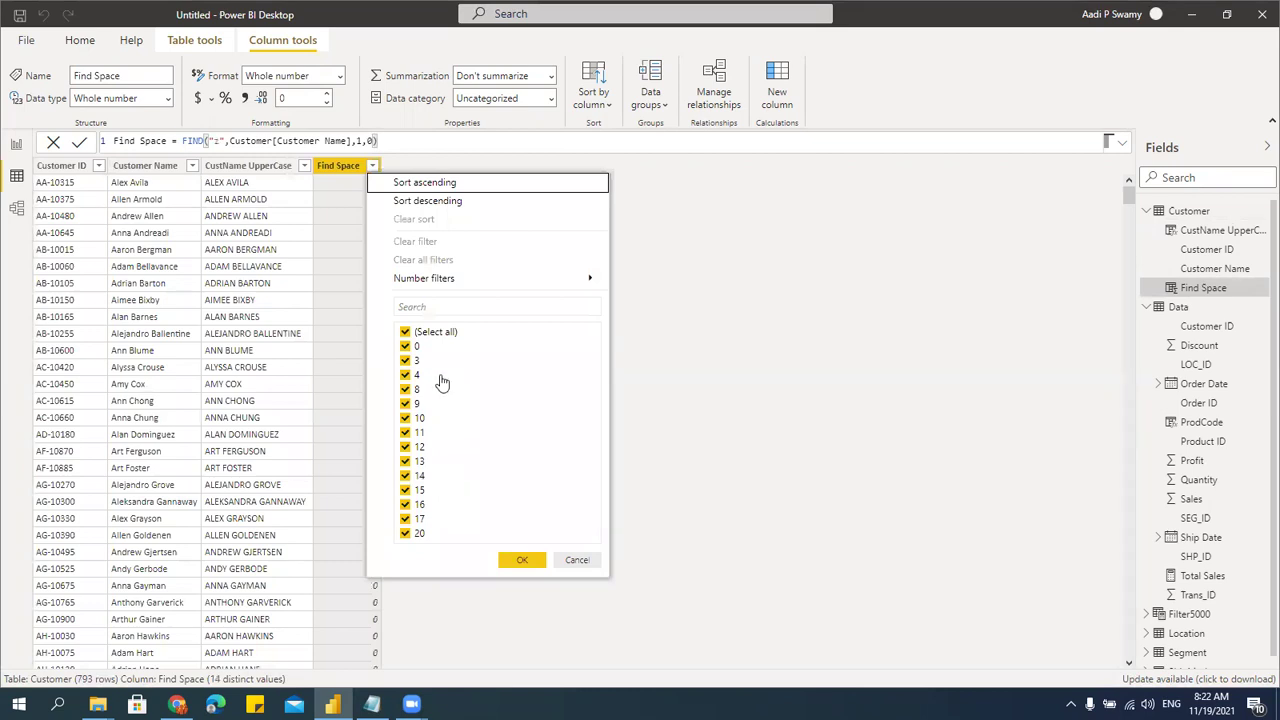
{"action": "left_click", "coordinate": [405, 332]}
{"action": "left_click", "coordinate": [405, 347]}
{"action": "left_click", "coordinate": [518, 559]}
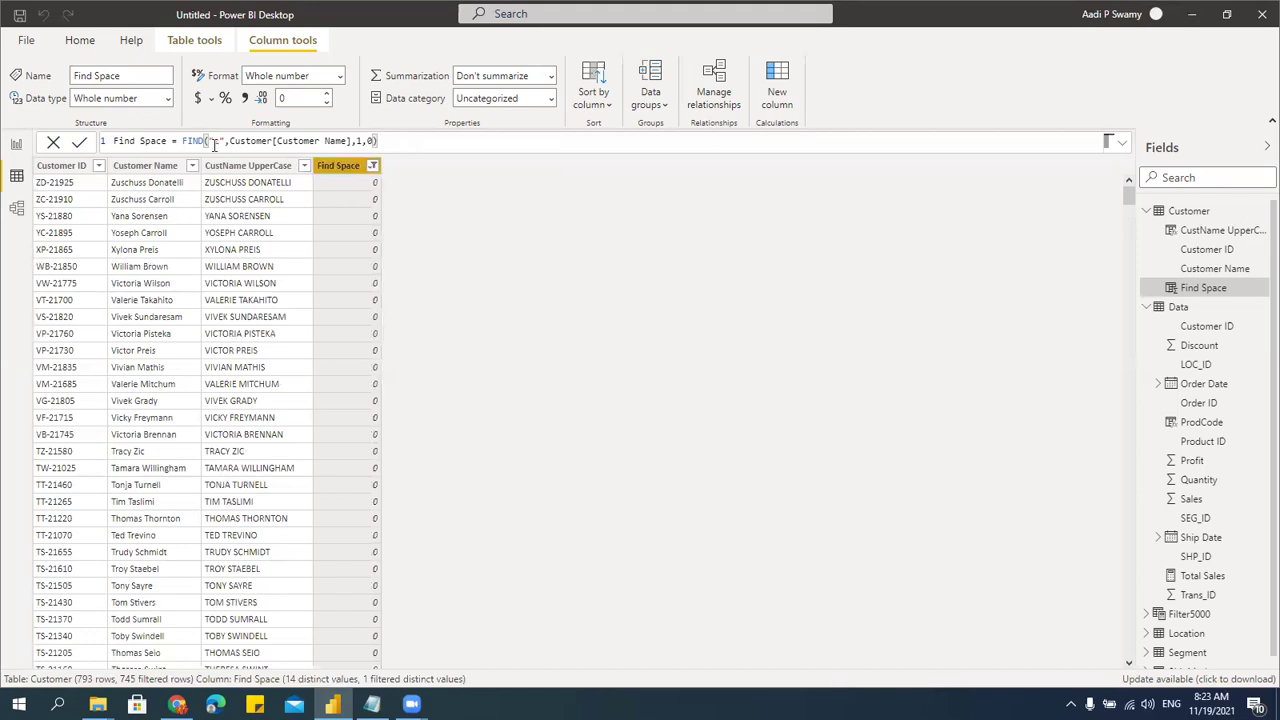
- Reset the Find Space column's filter to include all values
{"action": "left_click", "coordinate": [372, 165]}
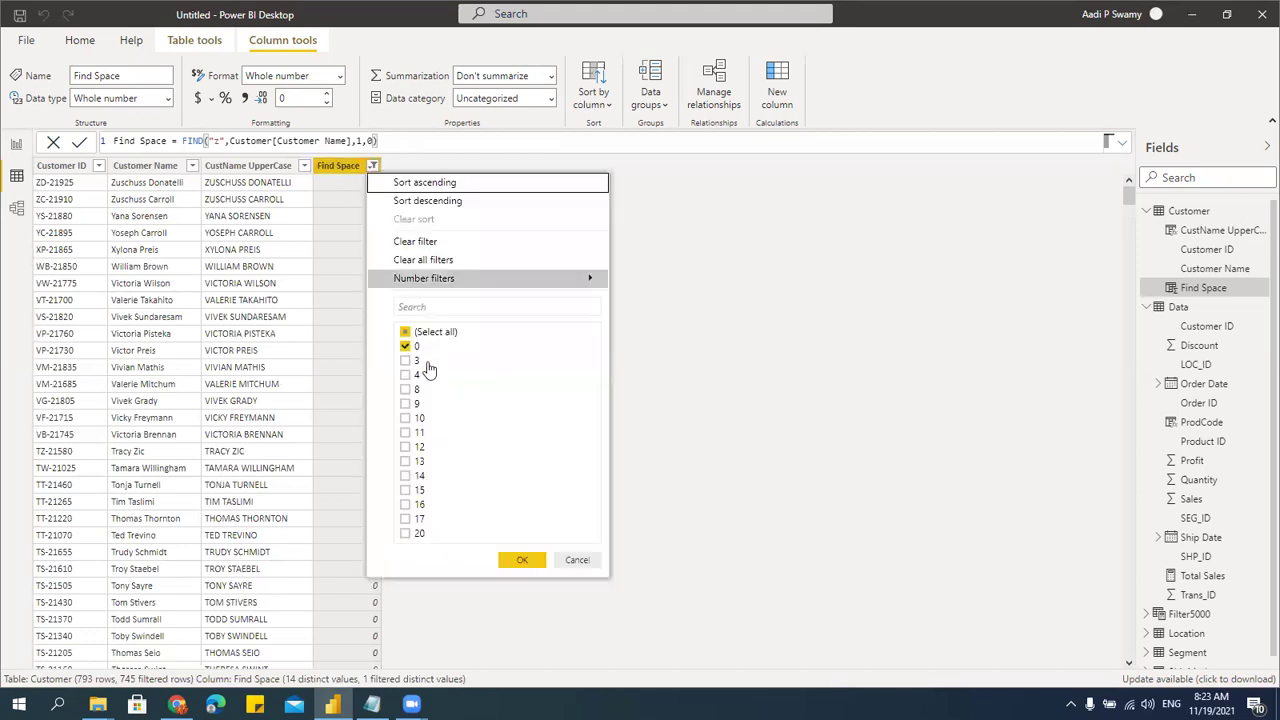
{"action": "left_click", "coordinate": [403, 346]}
{"action": "left_click", "coordinate": [404, 333]}
{"action": "left_click", "coordinate": [511, 557]}
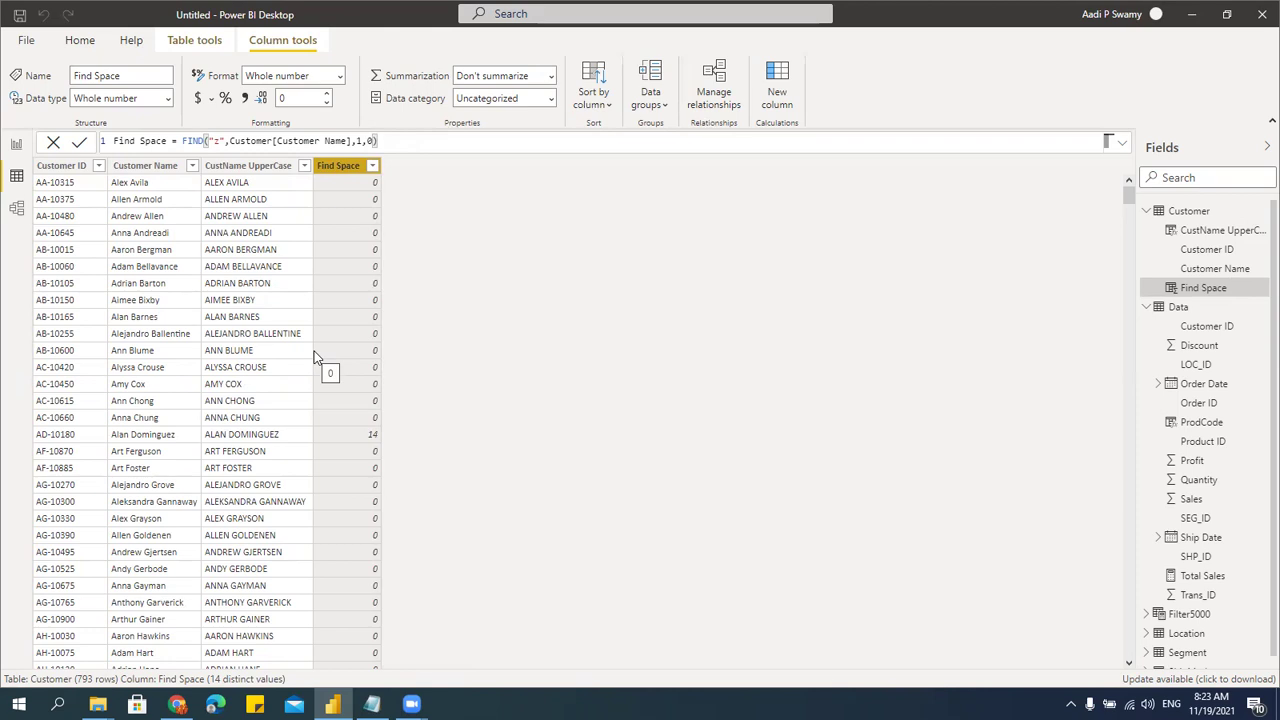
- Review the Date Functions section of the Notepad notes, highlight DAY(Orders[Order Date]) in the GetDay example, and return to Power BI Desktop
{"action": "key", "text": "alt+Tab"}
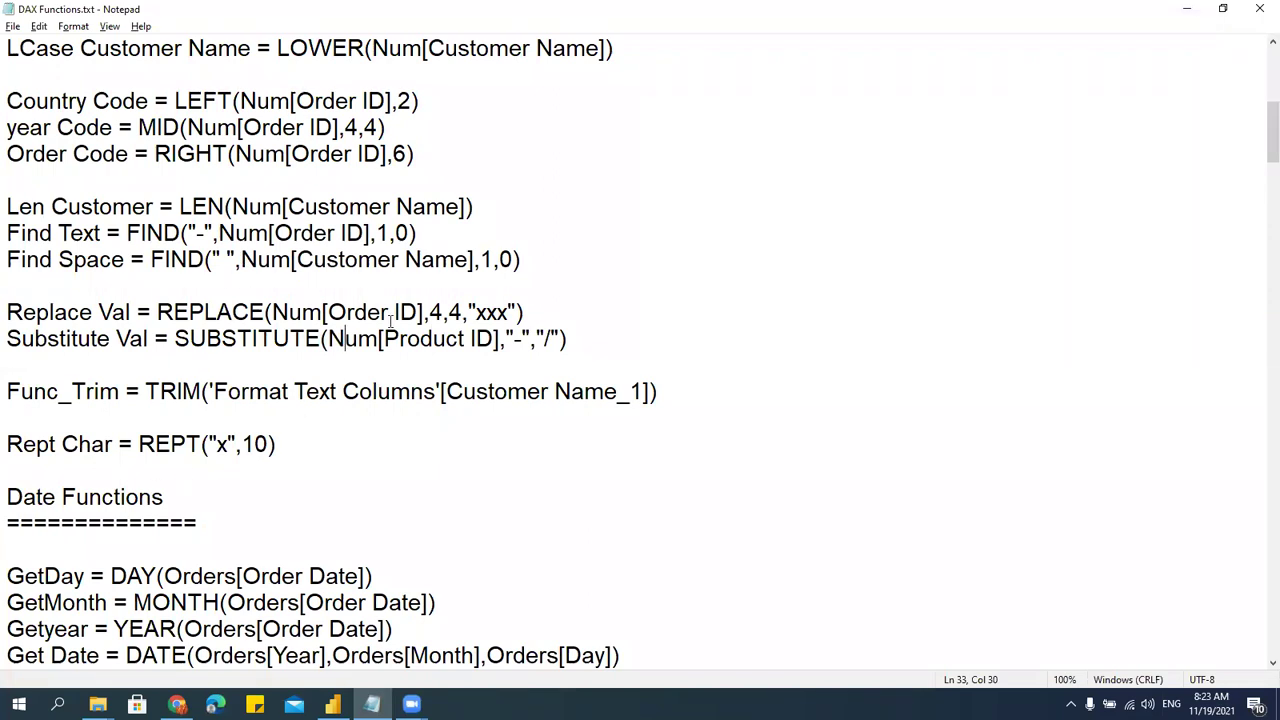
{"action": "scroll", "coordinate": [491, 259], "scroll_direction": "down", "scroll_amount": 2}
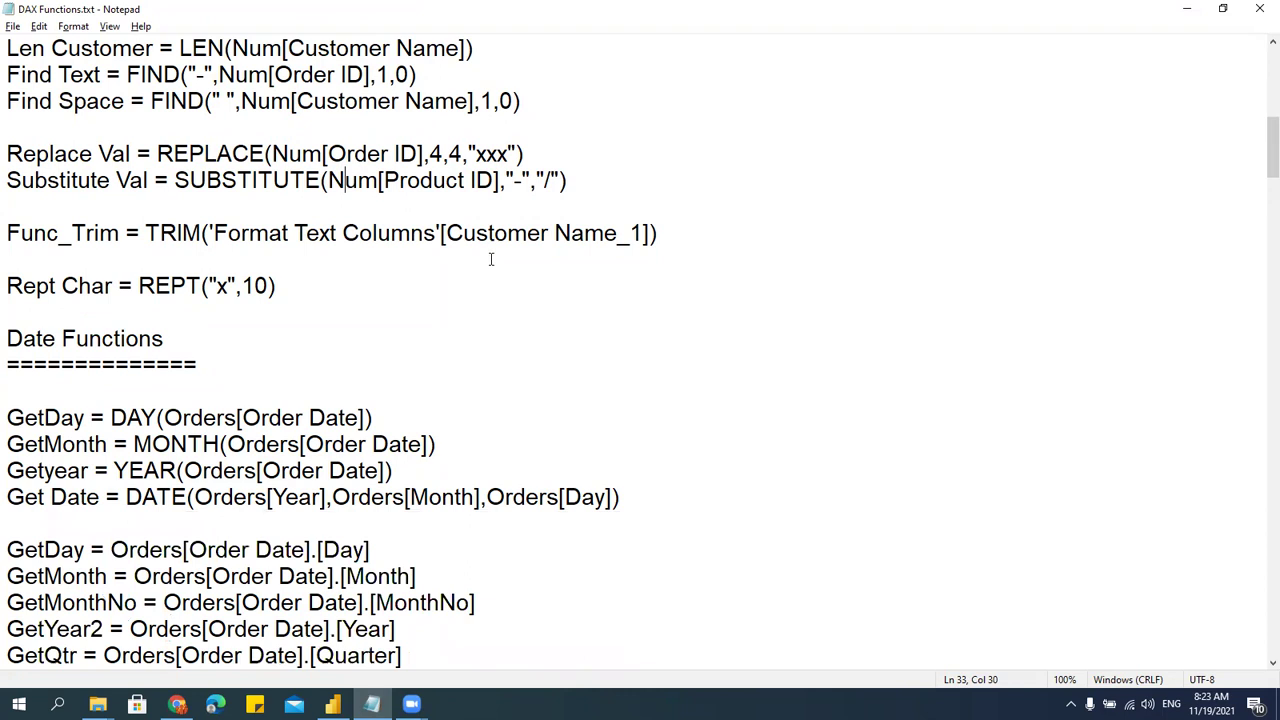
{"action": "scroll", "coordinate": [491, 259], "scroll_direction": "down", "scroll_amount": 4}
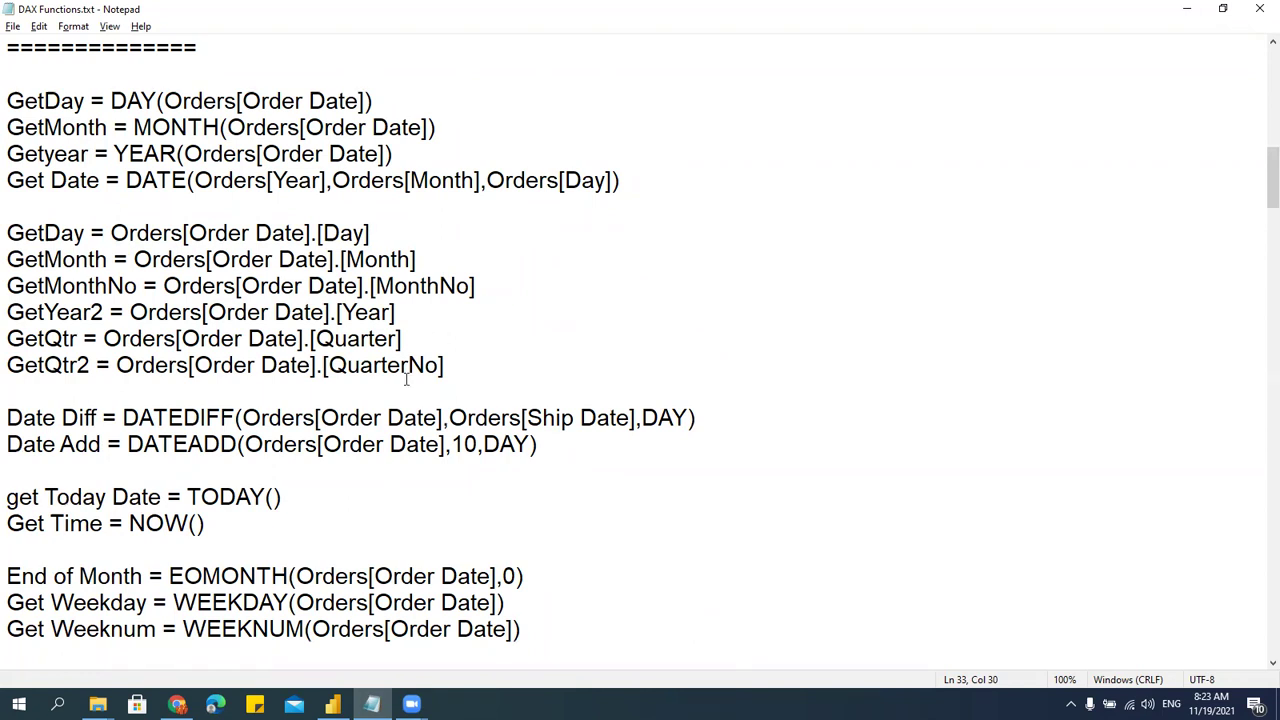
{"action": "left_click", "coordinate": [151, 127]}
{"action": "key", "text": "Right"}
{"action": "key", "text": "Right"}
{"action": "key", "text": "Down"}
{"action": "left_click", "coordinate": [180, 206]}
{"action": "left_click", "coordinate": [144, 102]}
{"action": "left_click_drag", "start_coordinate": [111, 100], "coordinate": [372, 100]}
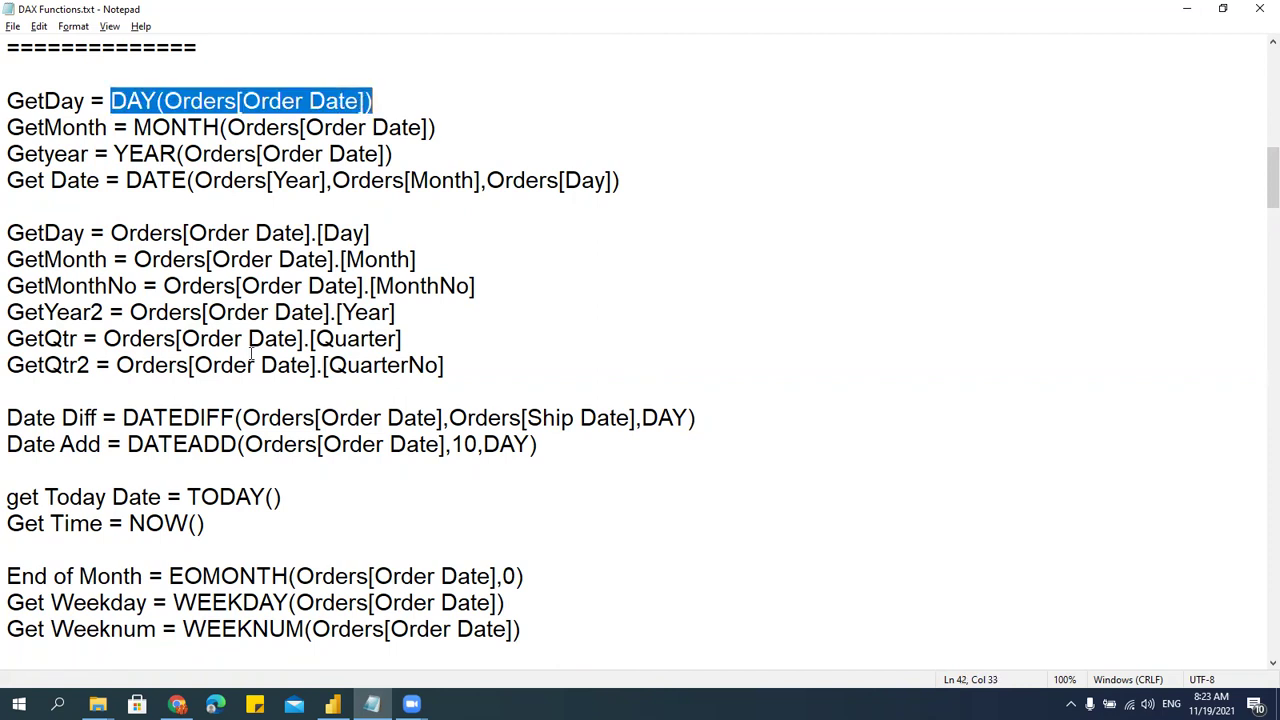
{"action": "key", "text": "alt+Tab"}
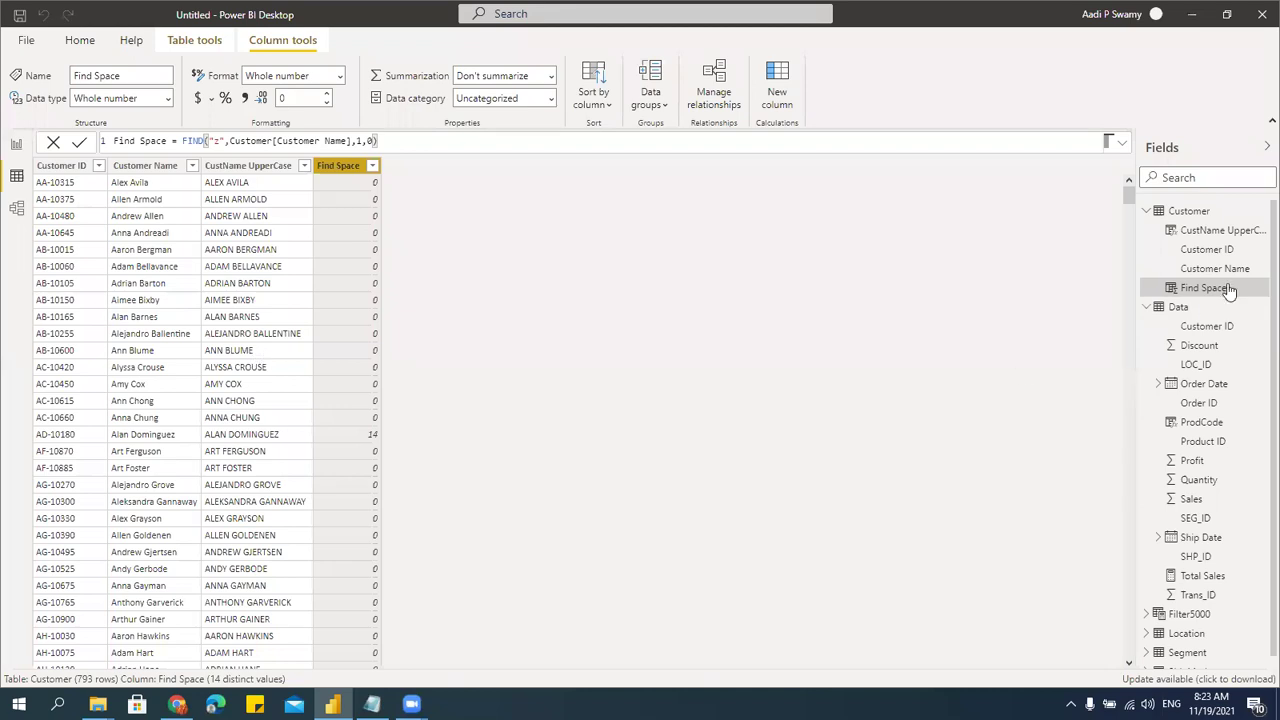
- Start a new calculated column named Get Year in the Data table, using the YEAR function
{"action": "left_click", "coordinate": [1148, 212]}
{"action": "left_click", "coordinate": [1170, 231]}
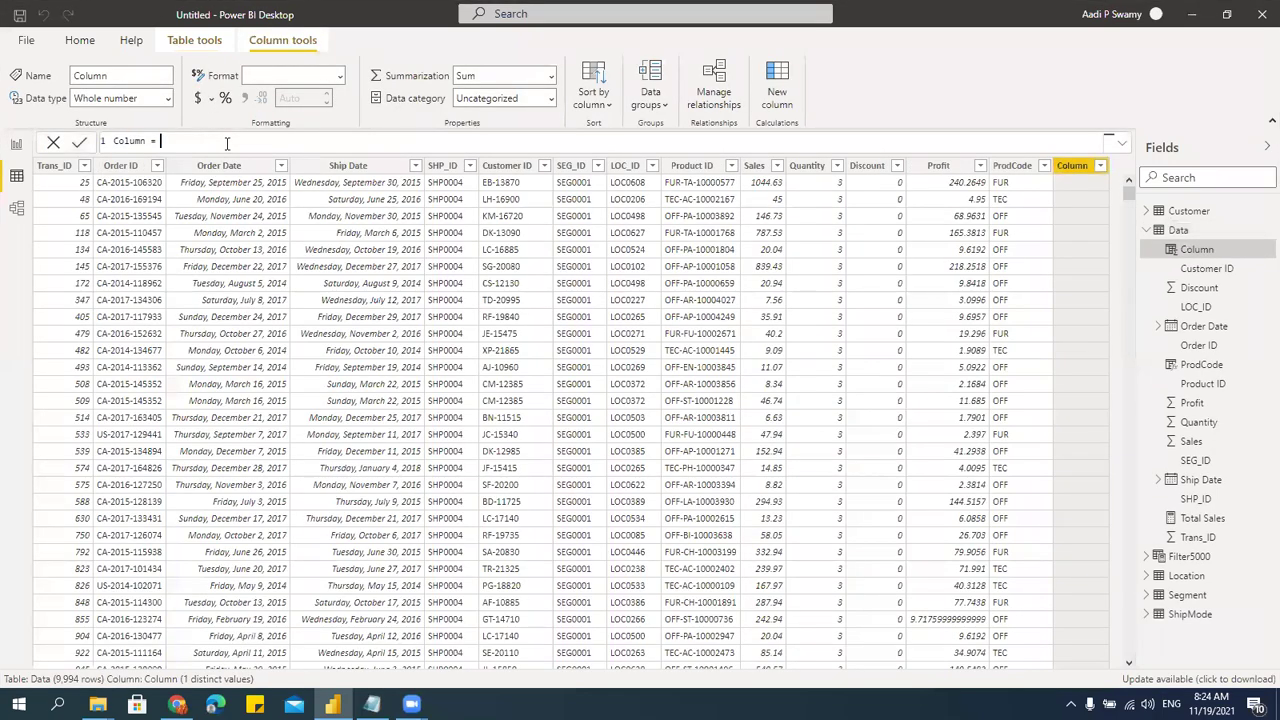
{"action": "key", "text": "BackSpace"}
{"action": "key", "text": "BackSpace"}
{"action": "key", "text": "BackSpace"}
{"action": "key", "text": "BackSpace"}
{"action": "key", "text": "BackSpace"}
{"action": "key", "text": "BackSpace"}
{"action": "key", "text": "BackSpace"}
{"action": "key", "text": "BackSpace"}
{"action": "key", "text": "BackSpace"}
{"action": "type", "text": "Get Year = YEAR("}
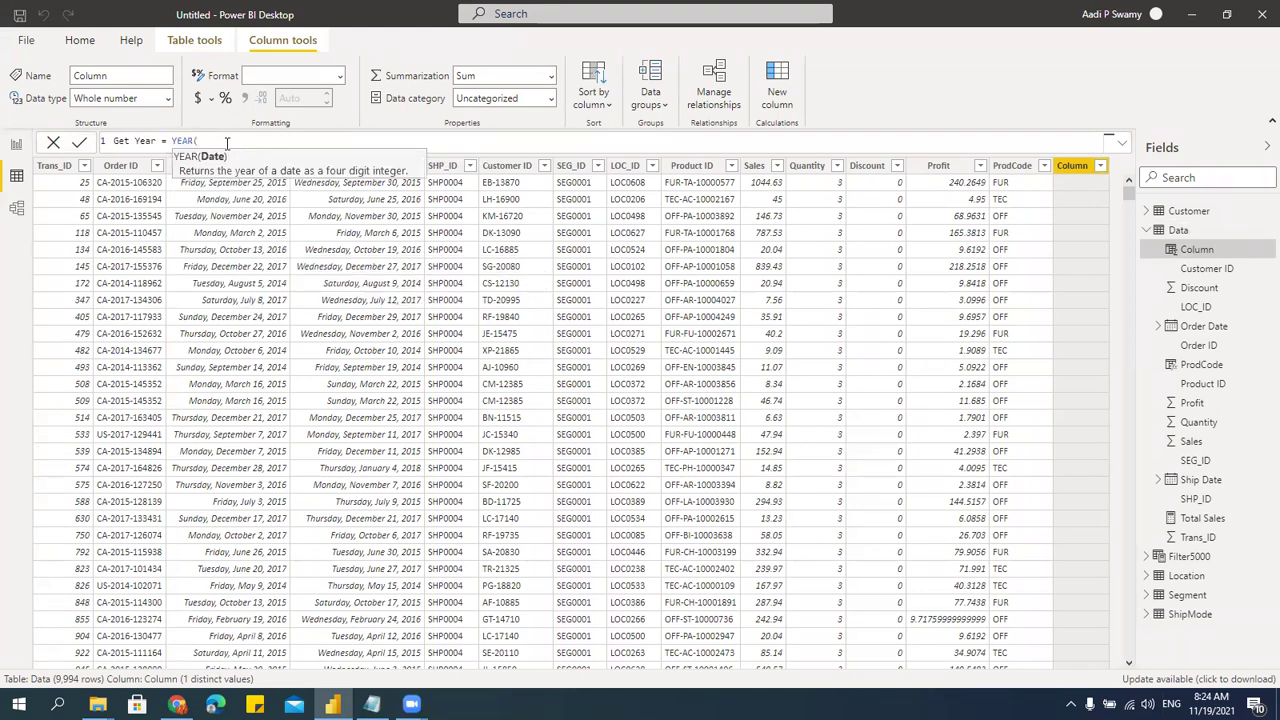
- Complete the Get Year column's formula as YEAR(Data[Order Date]) and commit it
{"action": "type", "text": "order"}
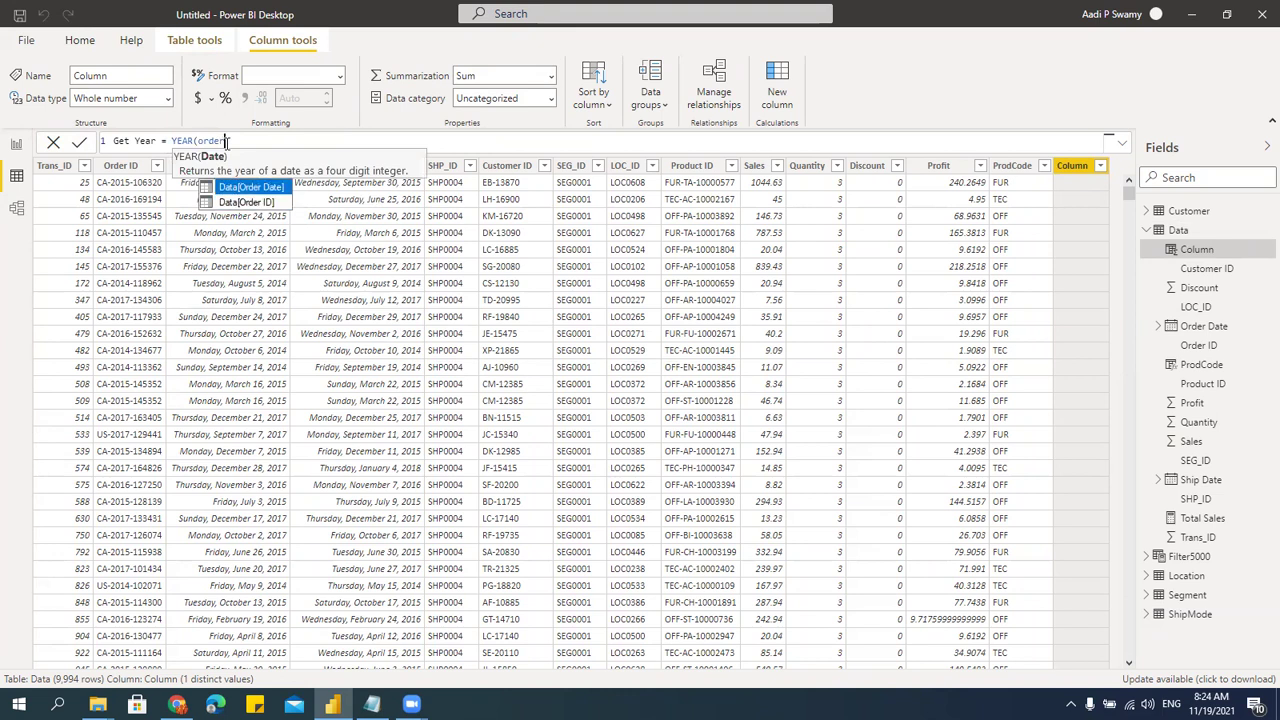
{"action": "key", "text": "Tab"}
{"action": "type", "text": ")"}
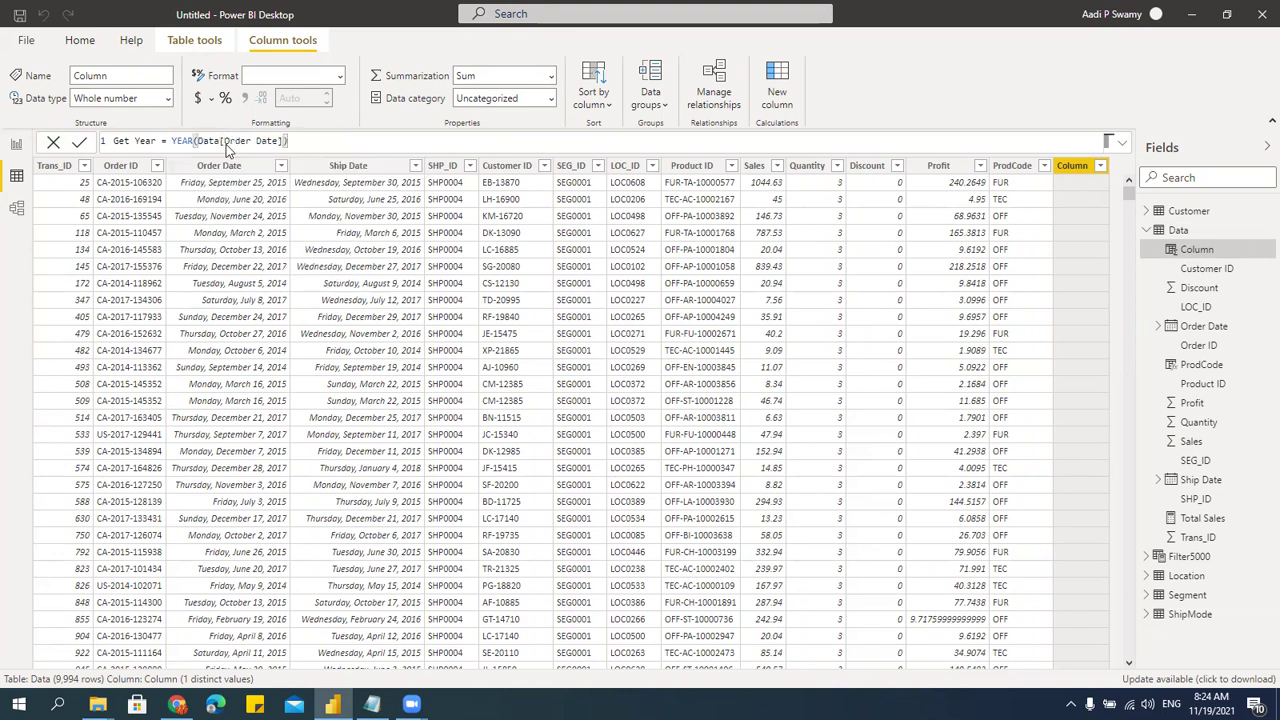
{"action": "key", "text": "Return"}
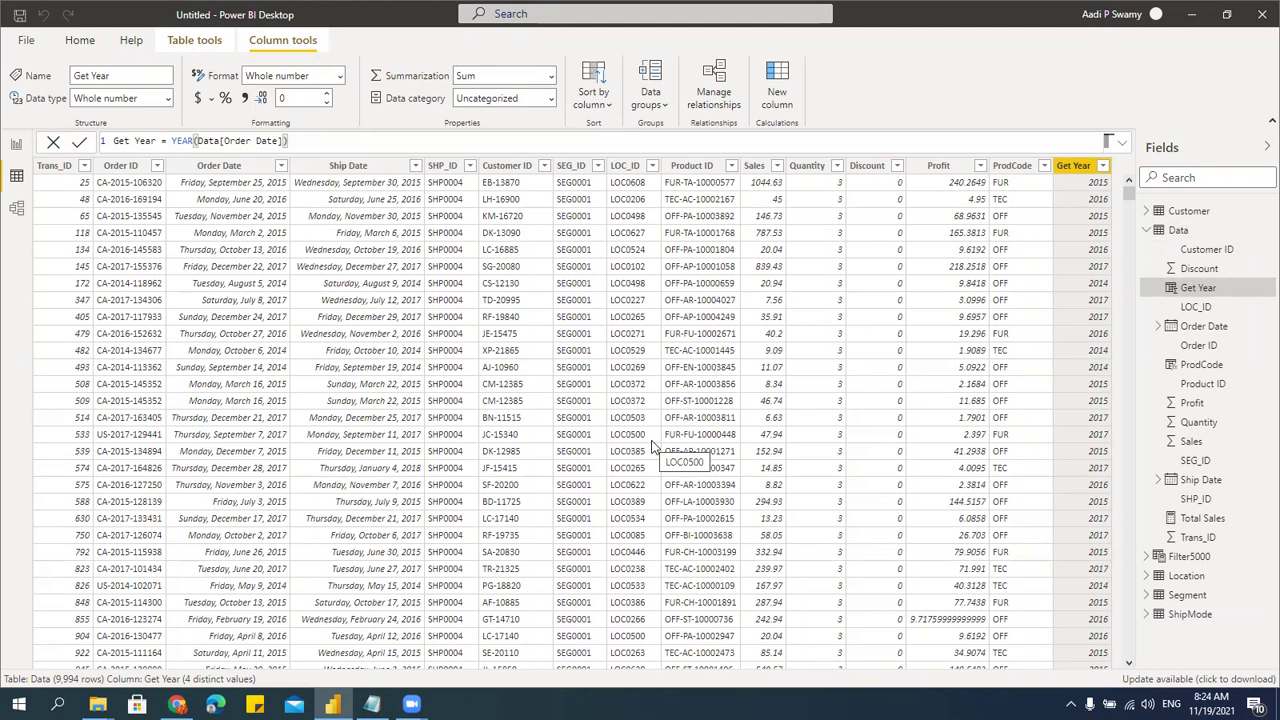
- Highlight DATEADD in the Date Add example of the Notepad notes and return to Power BI Desktop
{"action": "key", "text": "alt+Tab"}
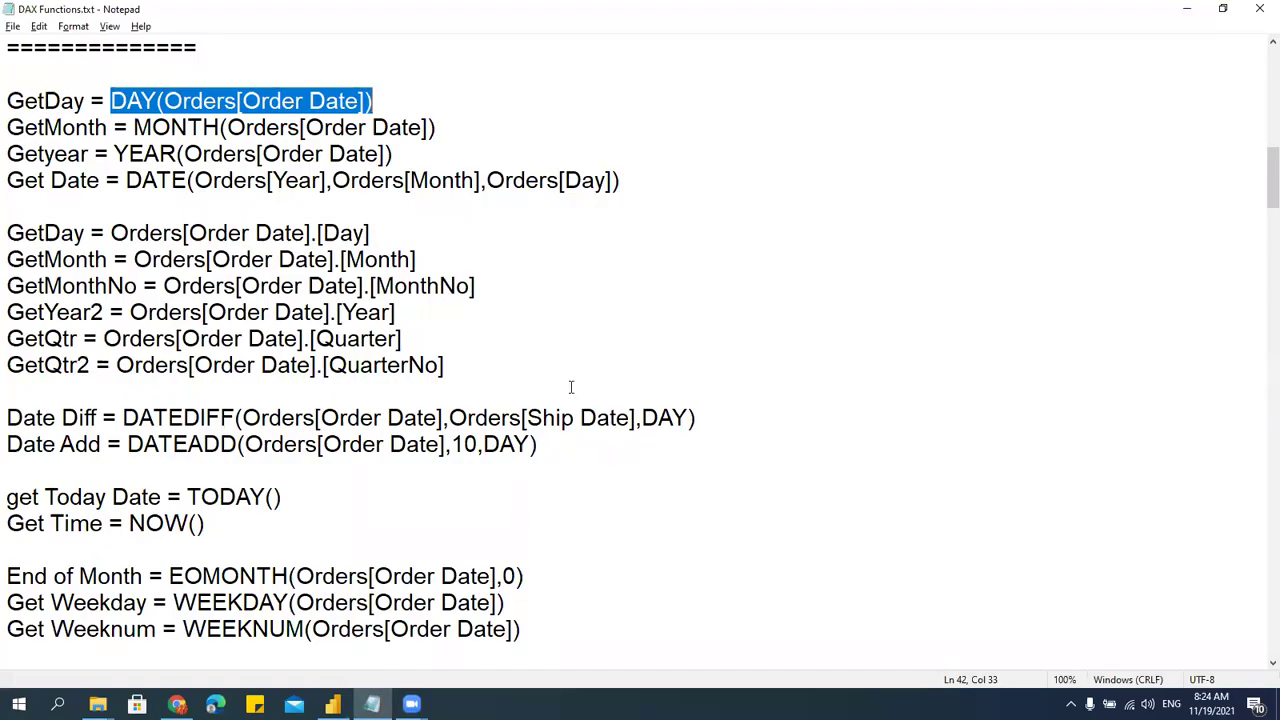
{"action": "scroll", "coordinate": [360, 367], "scroll_direction": "down", "scroll_amount": 4}
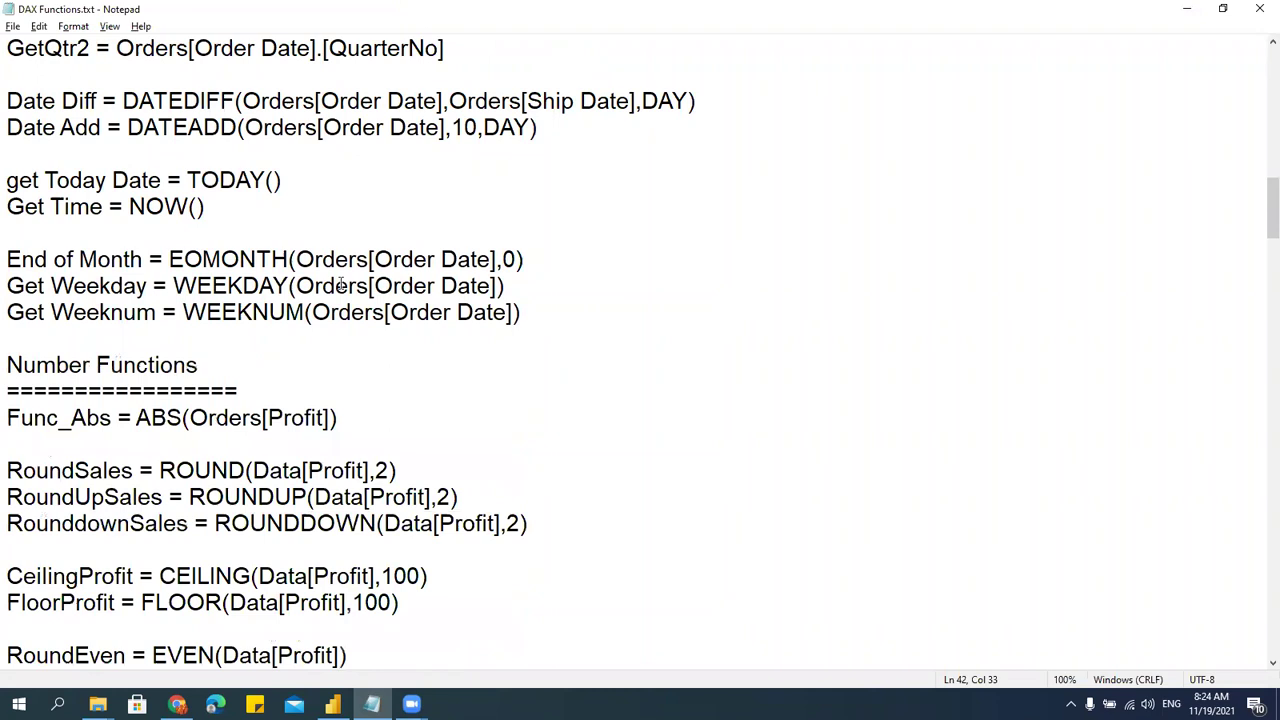
{"action": "left_click", "coordinate": [127, 127]}
{"action": "left_click", "coordinate": [272, 127], "text": "shift"}
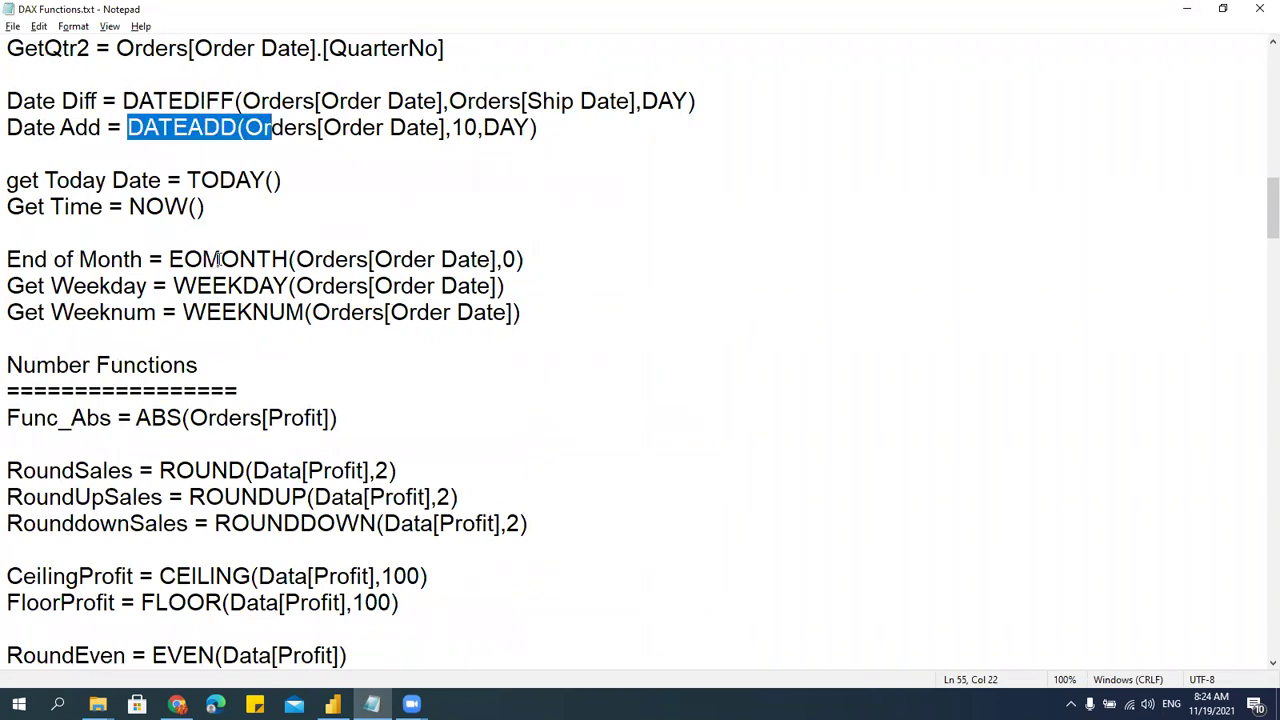
{"action": "left_click", "coordinate": [206, 127]}
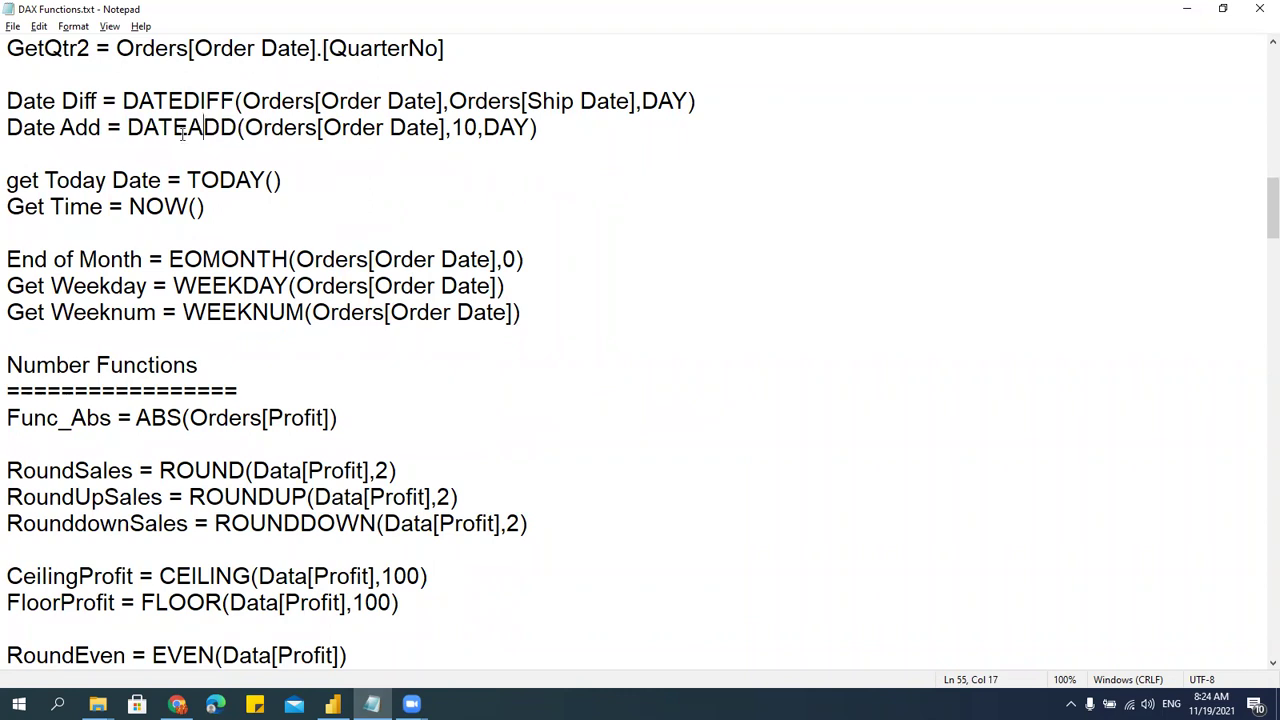
{"action": "left_click_drag", "start_coordinate": [128, 127], "coordinate": [236, 127]}
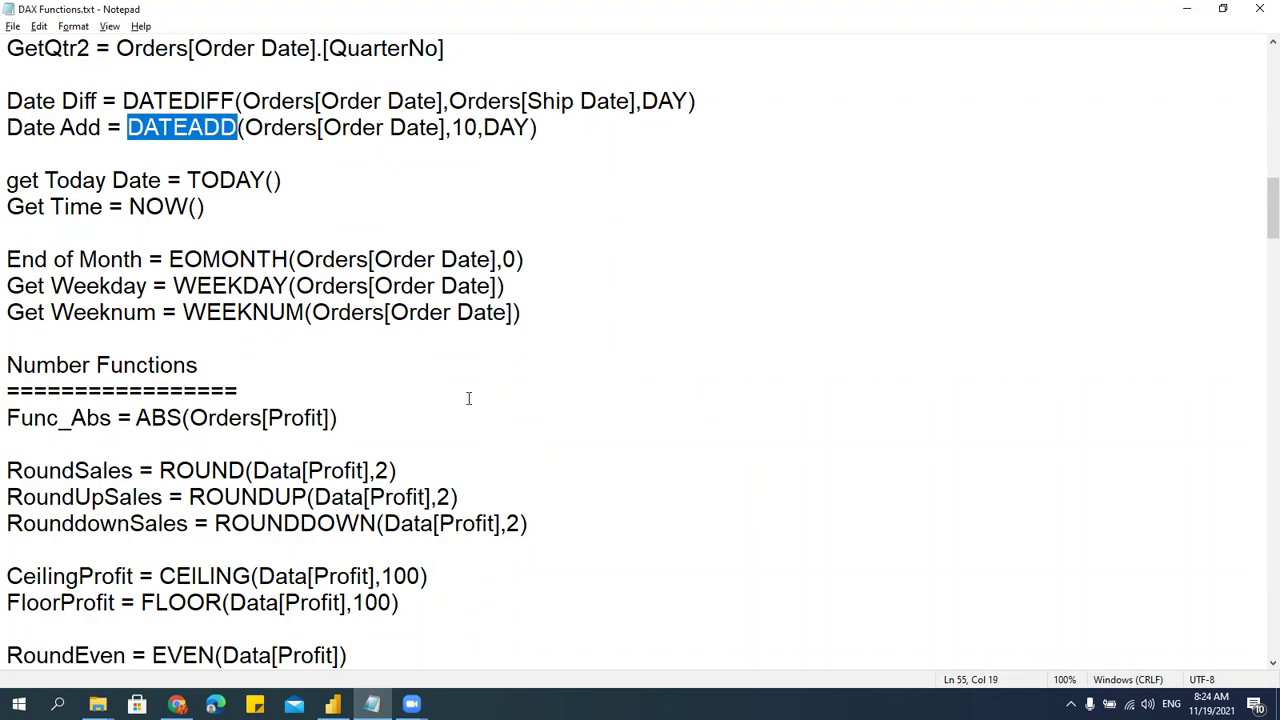
{"action": "key", "text": "alt+Tab"}
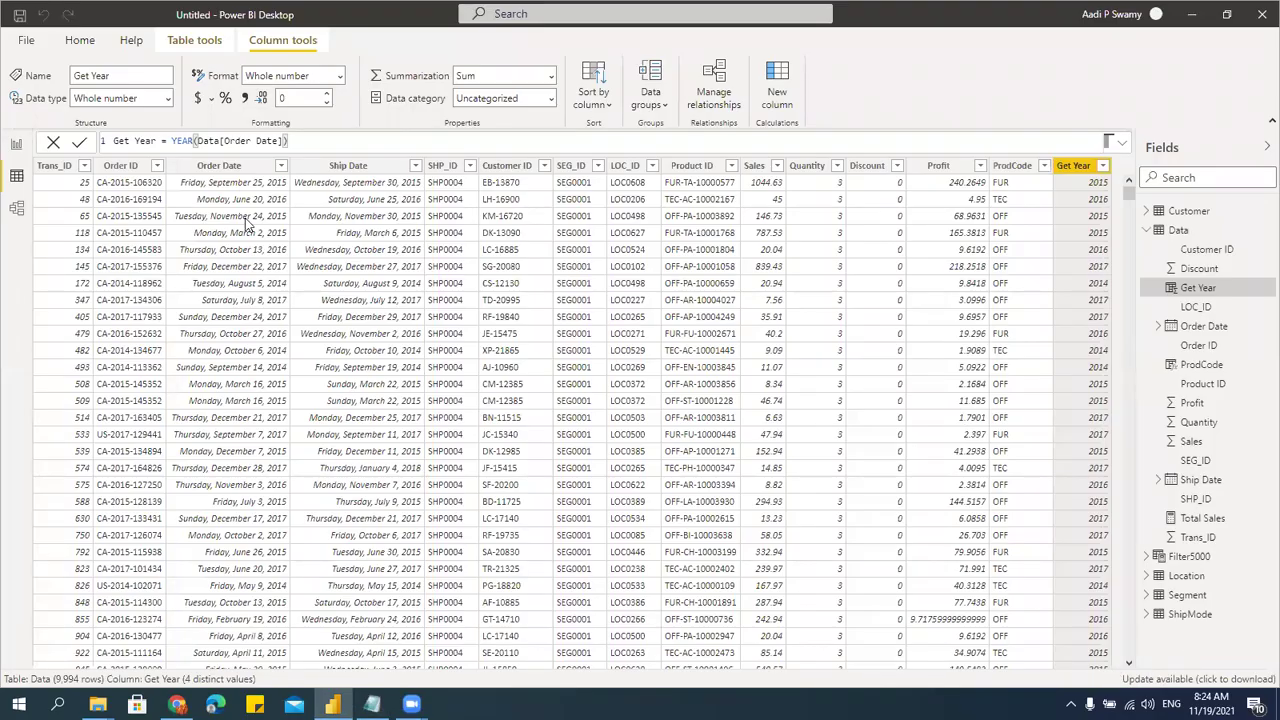
- Start a new calculated column named Add 10 Days in the Data table, using the DATEADD function
{"action": "left_click", "coordinate": [252, 290]}
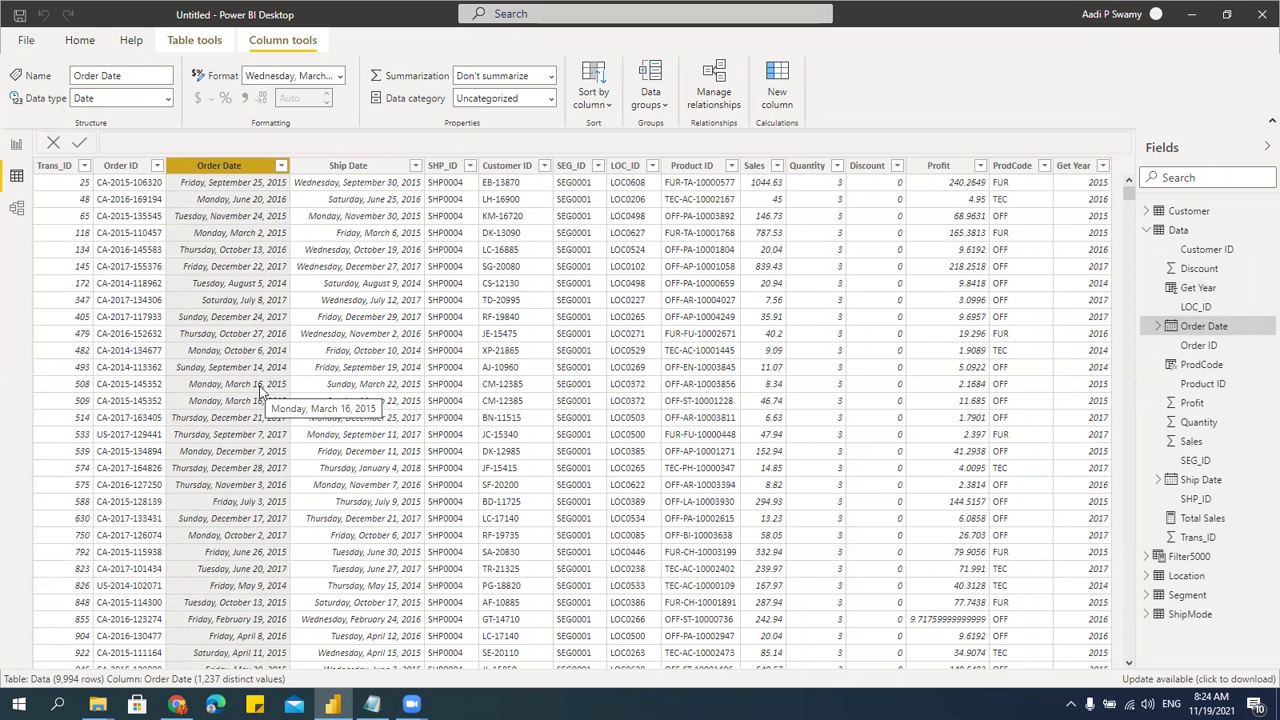
{"action": "left_click", "coordinate": [208, 44]}
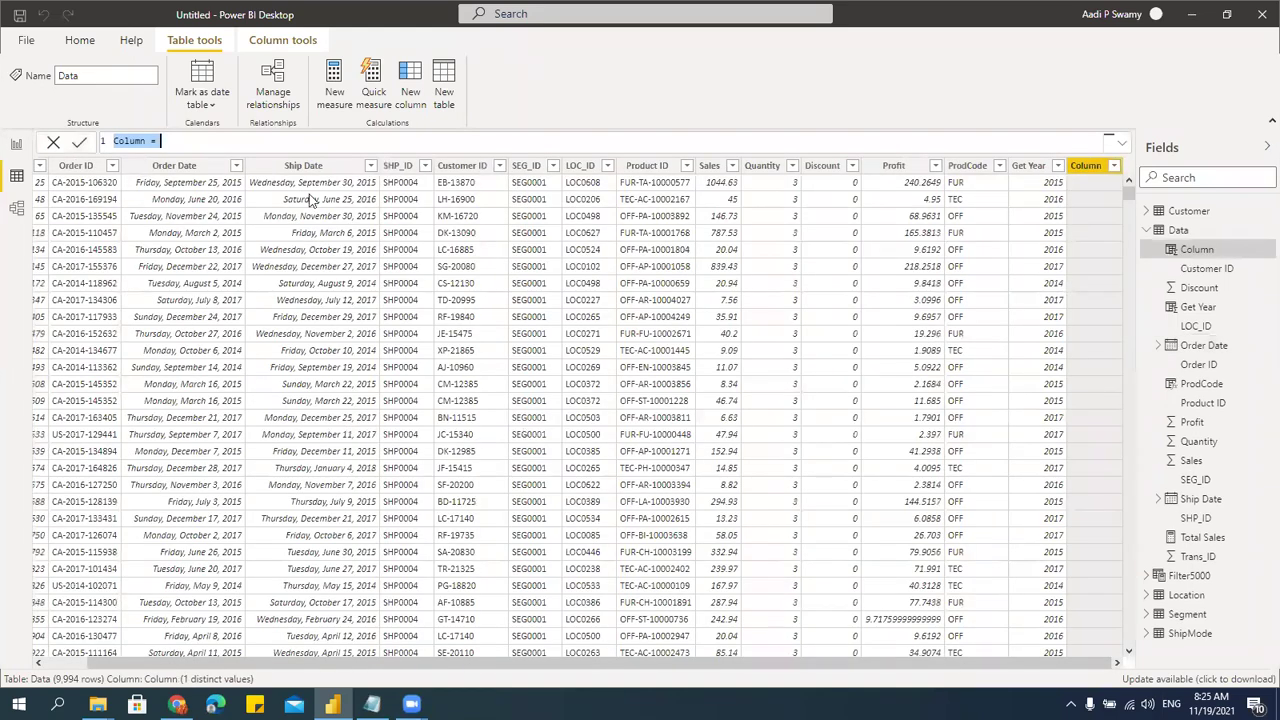
{"action": "left_click", "coordinate": [192, 145]}
{"action": "key", "text": "BackSpace"}
{"action": "key", "text": "BackSpace"}
{"action": "key", "text": "BackSpace"}
{"action": "key", "text": "BackSpace"}
{"action": "key", "text": "BackSpace"}
{"action": "key", "text": "BackSpace"}
{"action": "key", "text": "BackSpace"}
{"action": "key", "text": "BackSpace"}
{"action": "key", "text": "BackSpace"}
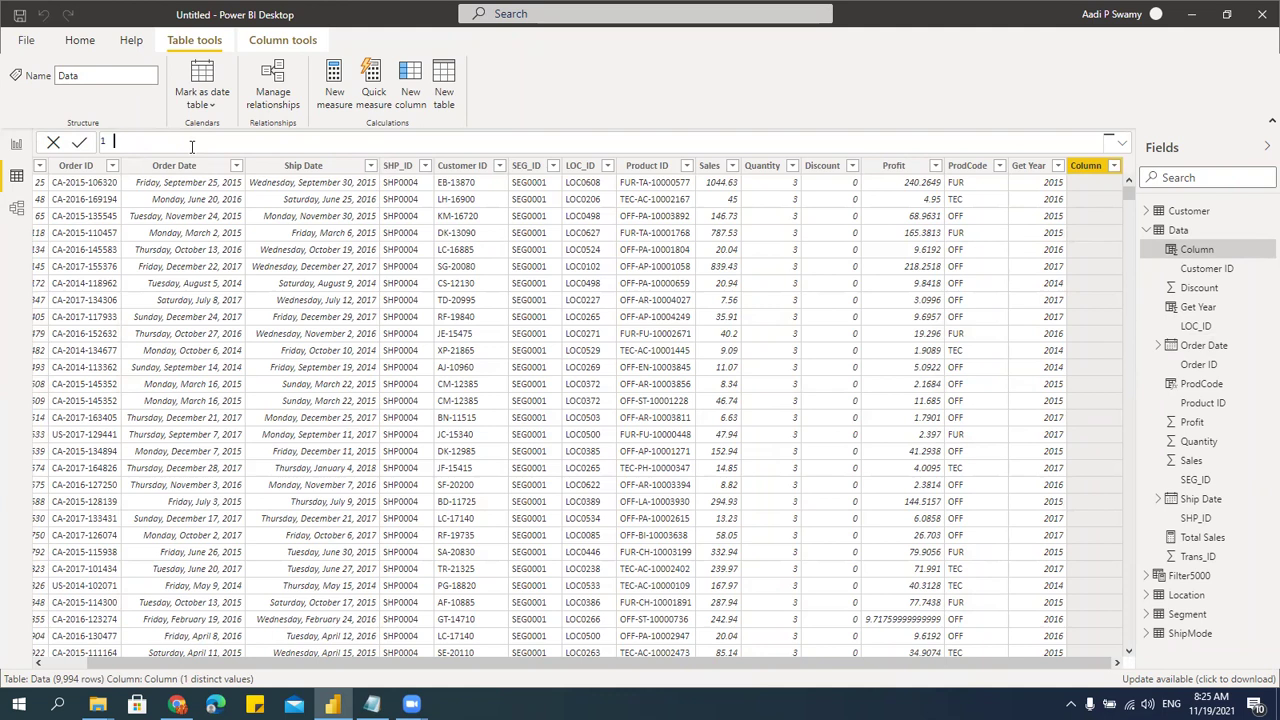
{"action": "type", "text": "1 Add 10 Days = DATEADD("}
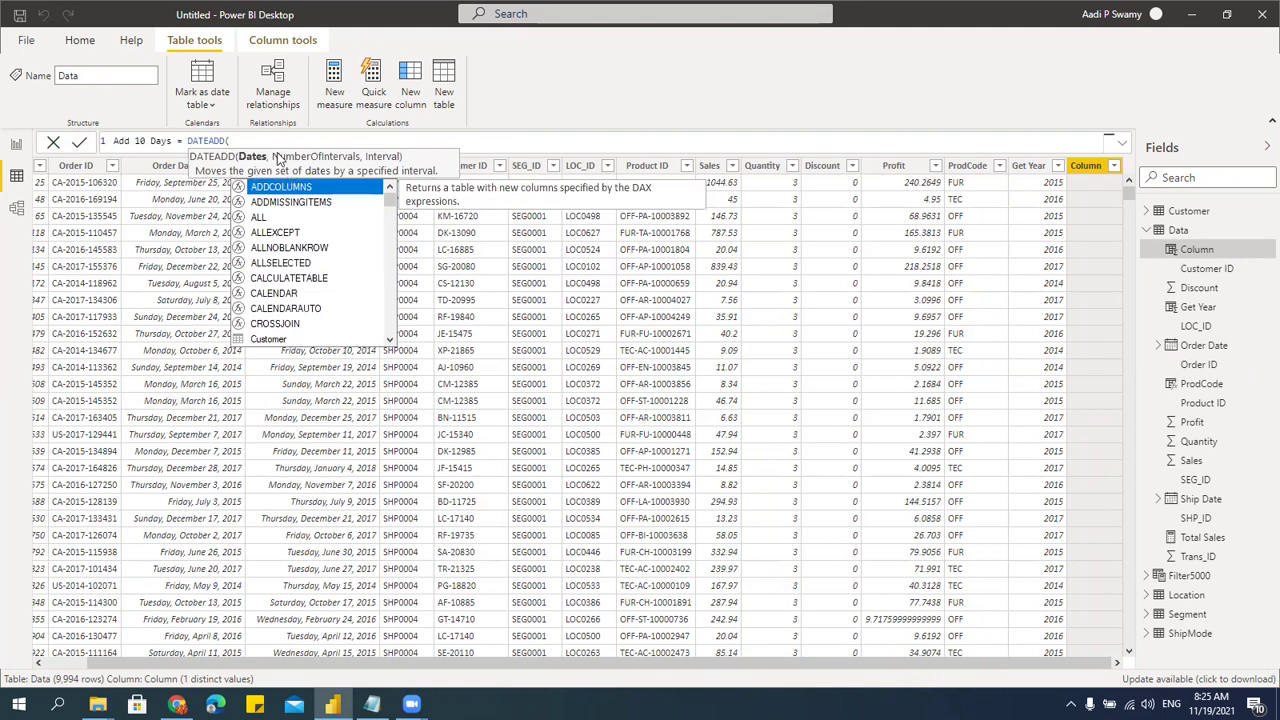
- Complete the Add 10 Days formula as DATEADD(Data[Order Date],10,DAY) and commit it
{"action": "type", "text": "order"}
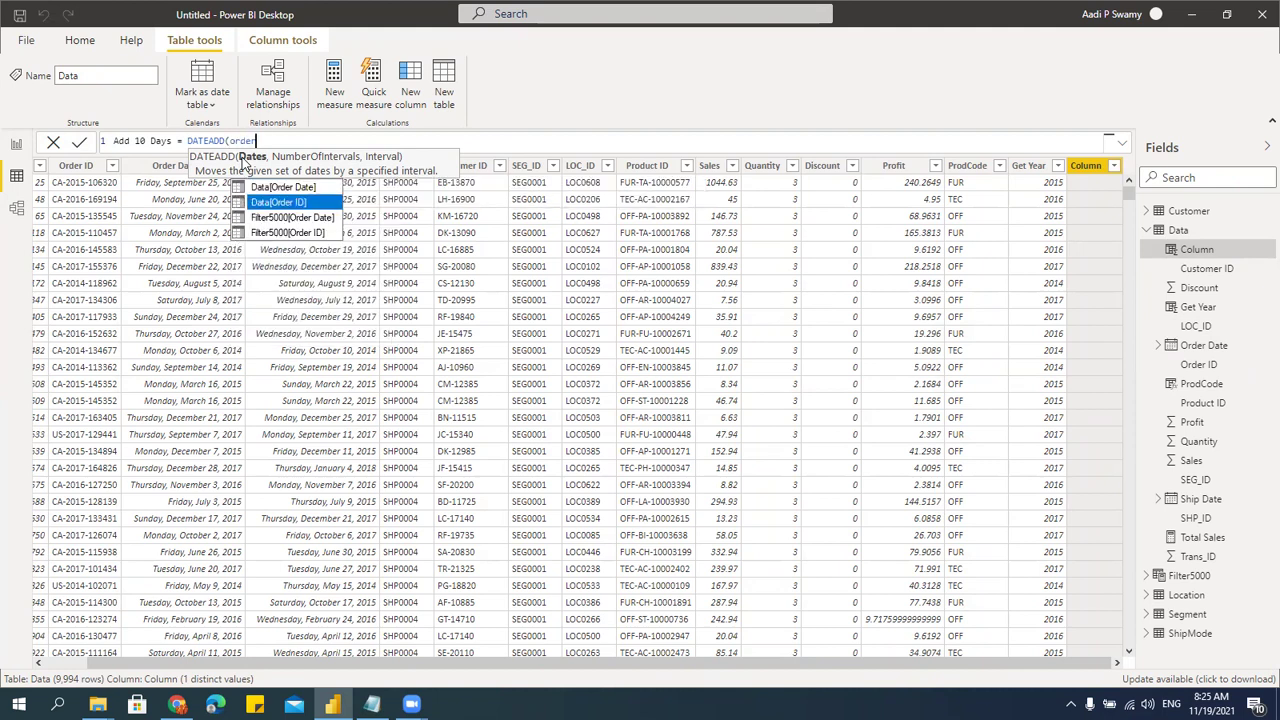
{"action": "key", "text": "Up"}
{"action": "key", "text": "Tab"}
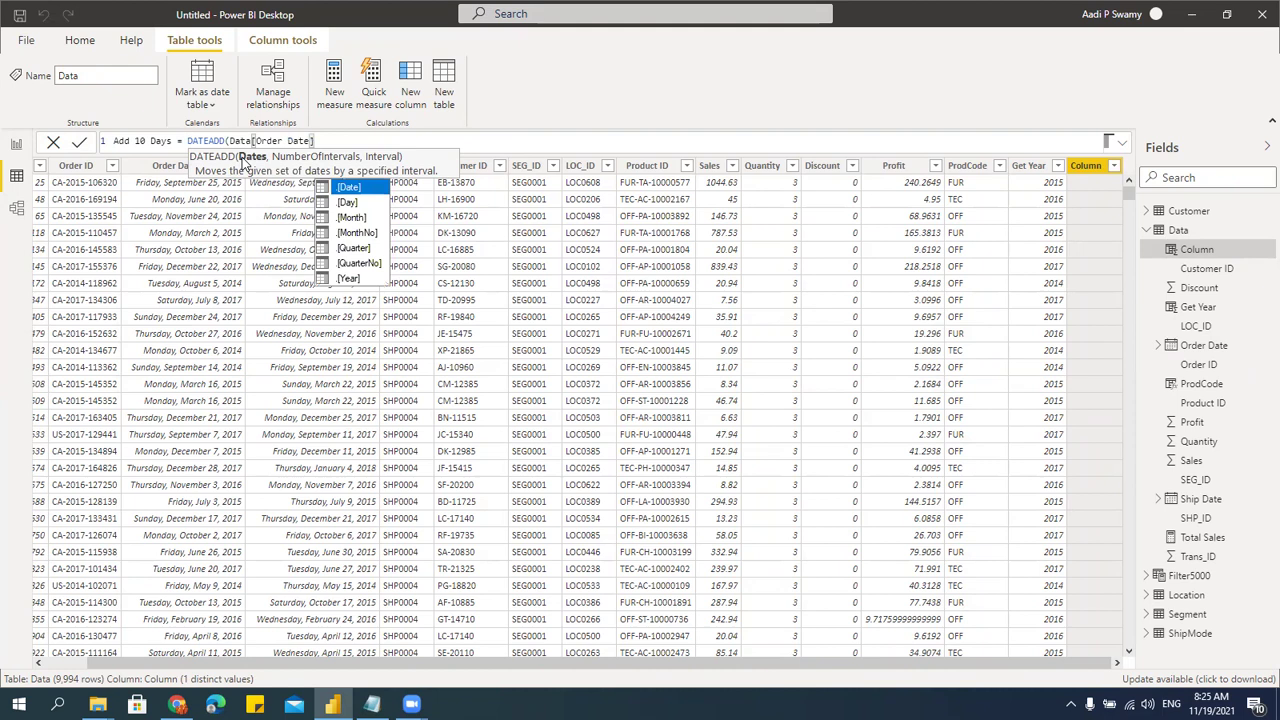
{"action": "type", "text": ","}
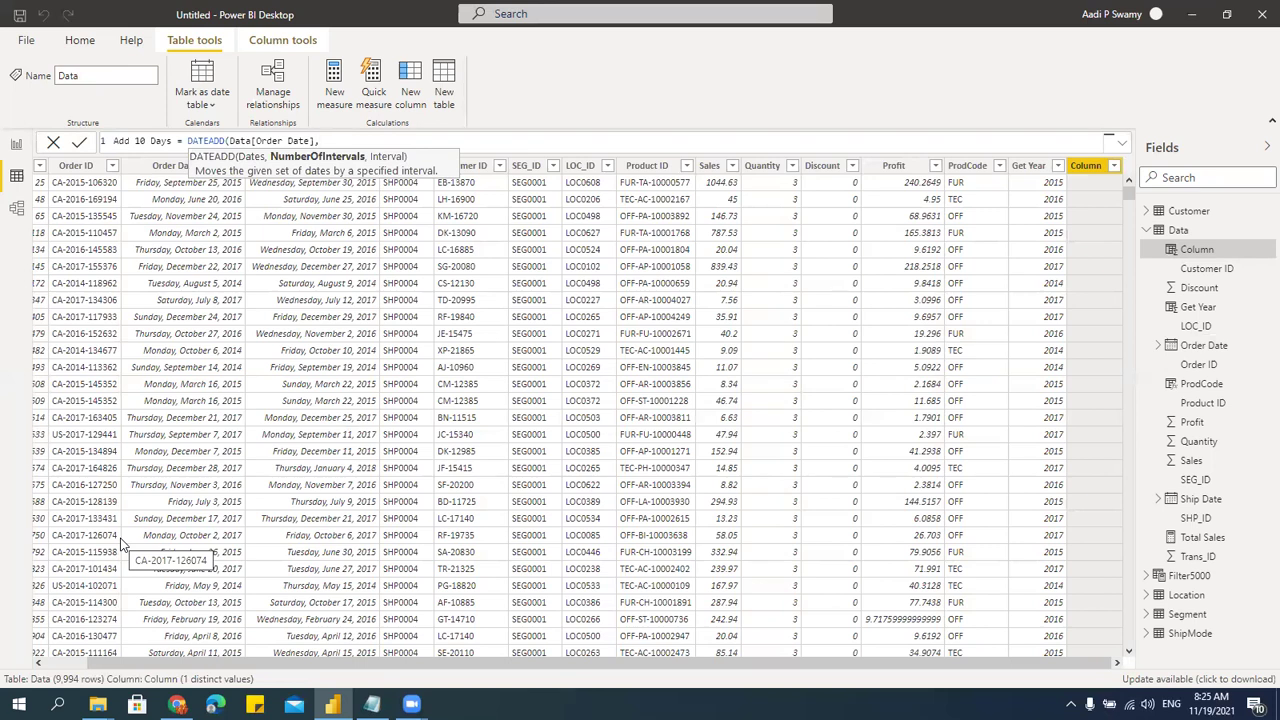
{"action": "type", "text": "10"}
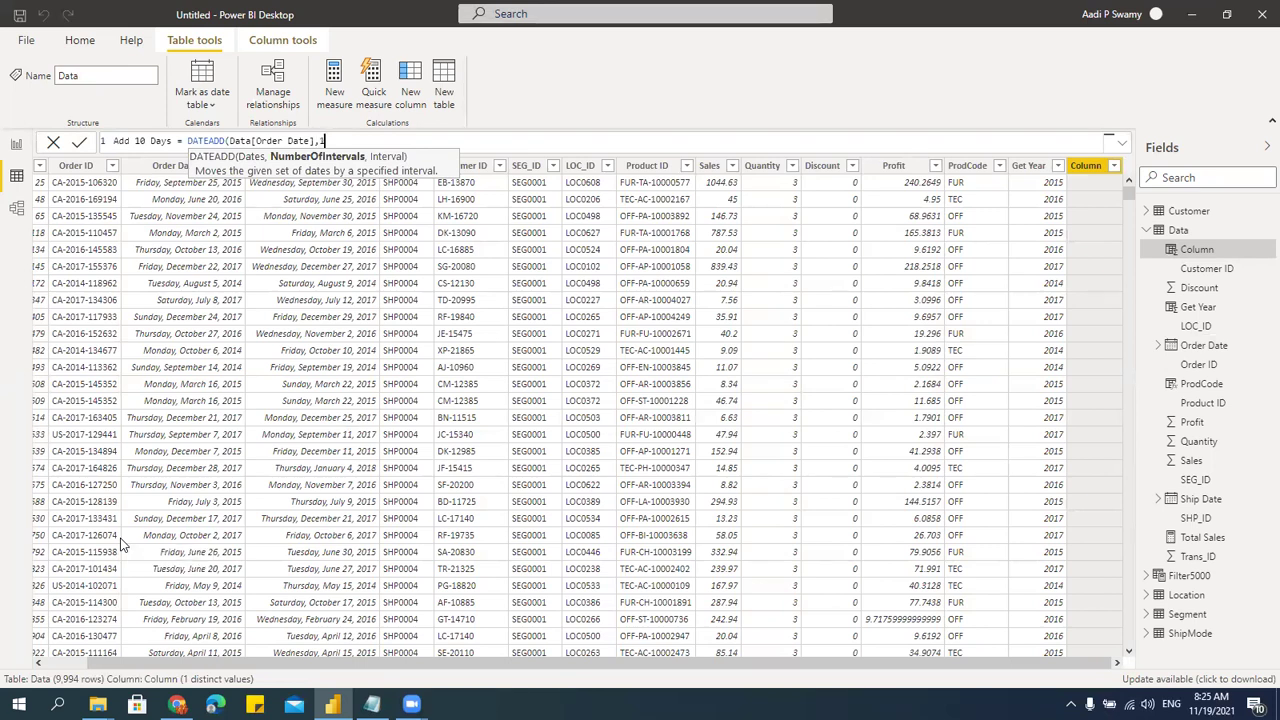
{"action": "type", "text": ","}
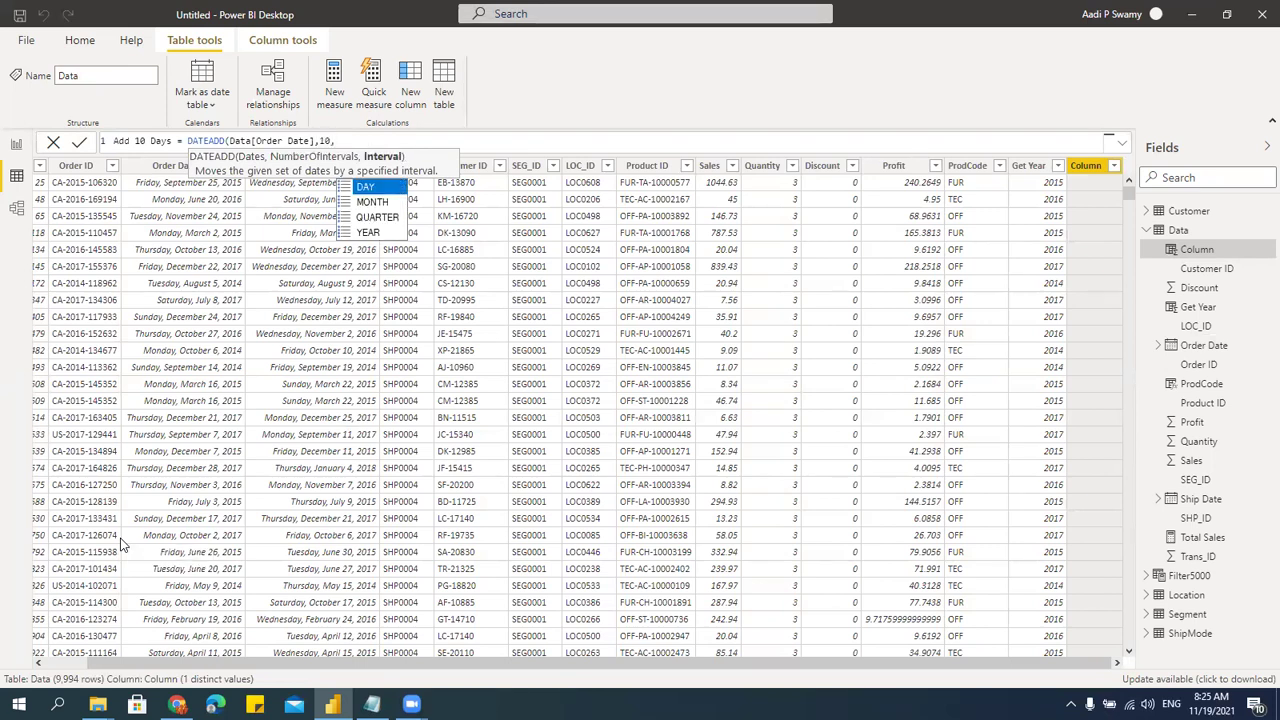
{"action": "key", "text": "Down"}
{"action": "key", "text": "Down"}
{"action": "key", "text": "Down"}
{"action": "key", "text": "Down"}
{"action": "key", "text": "Tab"}
{"action": "type", "text": ")"}
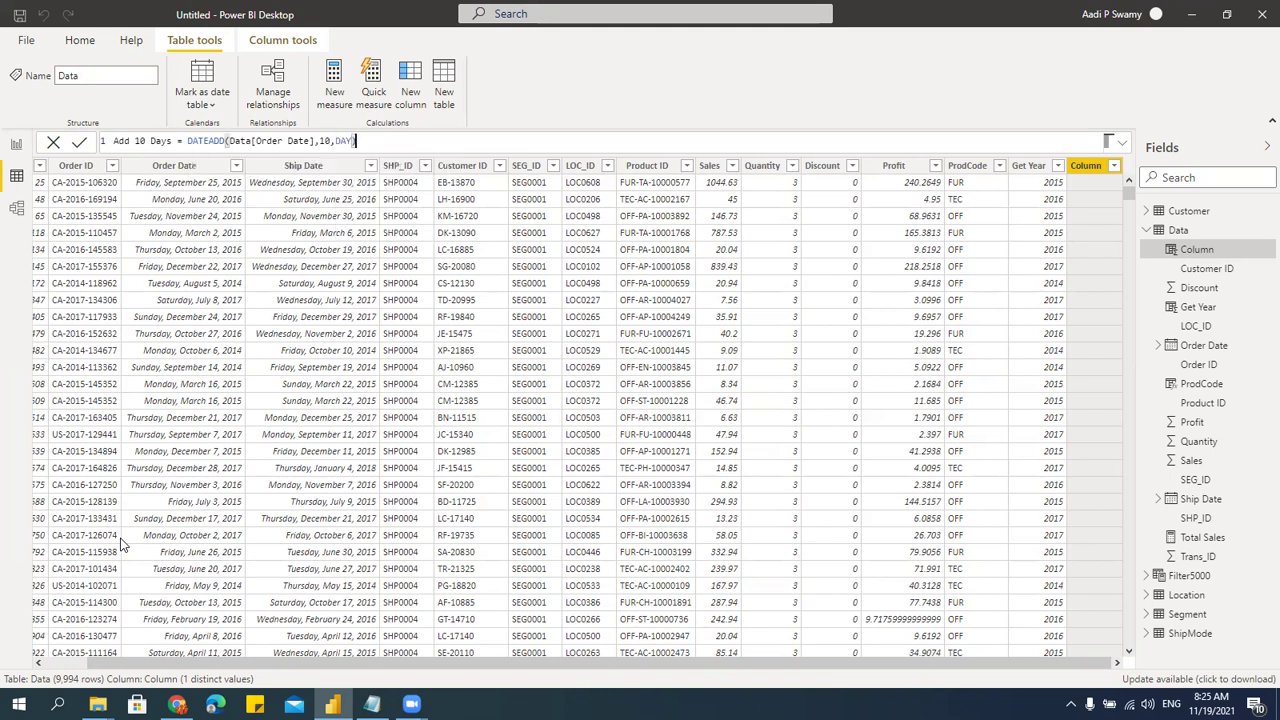
{"action": "key", "text": "Return"}
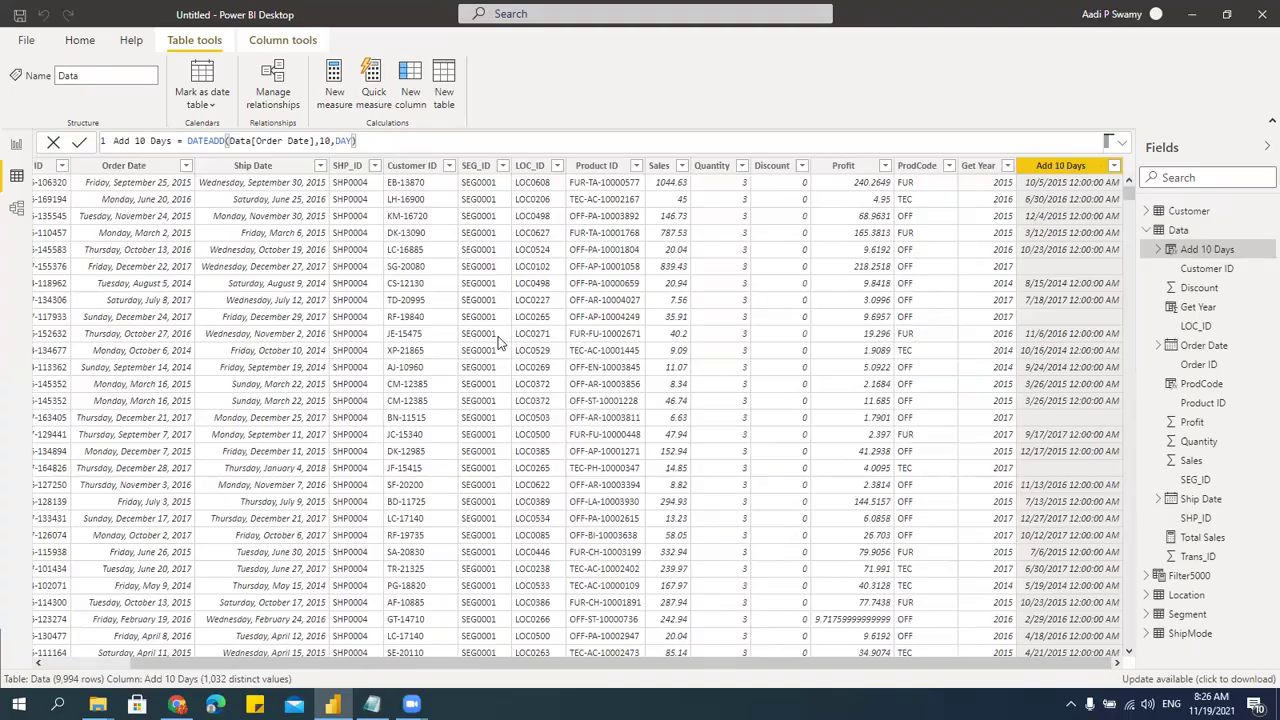
- Review the remaining date functions and the Number Functions section in the Notepad notes, and inspect the Profit column's filter values in Power BI Desktop
{"action": "key", "text": "alt+Tab"}
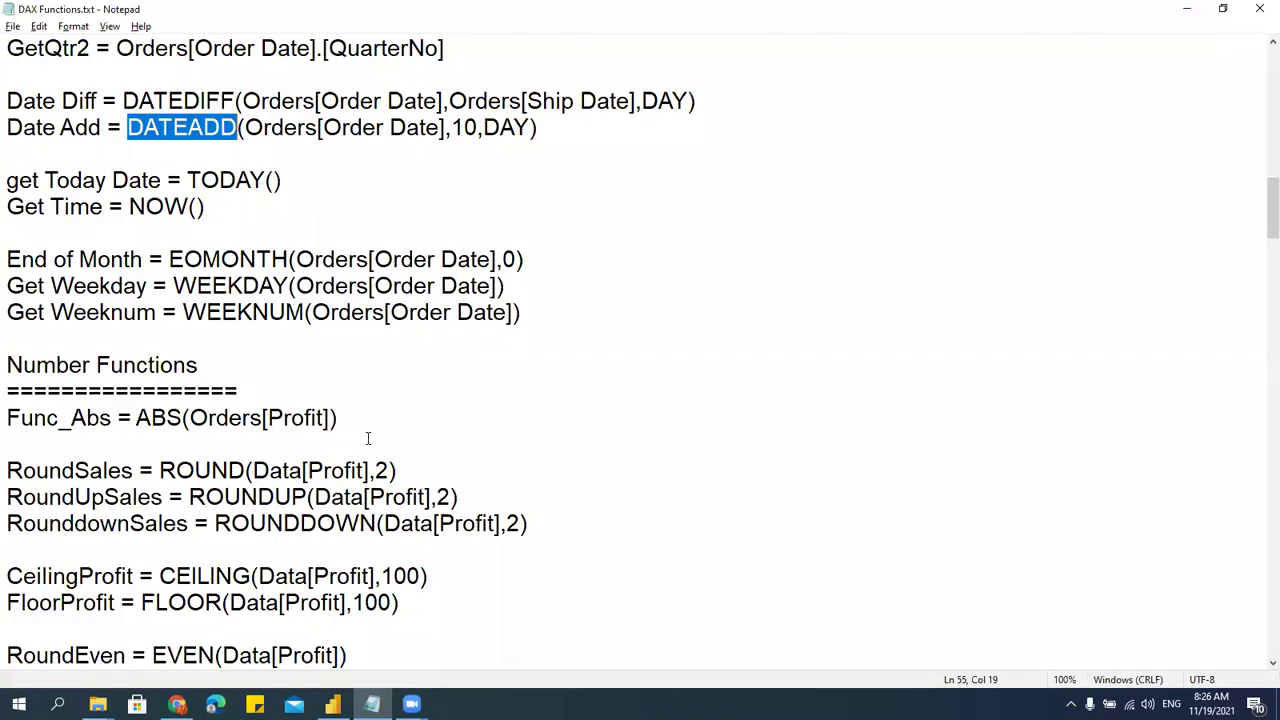
{"action": "left_click", "coordinate": [163, 206]}
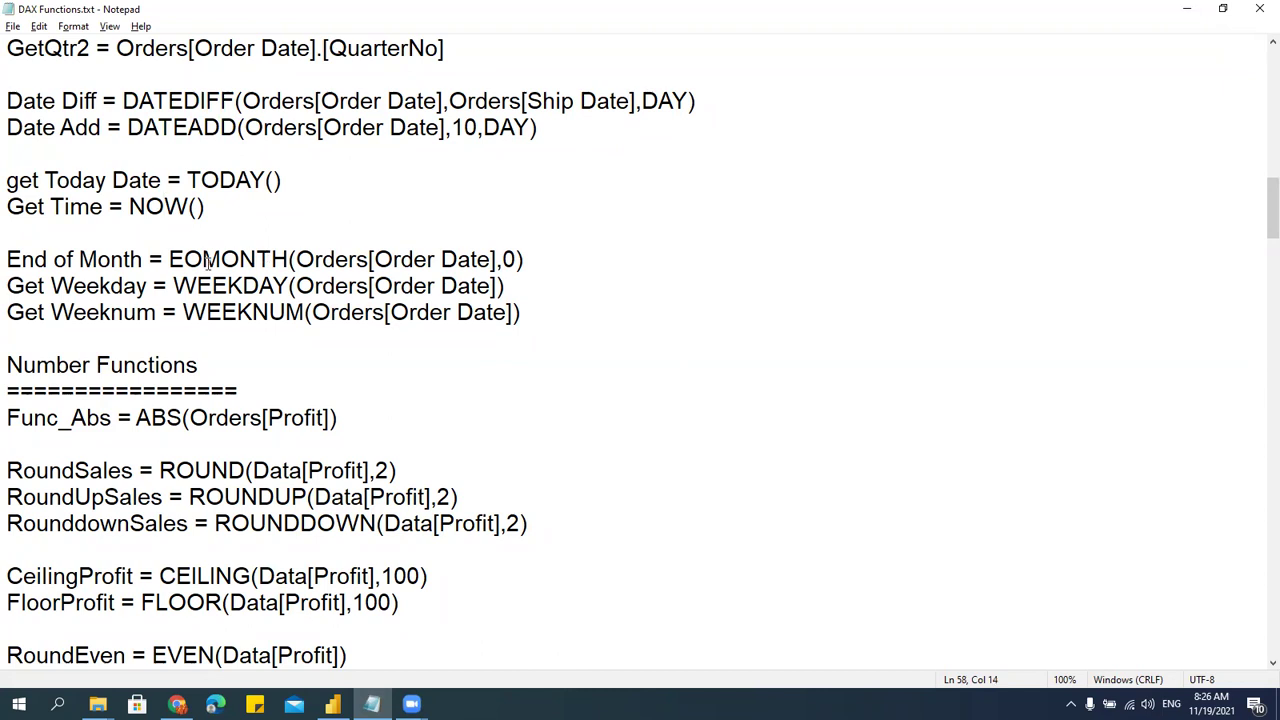
{"action": "left_click", "coordinate": [240, 260]}
{"action": "left_click", "coordinate": [246, 316]}
{"action": "left_click_drag", "start_coordinate": [580, 328], "coordinate": [44, 153]}
{"action": "left_click", "coordinate": [351, 347]}
{"action": "scroll", "coordinate": [340, 403], "scroll_direction": "down", "scroll_amount": 5}
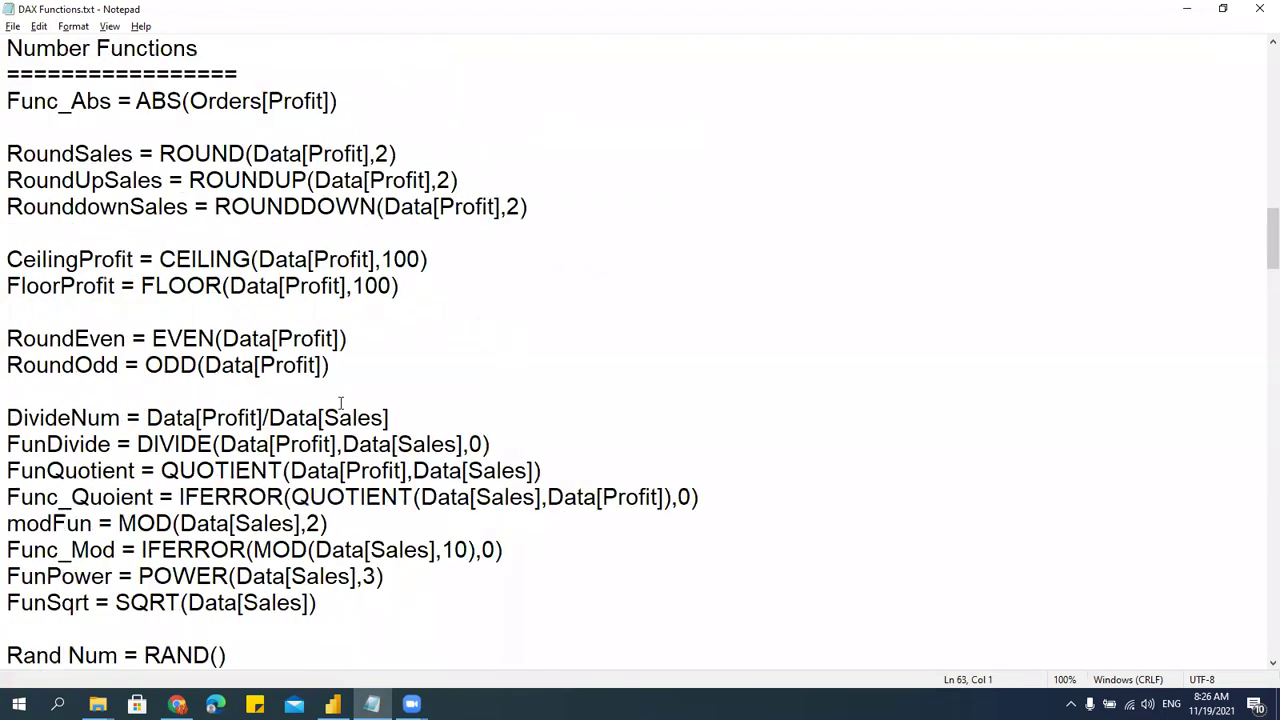
{"action": "scroll", "coordinate": [343, 400], "scroll_direction": "up", "scroll_amount": 1}
{"action": "key", "text": "alt+Tab"}
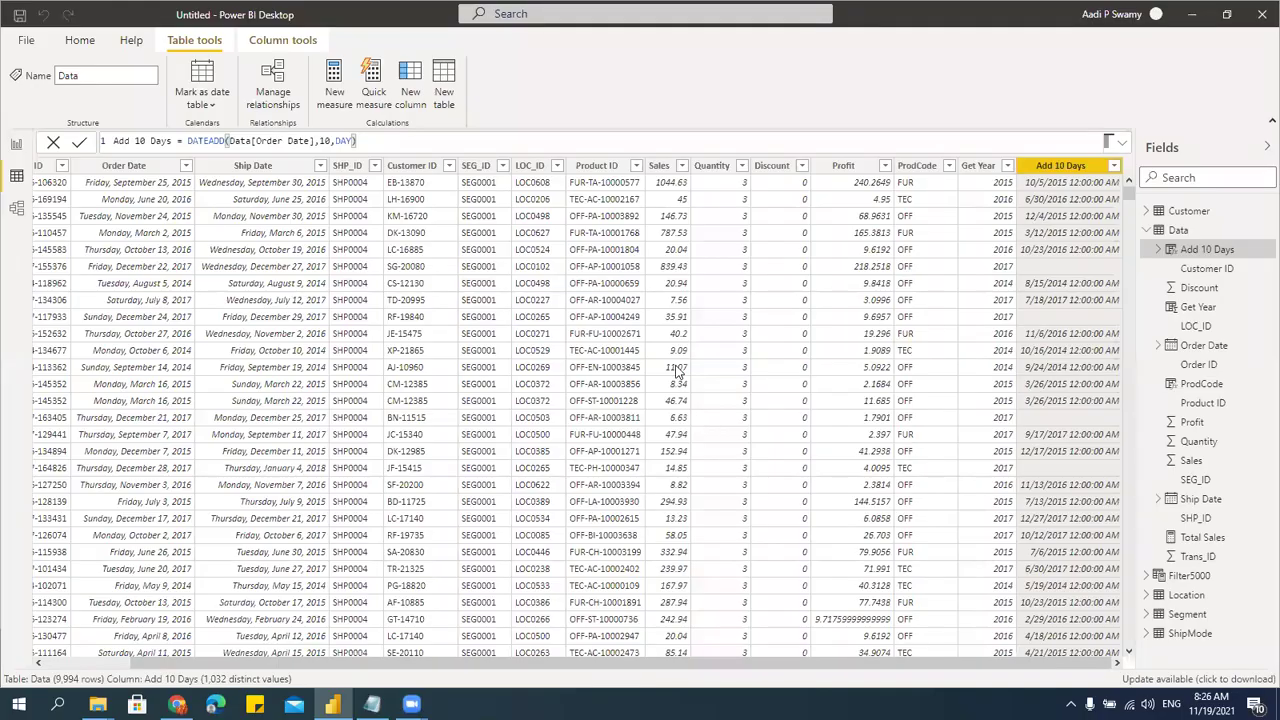
{"action": "left_click", "coordinate": [885, 167]}
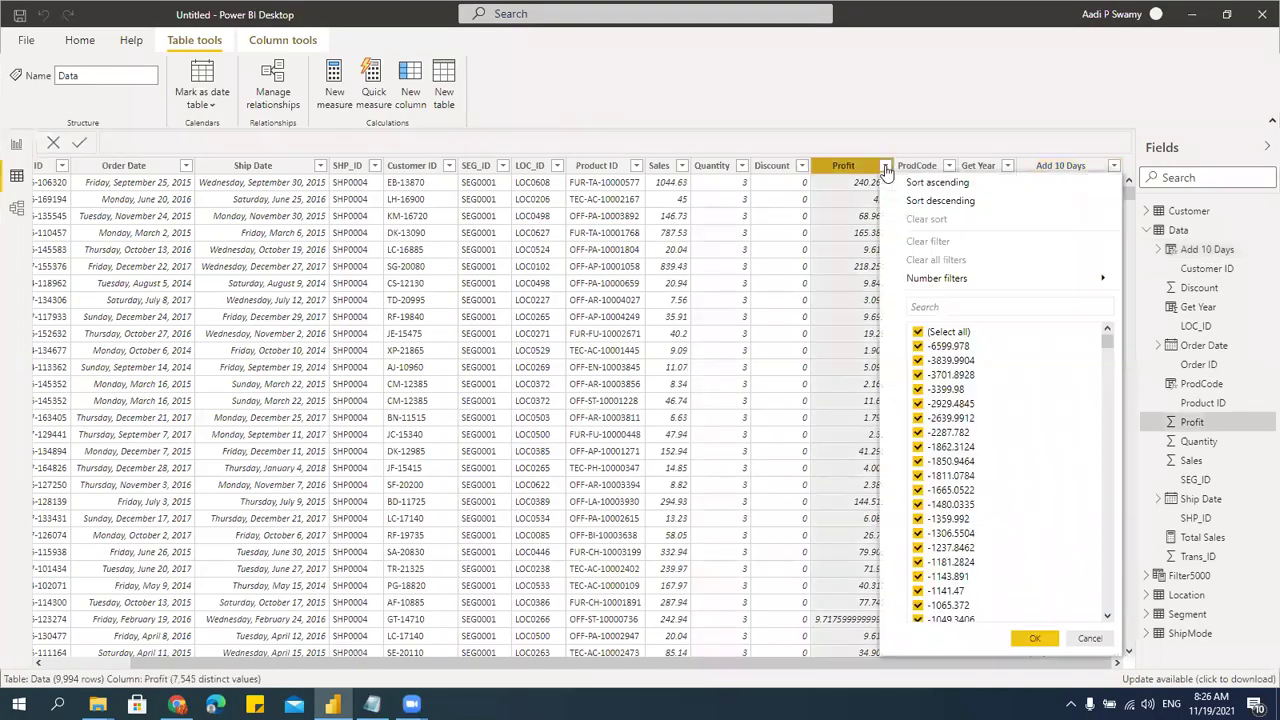
{"action": "left_click", "coordinate": [1087, 638]}
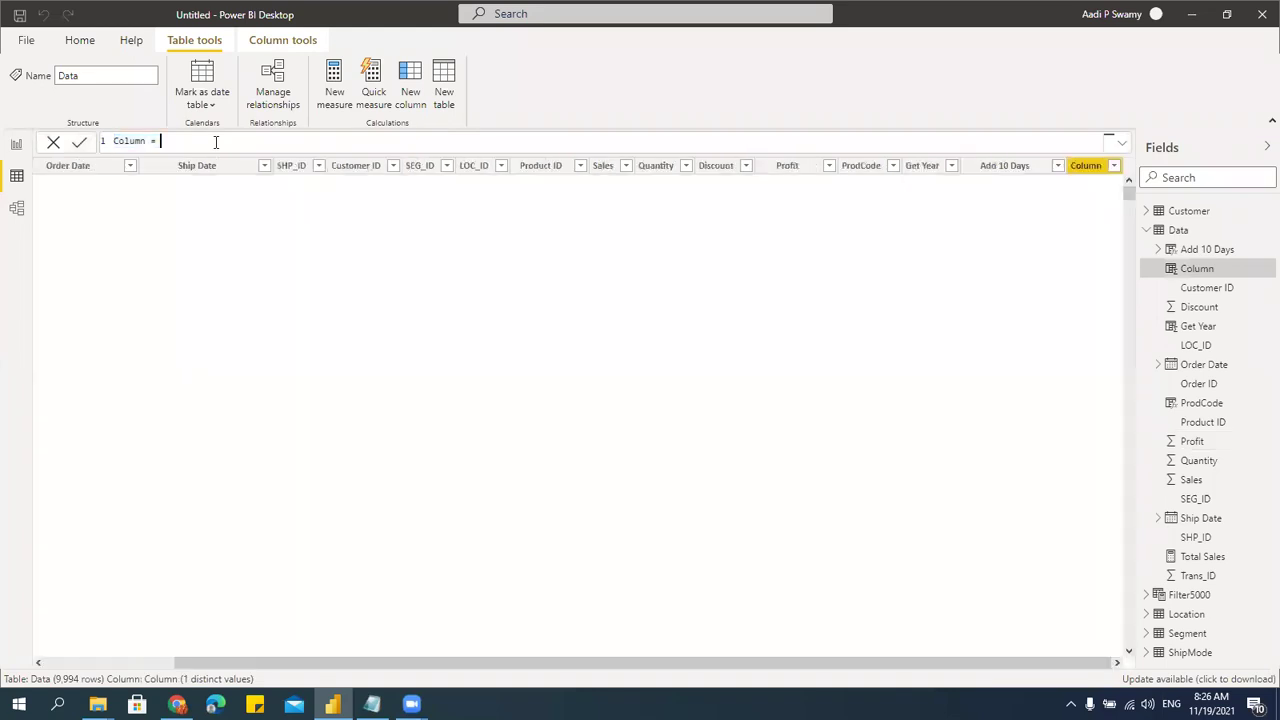
- Add a calculated column named Abs value to the Data table with the formula ABS(Data[Profit])
{"action": "key", "text": "BackSpace"}
{"action": "key", "text": "BackSpace"}
{"action": "key", "text": "BackSpace"}
{"action": "key", "text": "BackSpace"}
{"action": "key", "text": "BackSpace"}
{"action": "key", "text": "BackSpace"}
{"action": "key", "text": "BackSpace"}
{"action": "key", "text": "BackSpace"}
{"action": "key", "text": "BackSpace"}
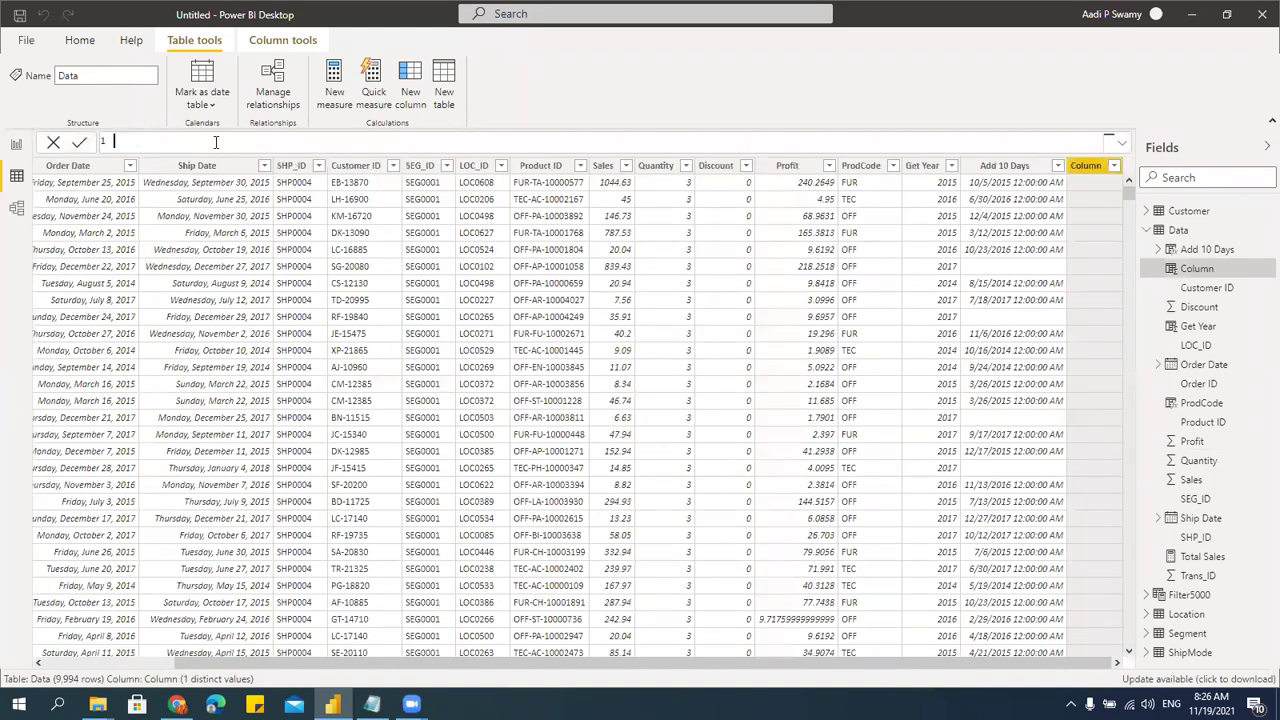
{"action": "type", "text": "Abs value = ABS("}
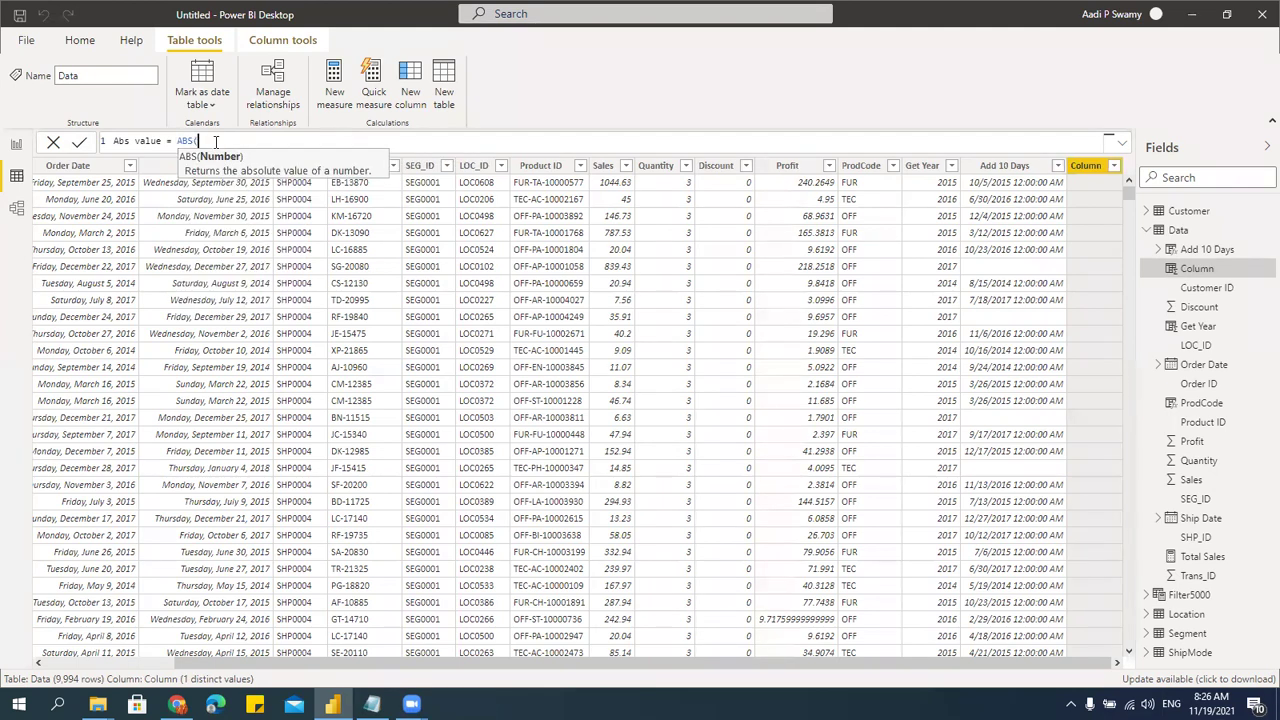
{"action": "type", "text": "pro"}
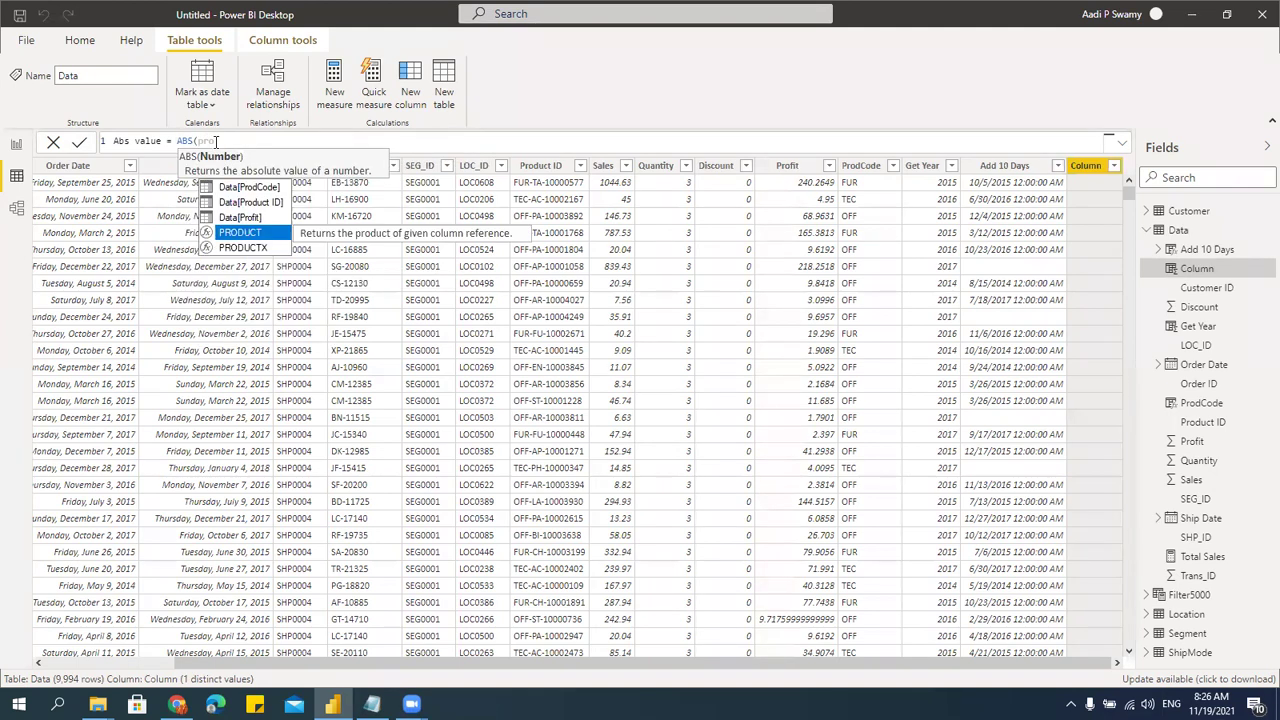
{"action": "key", "text": "Up"}
{"action": "key", "text": "Tab"}
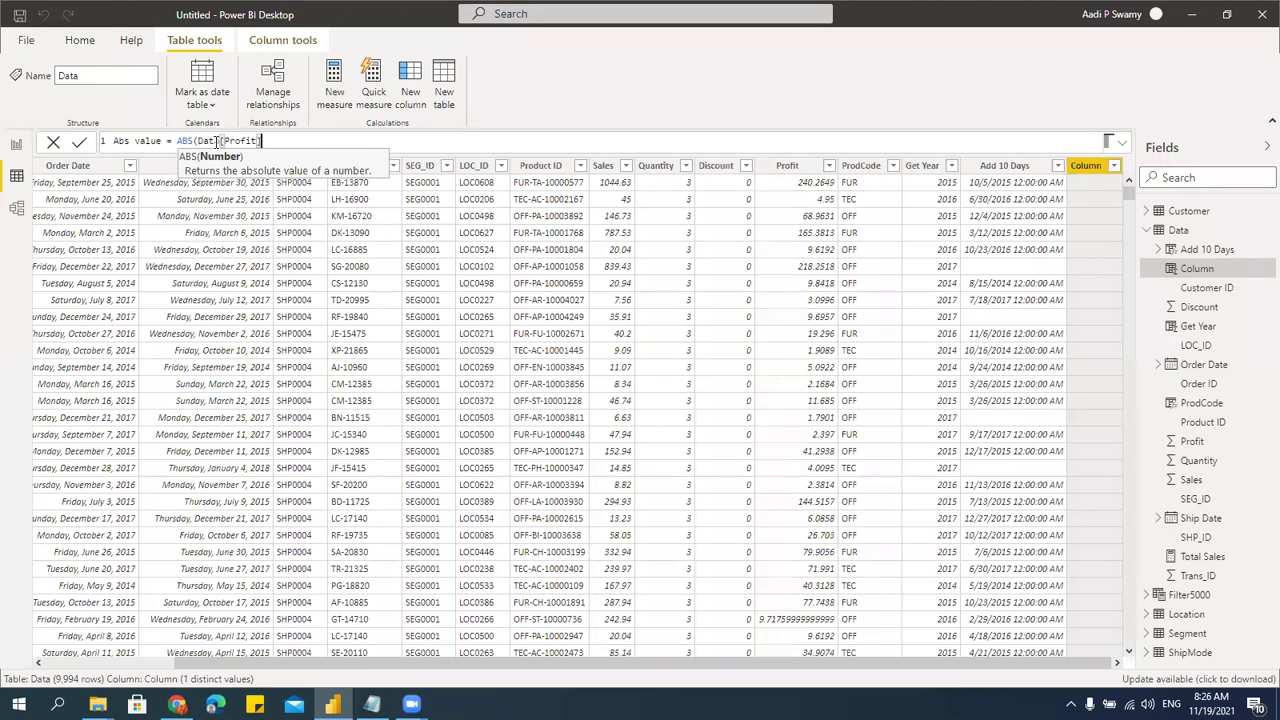
{"action": "type", "text": ")"}
{"action": "key", "text": "Return"}
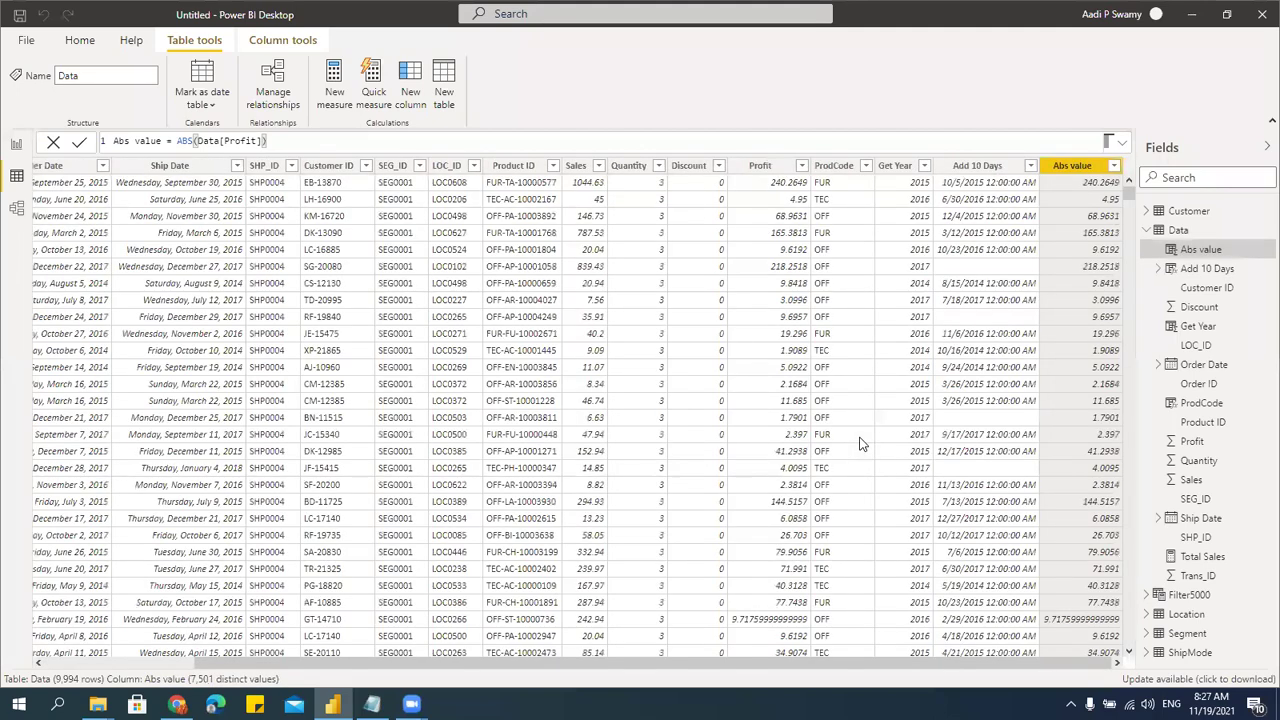
- Inspect the Abs value column's filter values, and review the Number Functions examples in Notepad before returning to Power BI Desktop
{"action": "left_click", "coordinate": [1114, 166]}
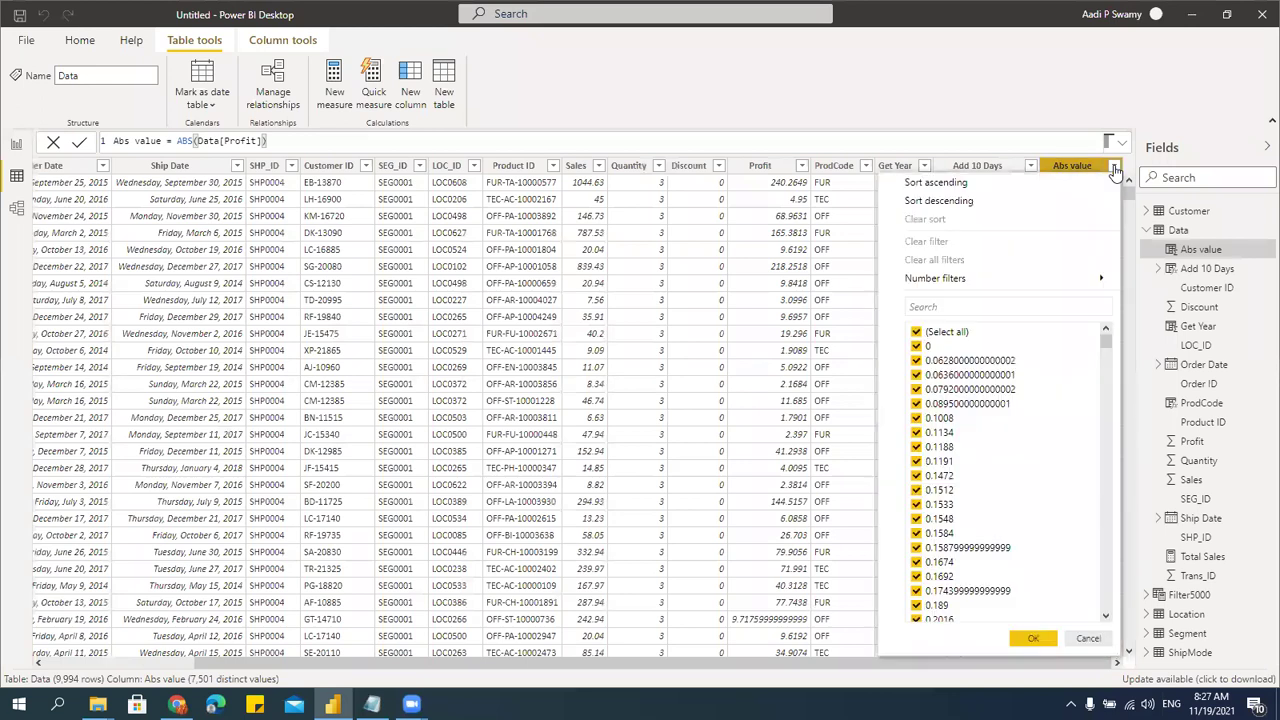
{"action": "left_click", "coordinate": [1088, 638]}
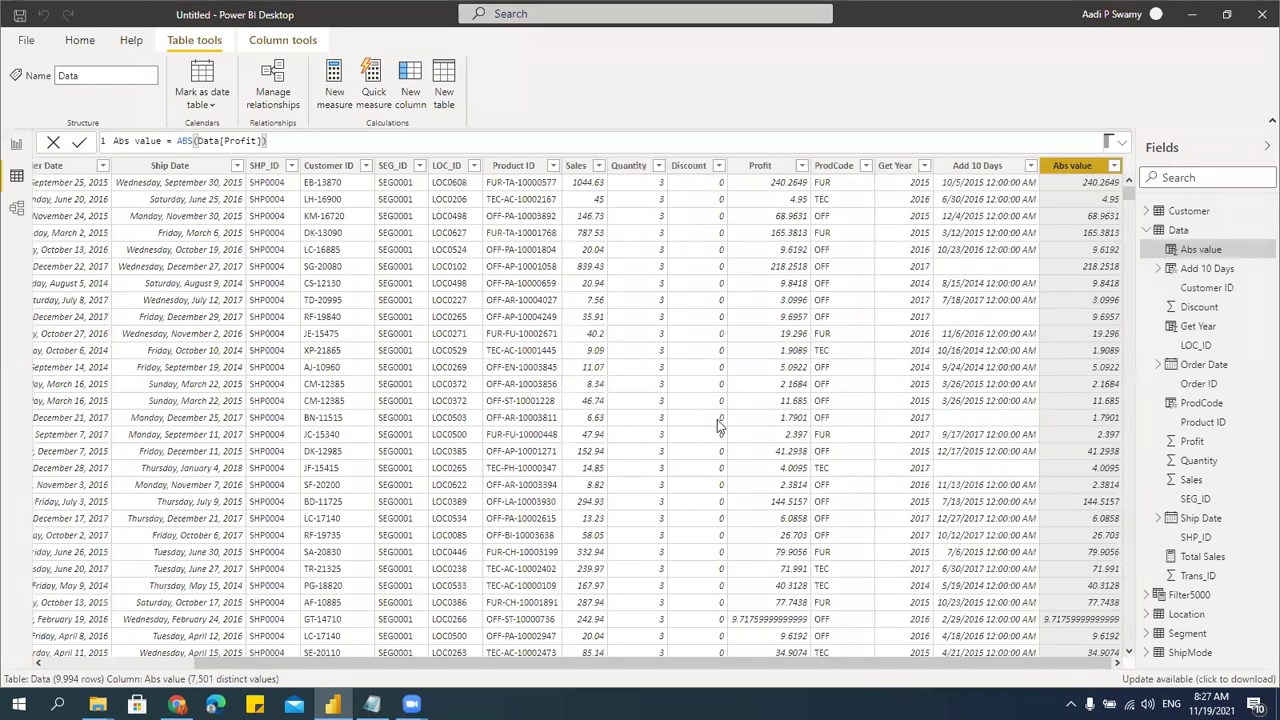
{"action": "key", "text": "alt+Tab"}
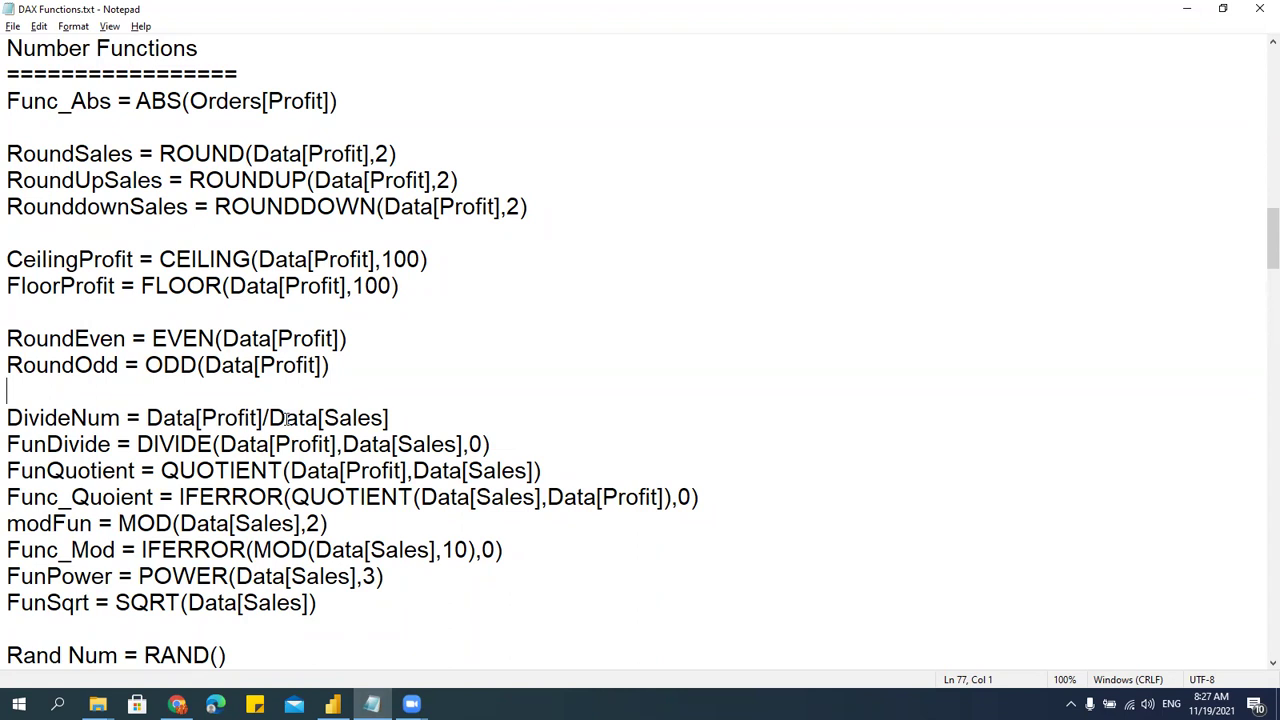
{"action": "left_click", "coordinate": [330, 492]}
{"action": "scroll", "coordinate": [339, 483], "scroll_direction": "down", "scroll_amount": 2}
{"action": "scroll", "coordinate": [339, 483], "scroll_direction": "up", "scroll_amount": 1}
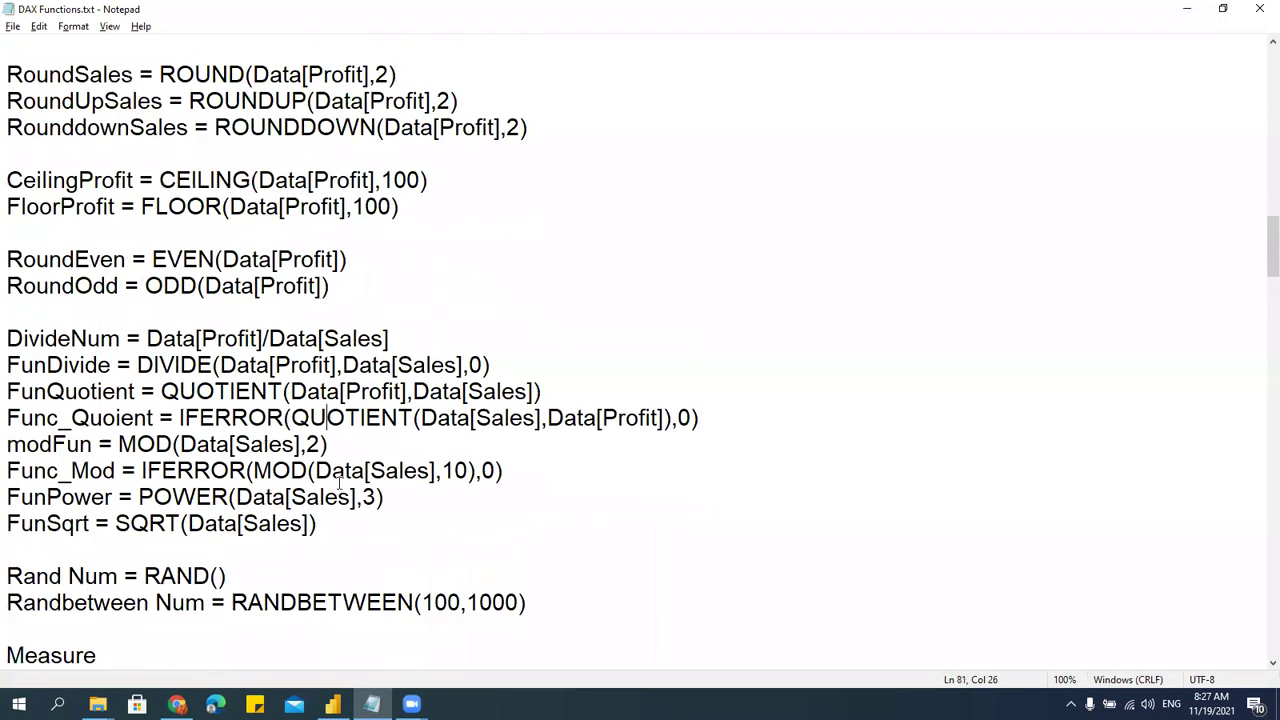
{"action": "key", "text": "alt+Tab"}
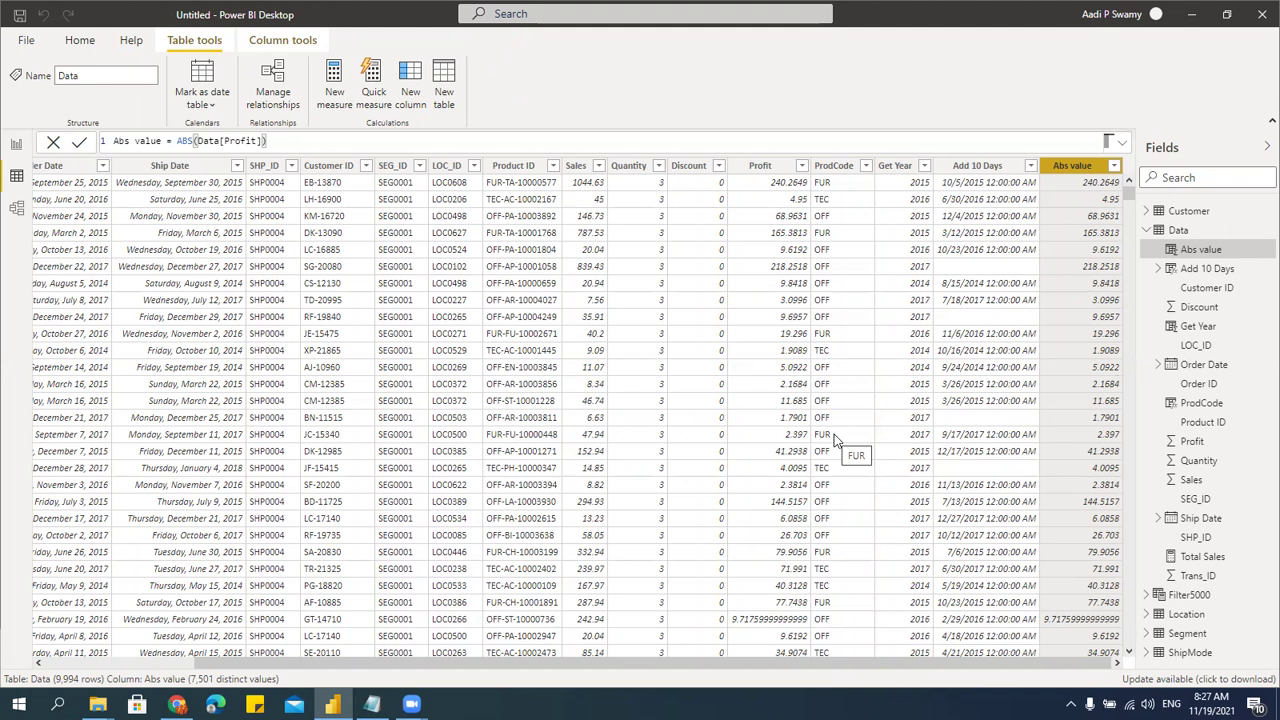
- Add a calculated column named Profit % Column to the Data table with the formula Data[Profit] / Data[Sales]
{"action": "left_click", "coordinate": [761, 168]}
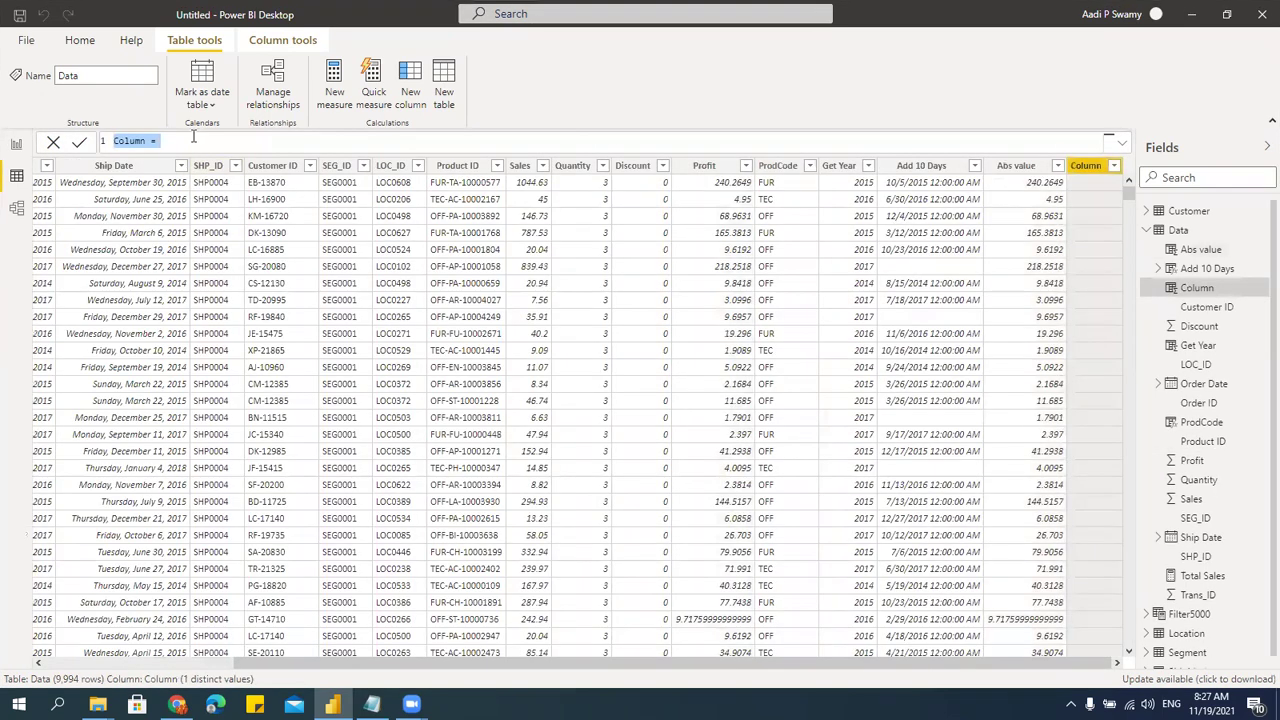
{"action": "left_click", "coordinate": [198, 140]}
{"action": "key", "text": "BackSpace"}
{"action": "key", "text": "BackSpace"}
{"action": "key", "text": "BackSpace"}
{"action": "key", "text": "BackSpace"}
{"action": "key", "text": "BackSpace"}
{"action": "key", "text": "BackSpace"}
{"action": "key", "text": "BackSpace"}
{"action": "key", "text": "BackSpace"}
{"action": "key", "text": "BackSpace"}
{"action": "key", "text": "BackSpace"}
{"action": "key", "text": "BackSpace"}
{"action": "key", "text": "BackSpace"}
{"action": "type", "text": "Data[Profit] "}
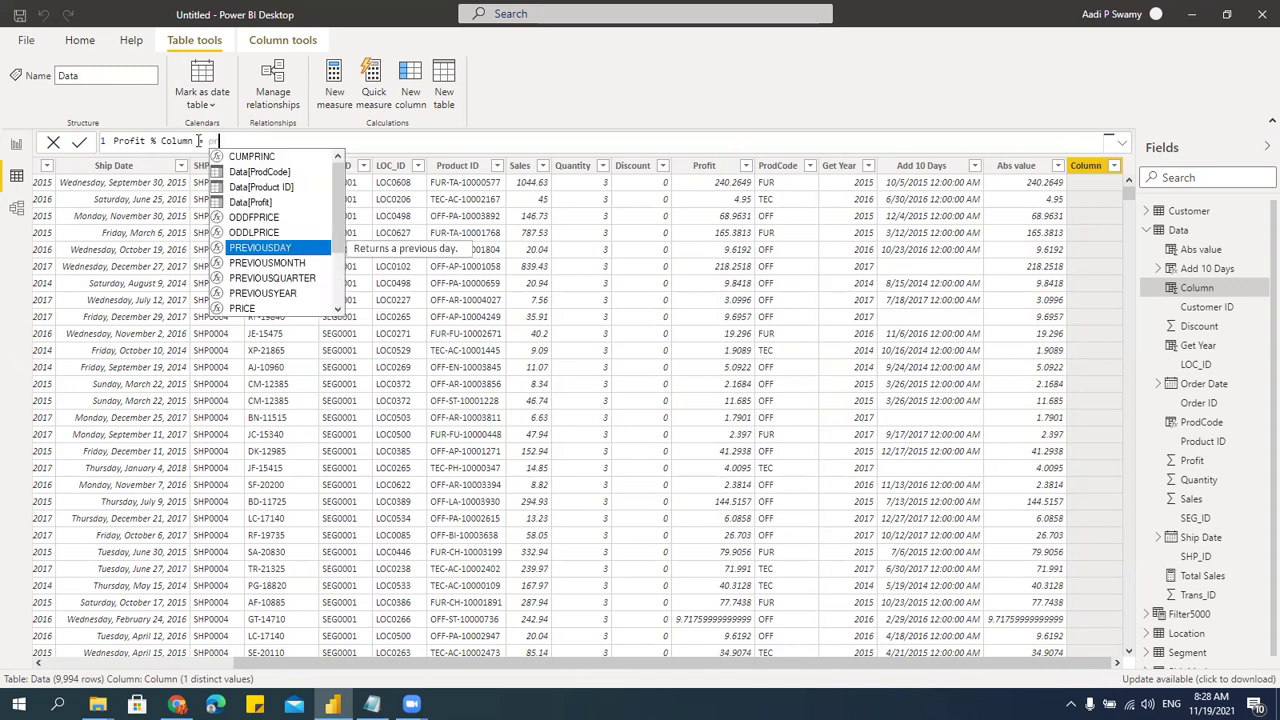
{"action": "type", "text": "/ Data["}
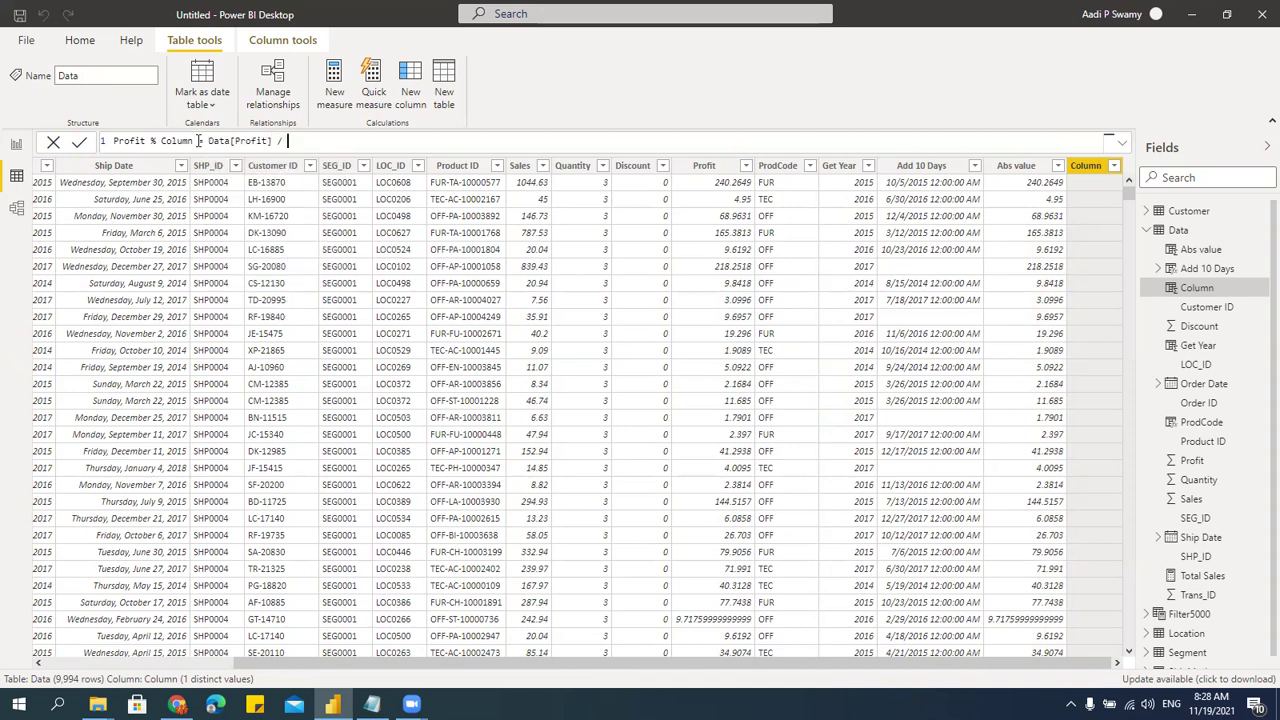
{"action": "type", "text": "Sal"}
{"action": "key", "text": "Tab"}
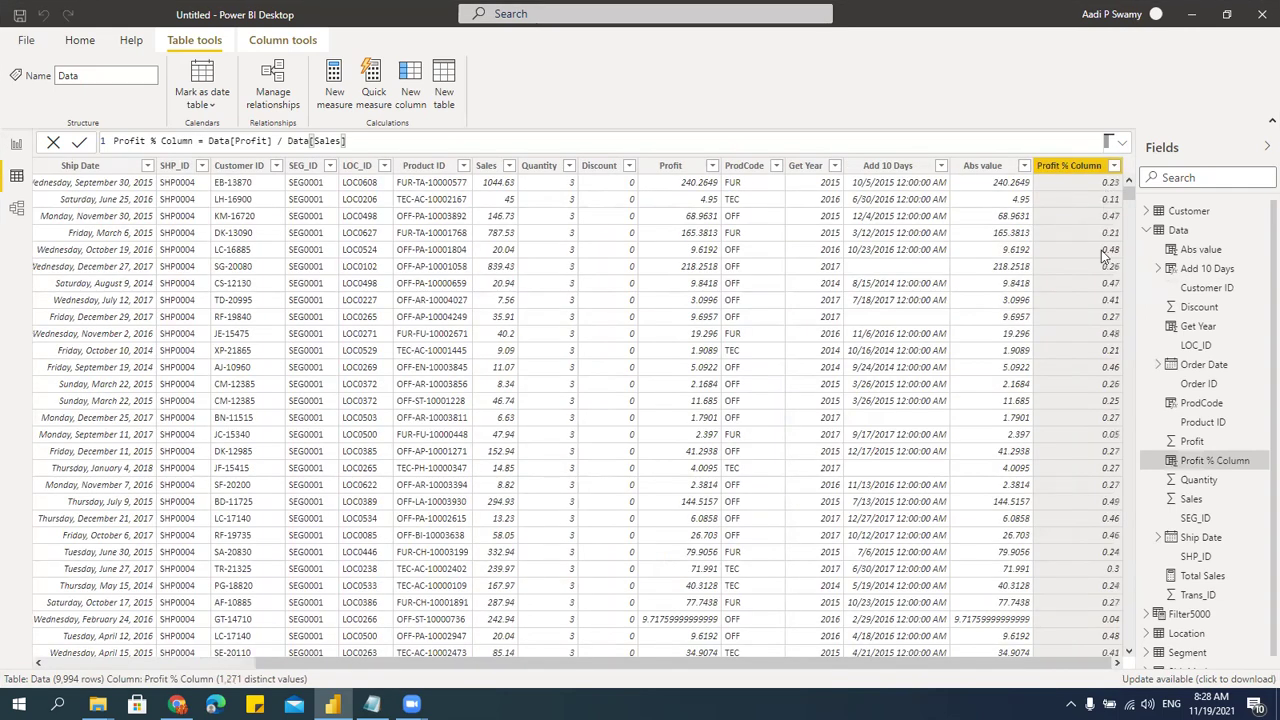
- Format the Profit % Column values as Percentage
{"action": "left_click", "coordinate": [268, 40]}
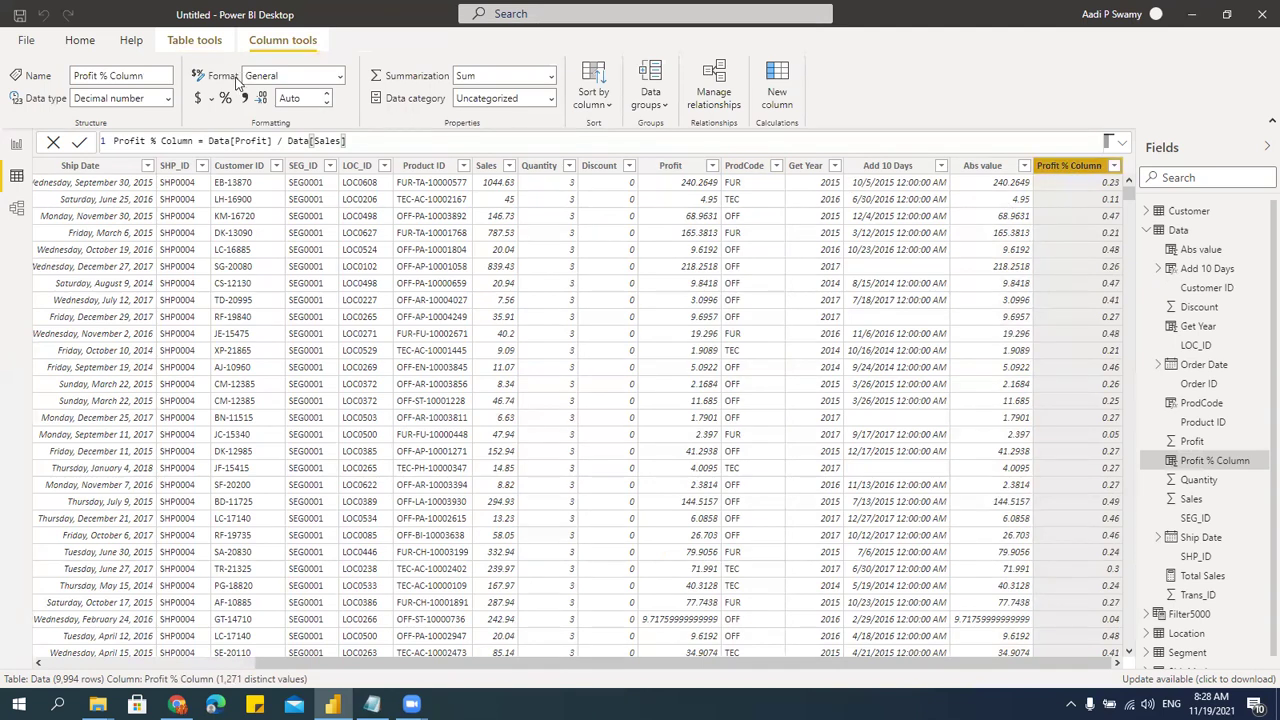
{"action": "left_click", "coordinate": [340, 77]}
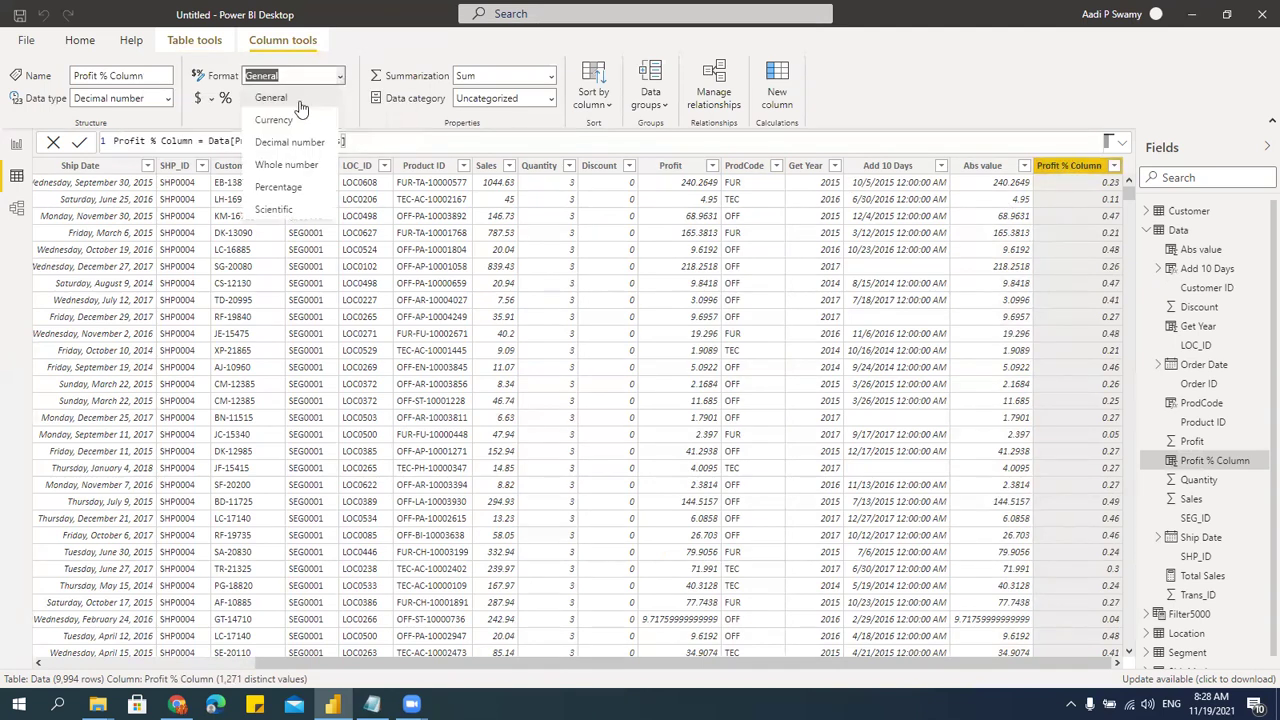
{"action": "left_click", "coordinate": [278, 187]}
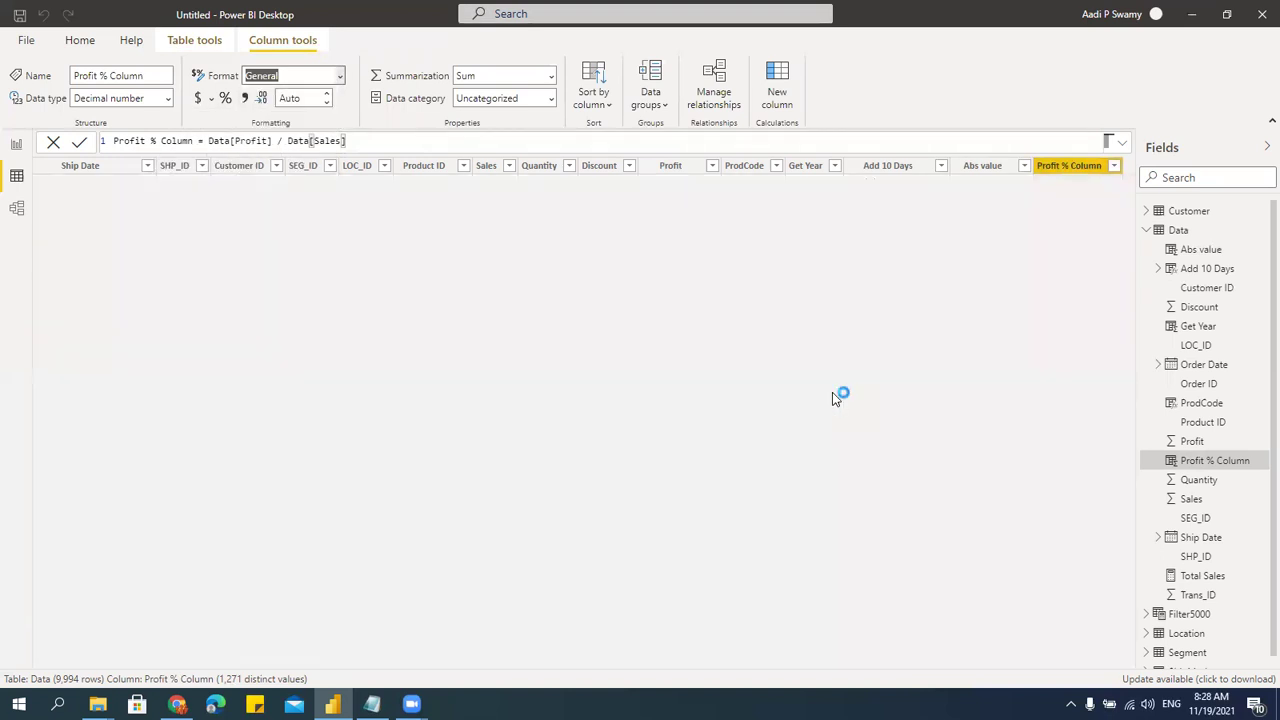
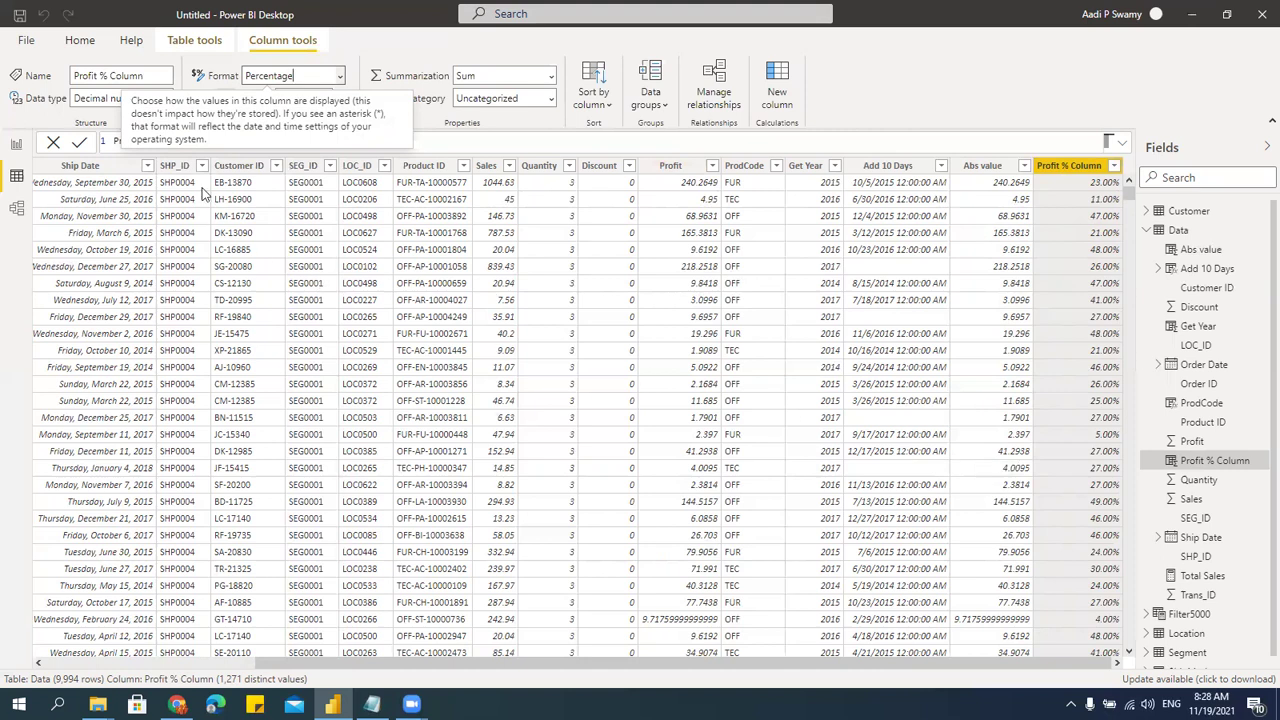
- Switch to the report page and move the Total Sales by Ship Mode table closer to the customer sales table
{"action": "left_click", "coordinate": [16, 147]}
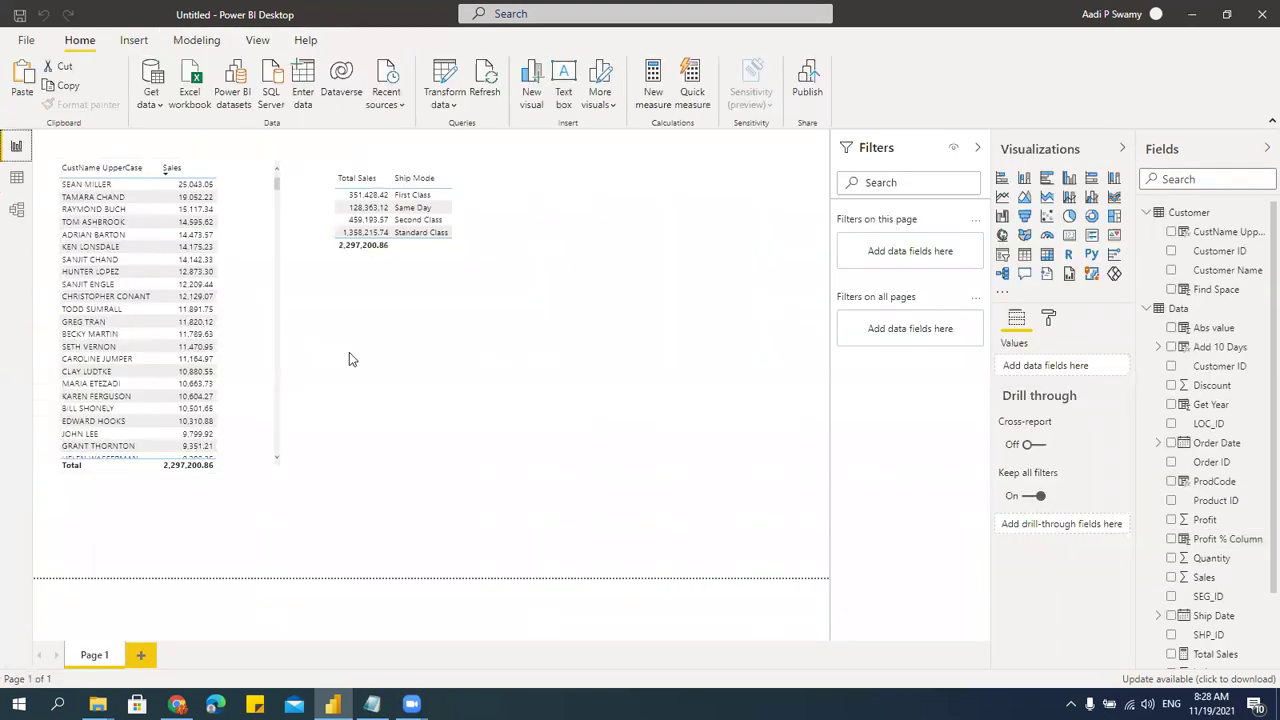
{"action": "mouse_move", "coordinate": [466, 189]}
{"action": "left_click_drag", "start_coordinate": [464, 163], "coordinate": [429, 152]}
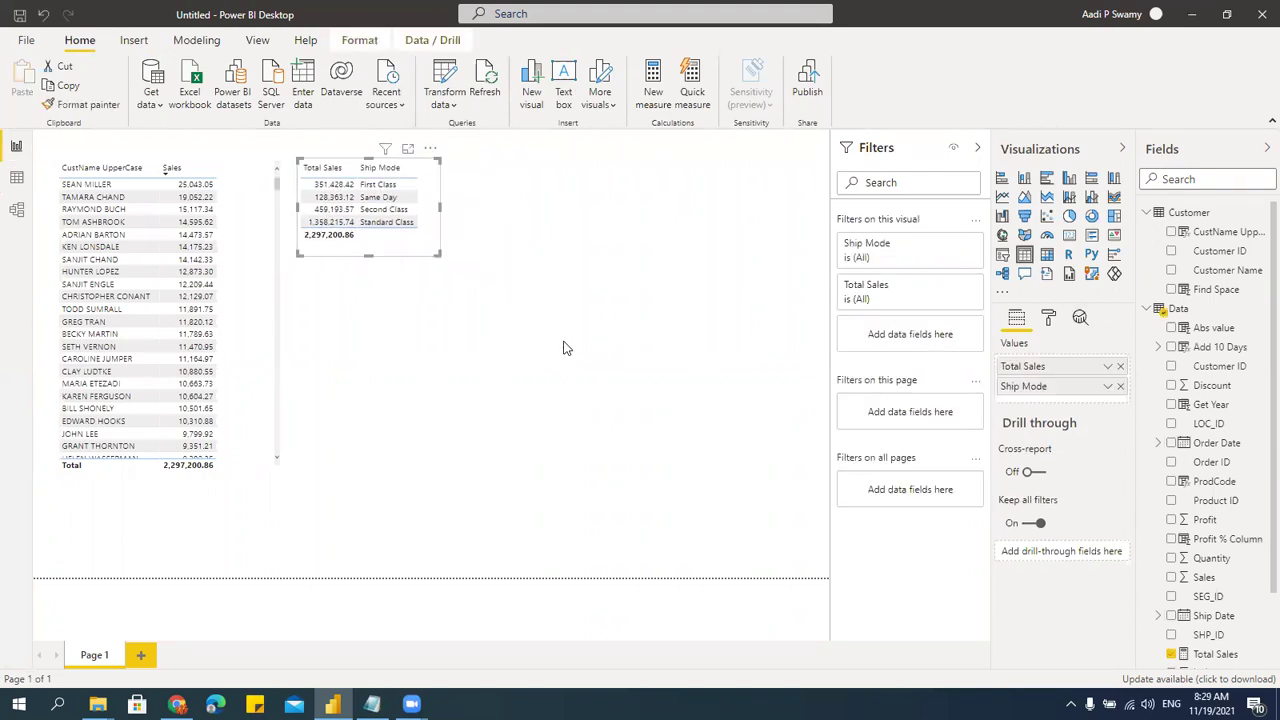
{"action": "left_click", "coordinate": [487, 182]}
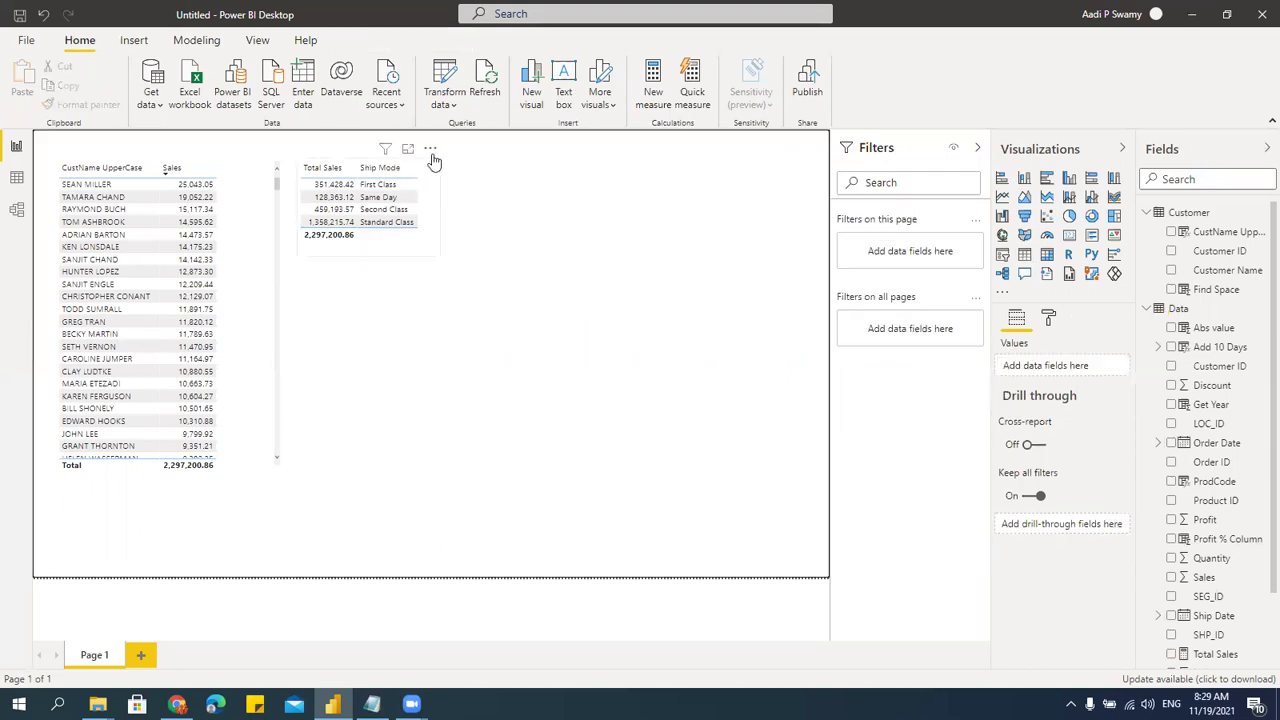
- Duplicate the Total Sales by Ship Mode table and place the copy in the empty space to the right of the original
{"action": "left_click", "coordinate": [466, 192]}
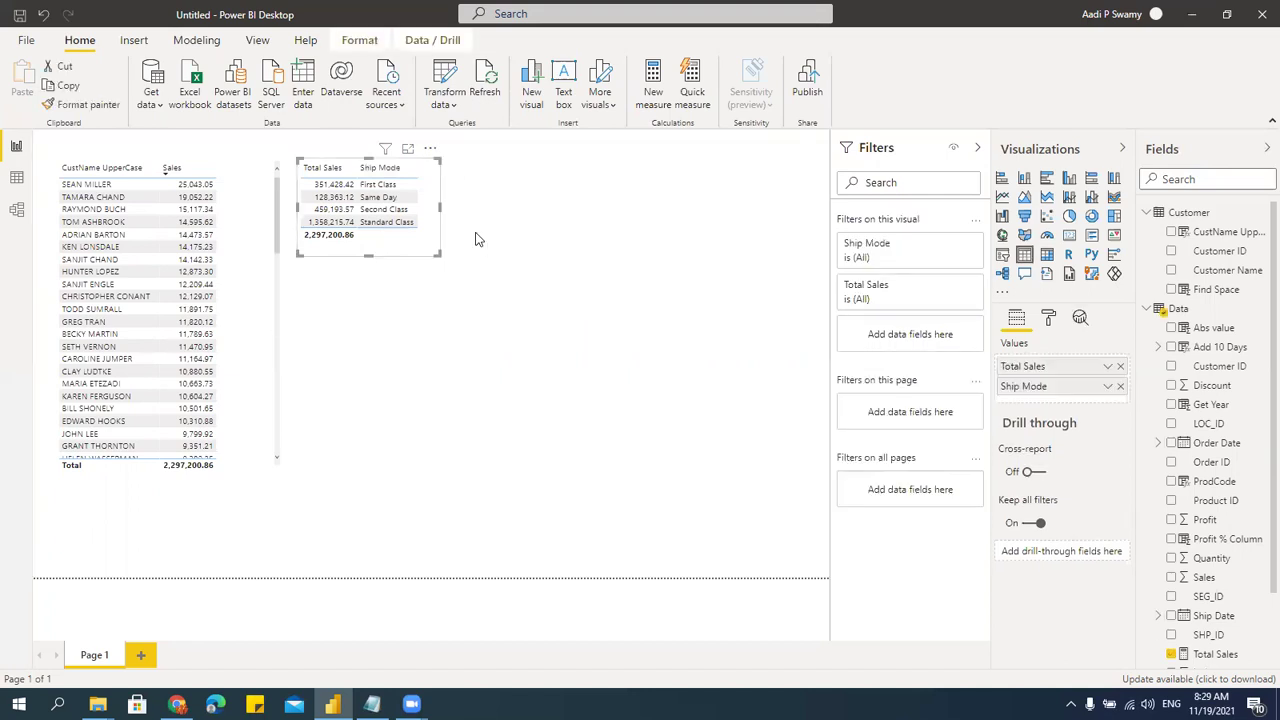
{"action": "key", "text": "ctrl+c"}
{"action": "key", "text": "ctrl+v"}
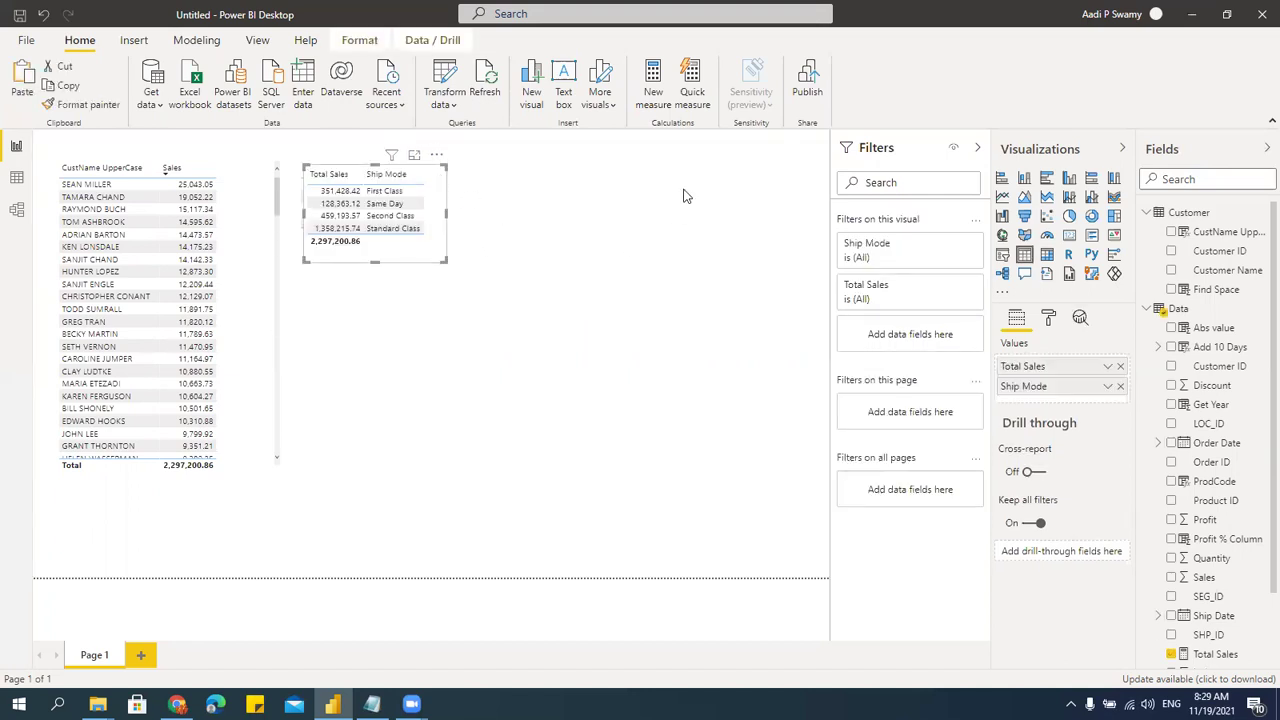
{"action": "left_click_drag", "start_coordinate": [436, 160], "coordinate": [629, 138]}
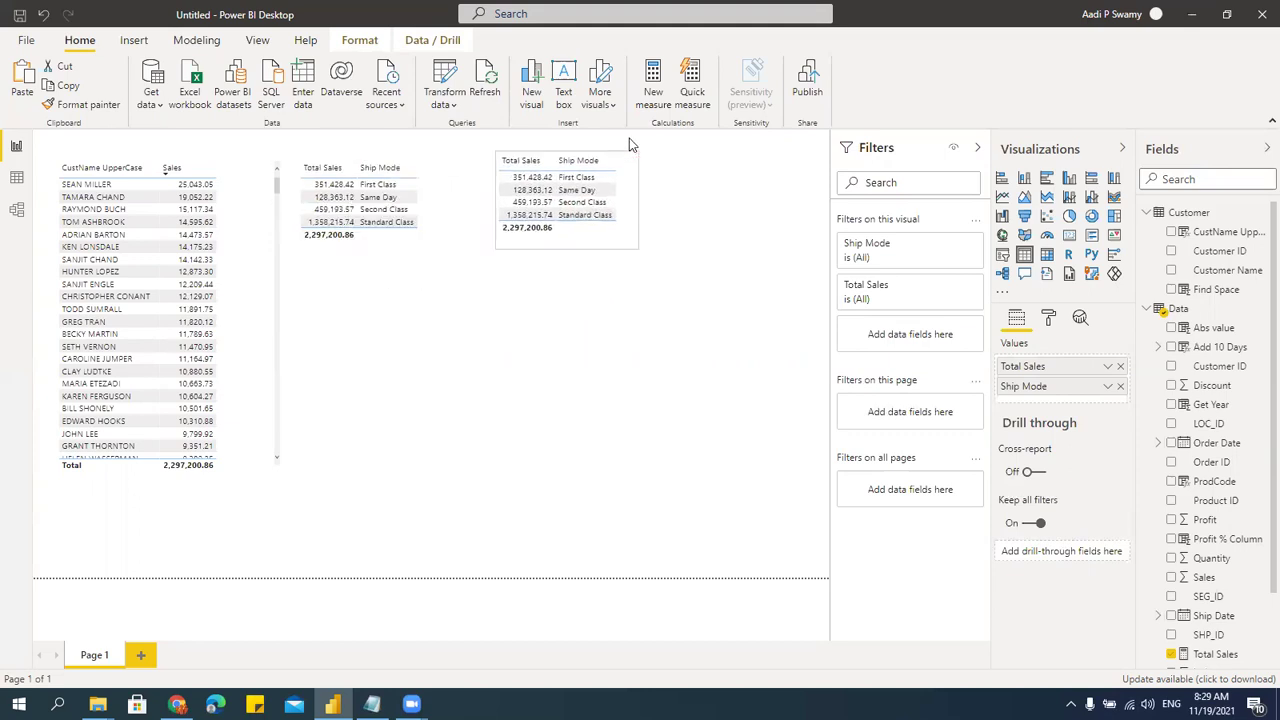
- Set the text size of the copied table's values to 20 pt
{"action": "left_click", "coordinate": [1049, 318]}
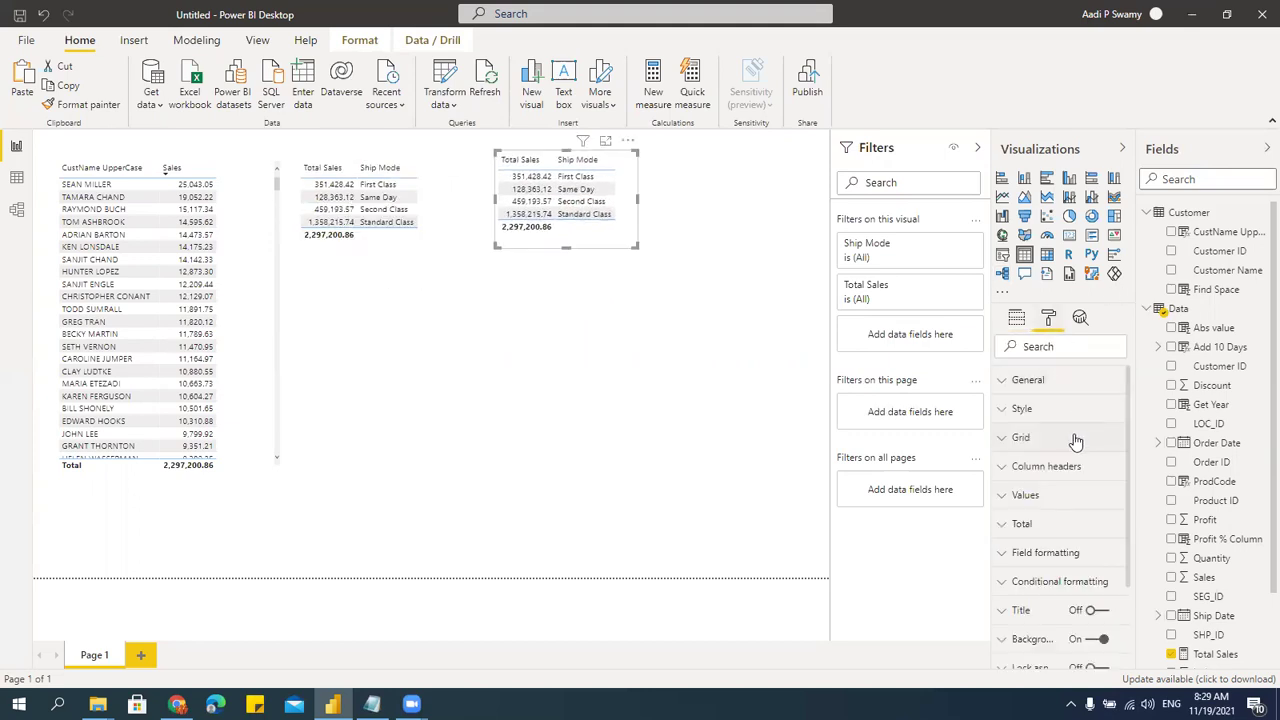
{"action": "left_click", "coordinate": [1025, 495]}
{"action": "scroll", "coordinate": [1060, 510], "scroll_direction": "down", "scroll_amount": 3}
{"action": "scroll", "coordinate": [1040, 595], "scroll_direction": "down", "scroll_amount": 3}
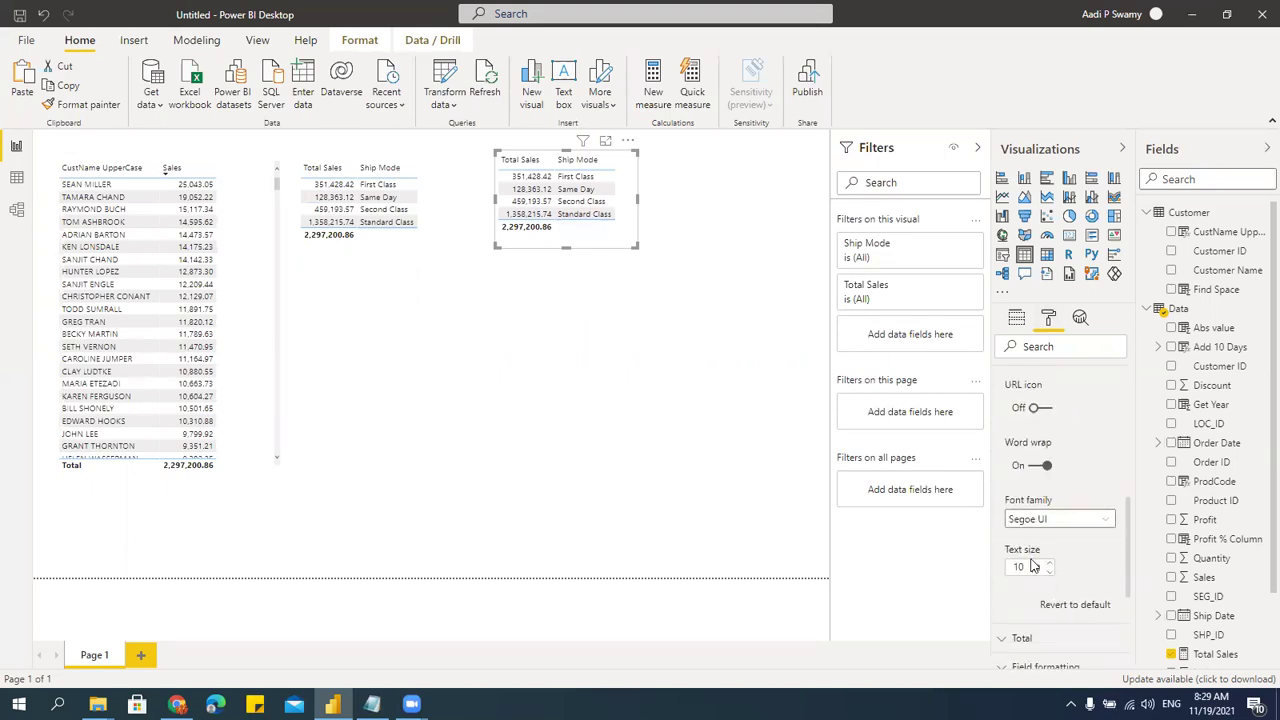
{"action": "type", "text": "20"}
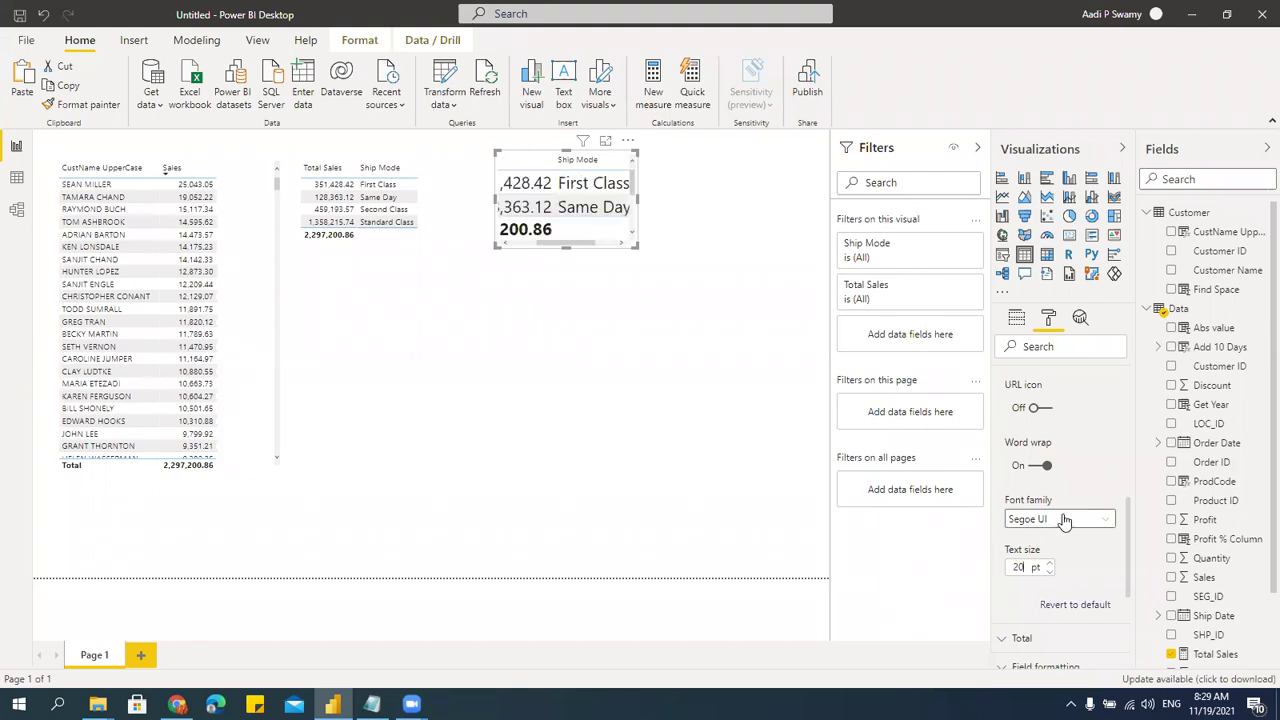
- Set the text size of the copied table's column headers to 20 pt
{"action": "scroll", "coordinate": [1065, 521], "scroll_direction": "up", "scroll_amount": 6}
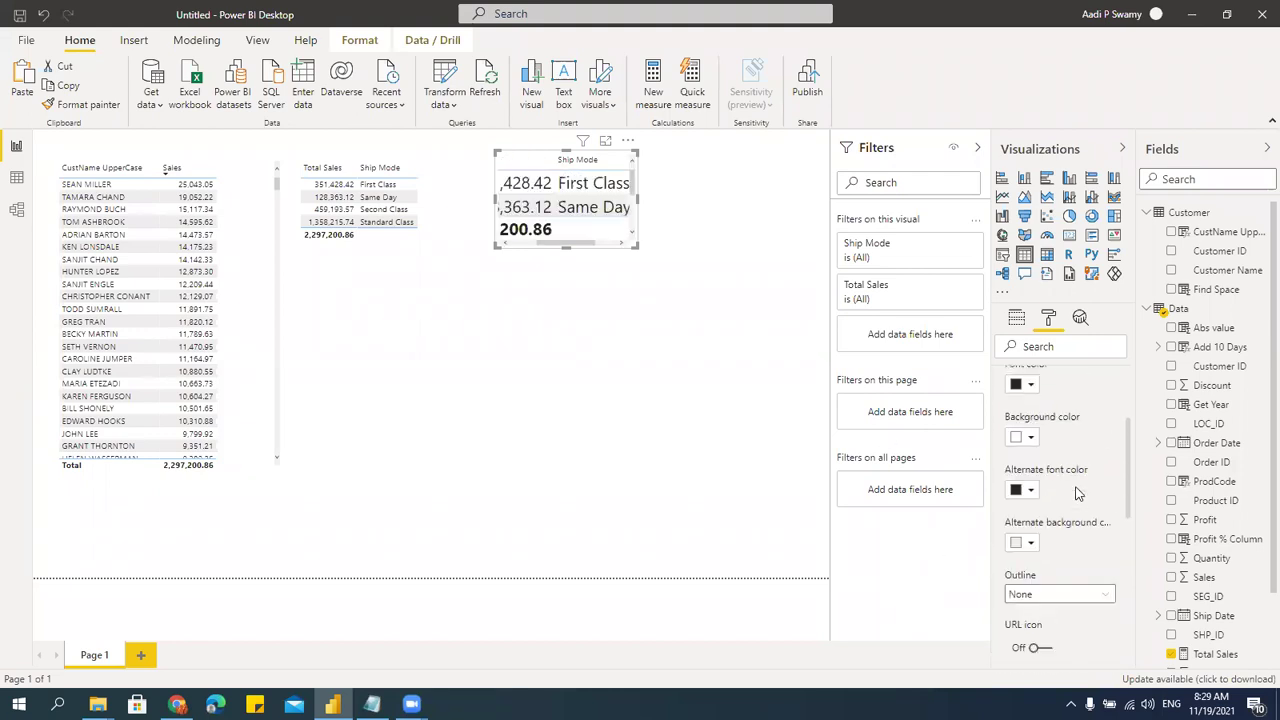
{"action": "left_click", "coordinate": [1046, 466]}
{"action": "scroll", "coordinate": [1069, 530], "scroll_direction": "down", "scroll_amount": 3}
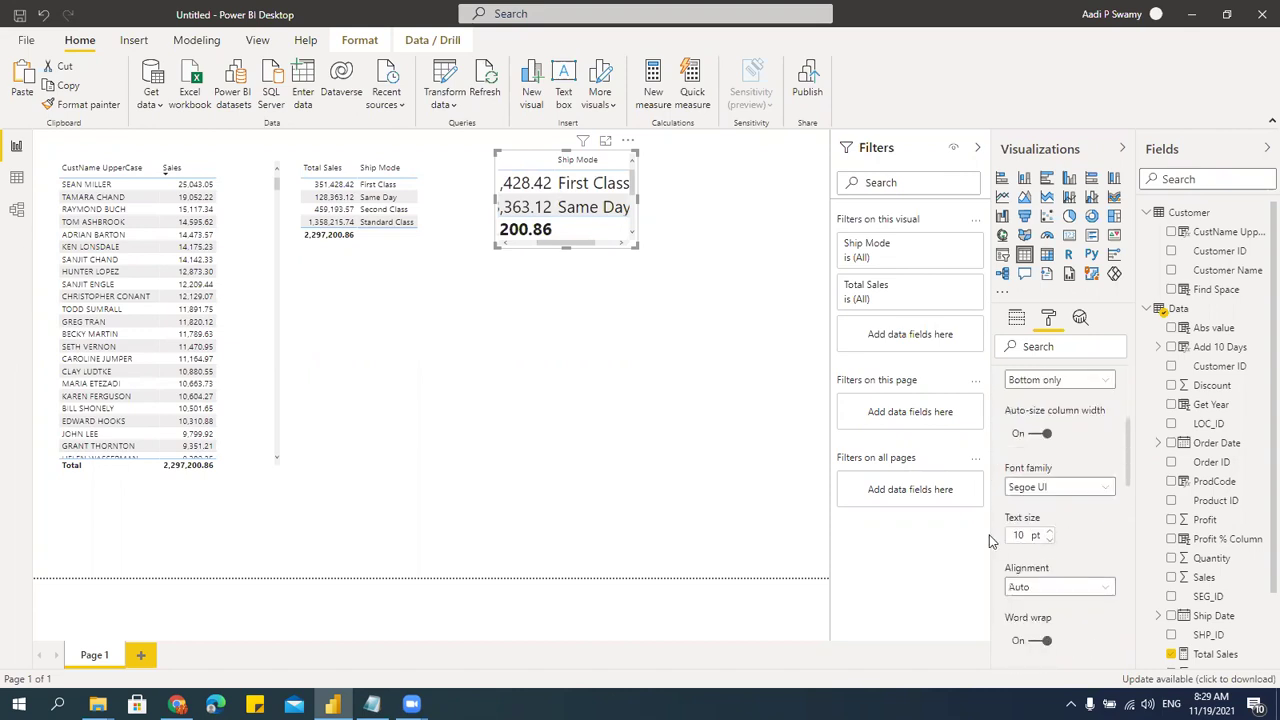
{"action": "type", "text": "0"}
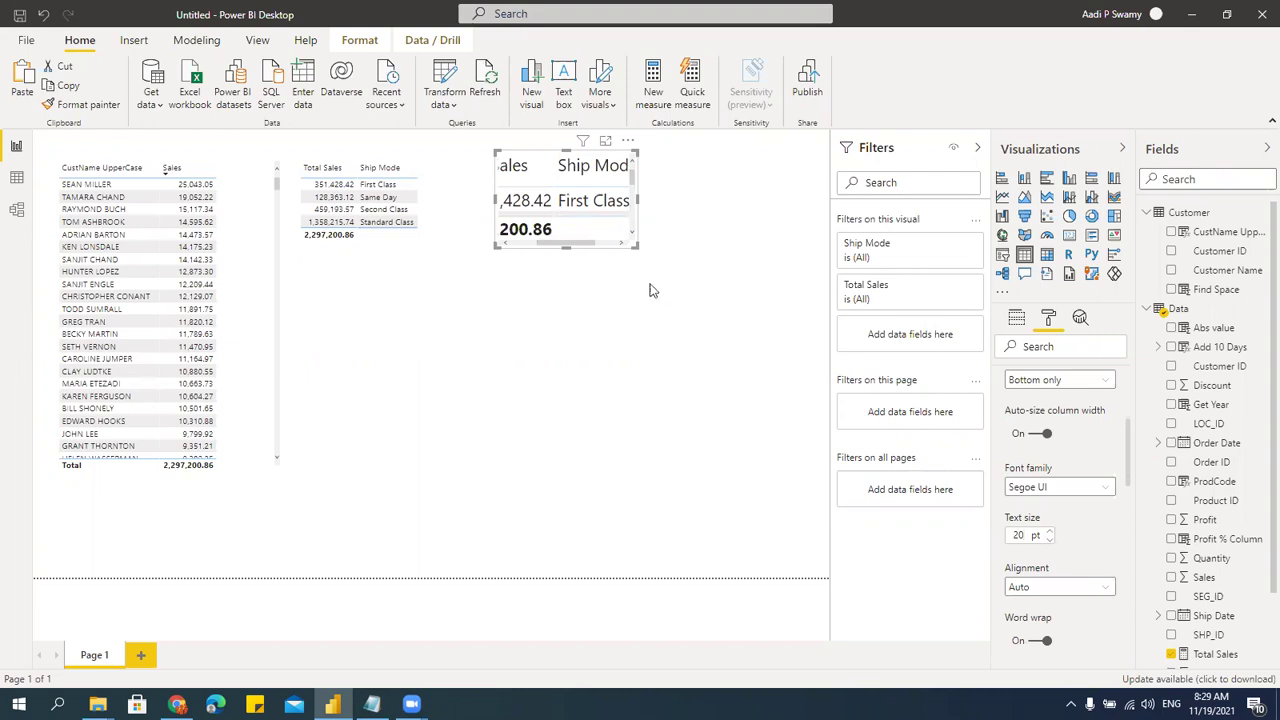
- Enlarge the copied table so all its rows and columns fit, and select the original small Ship Mode table
{"action": "left_click_drag", "start_coordinate": [634, 245], "coordinate": [810, 437]}
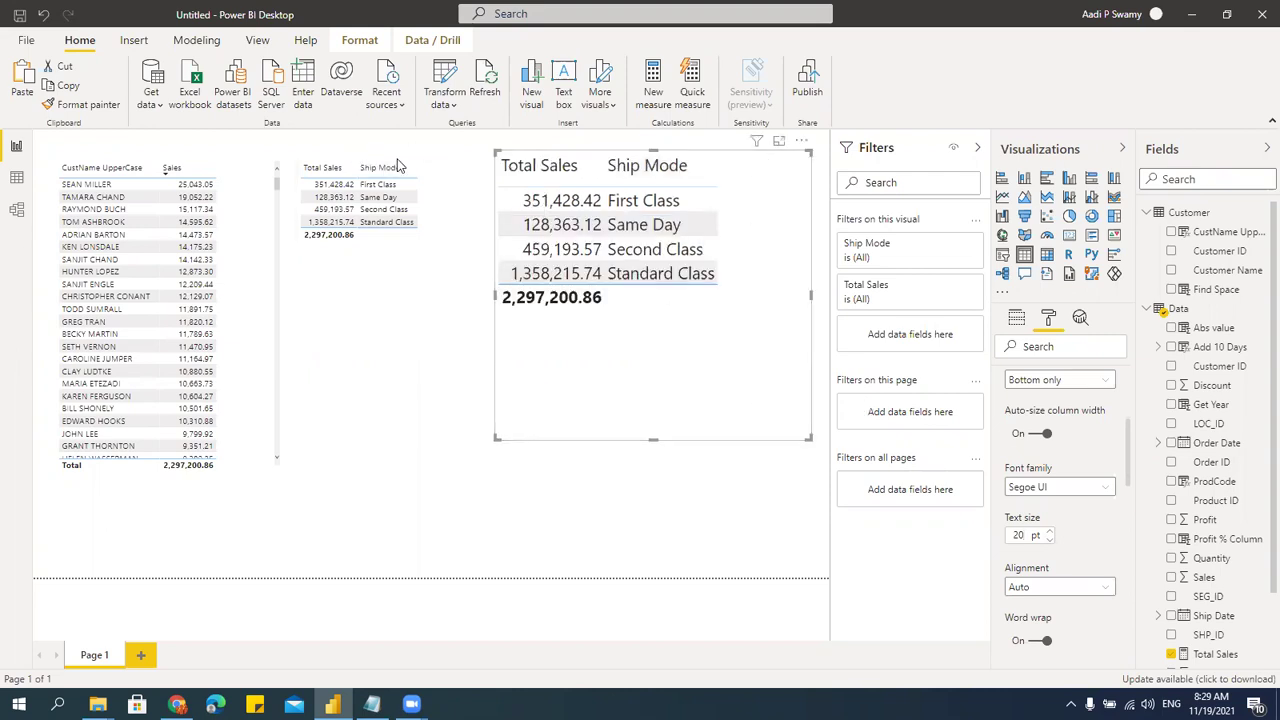
{"action": "left_click", "coordinate": [424, 196]}
{"action": "left_click", "coordinate": [433, 189]}
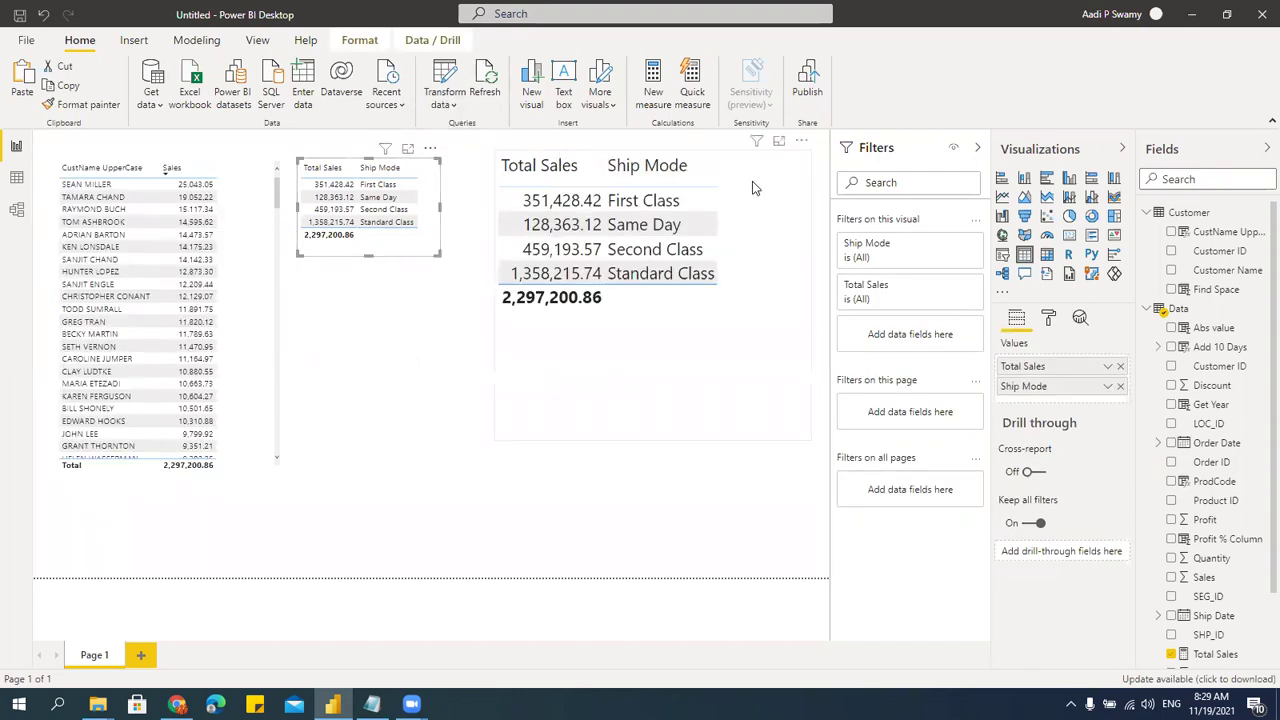
- Move the enlarged Total Sales by Ship Mode table from Page 1 to the upper left of a new report page
{"action": "left_click", "coordinate": [797, 155]}
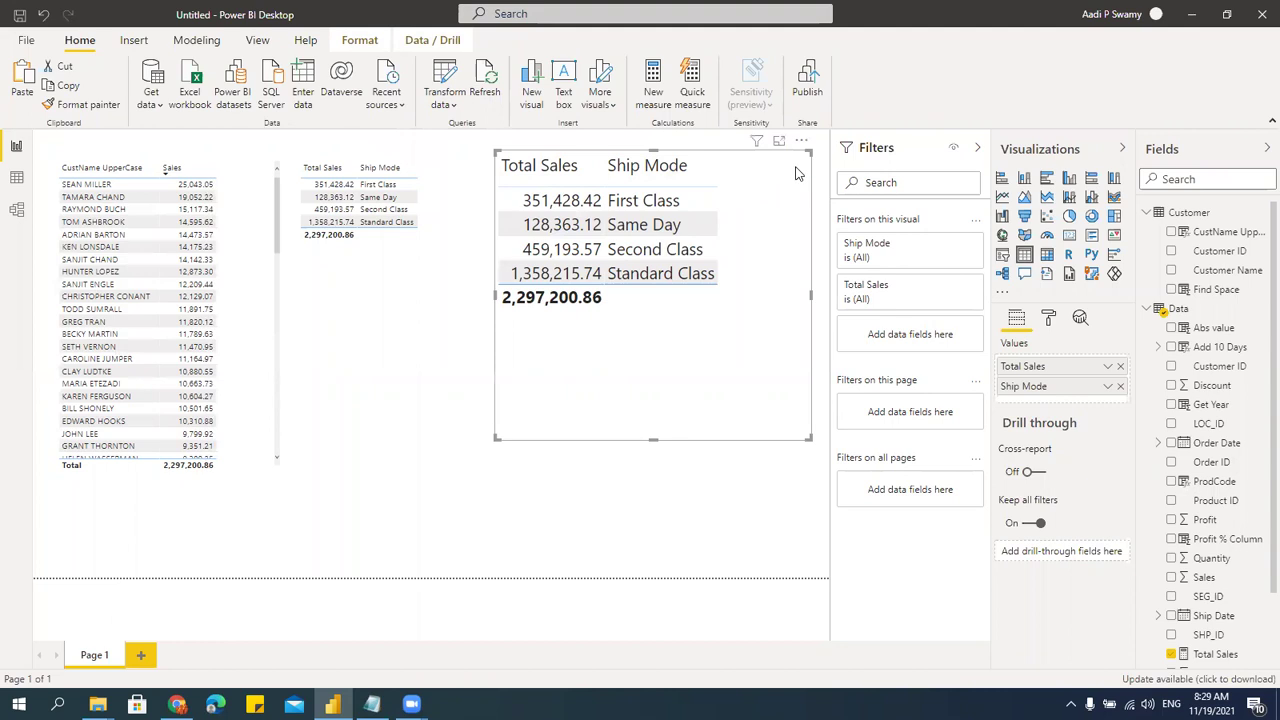
{"action": "key", "text": "Delete"}
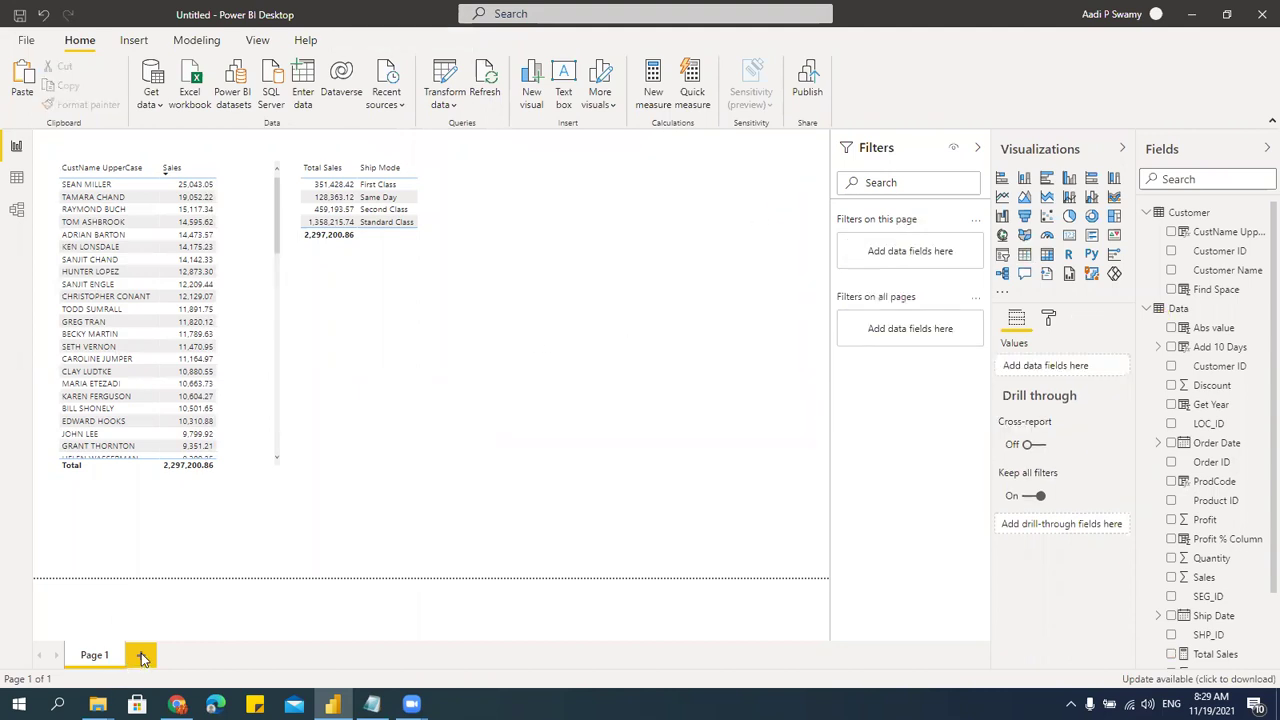
{"action": "left_click", "coordinate": [141, 655]}
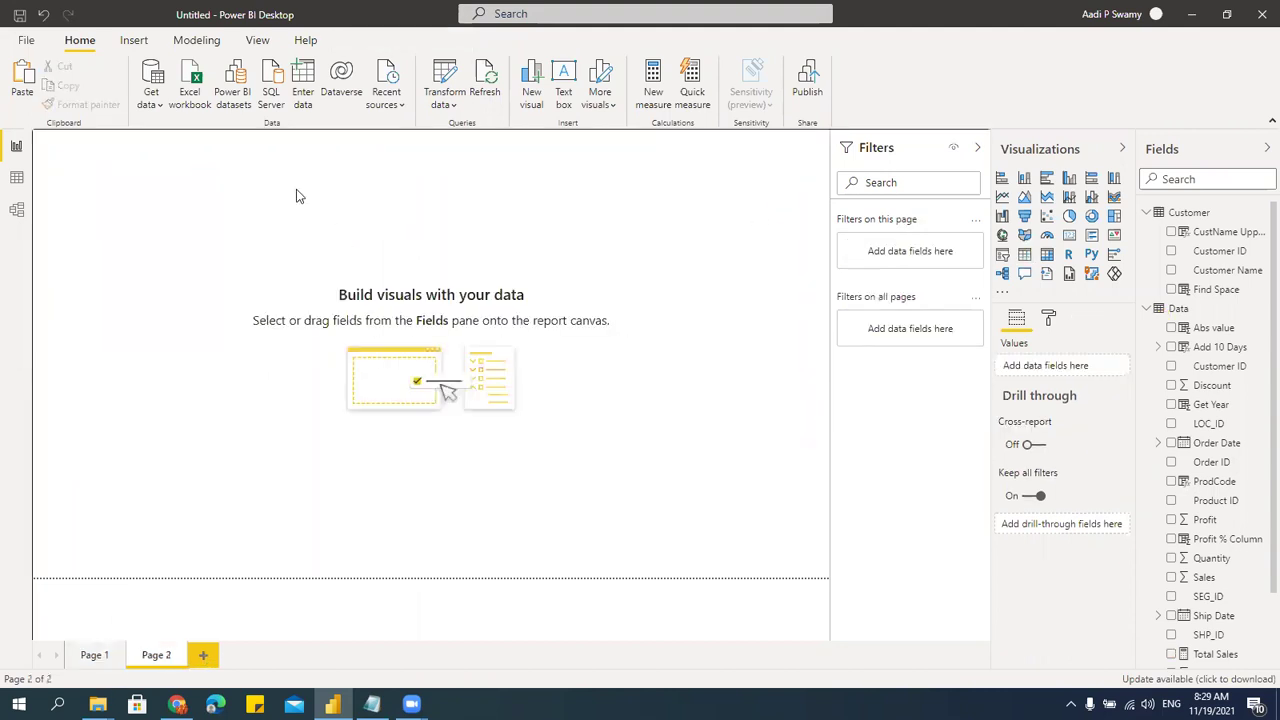
{"action": "key", "text": "ctrl+v"}
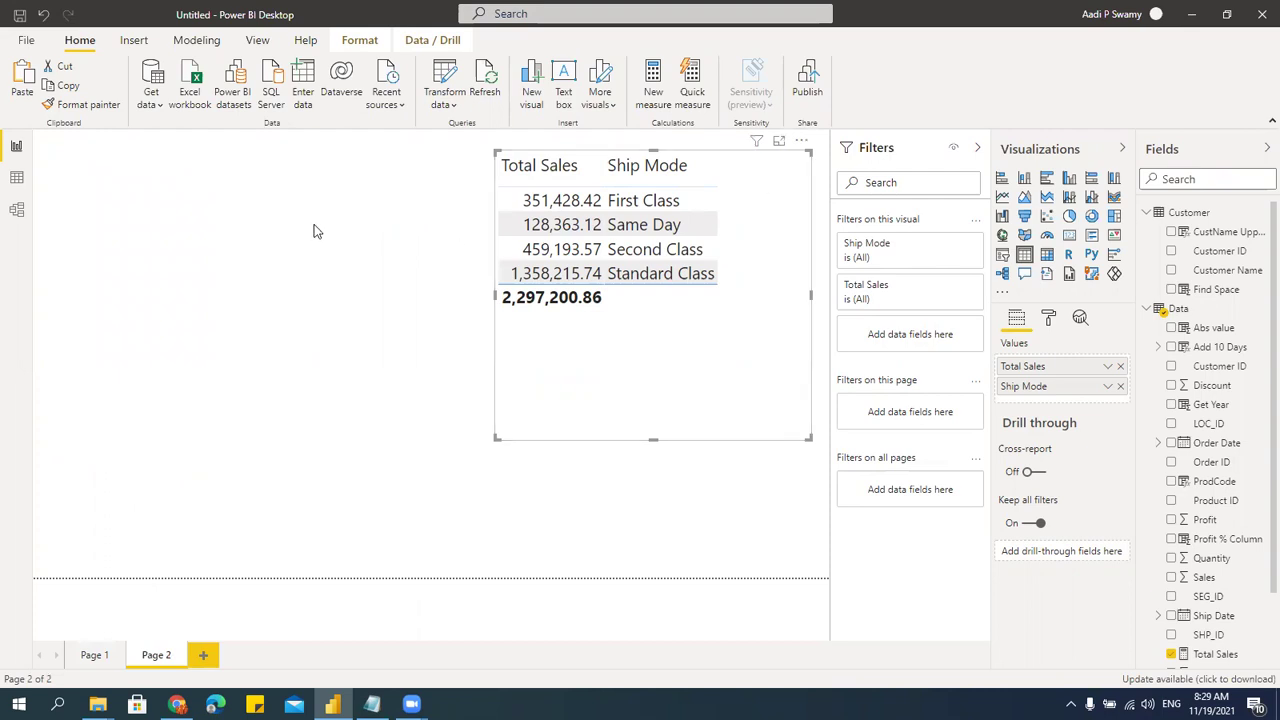
{"action": "left_click_drag", "start_coordinate": [803, 143], "coordinate": [350, 150]}
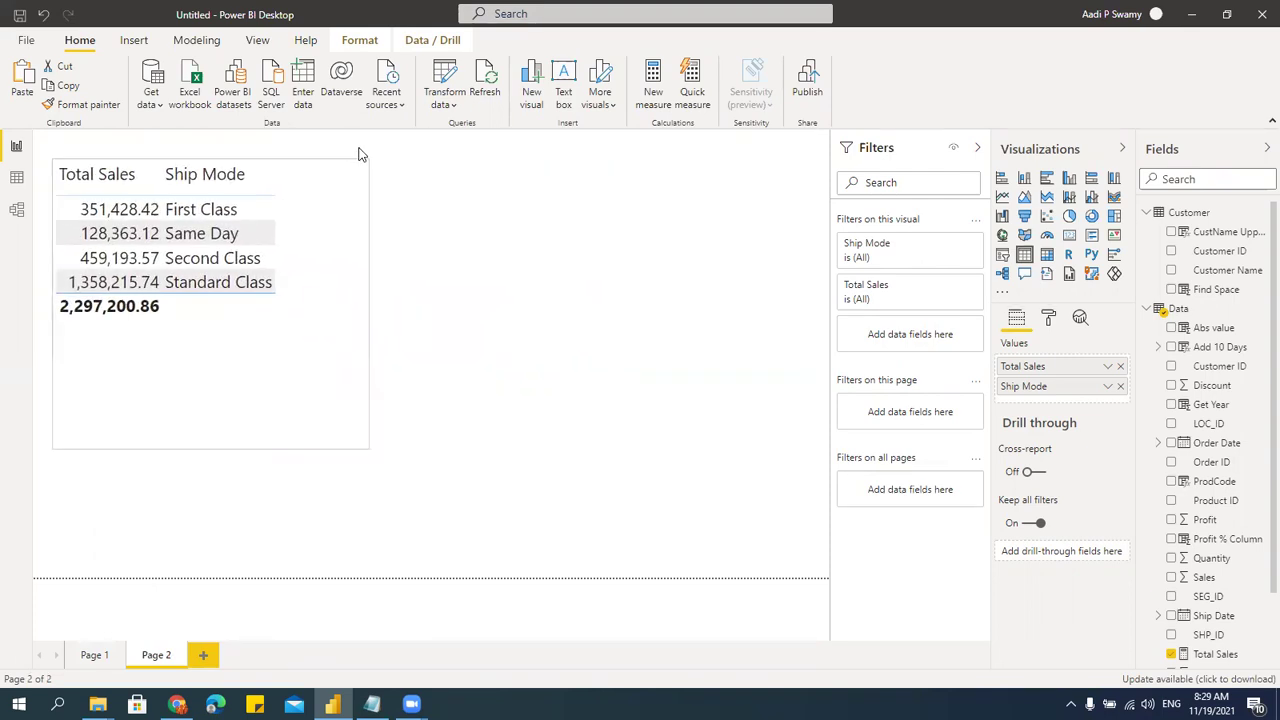
- Replace the table's Total Sales and Ship Mode fields with Profit % Column from the Data table
{"action": "left_click", "coordinate": [1121, 366]}
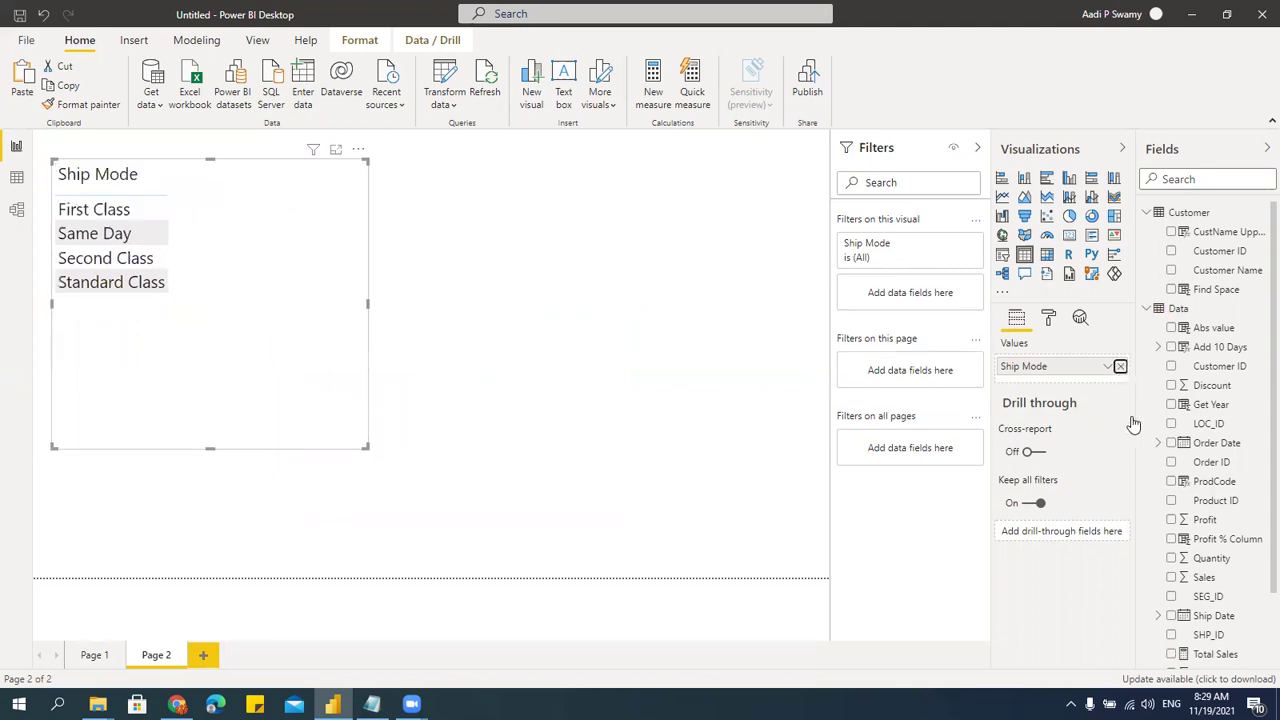
{"action": "left_click", "coordinate": [1121, 366]}
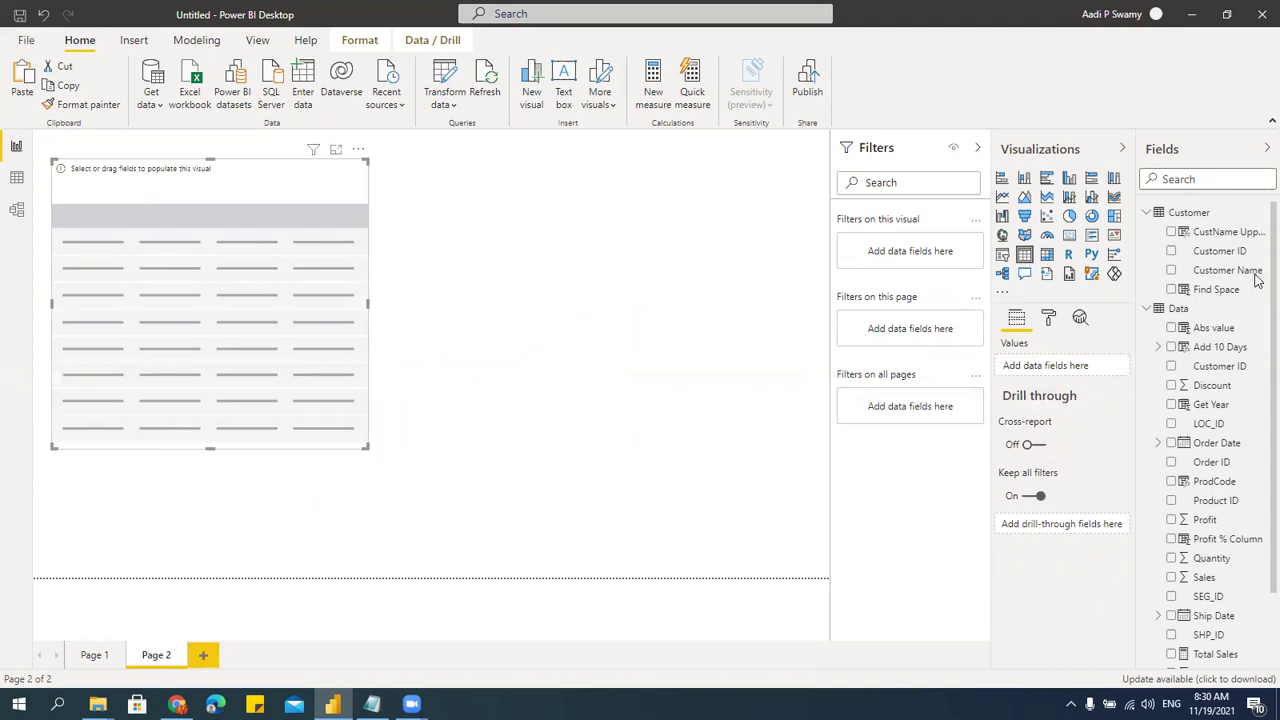
{"action": "scroll", "coordinate": [1257, 346], "scroll_direction": "down", "scroll_amount": 1}
{"action": "scroll", "coordinate": [1257, 346], "scroll_direction": "down", "scroll_amount": 1}
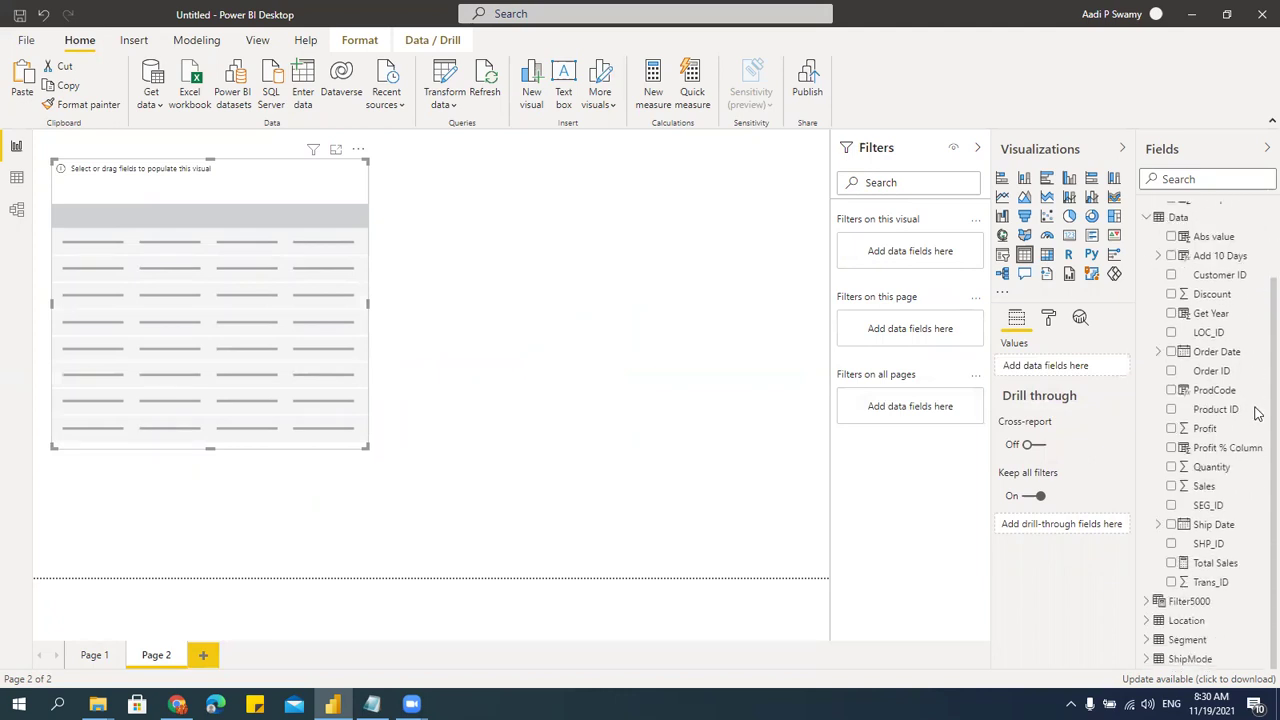
{"action": "left_click", "coordinate": [1171, 448]}
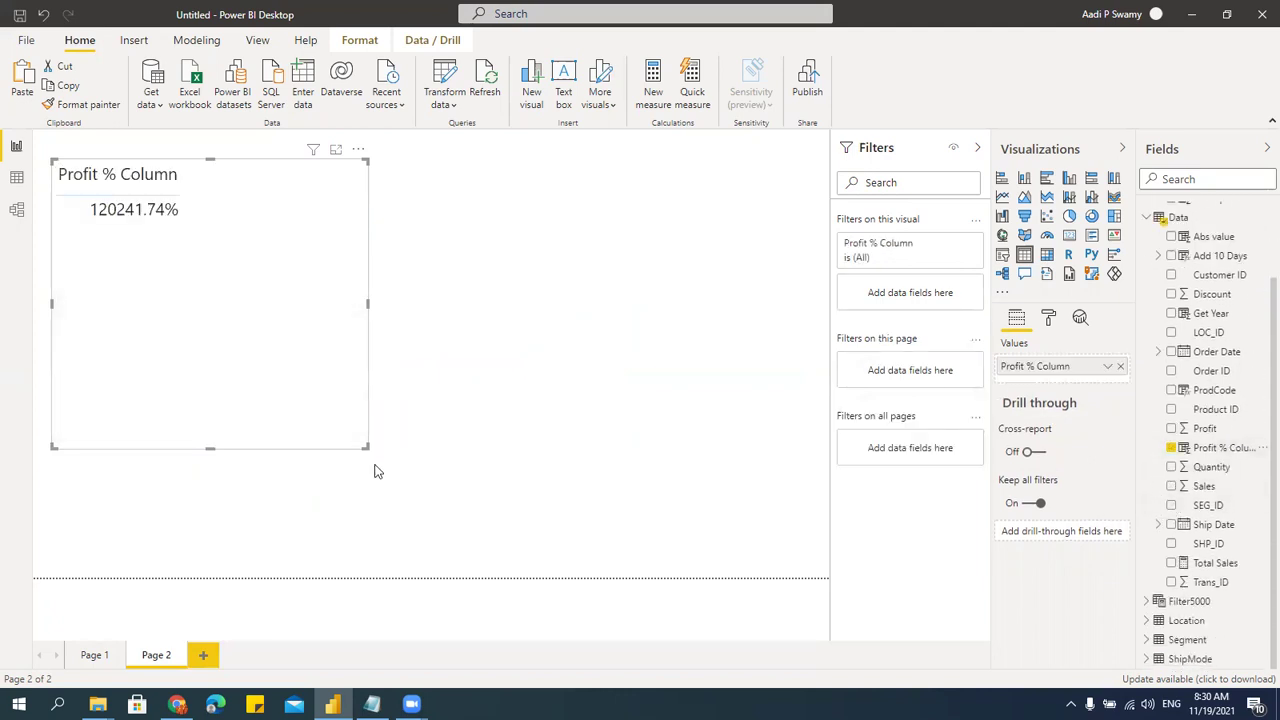
- Add Region from the Location table to the visual and place it before Profit % Column
{"action": "left_click", "coordinate": [1148, 219]}
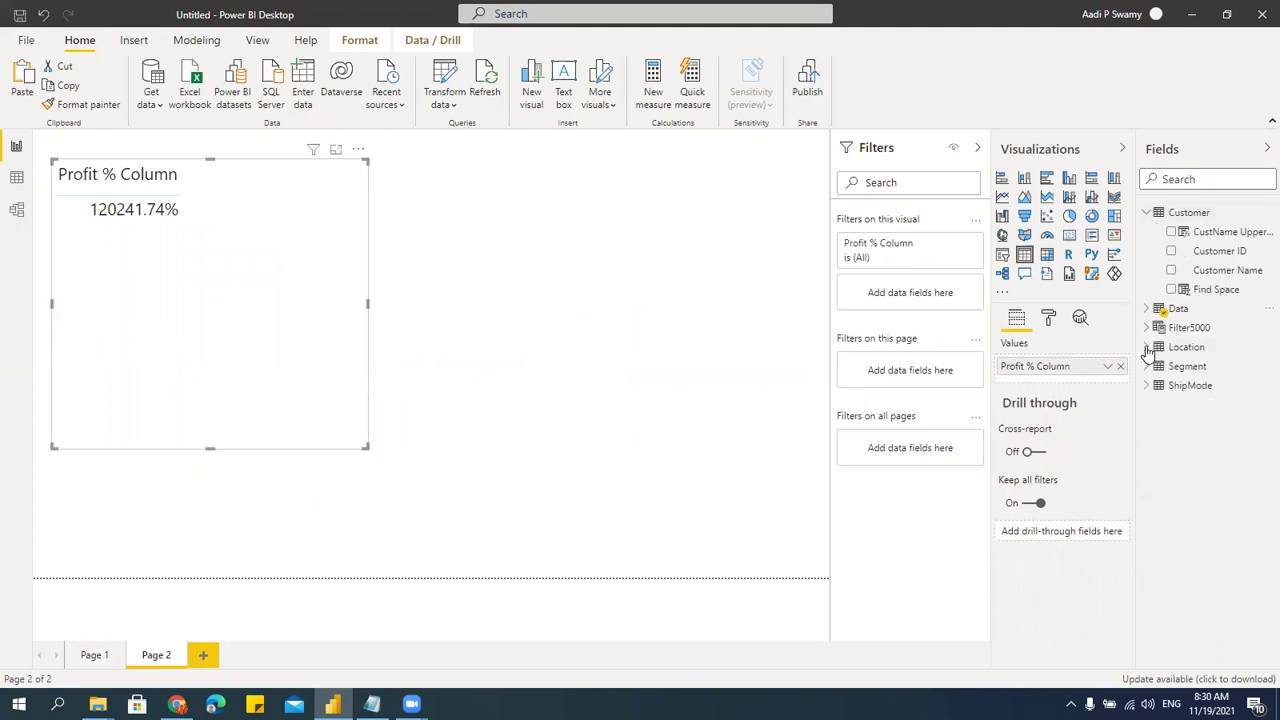
{"action": "left_click", "coordinate": [1147, 346]}
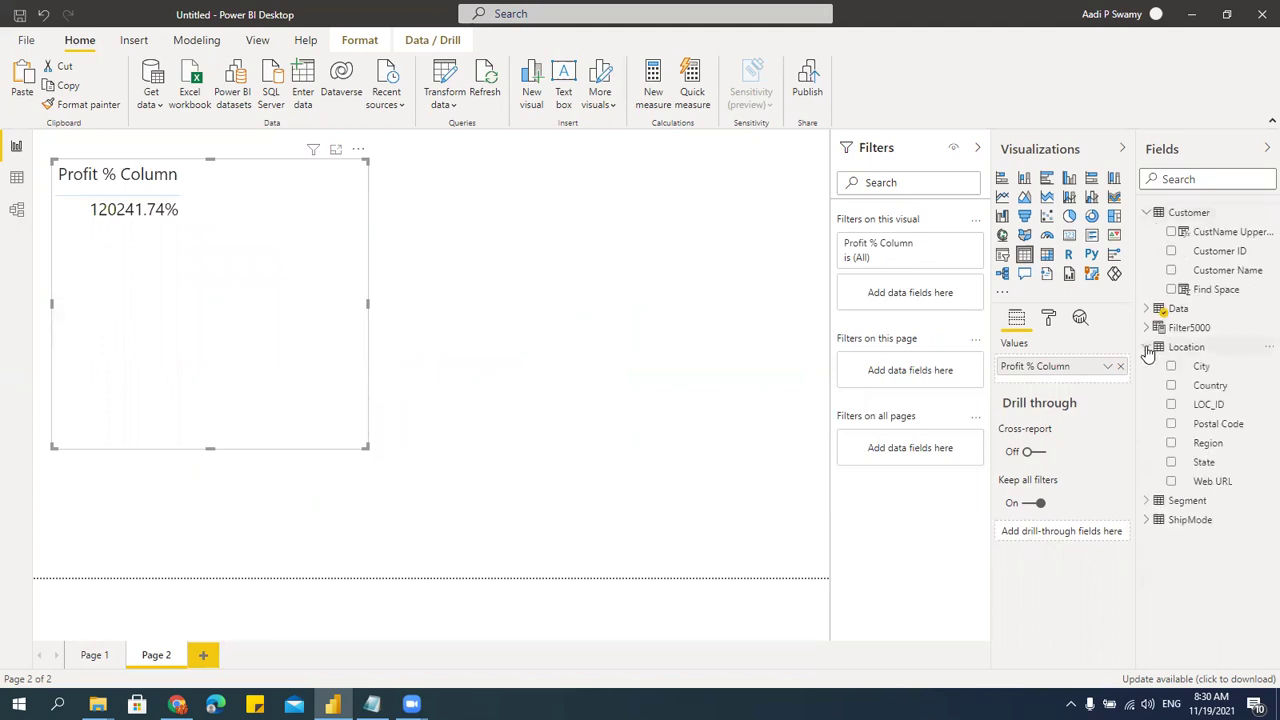
{"action": "left_click", "coordinate": [1171, 443]}
{"action": "left_click_drag", "start_coordinate": [1046, 388], "coordinate": [1046, 366]}
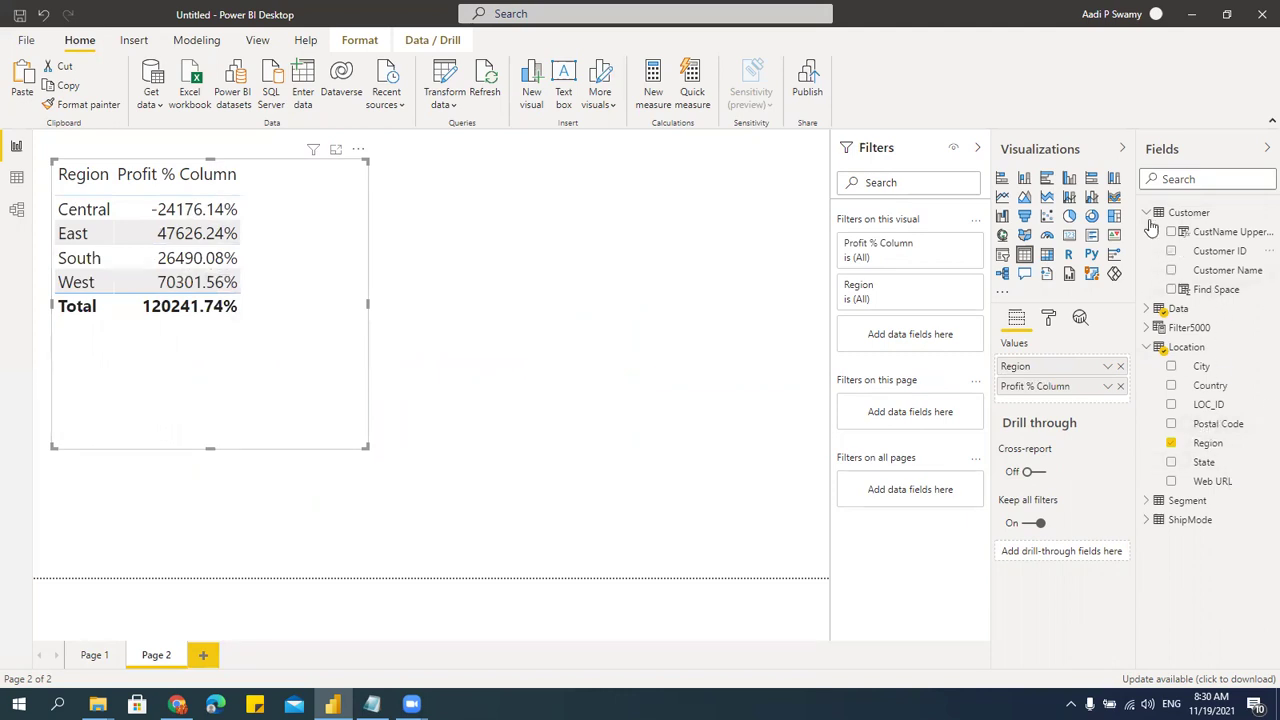
- Add Profit and Sales to the table, order them before Profit % Column, and widen the visual to fit all columns
{"action": "left_click", "coordinate": [1146, 309]}
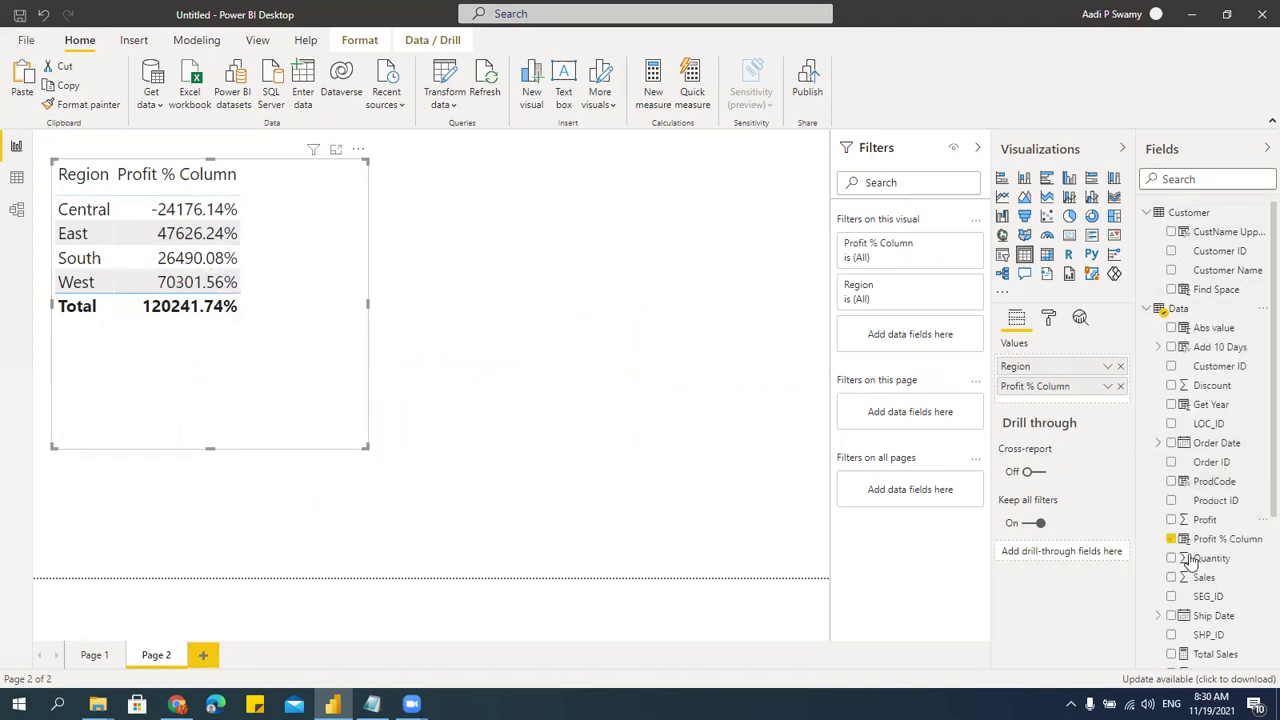
{"action": "left_click", "coordinate": [1173, 520]}
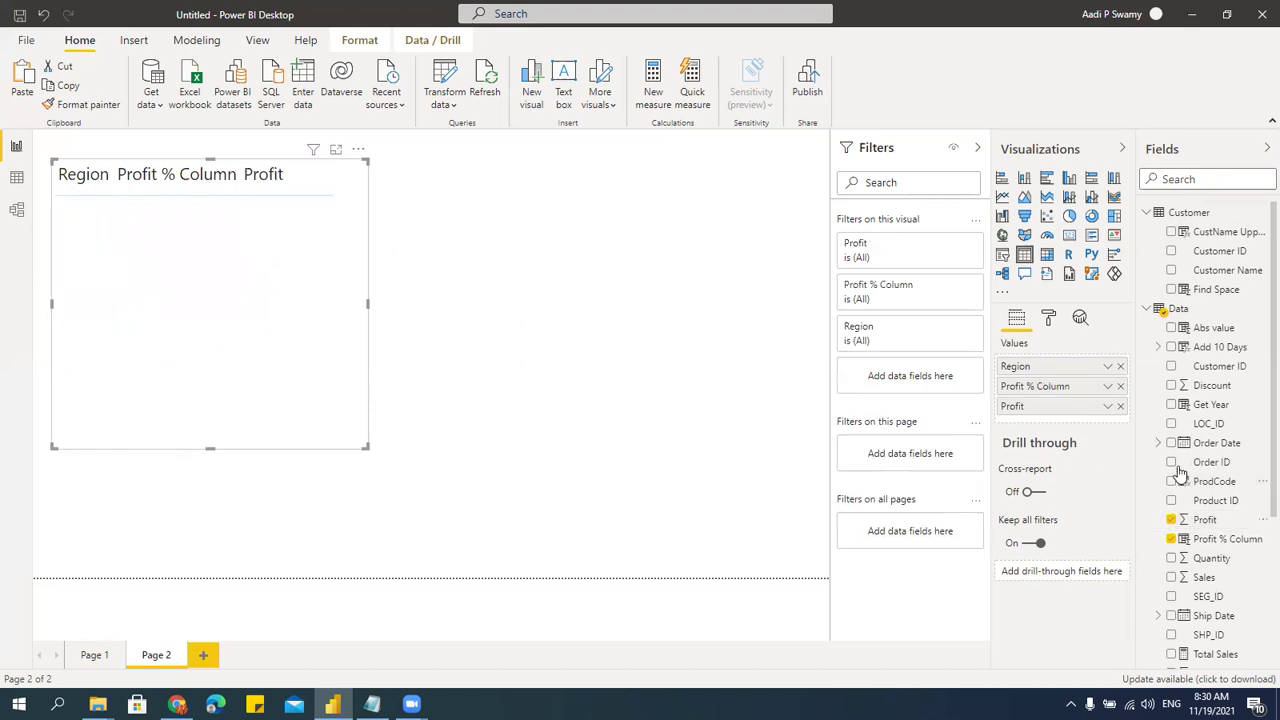
{"action": "left_click", "coordinate": [1171, 577]}
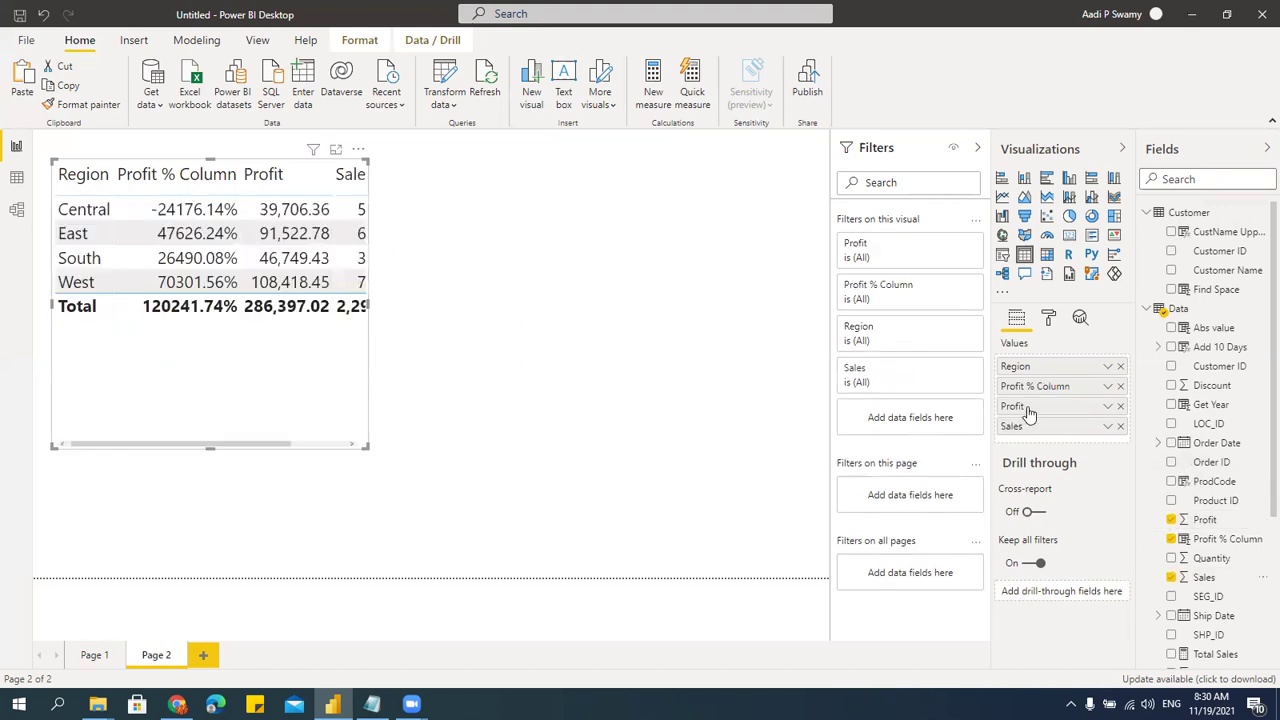
{"action": "mouse_move", "coordinate": [1037, 397]}
{"action": "left_mouse_down"}
{"action": "mouse_move", "coordinate": [1037, 386]}
{"action": "mouse_move", "coordinate": [1030, 405]}
{"action": "left_mouse_up"}
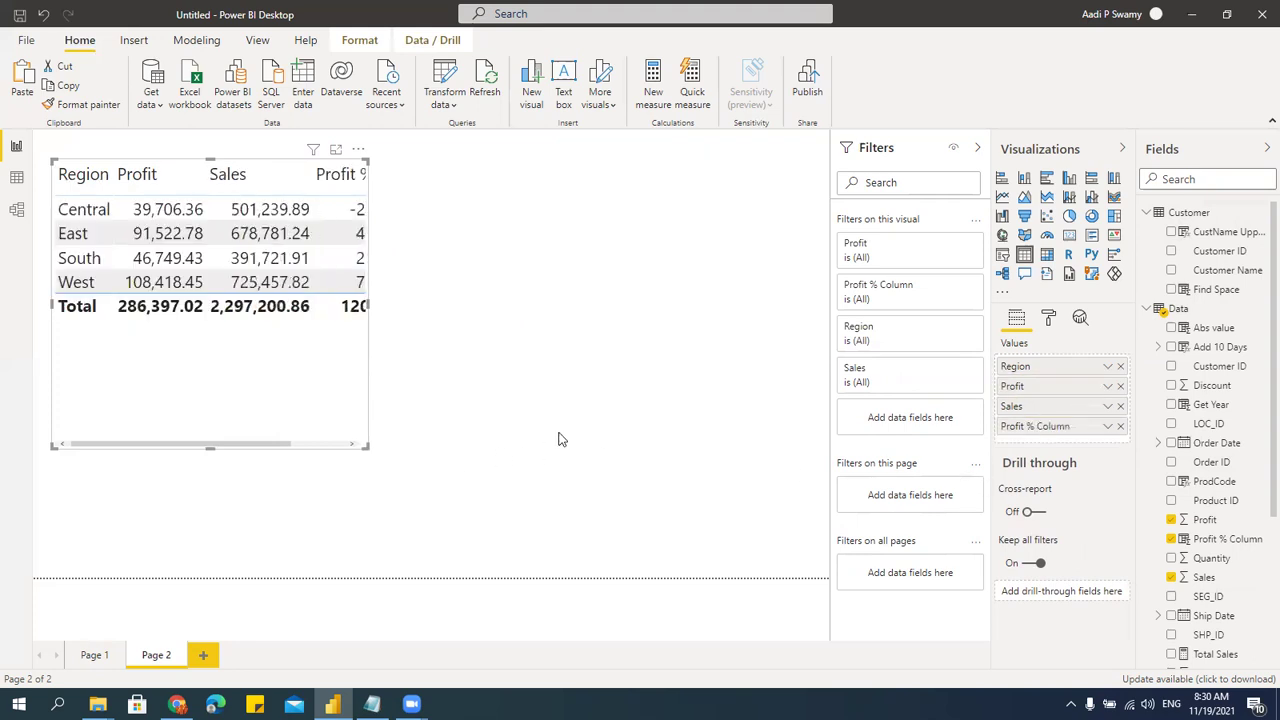
{"action": "left_click_drag", "start_coordinate": [367, 446], "coordinate": [549, 421]}
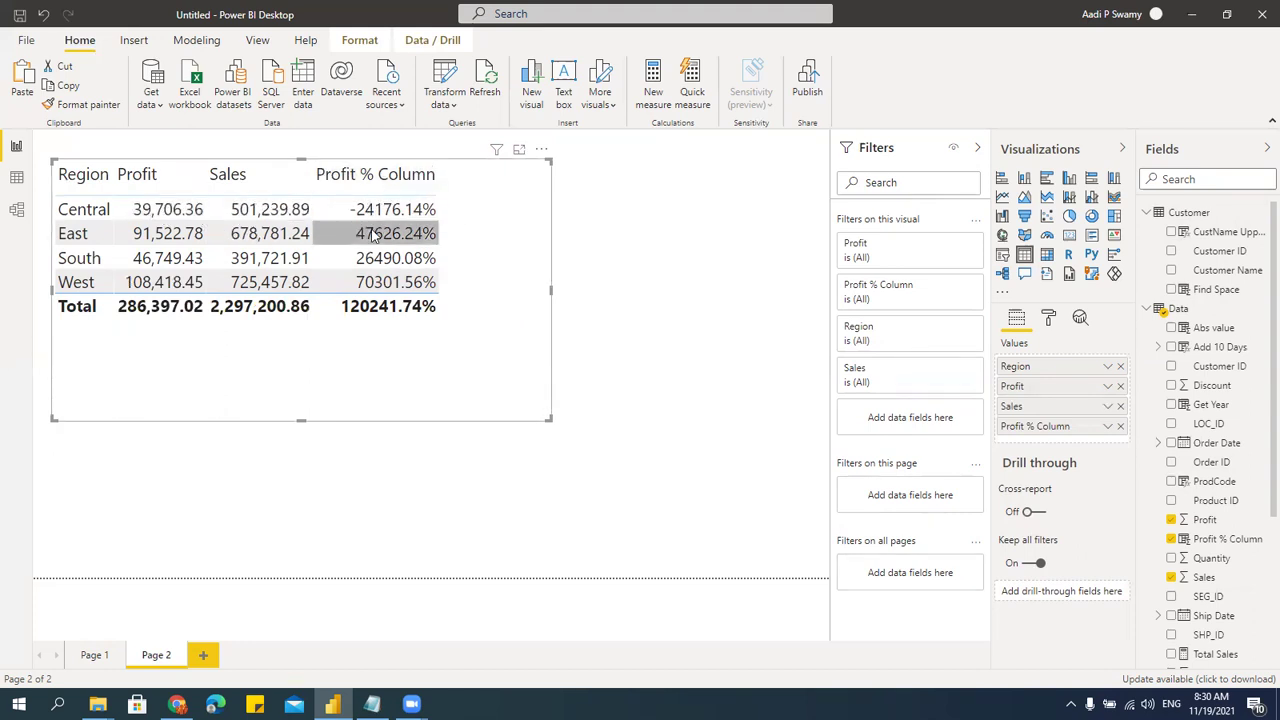
- Launch Excel and create a blank workbook
{"action": "key", "text": "super+r"}
{"action": "type", "text": "excel"}
{"action": "key", "text": "Return"}
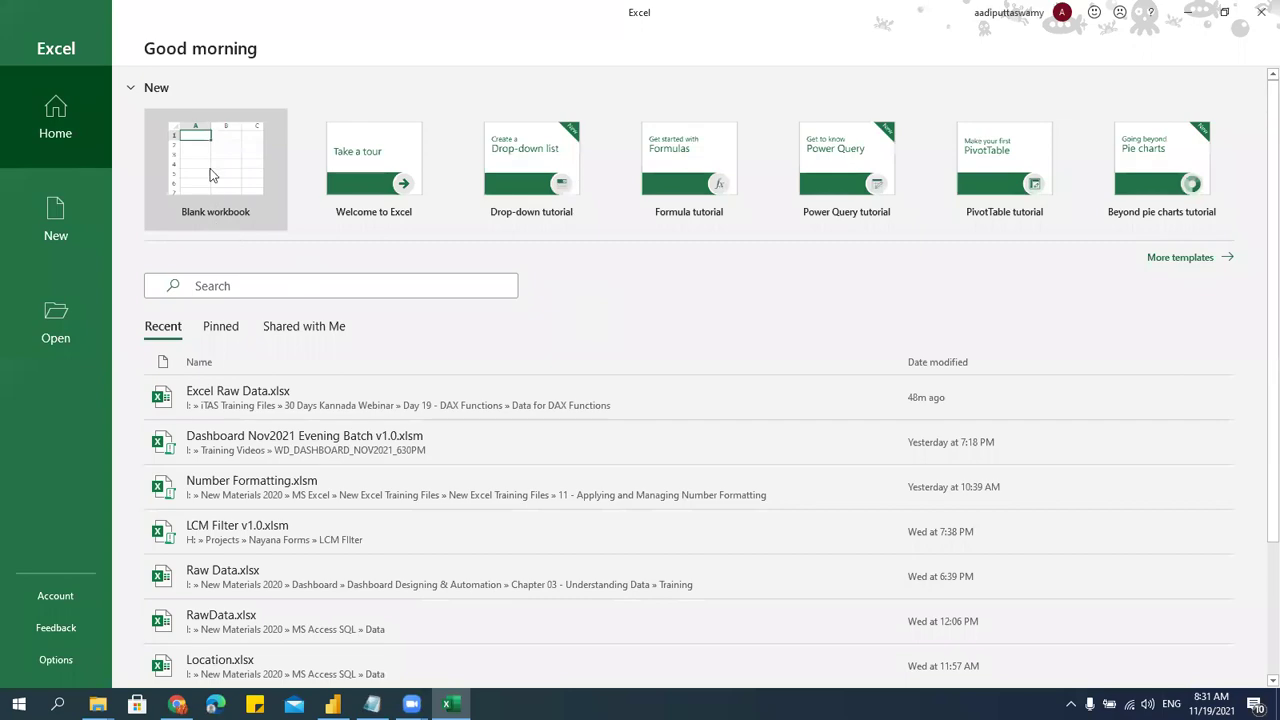
{"action": "left_click", "coordinate": [210, 175]}
- Enter the Central region's profit from the Power BI table, 39706.36, in cell F5
{"action": "left_click", "coordinate": [493, 250]}
{"action": "scroll", "coordinate": [428, 283], "scroll_direction": "up", "scroll_amount": 3}
{"action": "left_click", "coordinate": [470, 292]}
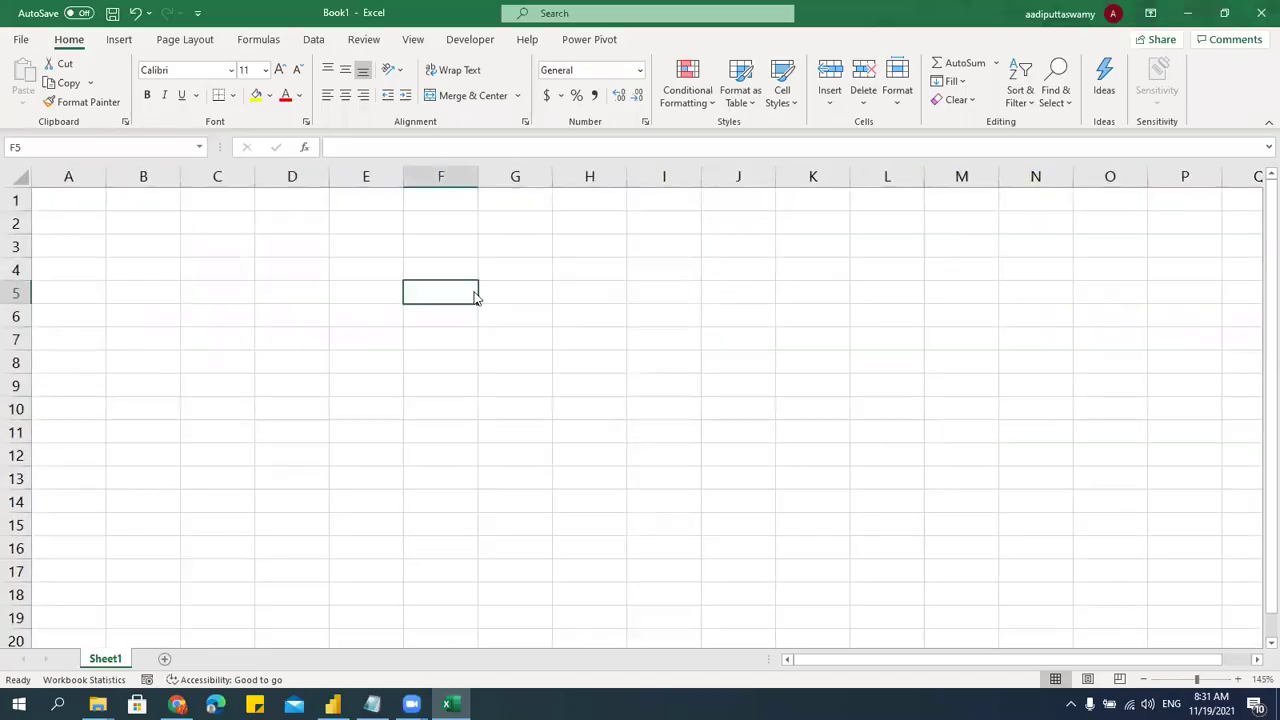
{"action": "key", "text": "alt+Tab"}
{"action": "key", "text": "alt+Tab"}
{"action": "type", "text": "3"}
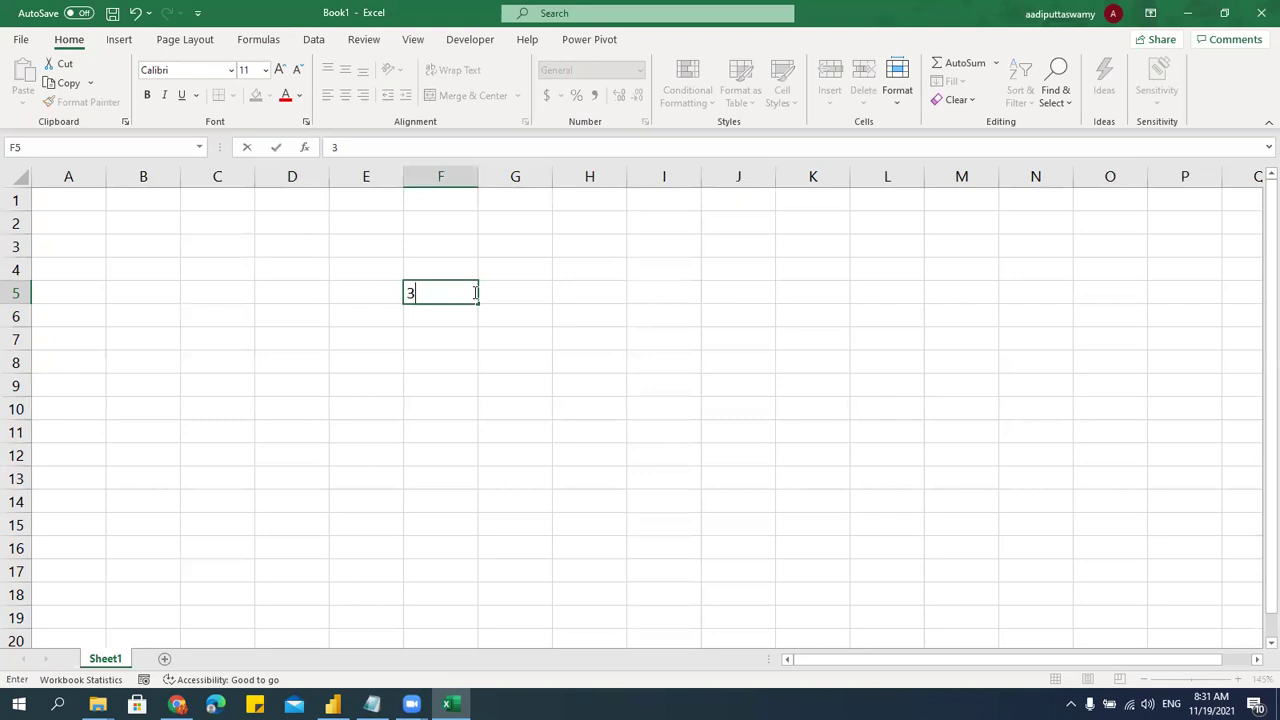
{"action": "type", "text": "9706"}
{"action": "key", "text": "alt+Tab"}
{"action": "key", "text": "alt+Tab"}
{"action": "type", "text": ".36"}
{"action": "key", "text": "Return"}
- Enter the Central region's sales from the Power BI table, 501239.89, in cell G5
{"action": "left_click", "coordinate": [517, 289]}
{"action": "key", "text": "alt+Tab"}
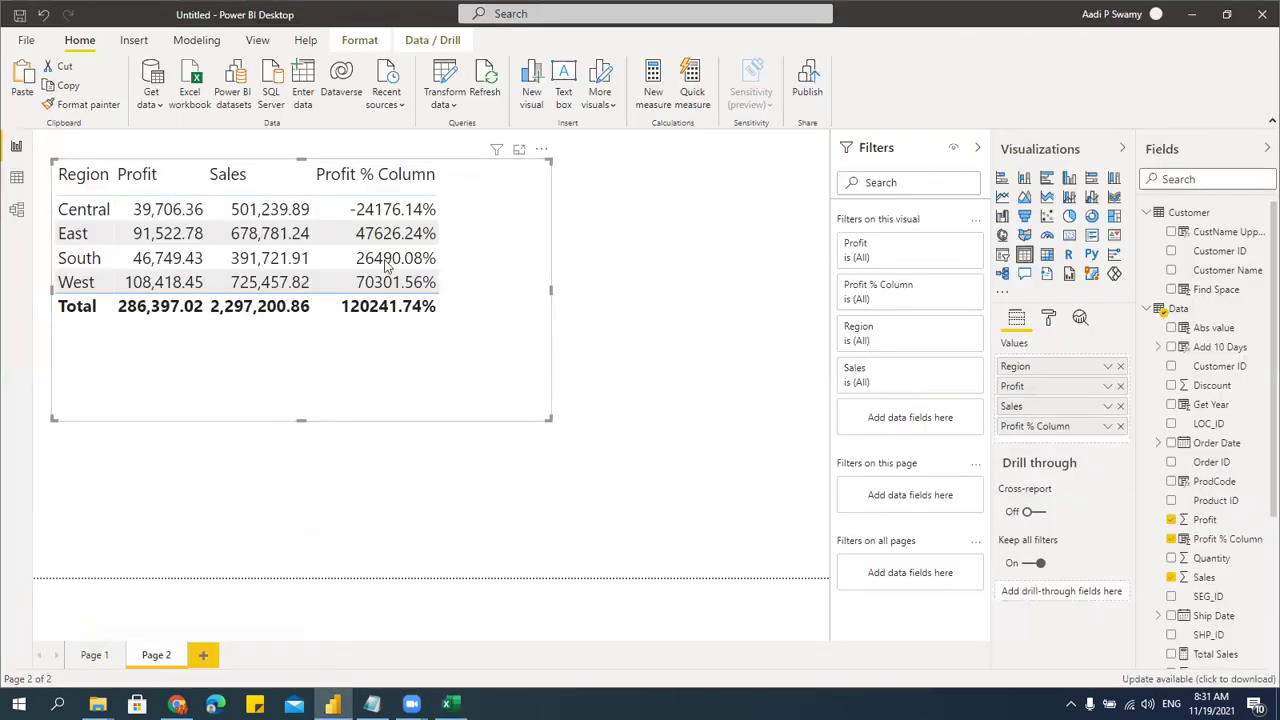
{"action": "type", "text": "50"}
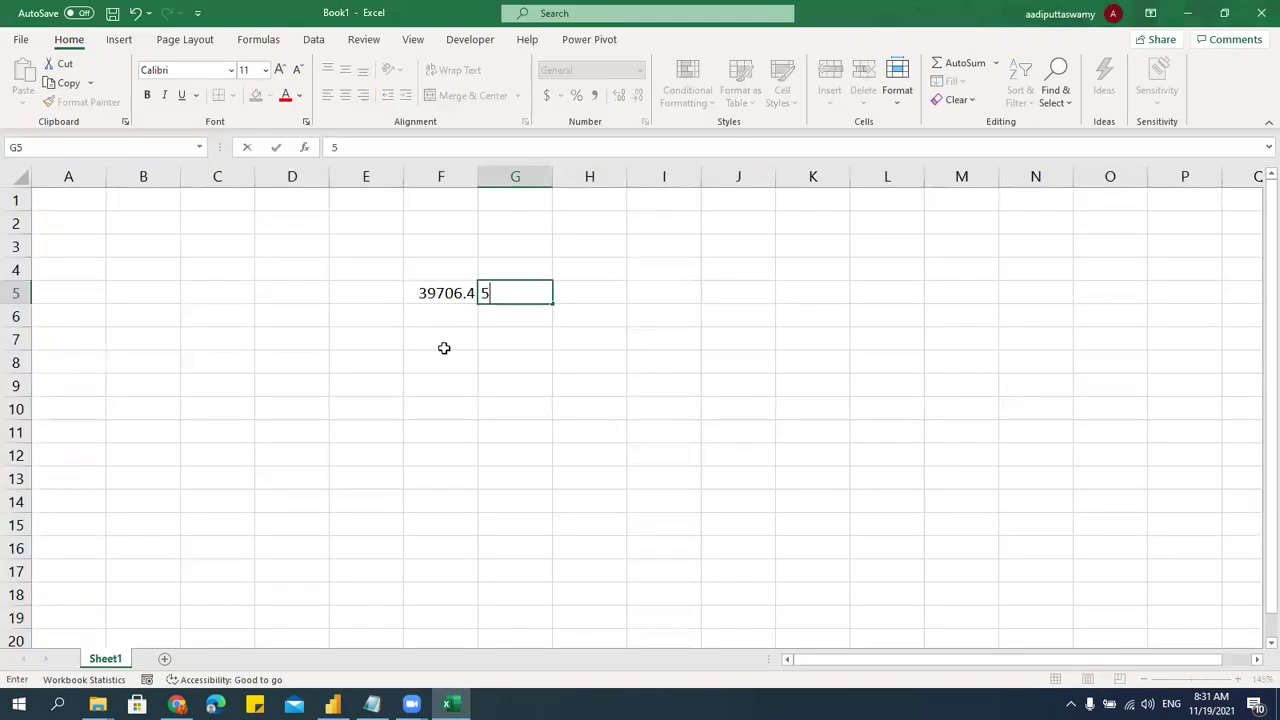
{"action": "type", "text": "1239"}
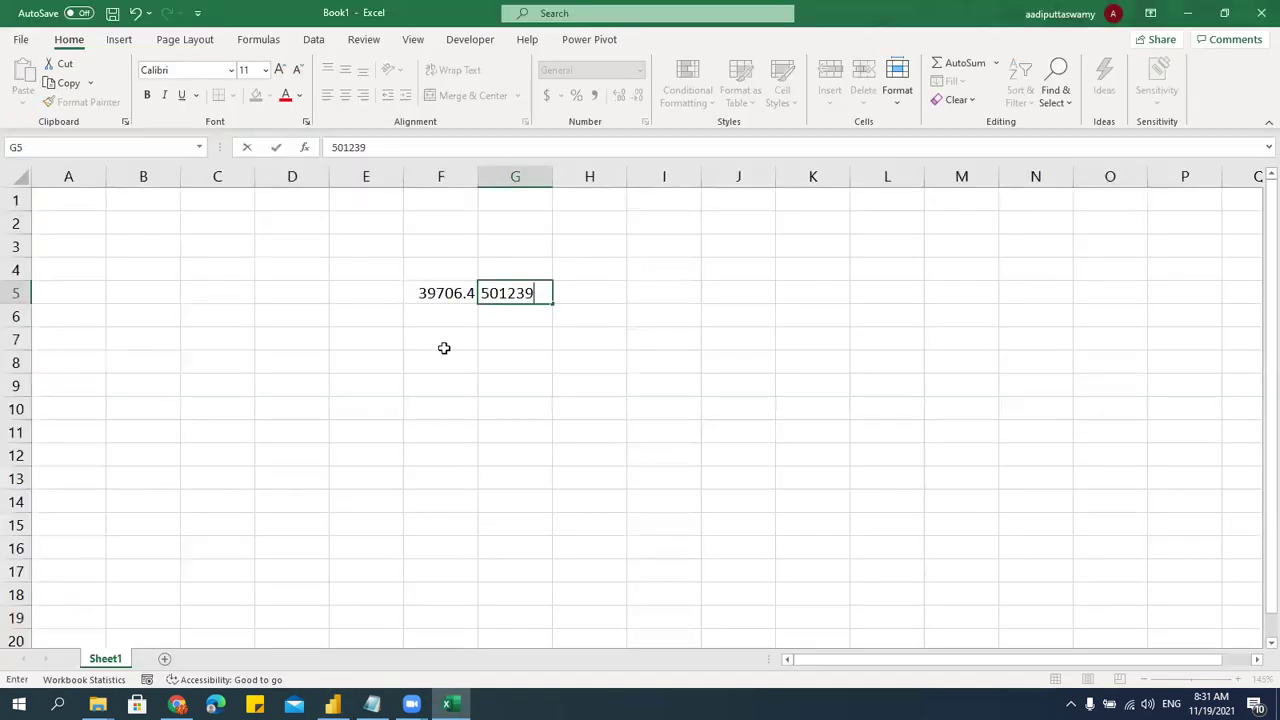
{"action": "type", "text": ".89"}
{"action": "key", "text": "Tab"}
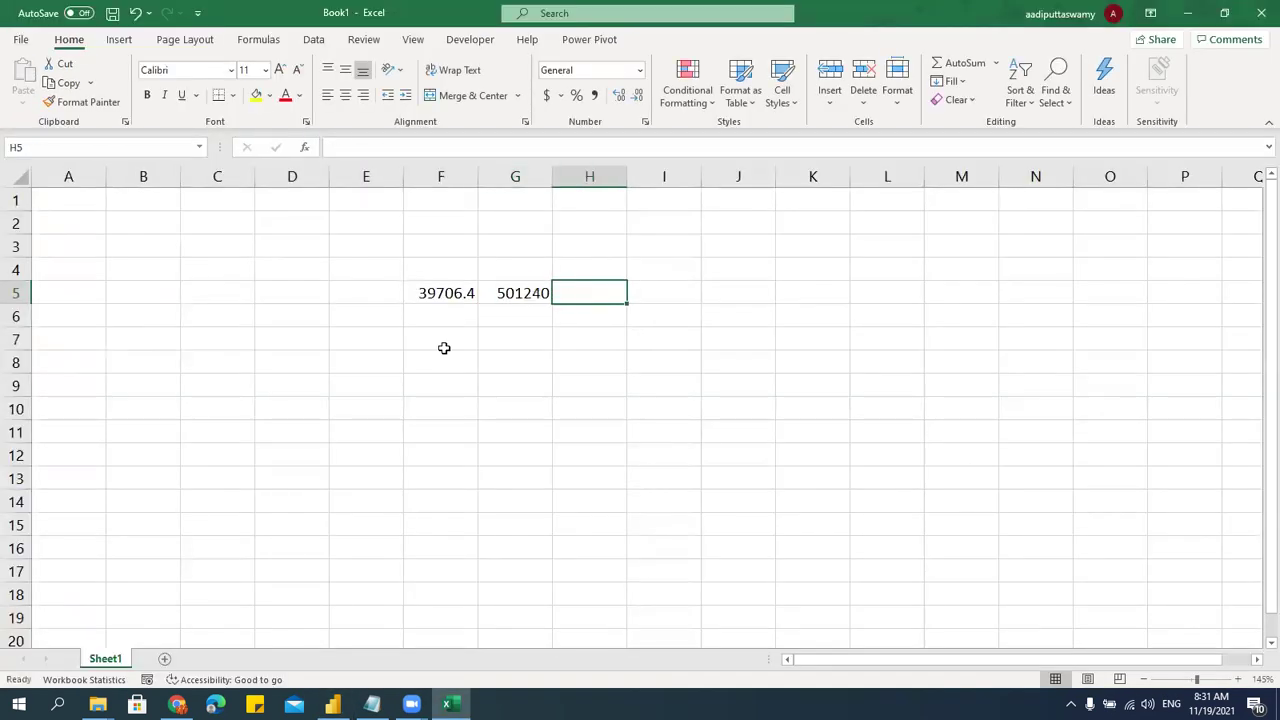
- Calculate the profit ratio in cell H5 with the formula =F5/G5
{"action": "type", "text": "="}
{"action": "key", "text": "Left"}
{"action": "key", "text": "Left"}
{"action": "type", "text": "/"}
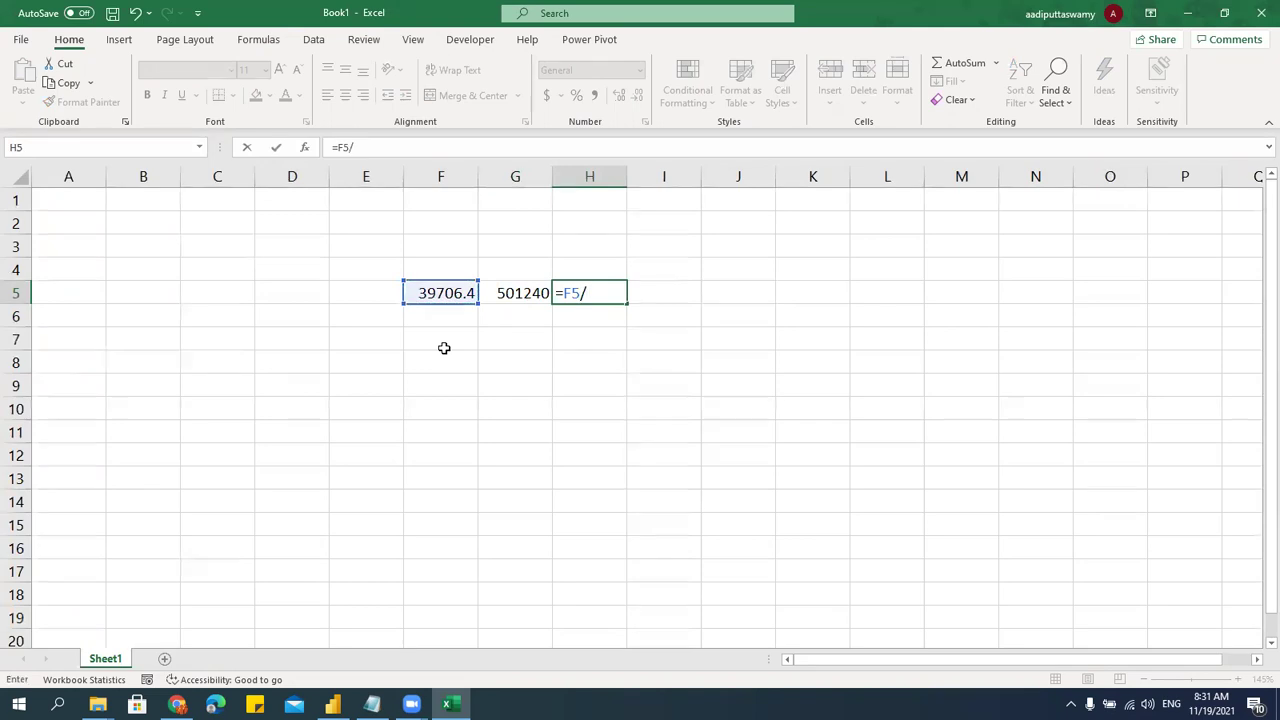
{"action": "key", "text": "Left"}
{"action": "key", "text": "Return"}
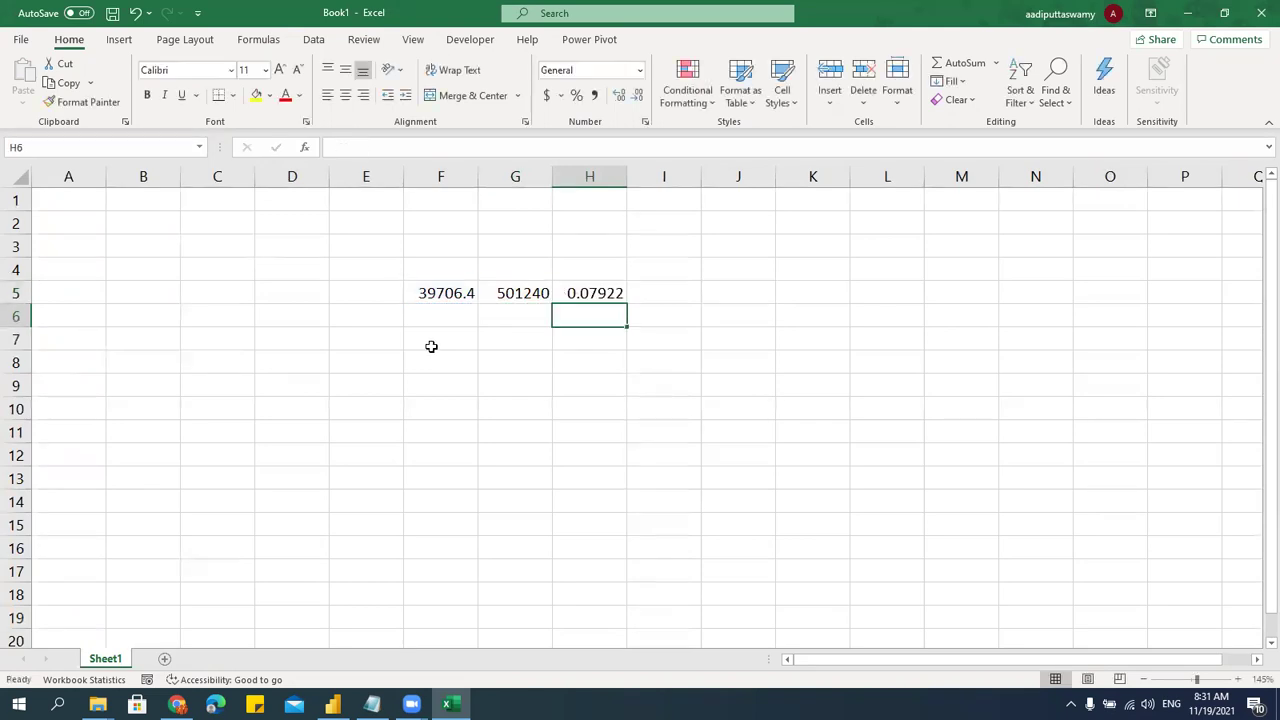
- Format the ratio in H5 as a percentage and increase its decimal places
{"action": "left_click", "coordinate": [594, 284]}
{"action": "key", "text": "ctrl+shift+5"}
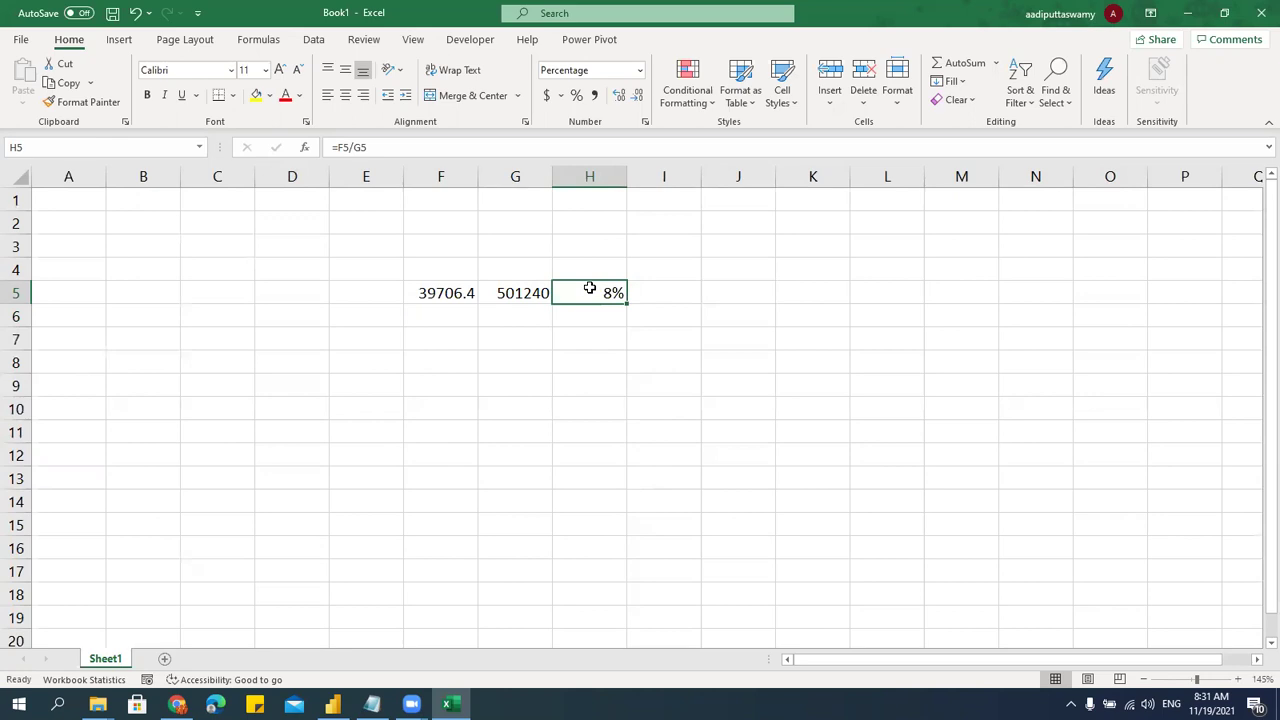
{"action": "left_click", "coordinate": [620, 94]}
- Switch to Power BI and compare the row-level Profit % Column values in the Data table with the regional percentages in the report
{"action": "key", "text": "alt+Tab"}
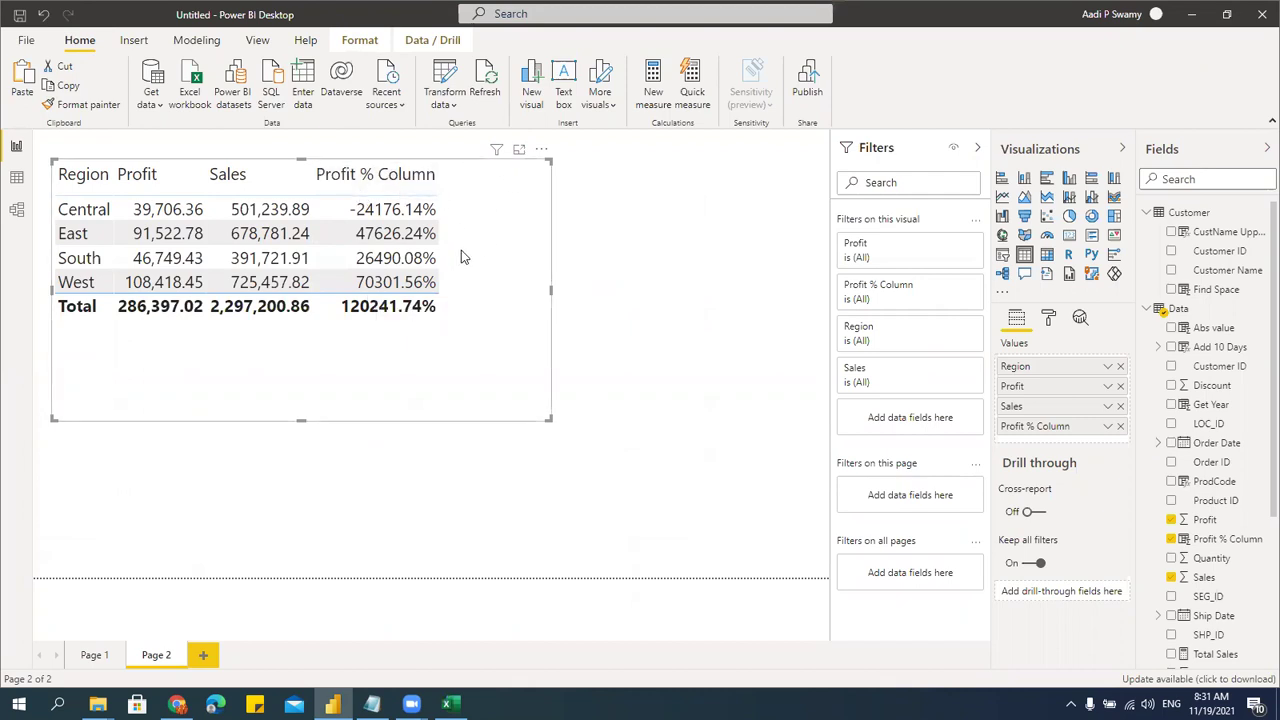
{"action": "left_click", "coordinate": [16, 177]}
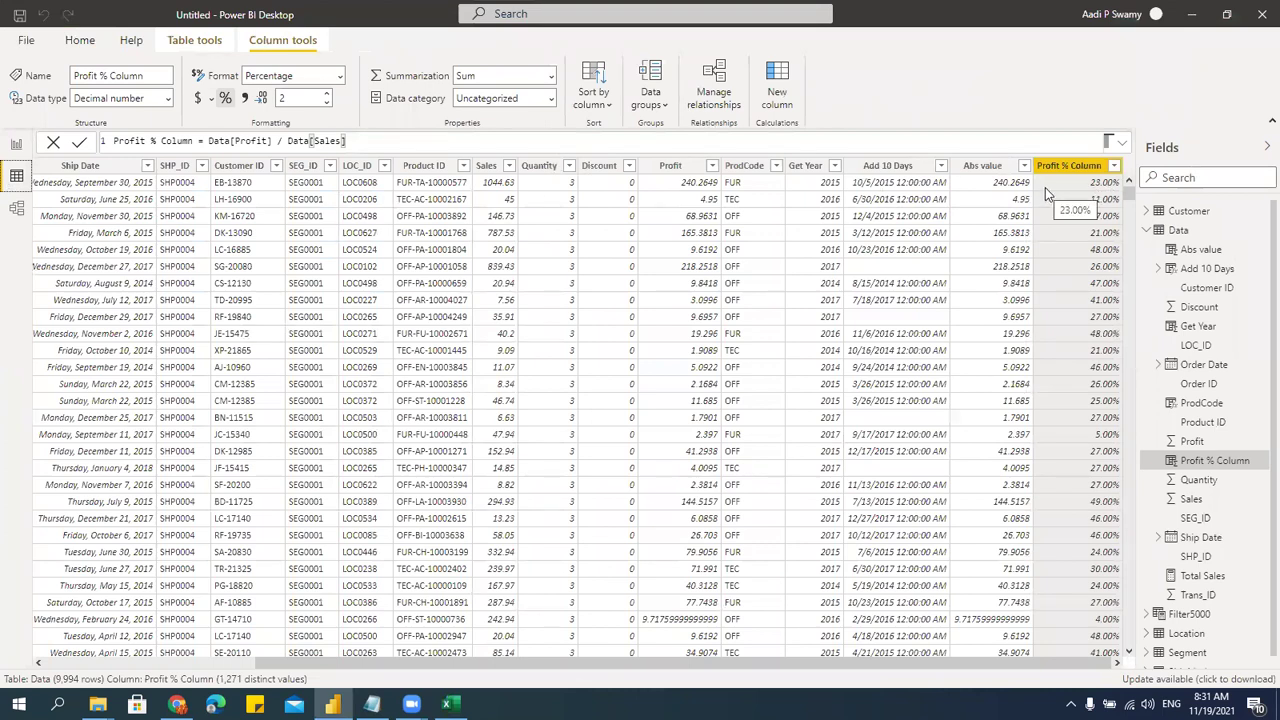
{"action": "left_click", "coordinate": [16, 146]}
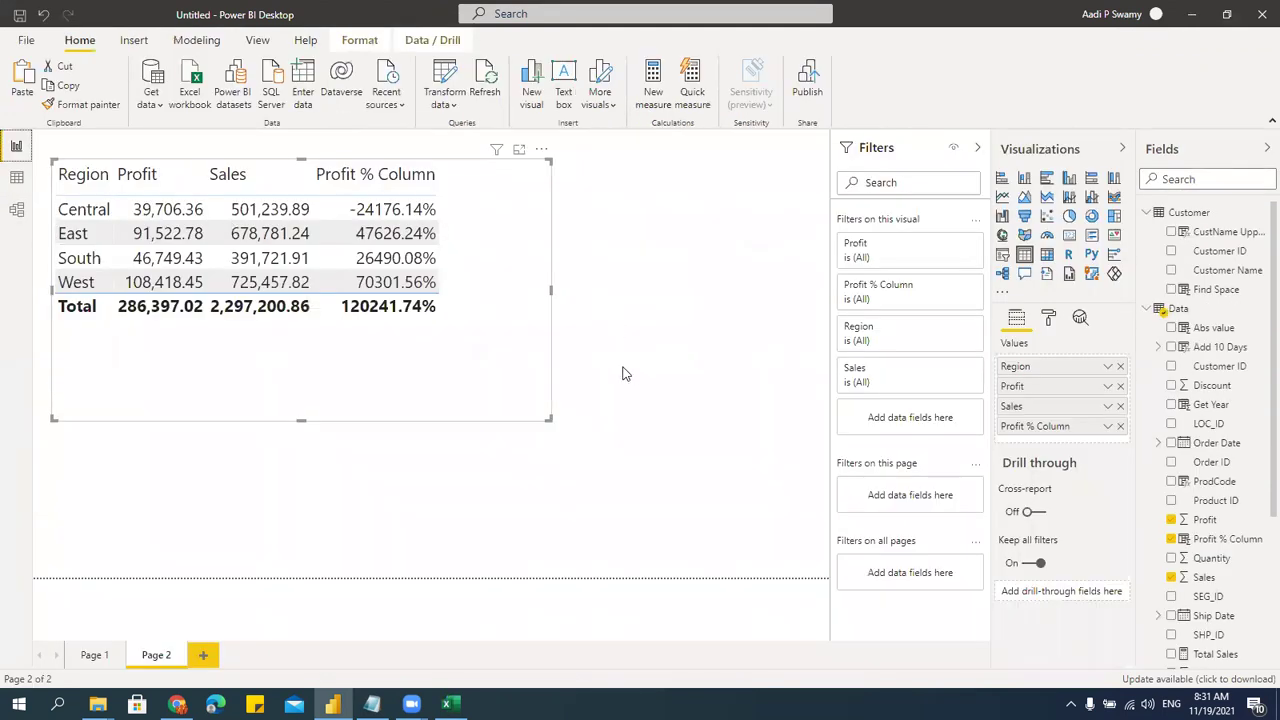
{"action": "left_click", "coordinate": [16, 177]}
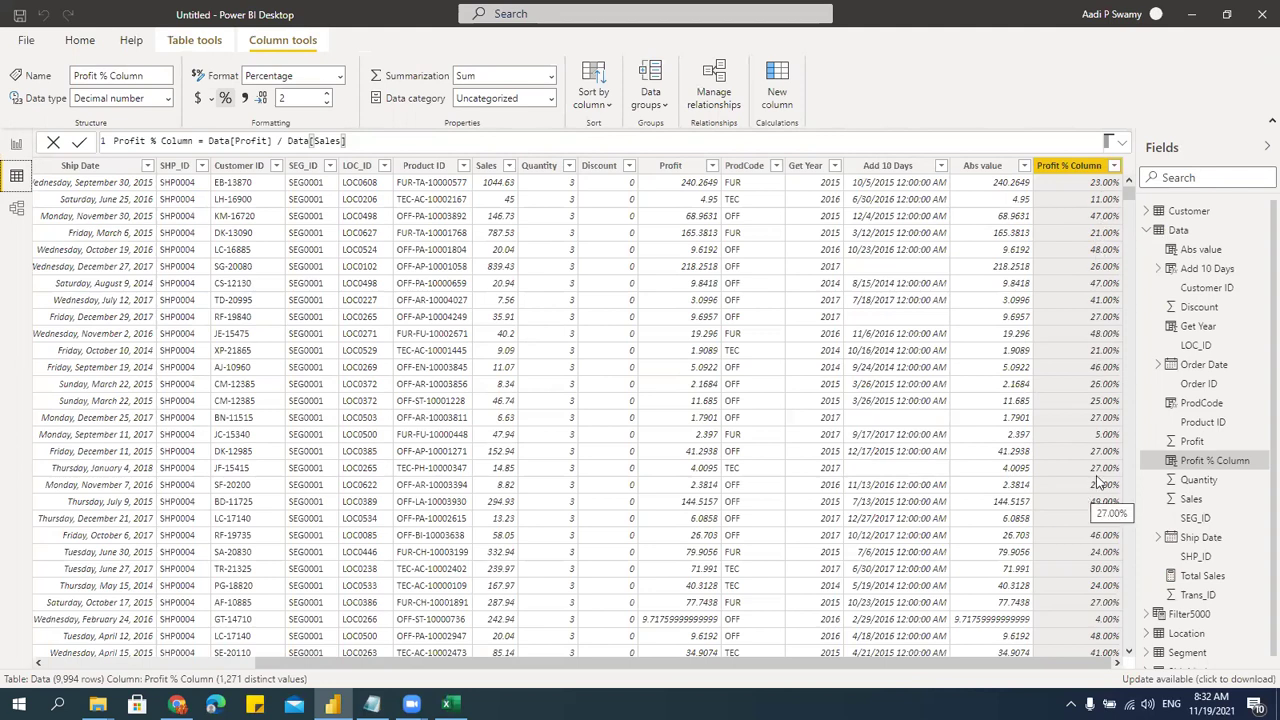
{"action": "left_click", "coordinate": [14, 146]}
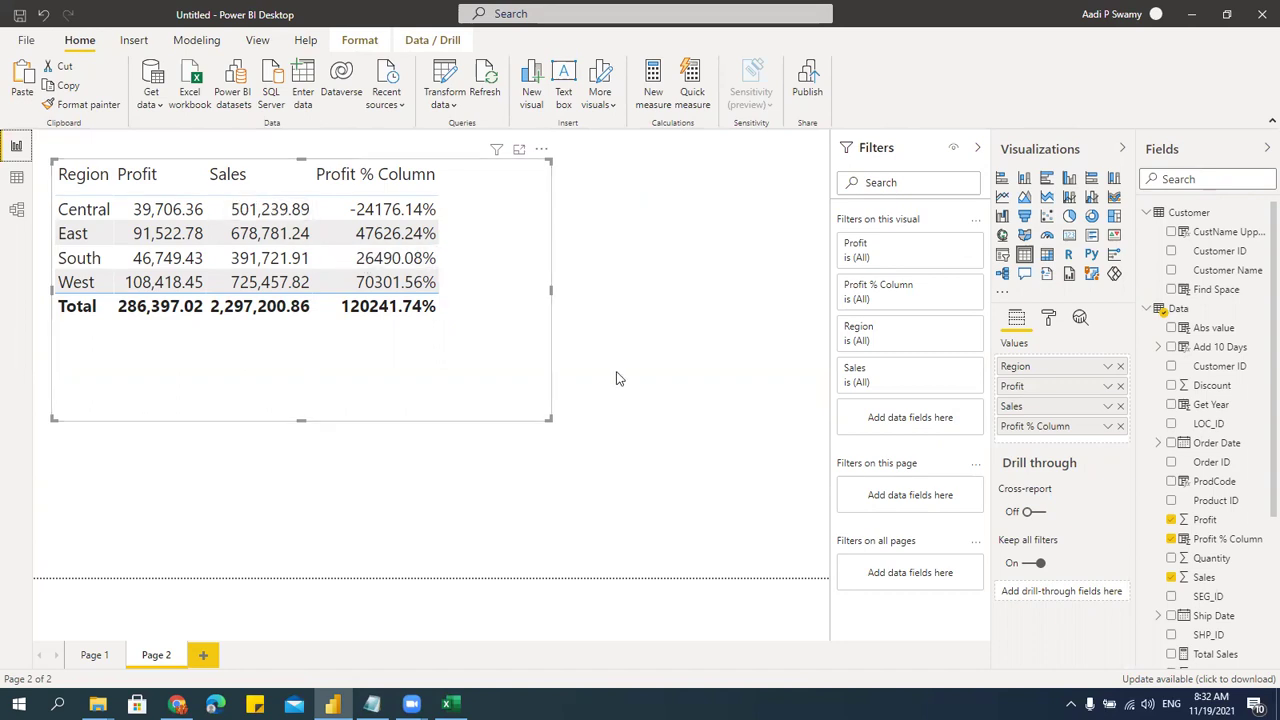
{"action": "left_click", "coordinate": [16, 177]}
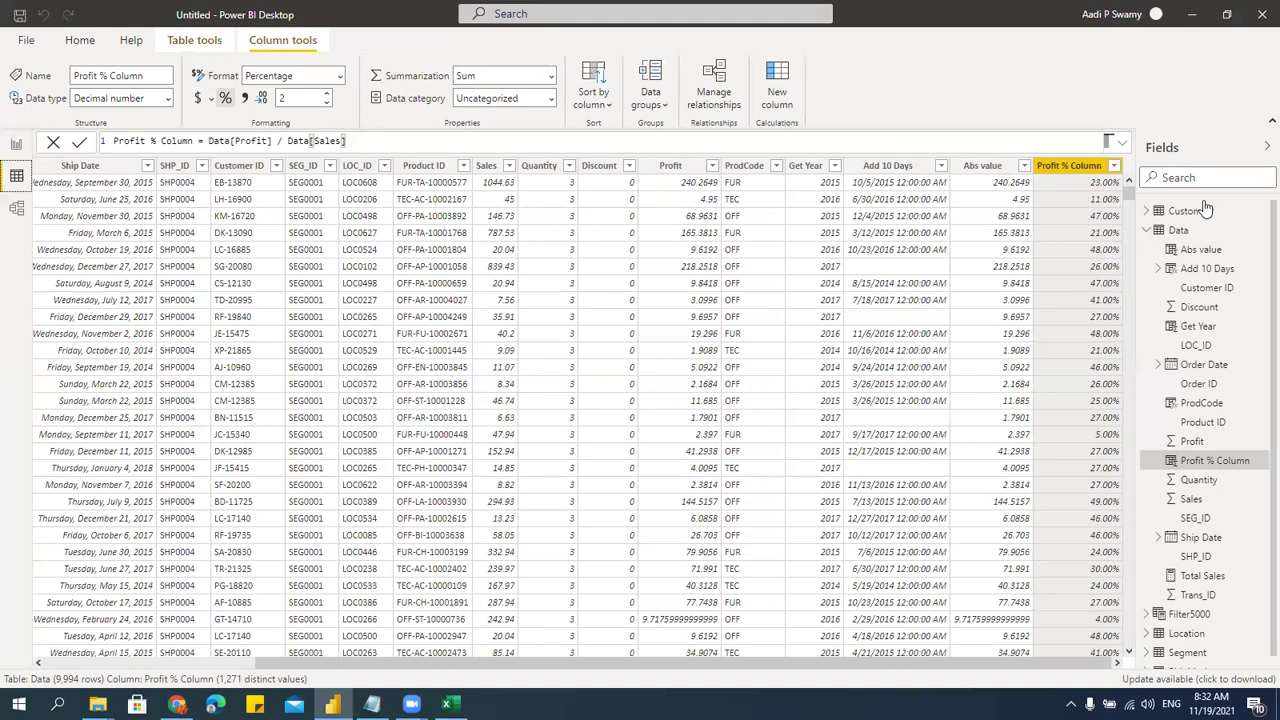
{"action": "left_click", "coordinate": [16, 146]}
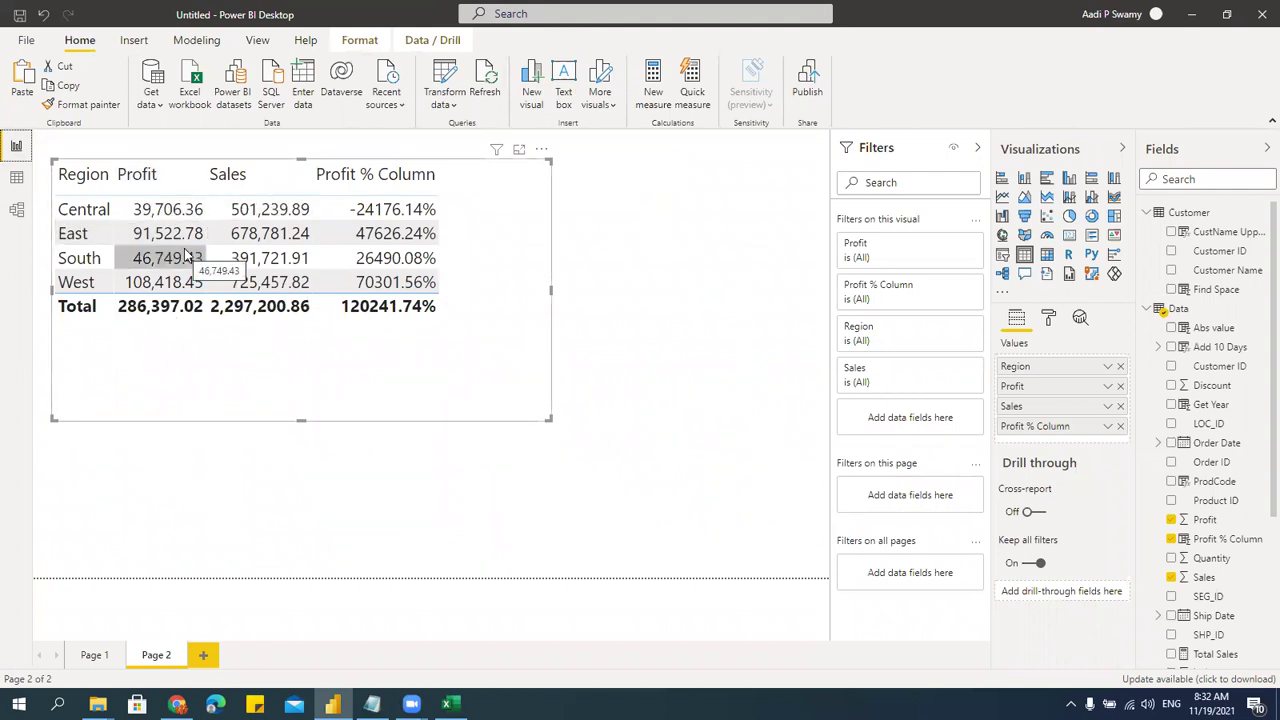
{"action": "left_click", "coordinate": [16, 177]}
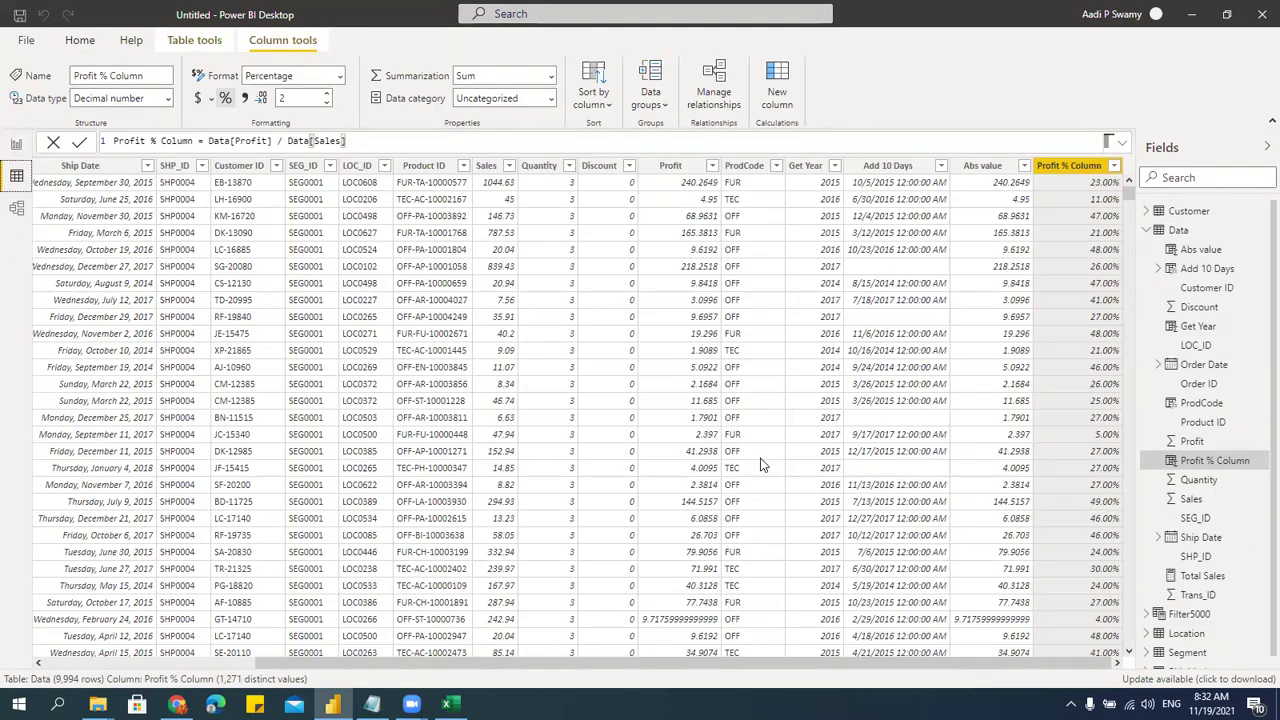
- Start a new measure in the Data table and name it Profit % Measure
{"action": "left_click_drag", "start_coordinate": [208, 141], "coordinate": [402, 138]}
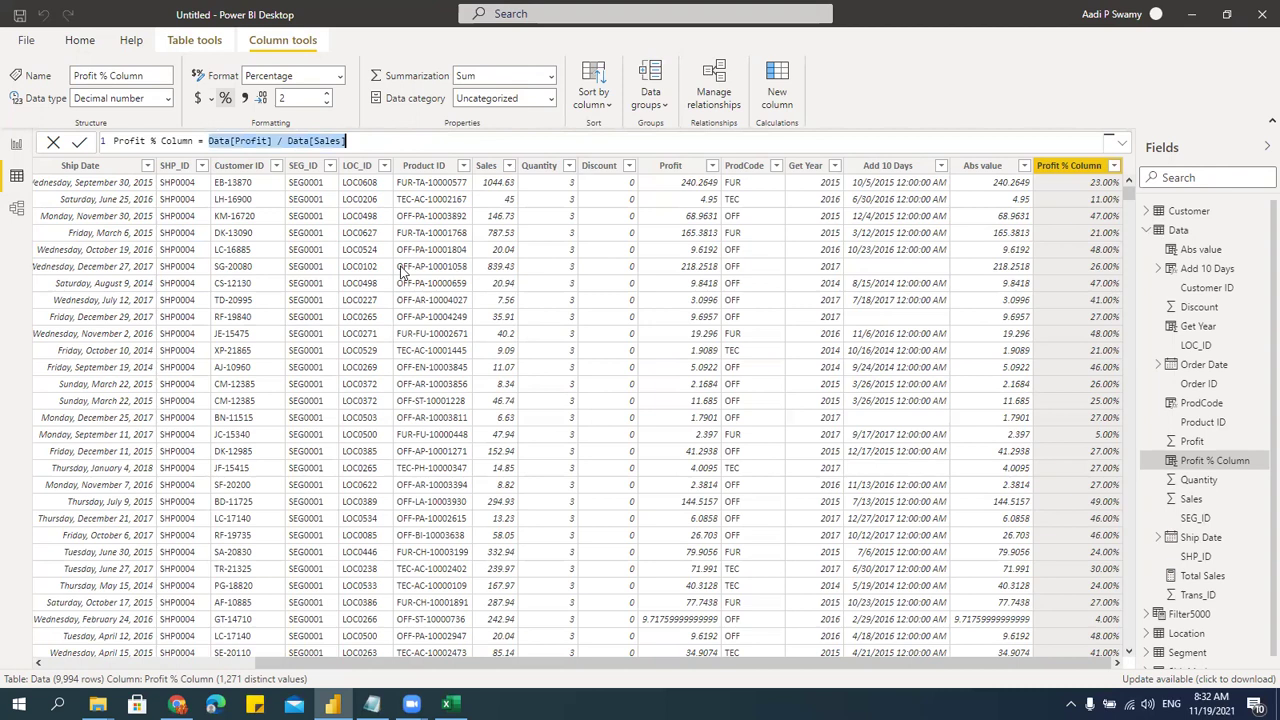
{"action": "left_click", "coordinate": [391, 146]}
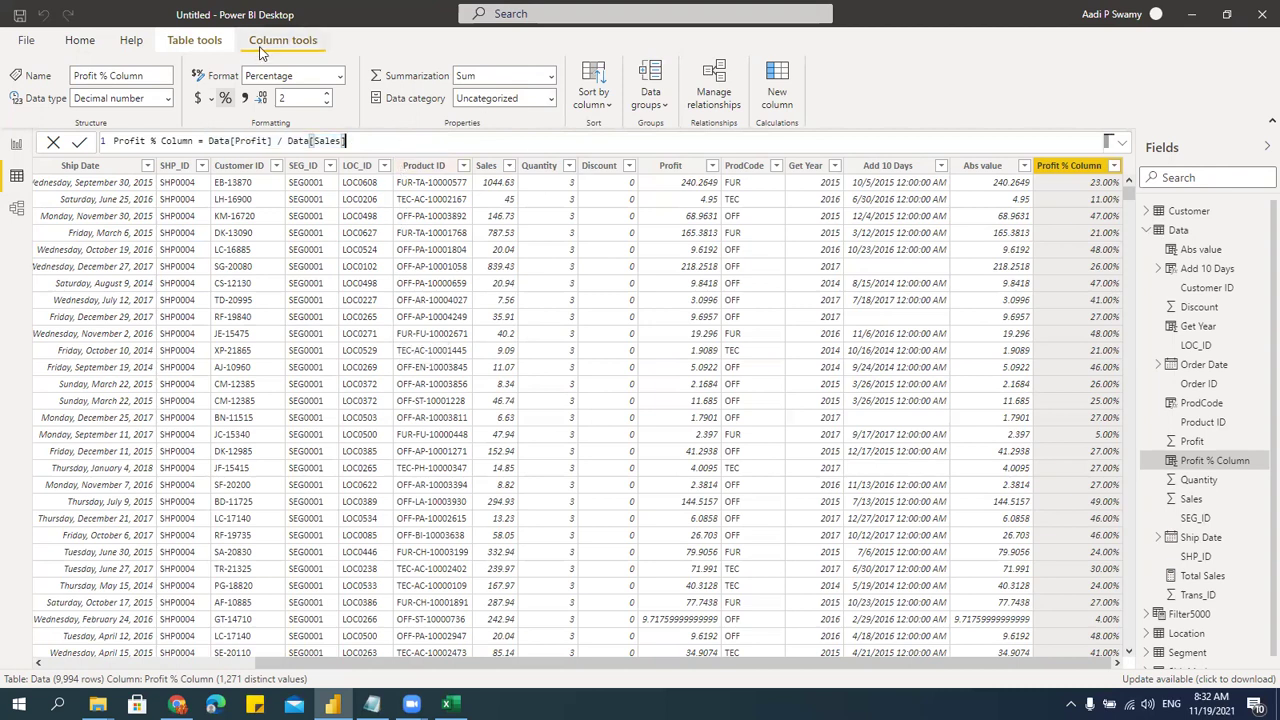
{"action": "left_click", "coordinate": [214, 46]}
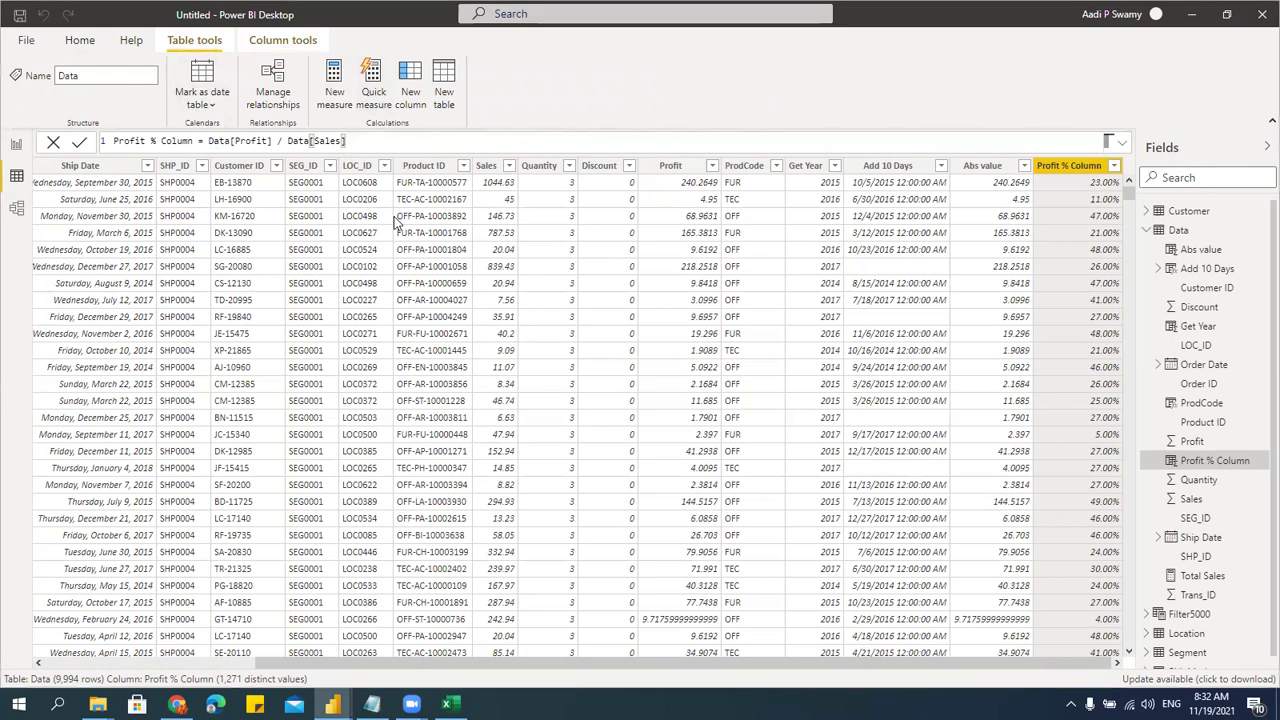
{"action": "left_click", "coordinate": [894, 69]}
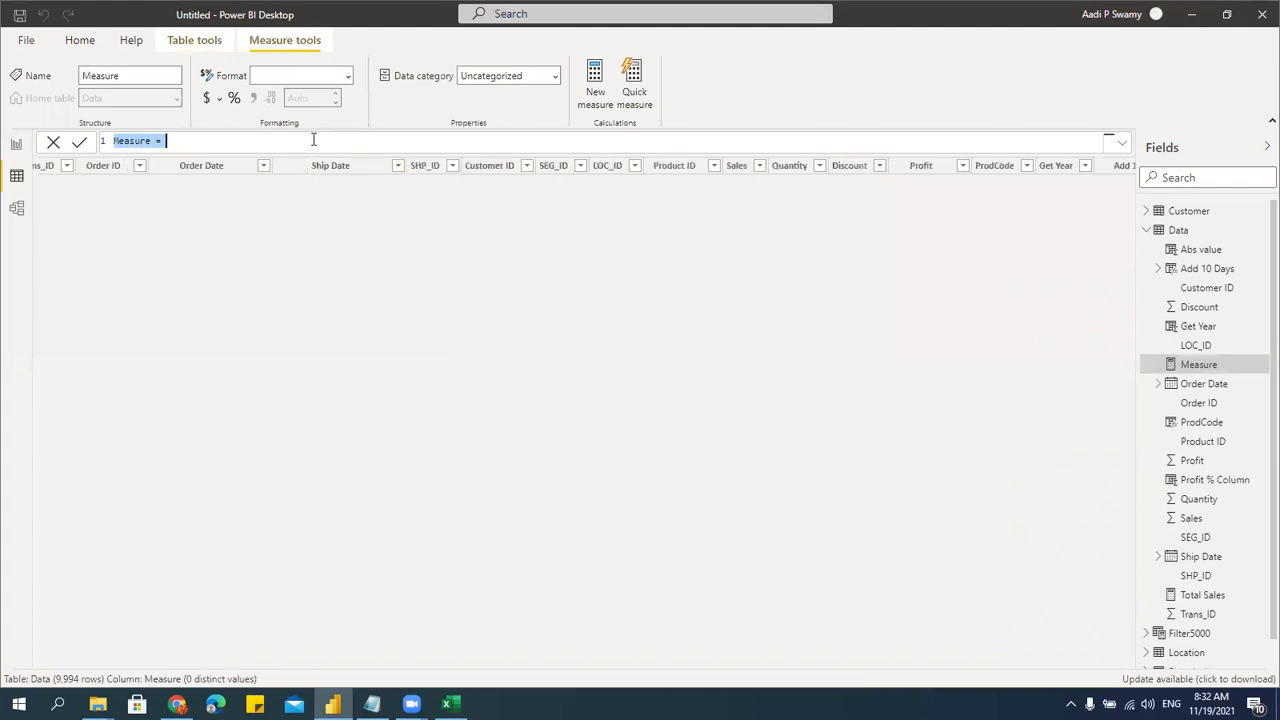
{"action": "key", "text": "BackSpace"}
{"action": "key", "text": "BackSpace"}
{"action": "key", "text": "BackSpace"}
{"action": "key", "text": "BackSpace"}
{"action": "key", "text": "BackSpace"}
{"action": "key", "text": "BackSpace"}
{"action": "key", "text": "BackSpace"}
{"action": "key", "text": "BackSpace"}
{"action": "key", "text": "BackSpace"}
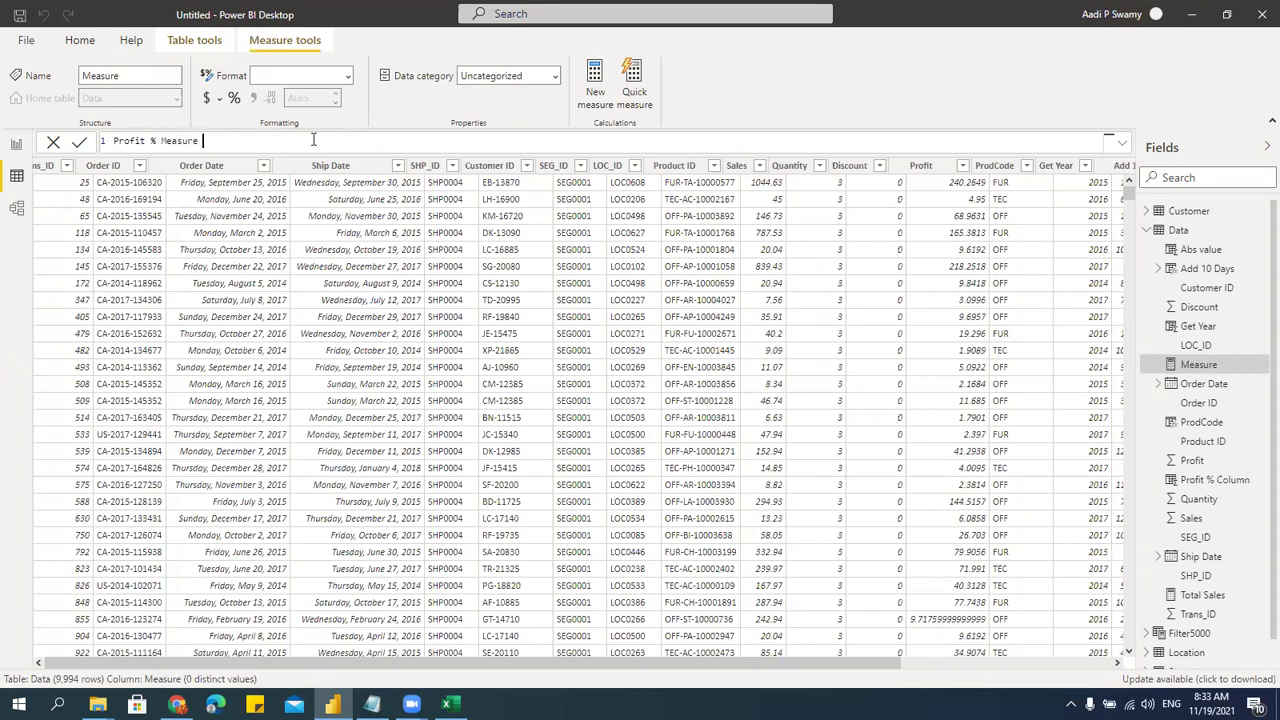
- Define Profit % Measure as SUM(Data[Profit]) / SUM(Data[Sales])
{"action": "type", "text": "SUM("}
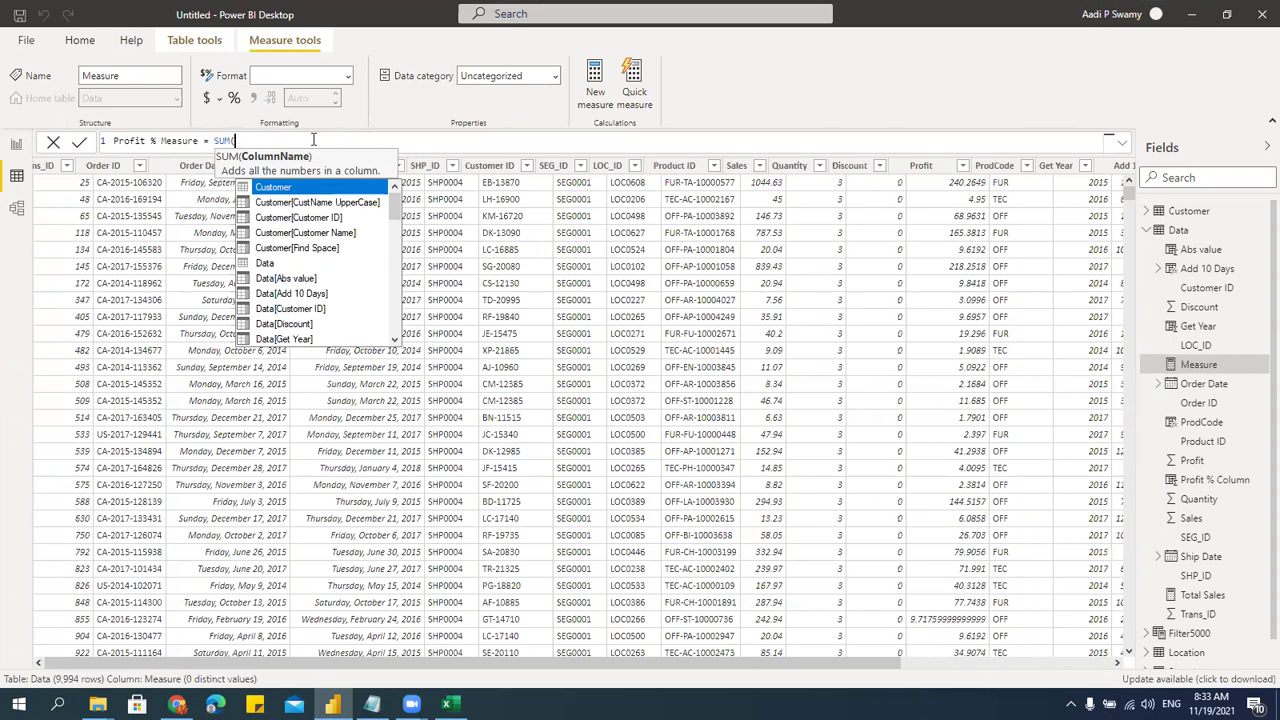
{"action": "type", "text": "profit"}
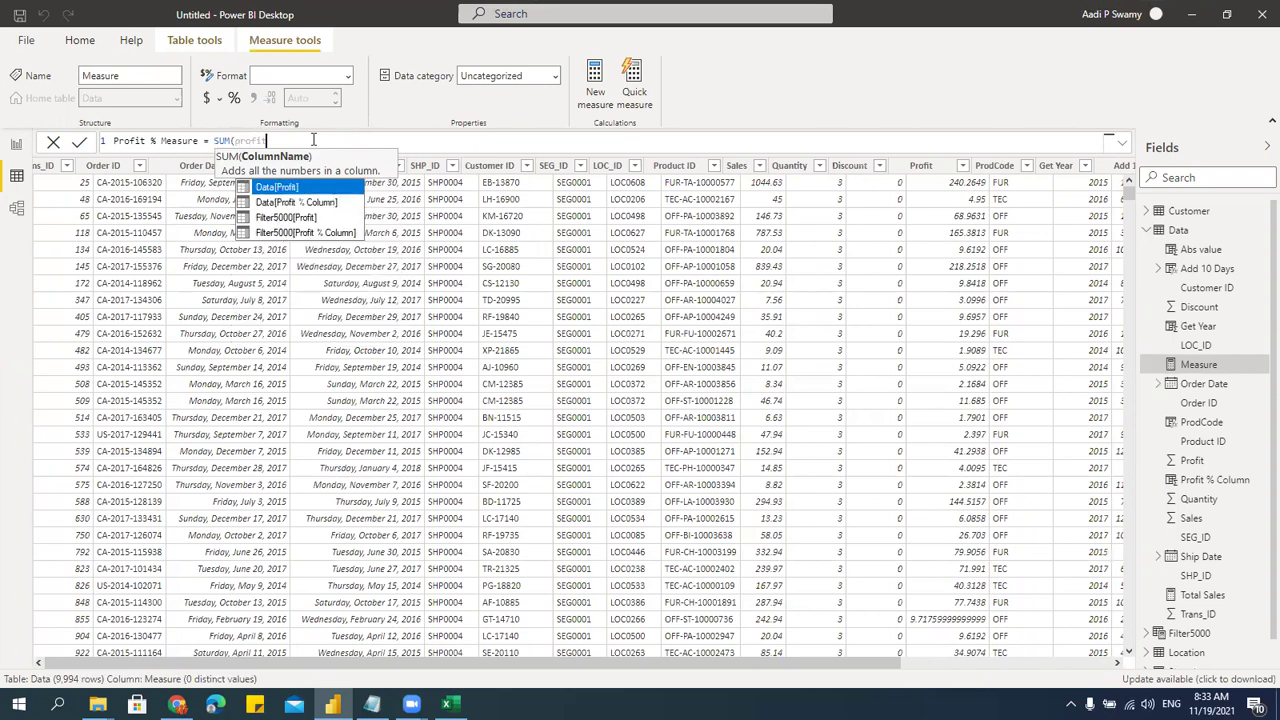
{"action": "key", "text": "Tab"}
{"action": "type", "text": ") / sum"}
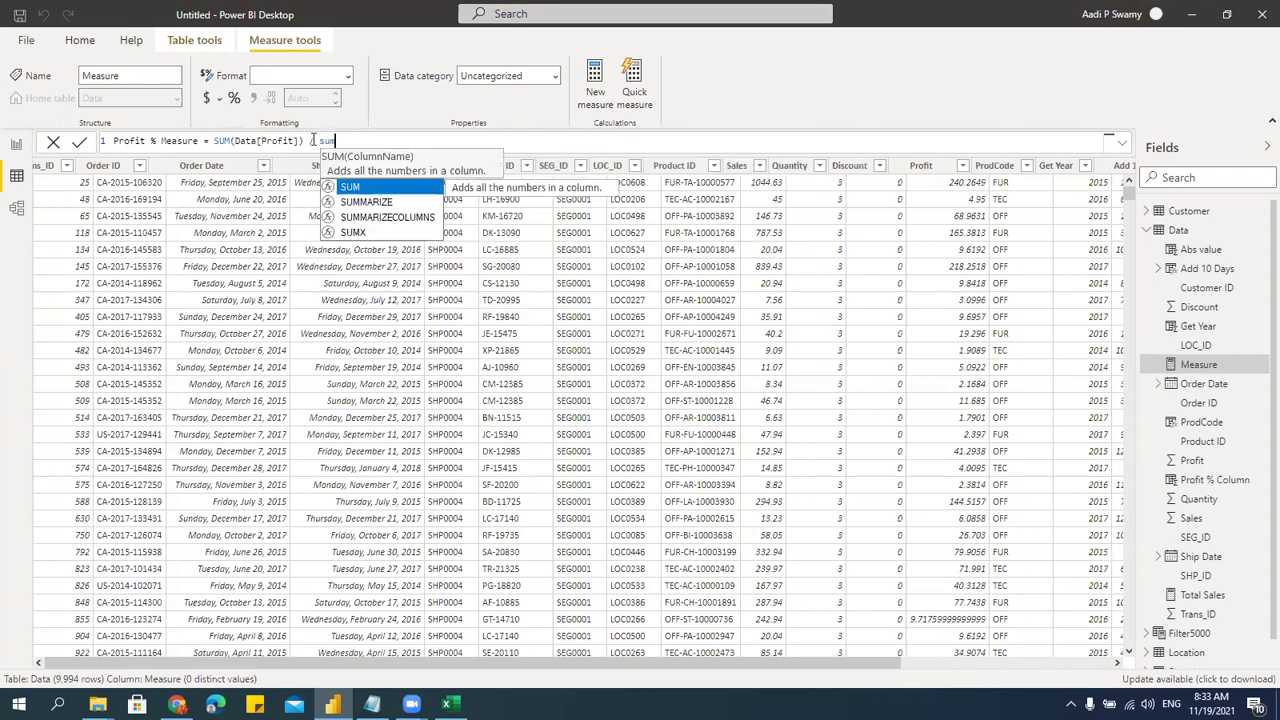
{"action": "key", "text": "Tab"}
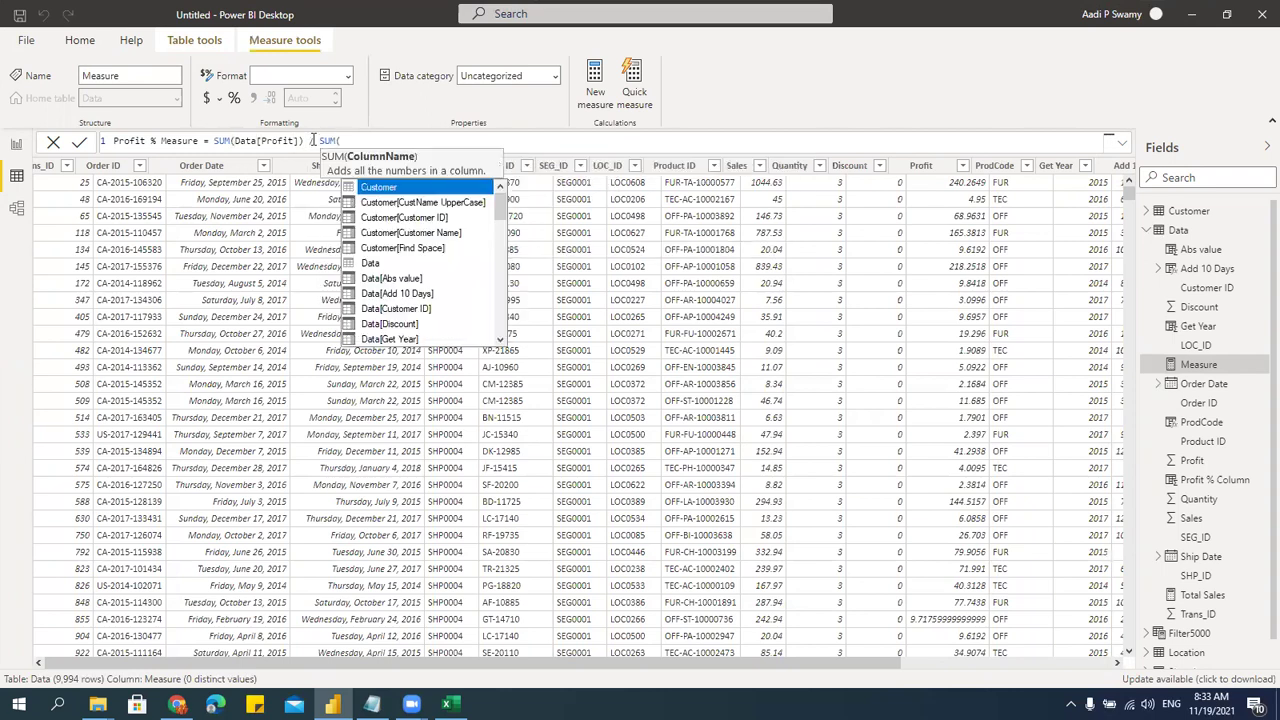
{"action": "type", "text": "sales"}
{"action": "key", "text": "Tab"}
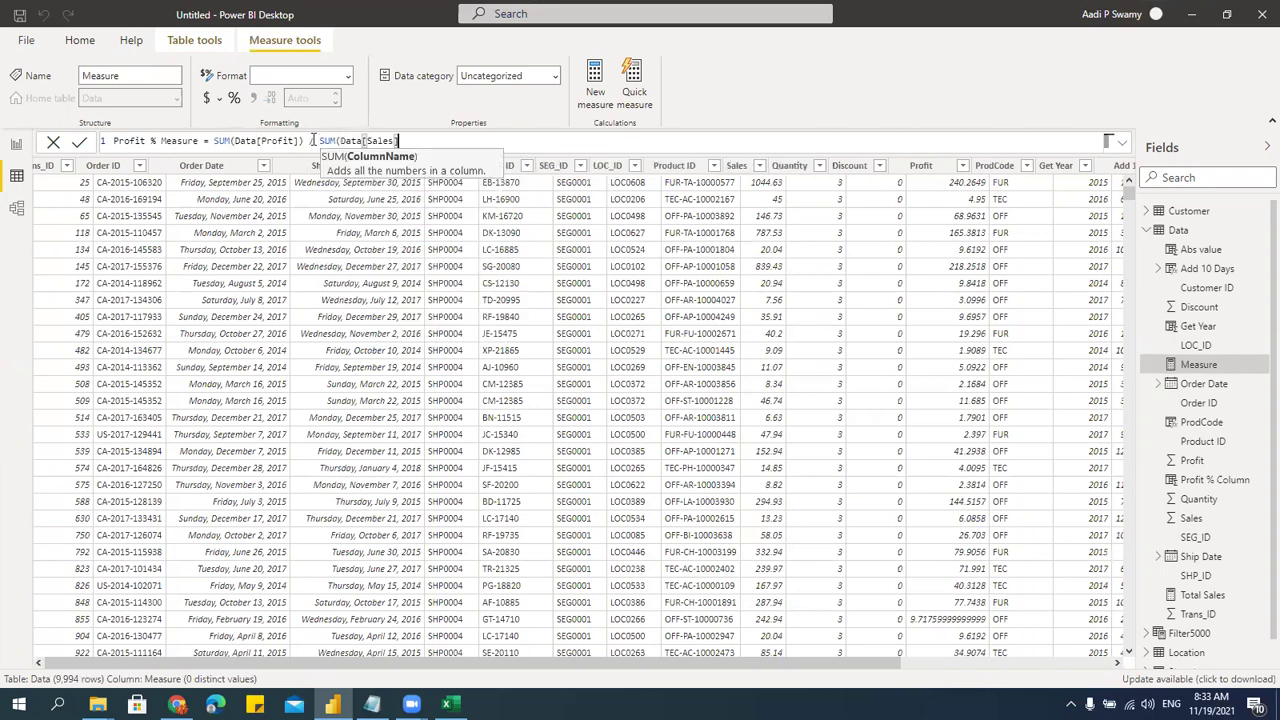
{"action": "type", "text": ")"}
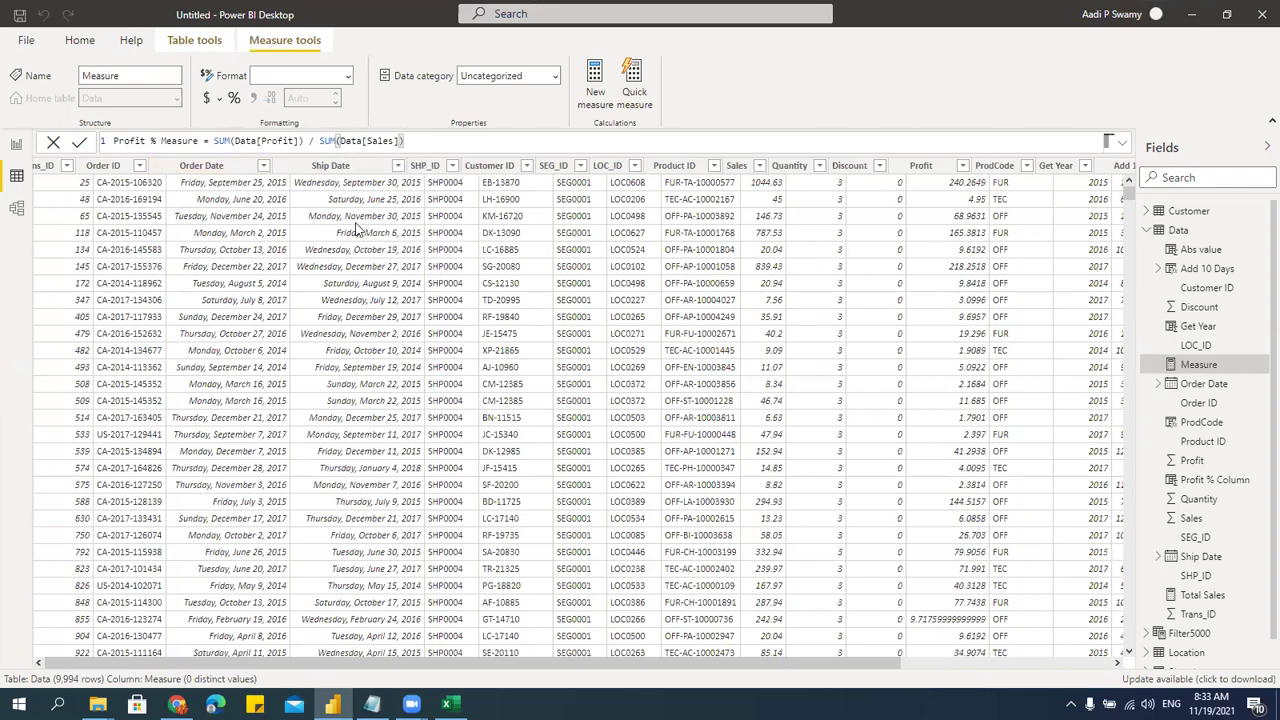
{"action": "key", "text": "Return"}
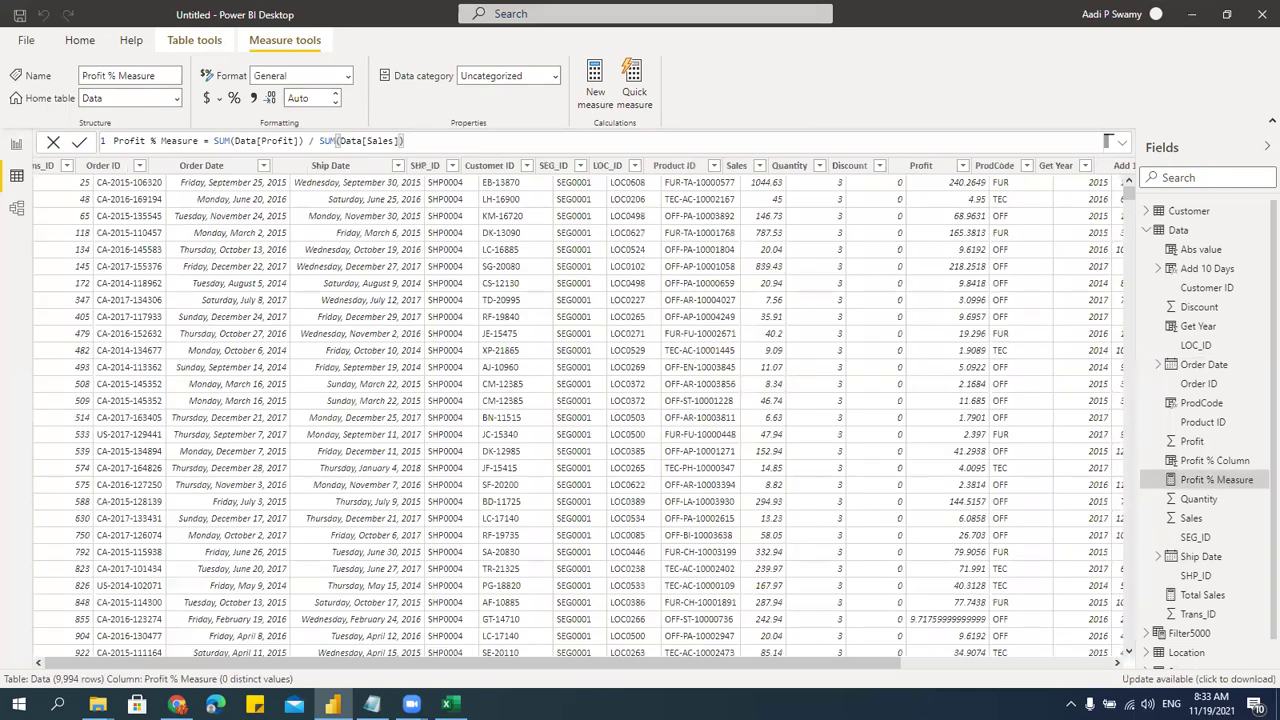
- Add Profit % Measure to the region table in the report and widen the visual to fit the extra column
{"action": "left_click_drag", "start_coordinate": [858, 670], "coordinate": [1126, 672]}
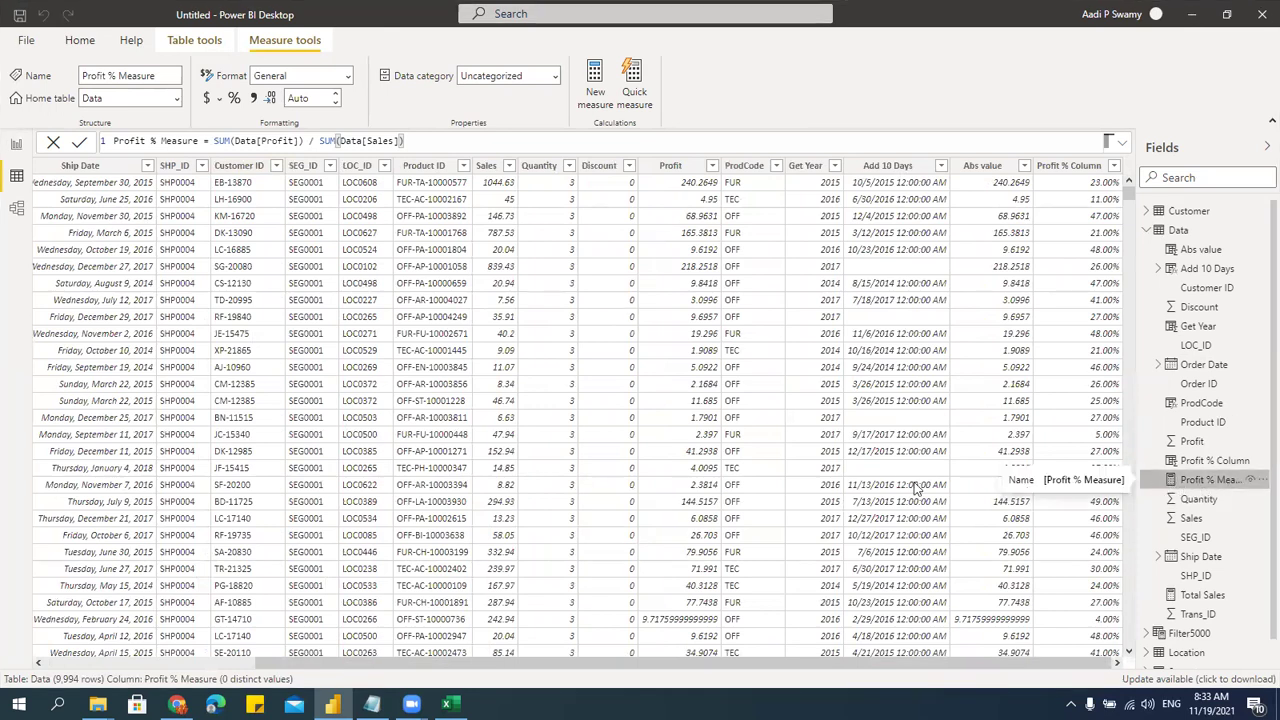
{"action": "left_click", "coordinate": [16, 148]}
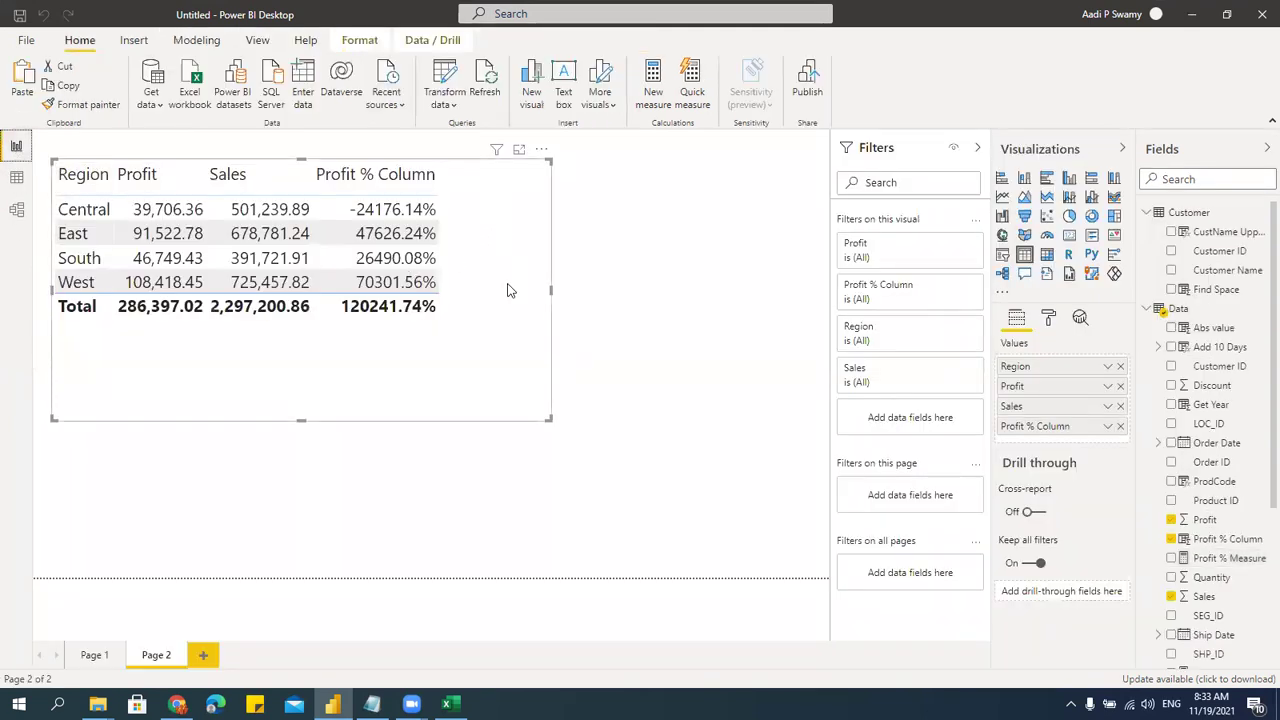
{"action": "left_click", "coordinate": [1172, 558]}
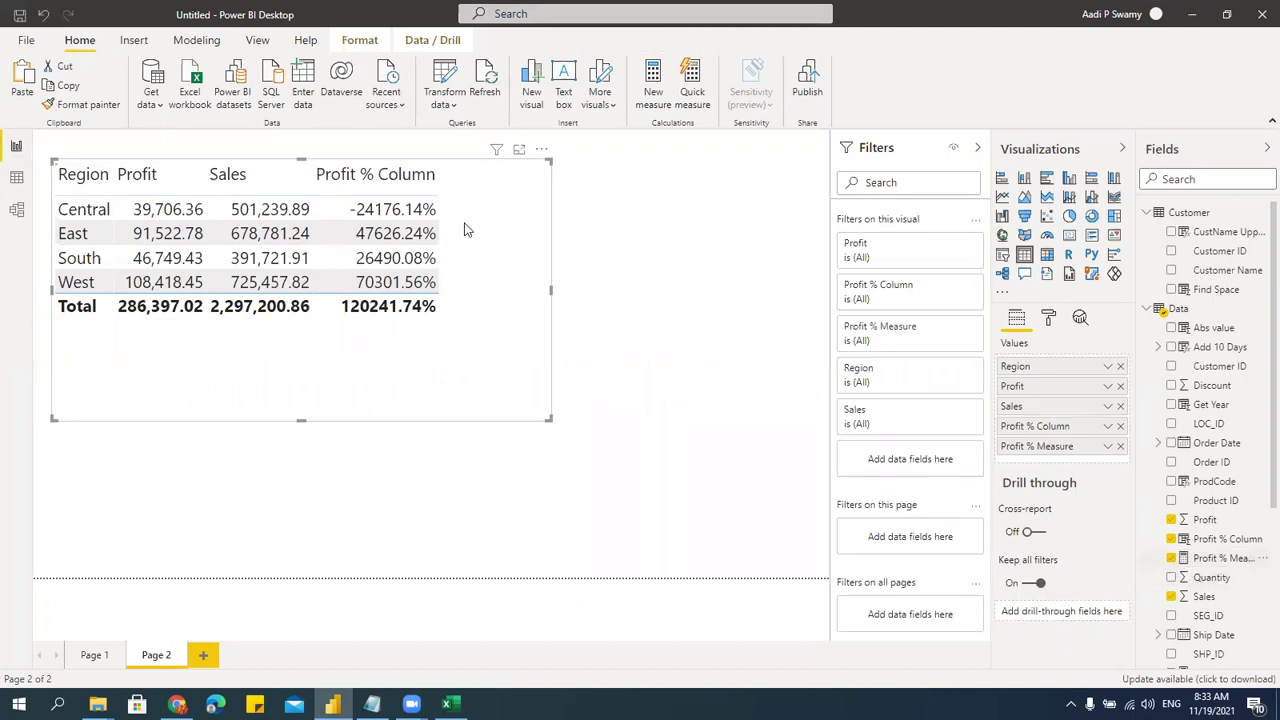
{"action": "left_click_drag", "start_coordinate": [548, 419], "coordinate": [636, 423]}
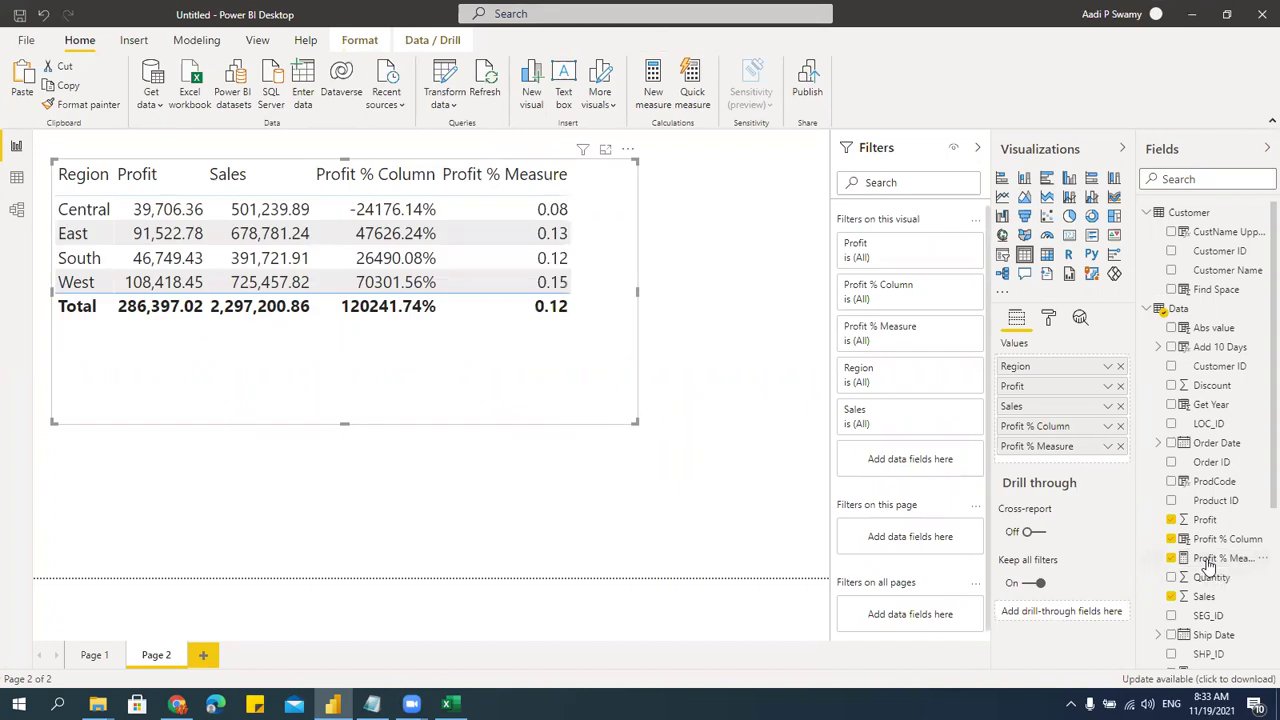
- Set the format of Profit % Measure to Percentage
{"action": "left_click", "coordinate": [1210, 560]}
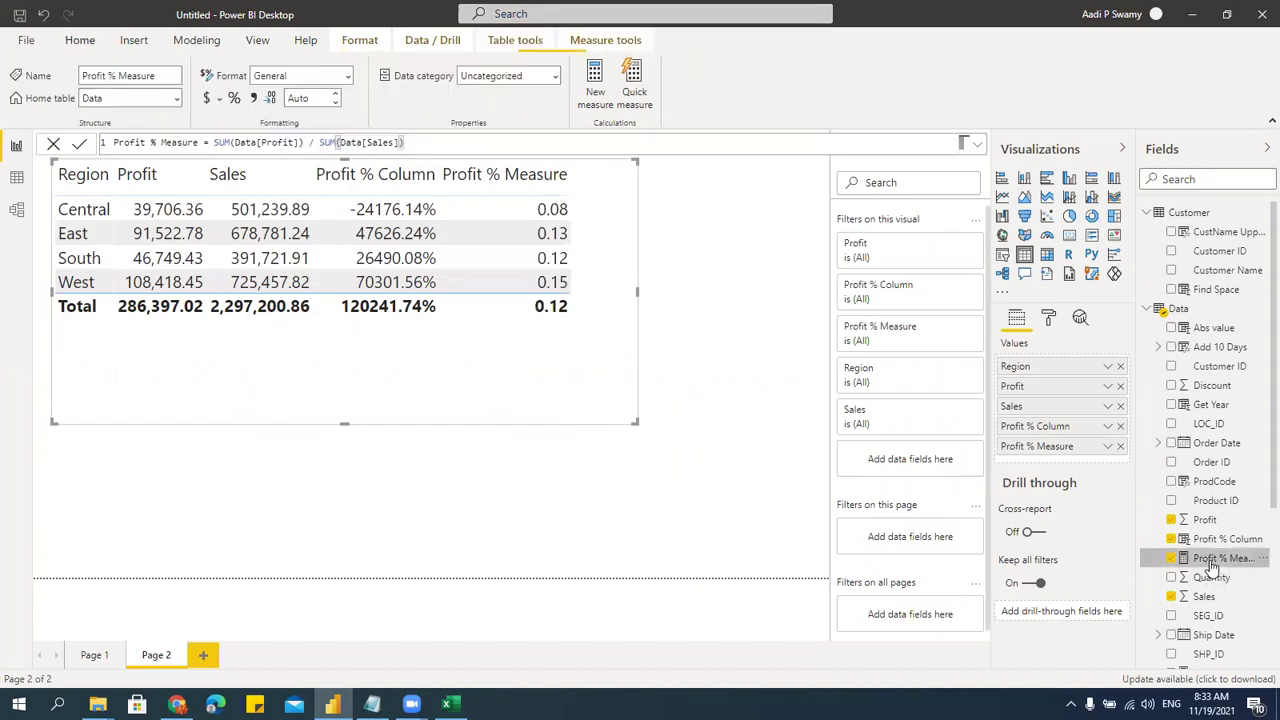
{"action": "left_click", "coordinate": [349, 80]}
{"action": "key", "text": "Escape"}
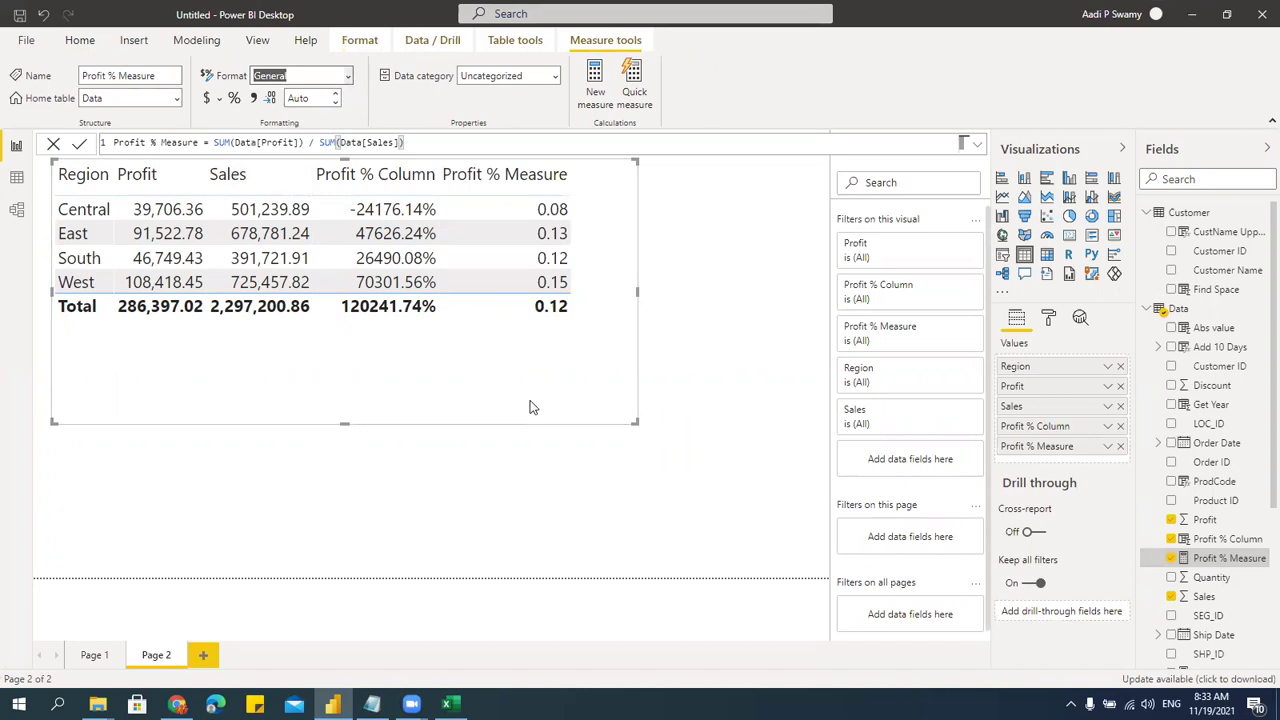
{"action": "key", "text": "p"}
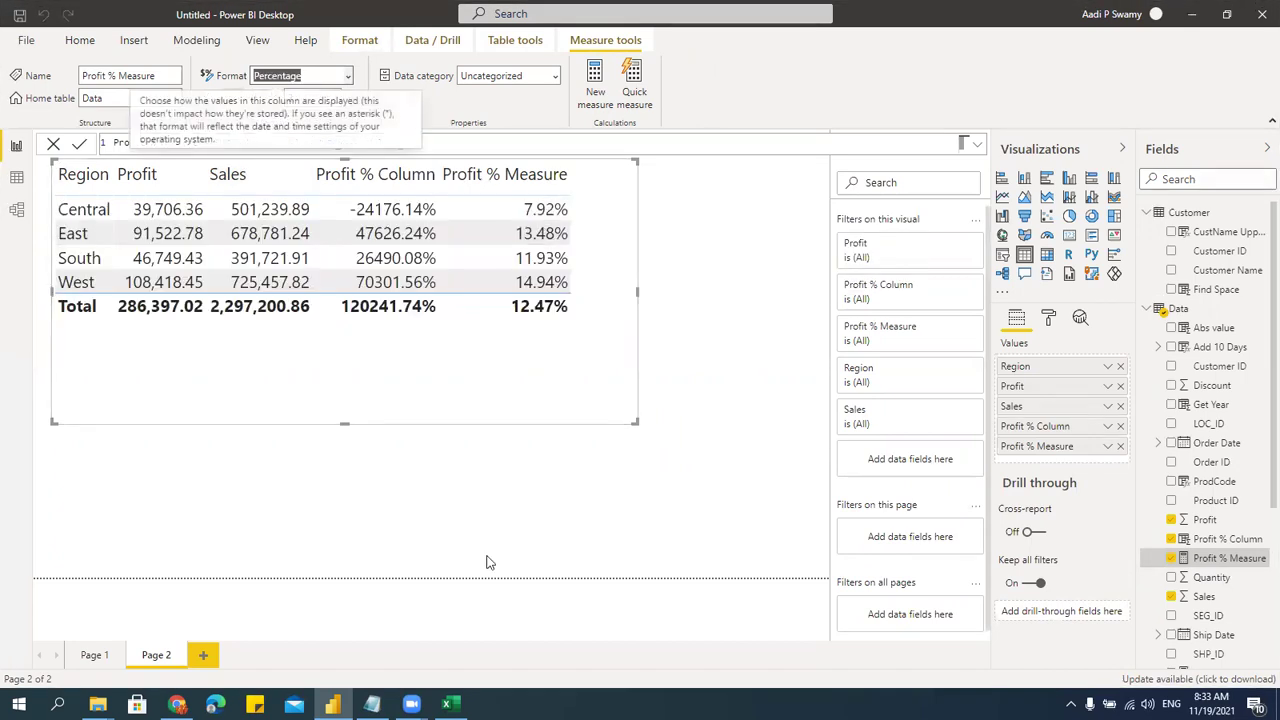
- Switch to Excel and increase the decimal places of the ratio in H5 to compare it with the Central region's measure
{"action": "left_click", "coordinate": [448, 704]}
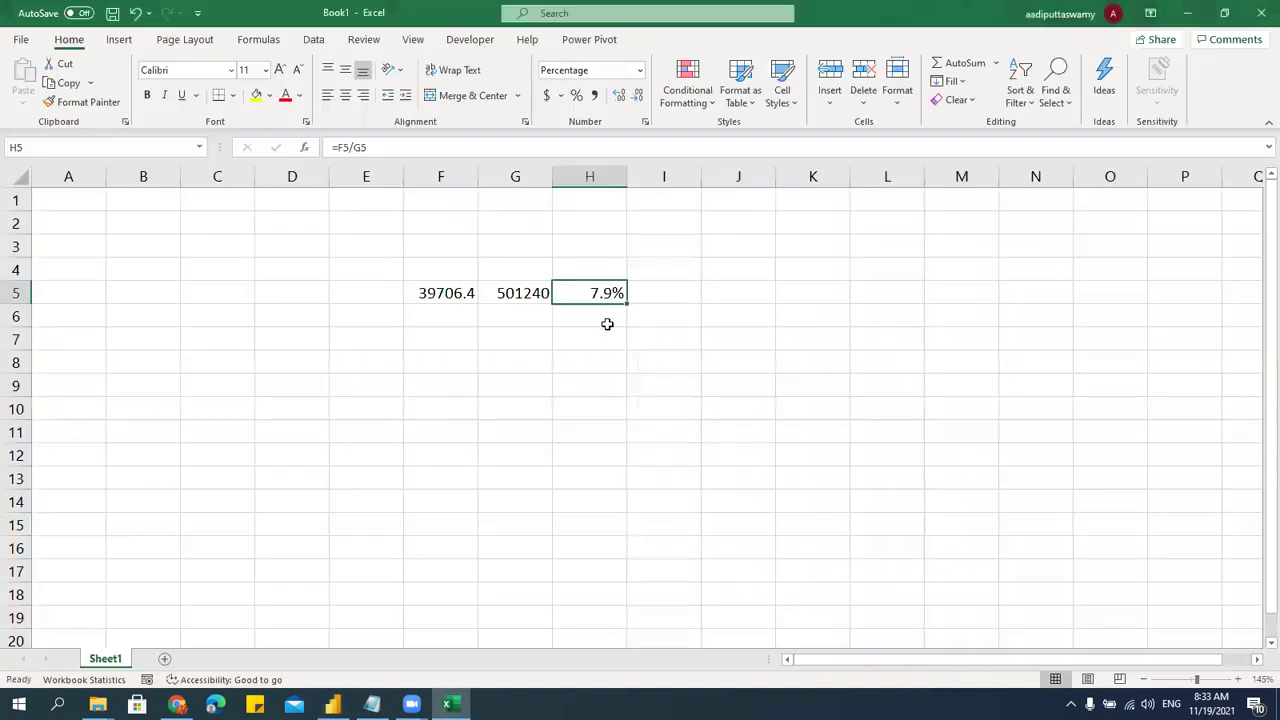
{"action": "left_click", "coordinate": [619, 95]}
{"action": "left_click", "coordinate": [1188, 16]}
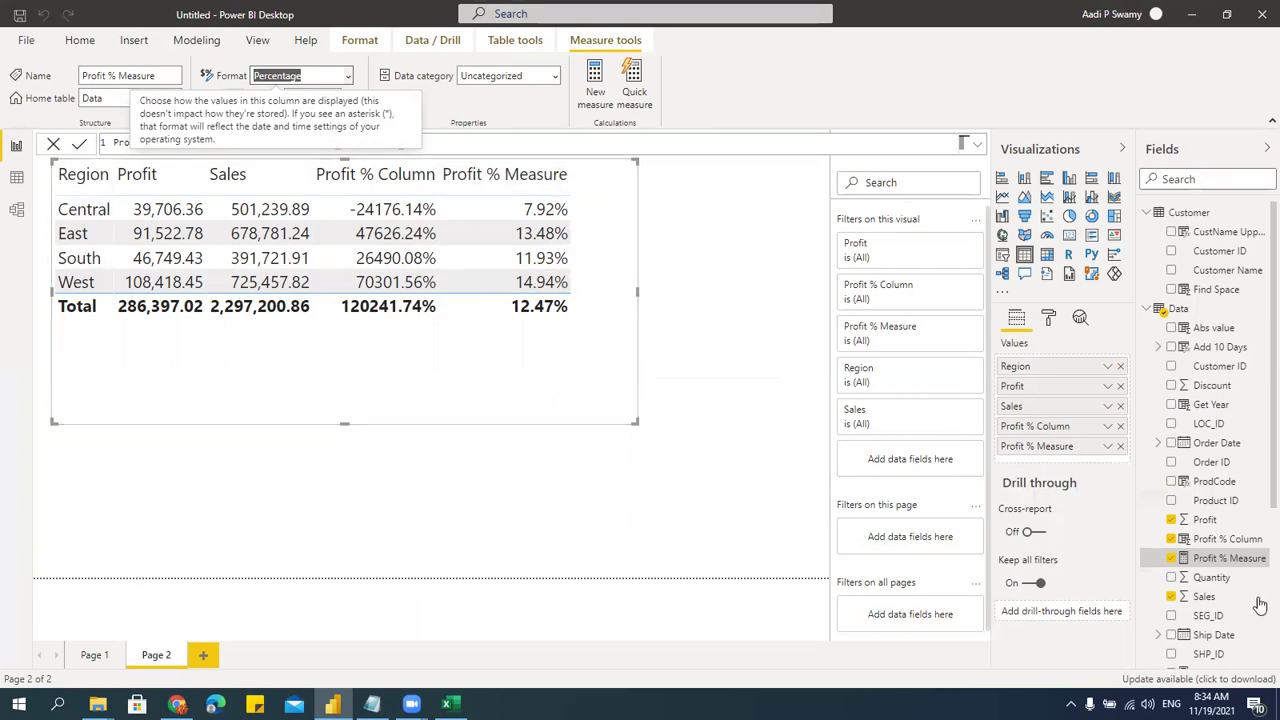
- Replace the Region field in the Power BI report table with Ship Mode from the ShipMode table
{"action": "left_click", "coordinate": [1147, 310]}
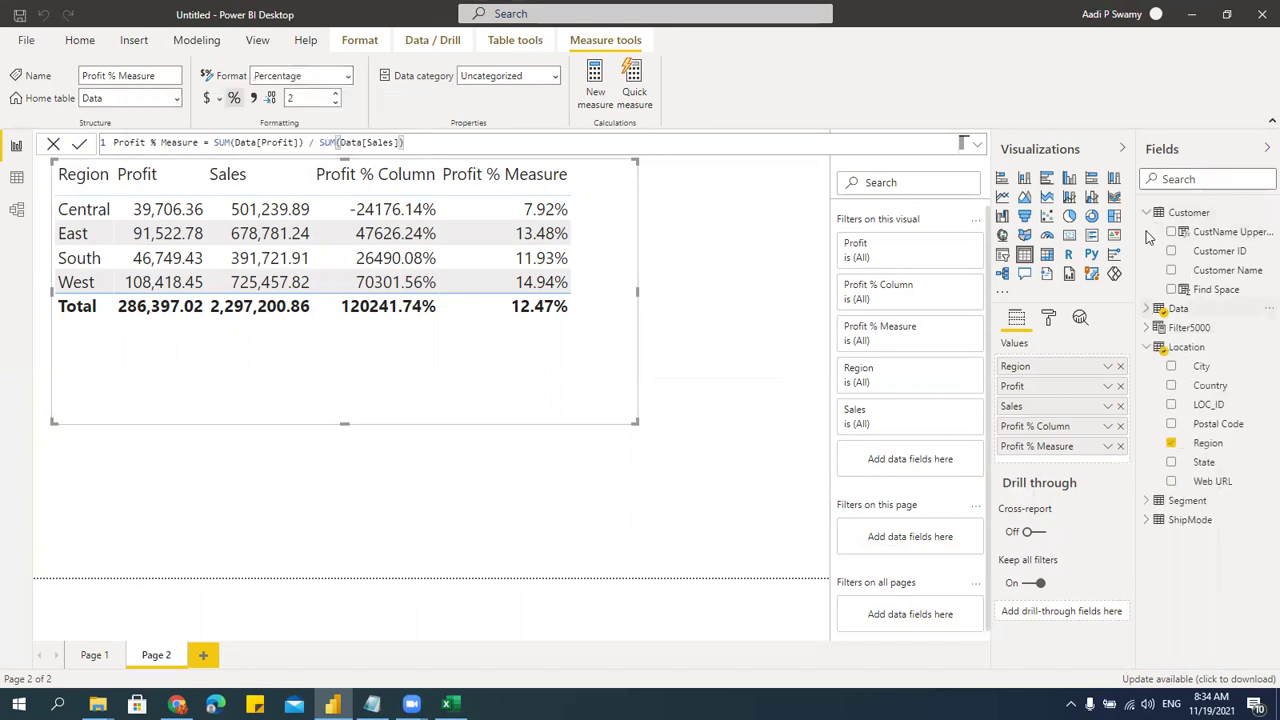
{"action": "left_click", "coordinate": [1147, 212]}
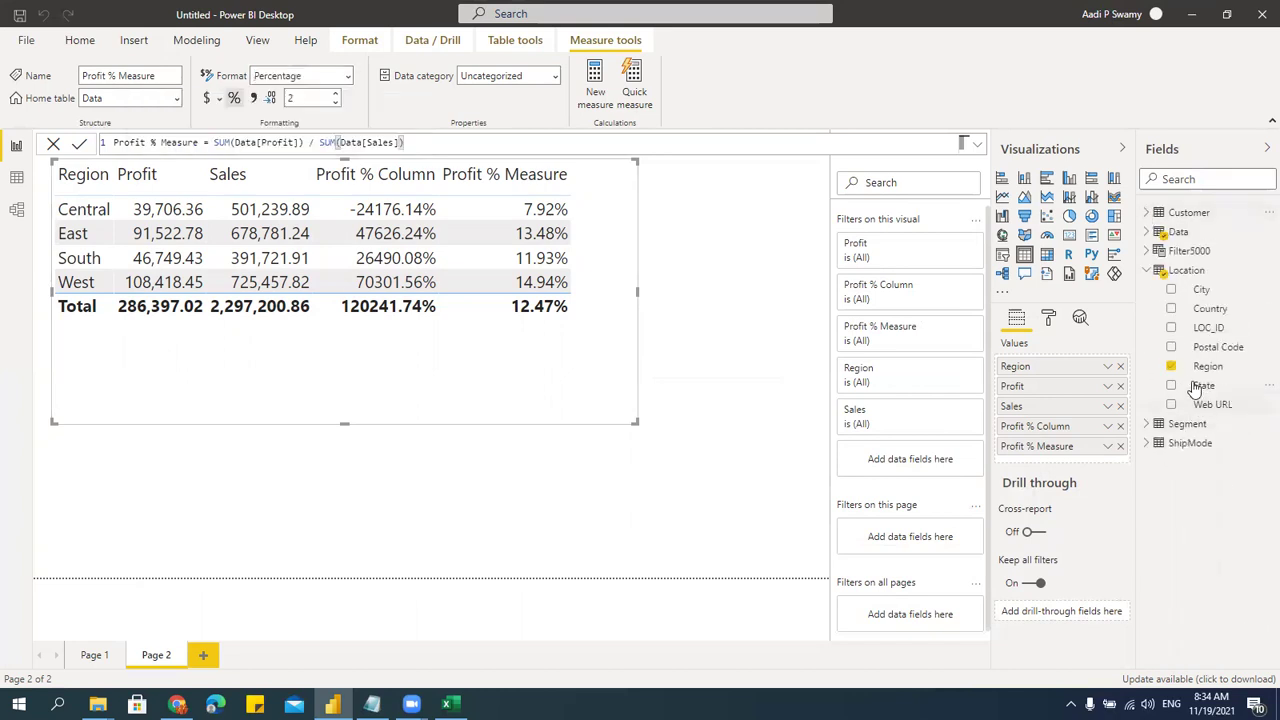
{"action": "left_click", "coordinate": [1171, 366]}
{"action": "left_click", "coordinate": [1147, 443]}
{"action": "left_click", "coordinate": [1171, 462]}
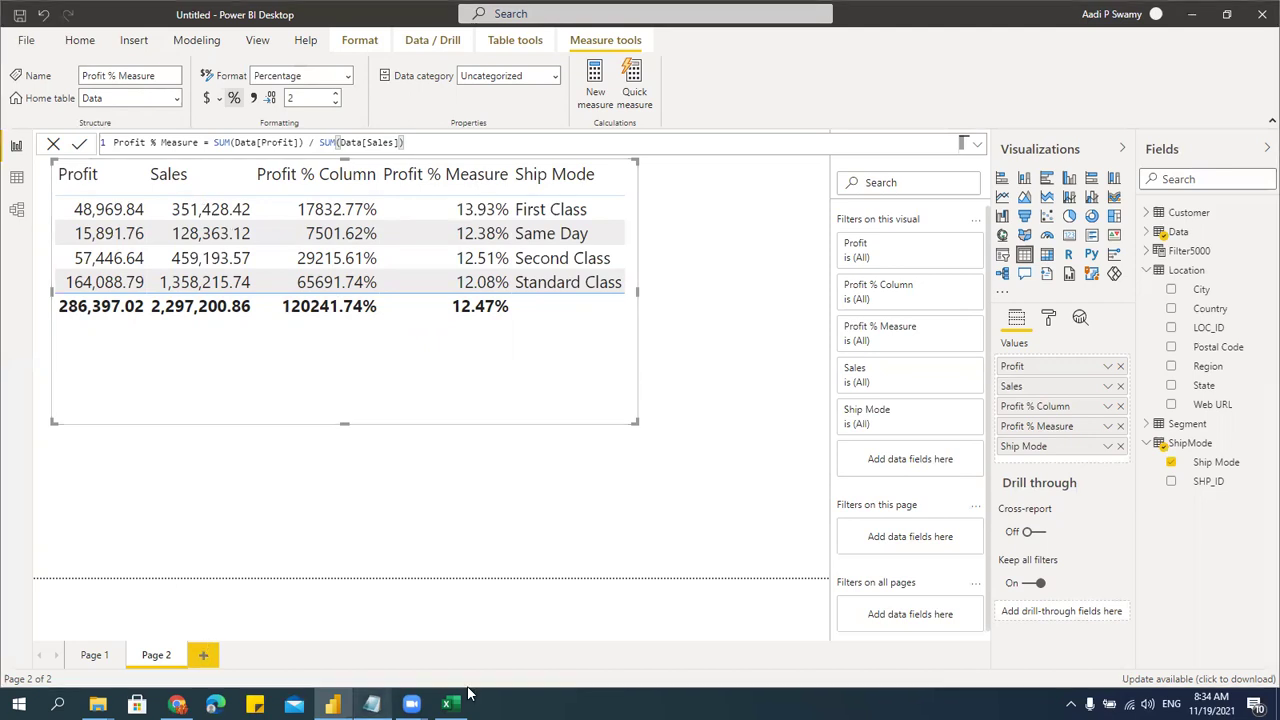
- Add a new report page and look up the Conditional Statements formulas in DAX Functions.txt in Notepad
{"action": "left_click", "coordinate": [203, 655]}
{"action": "mouse_move", "coordinate": [372, 704]}
{"action": "left_click", "coordinate": [378, 657]}
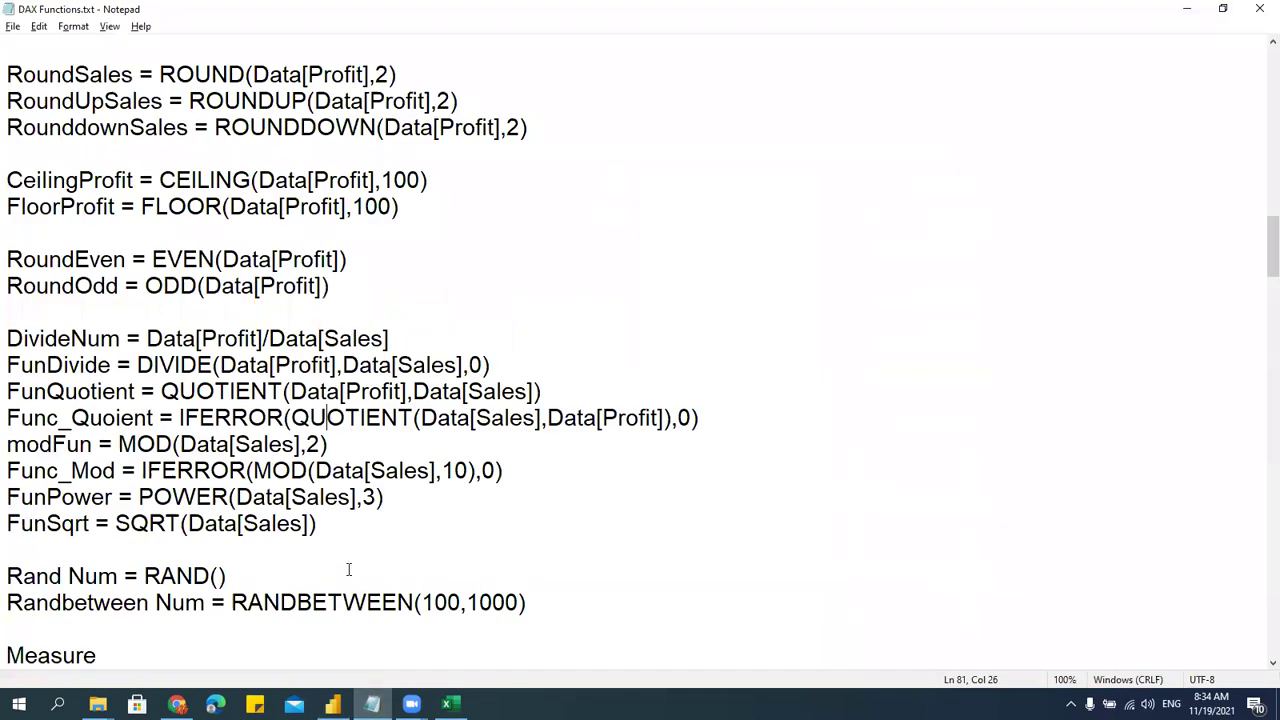
{"action": "left_click", "coordinate": [346, 550]}
{"action": "scroll", "coordinate": [466, 497], "scroll_direction": "down", "scroll_amount": 1}
{"action": "scroll", "coordinate": [466, 497], "scroll_direction": "down", "scroll_amount": 6}
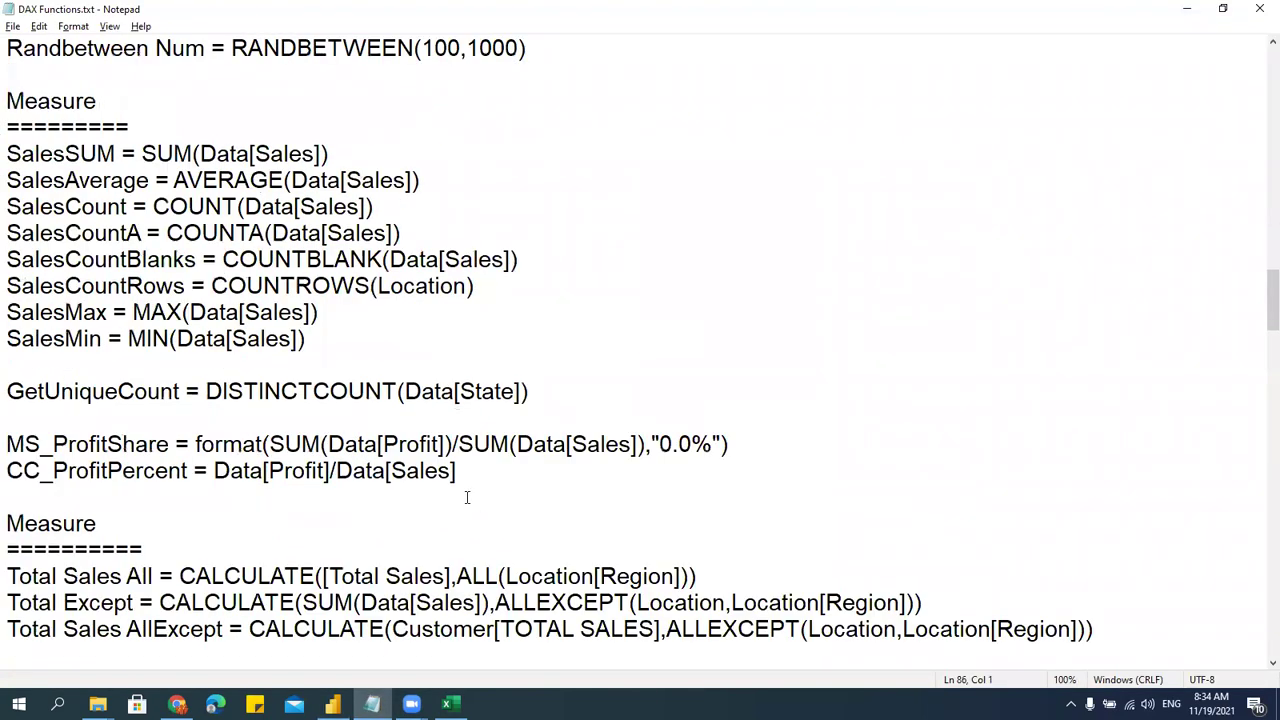
{"action": "scroll", "coordinate": [466, 497], "scroll_direction": "down", "scroll_amount": 8}
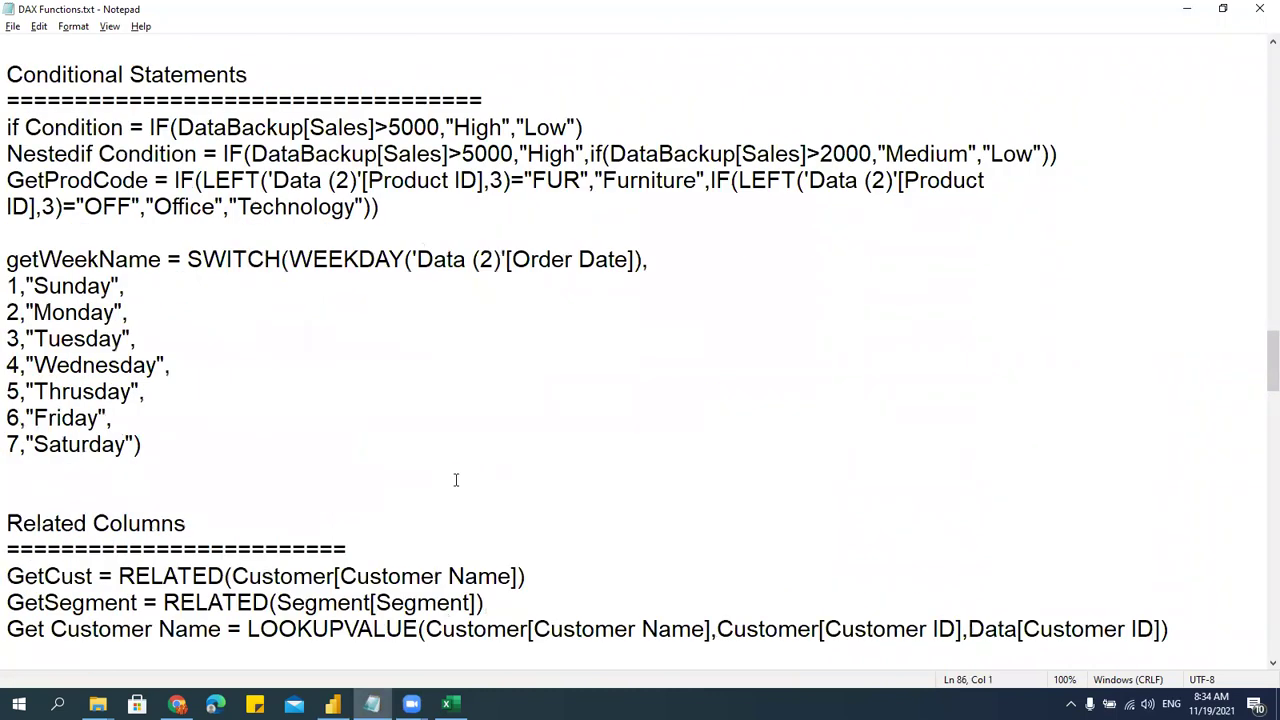
{"action": "left_click", "coordinate": [213, 217]}
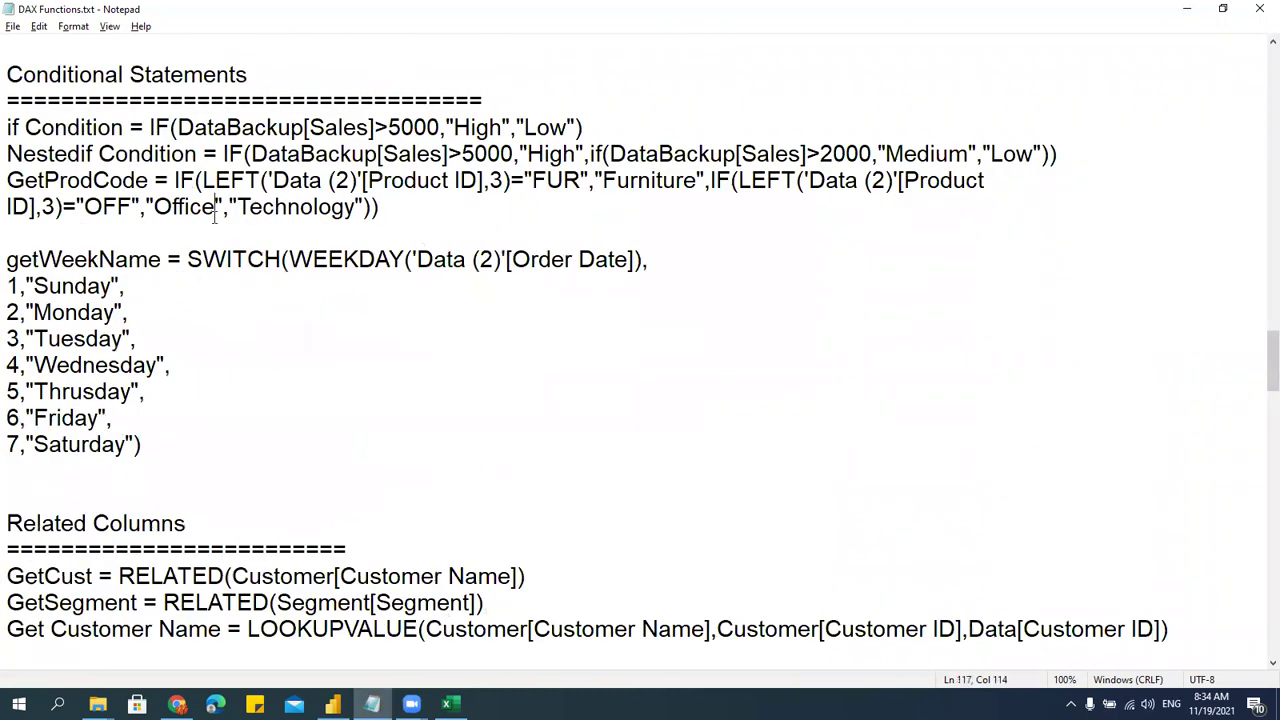
{"action": "left_click", "coordinate": [1190, 10]}
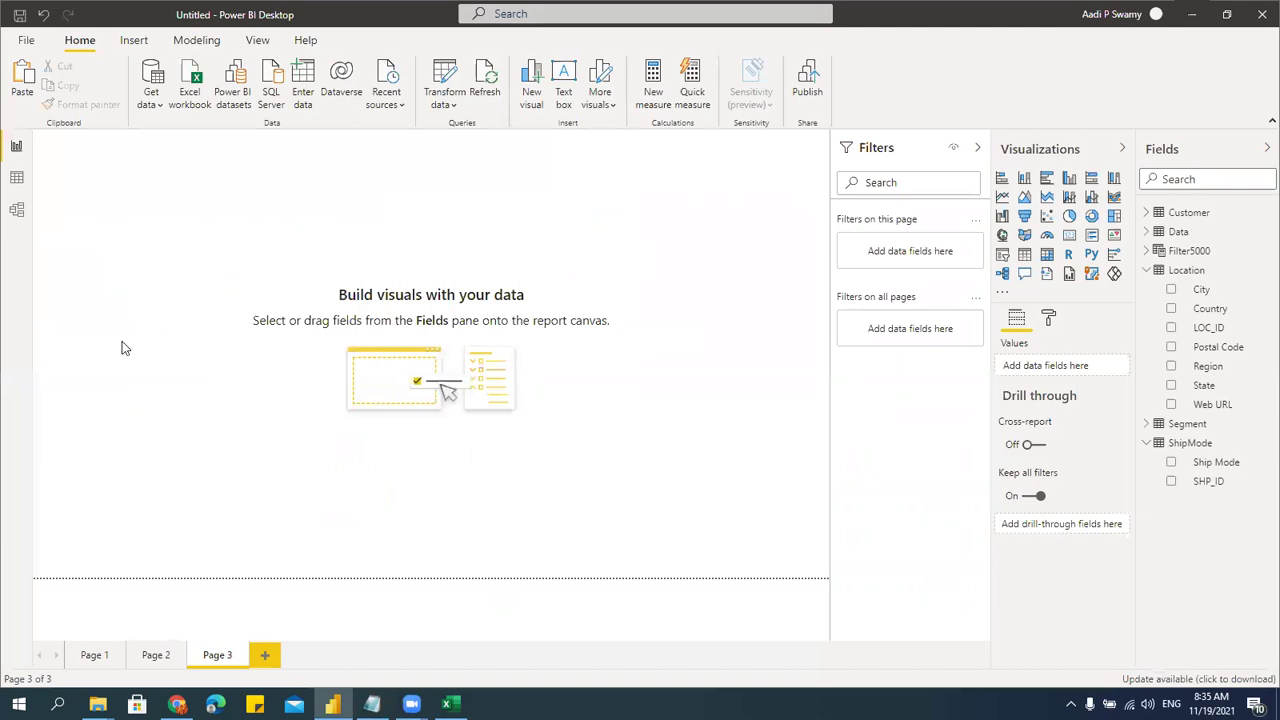
- Add a calculated column to the Data table with the formula Get Status = IF(Data[Sales] > 5000 , "High","Low")
{"action": "left_click", "coordinate": [16, 177]}
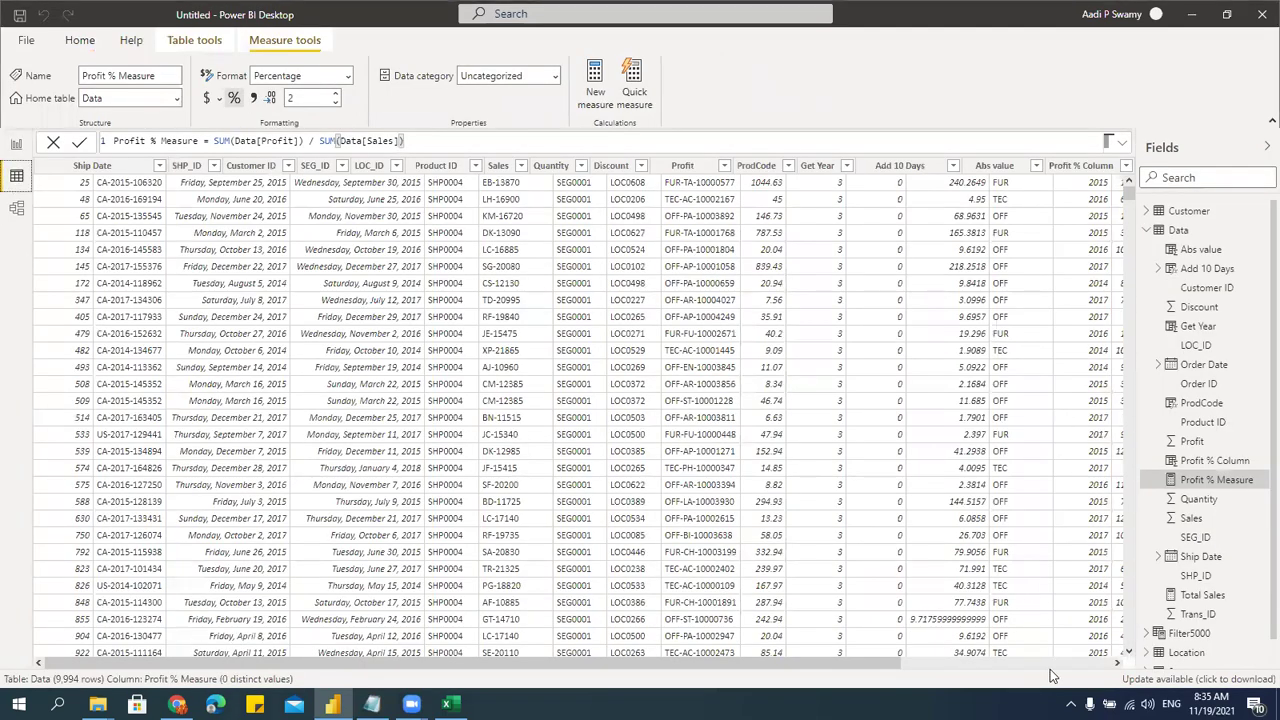
{"action": "scroll", "coordinate": [1048, 664], "scroll_direction": "right", "scroll_amount": 2}
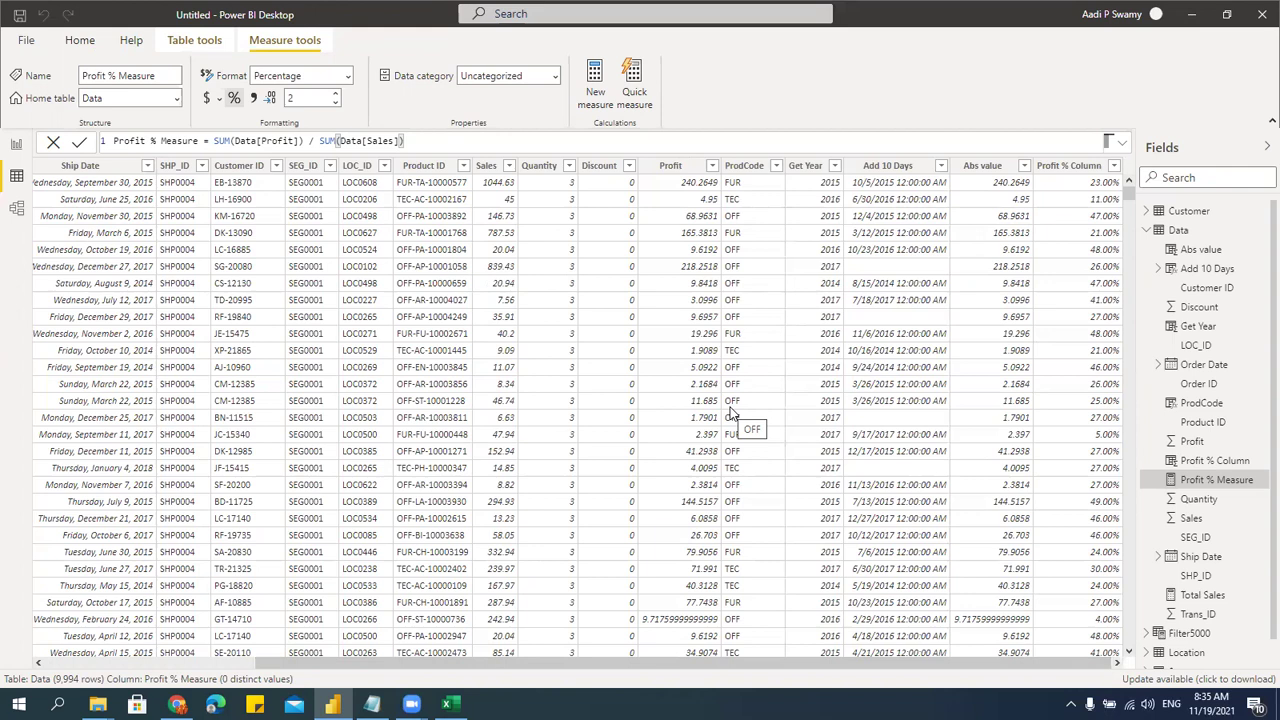
{"action": "left_click", "coordinate": [183, 40]}
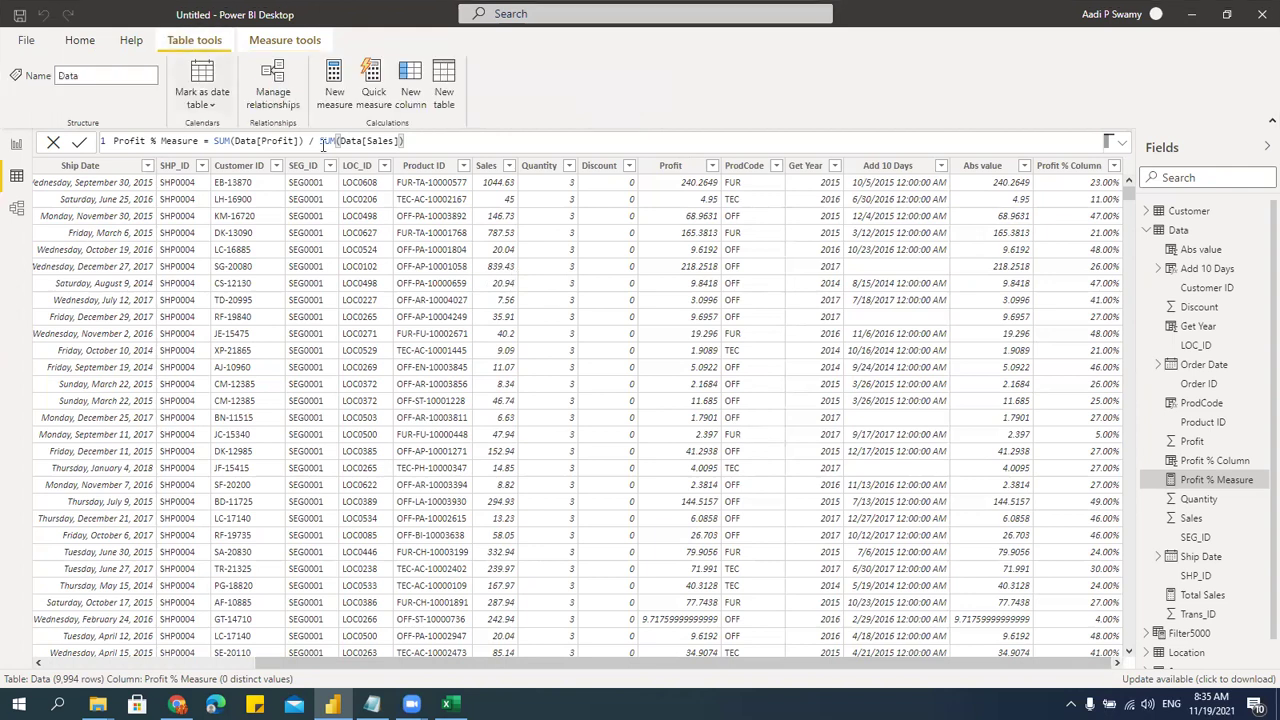
{"action": "left_click", "coordinate": [416, 101]}
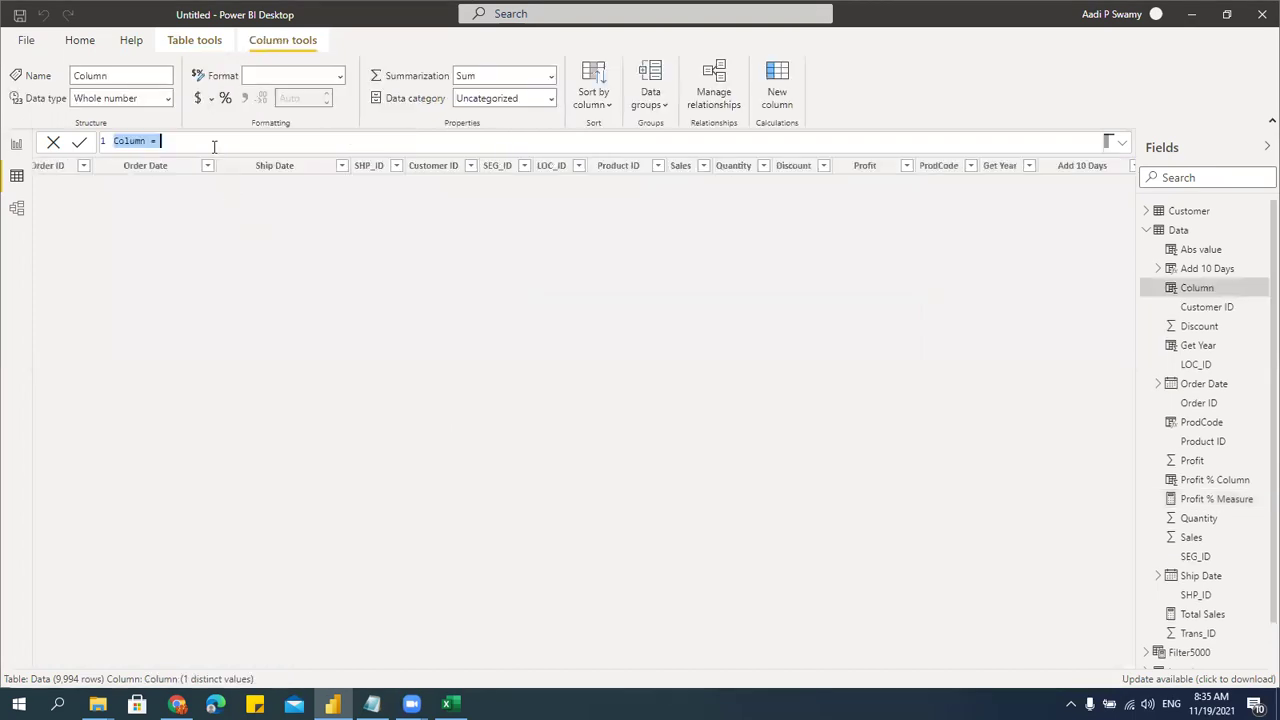
{"action": "key", "text": "ctrl+a"}
{"action": "key", "text": "BackSpace"}
{"action": "type", "text": "Get Status = if ("}
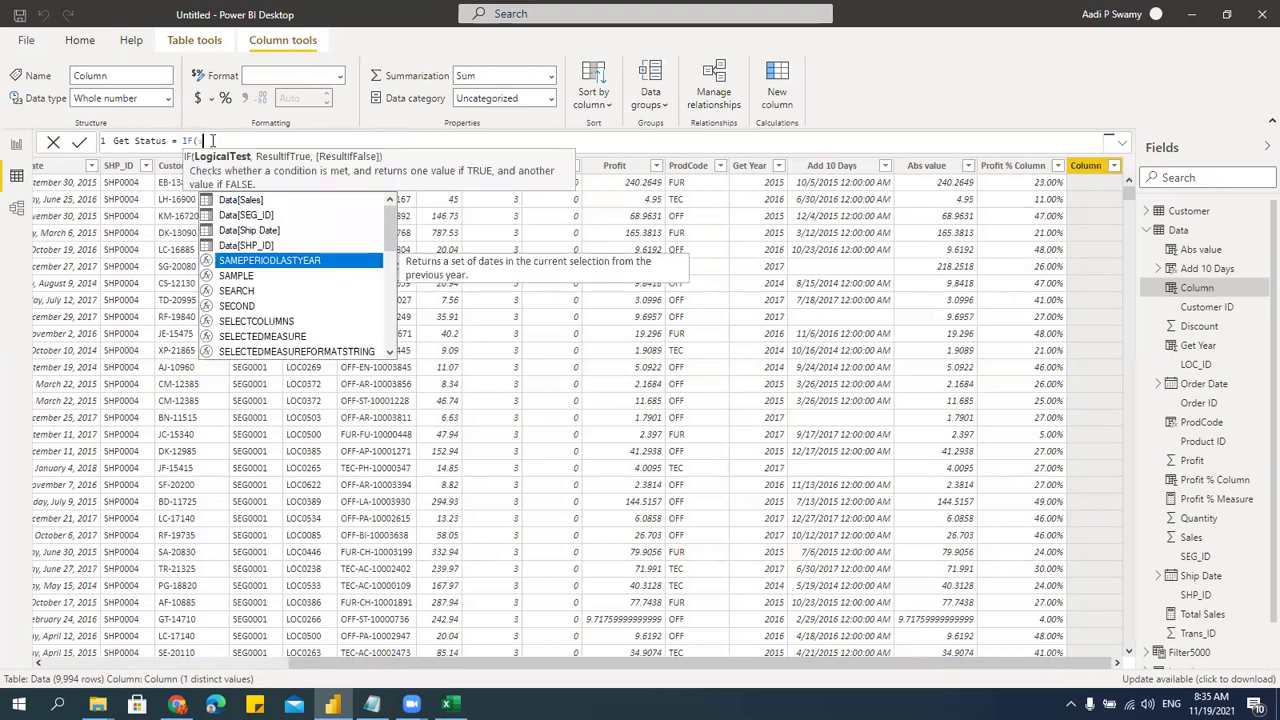
{"action": "type", "text": "Data[Sales] > 5000"}
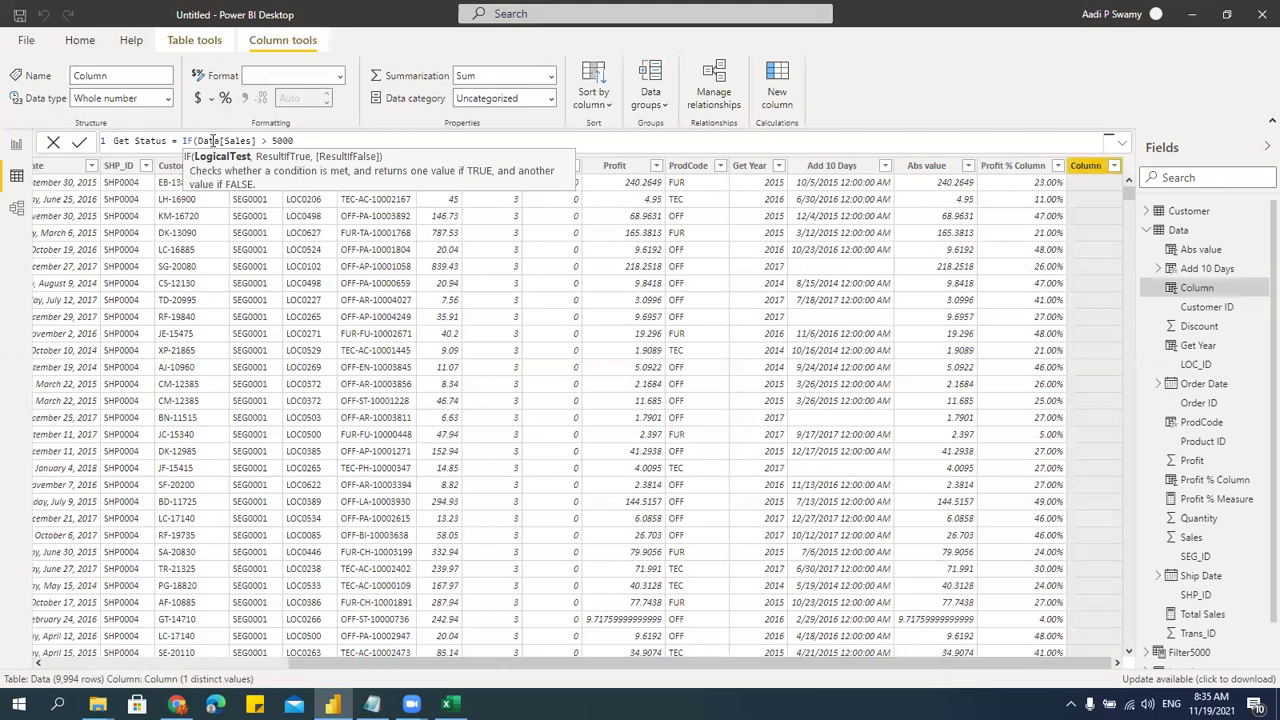
{"action": "type", "text": " , \"HIgh"}
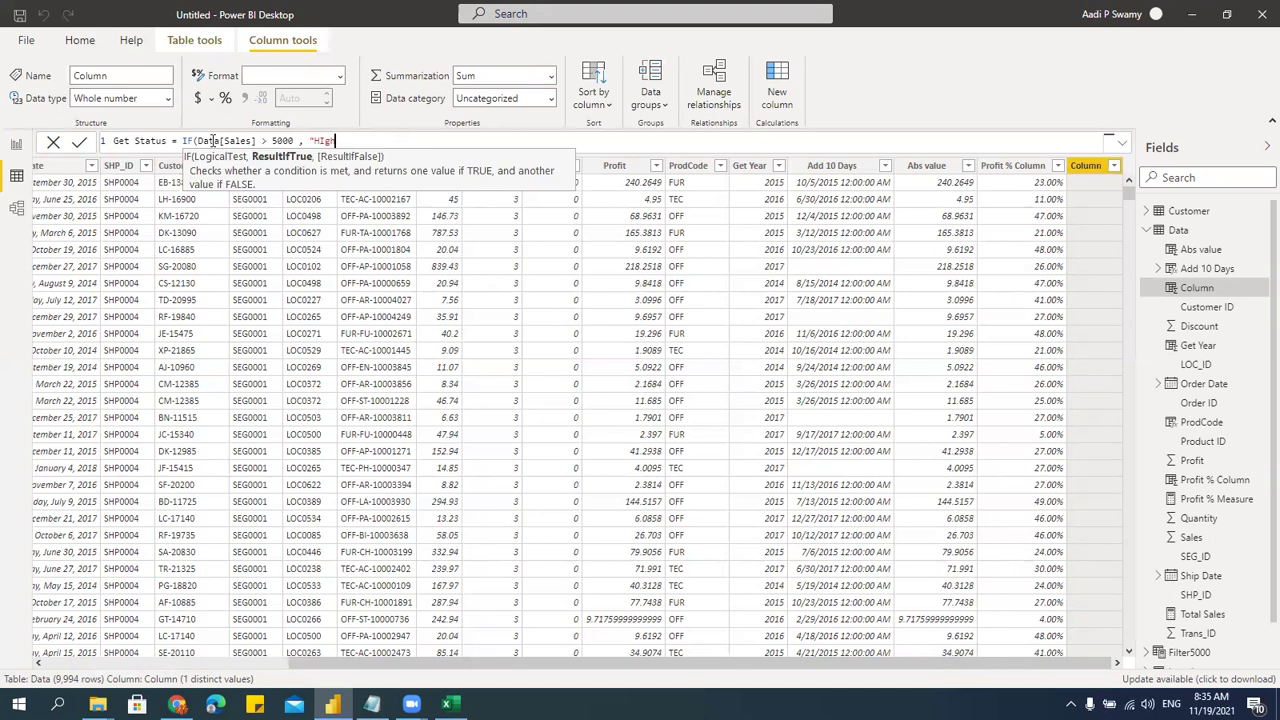
{"action": "key", "text": "BackSpace"}
{"action": "key", "text": "BackSpace"}
{"action": "key", "text": "BackSpace"}
{"action": "type", "text": "gh\",\"Low\")"}
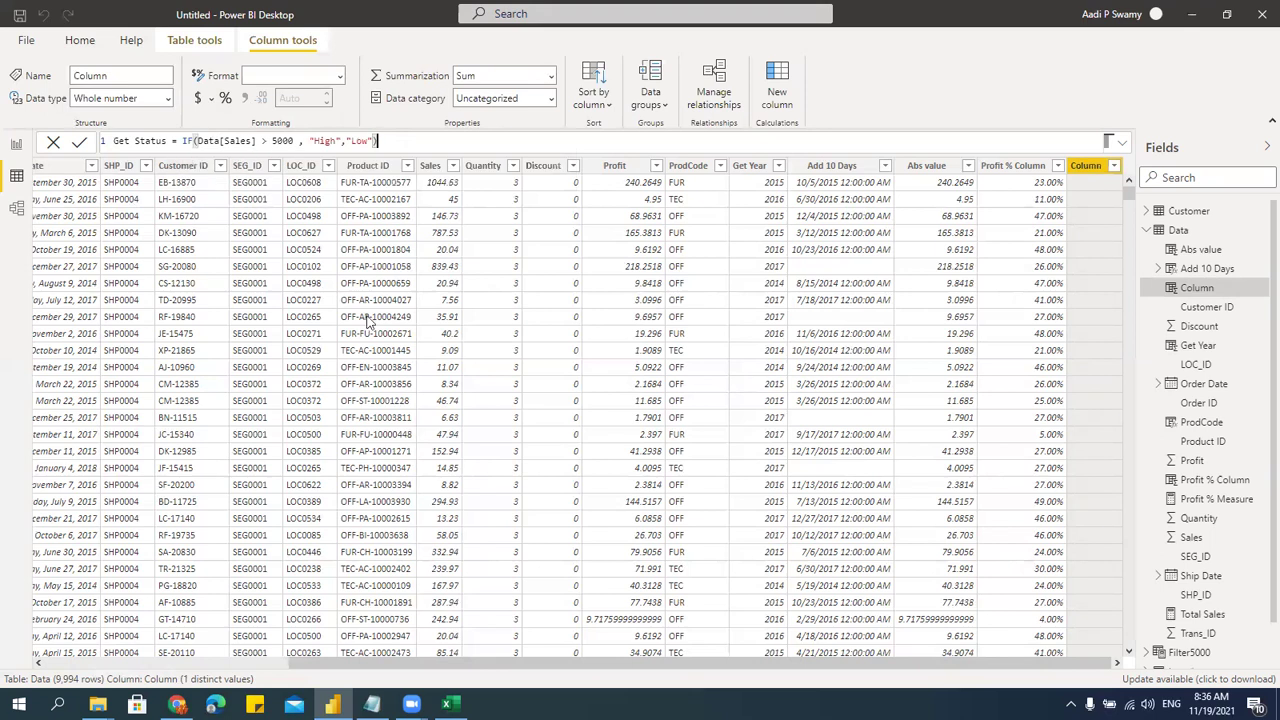
- Change the Sales threshold in the Get Status formula to 2000 and commit the column
{"action": "left_click", "coordinate": [275, 141]}
{"action": "key", "text": "BackSpace"}
{"action": "type", "text": "2"}
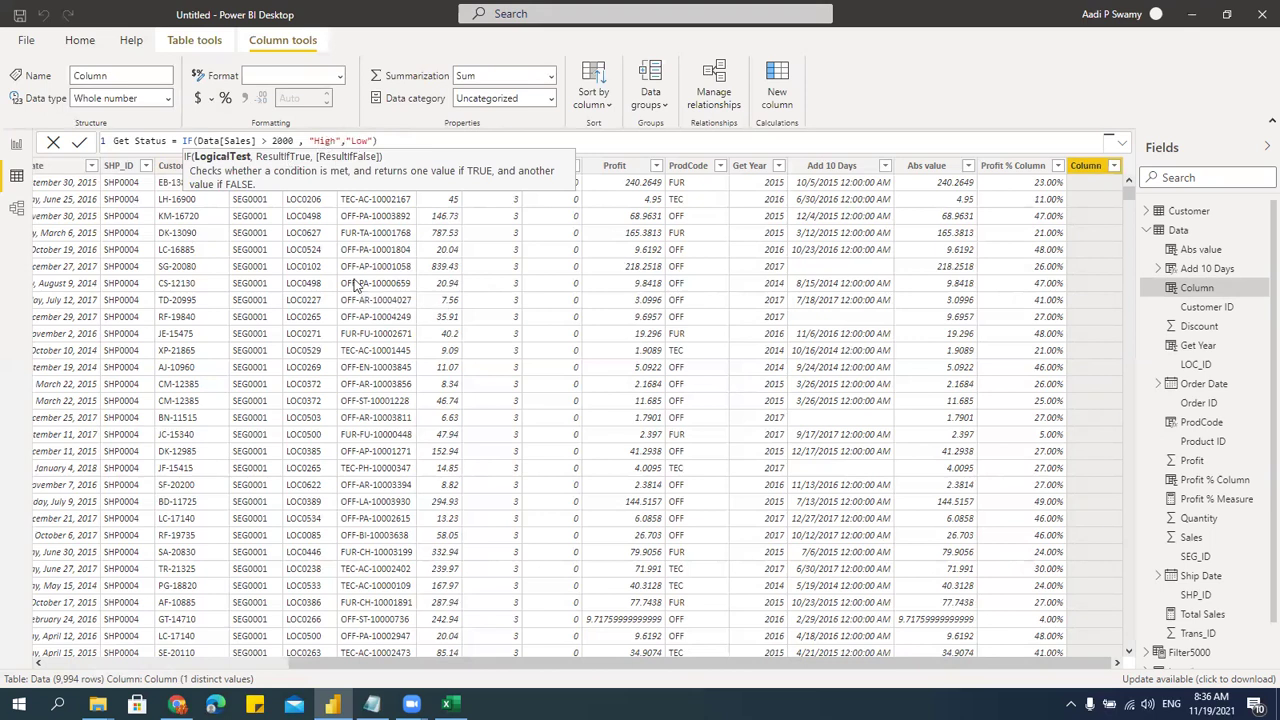
{"action": "key", "text": "Return"}
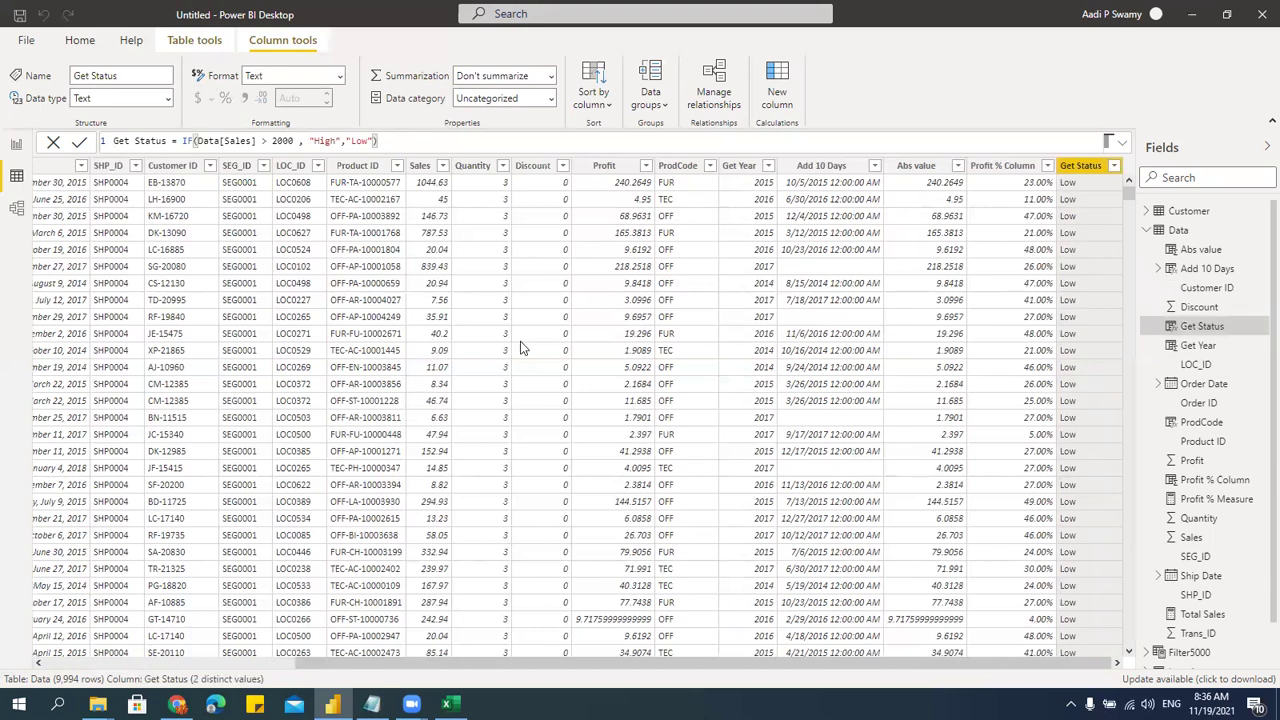
- Filter the Data table to rows whose Get Status is High, and restore the filter to all values
{"action": "left_click", "coordinate": [1114, 166]}
{"action": "left_click", "coordinate": [928, 360]}
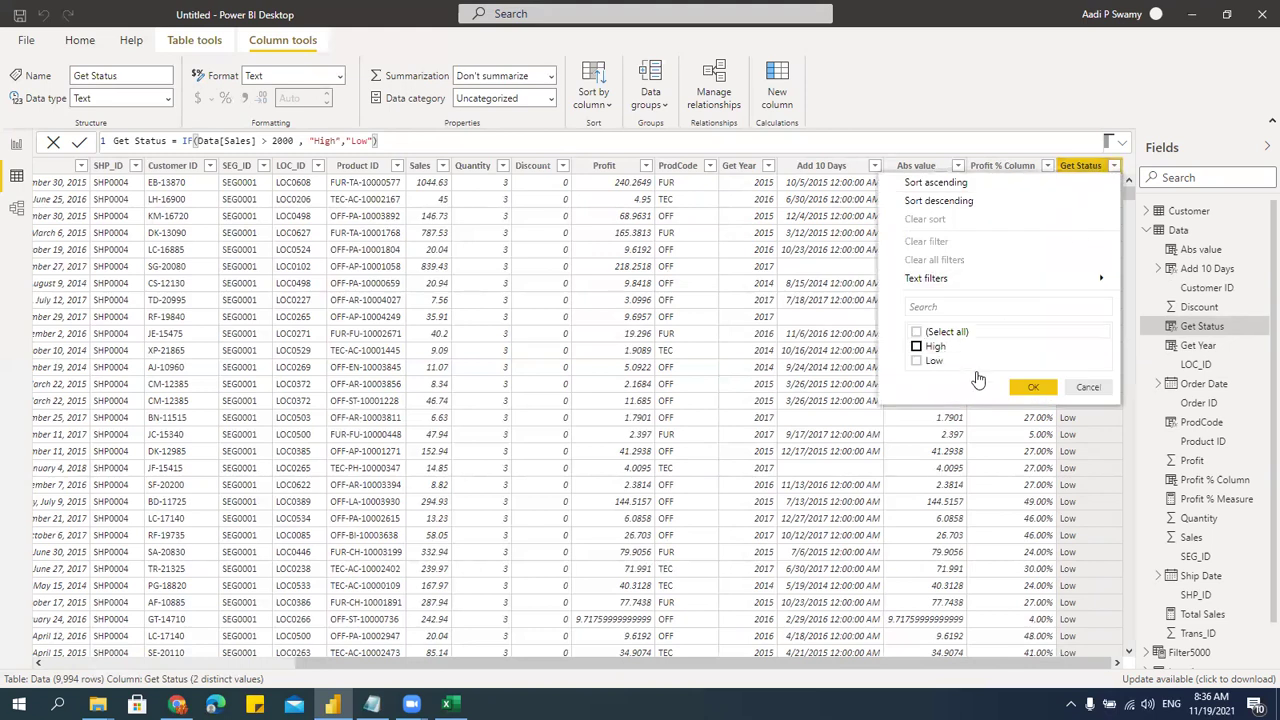
{"action": "left_click", "coordinate": [1030, 387]}
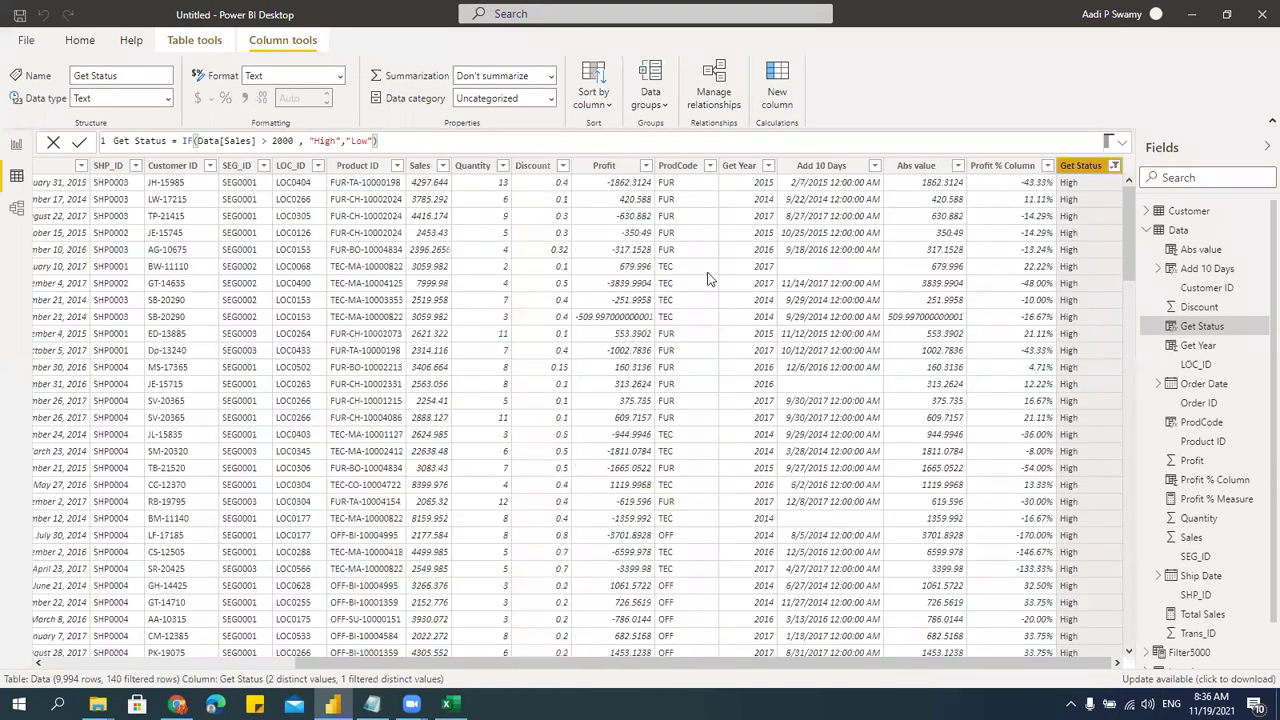
{"action": "left_click", "coordinate": [1114, 170]}
{"action": "left_click", "coordinate": [918, 361]}
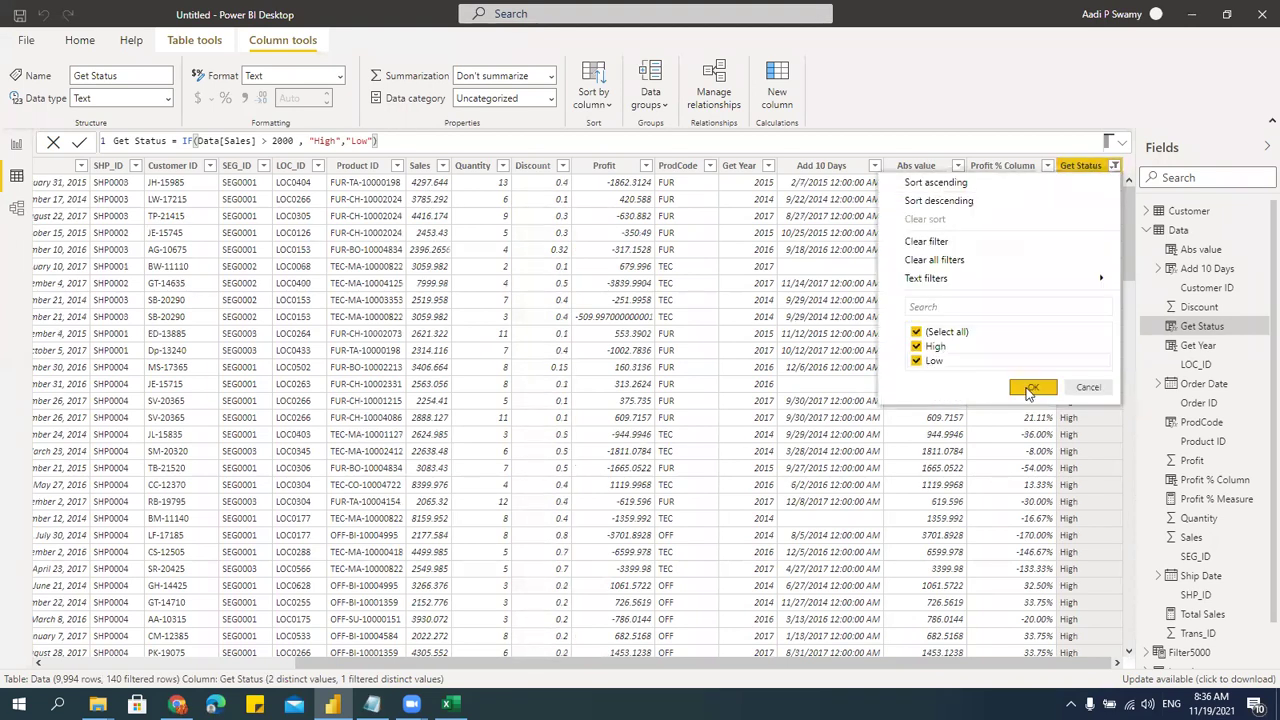
{"action": "key", "text": "Return"}
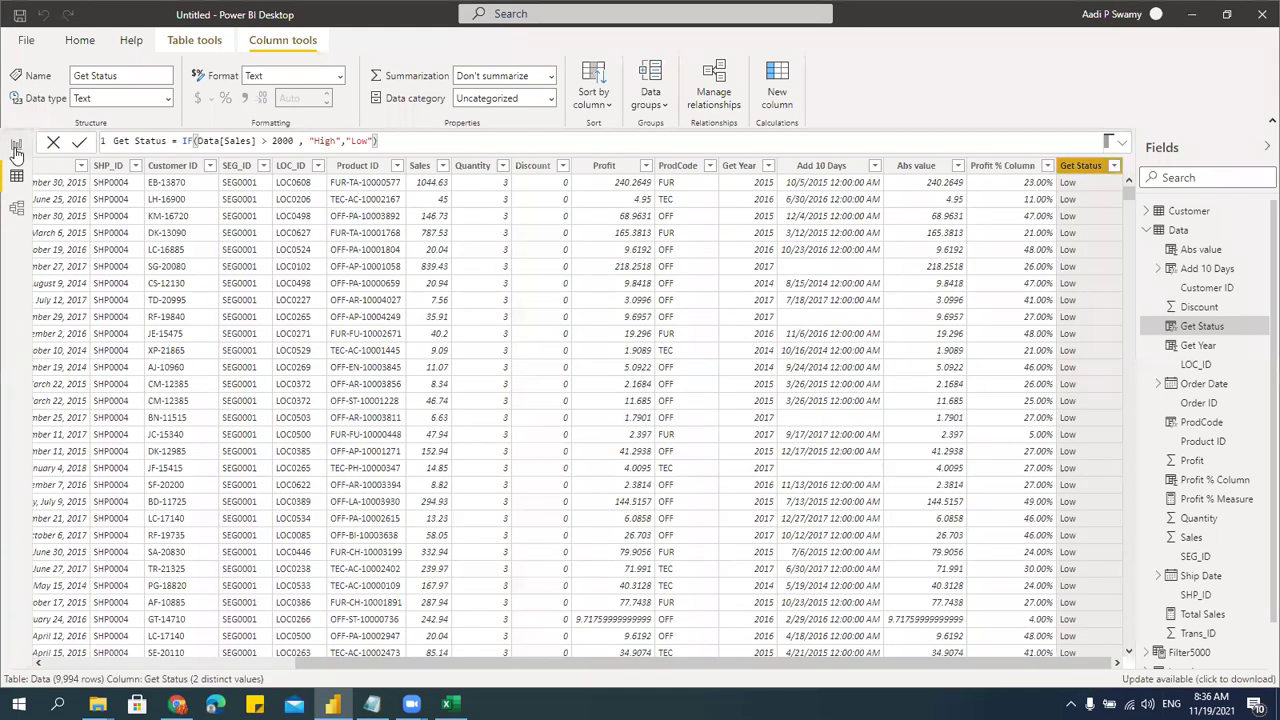
- Copy the table visual from report Page 2 onto the empty Page 3
{"action": "left_click", "coordinate": [16, 148]}
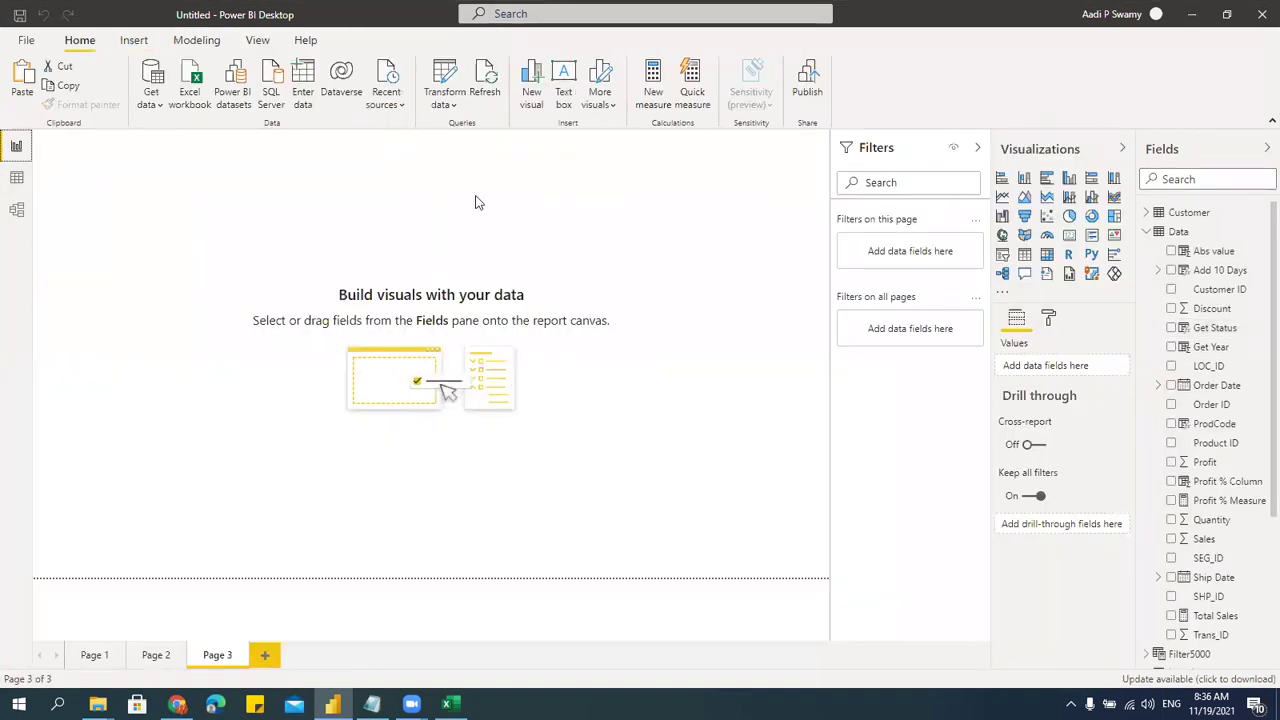
{"action": "left_click", "coordinate": [152, 658]}
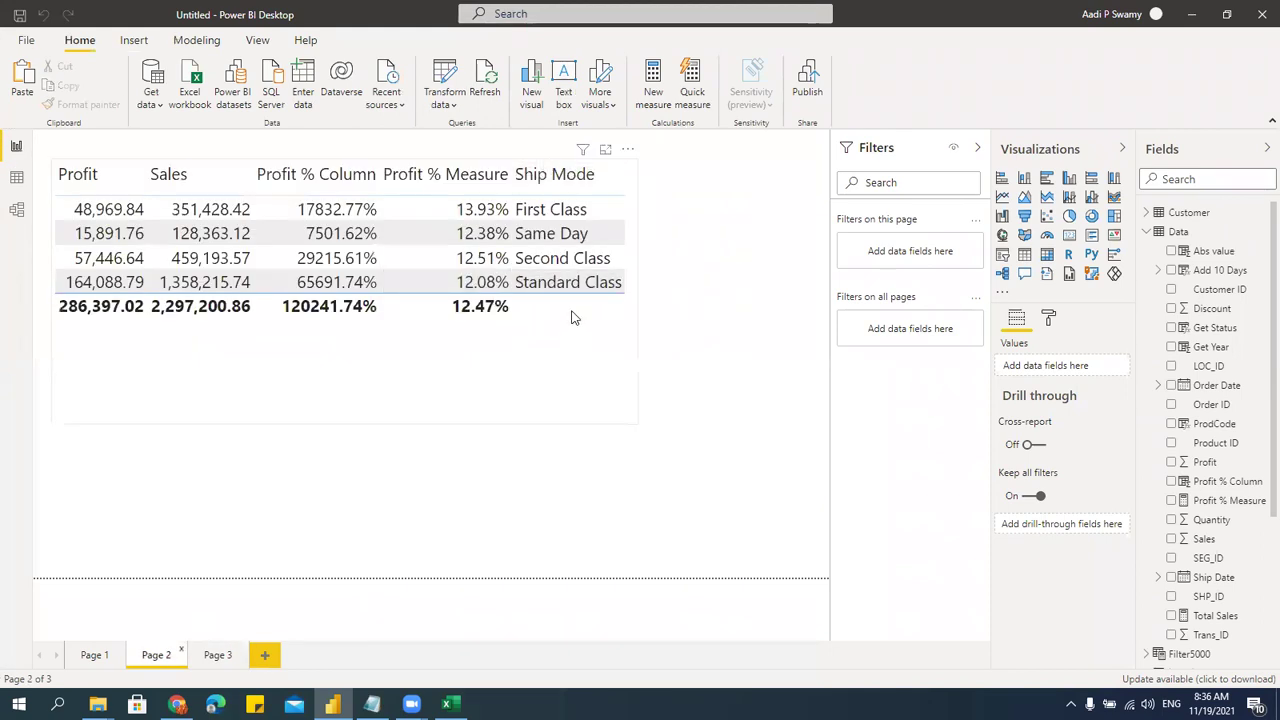
{"action": "left_click", "coordinate": [637, 236]}
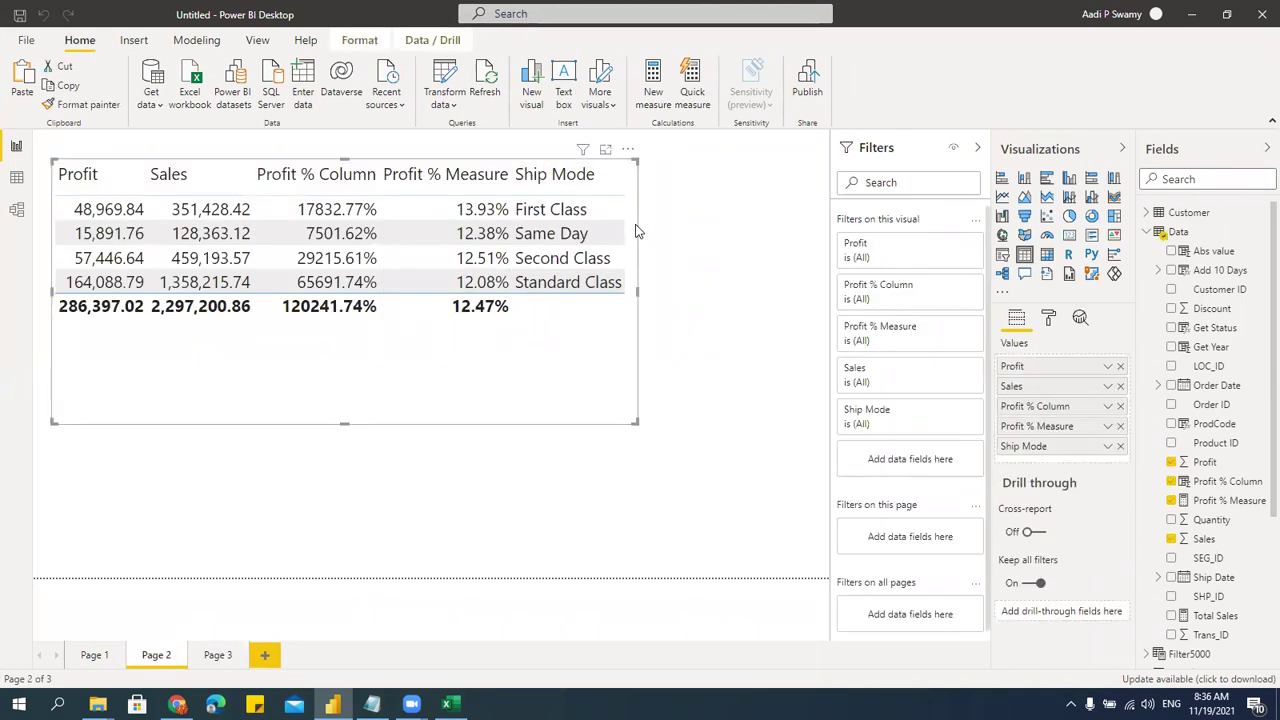
{"action": "left_click", "coordinate": [222, 659]}
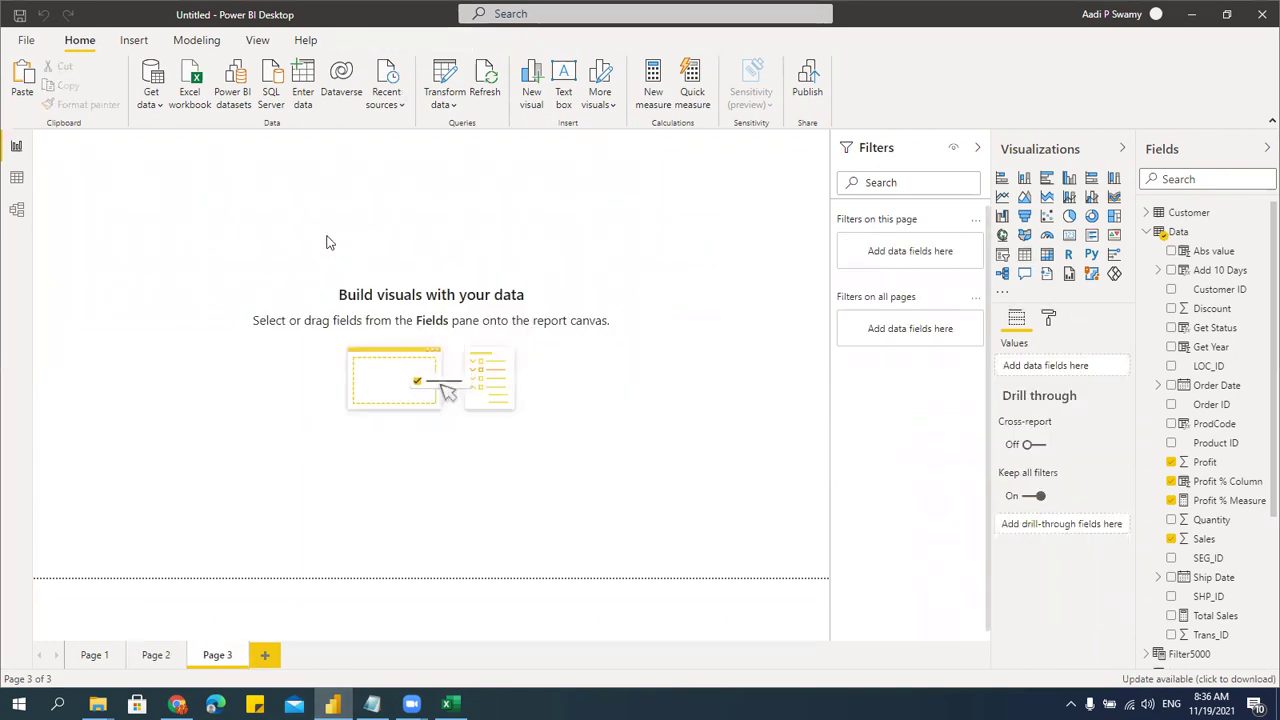
{"action": "key", "text": "ctrl+v"}
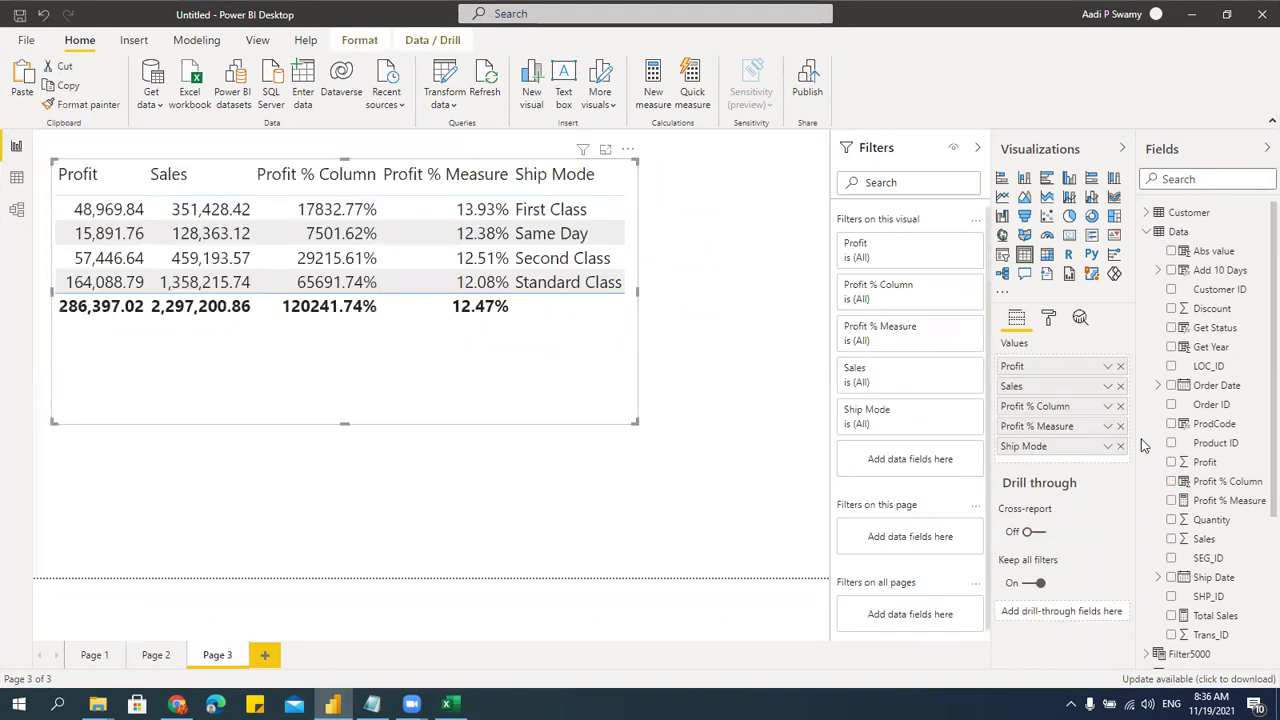
- Remove Ship Mode, Profit % Column, Profit % Measure, Profit and Sales from the copied table on Page 3
{"action": "left_click", "coordinate": [1120, 446]}
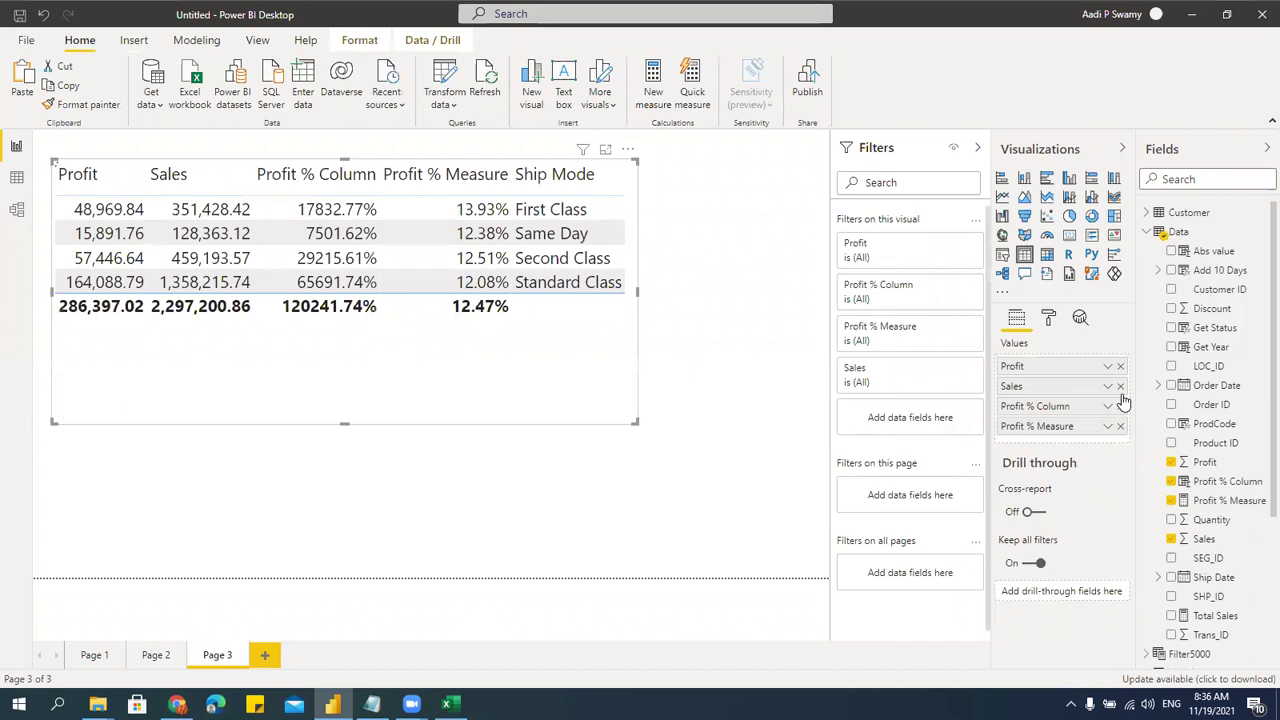
{"action": "left_click", "coordinate": [1120, 406]}
{"action": "left_click", "coordinate": [1120, 406]}
{"action": "left_click", "coordinate": [1121, 368]}
{"action": "left_click", "coordinate": [1121, 368]}
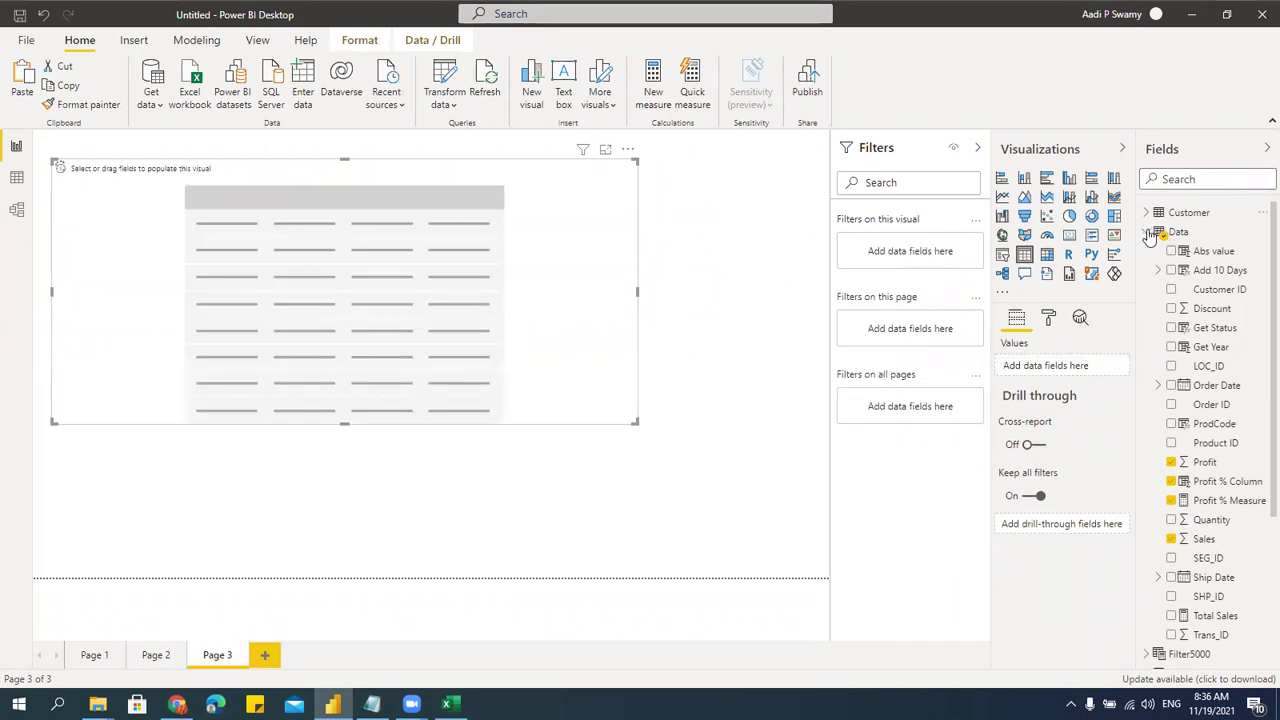
- Fill the emptied table with Customer Name from Customer, plus Sales and Get Status from Data
{"action": "left_click", "coordinate": [1147, 232]}
{"action": "left_click", "coordinate": [1147, 213]}
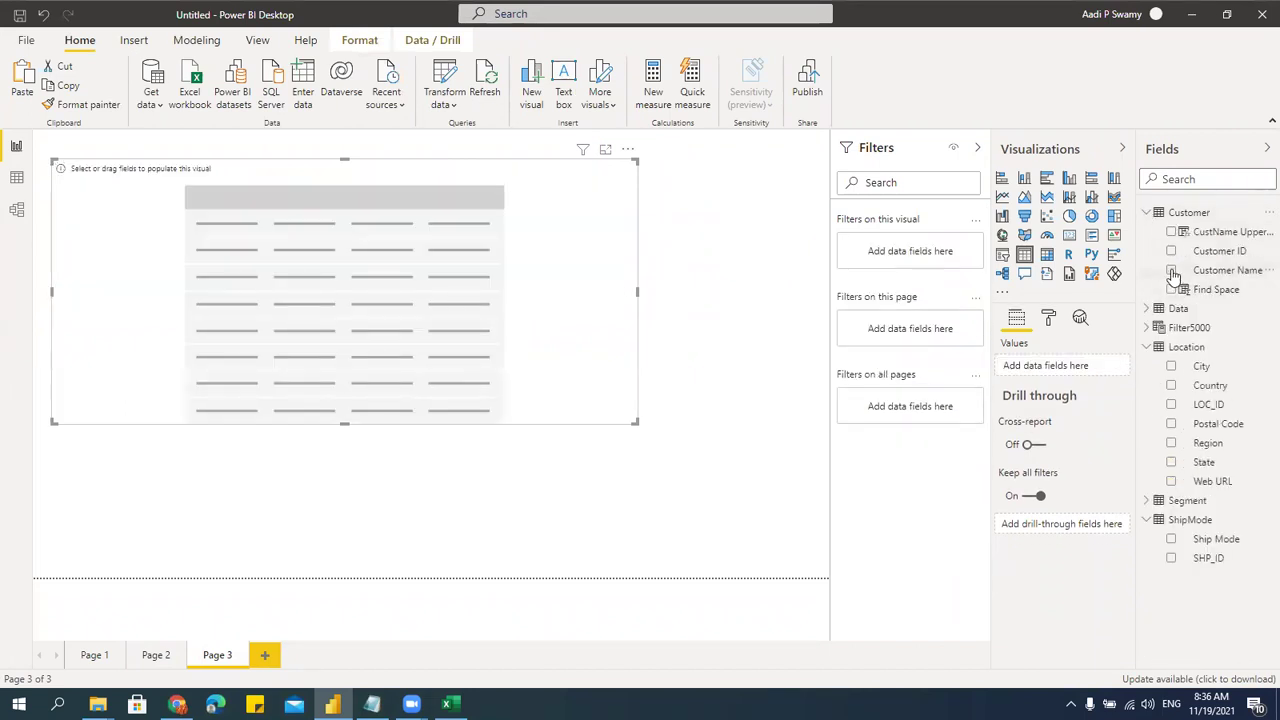
{"action": "left_click", "coordinate": [1171, 270]}
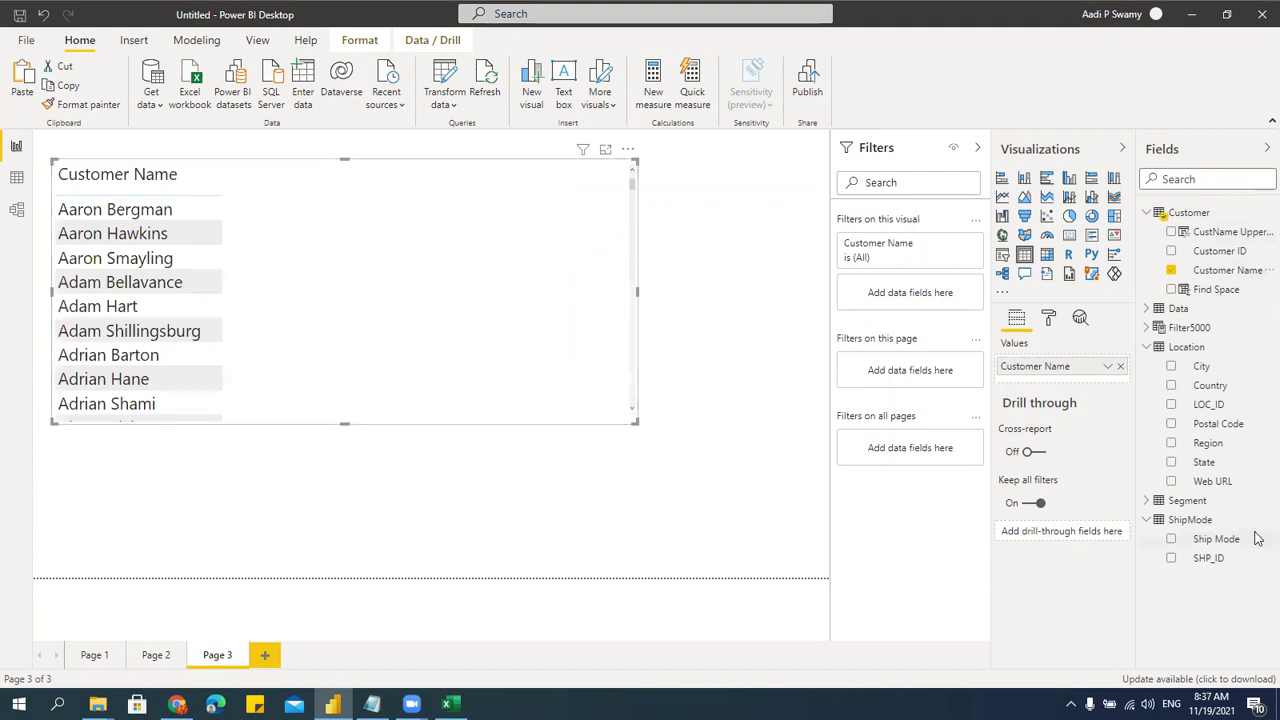
{"action": "left_click", "coordinate": [1147, 348]}
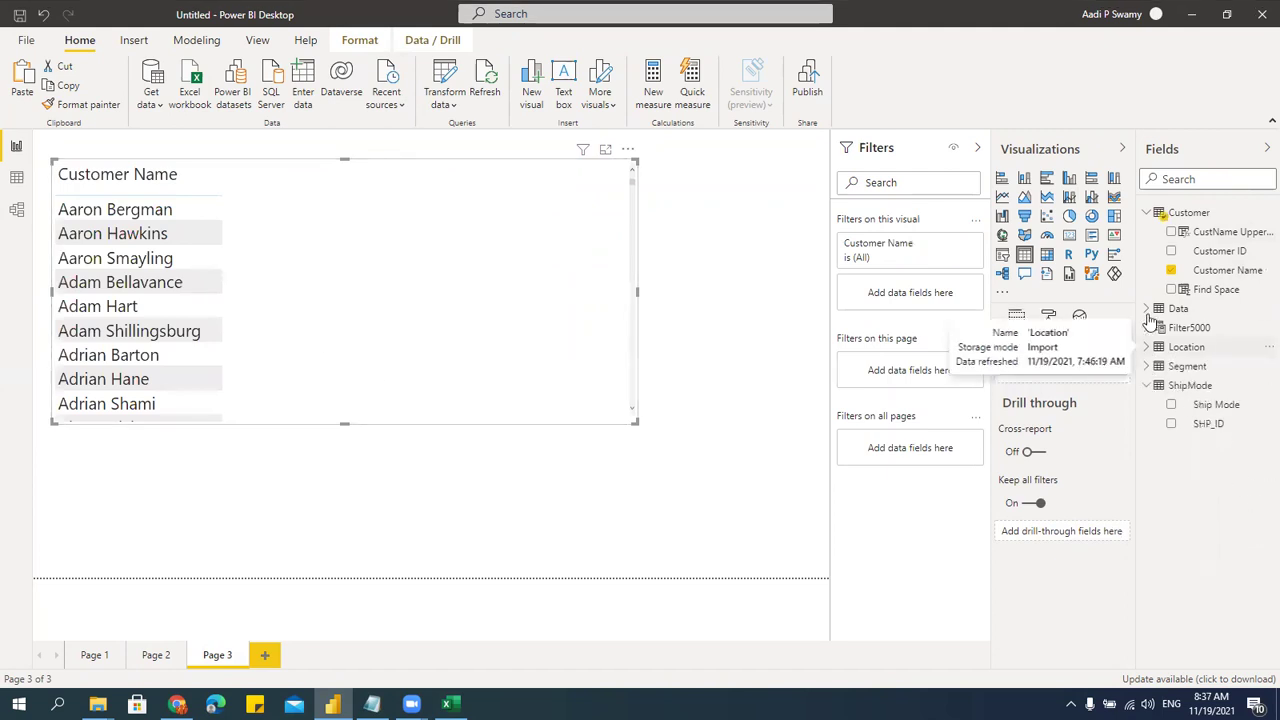
{"action": "left_click", "coordinate": [1146, 309]}
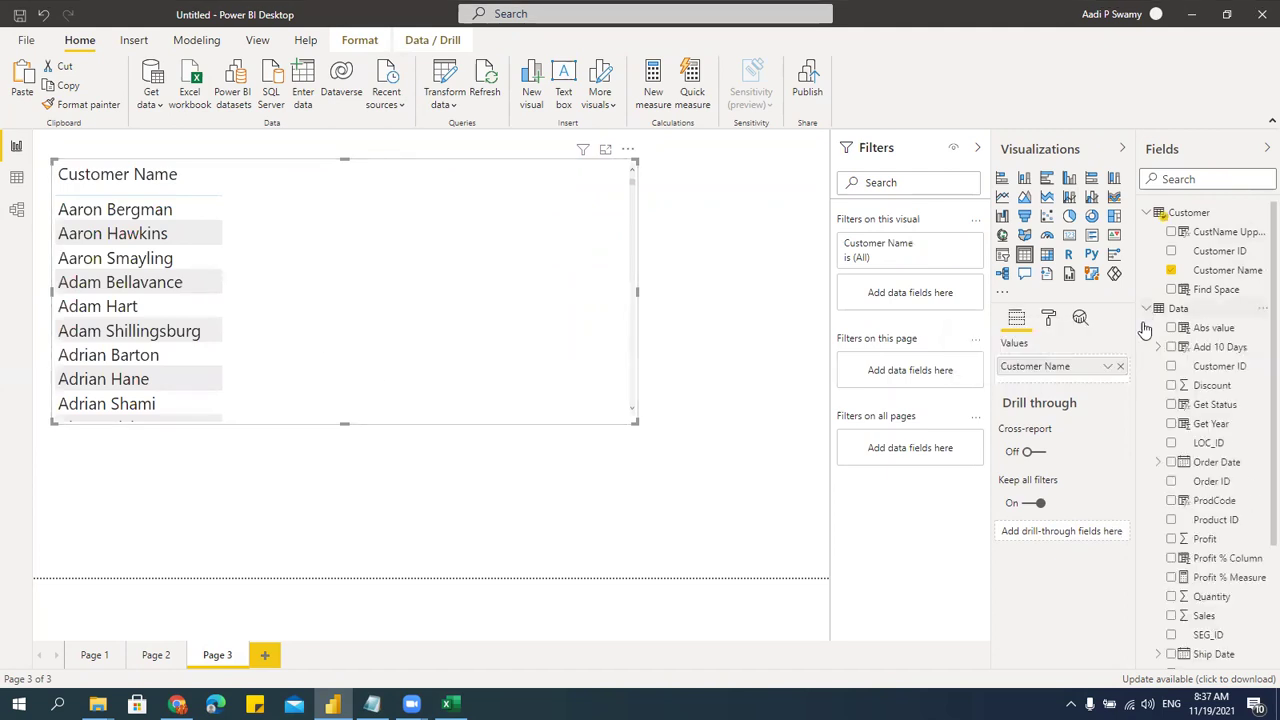
{"action": "left_click", "coordinate": [1171, 616]}
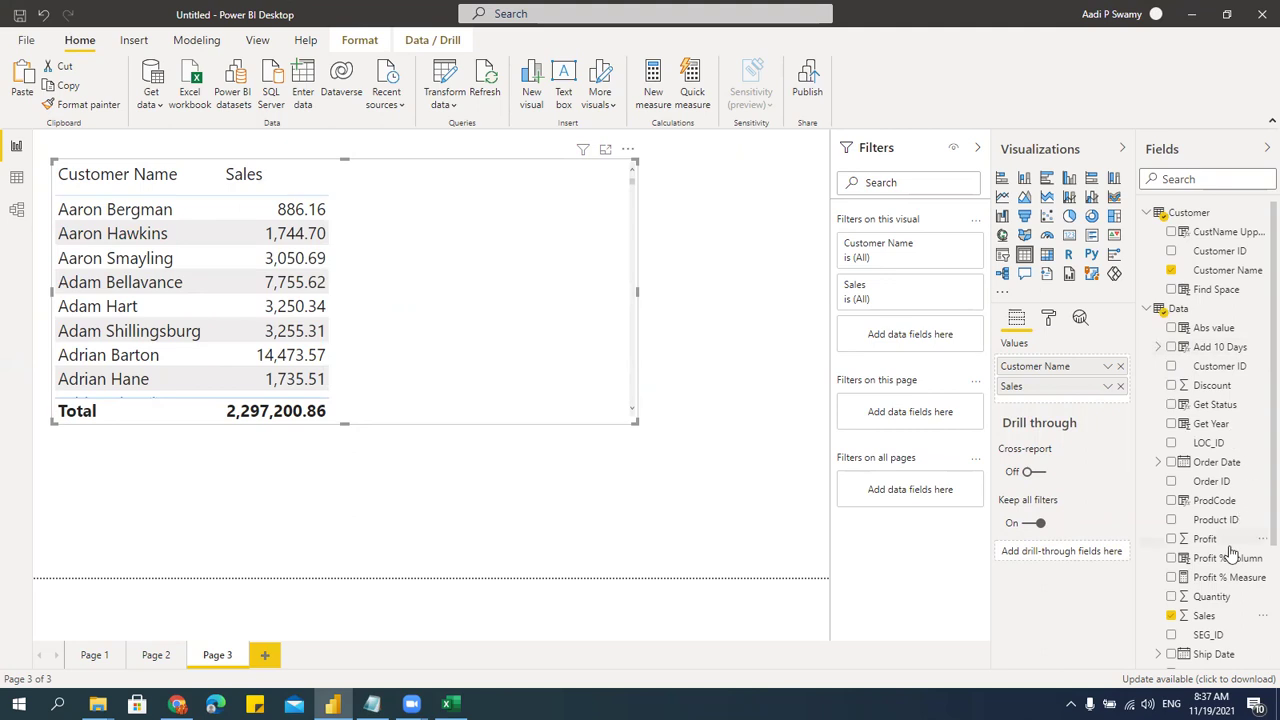
{"action": "scroll", "coordinate": [1232, 550], "scroll_direction": "down", "scroll_amount": 3}
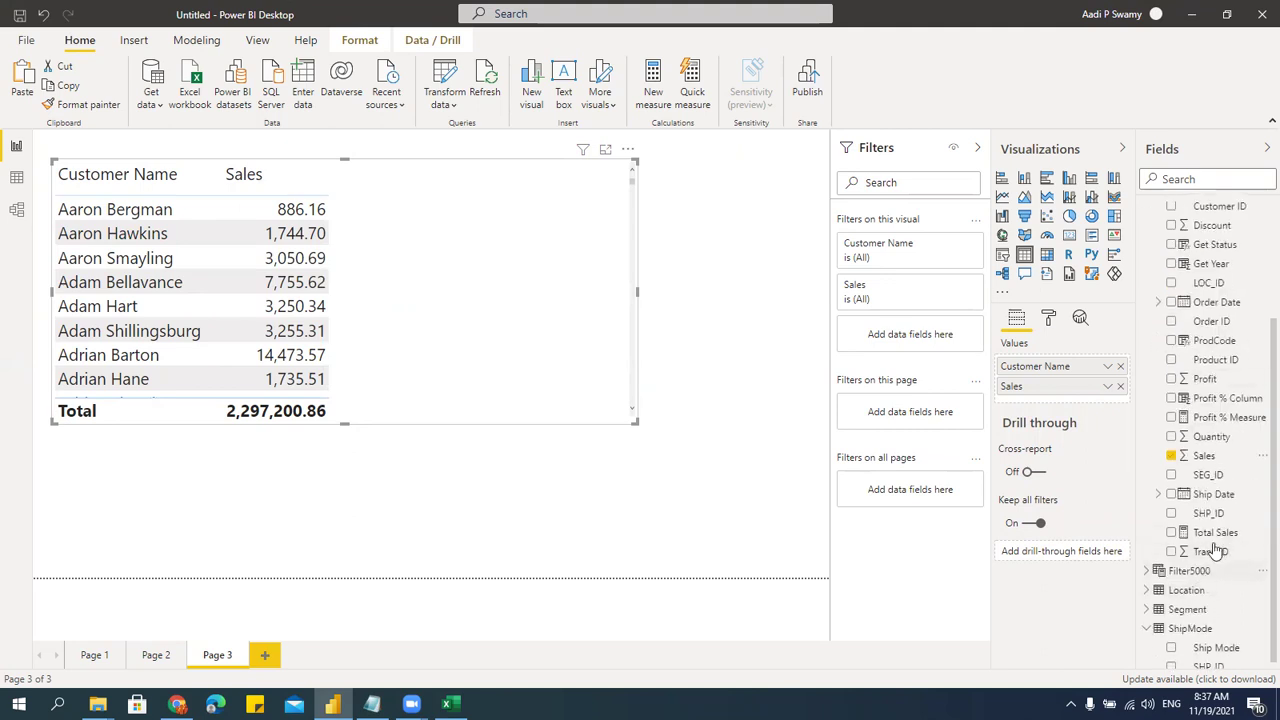
{"action": "scroll", "coordinate": [1247, 418], "scroll_direction": "up", "scroll_amount": 2}
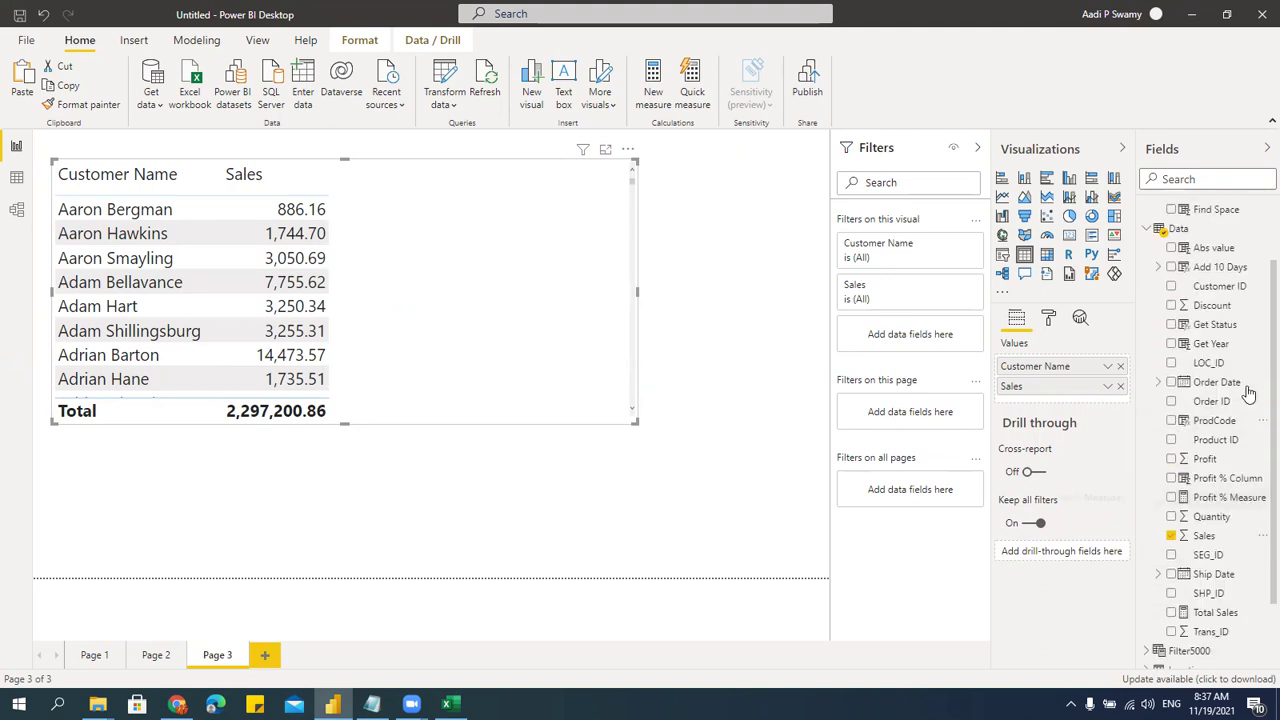
{"action": "left_click_drag", "start_coordinate": [531, 371], "coordinate": [533, 372]}
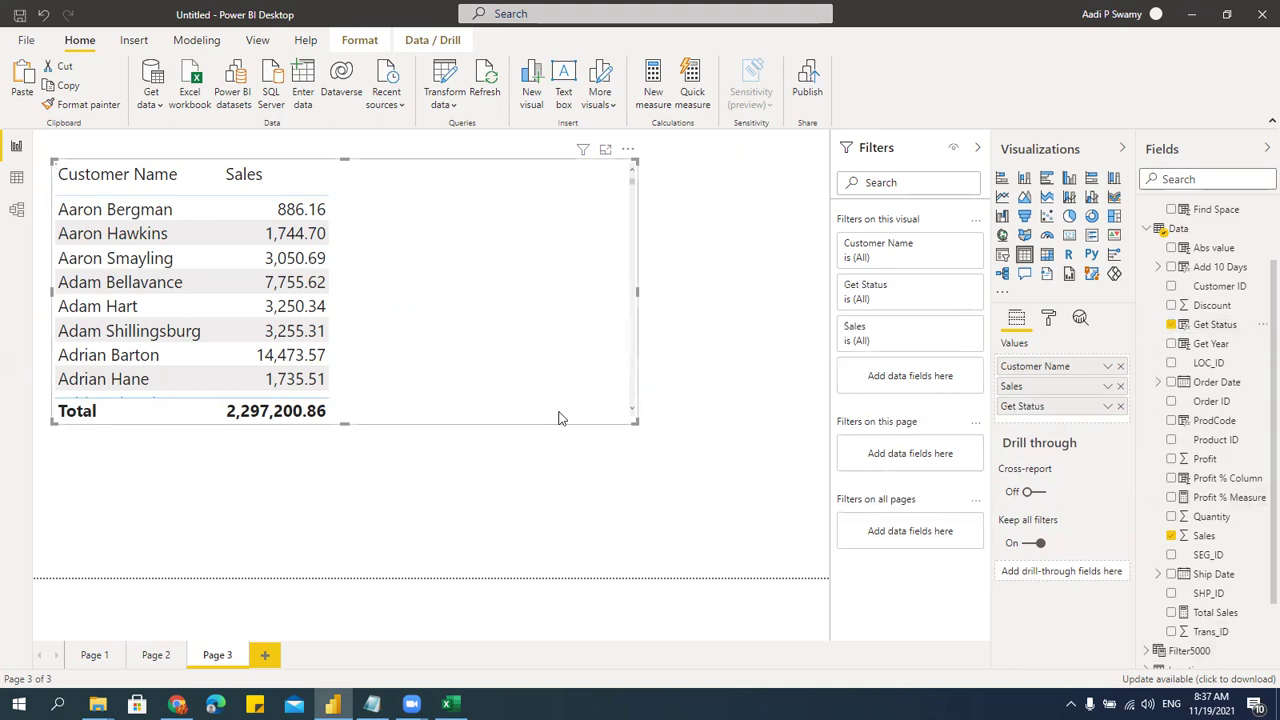
- Enlarge the table visual to show more rows and compare the customers' Sales with their Get Status down the list
{"action": "left_click_drag", "start_coordinate": [634, 421], "coordinate": [677, 552]}
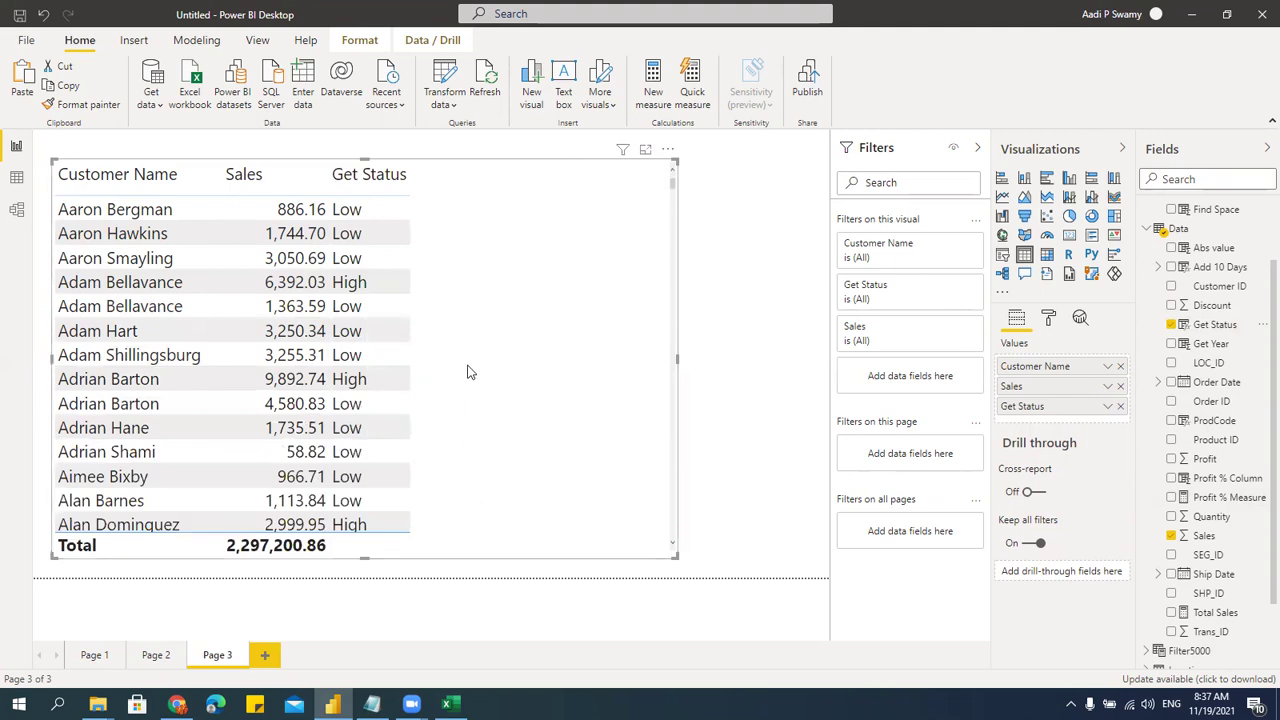
{"action": "scroll", "coordinate": [467, 372], "scroll_direction": "down", "scroll_amount": 3}
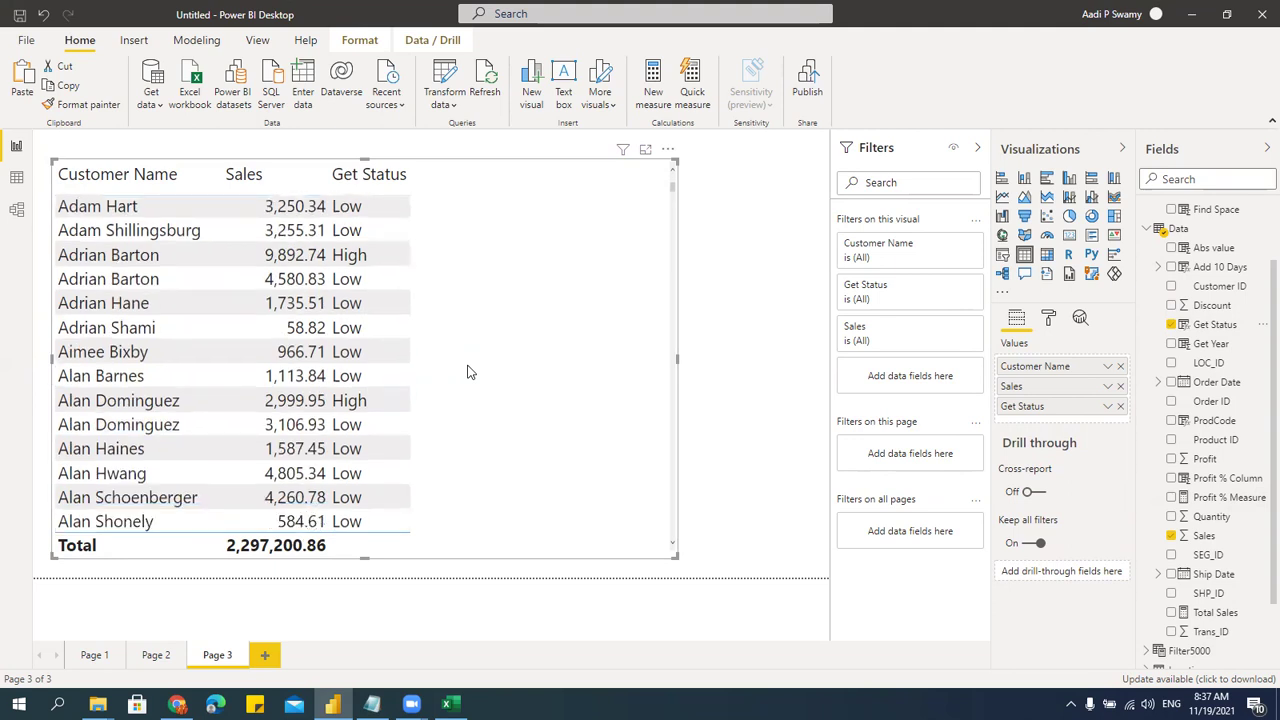
{"action": "scroll", "coordinate": [467, 372], "scroll_direction": "down", "scroll_amount": 5}
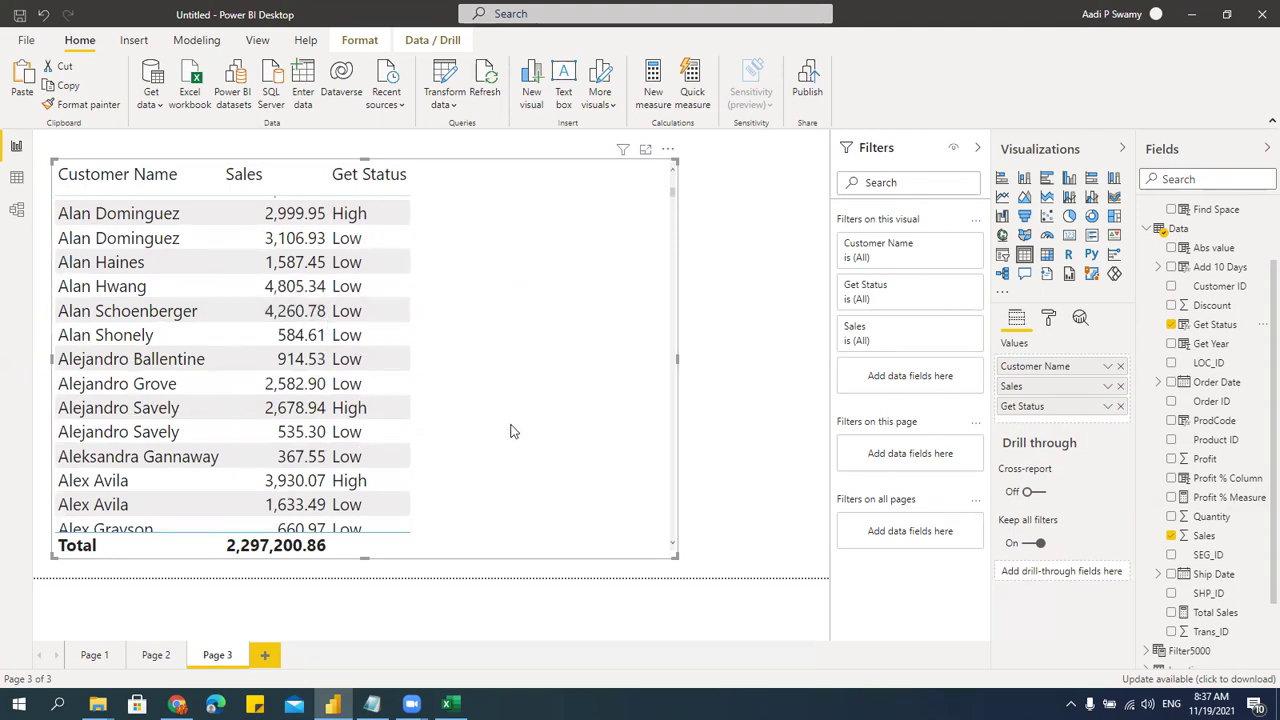
{"action": "scroll", "coordinate": [510, 431], "scroll_direction": "down", "scroll_amount": 5}
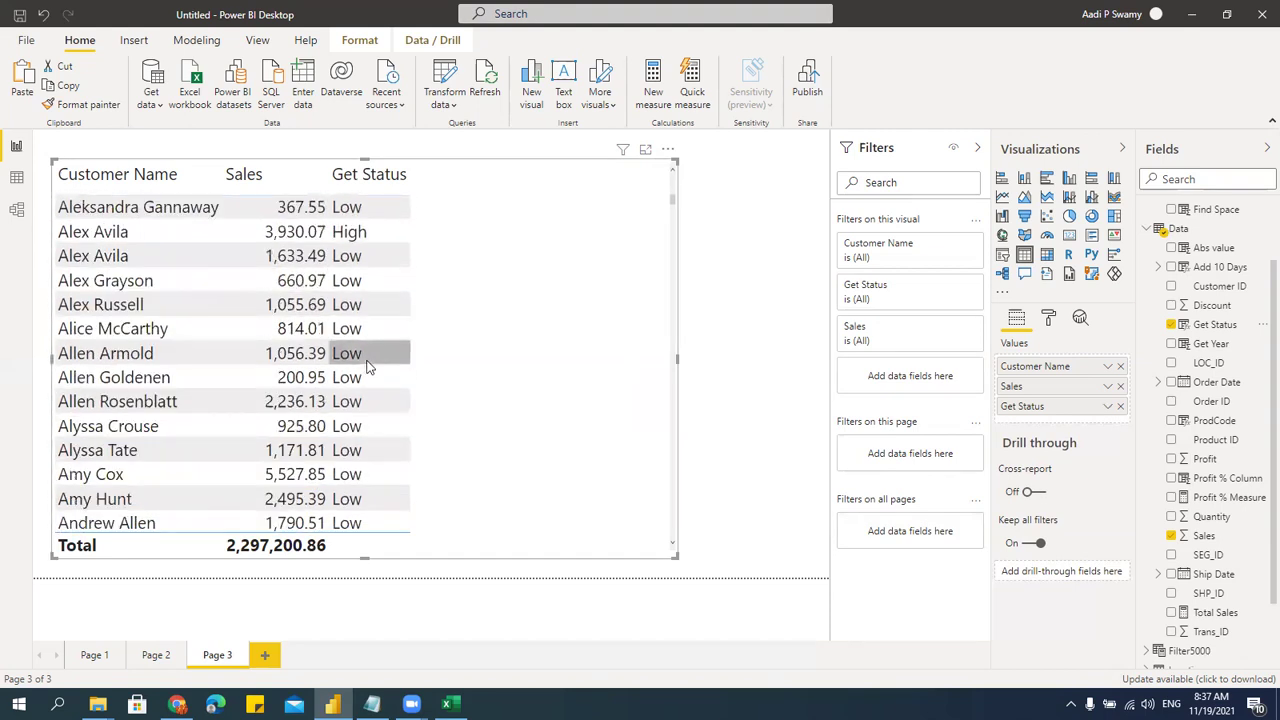
{"action": "scroll", "coordinate": [367, 367], "scroll_direction": "down", "scroll_amount": 3}
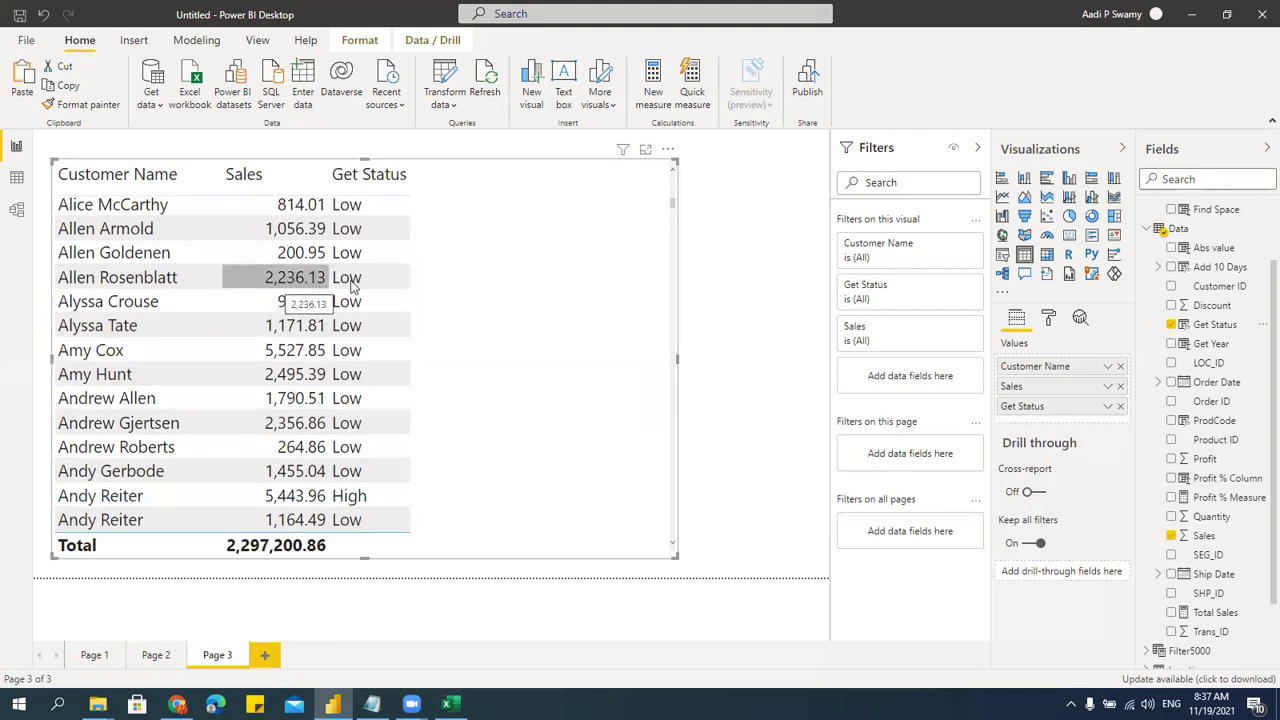
{"action": "scroll", "coordinate": [343, 455], "scroll_direction": "down", "scroll_amount": 5}
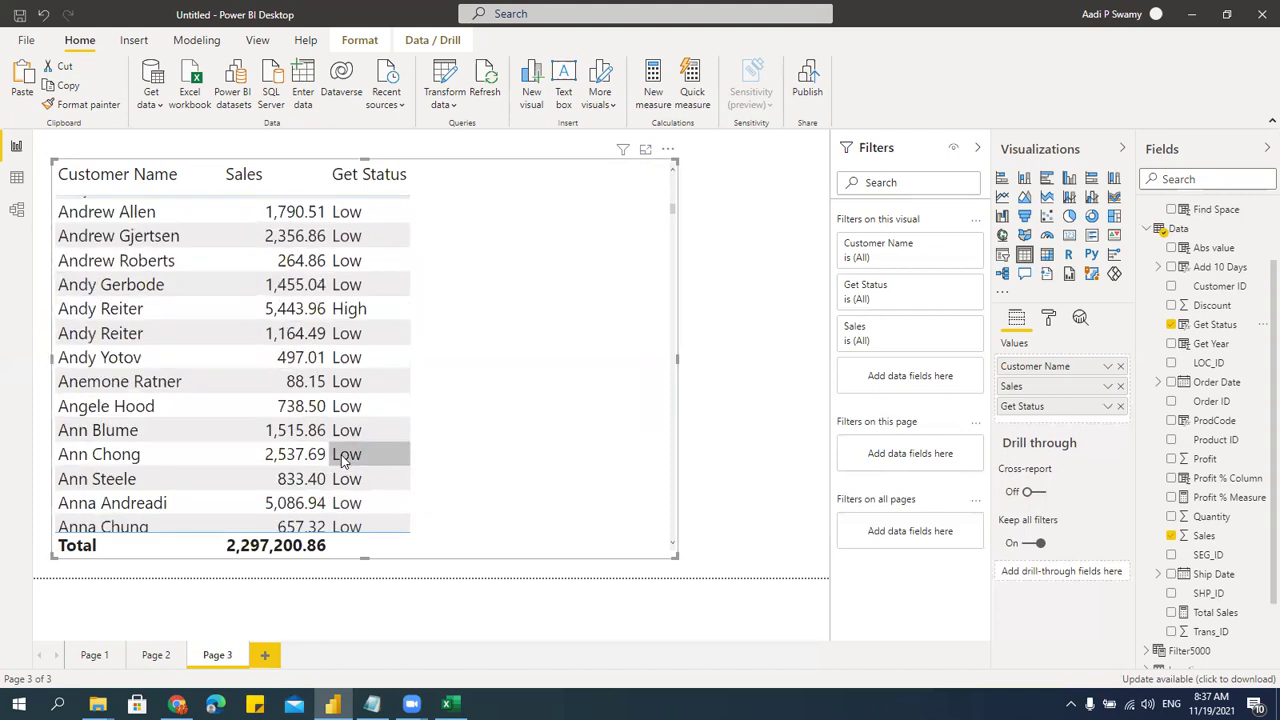
- Compare individual customers' Sales with their High or Low Get Status on Page 3, and check the Get Status formula in the Data table
{"action": "scroll", "coordinate": [348, 340], "scroll_direction": "up", "scroll_amount": 10}
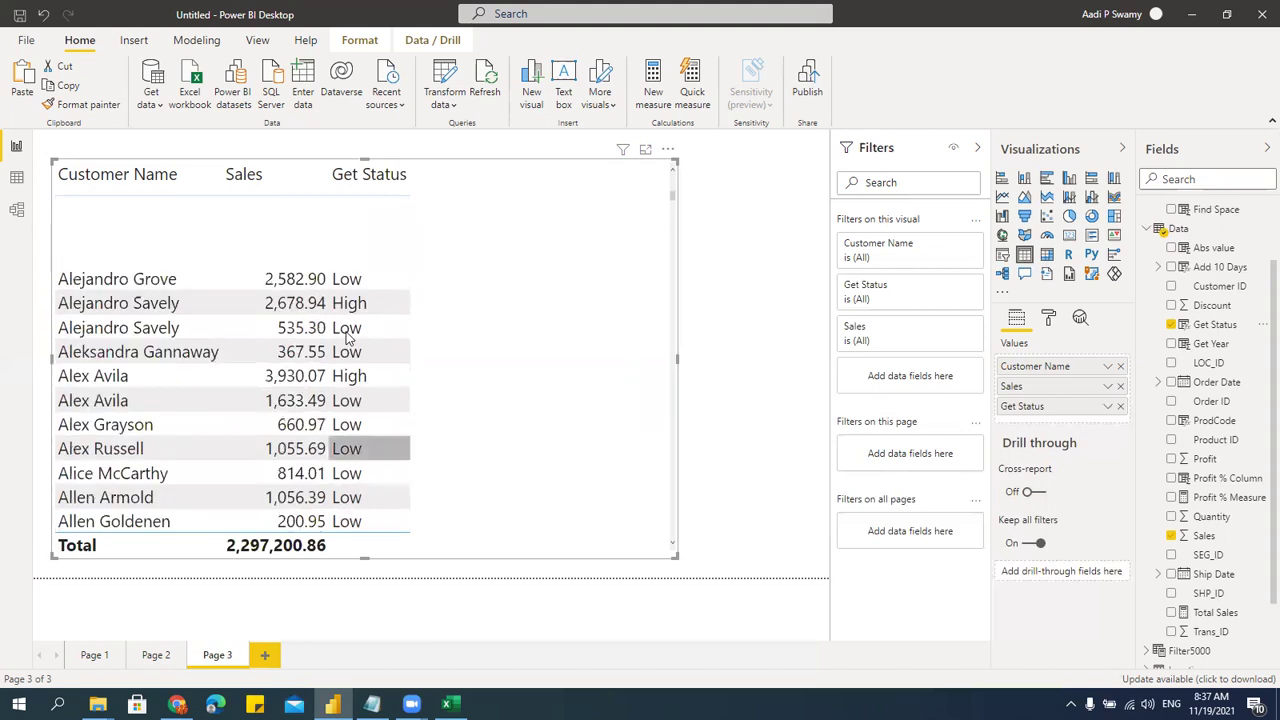
{"action": "left_click", "coordinate": [16, 177]}
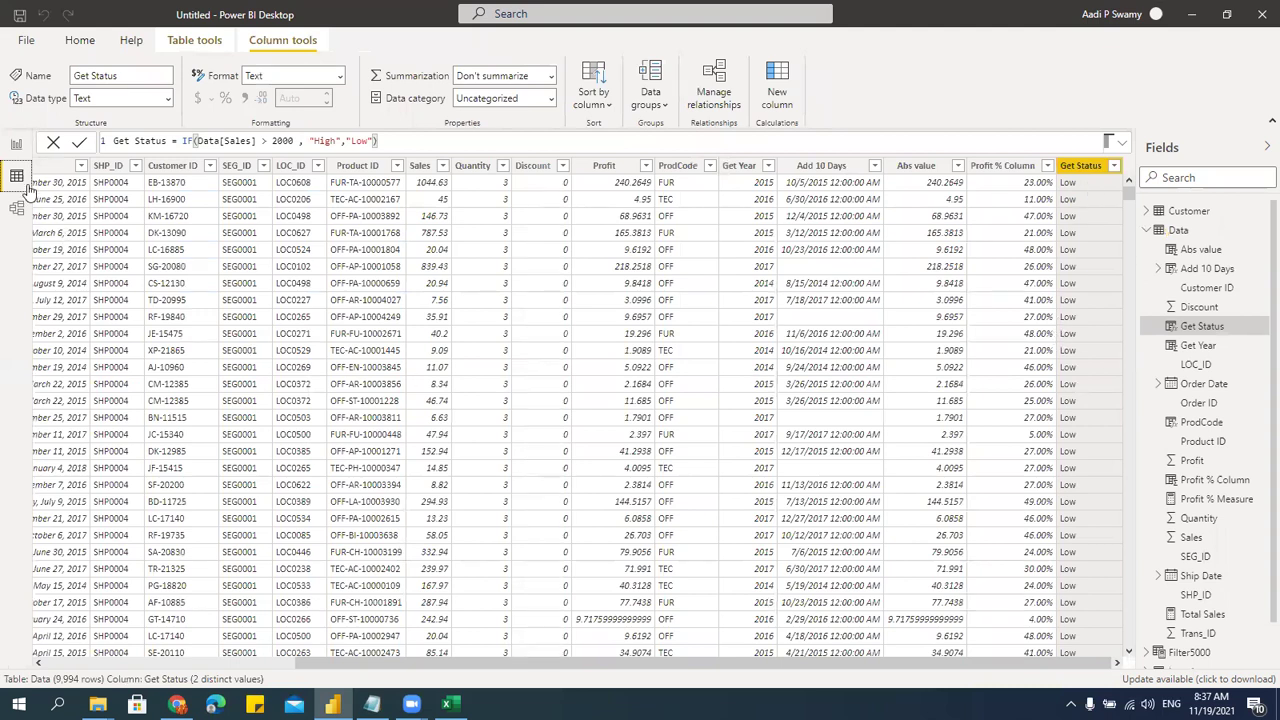
{"action": "left_click", "coordinate": [16, 145]}
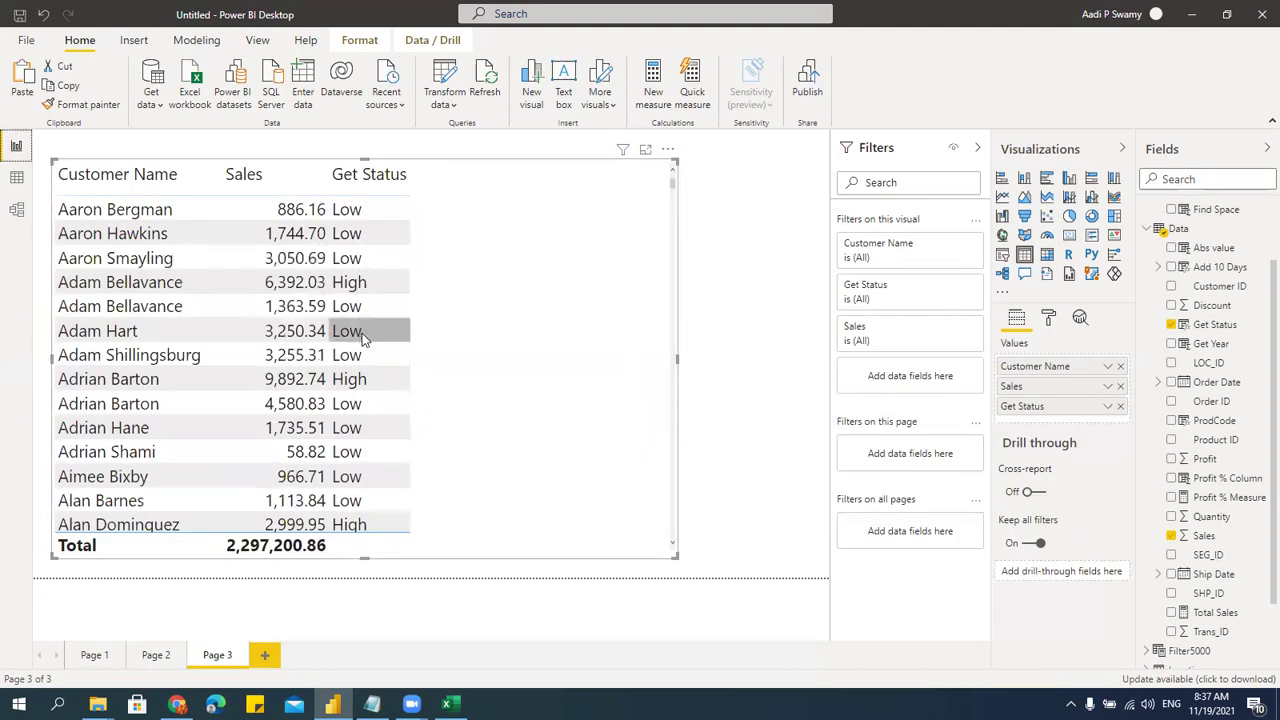
{"action": "left_click", "coordinate": [77, 286]}
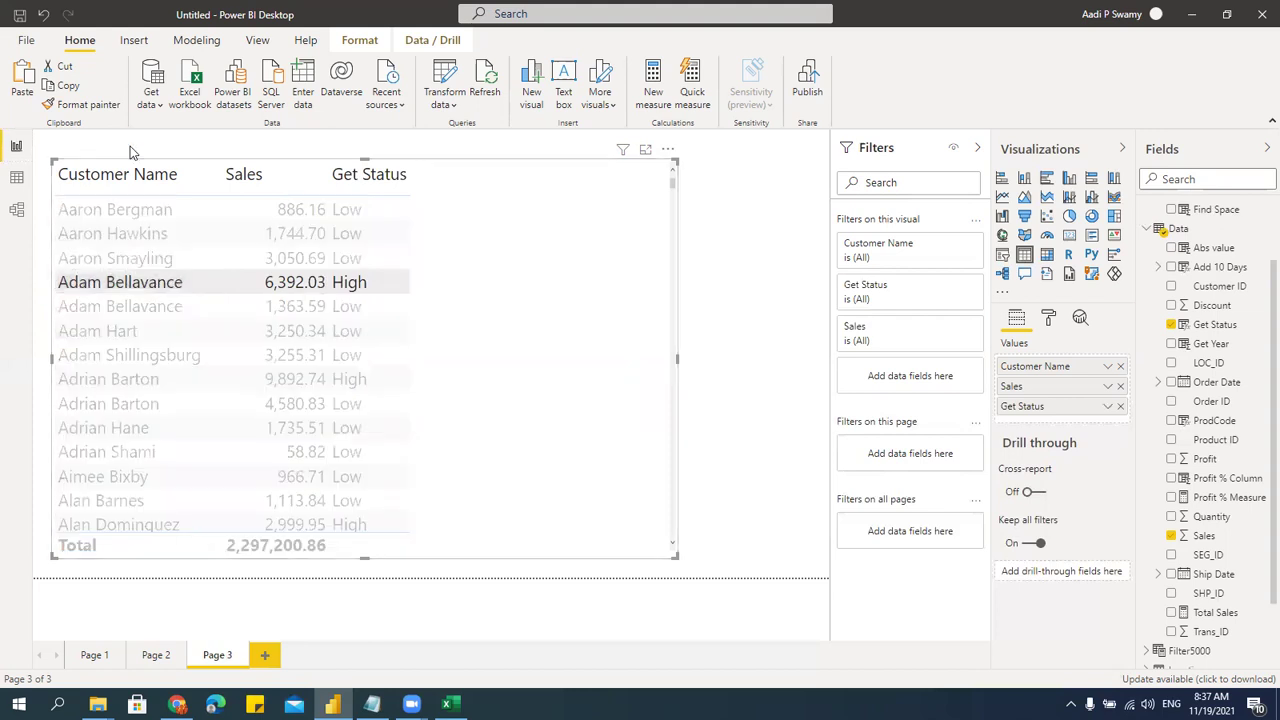
{"action": "left_click", "coordinate": [318, 282]}
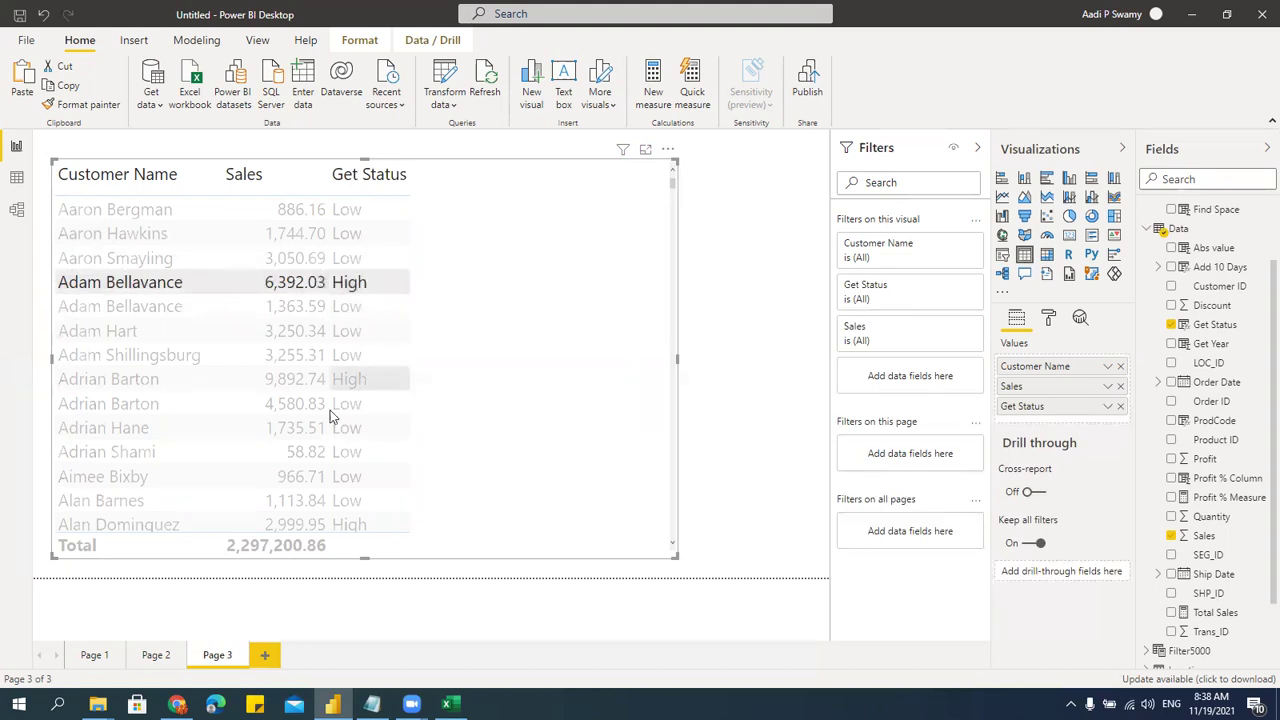
{"action": "left_click", "coordinate": [83, 338]}
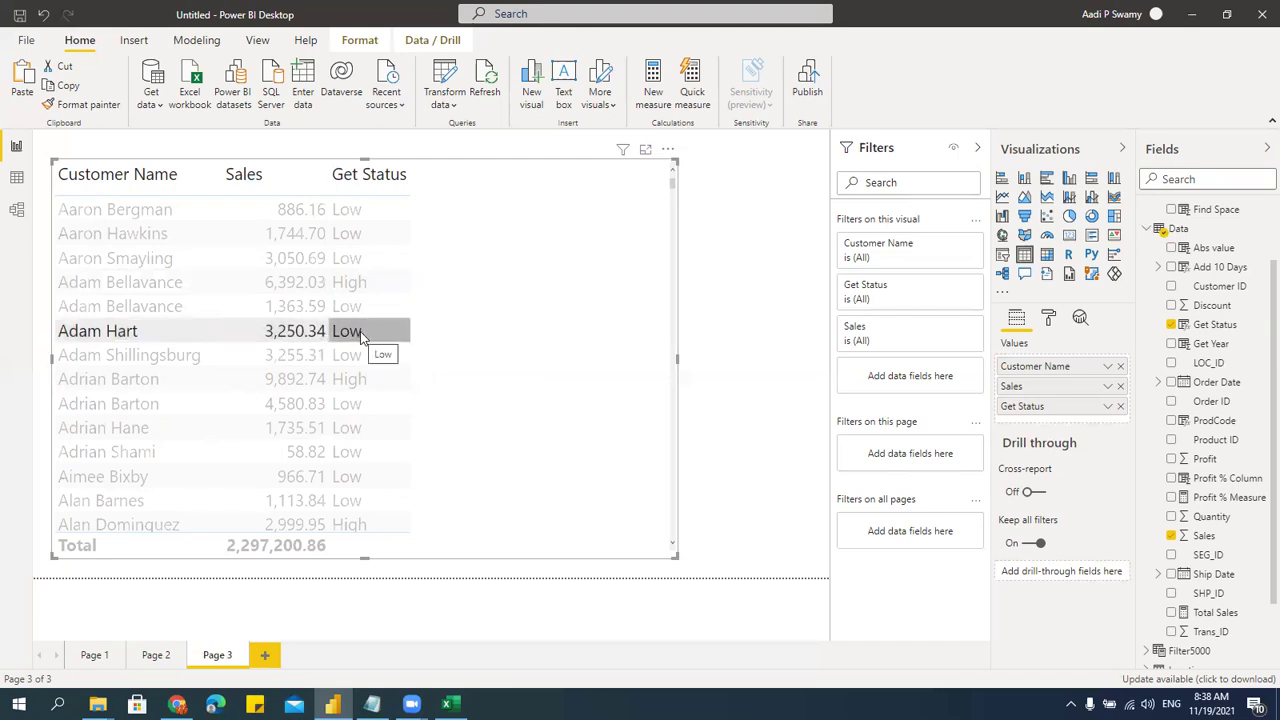
{"action": "left_click", "coordinate": [525, 229]}
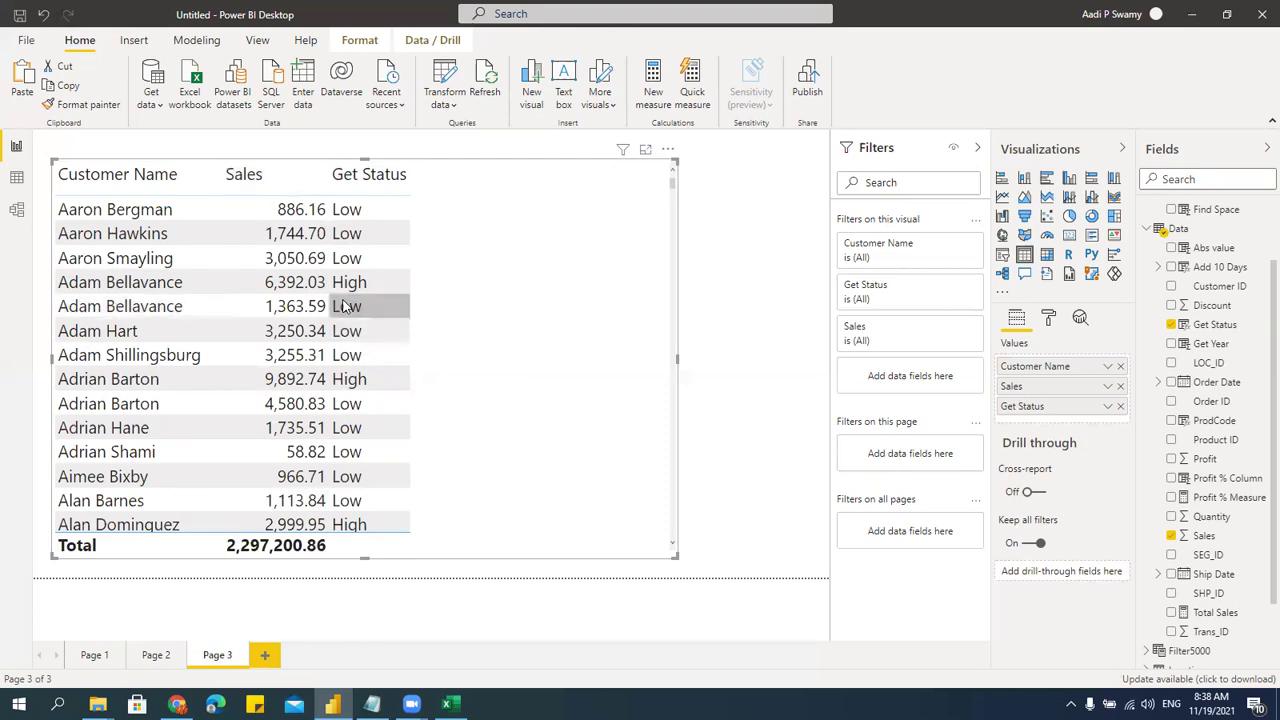
- Create a measure in the Data table: Get Status Measure = IF(SUM(Data[Sales]) > 2000, "High","Low")
{"action": "left_click", "coordinate": [22, 181]}
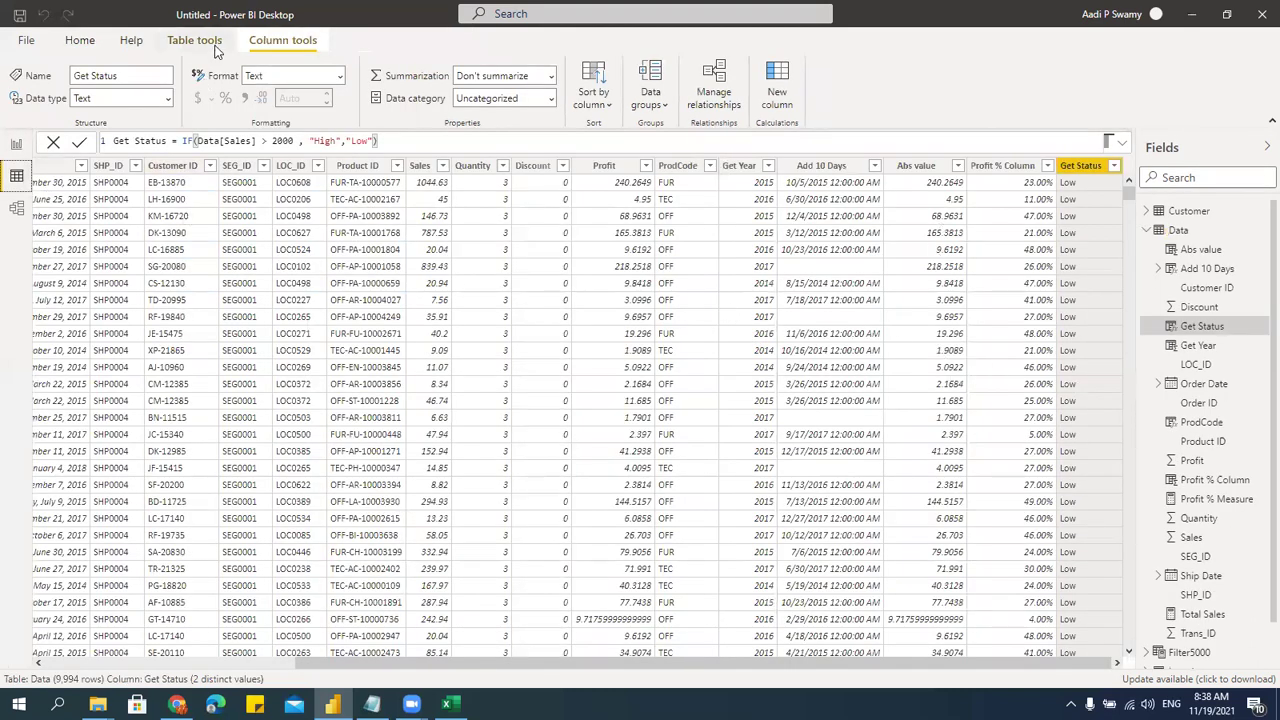
{"action": "left_click", "coordinate": [194, 40]}
{"action": "left_click", "coordinate": [335, 112]}
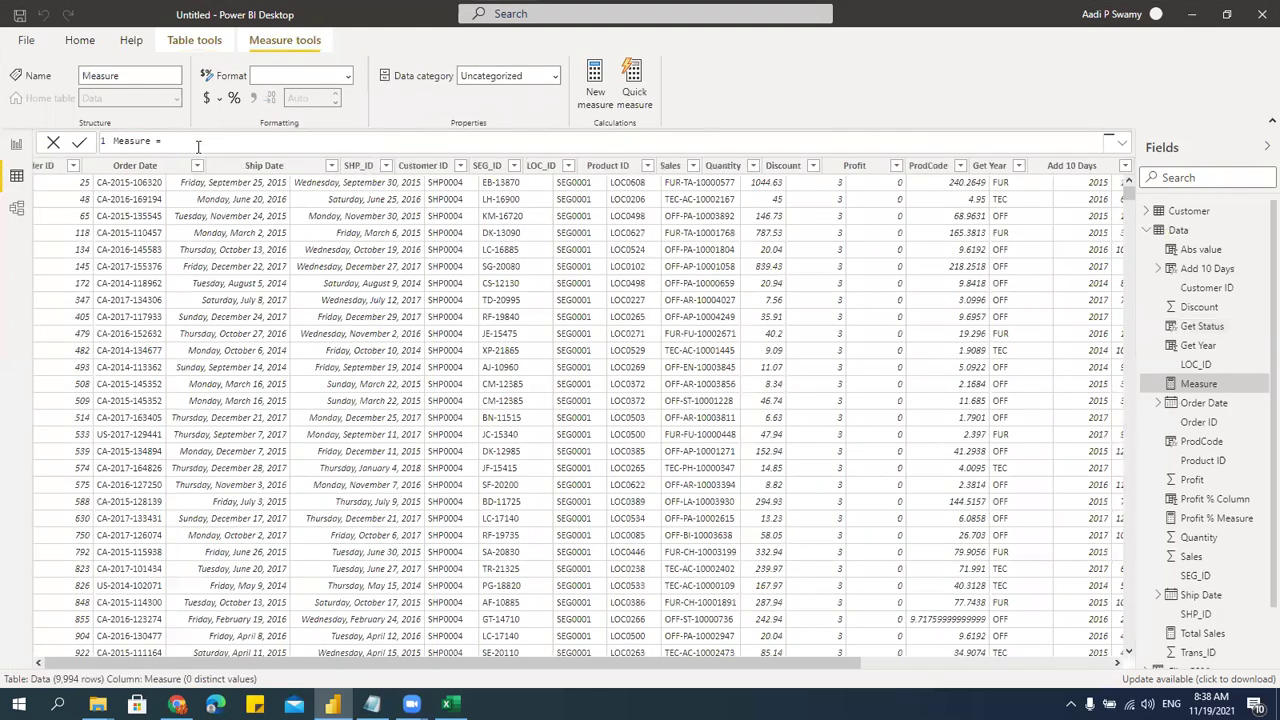
{"action": "key", "text": "BackSpace"}
{"action": "key", "text": "BackSpace"}
{"action": "key", "text": "BackSpace"}
{"action": "key", "text": "BackSpace"}
{"action": "key", "text": "BackSpace"}
{"action": "key", "text": "BackSpace"}
{"action": "key", "text": "BackSpace"}
{"action": "key", "text": "BackSpace"}
{"action": "key", "text": "BackSpace"}
{"action": "key", "text": "BackSpace"}
{"action": "type", "text": "Set Status Measure = IF(SUM("}
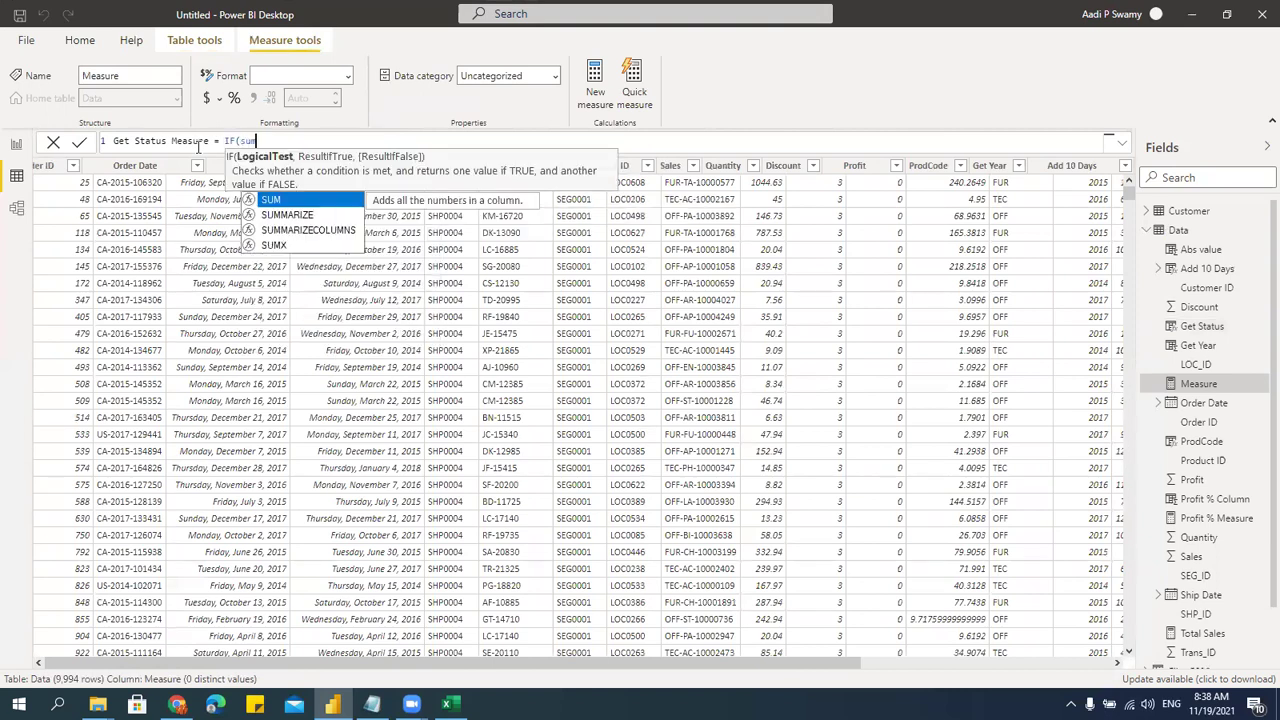
{"action": "type", "text": "Data[Sales]"}
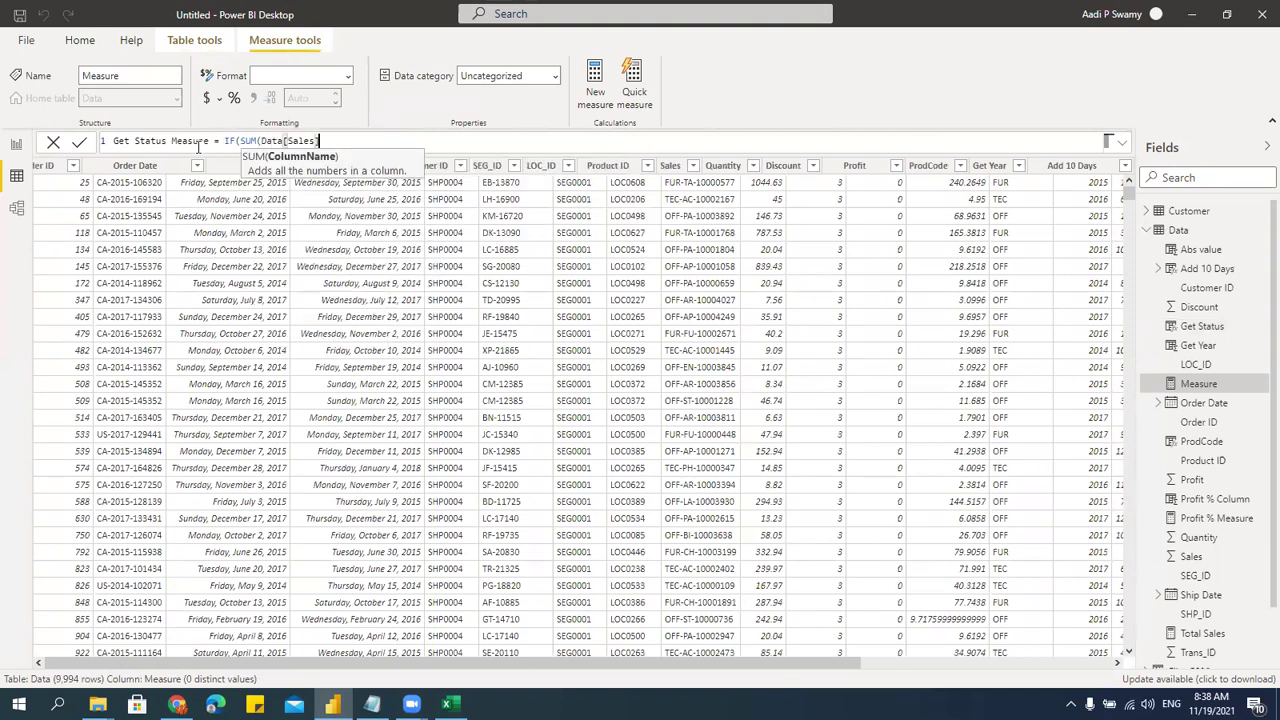
{"action": "type", "text": ")"}
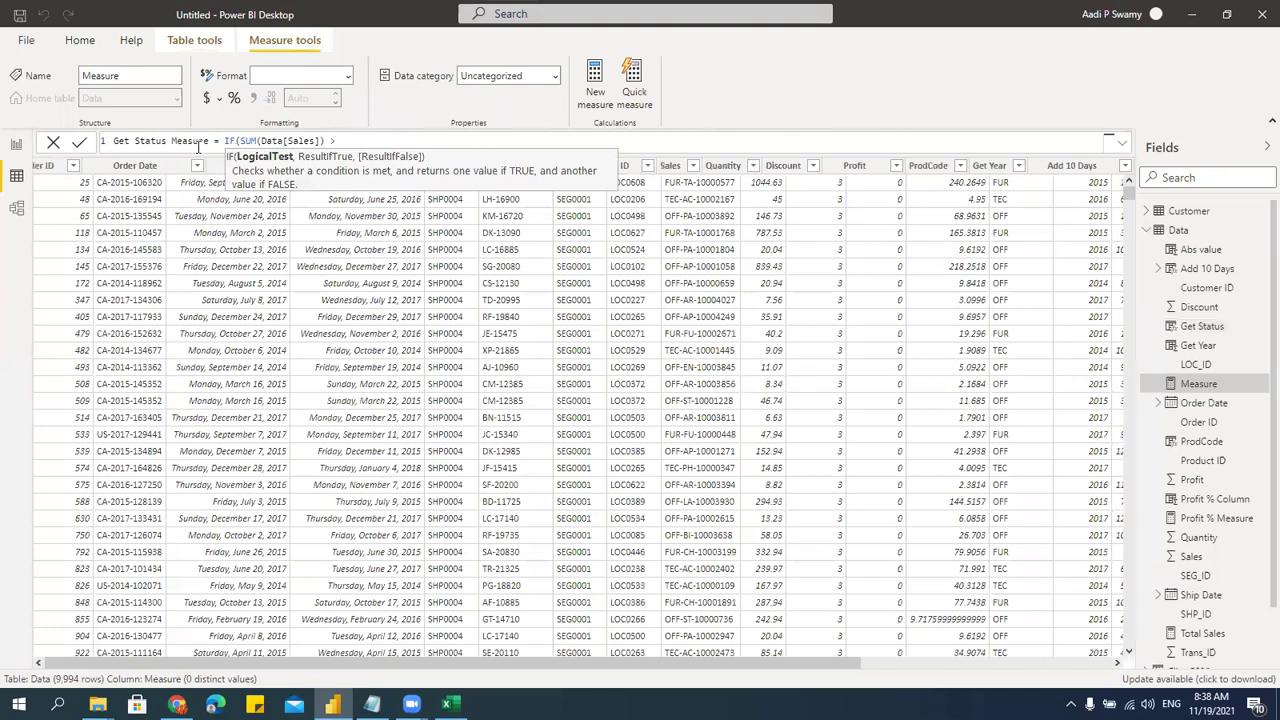
{"action": "type", "text": "> 2000, \"High\""}
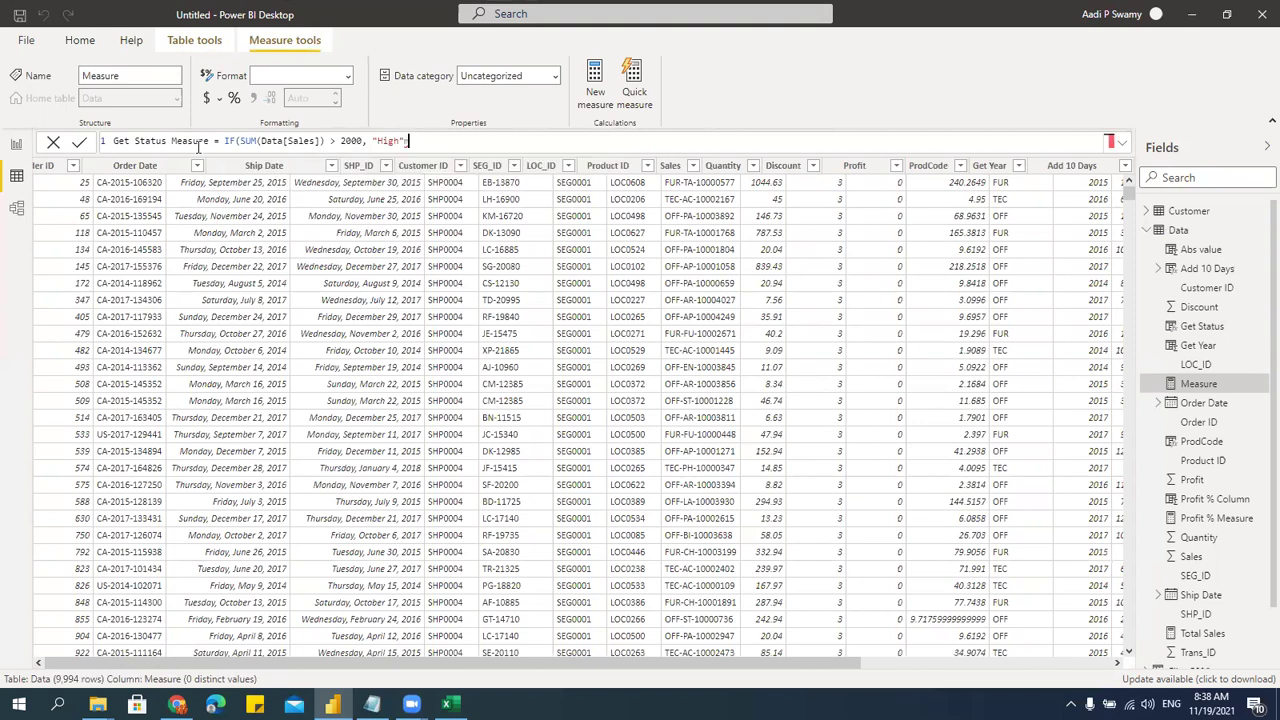
{"action": "type", "text": ","}
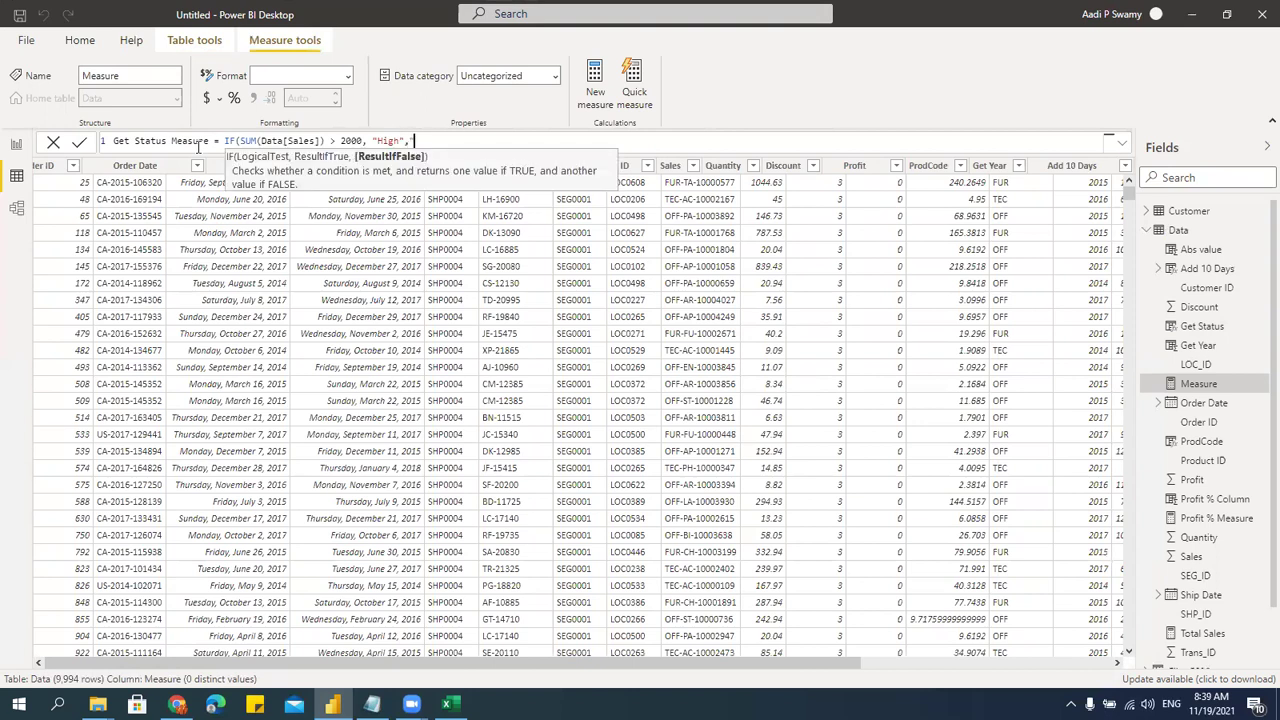
{"action": "type", "text": "\"Low\")"}
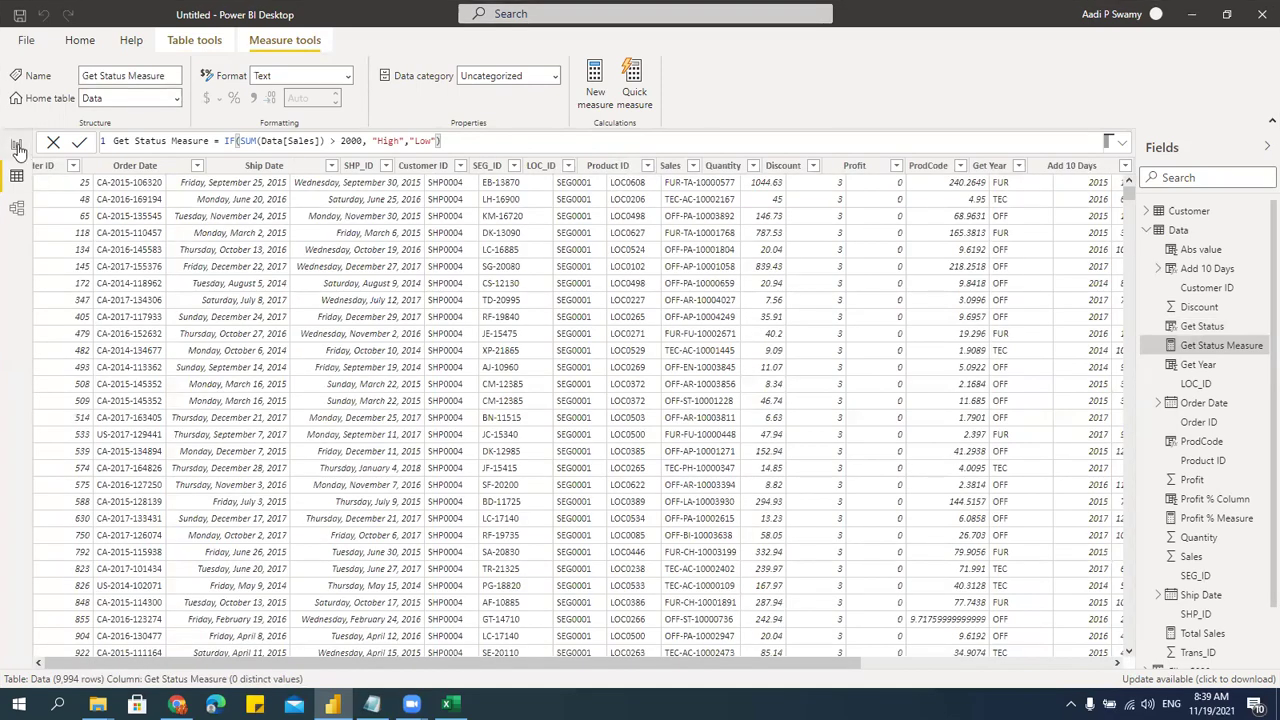
- Add Get Status Measure to the customer table on report Page 3 and enlarge the visual slightly
{"action": "left_click", "coordinate": [16, 146]}
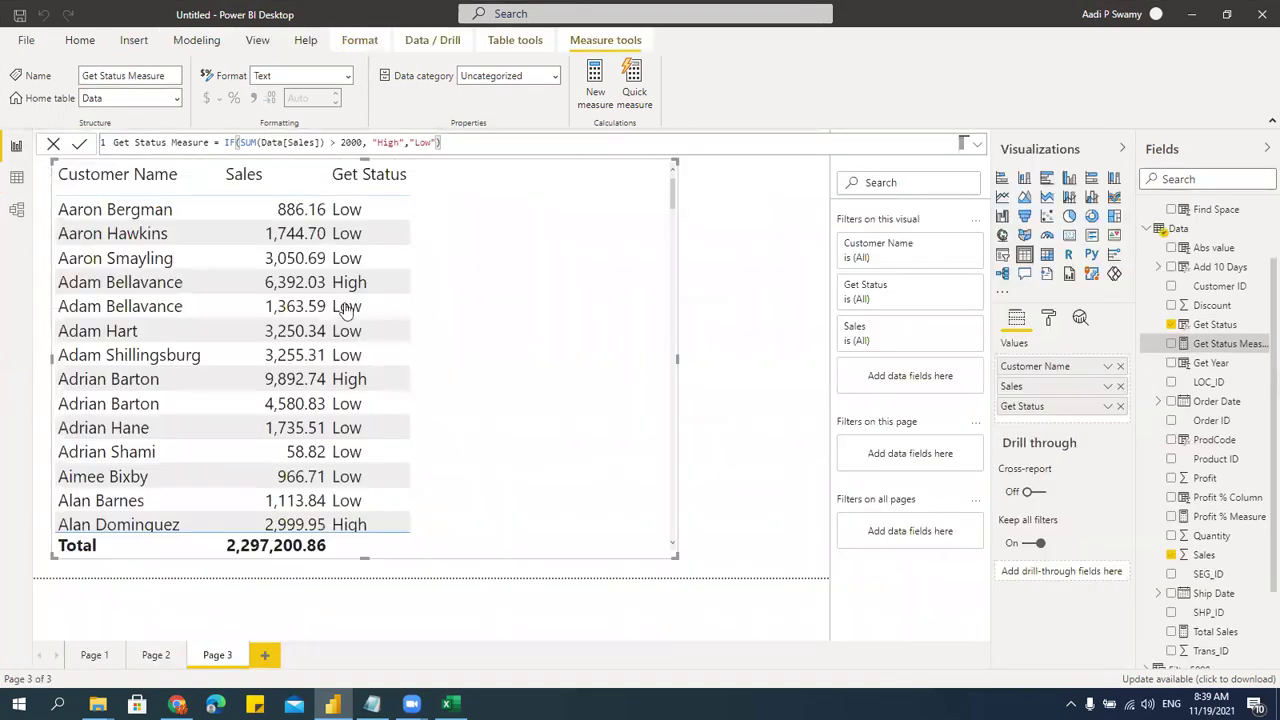
{"action": "left_click", "coordinate": [1171, 343]}
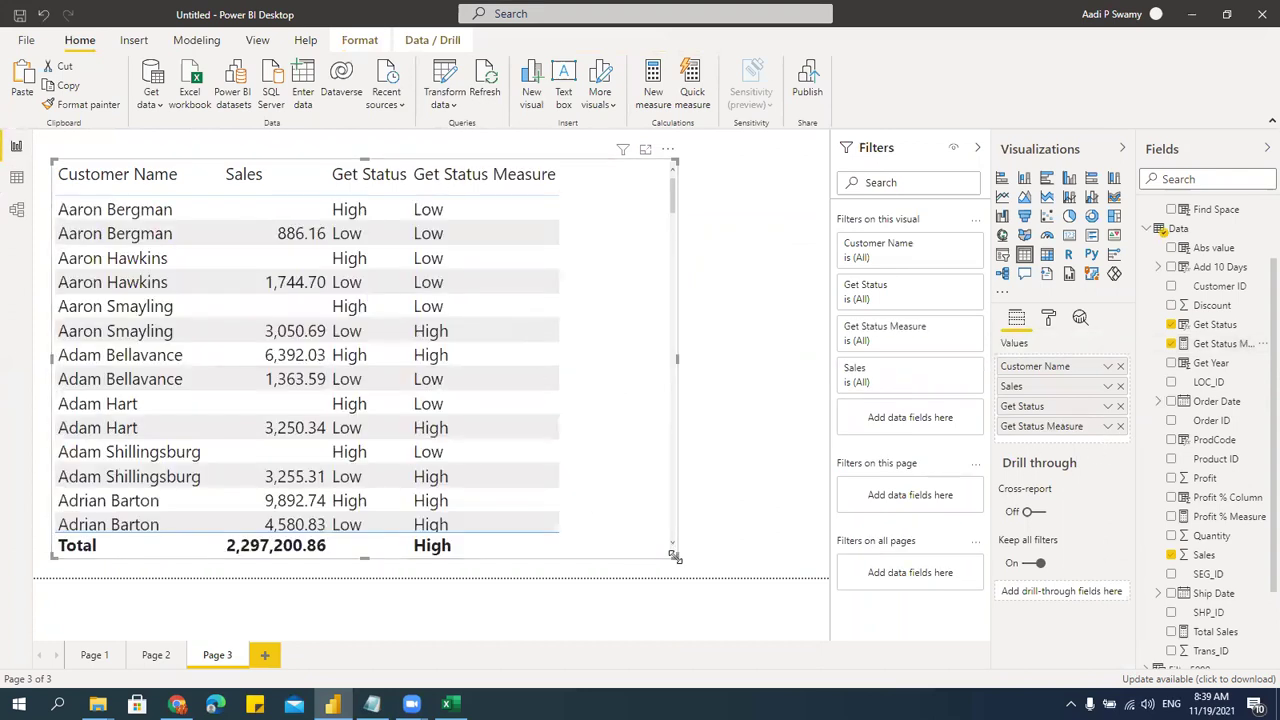
{"action": "left_click_drag", "start_coordinate": [674, 555], "coordinate": [700, 580]}
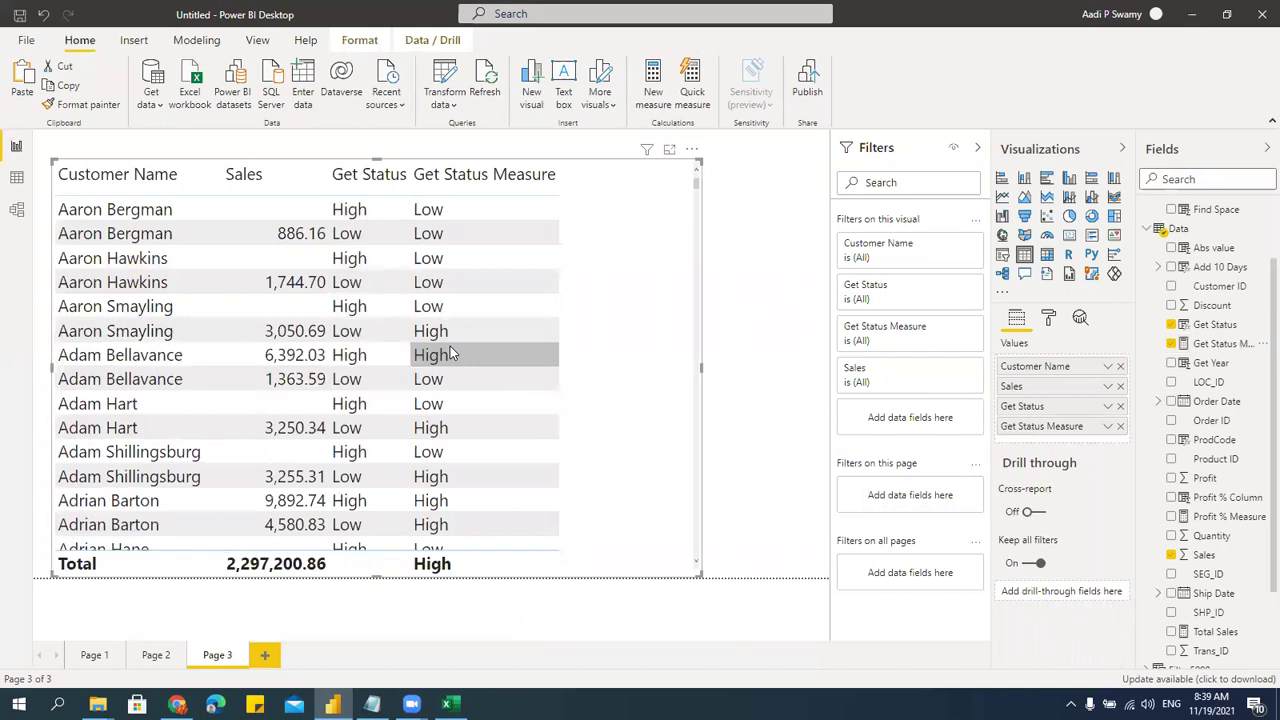
- Check the row-level Sales and Get Status values in the Data table against the report table
{"action": "left_click", "coordinate": [16, 177]}
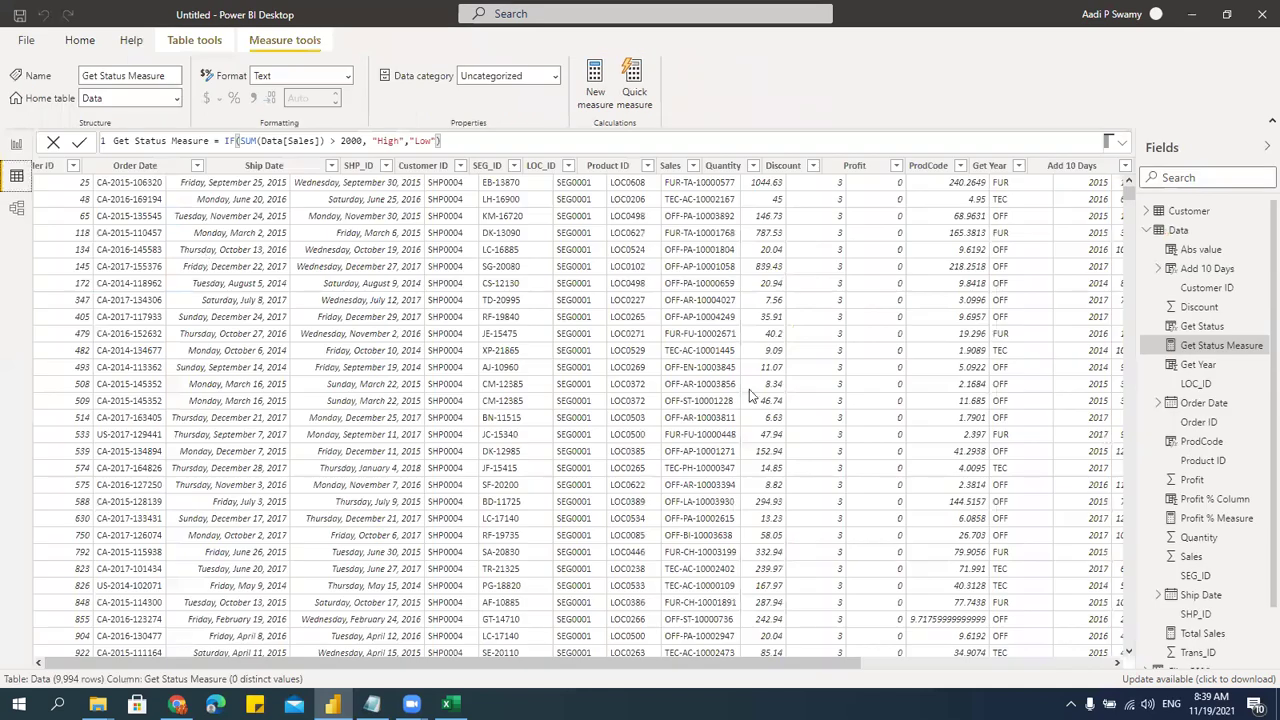
{"action": "left_click", "coordinate": [906, 663]}
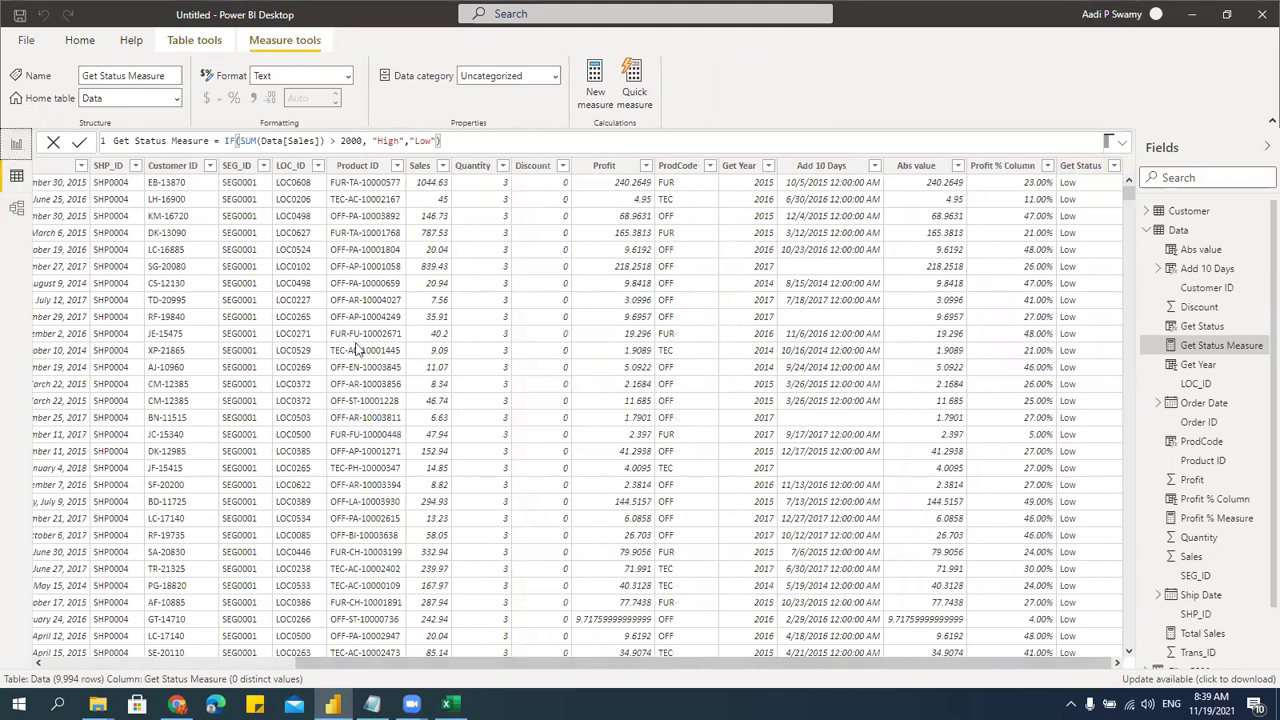
{"action": "left_click", "coordinate": [16, 145]}
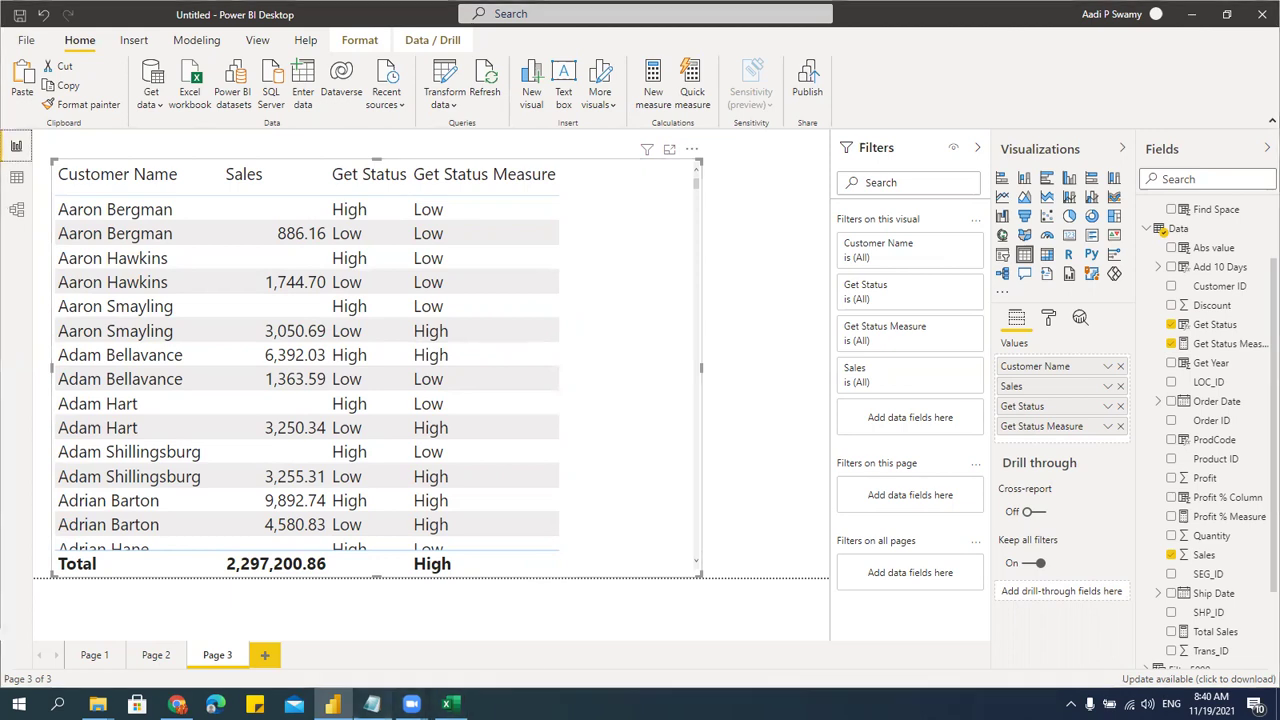
- Switch to the DAX Functions.txt notes in Notepad and review the conditional statement, related column and column aggregation formulas
{"action": "left_click", "coordinate": [372, 704]}
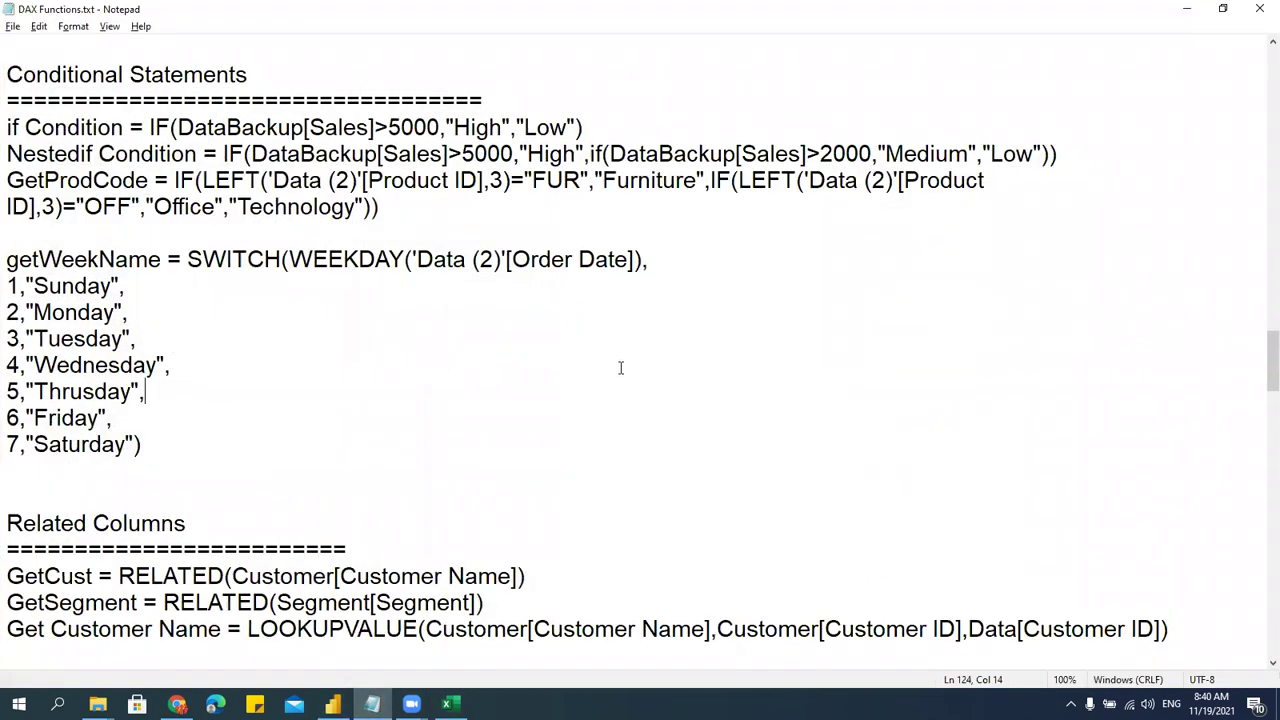
{"action": "scroll", "coordinate": [620, 368], "scroll_direction": "down", "scroll_amount": 5}
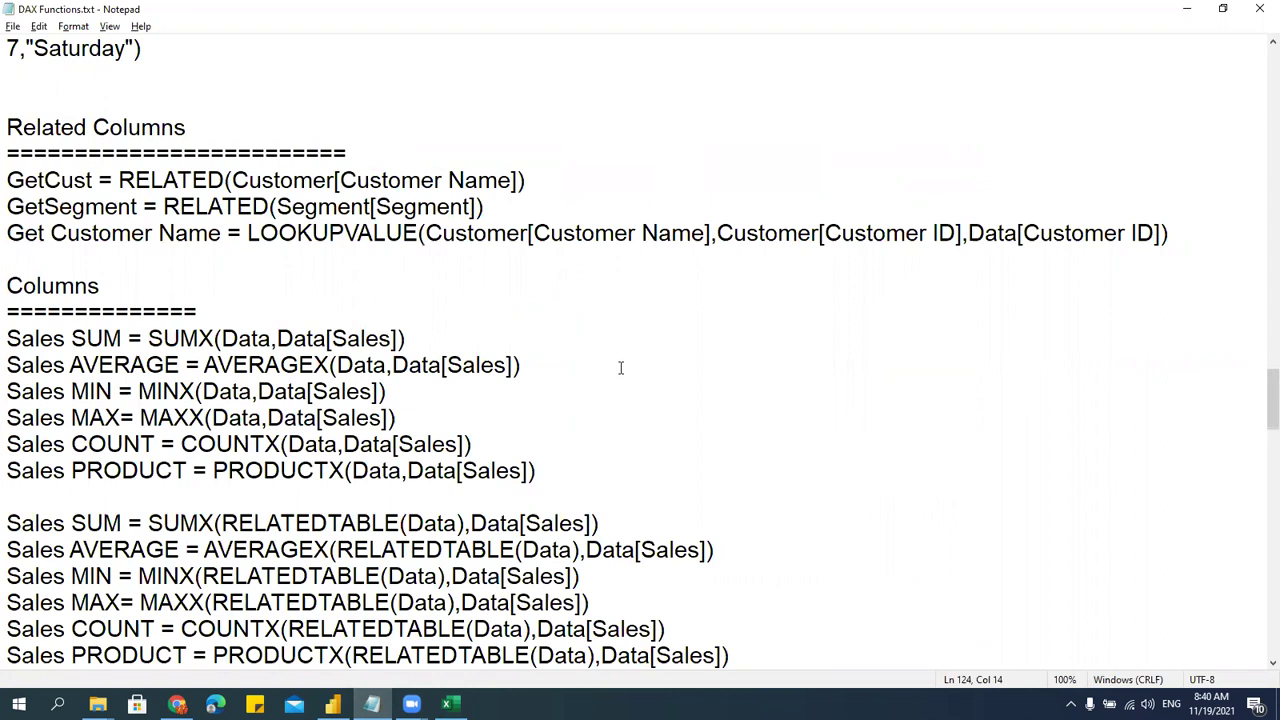
{"action": "scroll", "coordinate": [620, 368], "scroll_direction": "up", "scroll_amount": 2}
{"action": "key", "text": "alt+Tab"}
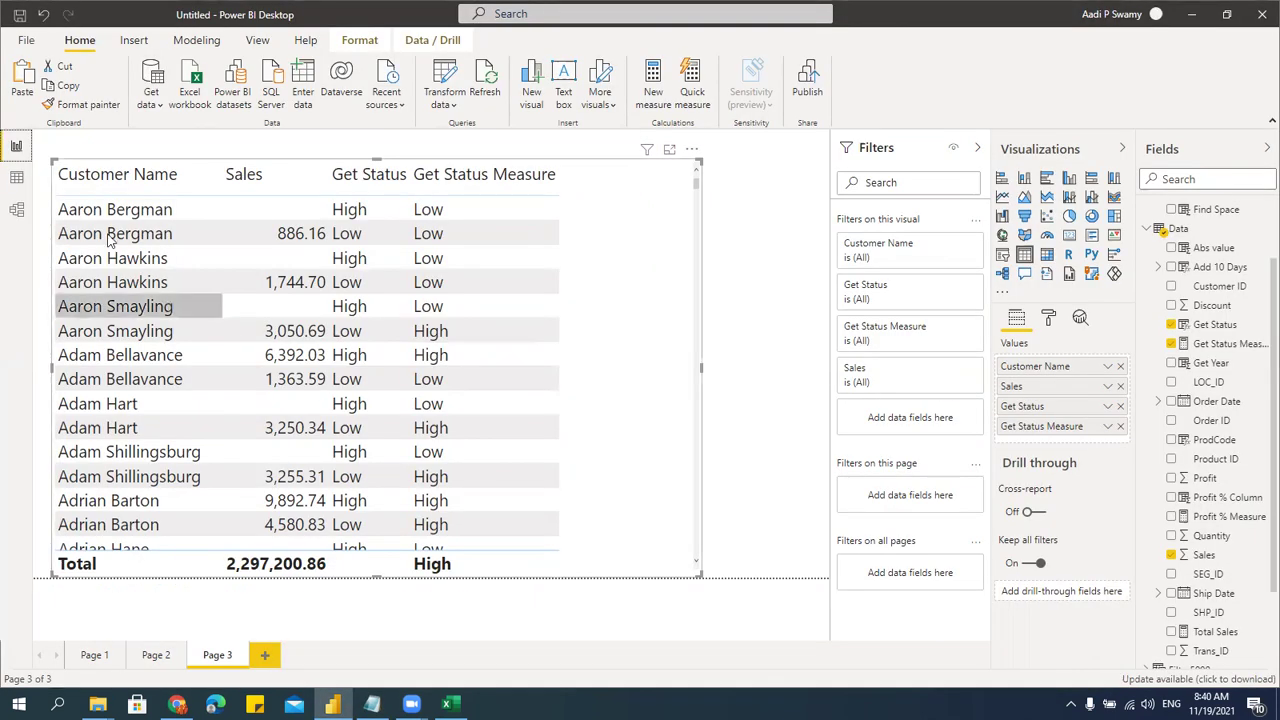
- Examine the Data table's ID columns, the model's table relationships and the status columns in the report table
{"action": "left_click", "coordinate": [16, 176]}
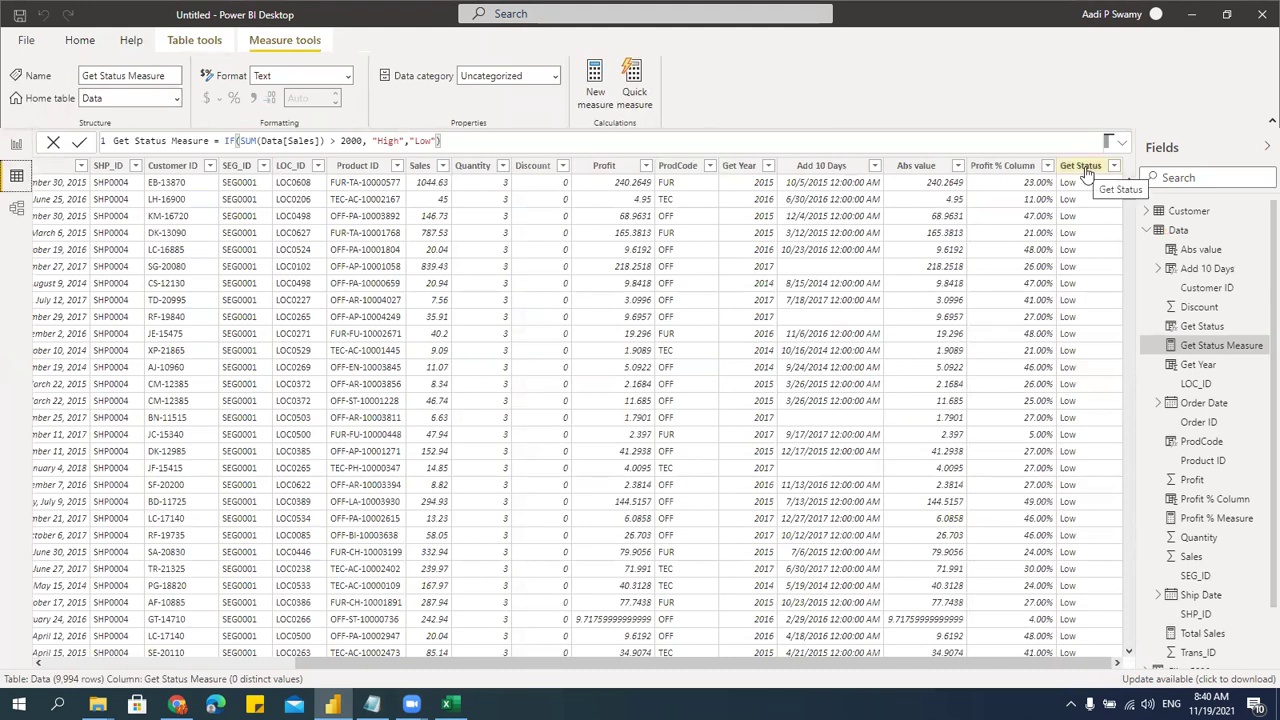
{"action": "left_click", "coordinate": [291, 199]}
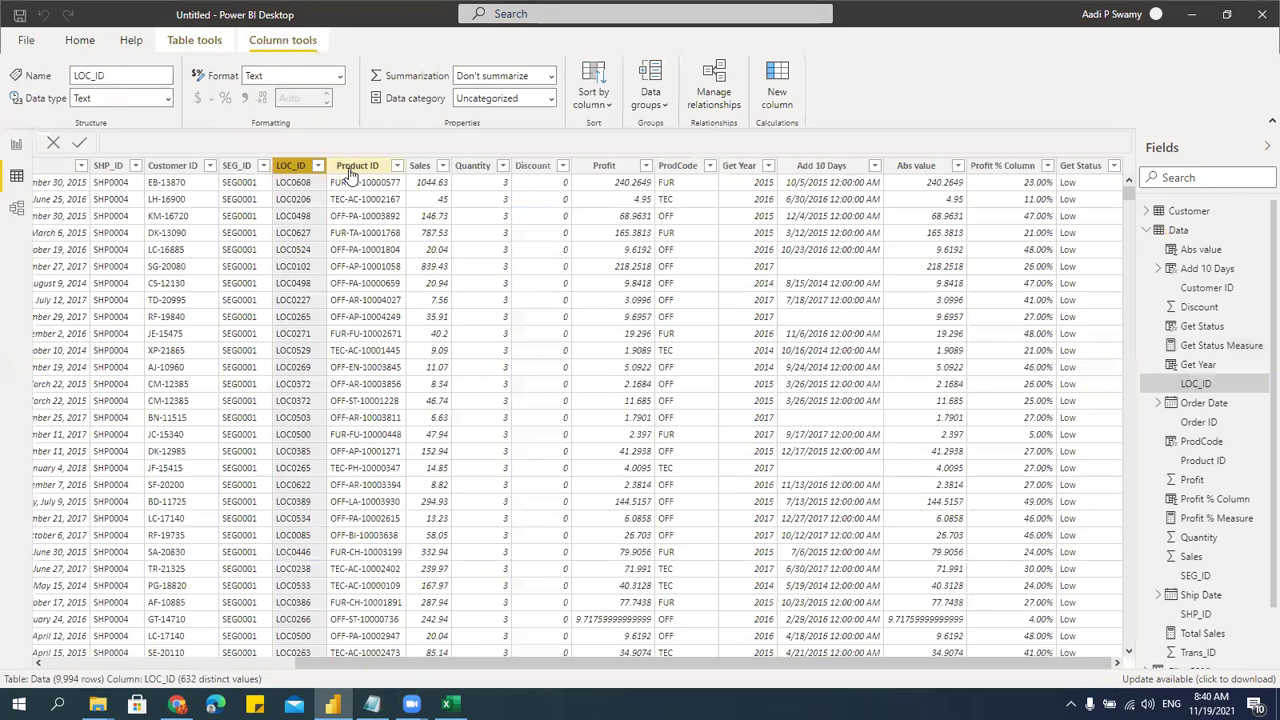
{"action": "left_click", "coordinate": [343, 168]}
{"action": "left_click", "coordinate": [252, 190]}
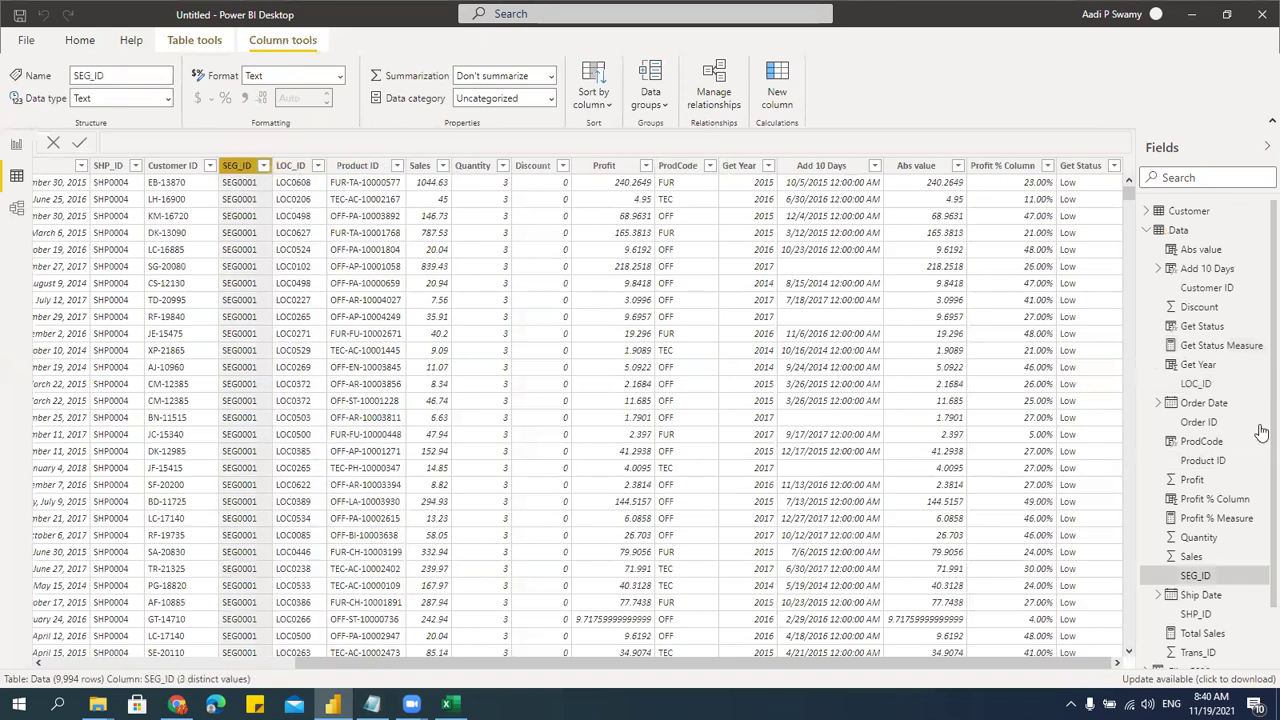
{"action": "left_click", "coordinate": [1146, 231]}
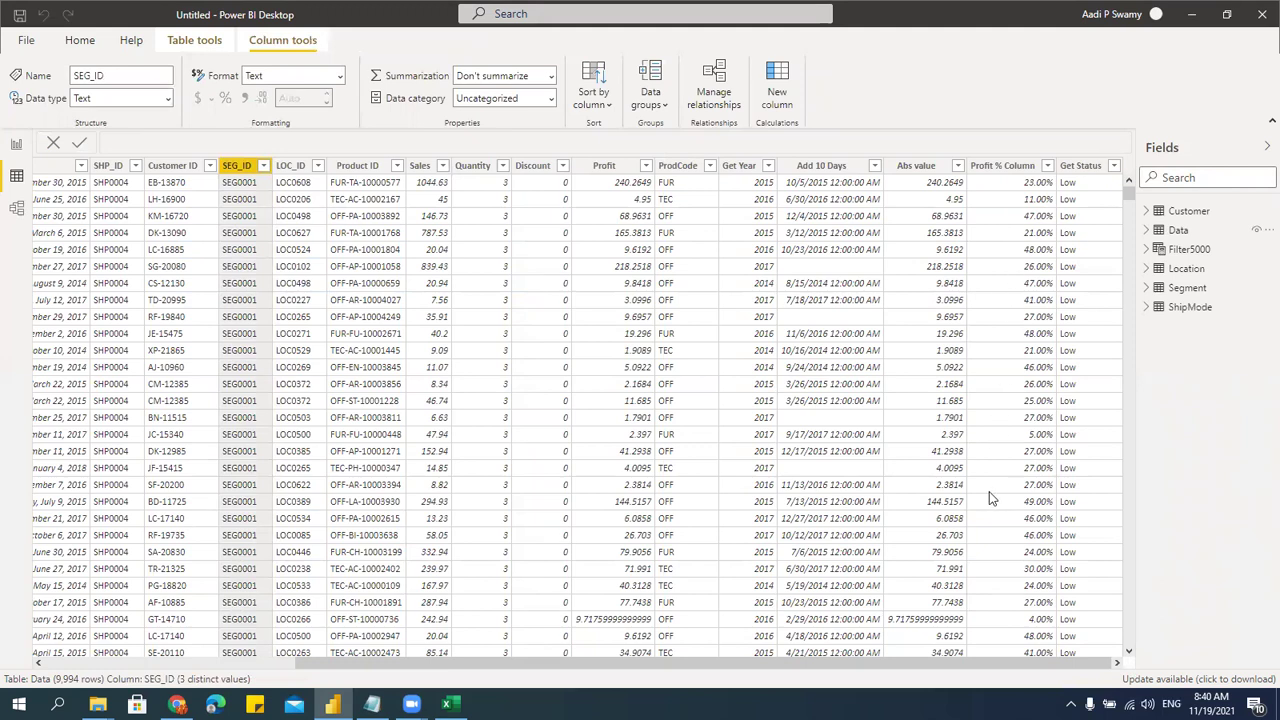
{"action": "left_click", "coordinate": [16, 208]}
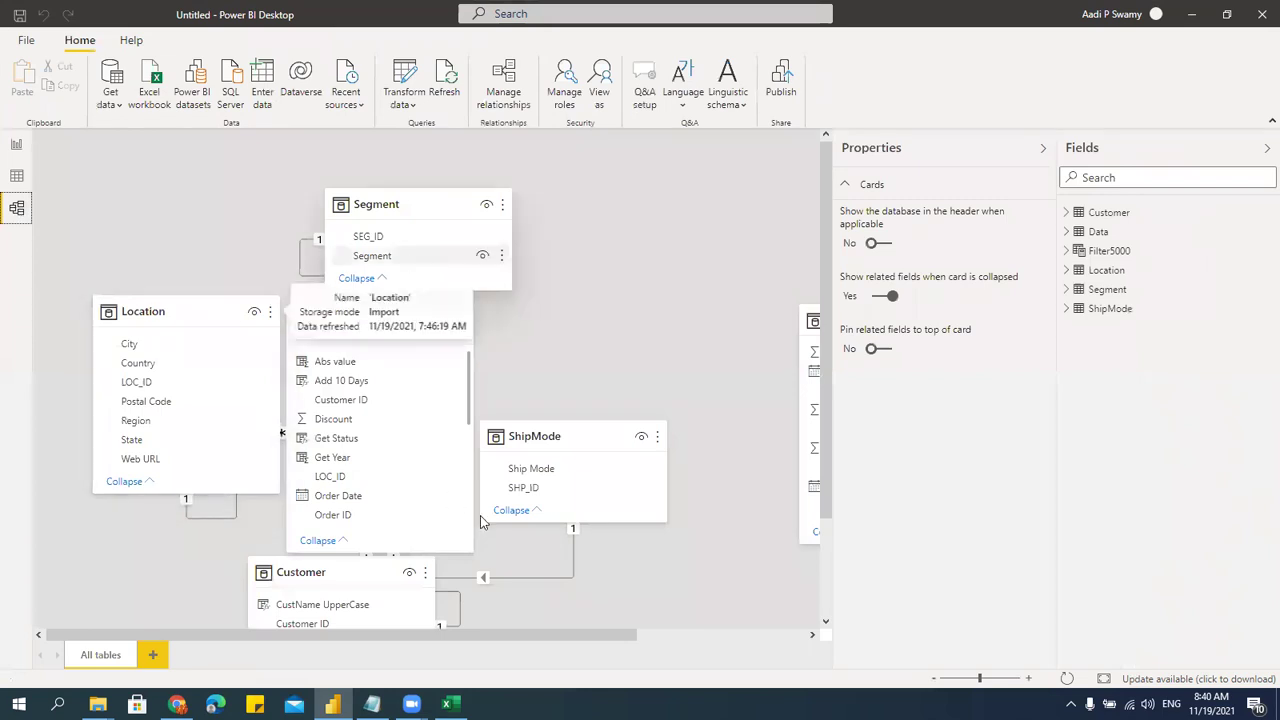
{"action": "left_click", "coordinate": [17, 148]}
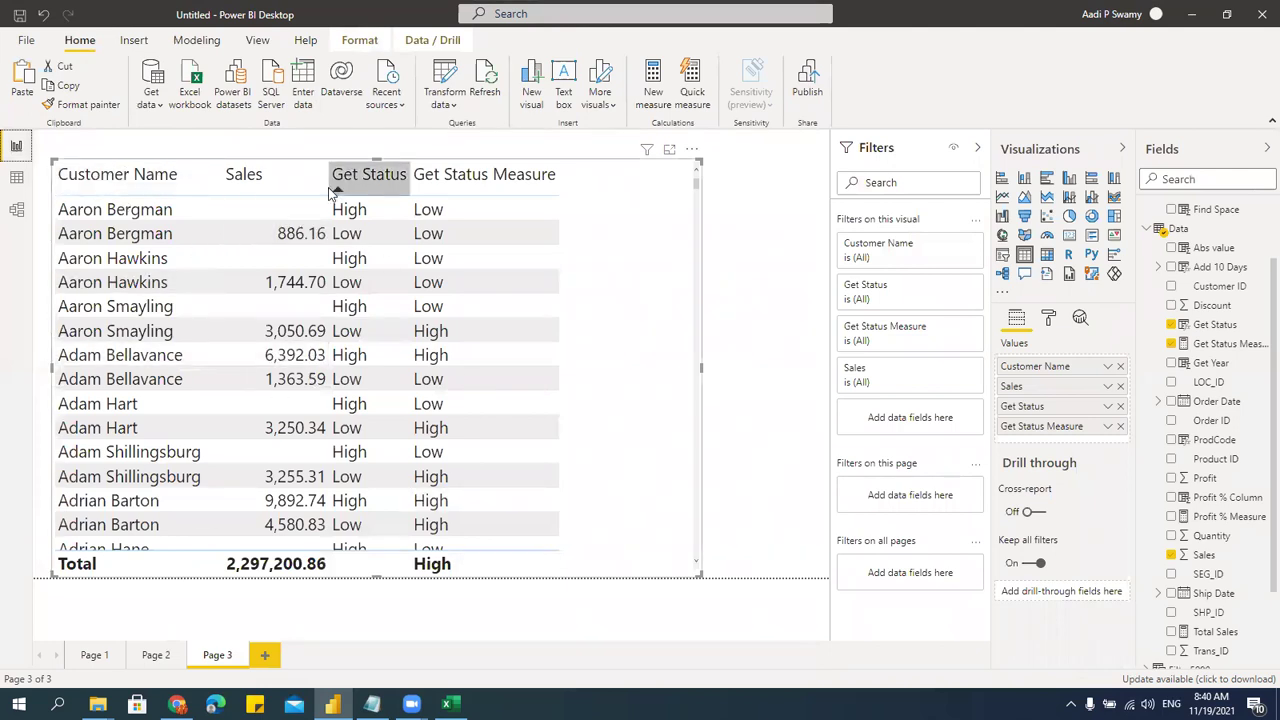
{"action": "left_click", "coordinate": [17, 177]}
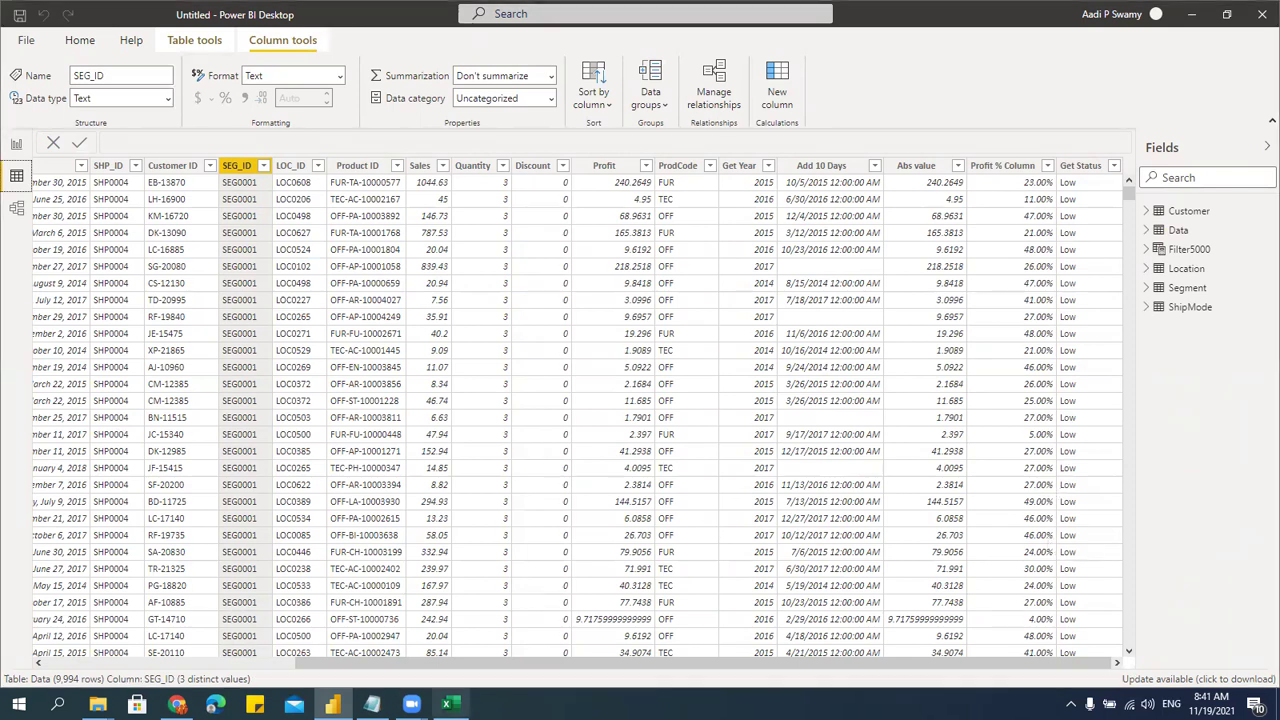
- Switch to the Notepad DAX notes and highlight the LOOKUPVALUE and RELATED functions under Related Columns
{"action": "key", "text": "alt+Tab"}
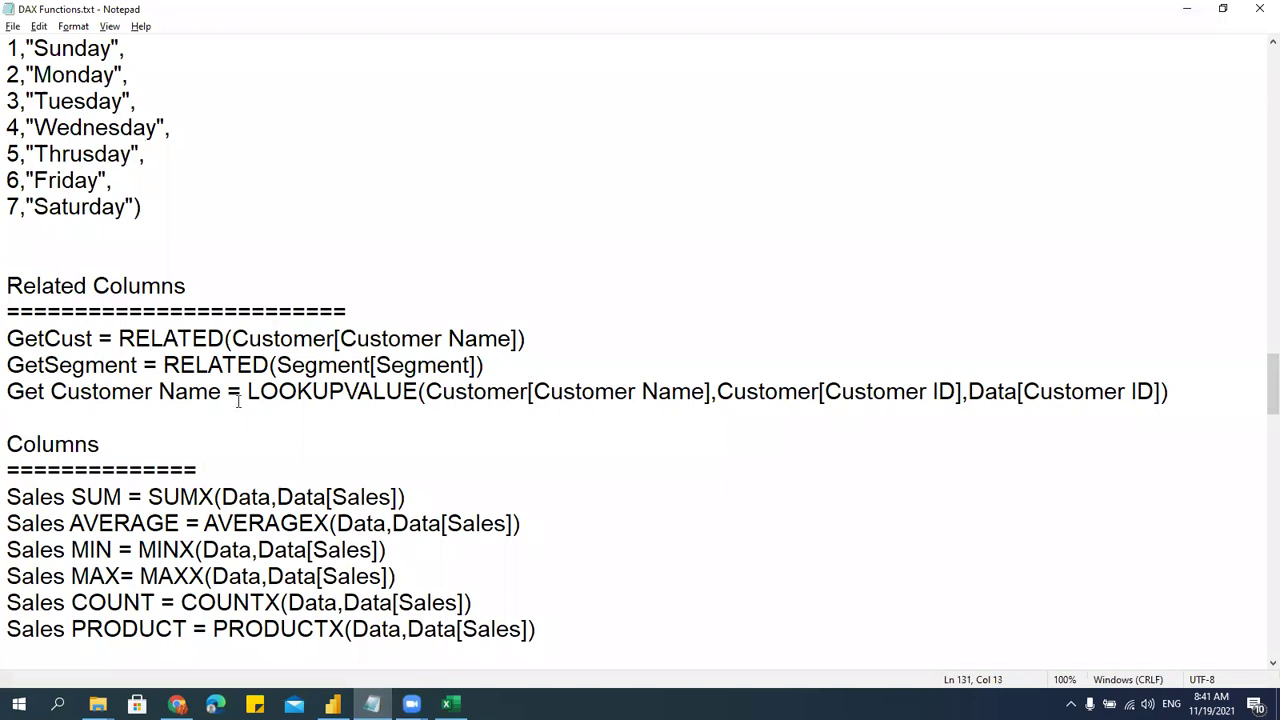
{"action": "double_click", "coordinate": [255, 391]}
{"action": "left_click_drag", "start_coordinate": [118, 338], "coordinate": [232, 338]}
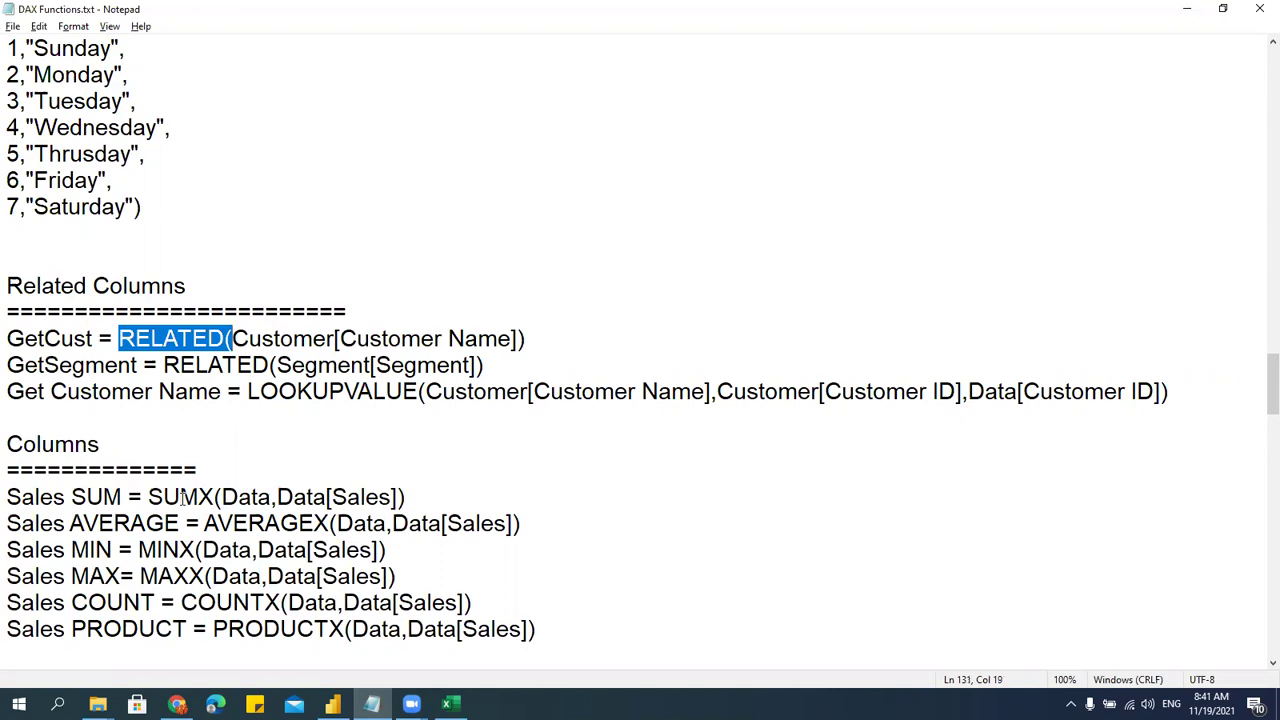
- Return to Power BI and add a calculated column to the Data table: Region = RELATED(Location[Region])
{"action": "left_click", "coordinate": [1187, 8]}
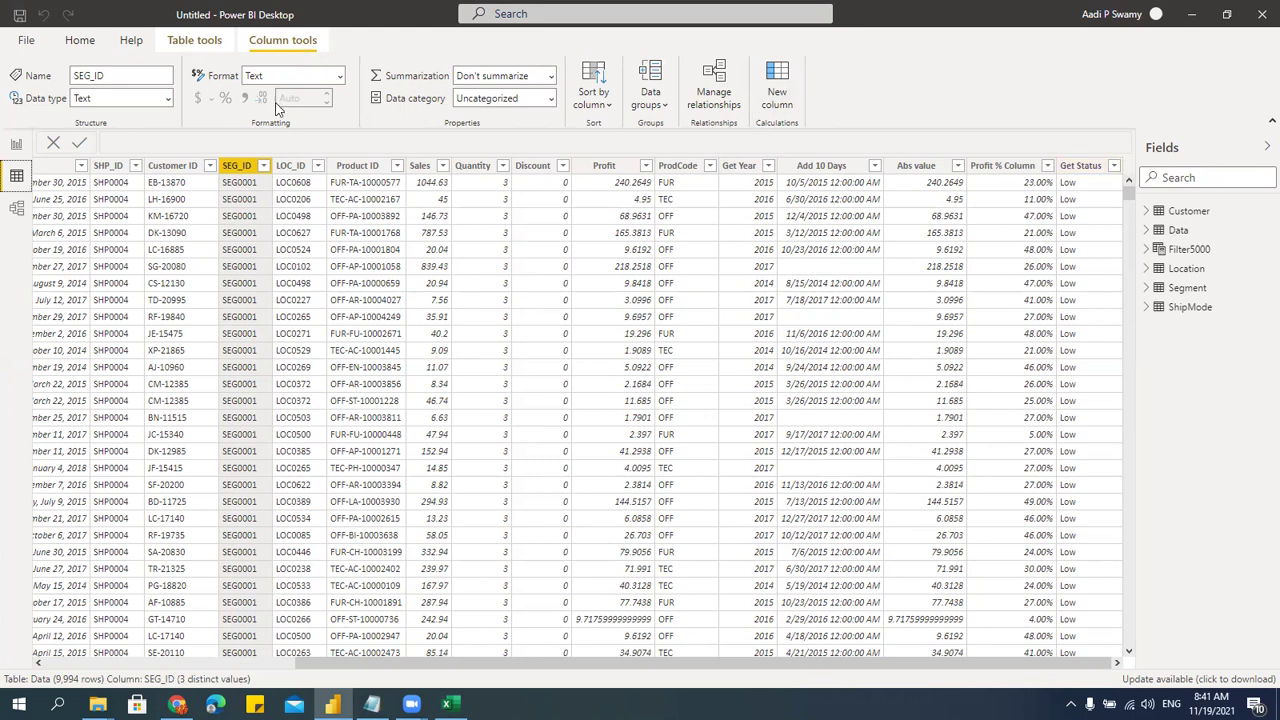
{"action": "left_click", "coordinate": [208, 46]}
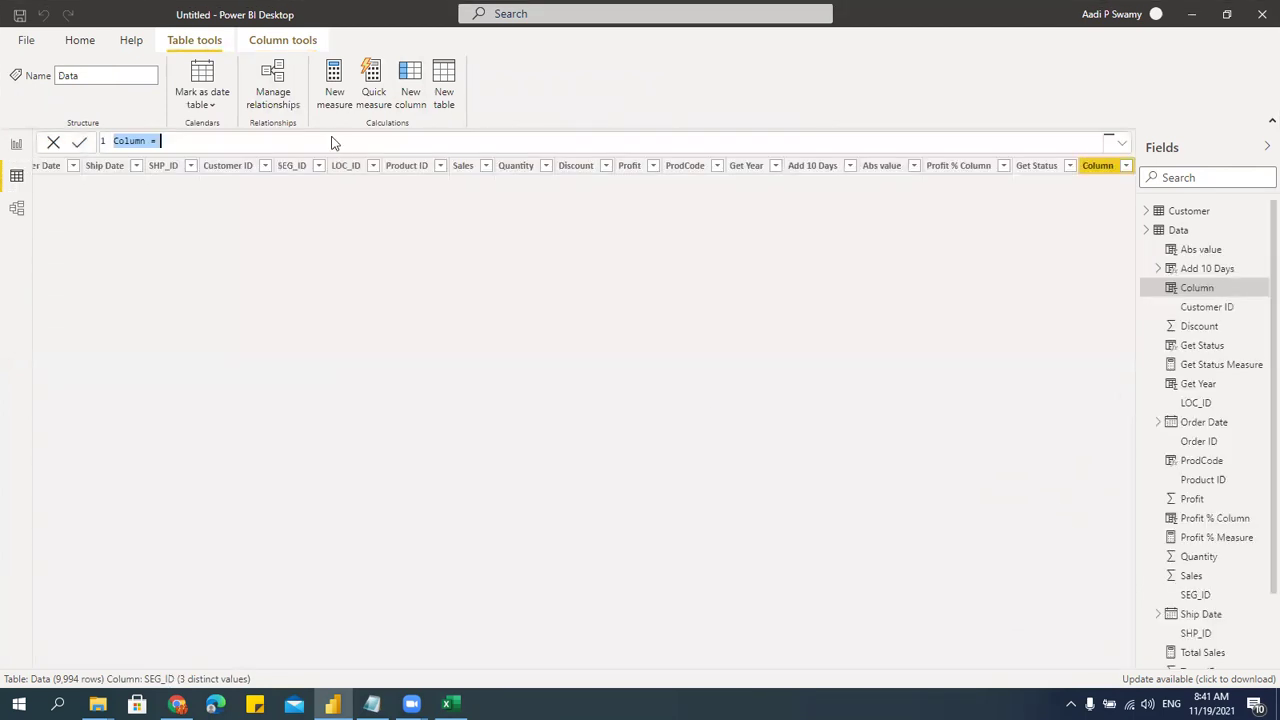
{"action": "key", "text": "BackSpace"}
{"action": "key", "text": "BackSpace"}
{"action": "key", "text": "BackSpace"}
{"action": "key", "text": "BackSpace"}
{"action": "key", "text": "BackSpace"}
{"action": "key", "text": "BackSpace"}
{"action": "key", "text": "BackSpace"}
{"action": "key", "text": "BackSpace"}
{"action": "type", "text": "Region = re"}
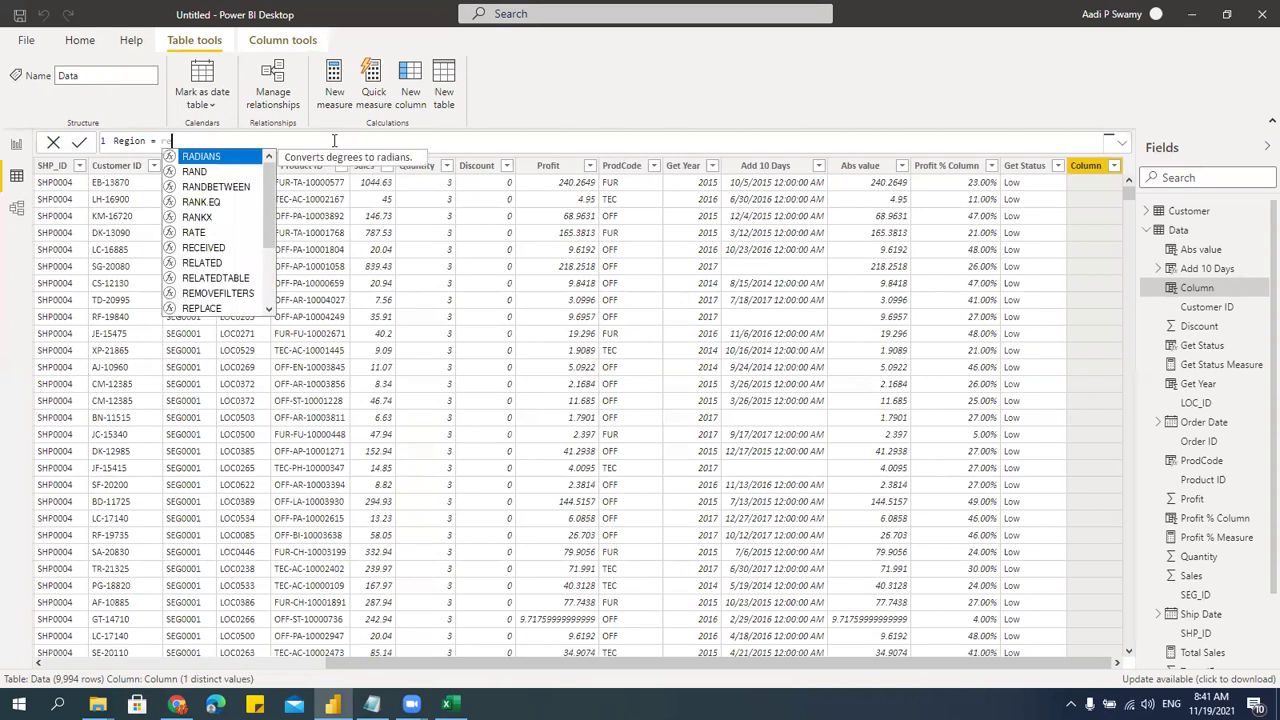
{"action": "key", "text": "BackSpace"}
{"action": "key", "text": "BackSpace"}
{"action": "type", "text": "rel"}
{"action": "key", "text": "Tab"}
{"action": "type", "text": "re"}
{"action": "key", "text": "Tab"}
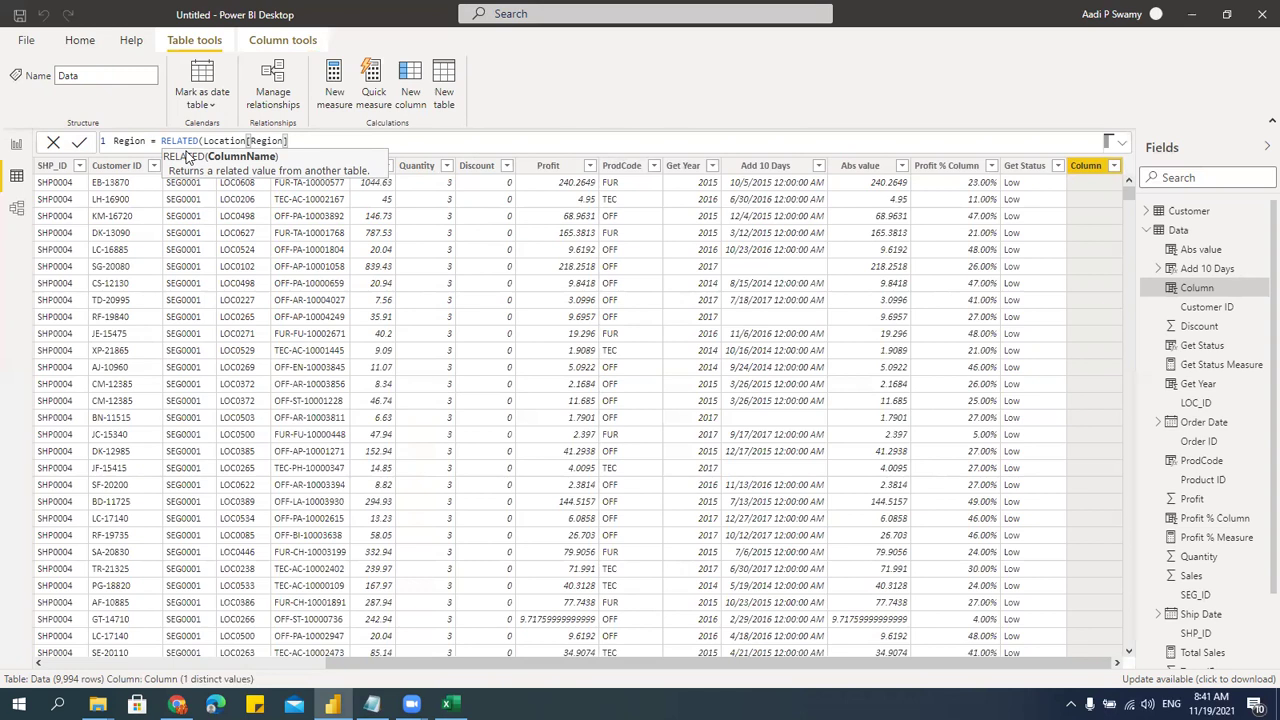
{"action": "type", "text": ")"}
{"action": "key", "text": "Return"}
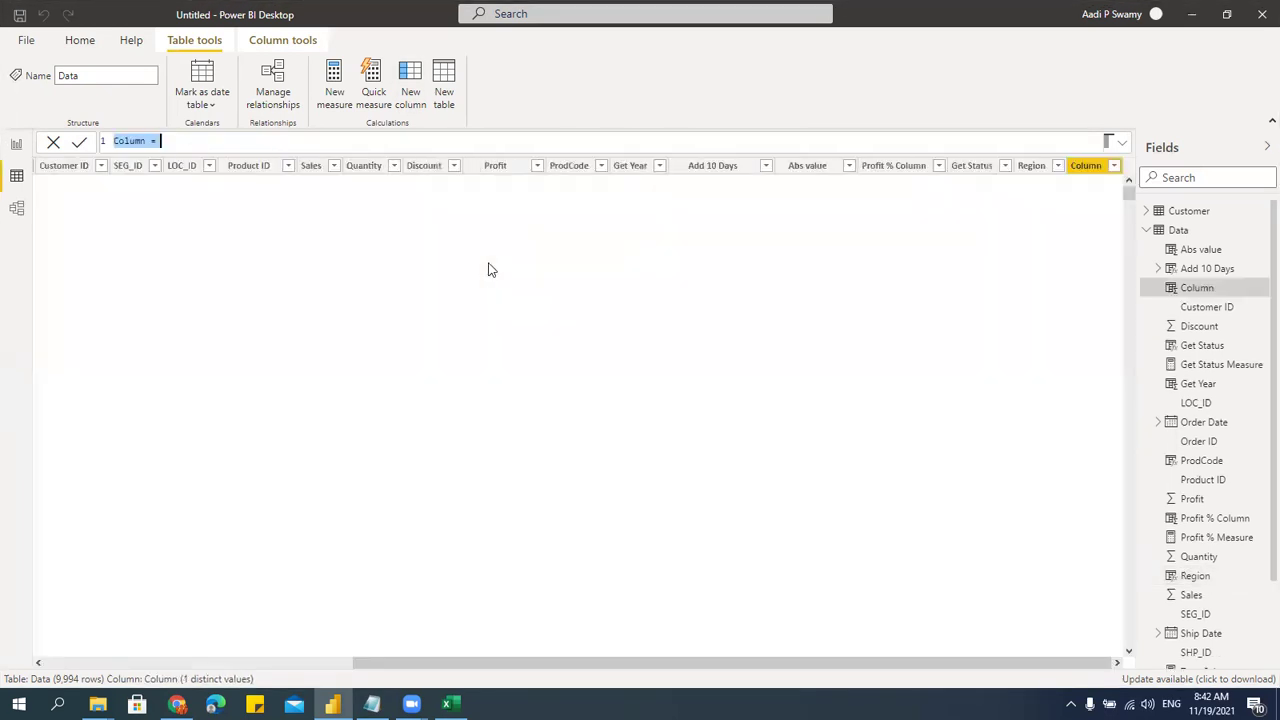
- Add another Data column named Get Region Lookupvalue and start its LOOKUPVALUE formula with Location[Region] as the result column
{"action": "left_click", "coordinate": [222, 136]}
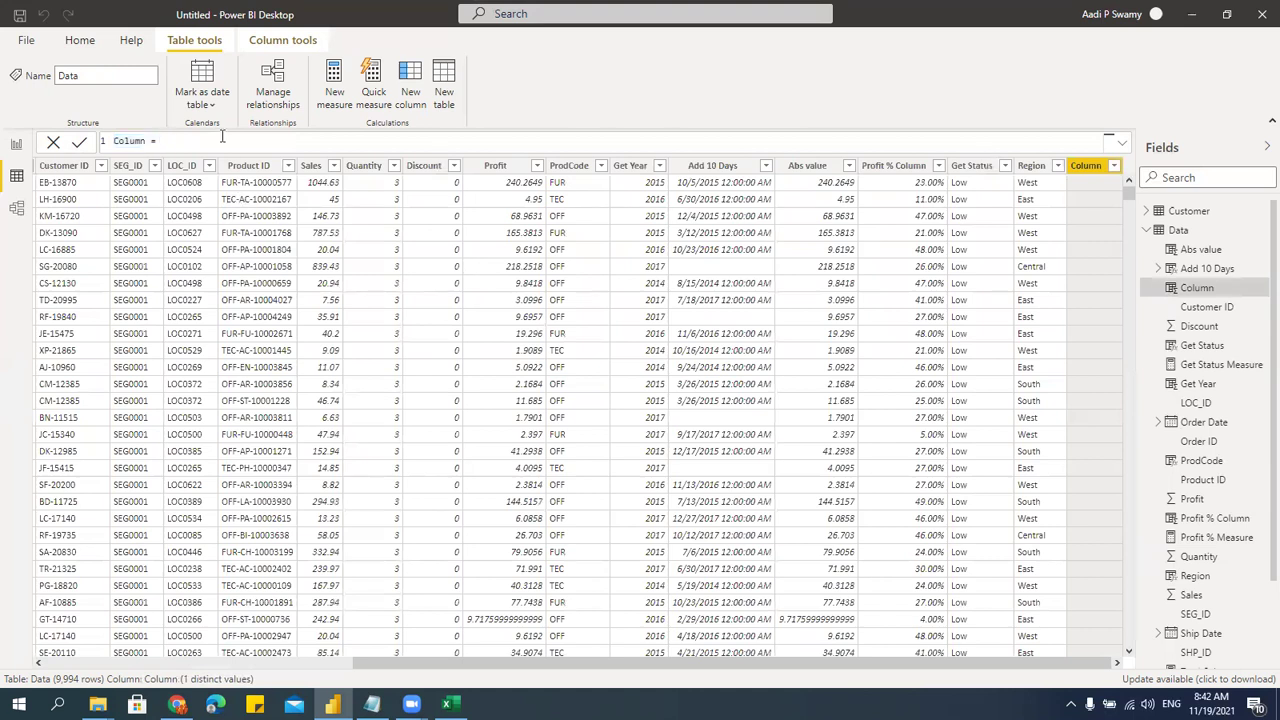
{"action": "key", "text": "BackSpace"}
{"action": "key", "text": "BackSpace"}
{"action": "key", "text": "BackSpace"}
{"action": "key", "text": "BackSpace"}
{"action": "key", "text": "BackSpace"}
{"action": "key", "text": "BackSpace"}
{"action": "key", "text": "BackSpace"}
{"action": "key", "text": "BackSpace"}
{"action": "key", "text": "BackSpace"}
{"action": "type", "text": "Get"}
{"action": "type", "text": "Region Lookupvalue = loo"}
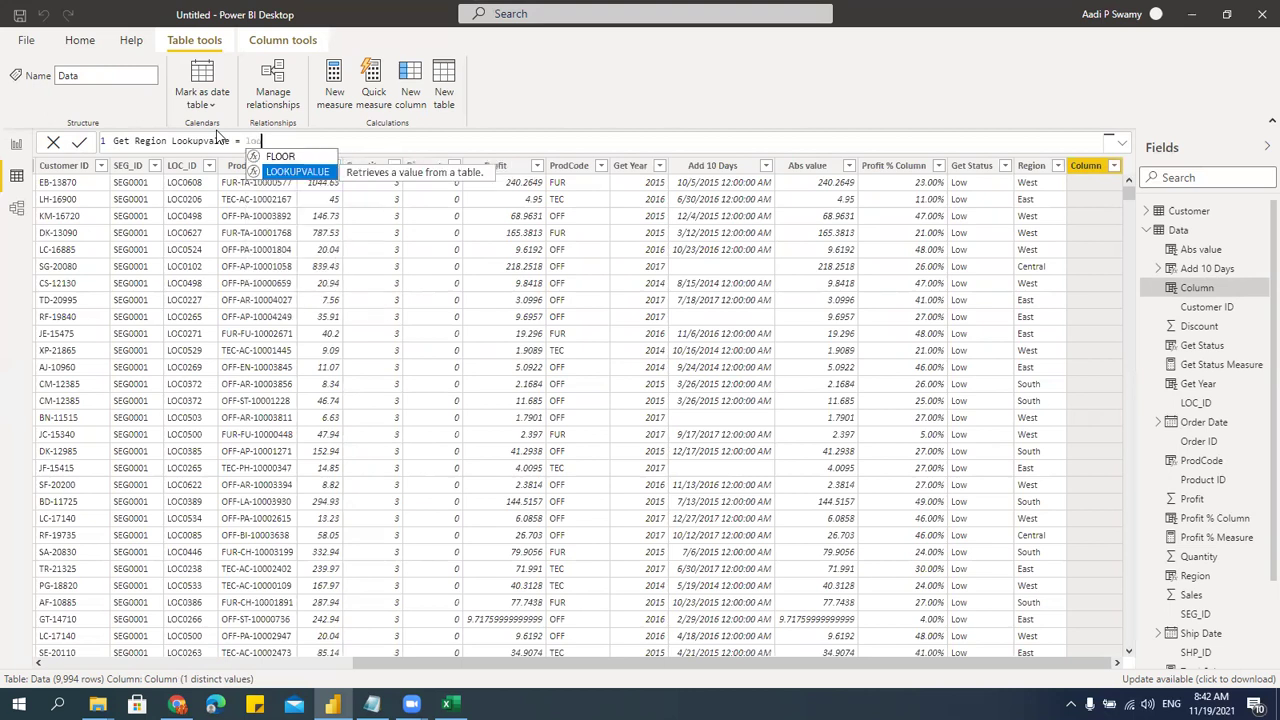
{"action": "key", "text": "Tab"}
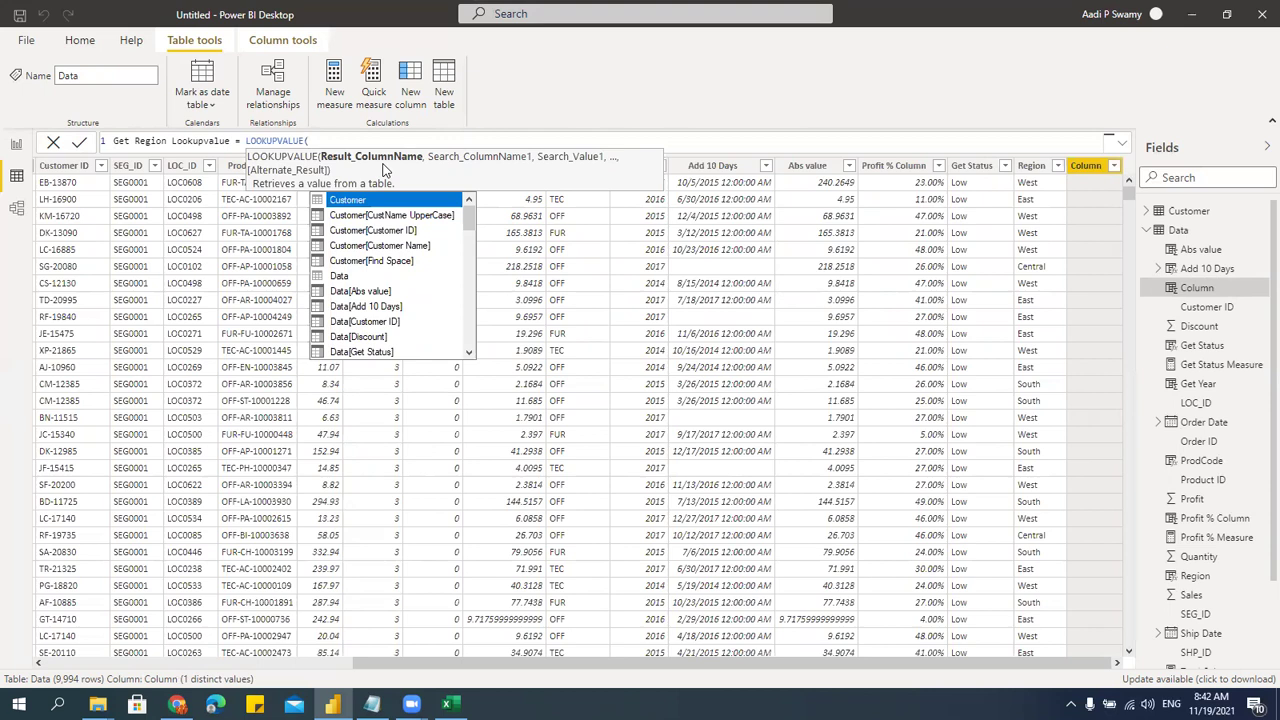
{"action": "type", "text": "reg"}
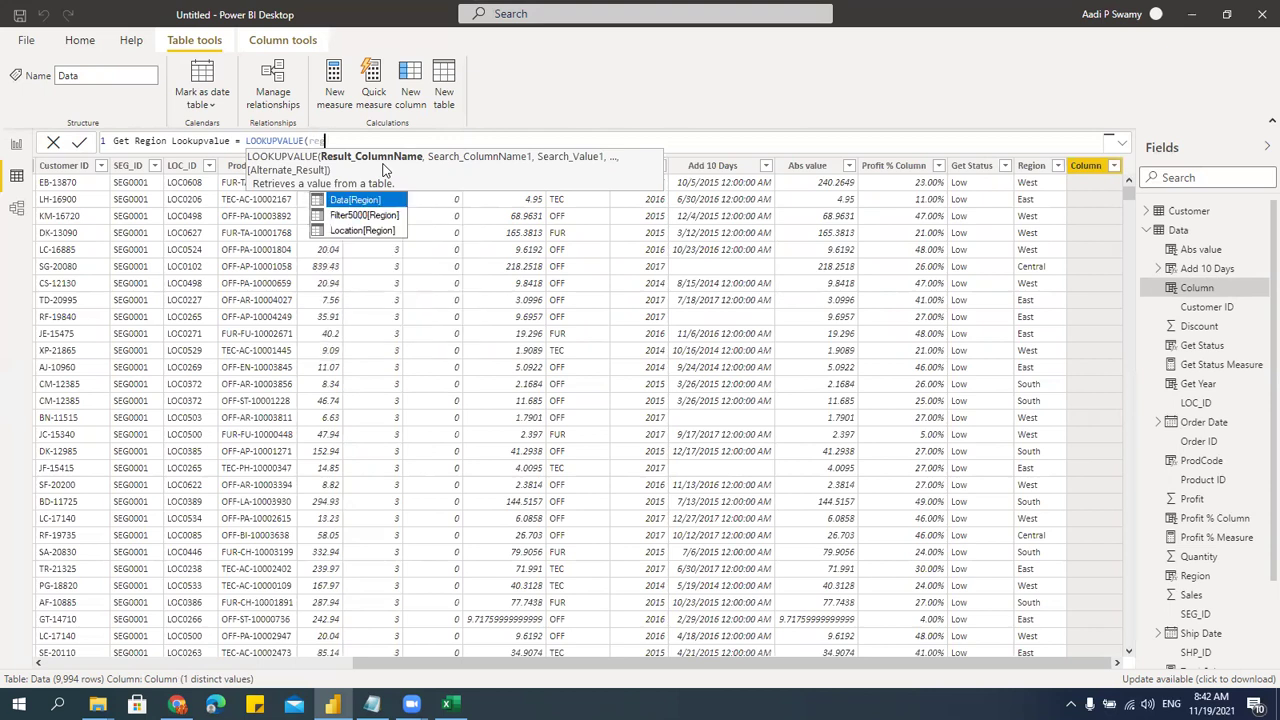
{"action": "key", "text": "Down"}
{"action": "key", "text": "Down"}
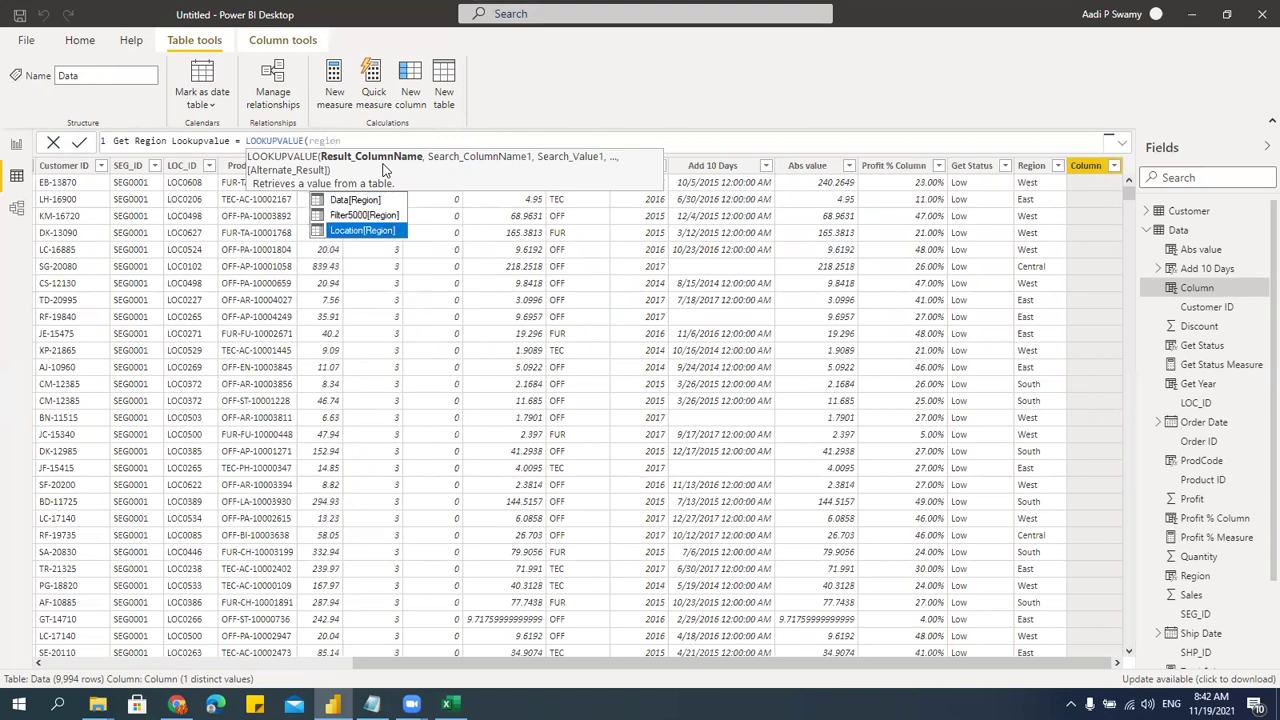
{"action": "key", "text": "Tab"}
{"action": "type", "text": ","}
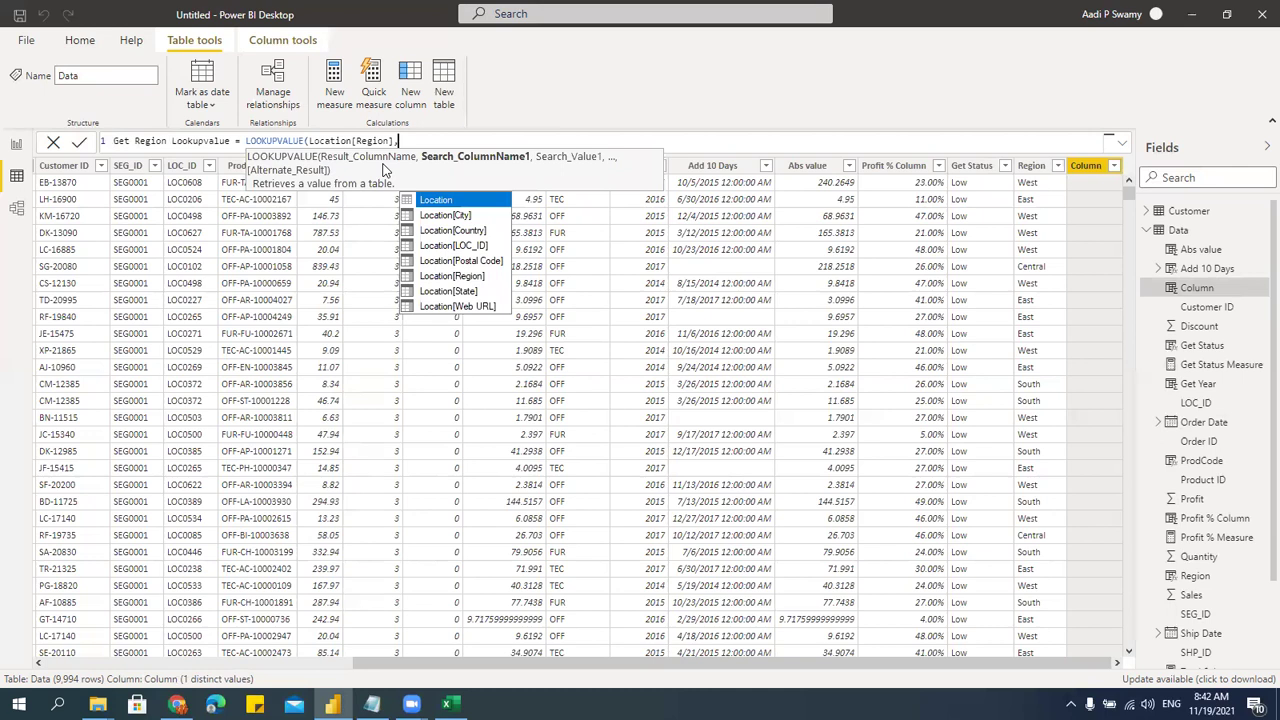
- Complete the LOOKUPVALUE formula with Location[LOC_ID] as the search column and Data[LOC_ID] as the search value
{"action": "key", "text": "Down"}
{"action": "key", "text": "Down"}
{"action": "key", "text": "Down"}
{"action": "key", "text": "Tab"}
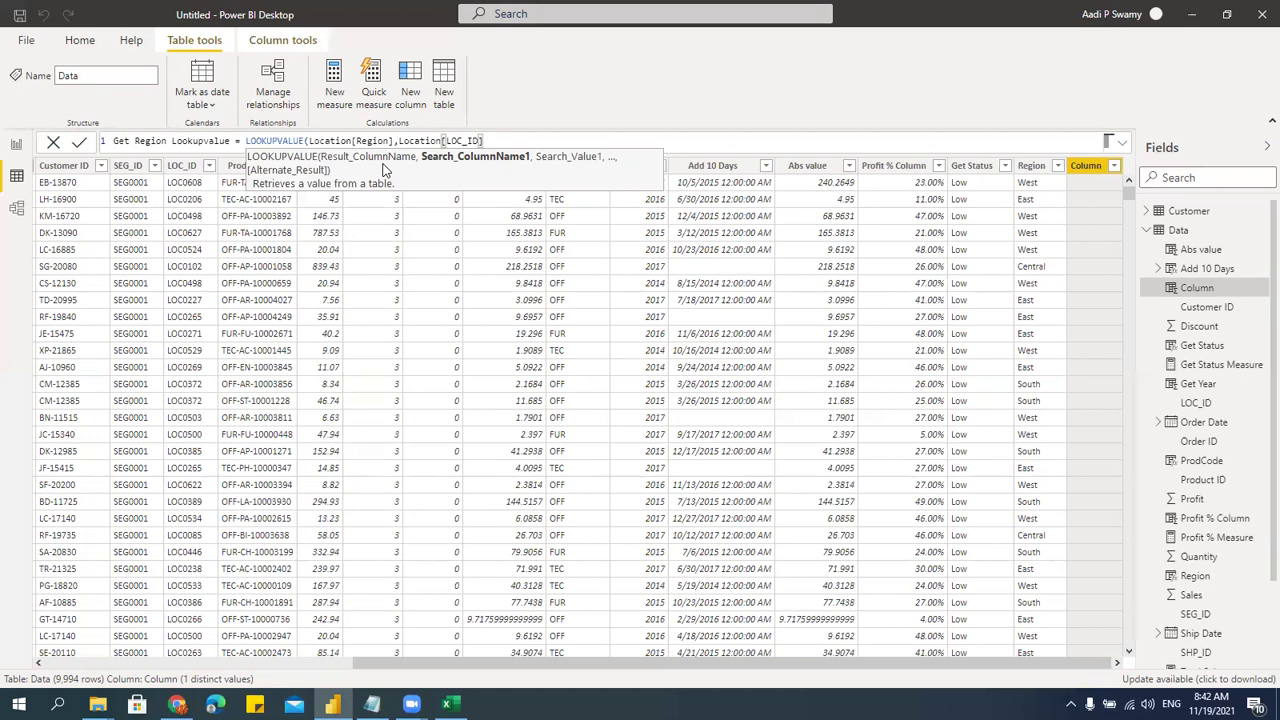
{"action": "type", "text": ","}
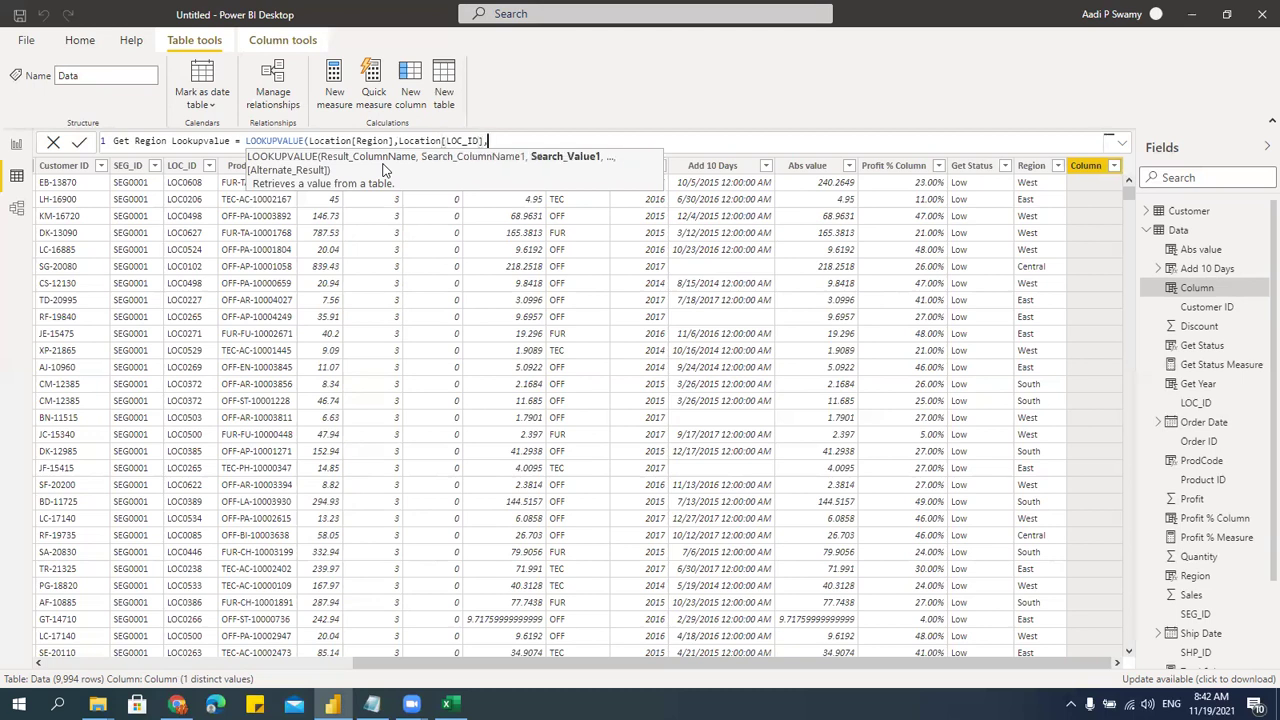
{"action": "type", "text": "Da"}
{"action": "key", "text": "Tab"}
{"action": "type", "text": ")"}
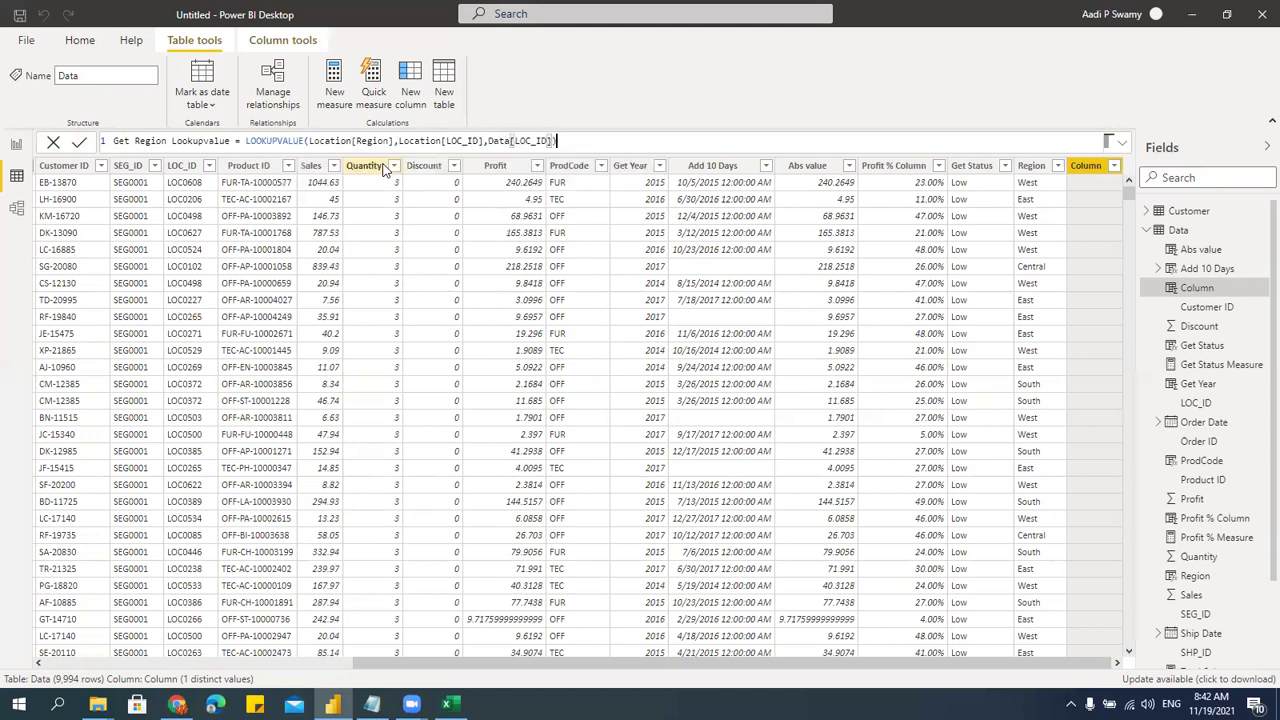
{"action": "key", "text": "Return"}
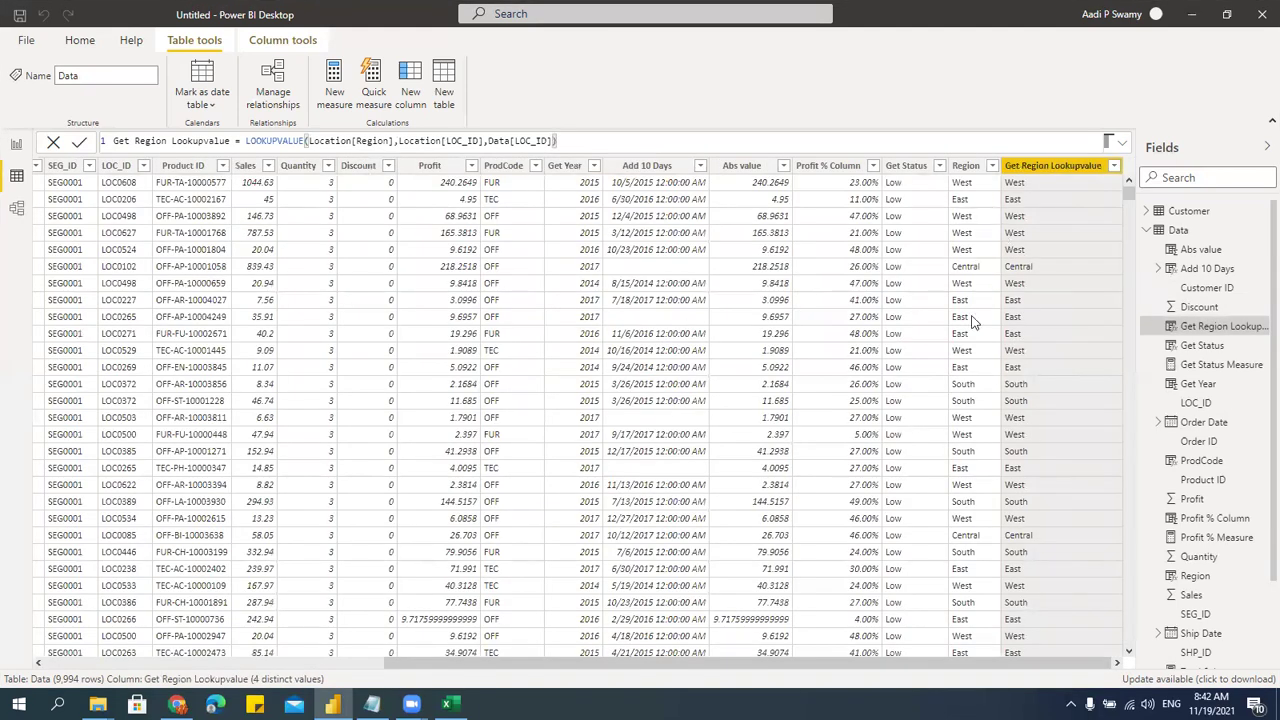
- Compare the formulas of the Region and Get Region Lookupvalue columns in the Data table
{"action": "left_click", "coordinate": [966, 166]}
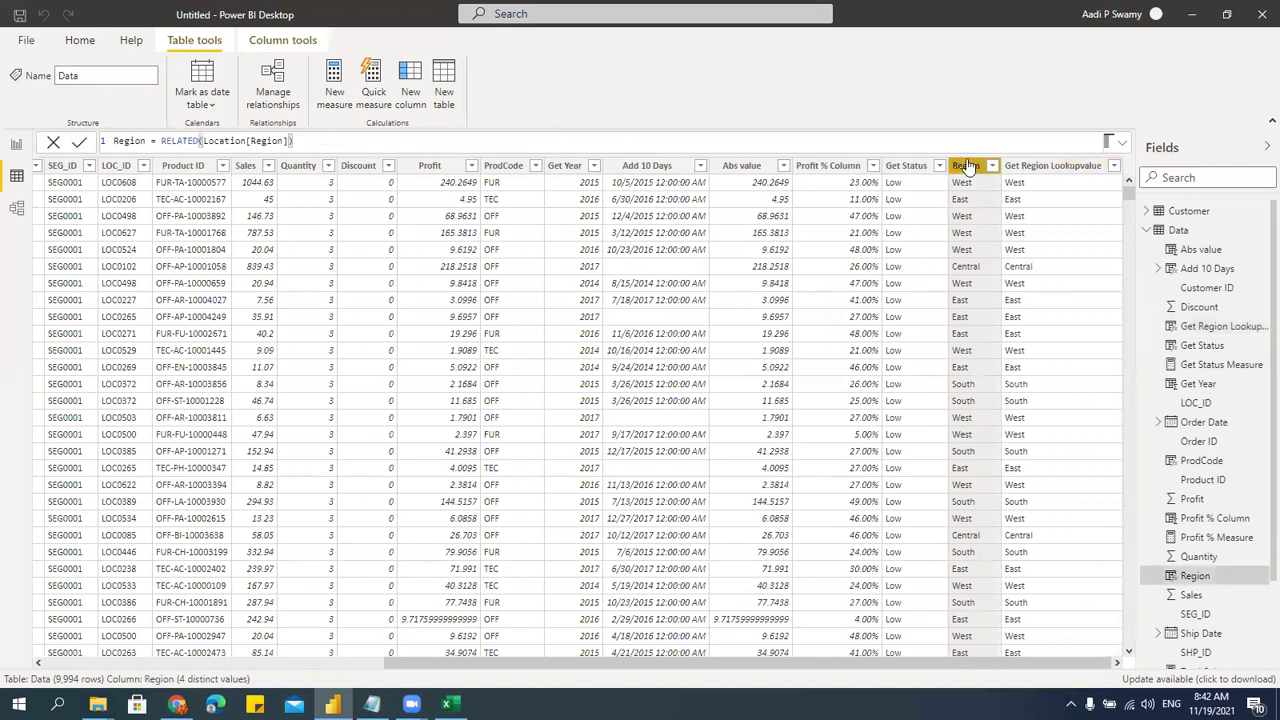
{"action": "left_click", "coordinate": [1052, 168]}
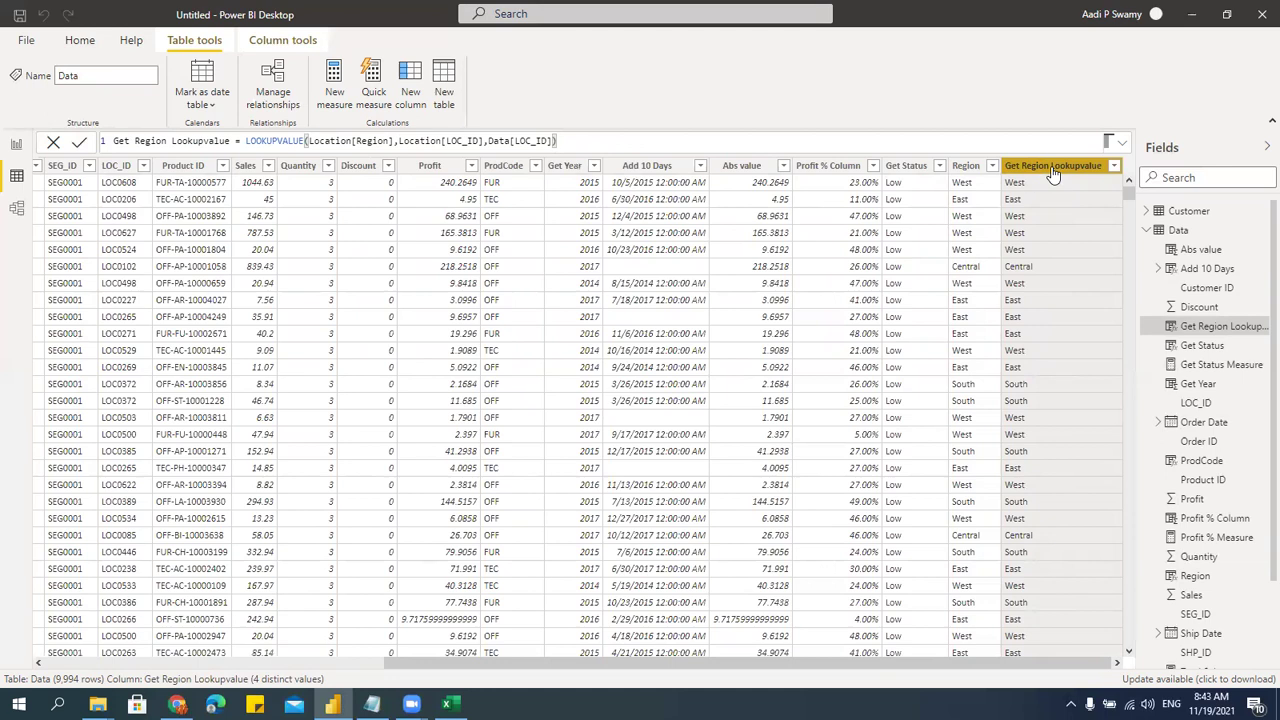
{"action": "left_click", "coordinate": [964, 170]}
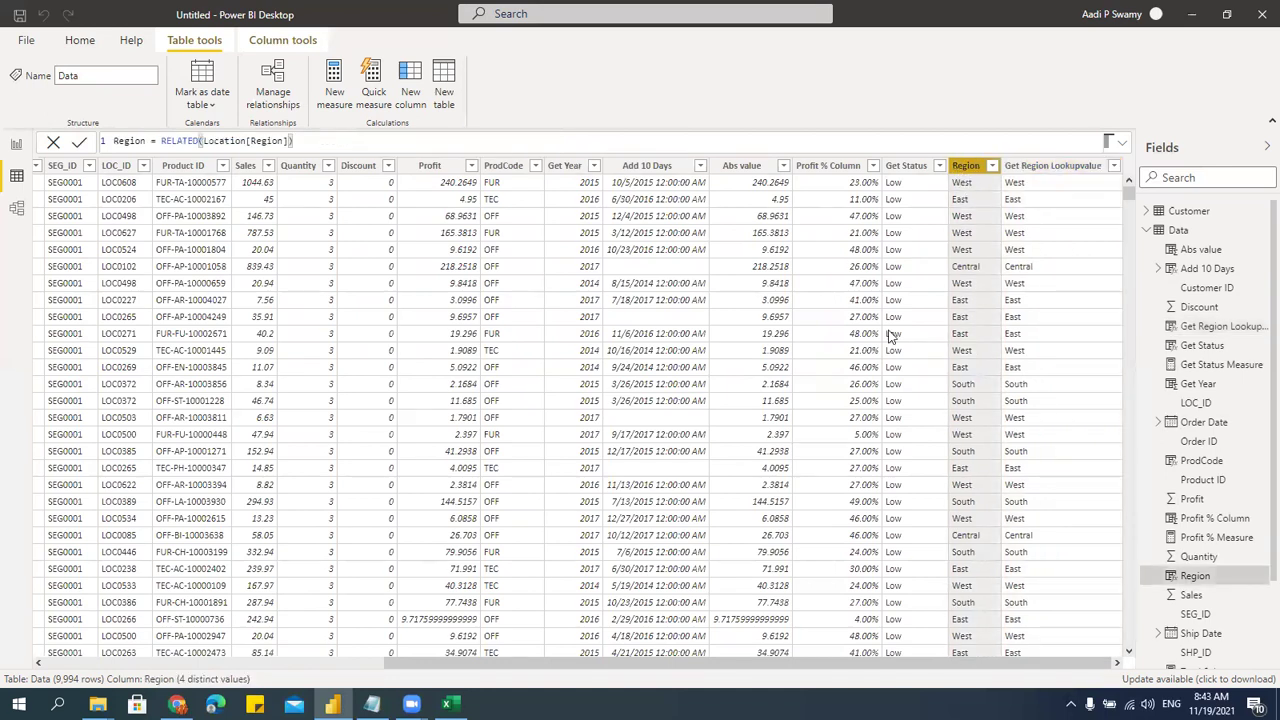
- Make room in the model diagram and move the Location and Data tables apart to expose their relationship line
{"action": "left_click", "coordinate": [16, 209]}
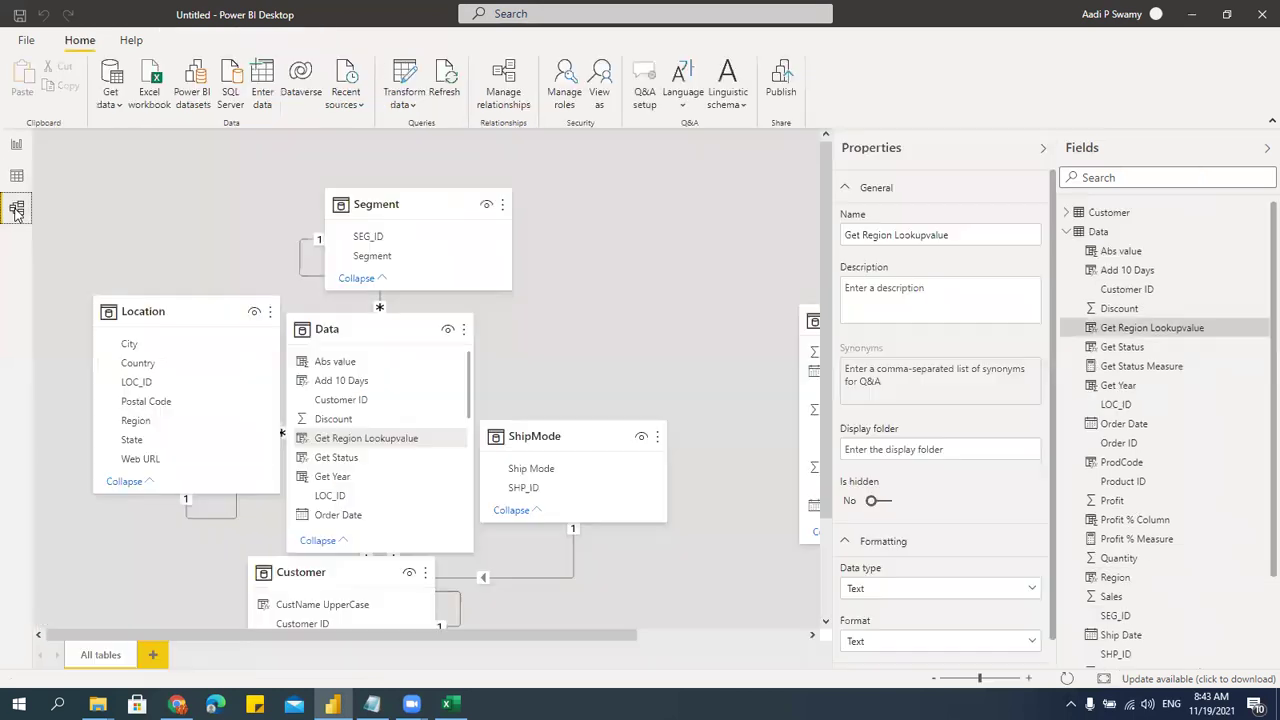
{"action": "left_click", "coordinate": [1040, 151]}
{"action": "left_click", "coordinate": [1265, 149]}
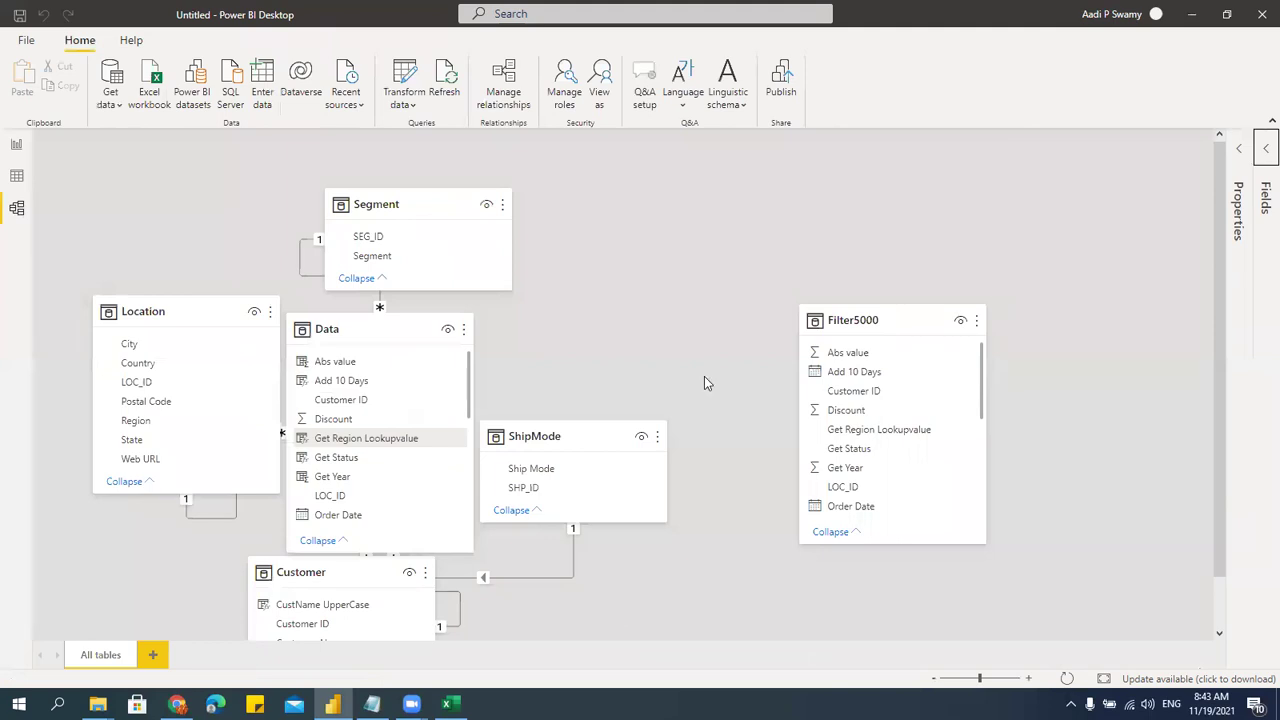
{"action": "scroll", "coordinate": [446, 437], "scroll_direction": "down", "scroll_amount": 5}
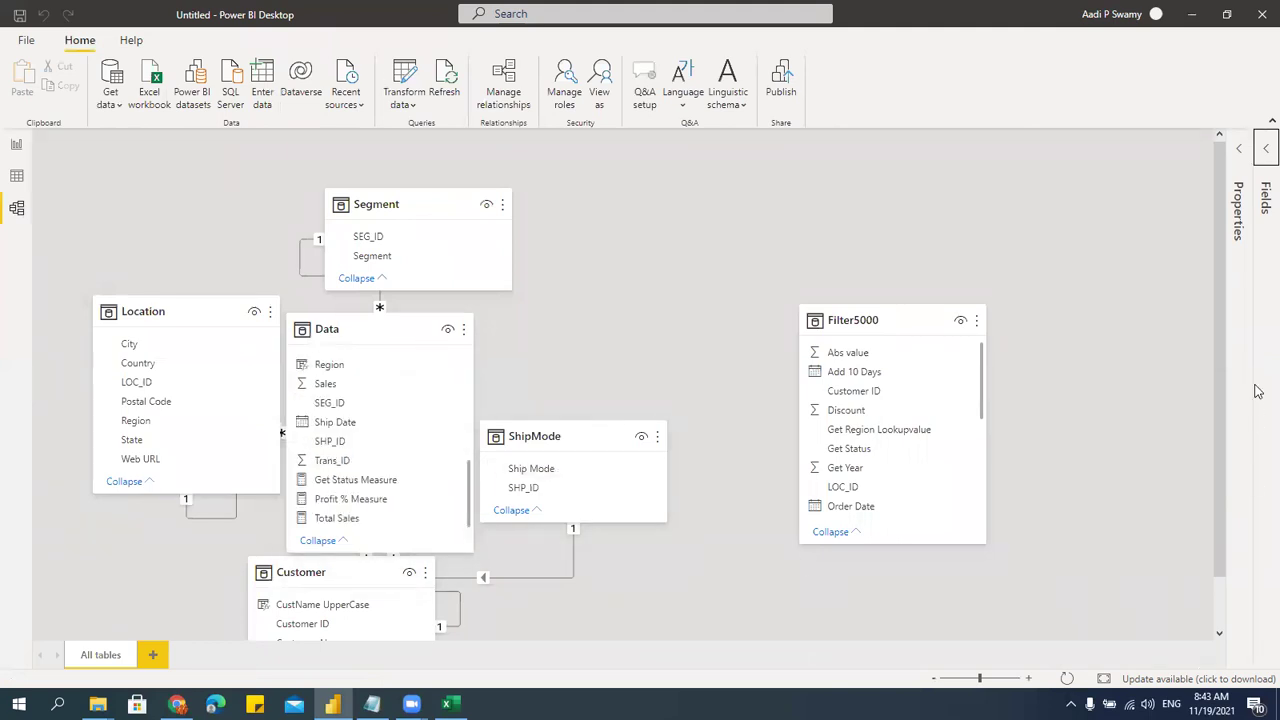
{"action": "scroll", "coordinate": [1220, 450], "scroll_direction": "down", "scroll_amount": 1}
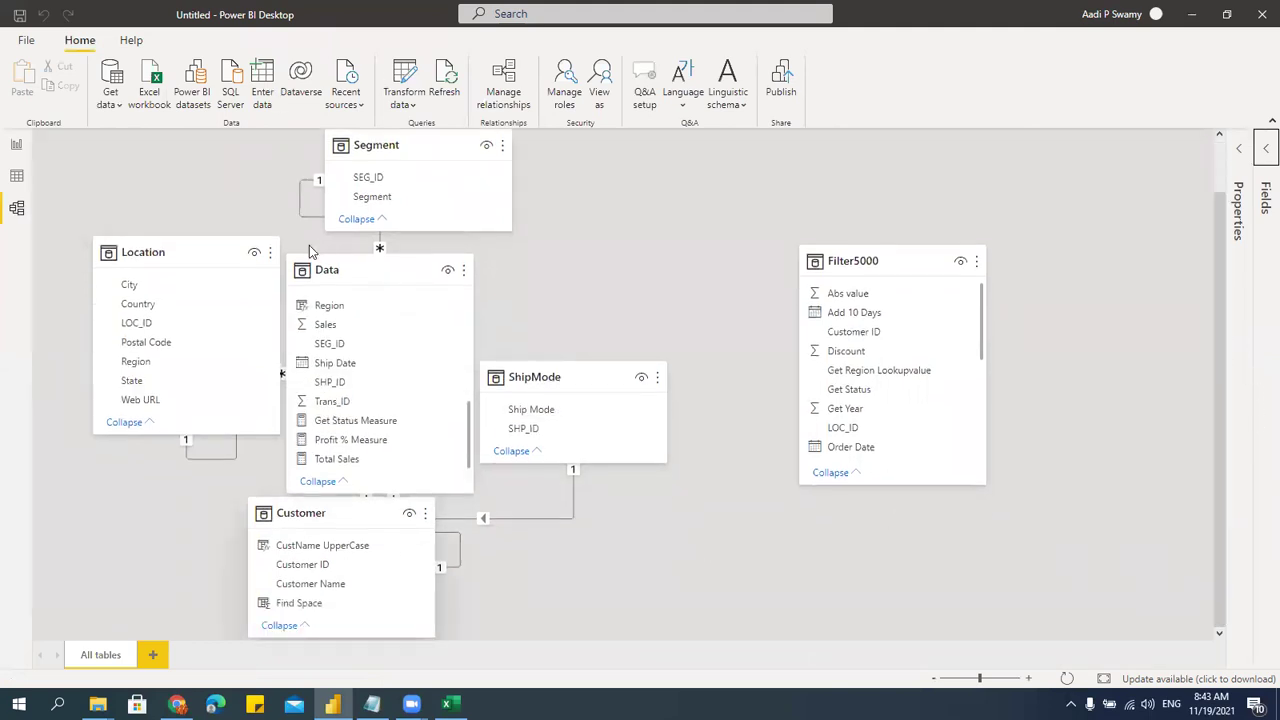
{"action": "left_click_drag", "start_coordinate": [160, 252], "coordinate": [155, 217]}
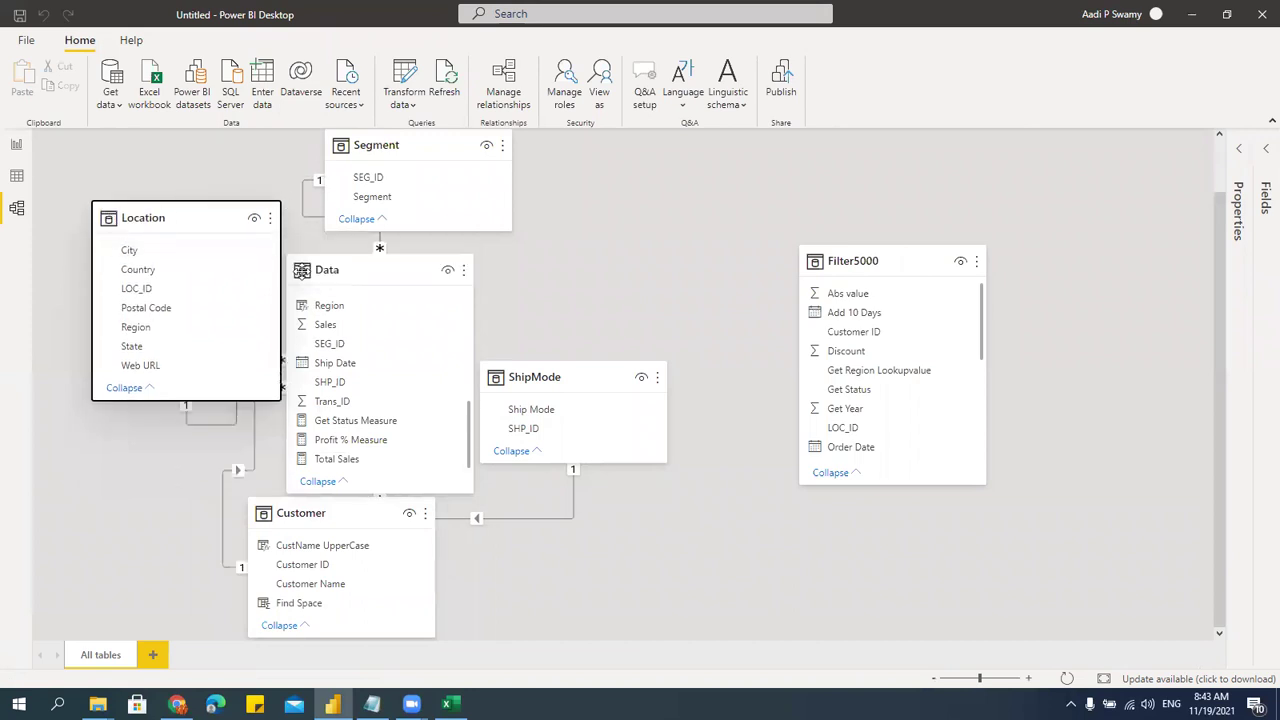
{"action": "left_click_drag", "start_coordinate": [301, 271], "coordinate": [365, 270]}
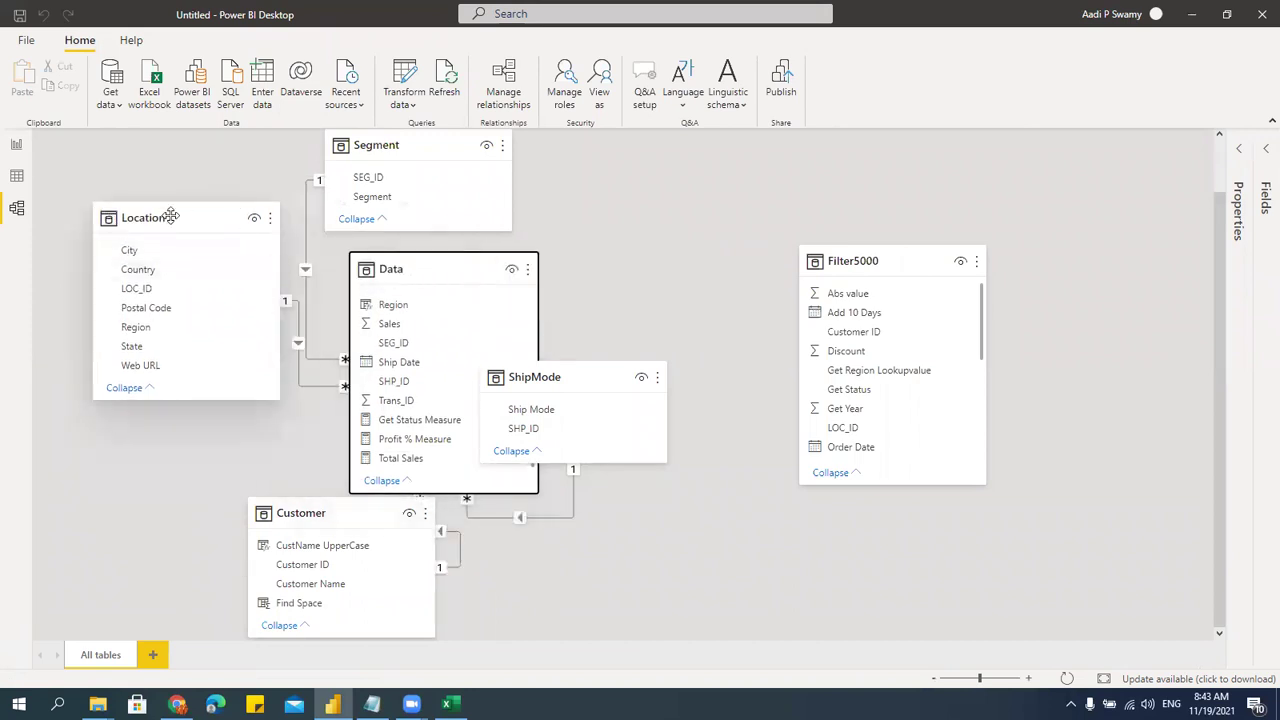
{"action": "left_click_drag", "start_coordinate": [172, 217], "coordinate": [171, 230]}
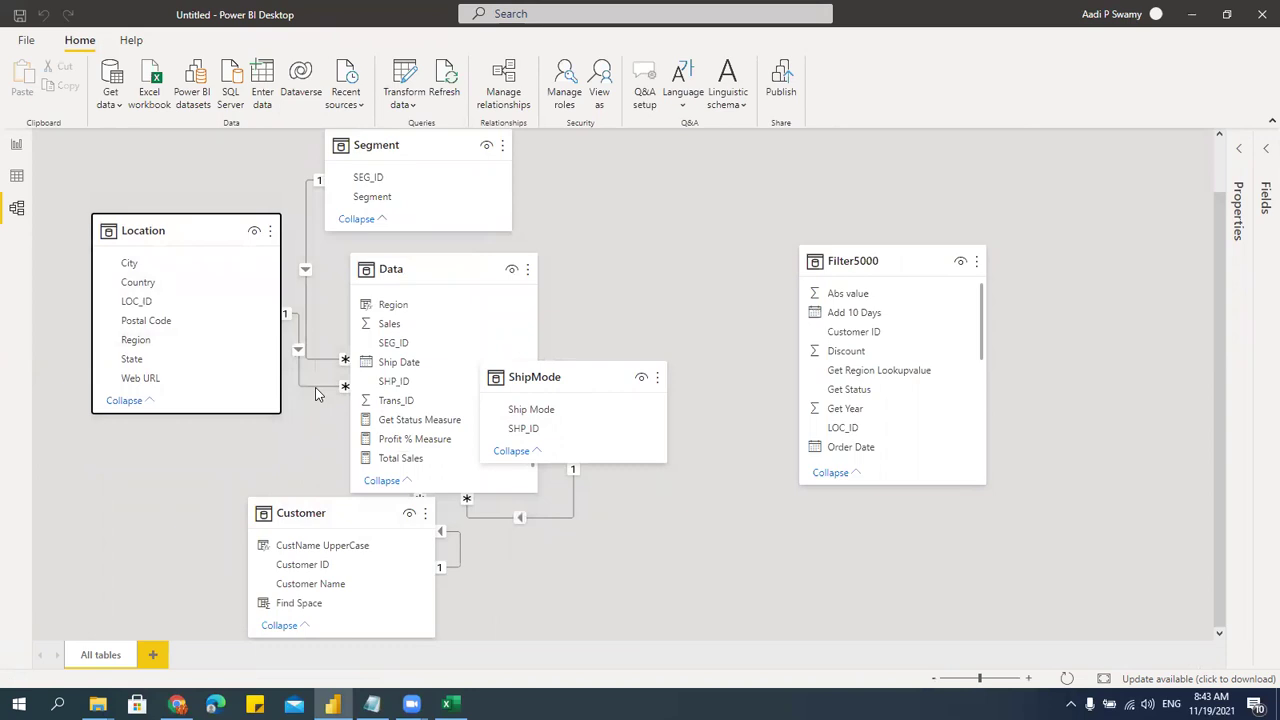
- Delete the relationship between the Location and Data tables and spread the two tables further apart
{"action": "right_click", "coordinate": [317, 386]}
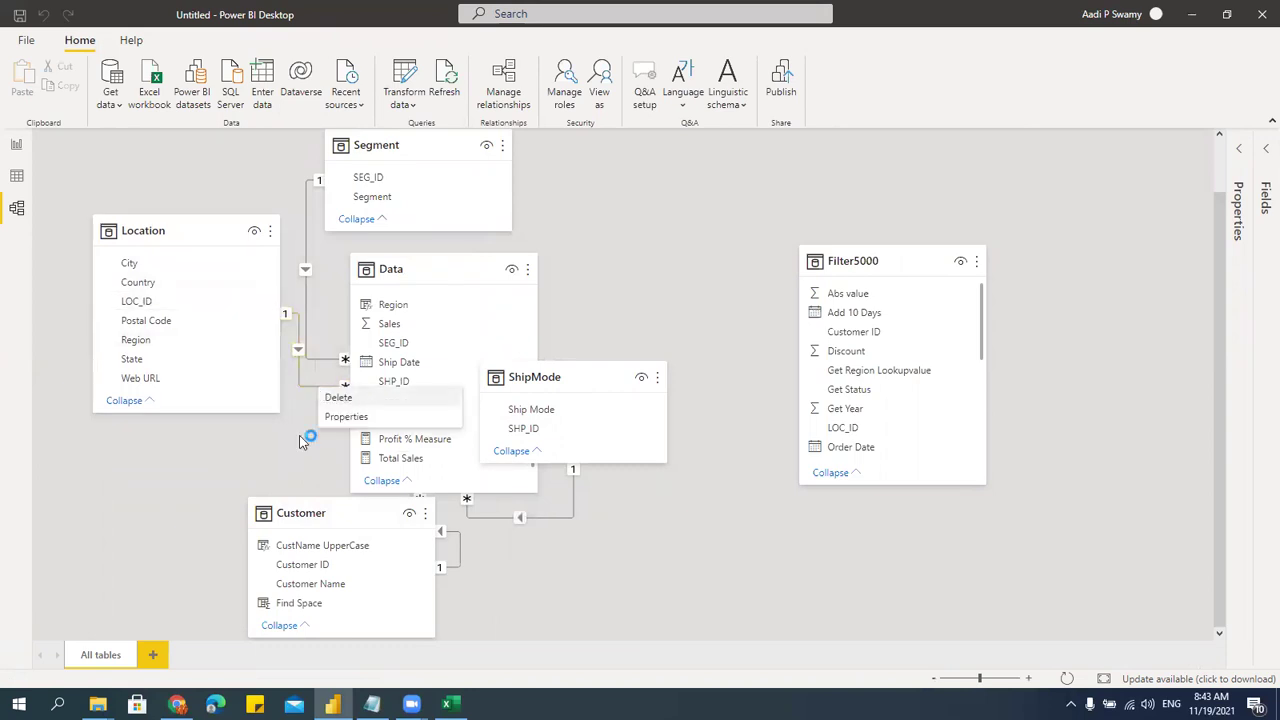
{"action": "left_click", "coordinate": [720, 376]}
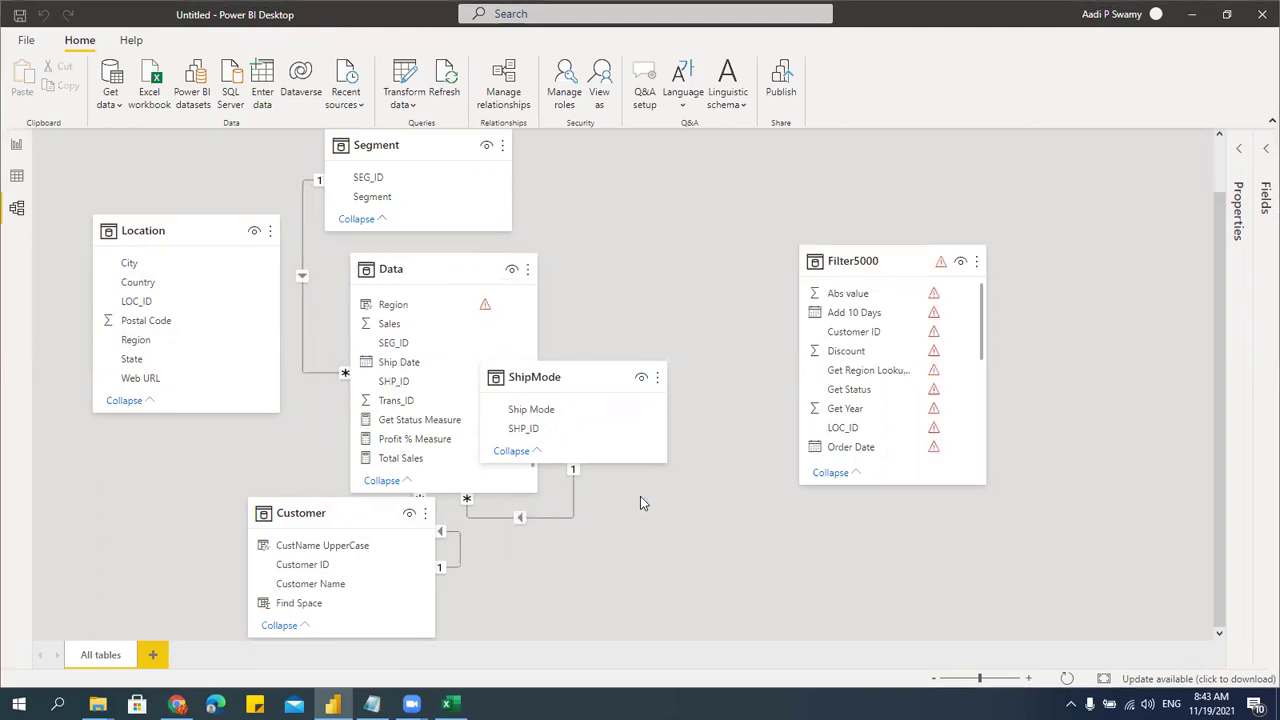
{"action": "left_click_drag", "start_coordinate": [169, 234], "coordinate": [165, 250]}
{"action": "left_click_drag", "start_coordinate": [429, 267], "coordinate": [461, 251]}
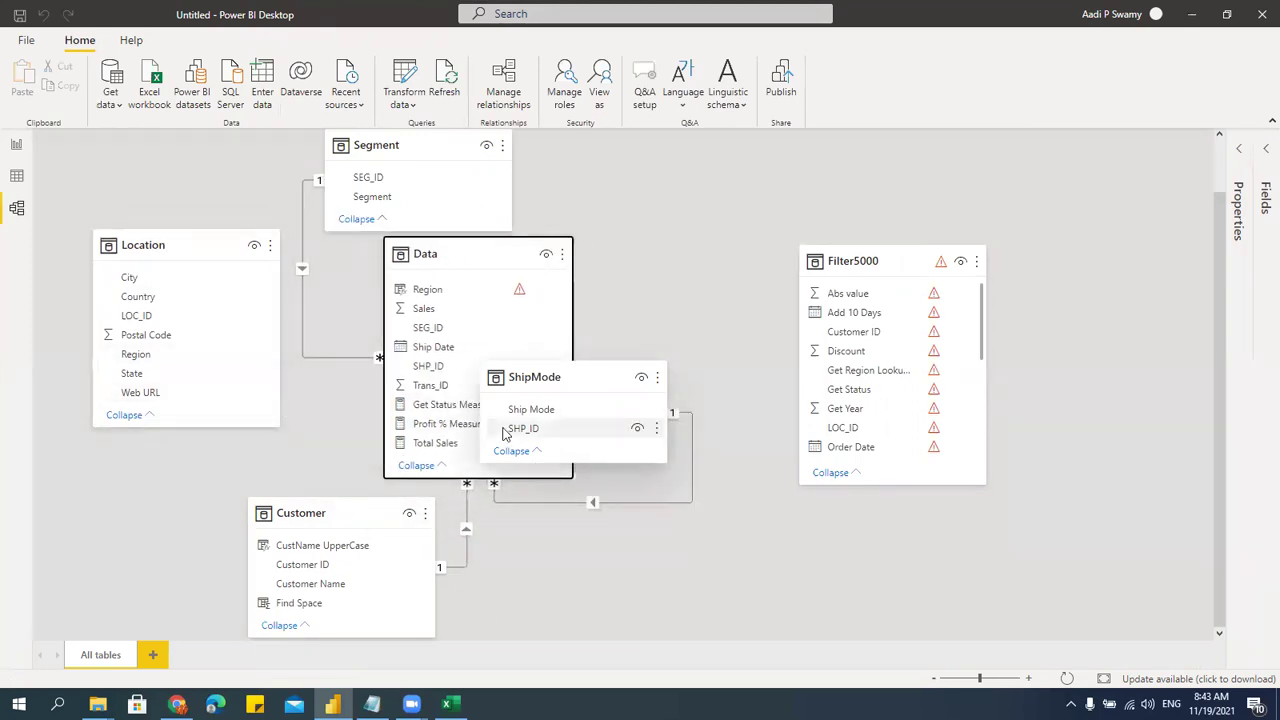
- Check how the Region and Get Region Lookupvalue columns in the Data table respond without the Location relationship
{"action": "left_click", "coordinate": [16, 145]}
{"action": "left_click", "coordinate": [16, 177]}
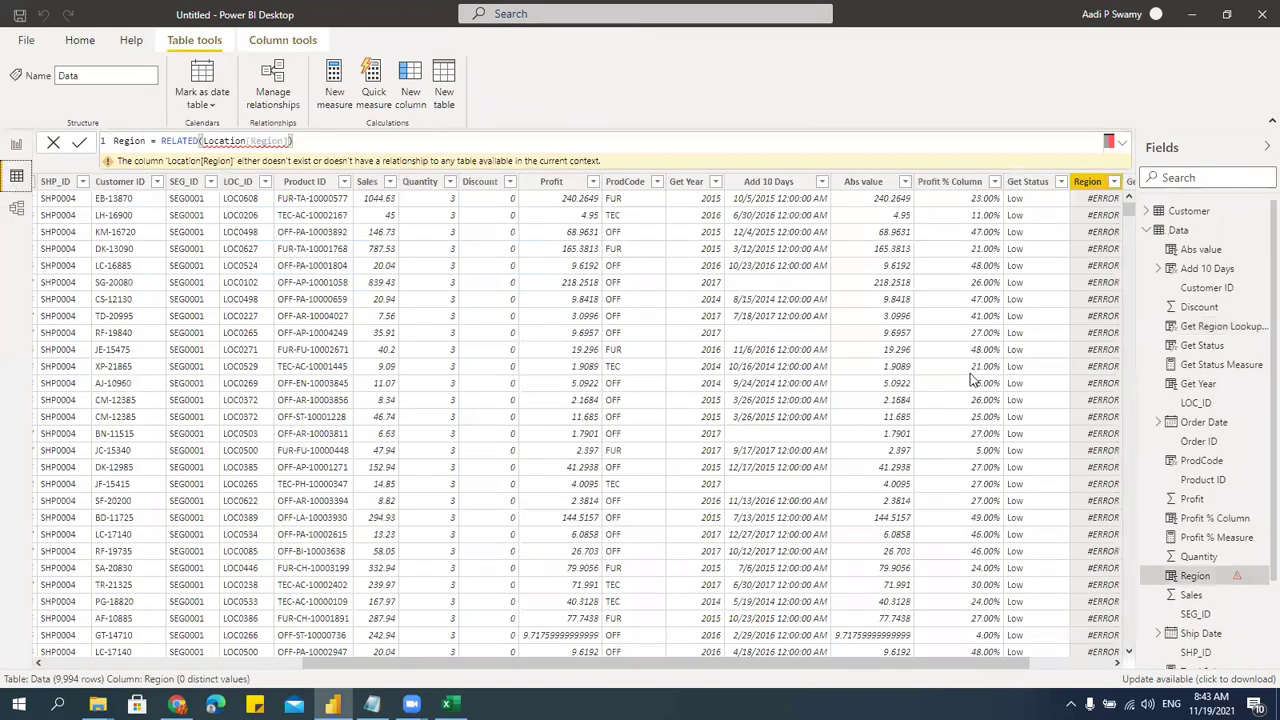
{"action": "scroll", "coordinate": [906, 638], "scroll_direction": "down", "scroll_amount": 2}
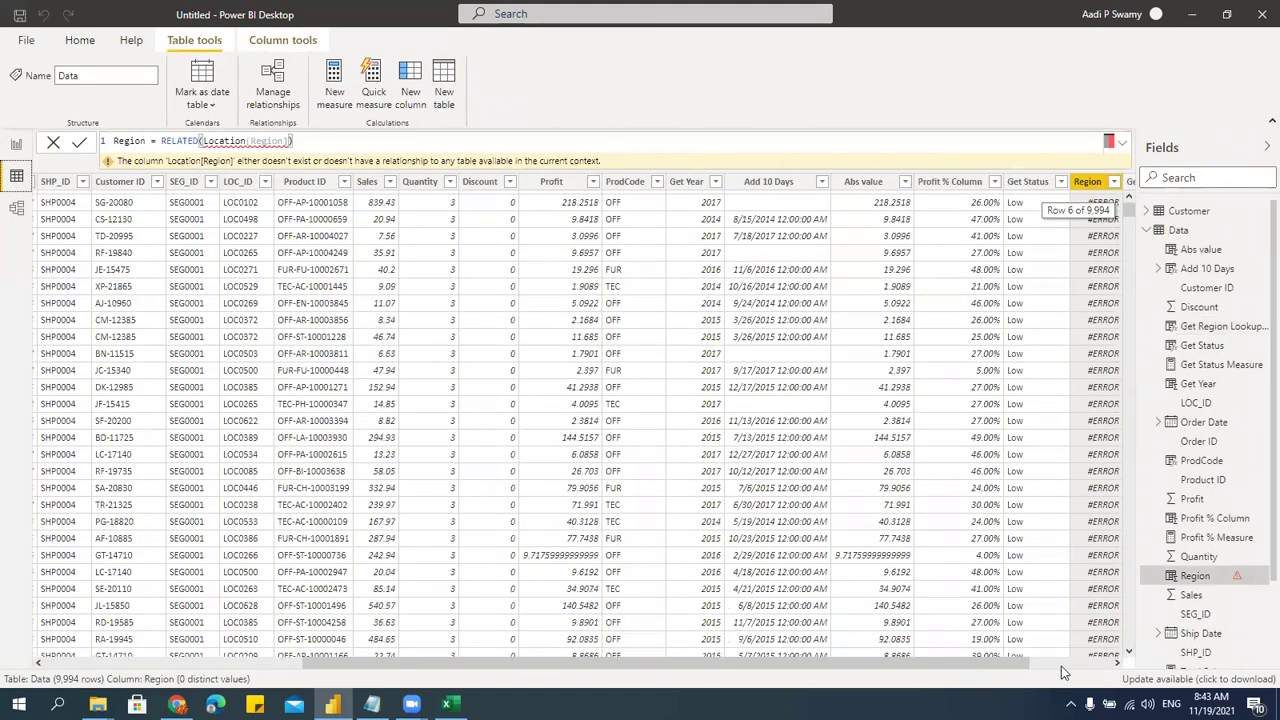
{"action": "scroll", "coordinate": [1100, 667], "scroll_direction": "right", "scroll_amount": 2}
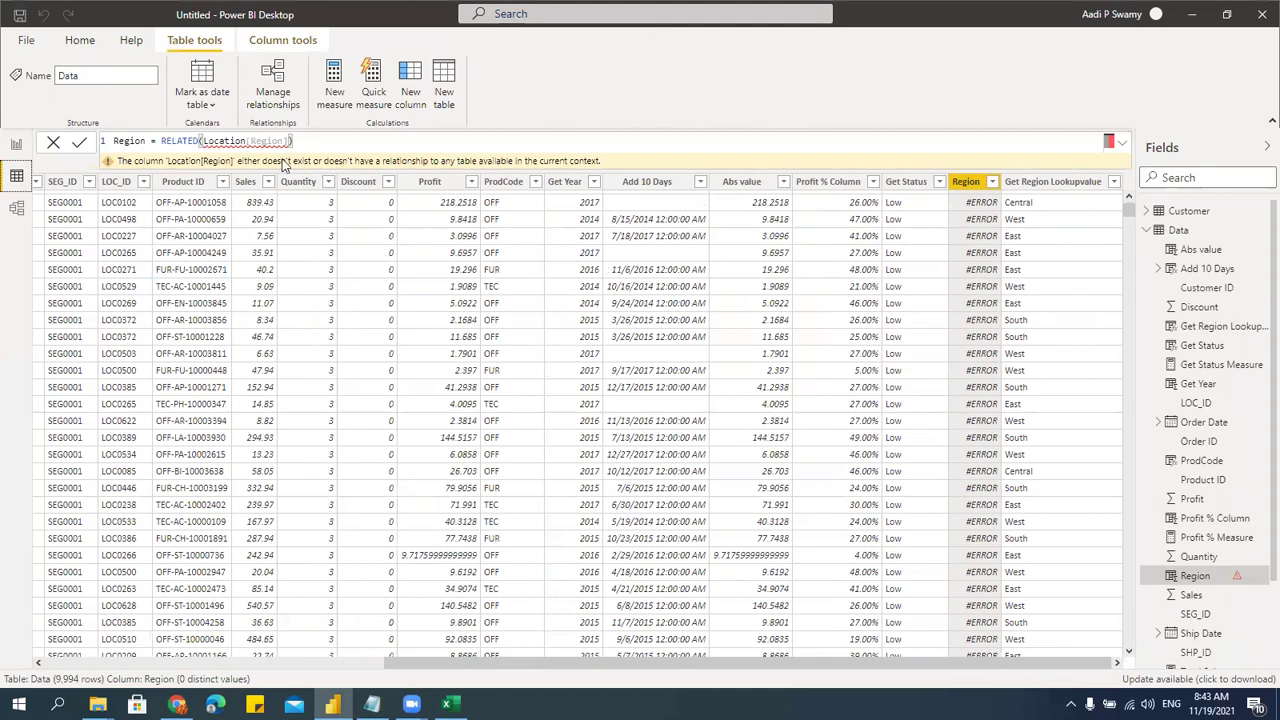
- Recreate the relationship between Location and Data on LOC_ID, moving ShipMode out of the way, and recheck the Region column in the Data table
{"action": "left_click", "coordinate": [16, 208]}
{"action": "left_click", "coordinate": [156, 316]}
{"action": "left_click_drag", "start_coordinate": [529, 375], "coordinate": [815, 162]}
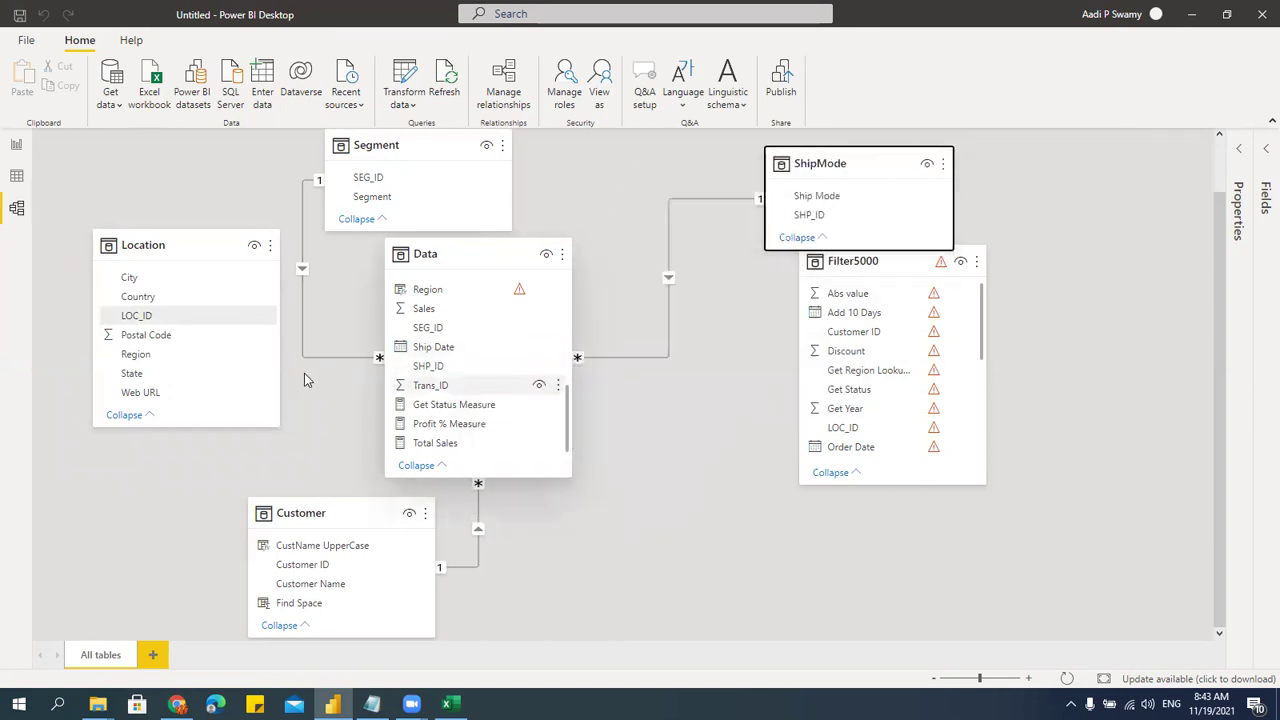
{"action": "left_click_drag", "start_coordinate": [568, 427], "coordinate": [574, 362]}
{"action": "left_click_drag", "start_coordinate": [160, 315], "coordinate": [414, 343]}
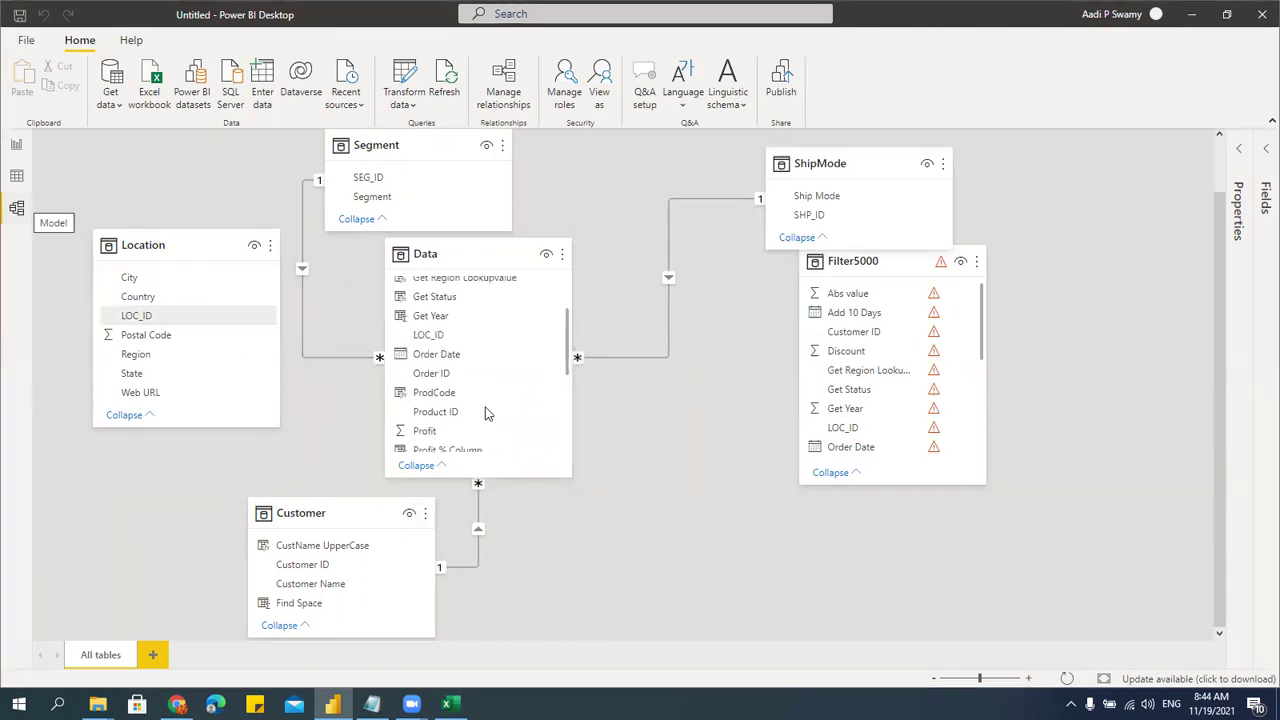
{"action": "left_click", "coordinate": [16, 146]}
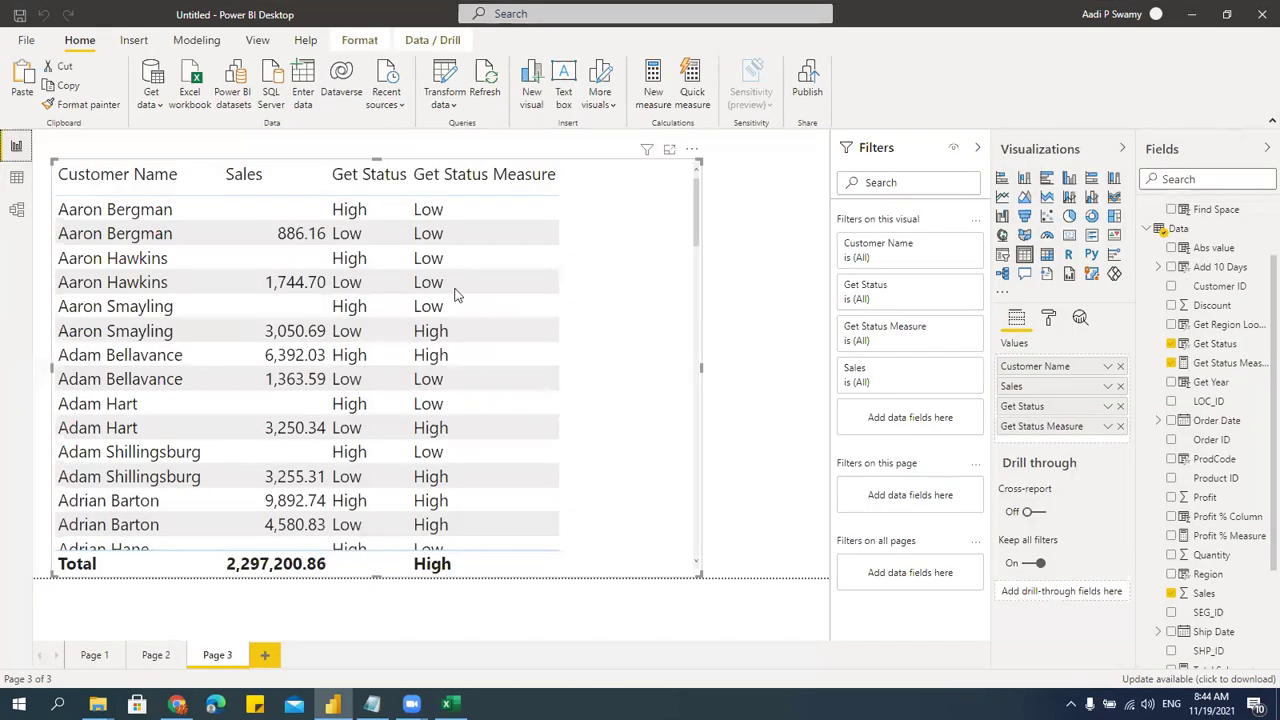
{"action": "left_click", "coordinate": [16, 174]}
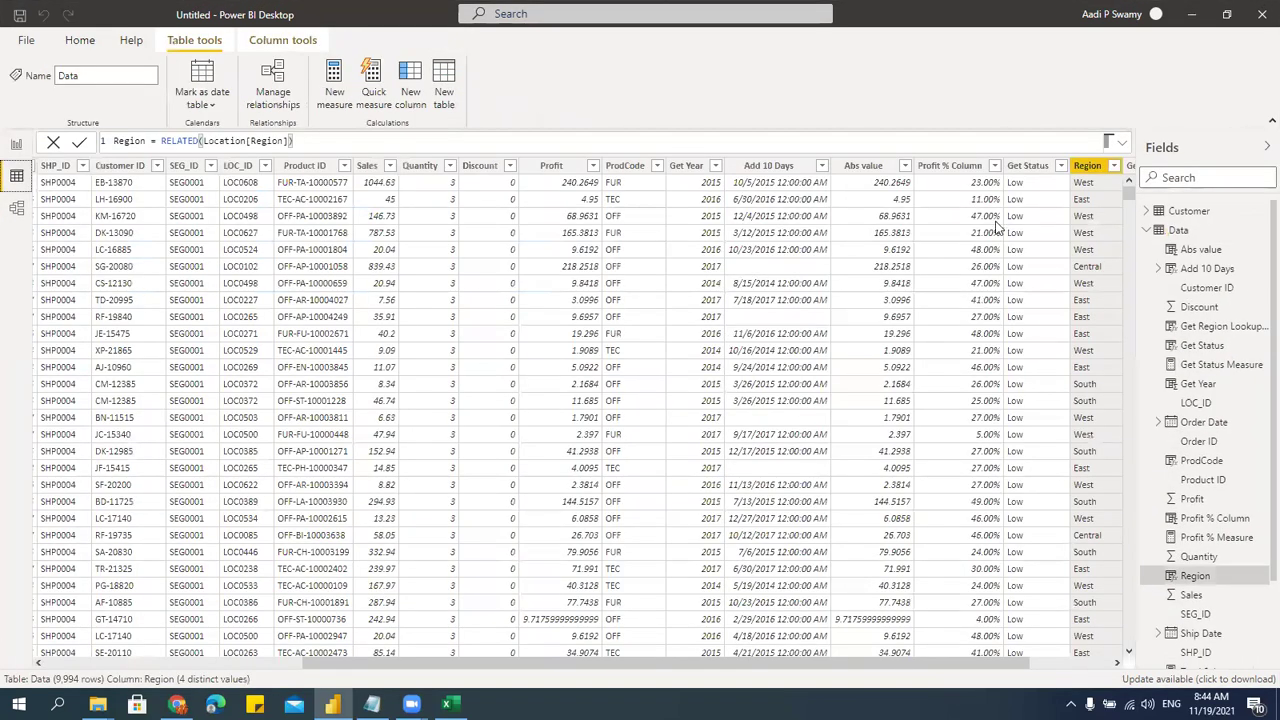
- Compare the two region columns in Data, and skim the formula sections of DAX Functions.txt in Notepad through Format Numbers
{"action": "left_click", "coordinate": [1088, 666]}
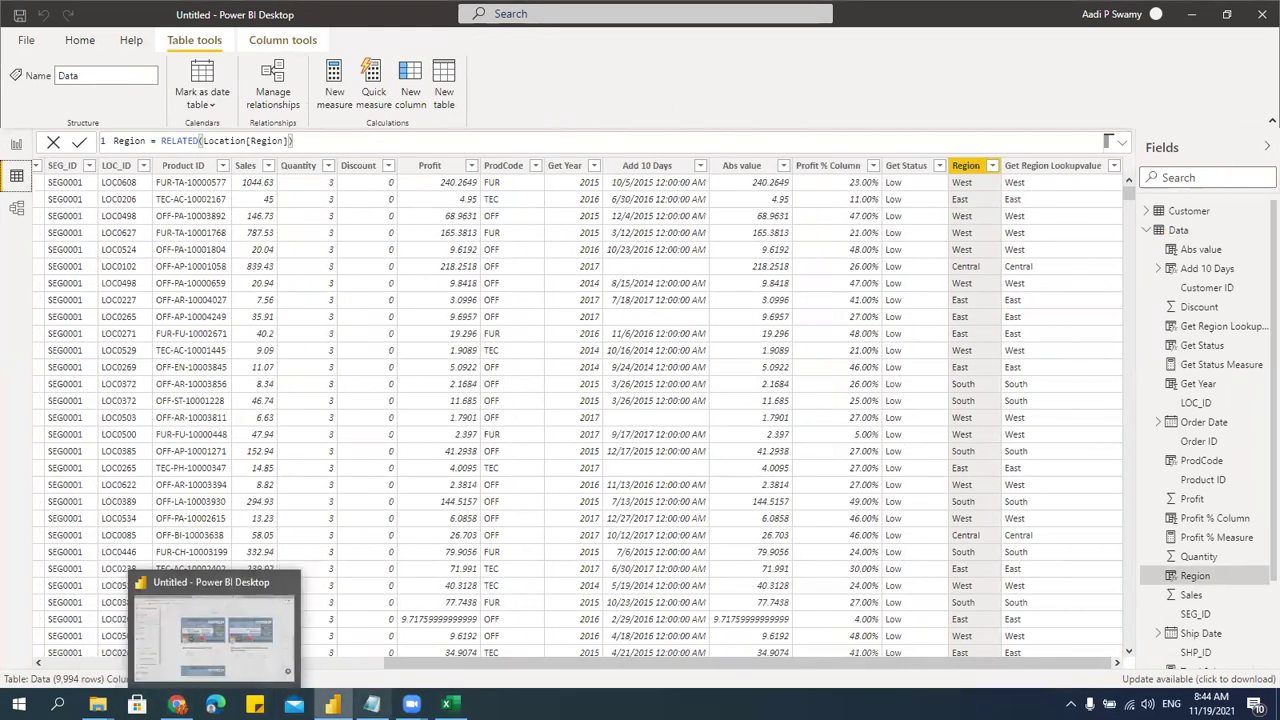
{"action": "left_click", "coordinate": [372, 704]}
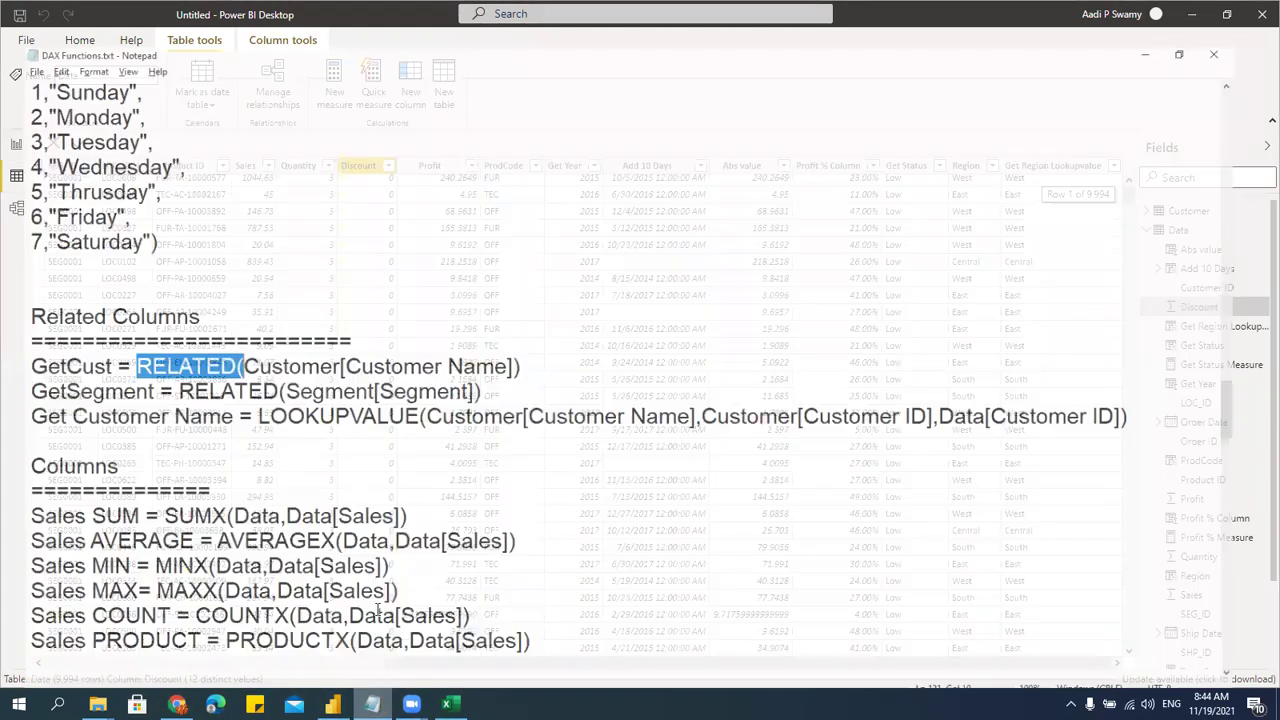
{"action": "scroll", "coordinate": [357, 406], "scroll_direction": "down", "scroll_amount": 3}
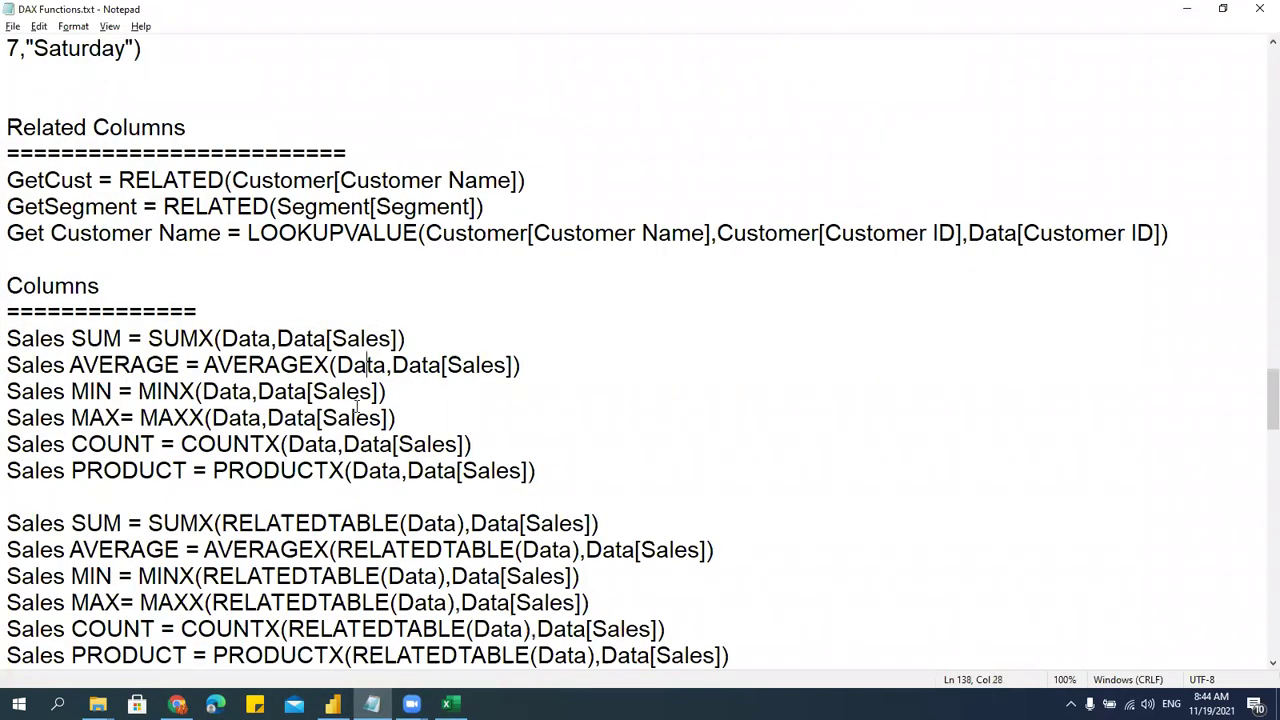
{"action": "scroll", "coordinate": [406, 483], "scroll_direction": "down", "scroll_amount": 4}
{"action": "scroll", "coordinate": [406, 483], "scroll_direction": "down", "scroll_amount": 10}
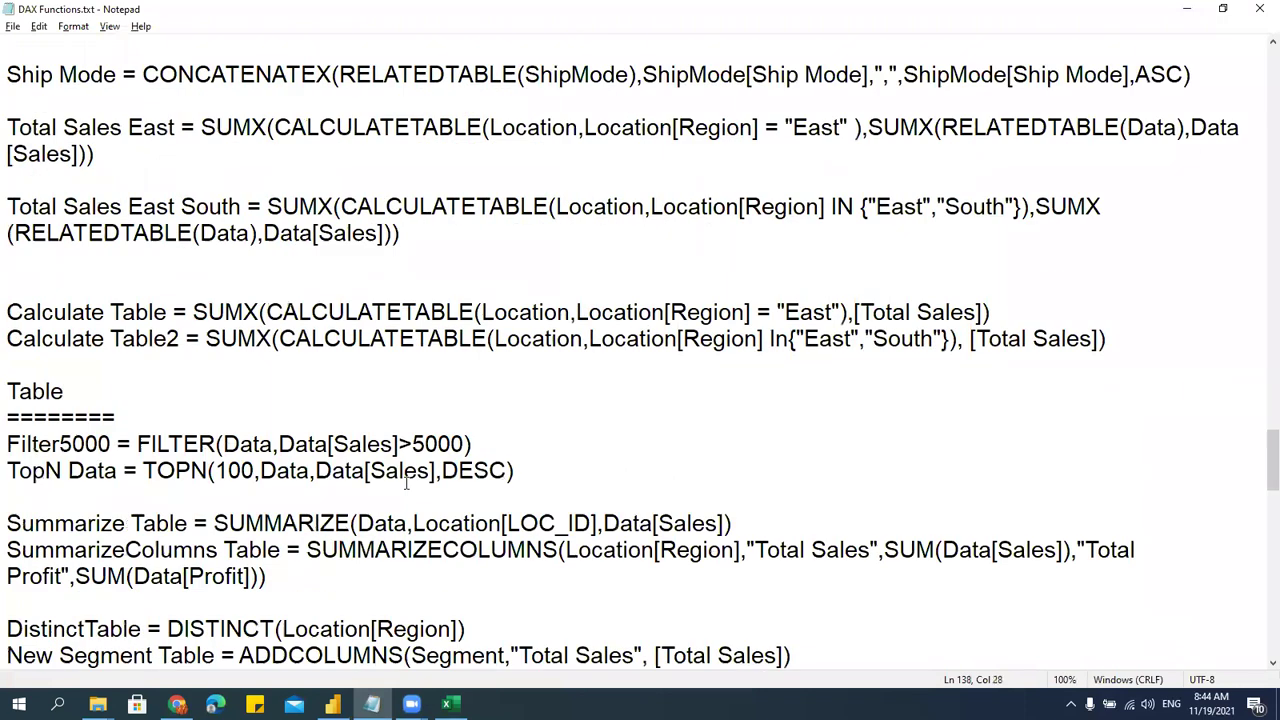
{"action": "scroll", "coordinate": [406, 483], "scroll_direction": "down", "scroll_amount": 3}
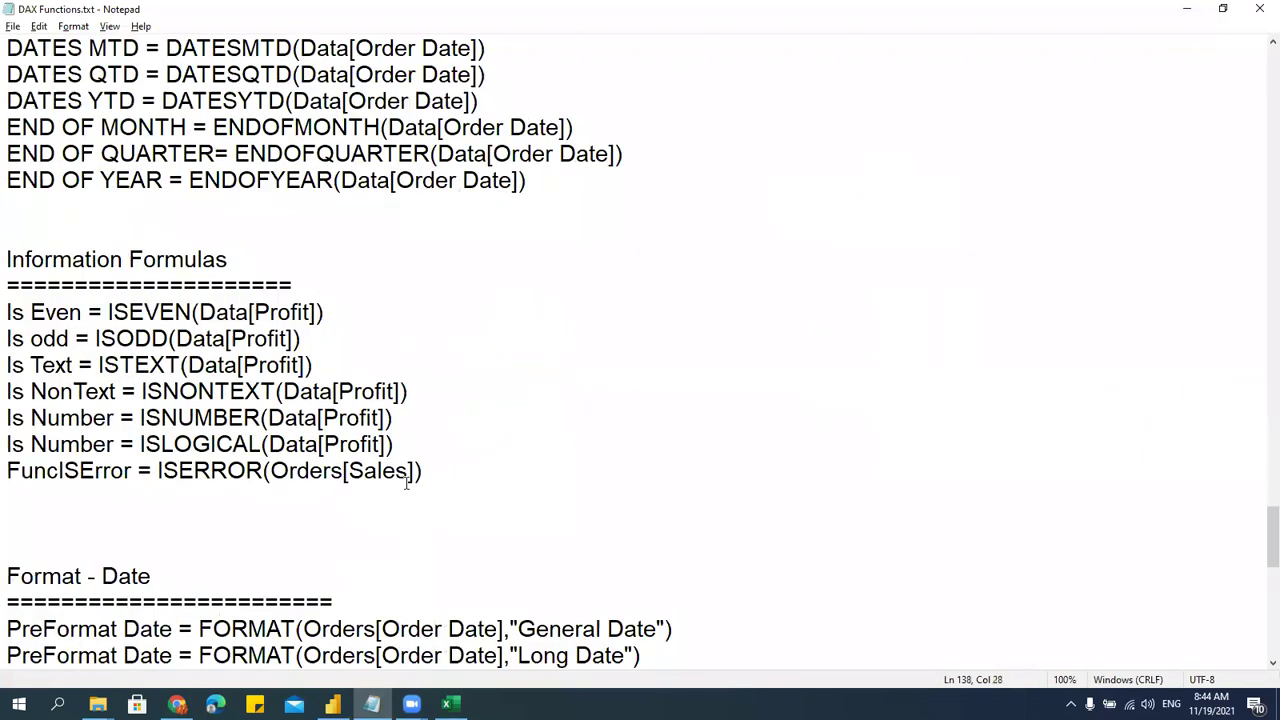
{"action": "scroll", "coordinate": [406, 483], "scroll_direction": "down", "scroll_amount": 12}
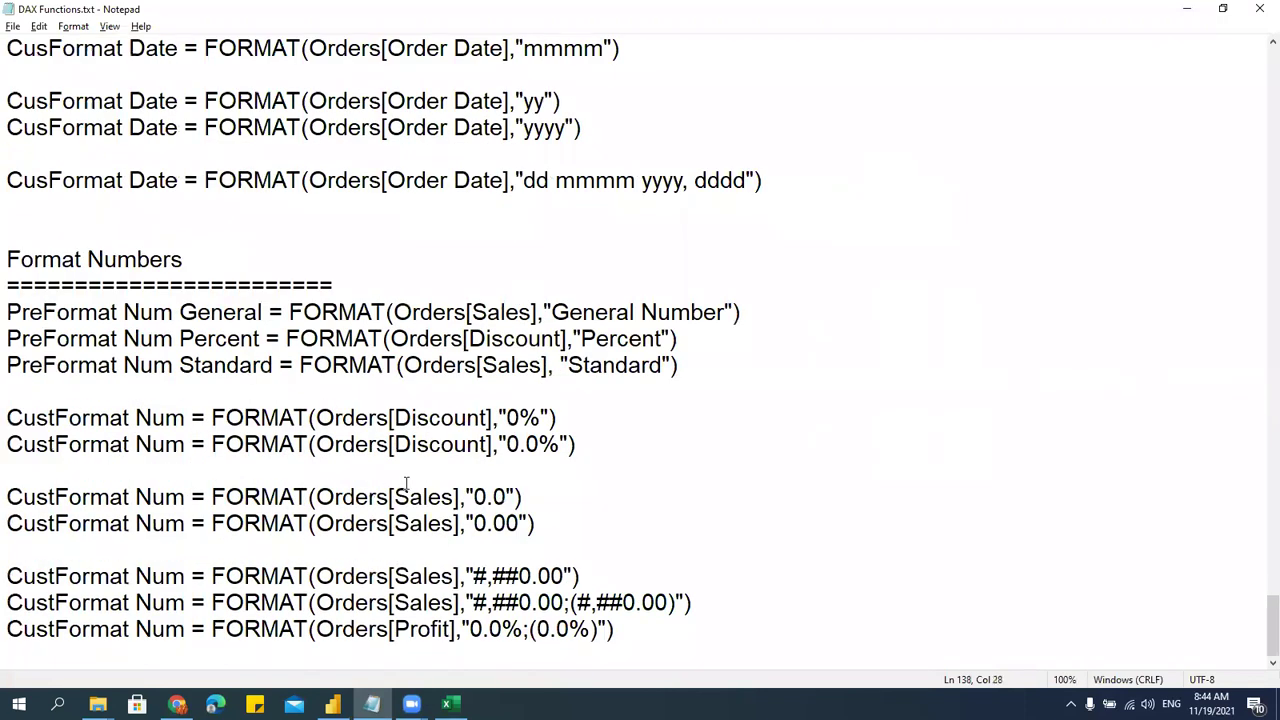
{"action": "scroll", "coordinate": [406, 483], "scroll_direction": "up", "scroll_amount": 15}
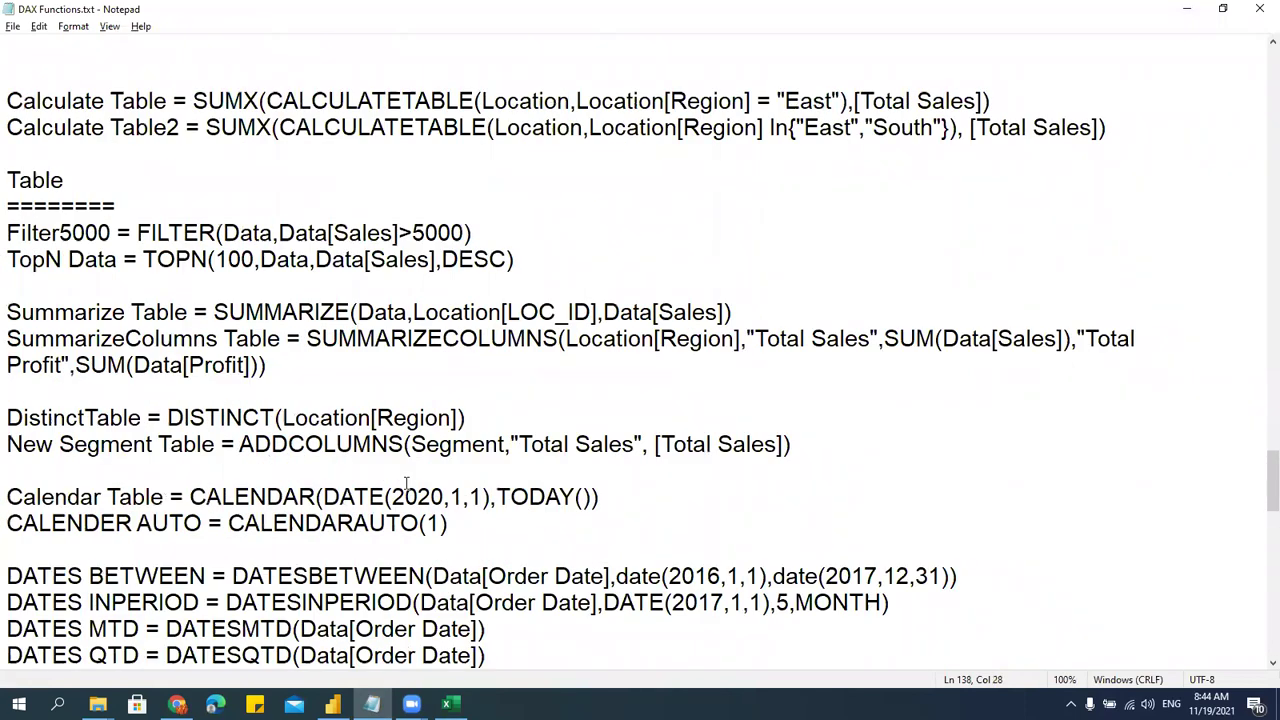
- Go through the notes from Text Functions and Date Functions to the Measure, Related Columns and Columns sections
{"action": "scroll", "coordinate": [183, 347], "scroll_direction": "up", "scroll_amount": 20}
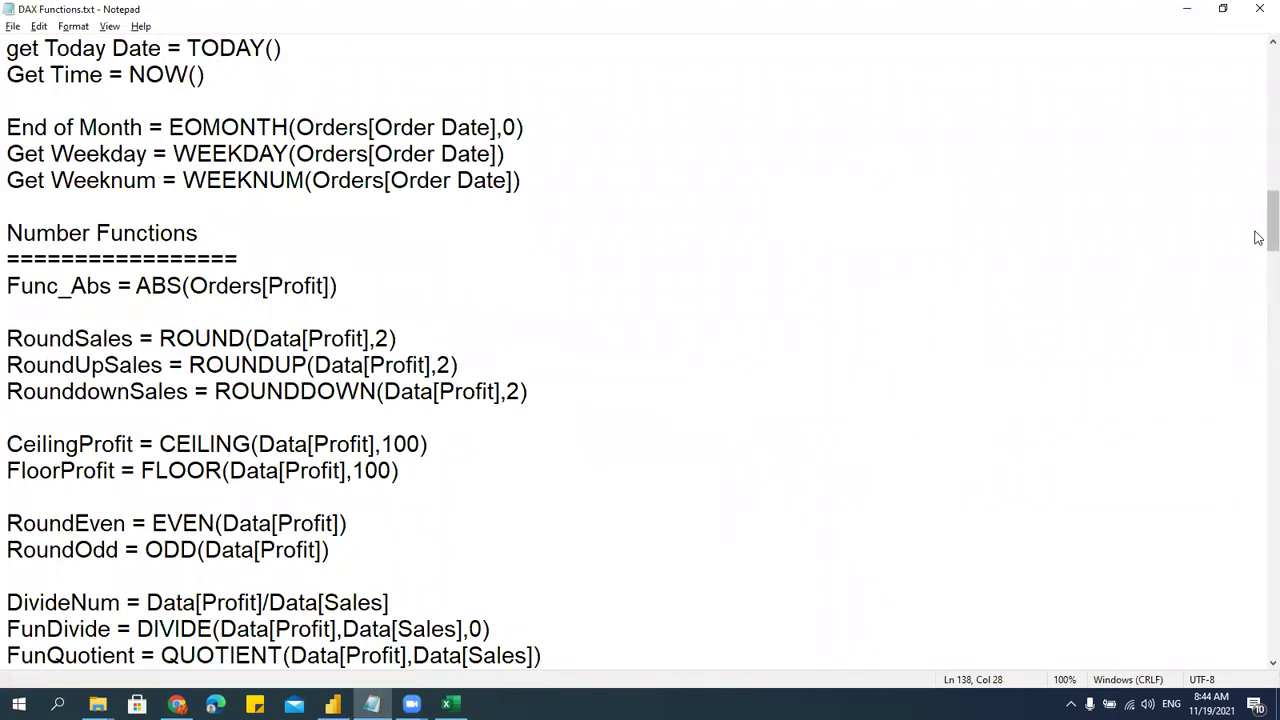
{"action": "scroll", "coordinate": [1258, 237], "scroll_direction": "up", "scroll_amount": 20}
{"action": "scroll", "coordinate": [8, 401], "scroll_direction": "down", "scroll_amount": 4}
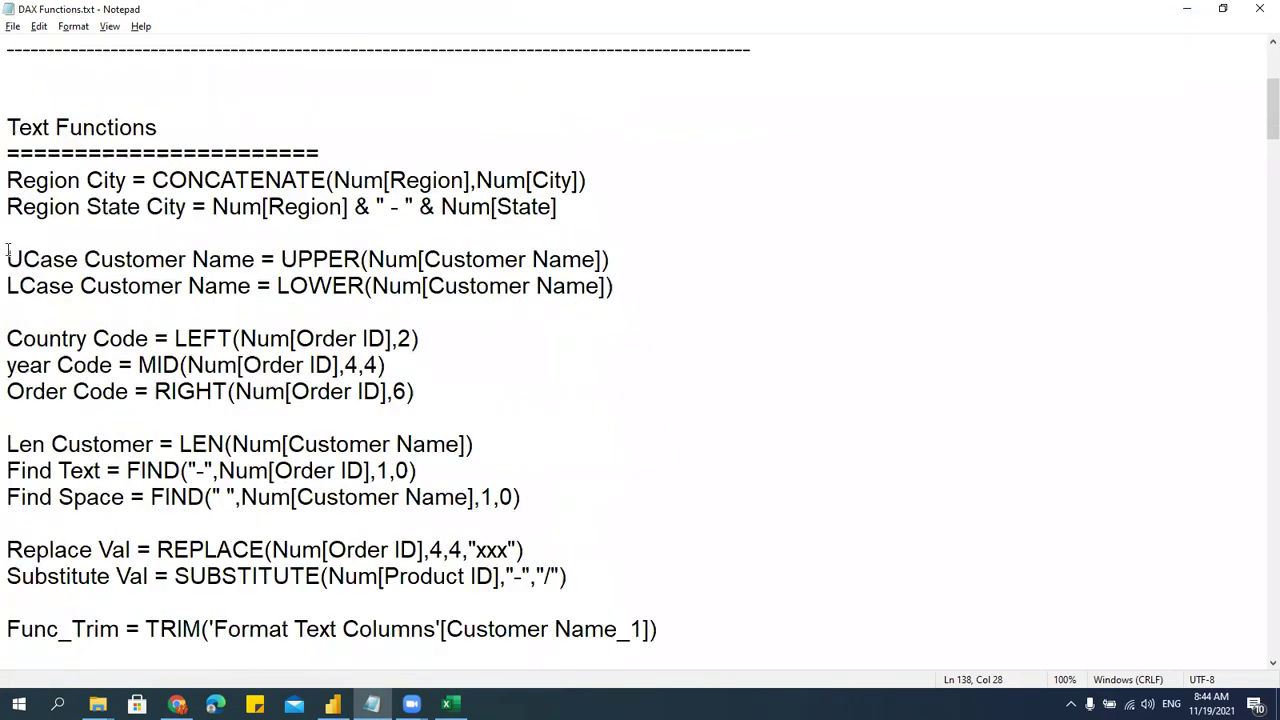
{"action": "left_click_drag", "start_coordinate": [7, 127], "coordinate": [222, 502]}
{"action": "scroll", "coordinate": [222, 502], "scroll_direction": "down", "scroll_amount": 20}
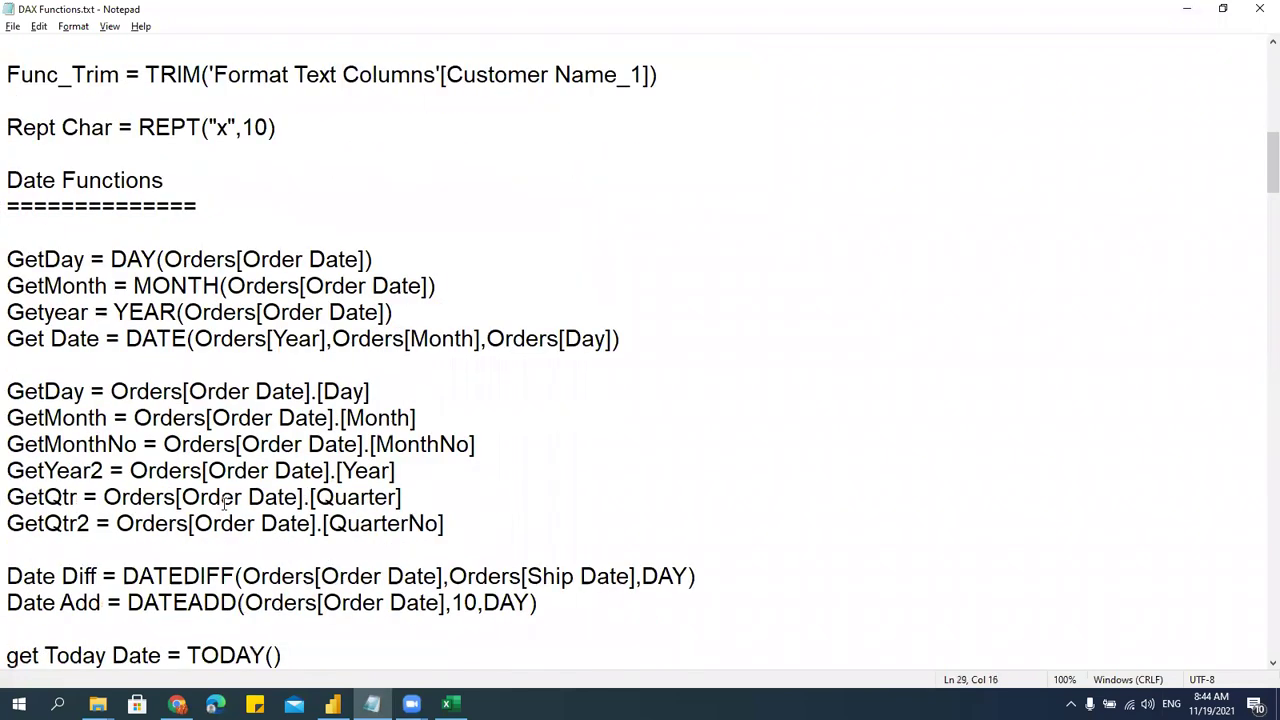
{"action": "scroll", "coordinate": [222, 502], "scroll_direction": "down", "scroll_amount": 10}
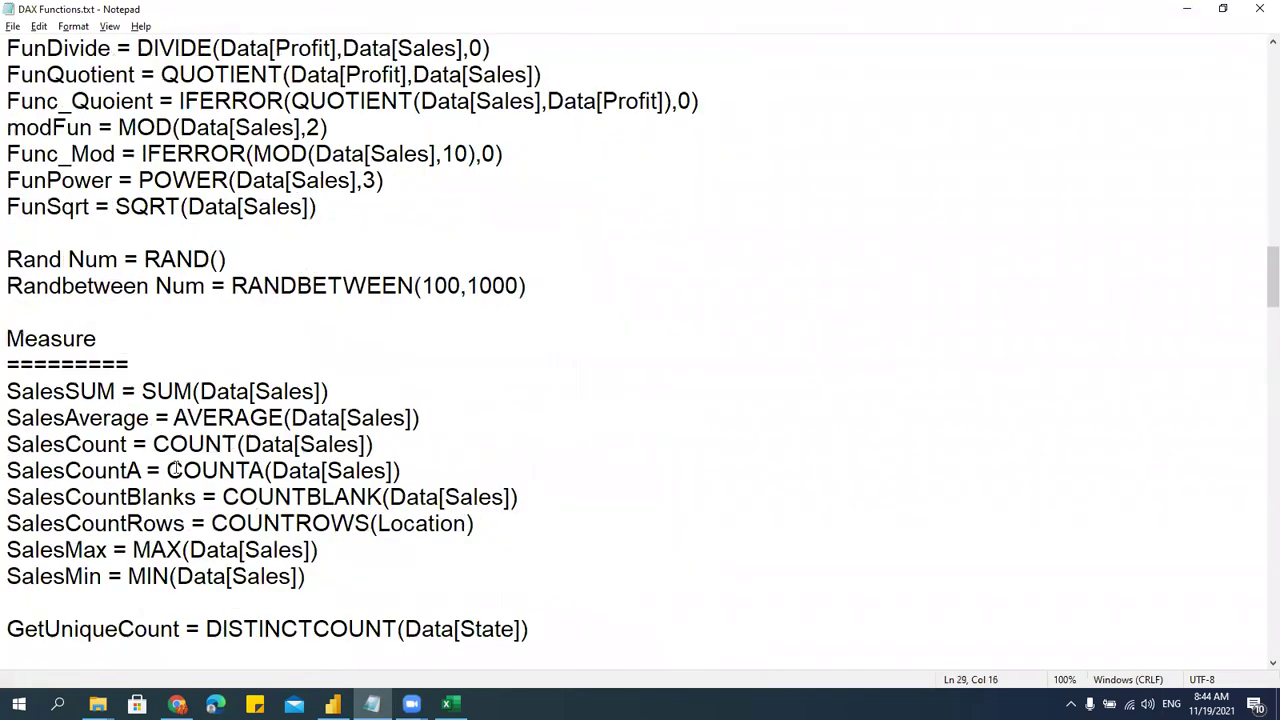
{"action": "left_click", "coordinate": [106, 388]}
{"action": "scroll", "coordinate": [84, 512], "scroll_direction": "down", "scroll_amount": 5}
{"action": "scroll", "coordinate": [84, 512], "scroll_direction": "down", "scroll_amount": 5}
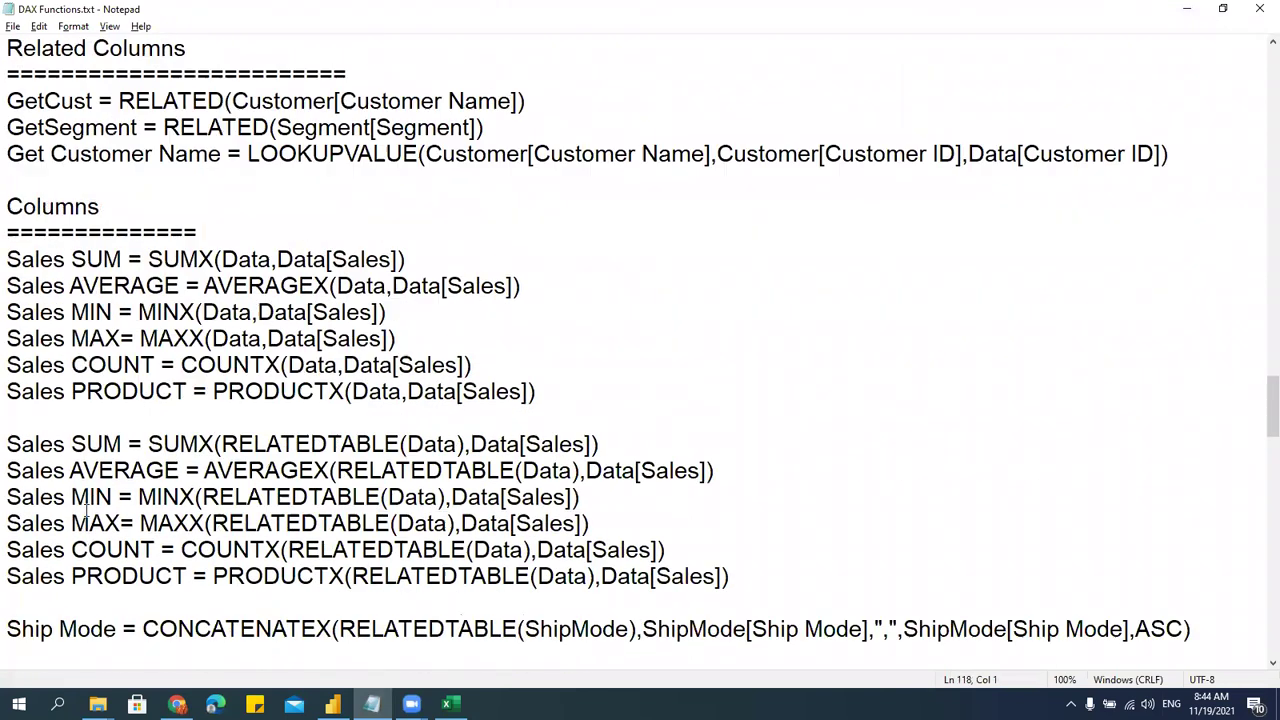
{"action": "scroll", "coordinate": [88, 511], "scroll_direction": "down", "scroll_amount": 7}
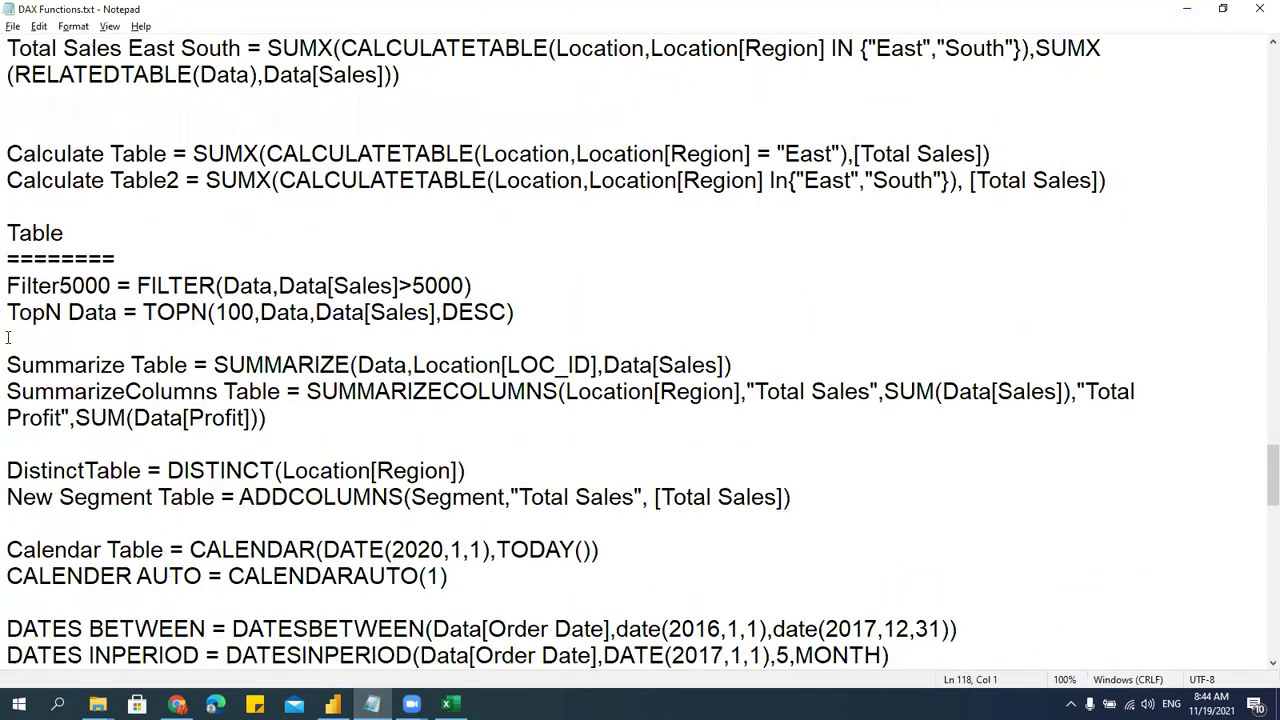
- Examine the Table section formulas in the notes, highlighting the Location[Region] arguments of SUMMARIZECOLUMNS and DISTINCT
{"action": "left_click_drag", "start_coordinate": [8, 286], "coordinate": [170, 550]}
{"action": "scroll", "coordinate": [290, 549], "scroll_direction": "down", "scroll_amount": 3}
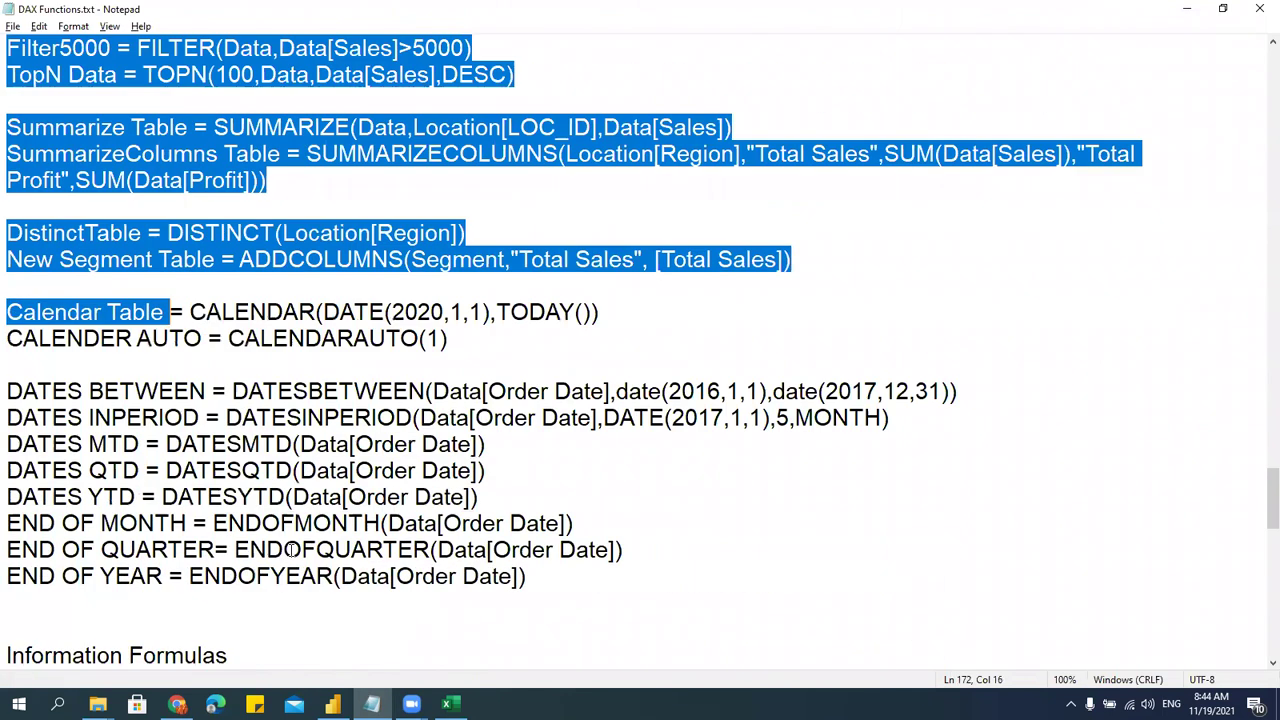
{"action": "scroll", "coordinate": [290, 549], "scroll_direction": "up", "scroll_amount": 3}
{"action": "left_click", "coordinate": [251, 418]}
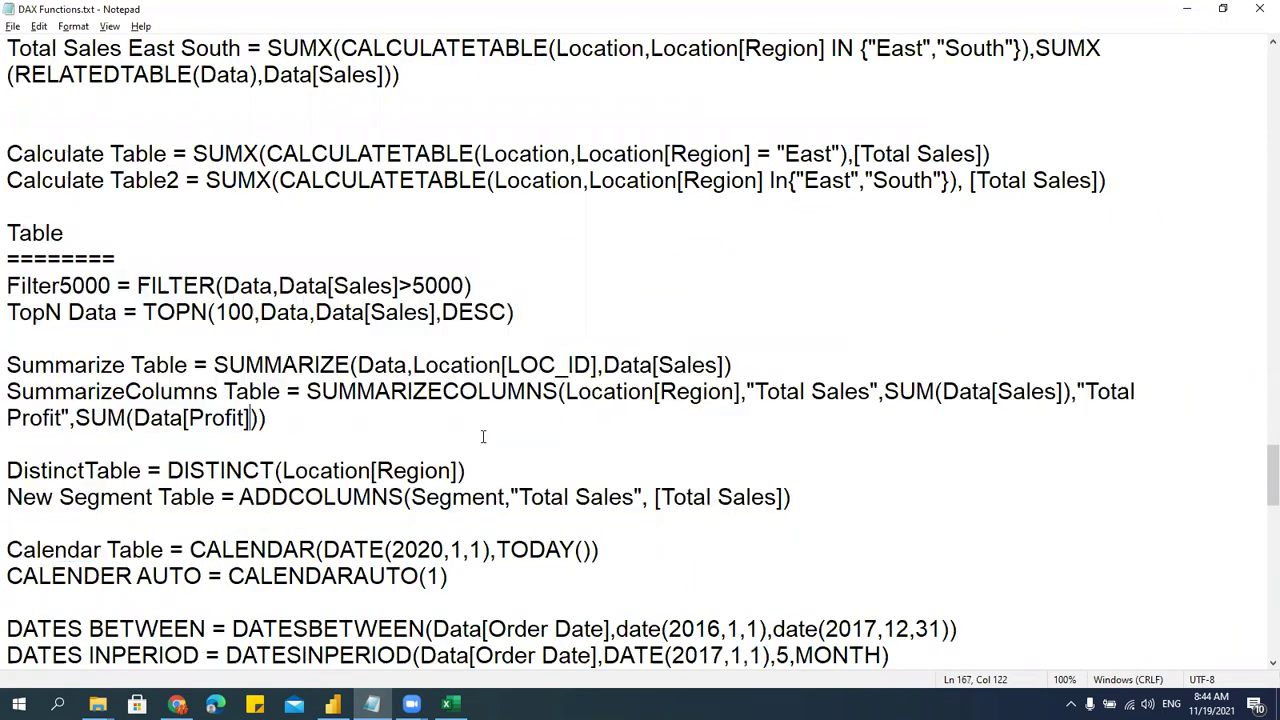
{"action": "left_click_drag", "start_coordinate": [557, 392], "coordinate": [756, 394]}
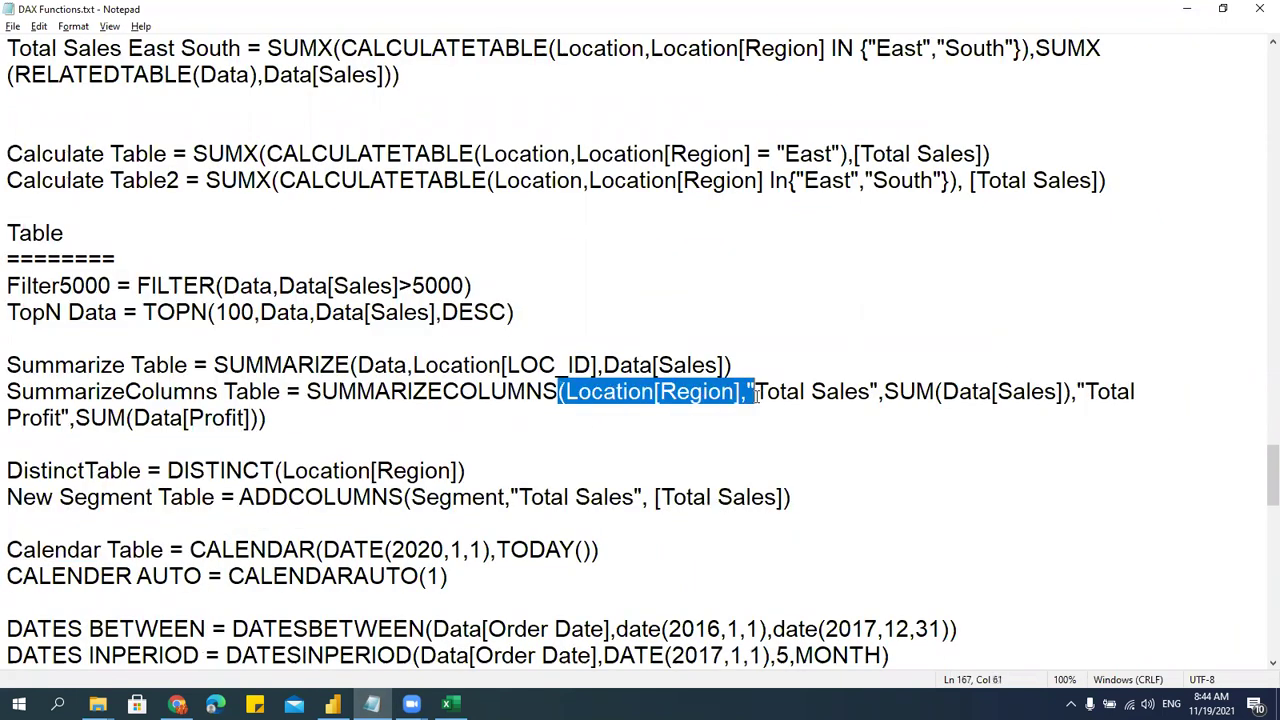
{"action": "left_click", "coordinate": [612, 463]}
{"action": "scroll", "coordinate": [589, 509], "scroll_direction": "down", "scroll_amount": 2}
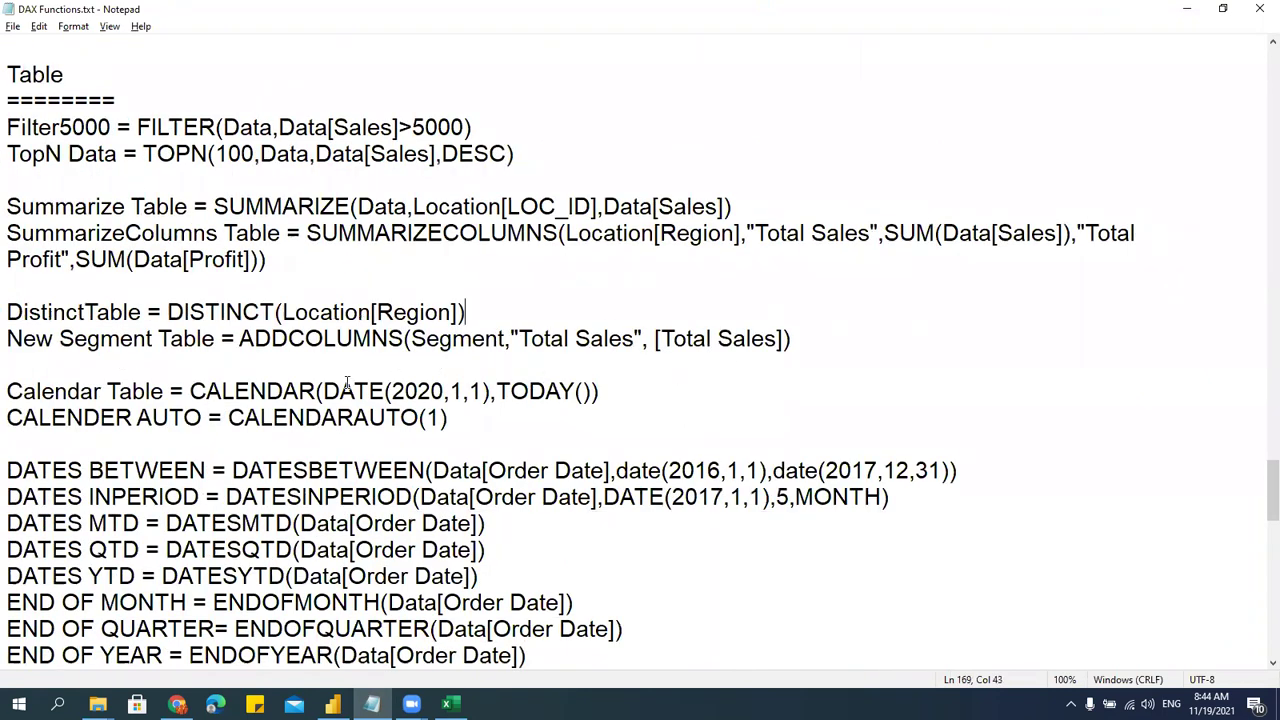
{"action": "left_click_drag", "start_coordinate": [283, 314], "coordinate": [465, 316]}
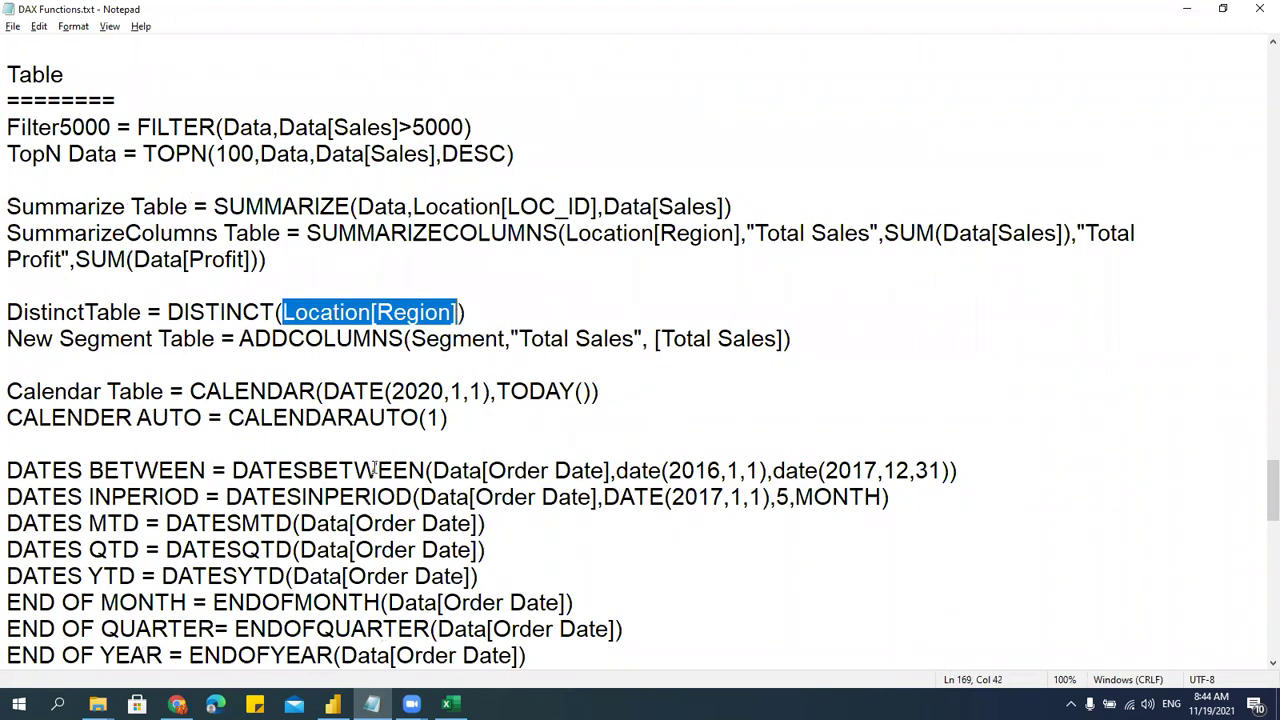
{"action": "left_click", "coordinate": [356, 391]}
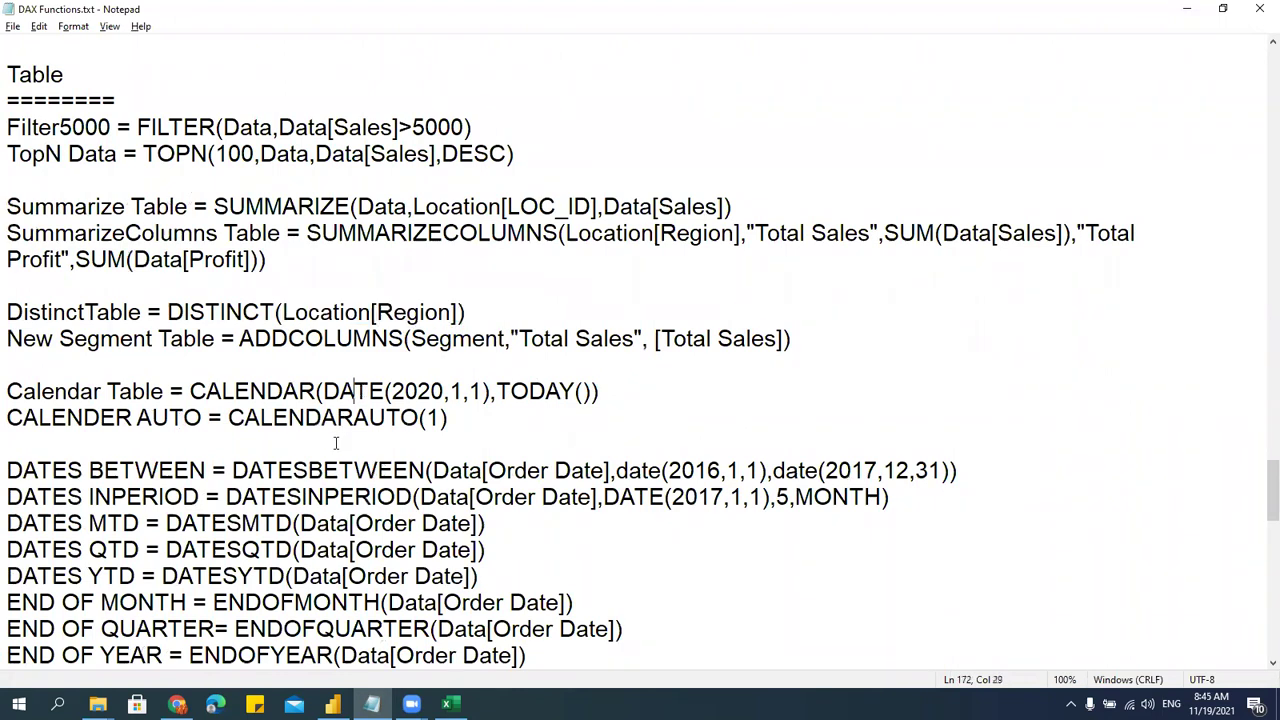
{"action": "scroll", "coordinate": [336, 443], "scroll_direction": "up", "scroll_amount": 20}
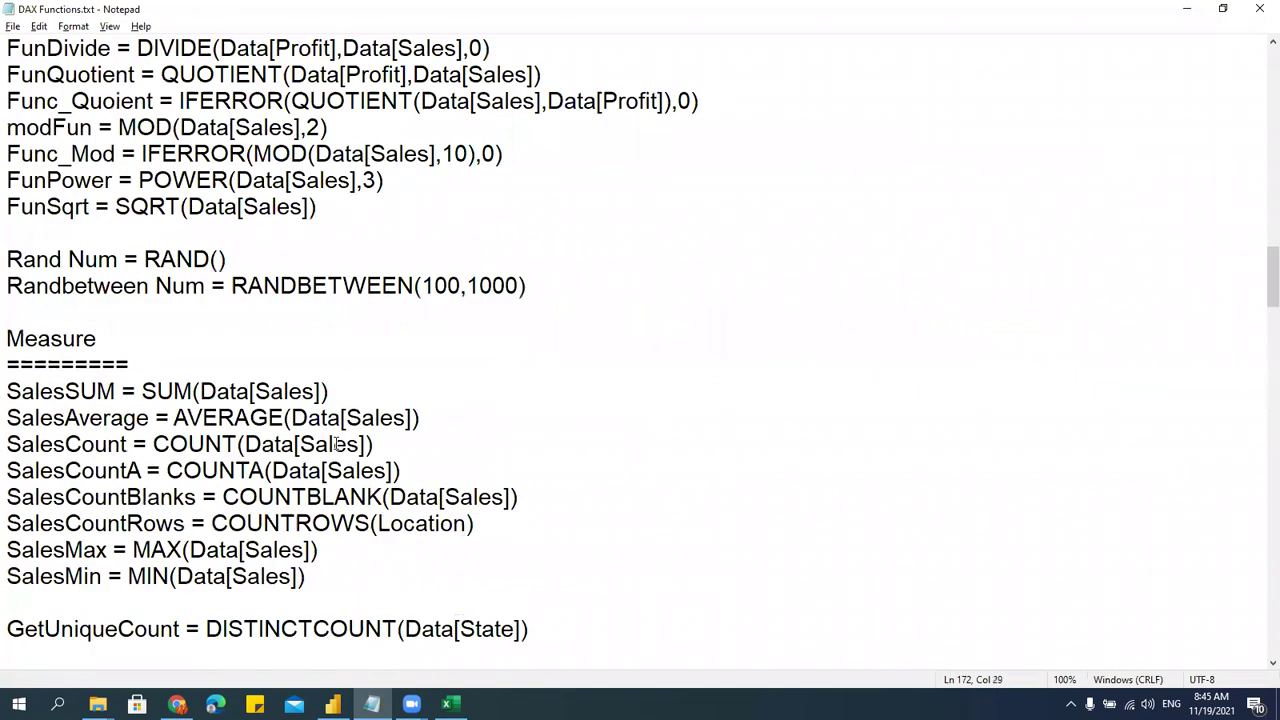
{"action": "scroll", "coordinate": [336, 443], "scroll_direction": "up", "scroll_amount": 15}
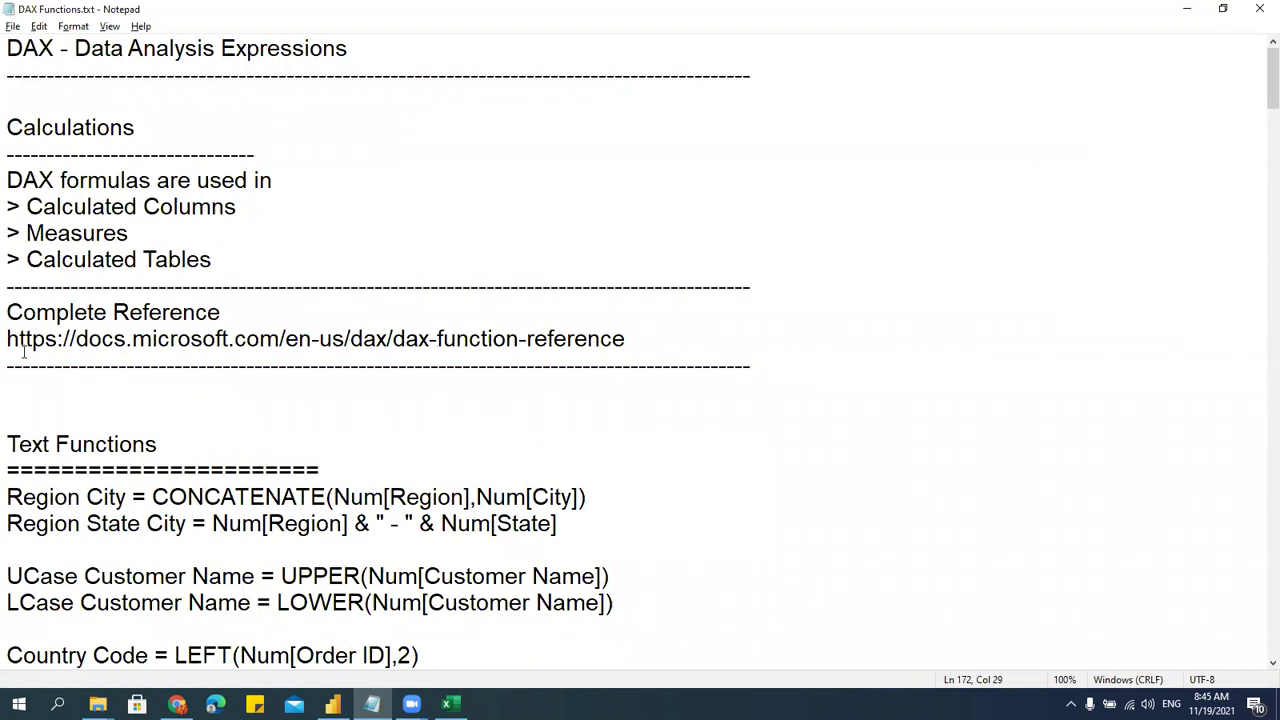
{"action": "left_click_drag", "start_coordinate": [7, 339], "coordinate": [662, 339]}
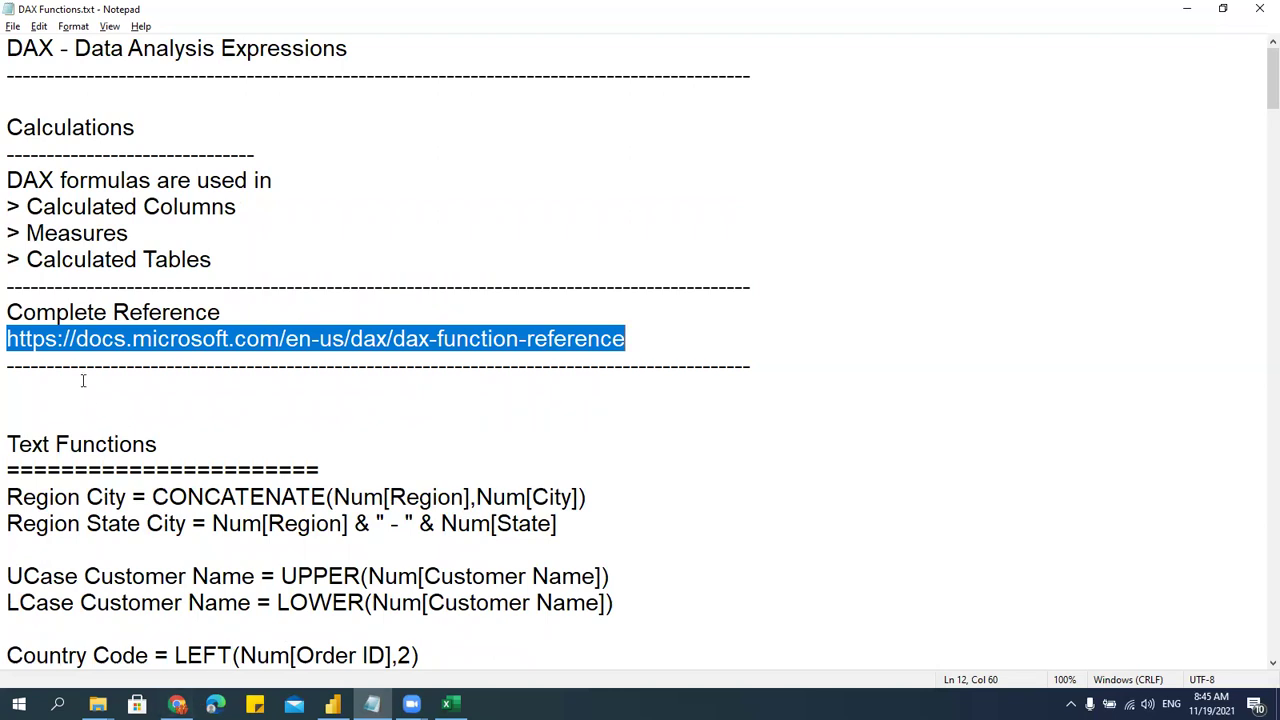
{"action": "left_click", "coordinate": [67, 337]}
{"action": "left_click_drag", "start_coordinate": [7, 339], "coordinate": [746, 335]}
{"action": "key", "text": "ctrl+c"}
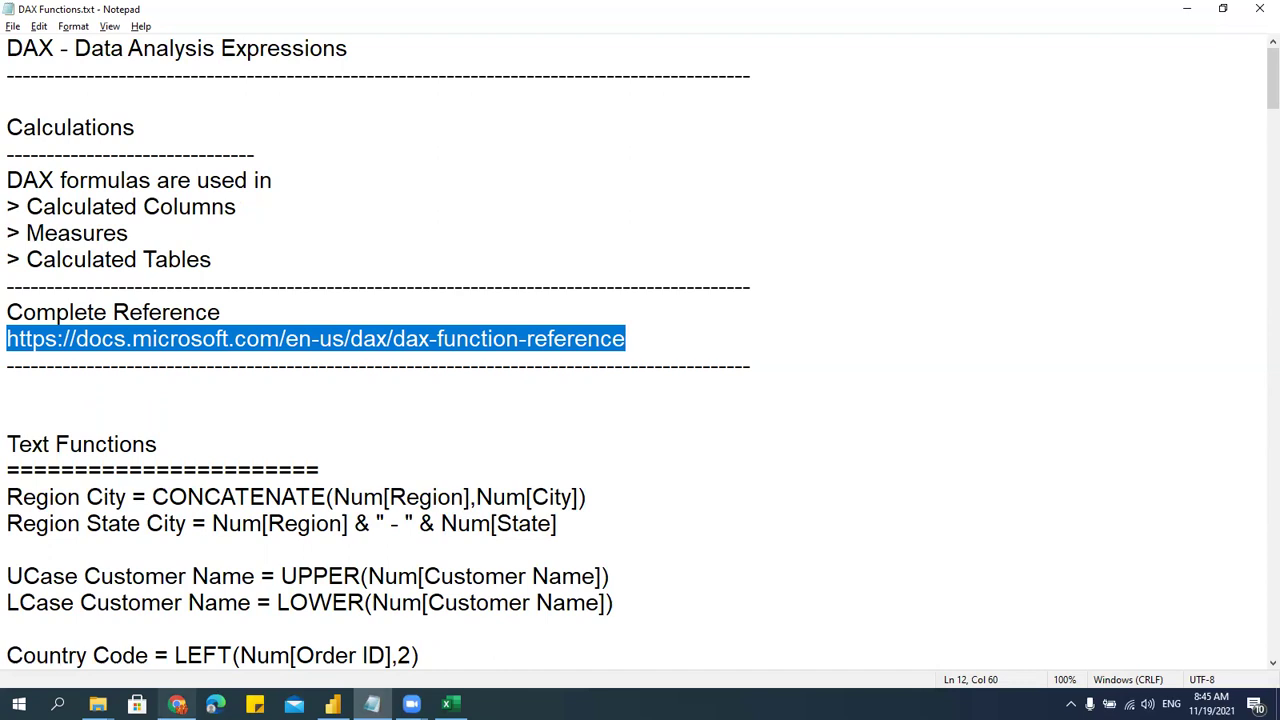
- Switch to Chrome and open the copied DAX function reference link in a new tab
{"action": "left_click", "coordinate": [176, 704]}
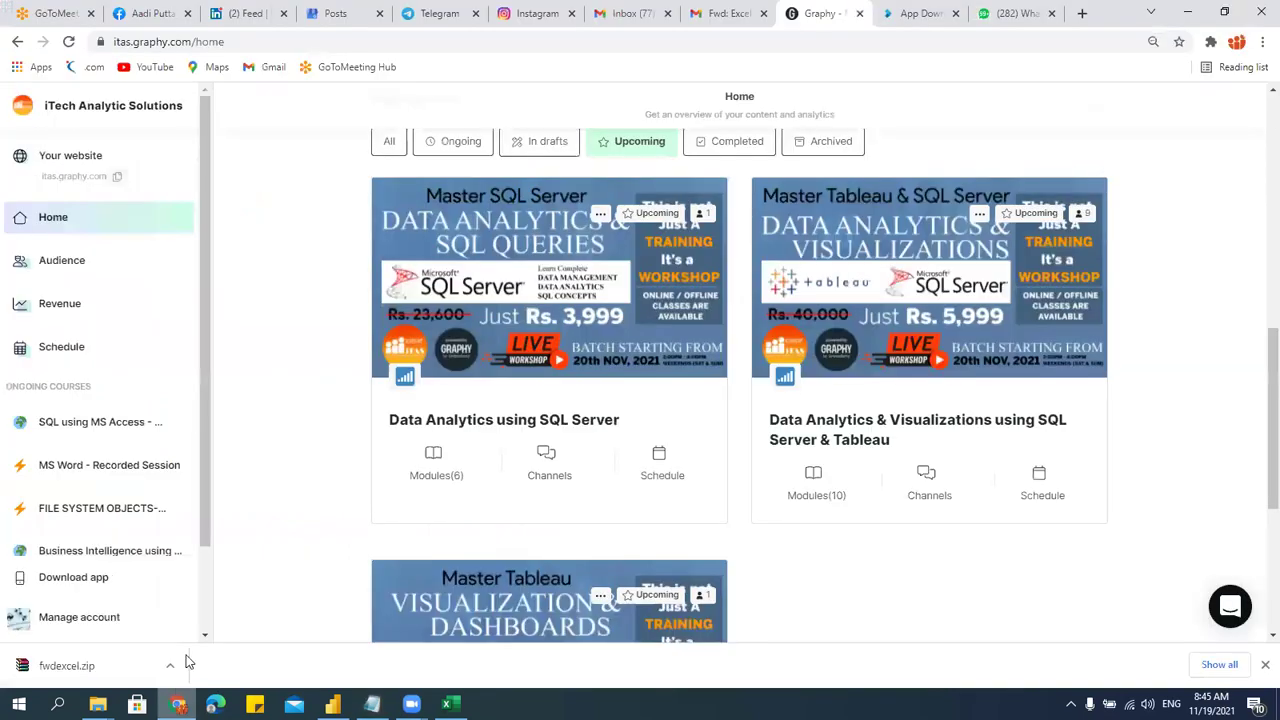
{"action": "left_click", "coordinate": [1082, 13]}
{"action": "key", "text": "ctrl+v"}
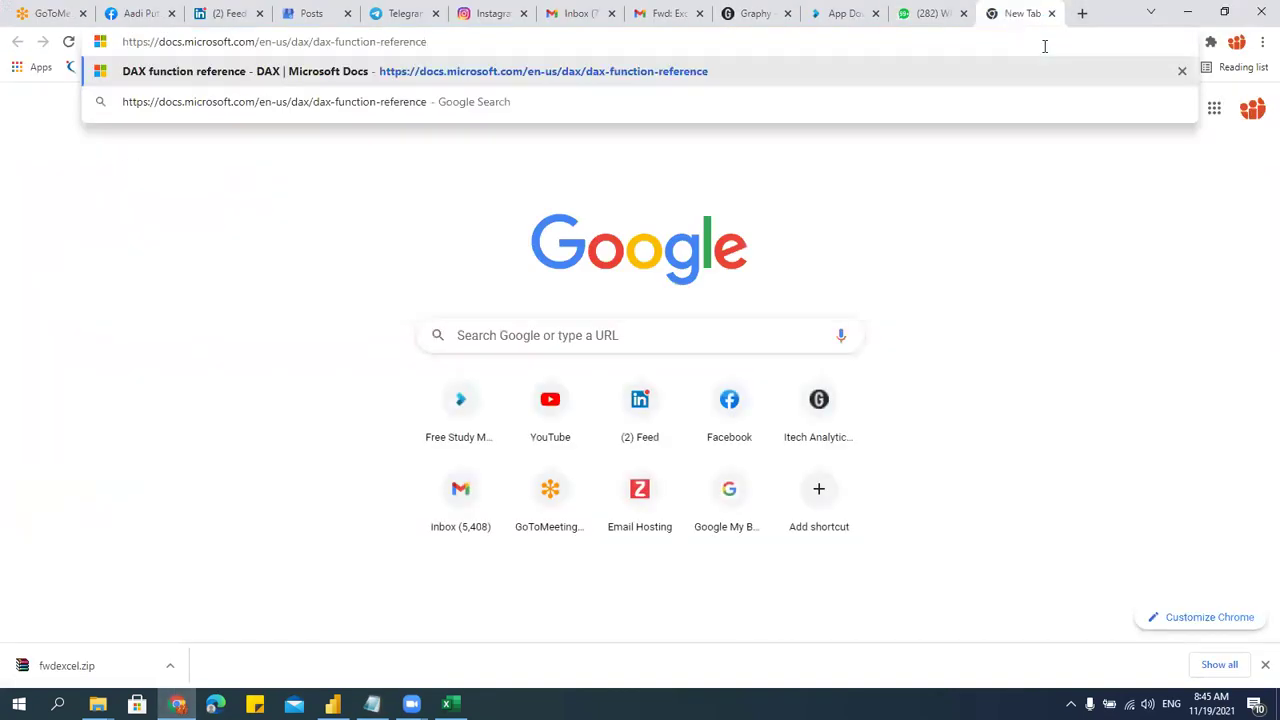
{"action": "key", "text": "Return"}
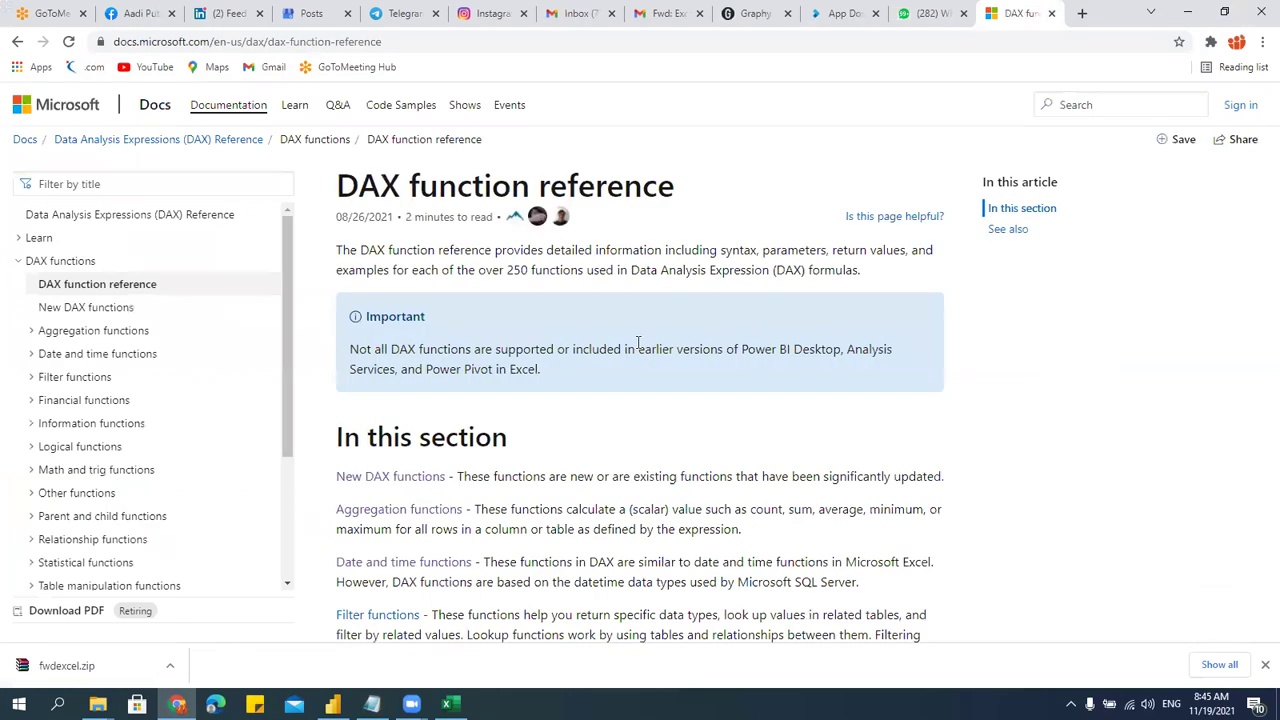
- Look through the function categories described on the DAX function reference page
{"action": "scroll", "coordinate": [638, 343], "scroll_direction": "down", "scroll_amount": 1}
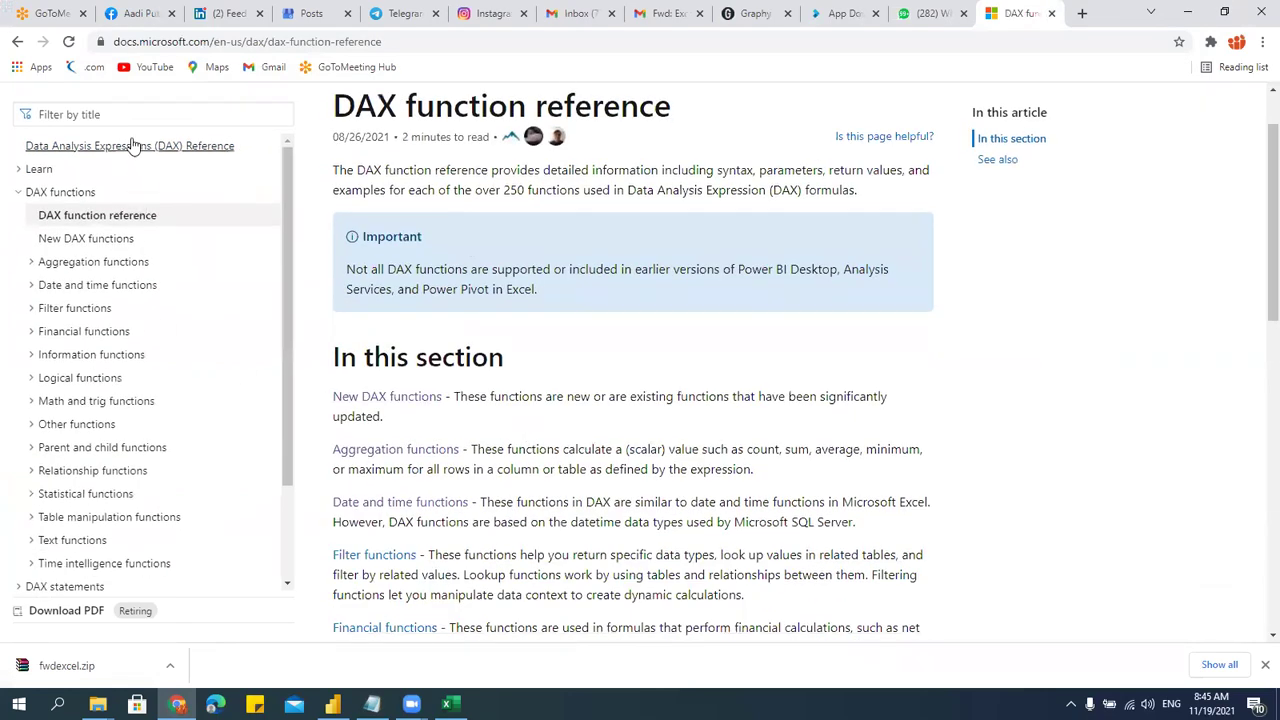
{"action": "scroll", "coordinate": [669, 344], "scroll_direction": "down", "scroll_amount": 2}
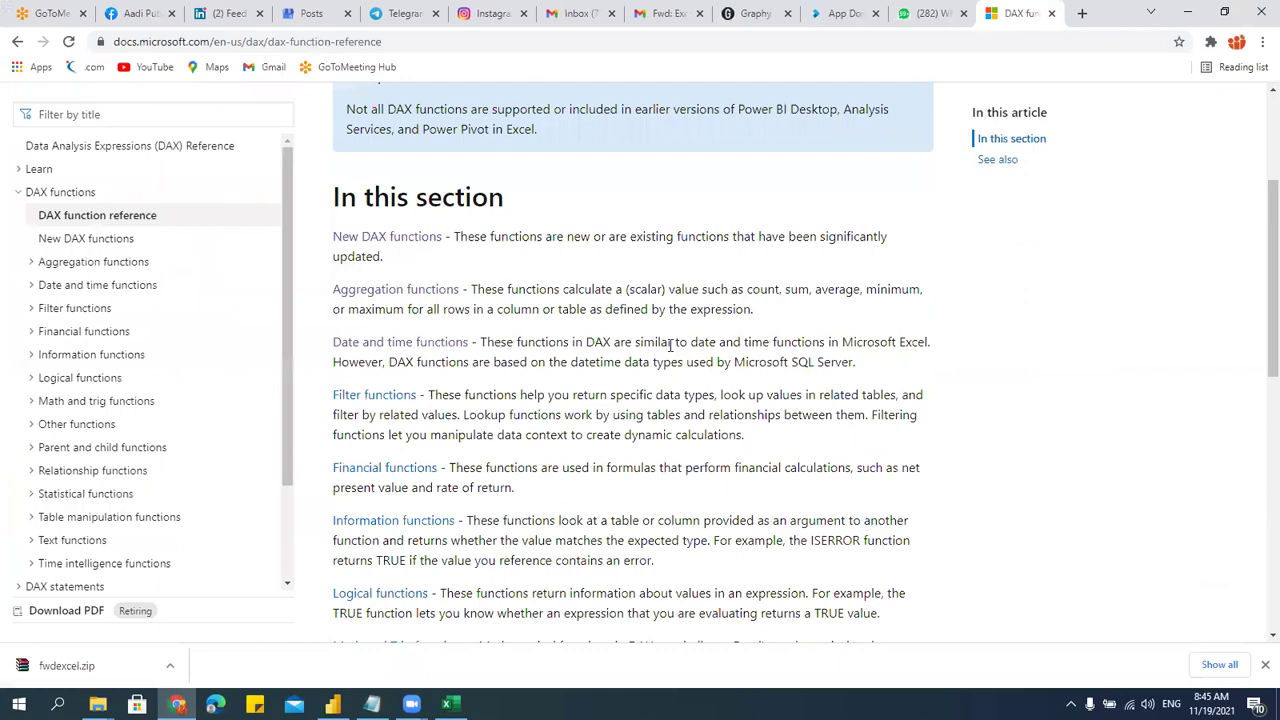
{"action": "scroll", "coordinate": [669, 344], "scroll_direction": "down", "scroll_amount": 8}
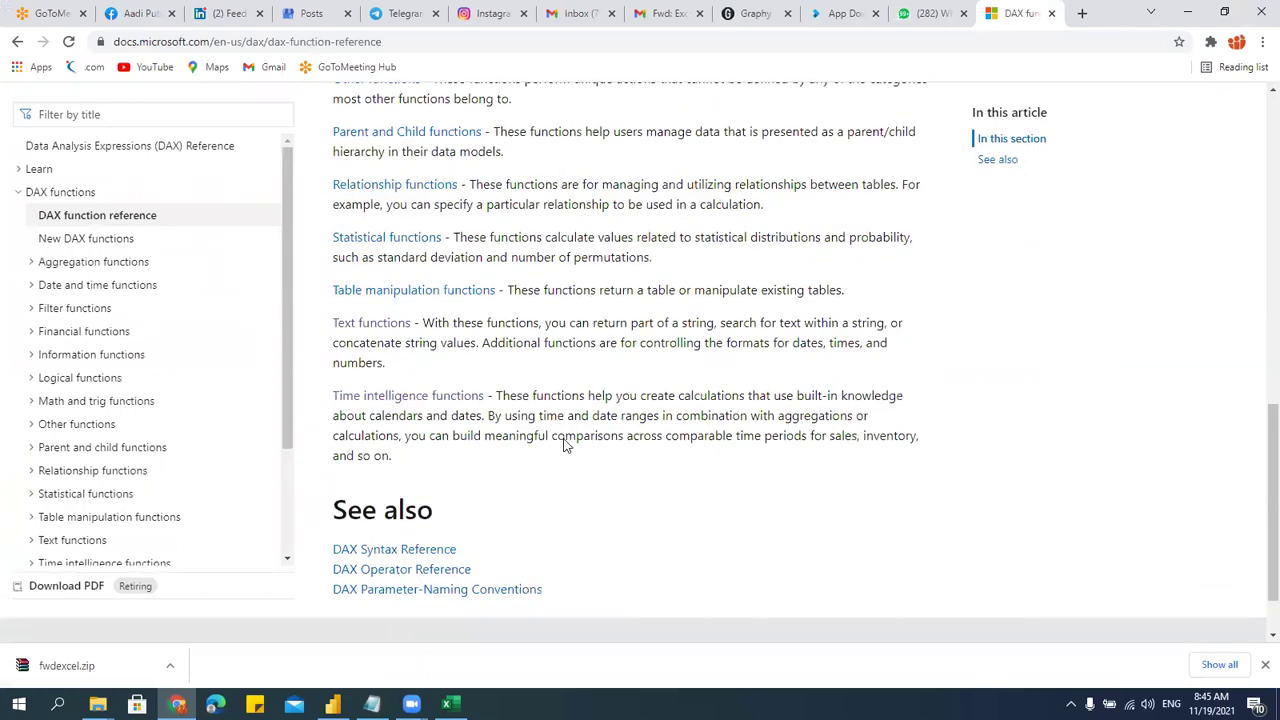
{"action": "scroll", "coordinate": [564, 445], "scroll_direction": "up", "scroll_amount": 6}
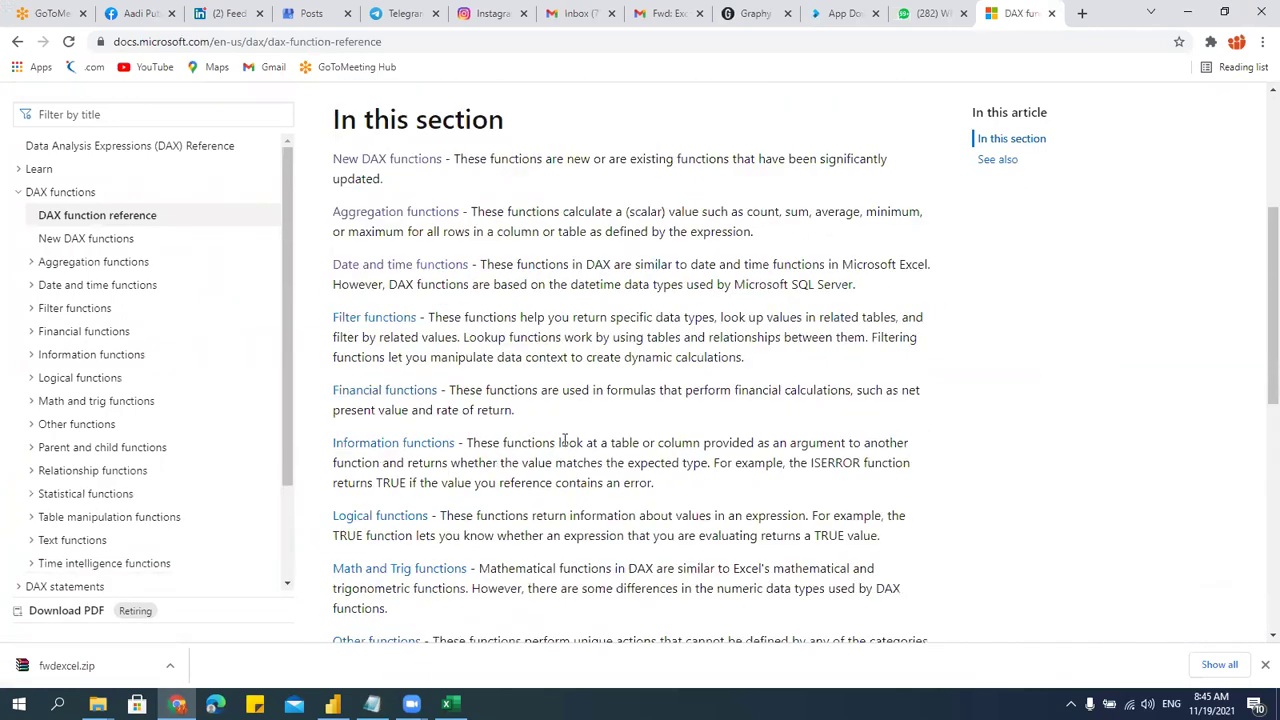
{"action": "scroll", "coordinate": [566, 441], "scroll_direction": "up", "scroll_amount": 1}
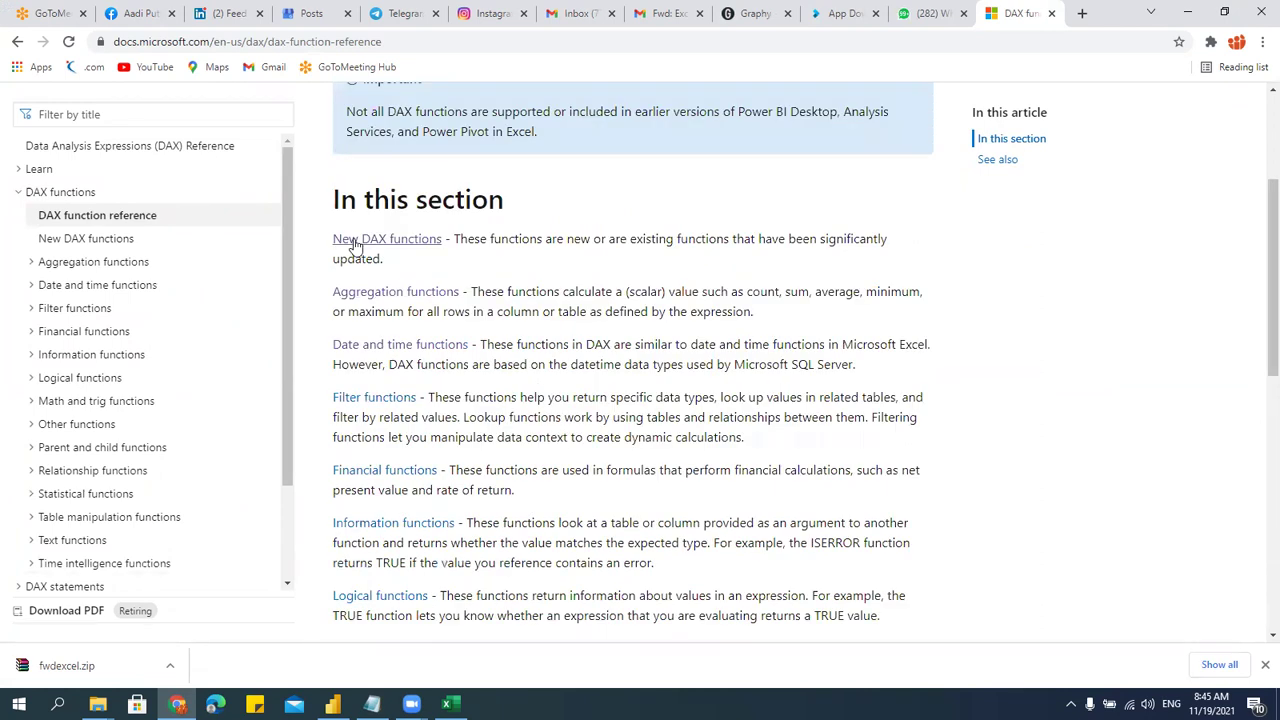
- Review the new and updated functions on the New DAX functions page, and open the Aggregation functions category from the reference page
{"action": "left_click", "coordinate": [418, 240]}
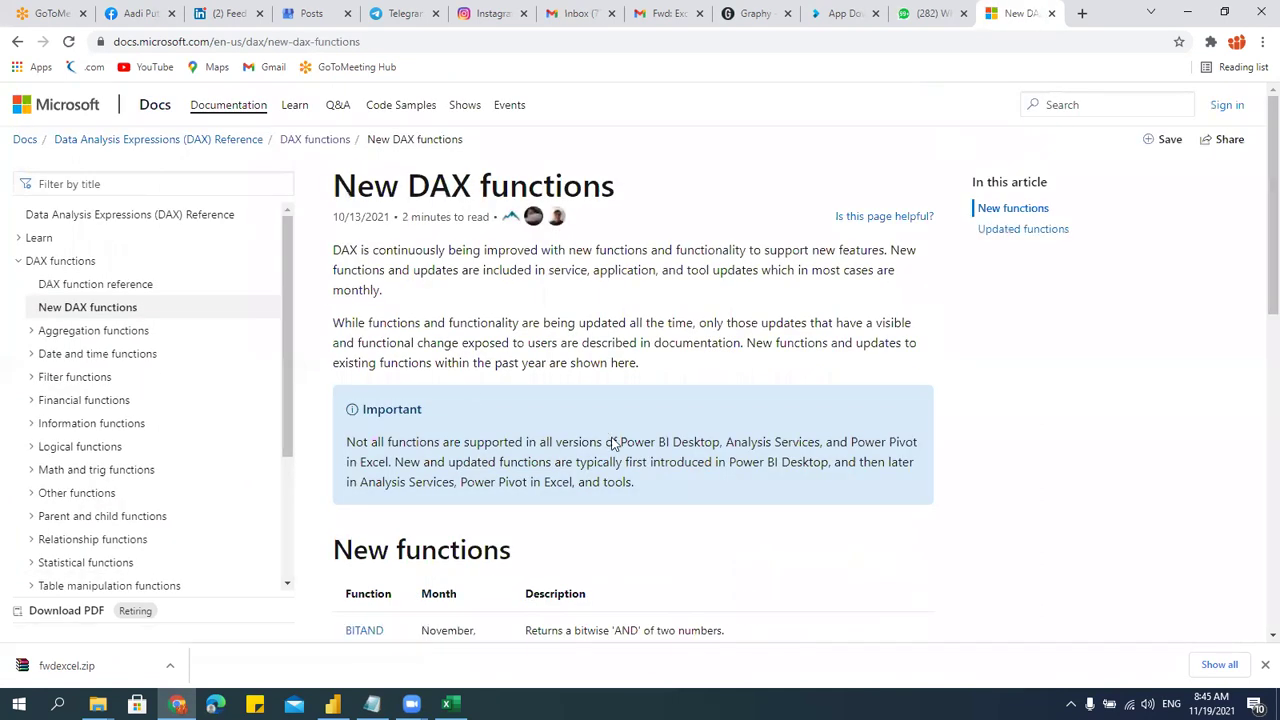
{"action": "scroll", "coordinate": [540, 443], "scroll_direction": "down", "scroll_amount": 5}
{"action": "scroll", "coordinate": [528, 494], "scroll_direction": "down", "scroll_amount": 4}
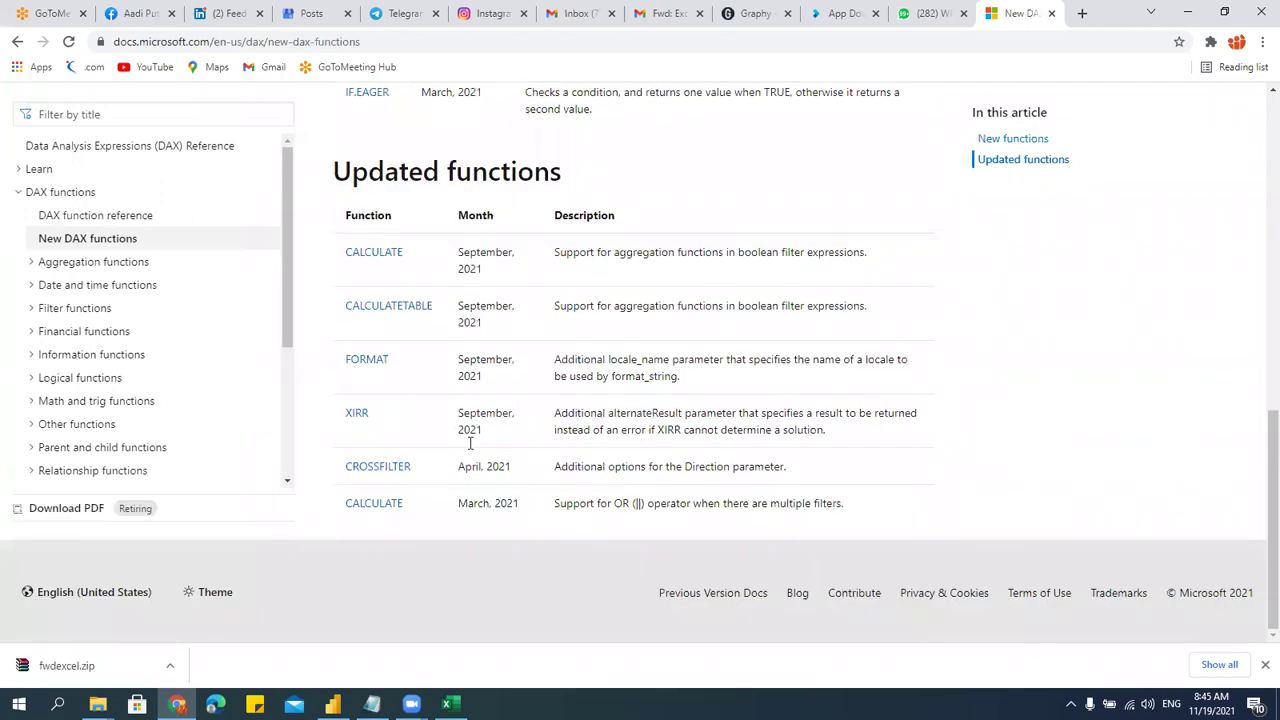
{"action": "left_click", "coordinate": [17, 41]}
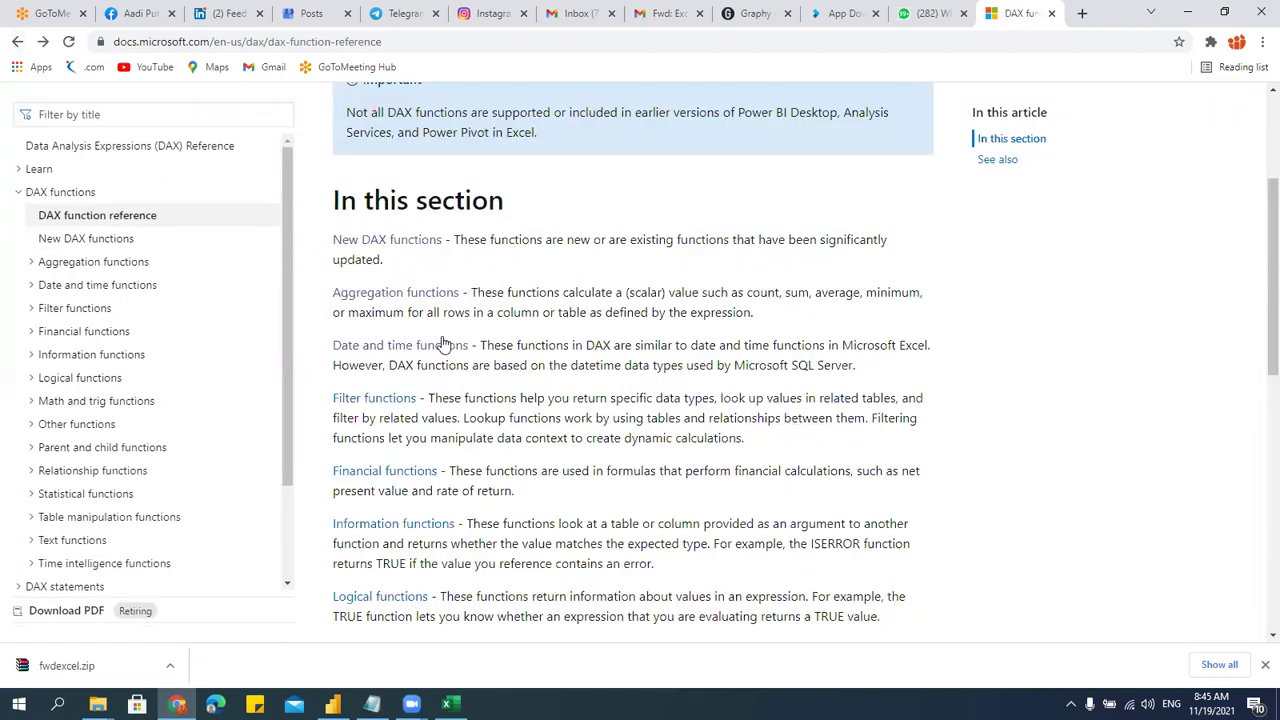
{"action": "left_click", "coordinate": [428, 293]}
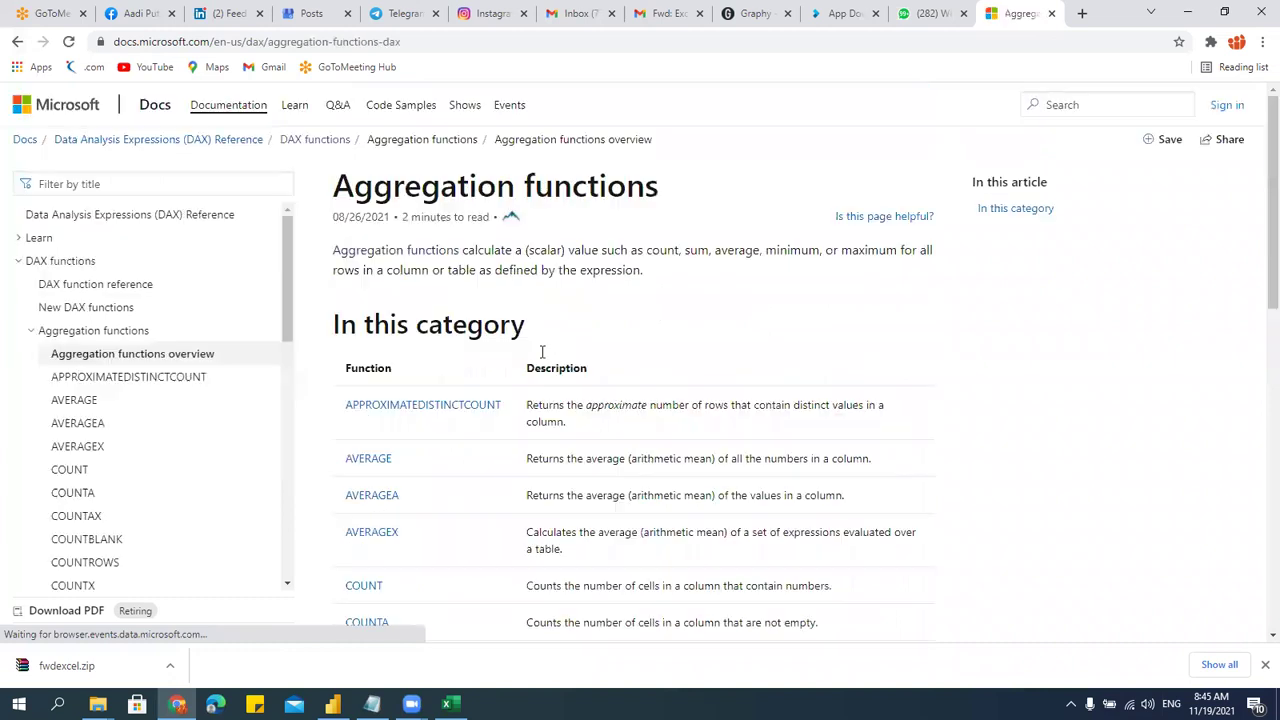
- Open the AVERAGE function's page from the Aggregation functions list and review its syntax, parameters, remarks and example
{"action": "scroll", "coordinate": [400, 266], "scroll_direction": "down", "scroll_amount": 2}
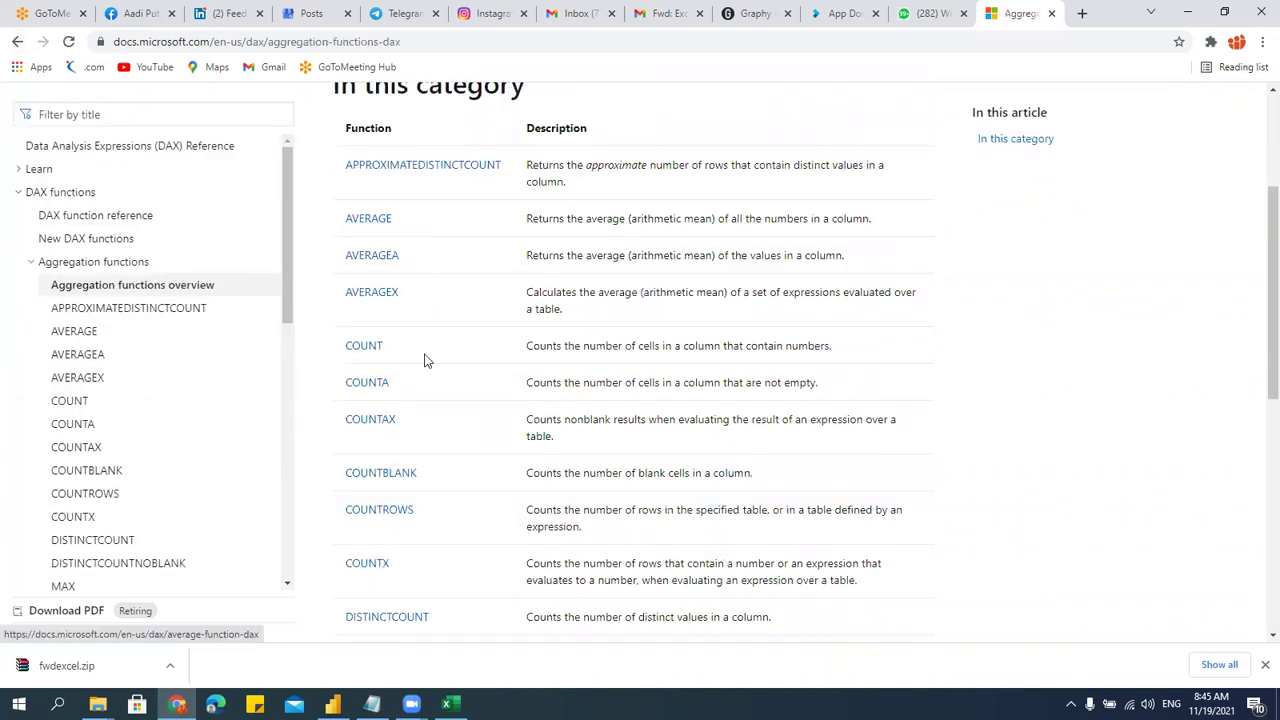
{"action": "scroll", "coordinate": [423, 357], "scroll_direction": "down", "scroll_amount": 5}
{"action": "scroll", "coordinate": [437, 286], "scroll_direction": "up", "scroll_amount": 5}
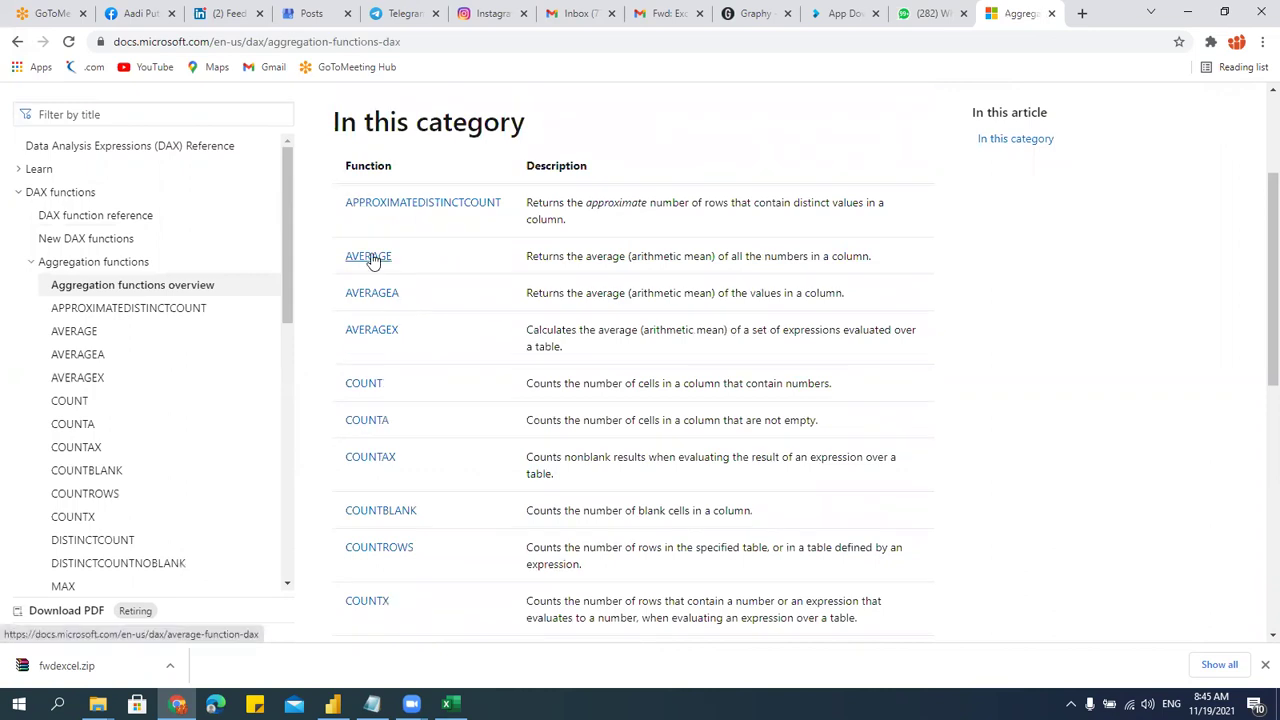
{"action": "left_click", "coordinate": [370, 257]}
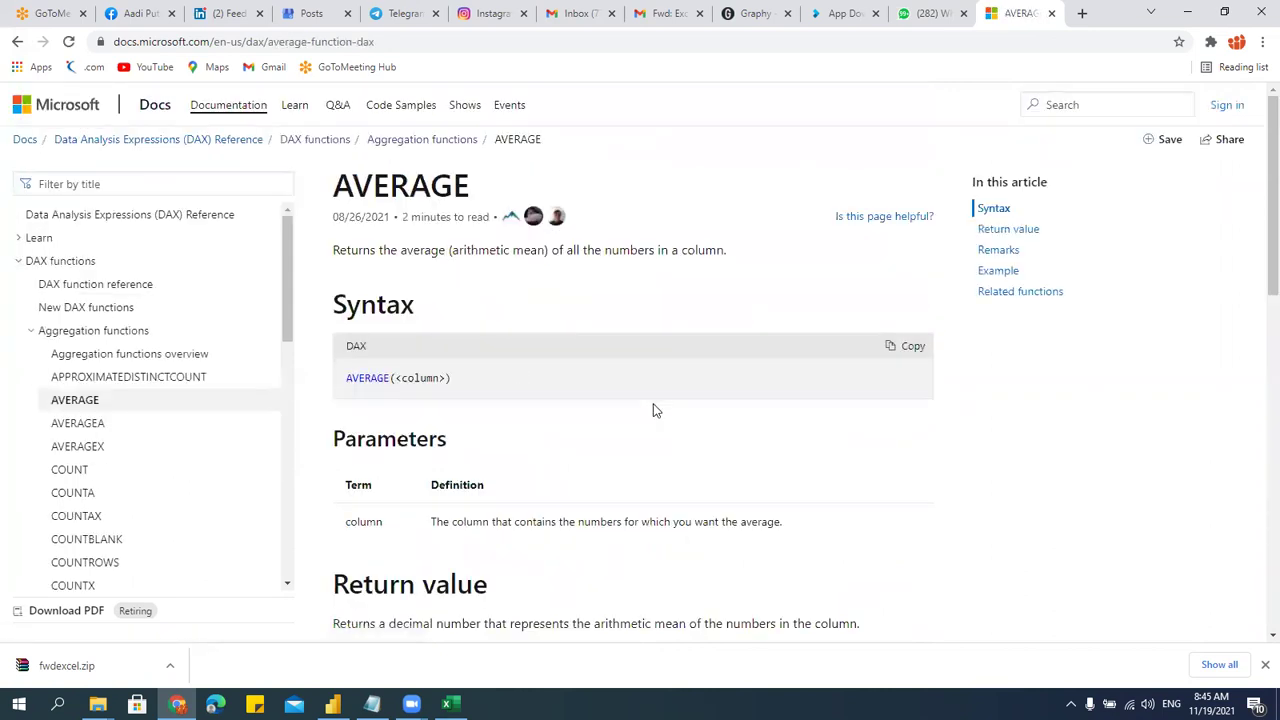
{"action": "scroll", "coordinate": [655, 410], "scroll_direction": "down", "scroll_amount": 8}
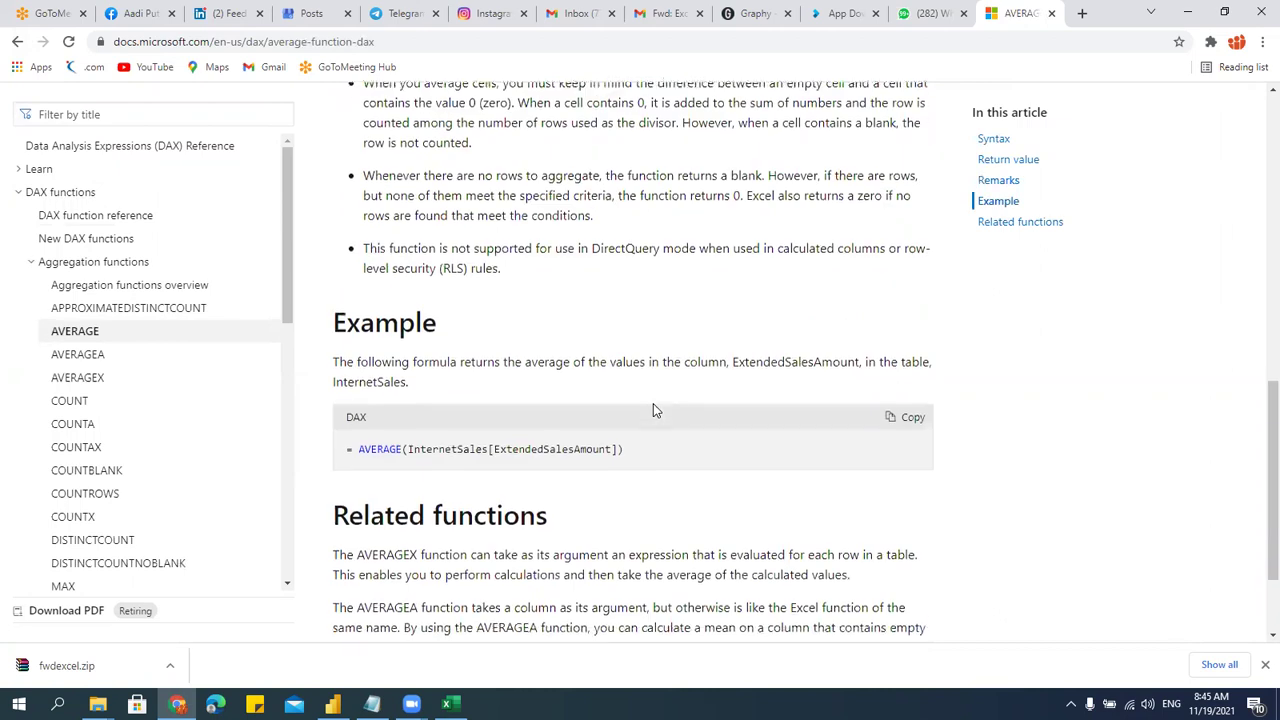
{"action": "scroll", "coordinate": [653, 410], "scroll_direction": "down", "scroll_amount": 2}
{"action": "scroll", "coordinate": [653, 410], "scroll_direction": "up", "scroll_amount": 10}
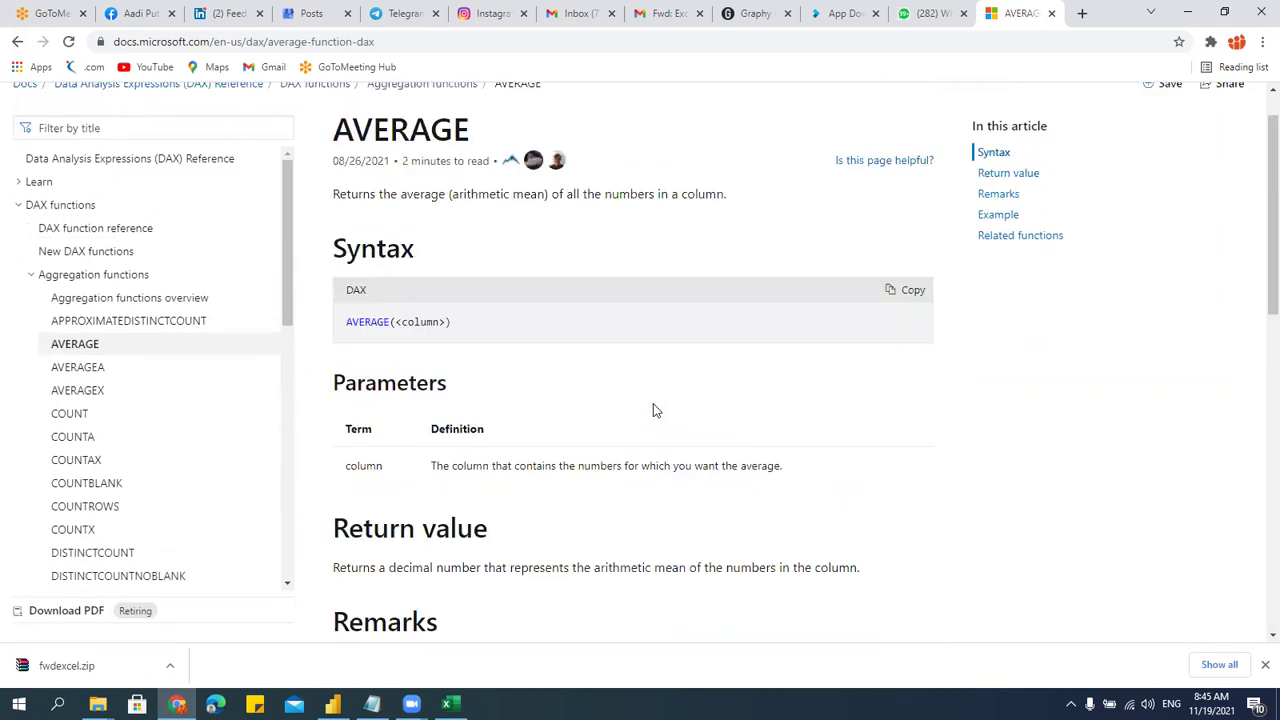
- Switch back to the DAX Functions.txt notes in Notepad and highlight the Complete Reference link
{"action": "left_click", "coordinate": [1187, 12]}
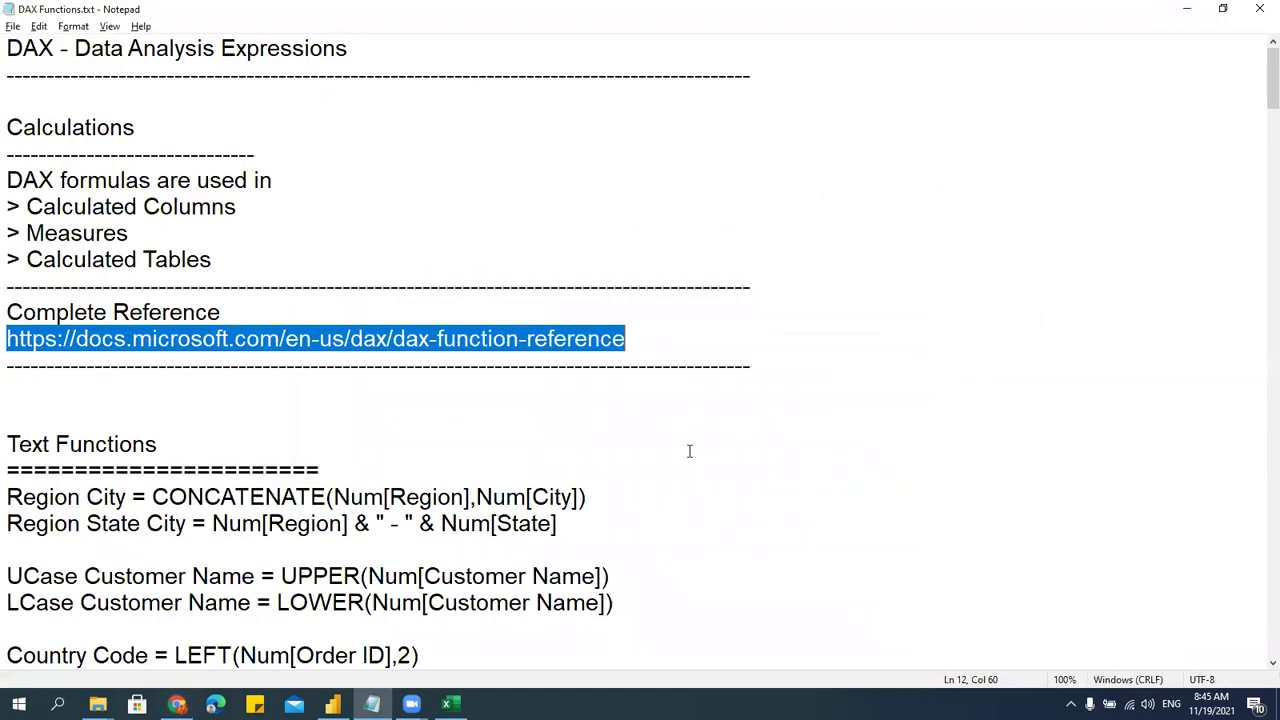
{"action": "left_click", "coordinate": [393, 338]}
{"action": "left_click_drag", "start_coordinate": [686, 346], "coordinate": [5, 342]}
{"action": "left_click", "coordinate": [402, 437]}
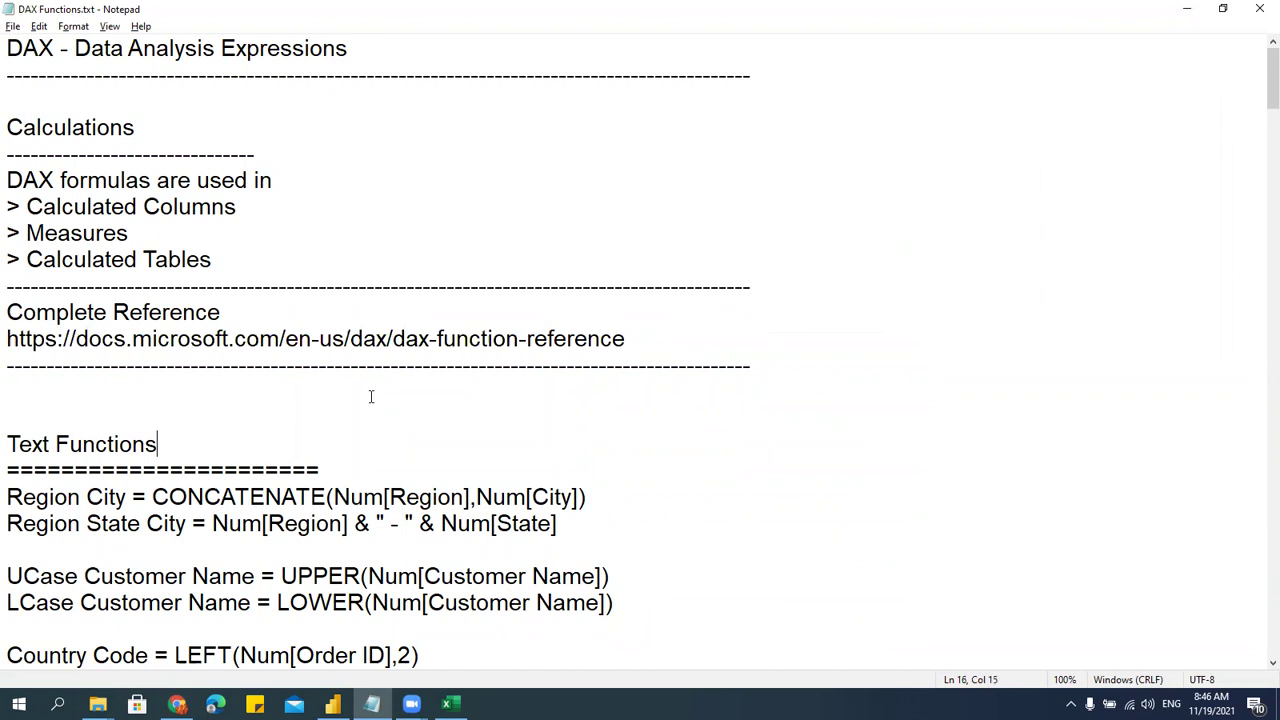
- Look through the Text Functions section and the further DAX formula sections of the notes
{"action": "scroll", "coordinate": [462, 434], "scroll_direction": "down", "scroll_amount": 4}
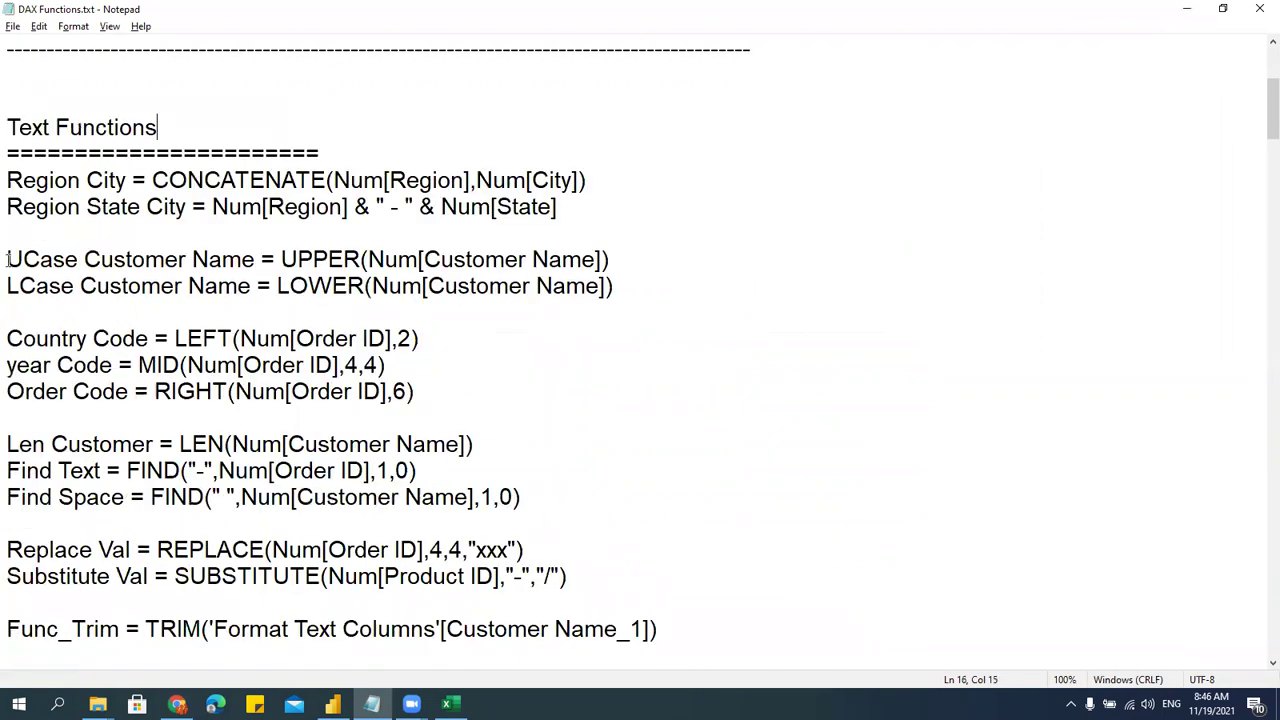
{"action": "left_click_drag", "start_coordinate": [8, 127], "coordinate": [132, 444]}
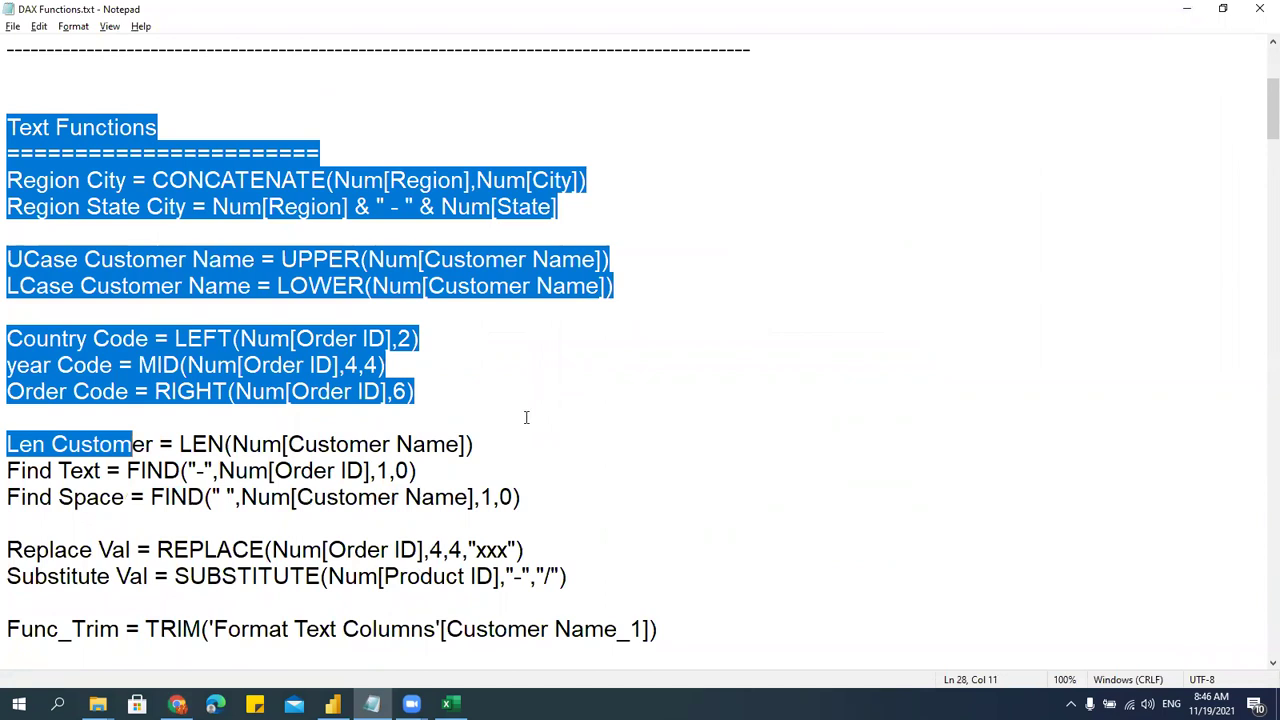
{"action": "left_click", "coordinate": [526, 417]}
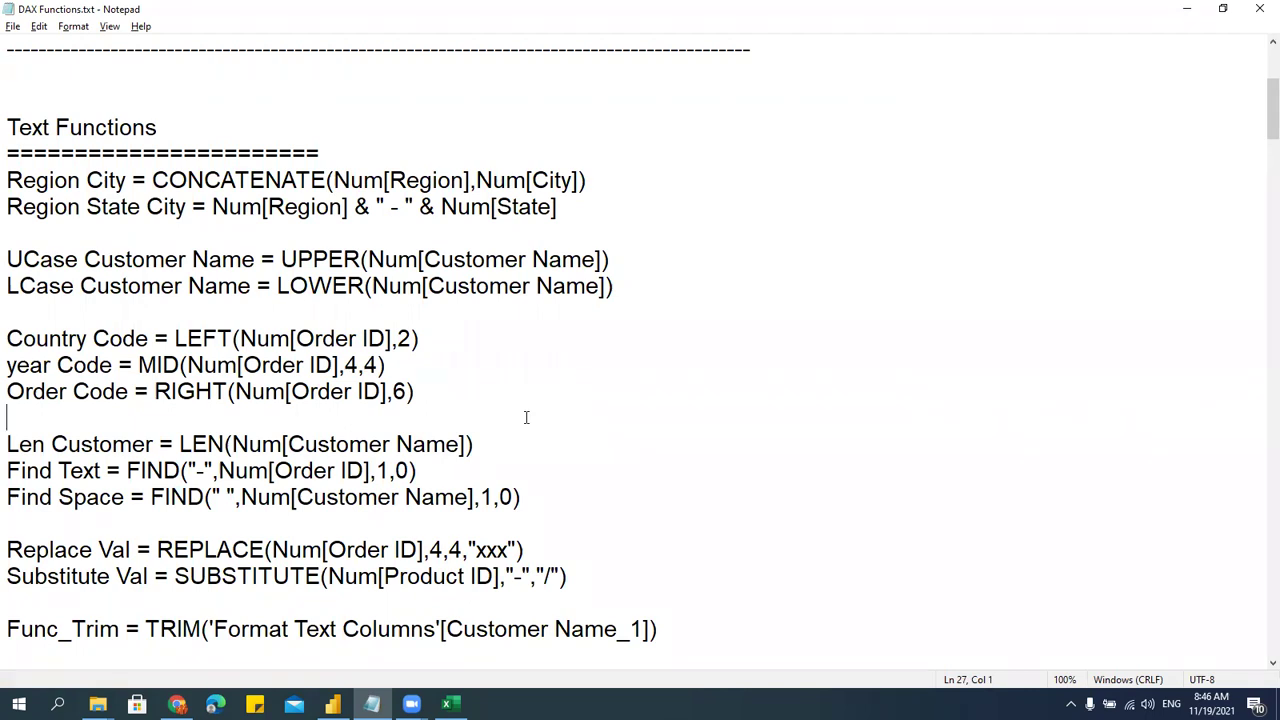
{"action": "scroll", "coordinate": [640, 351], "scroll_direction": "down", "scroll_amount": 10}
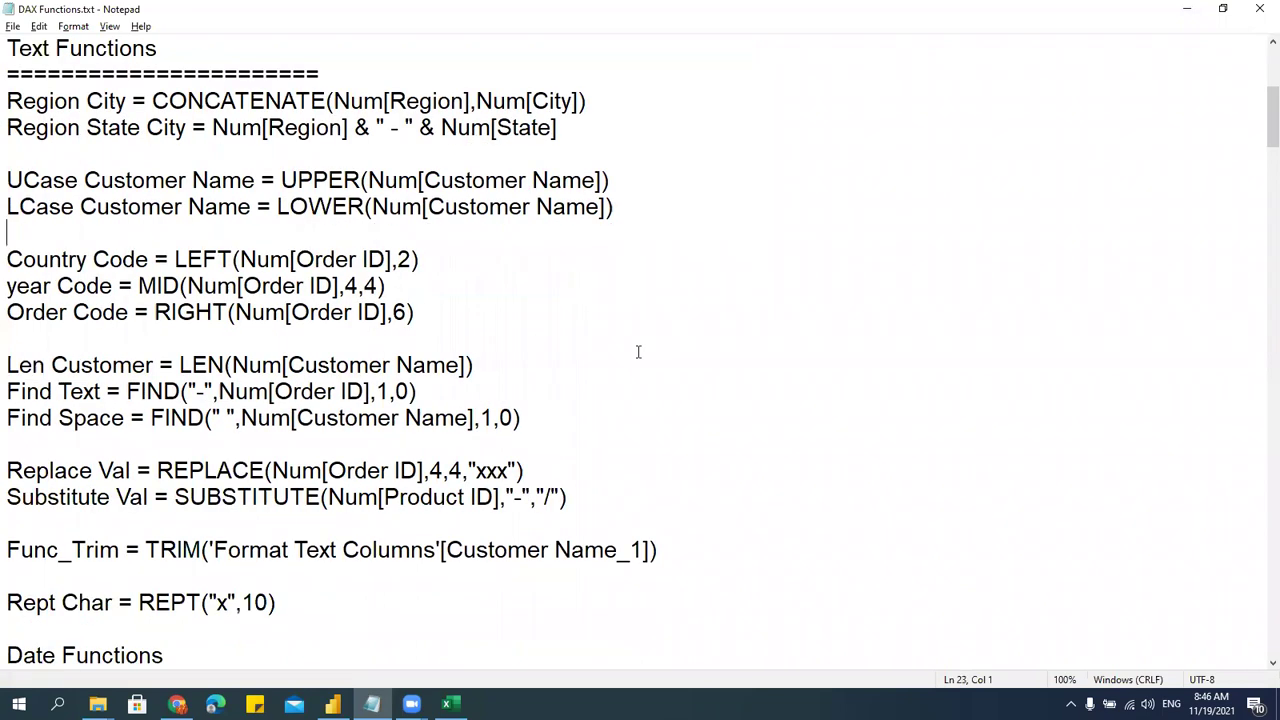
{"action": "scroll", "coordinate": [638, 351], "scroll_direction": "down", "scroll_amount": 20}
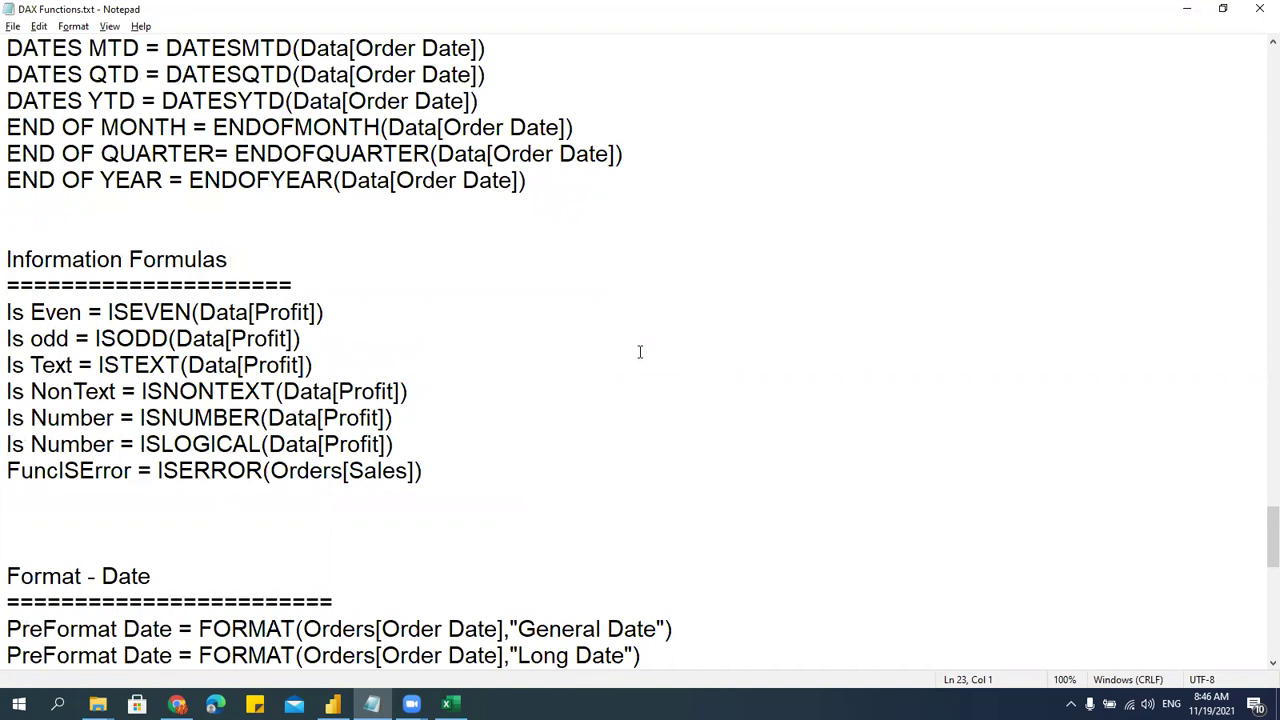
{"action": "scroll", "coordinate": [636, 349], "scroll_direction": "up", "scroll_amount": 12}
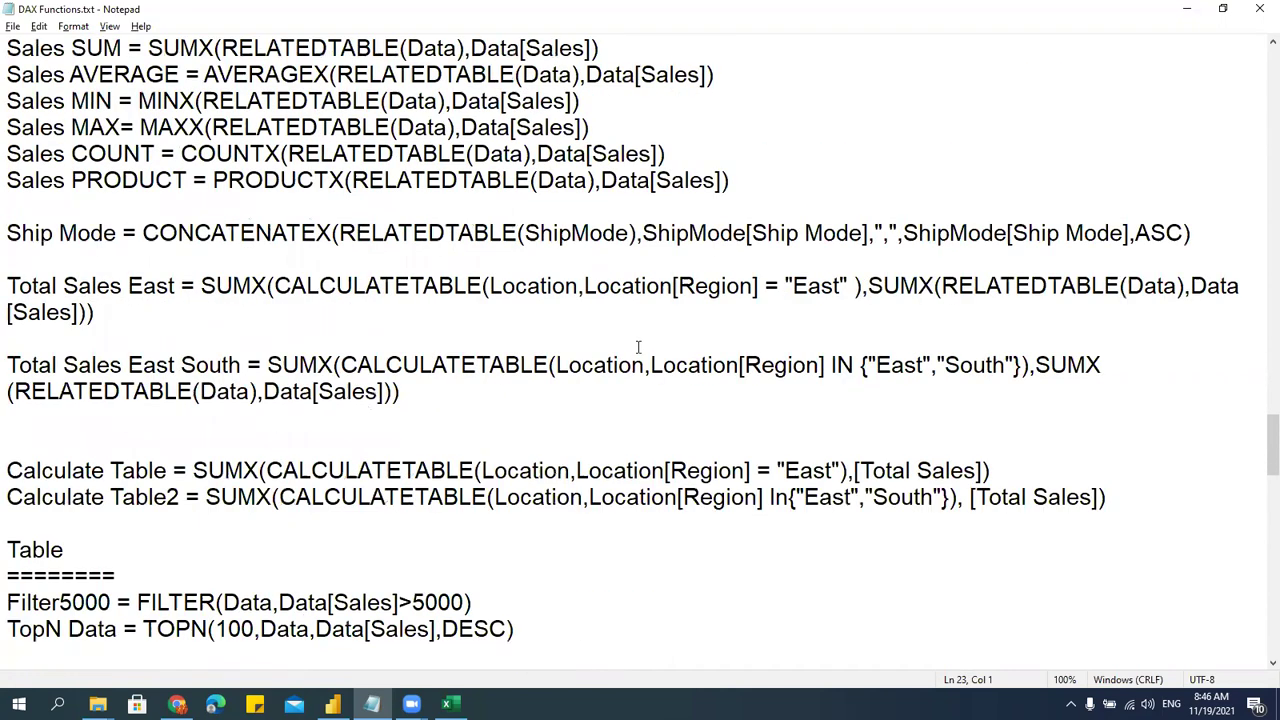